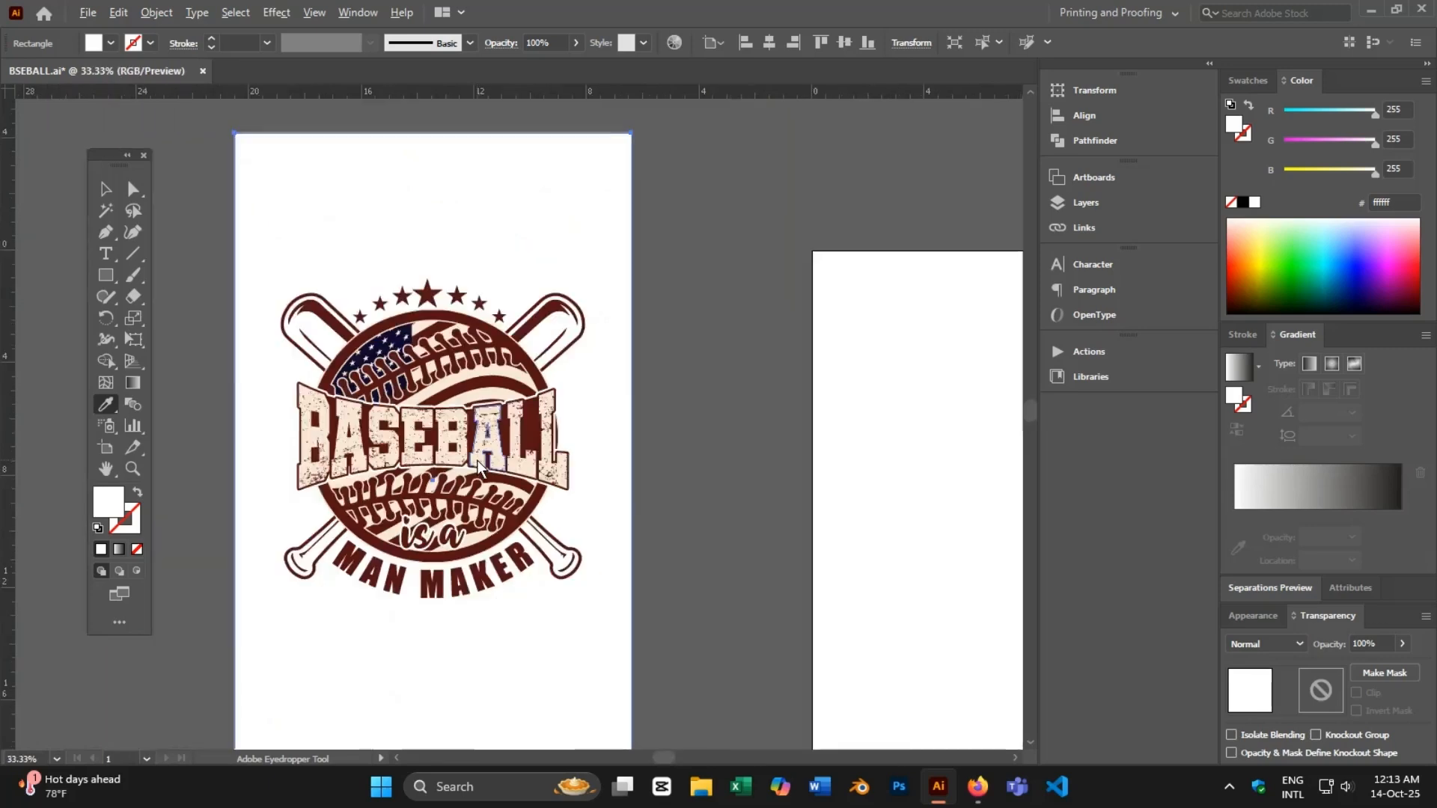
- Examine the finished baseball design, the blank artboard, and the supplied artwork, text and colour swatches
{"action": "key", "text": "ctrl+minus"}
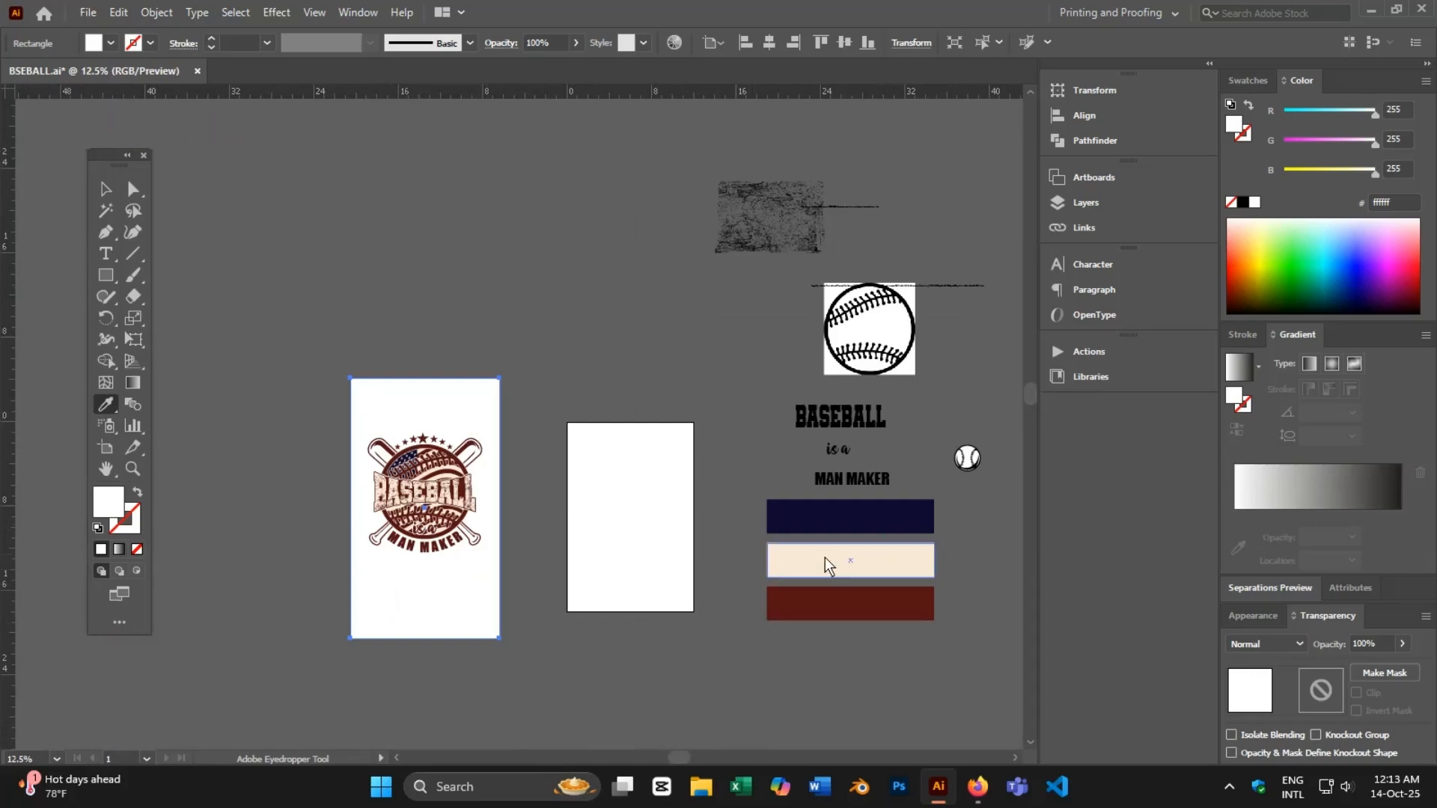
{"action": "key", "text": "ctrl+plus"}
{"action": "key", "text": "ctrl+plus"}
{"action": "key", "text": "ctrl+plus"}
{"action": "key", "text": "ctrl+plus"}
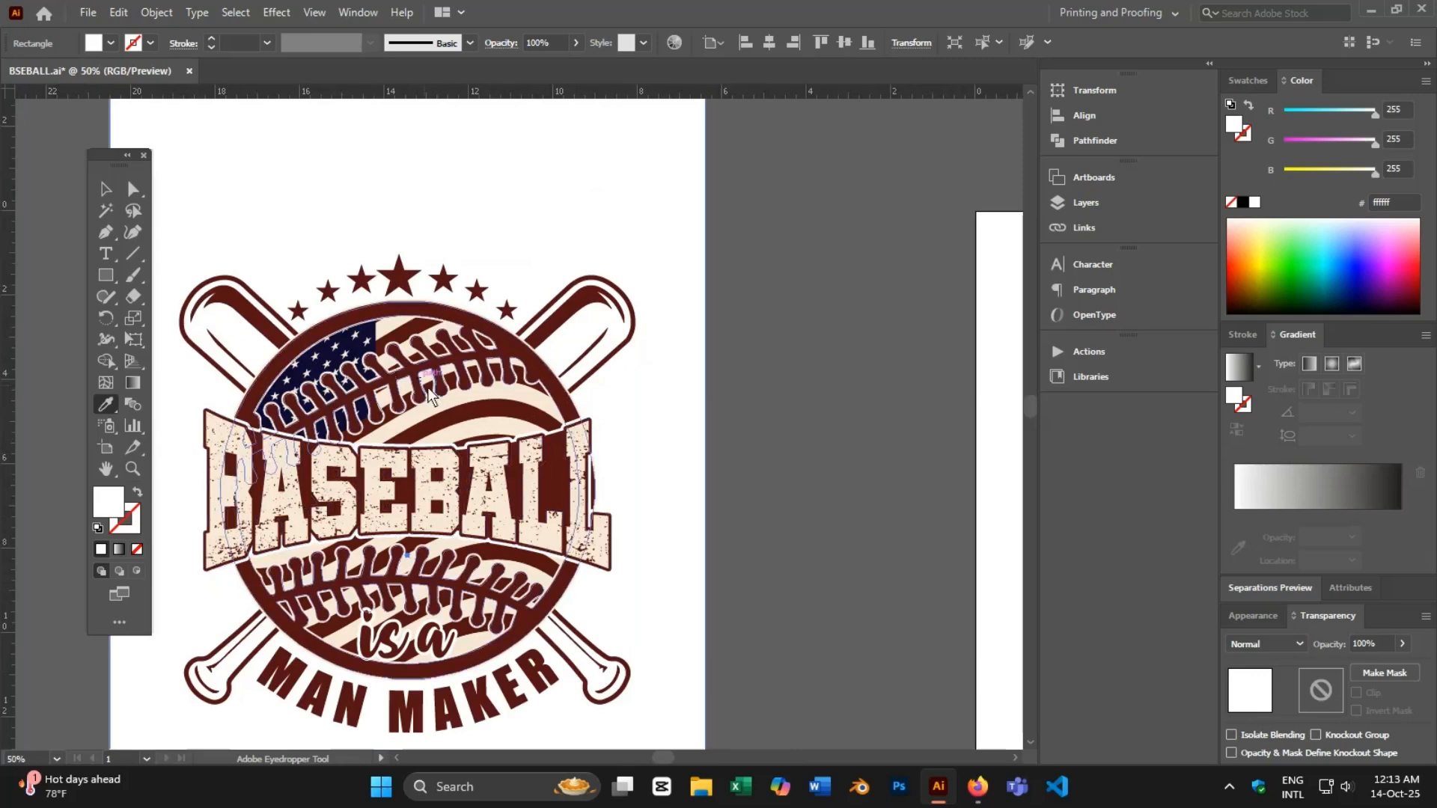
{"action": "key", "text": "ctrl+minus"}
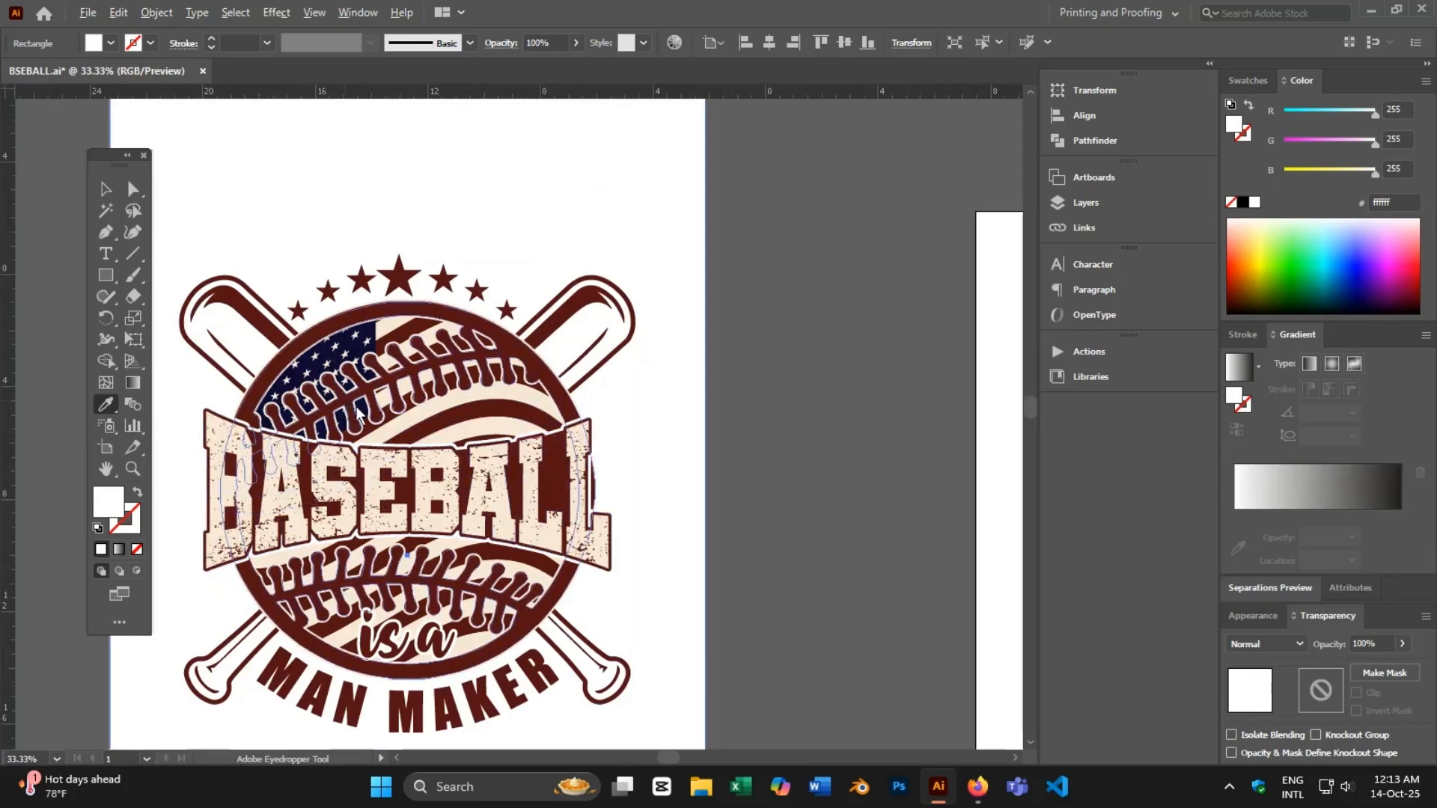
{"action": "scroll", "coordinate": [356, 407], "scroll_direction": "down", "scroll_amount": 2}
{"action": "left_click_drag", "start_coordinate": [663, 460], "coordinate": [411, 308]}
{"action": "scroll", "coordinate": [464, 410], "scroll_direction": "down", "scroll_amount": 1}
{"action": "left_click_drag", "start_coordinate": [605, 460], "coordinate": [457, 501]}
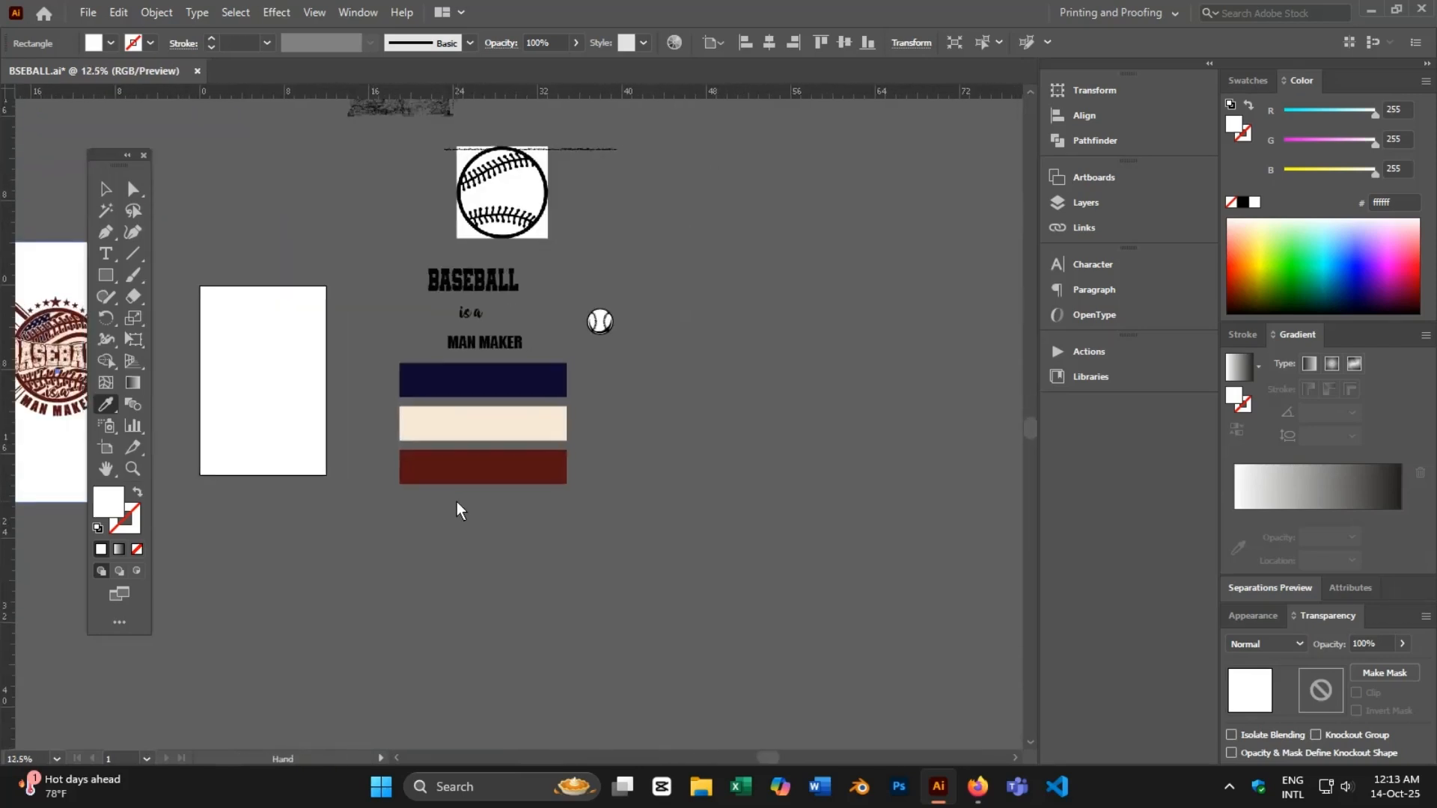
- Draw a long, thin white rectangle in the empty area beyond the colour swatches and place a copy directly below it
{"action": "left_click_drag", "start_coordinate": [595, 552], "coordinate": [491, 549]}
{"action": "left_click", "coordinate": [105, 275]}
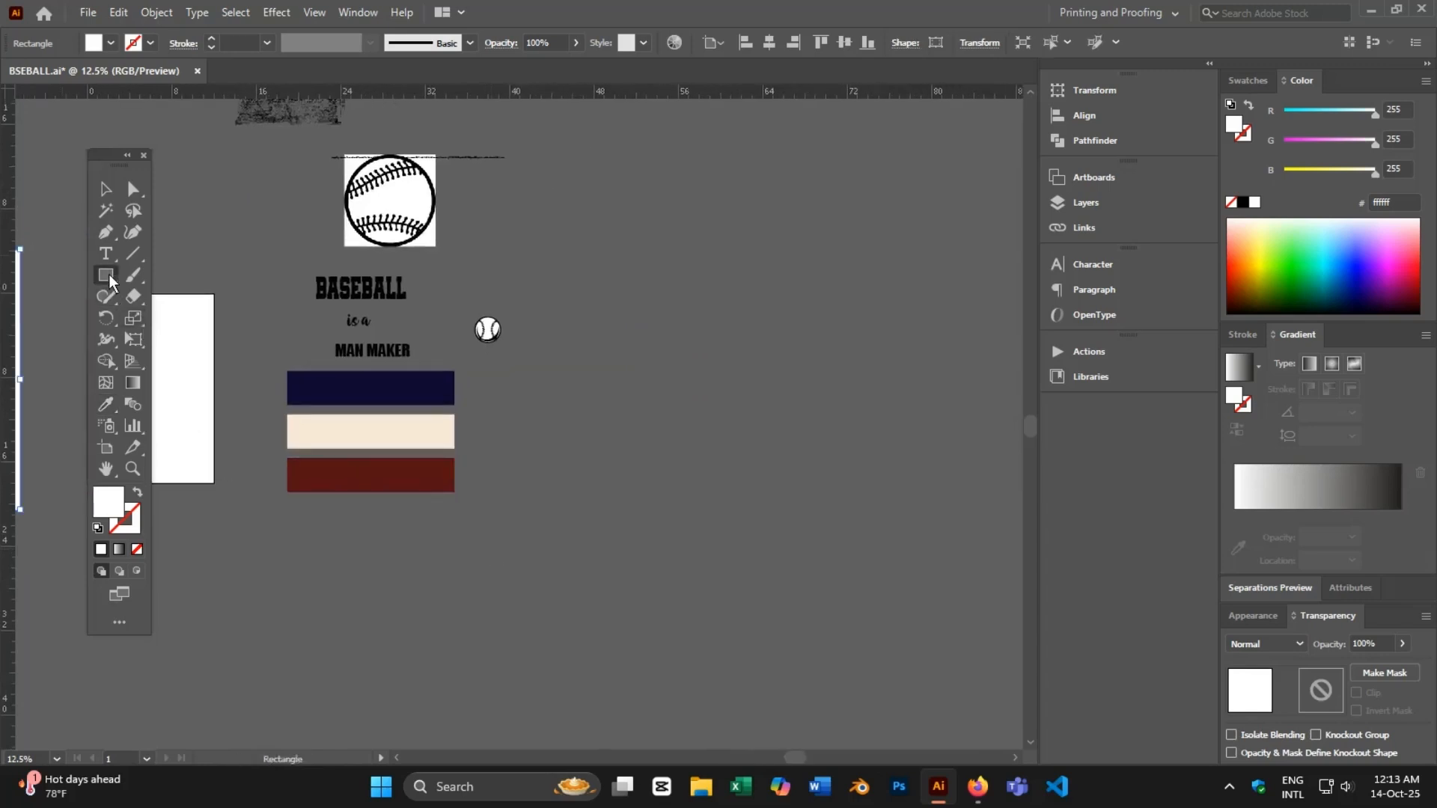
{"action": "left_click", "coordinate": [171, 280]}
{"action": "left_click_drag", "start_coordinate": [571, 316], "coordinate": [879, 340]}
{"action": "left_click", "coordinate": [111, 194]}
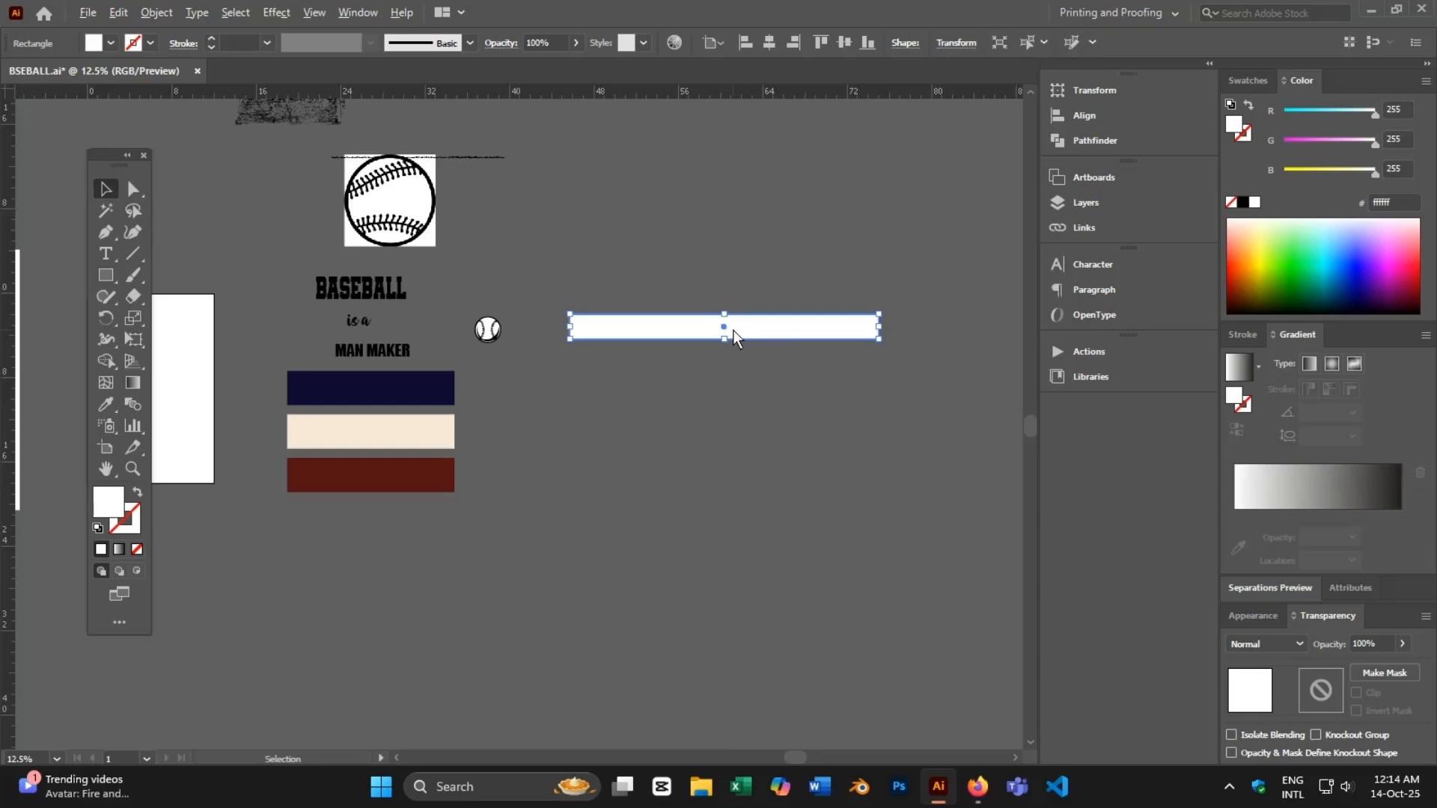
{"action": "left_click_drag", "start_coordinate": [734, 330], "coordinate": [736, 366]}
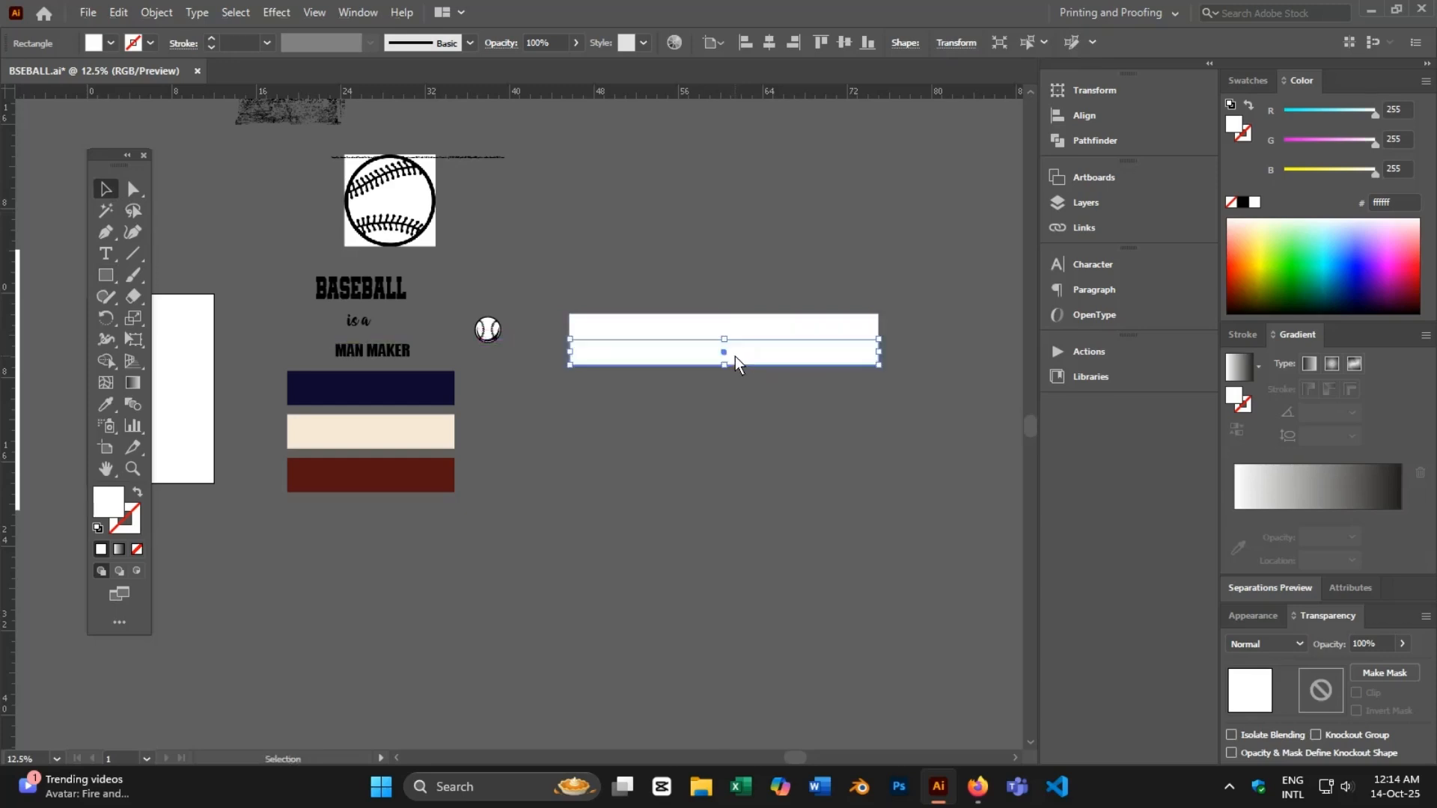
- Fill the lower stripe with the dark red swatch colour and the upper stripe with the cream swatch colour
{"action": "key", "text": "i"}
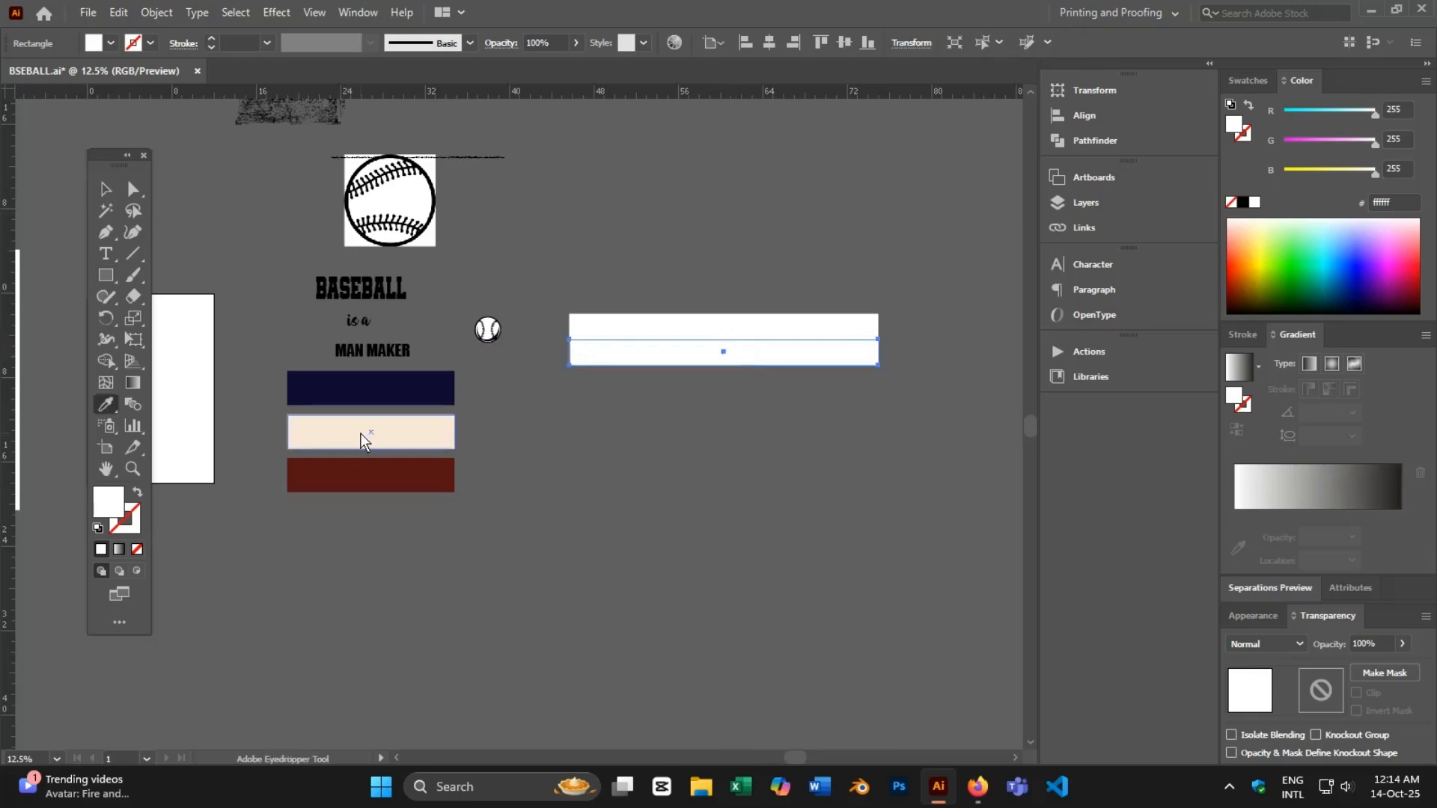
{"action": "left_click", "coordinate": [393, 475]}
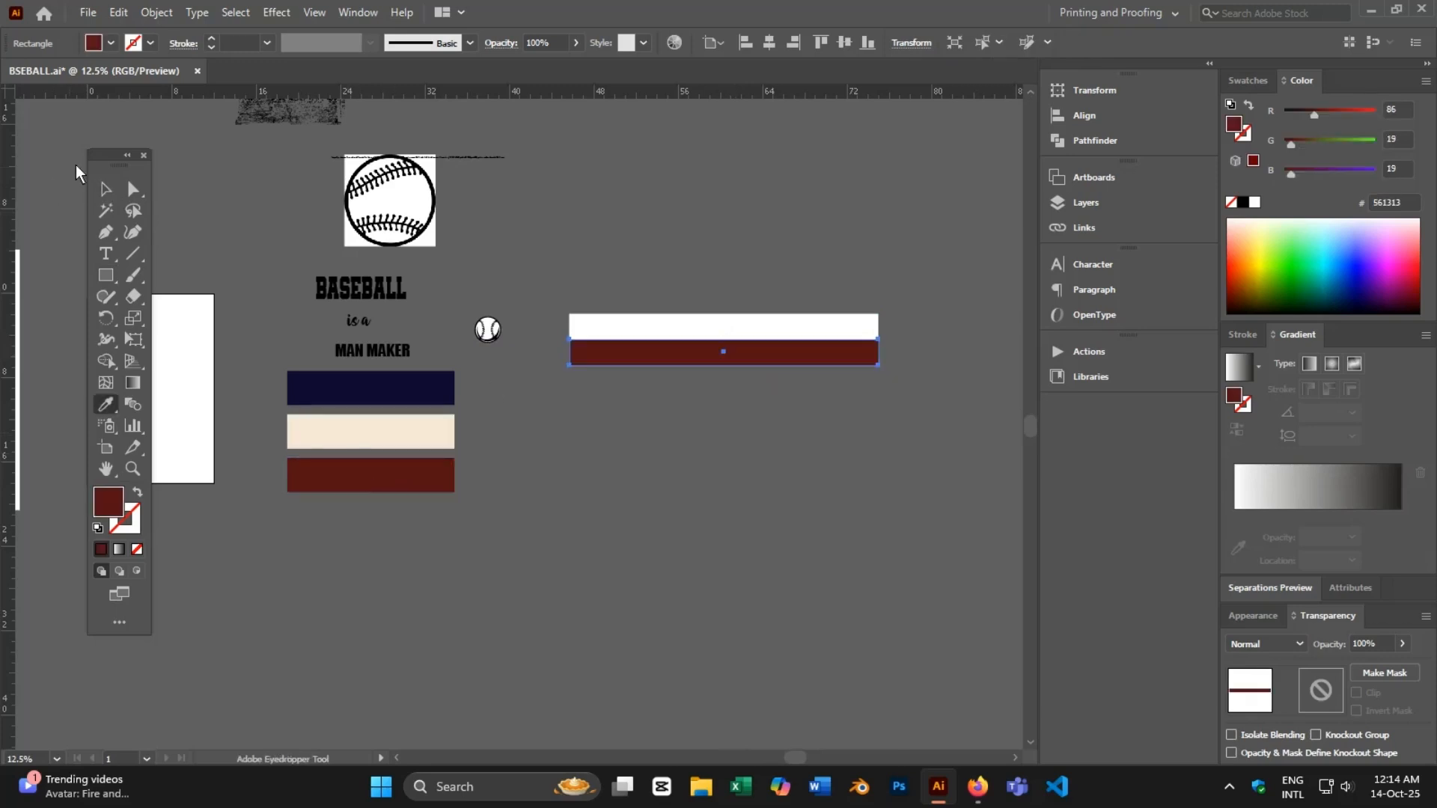
{"action": "left_click", "coordinate": [721, 316], "text": "ctrl"}
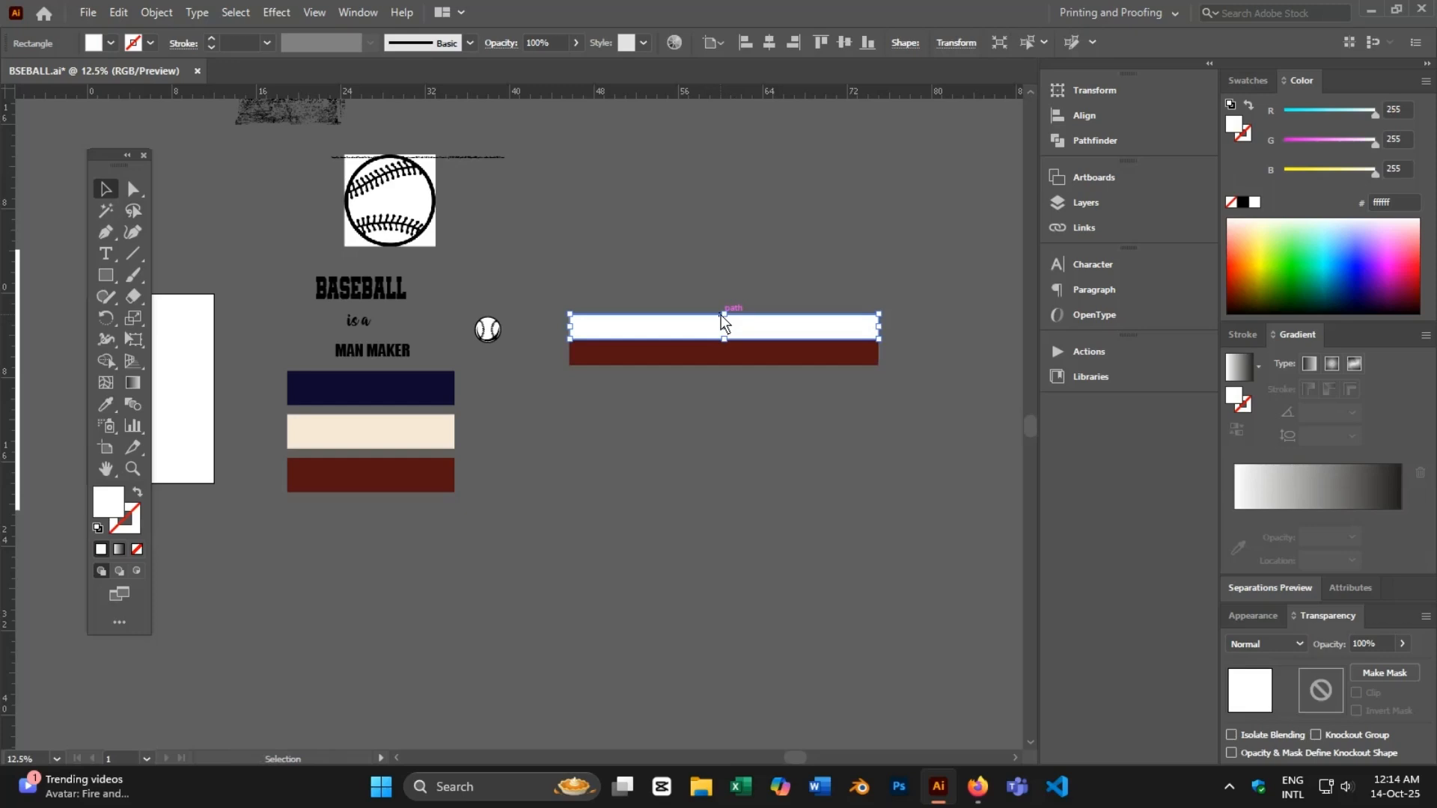
{"action": "left_click", "coordinate": [348, 428]}
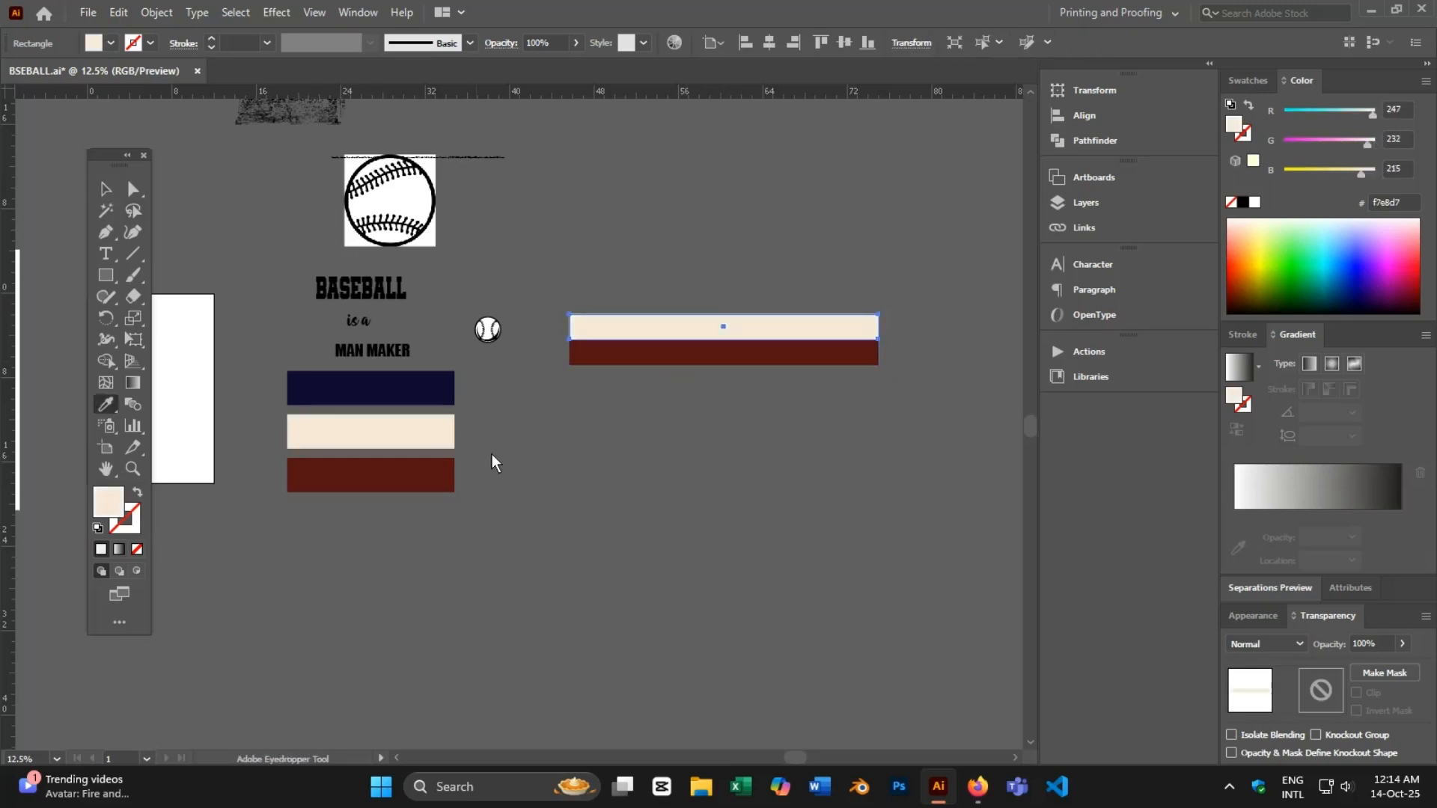
{"action": "left_click", "coordinate": [106, 190]}
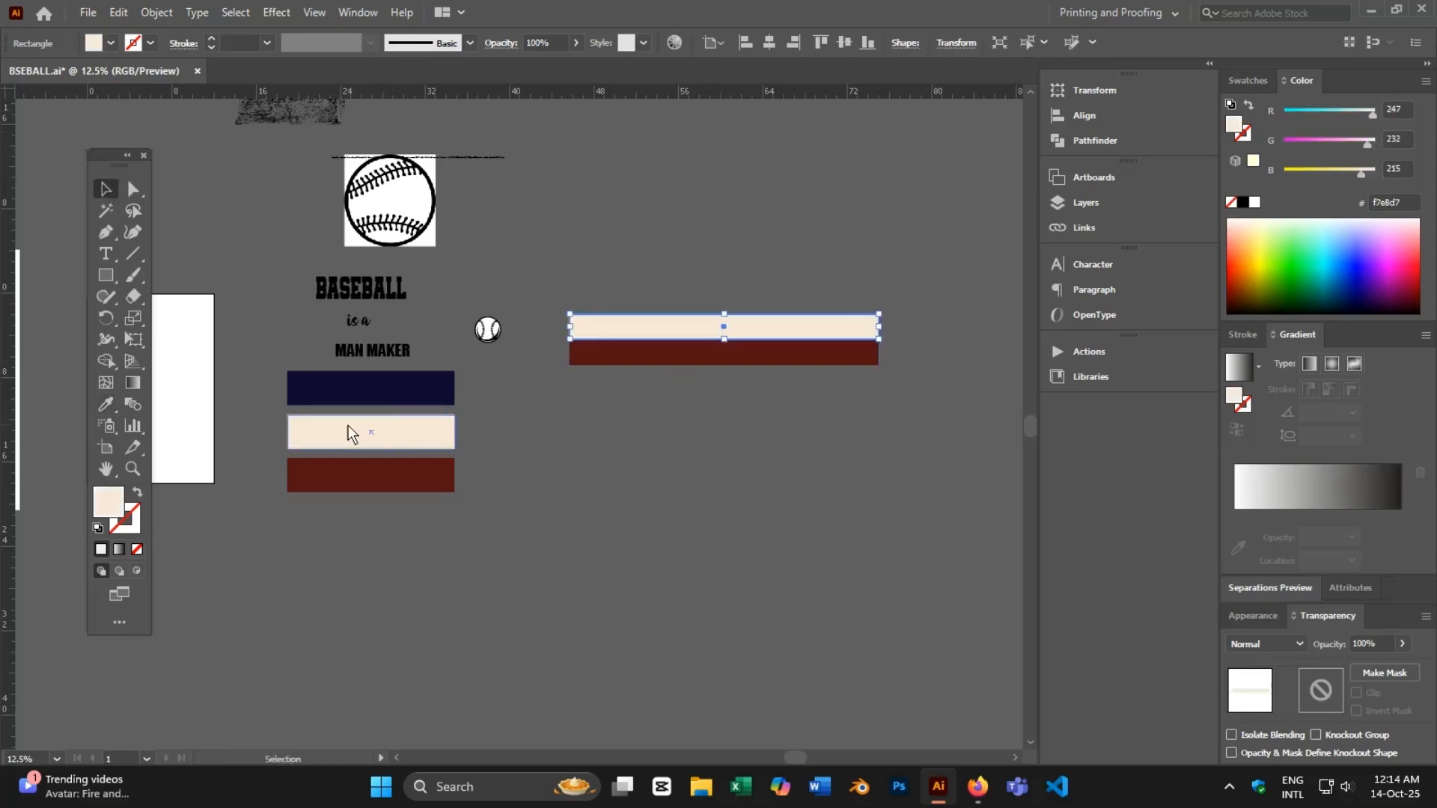
{"action": "left_click", "coordinate": [450, 522]}
{"action": "left_click", "coordinate": [374, 484]}
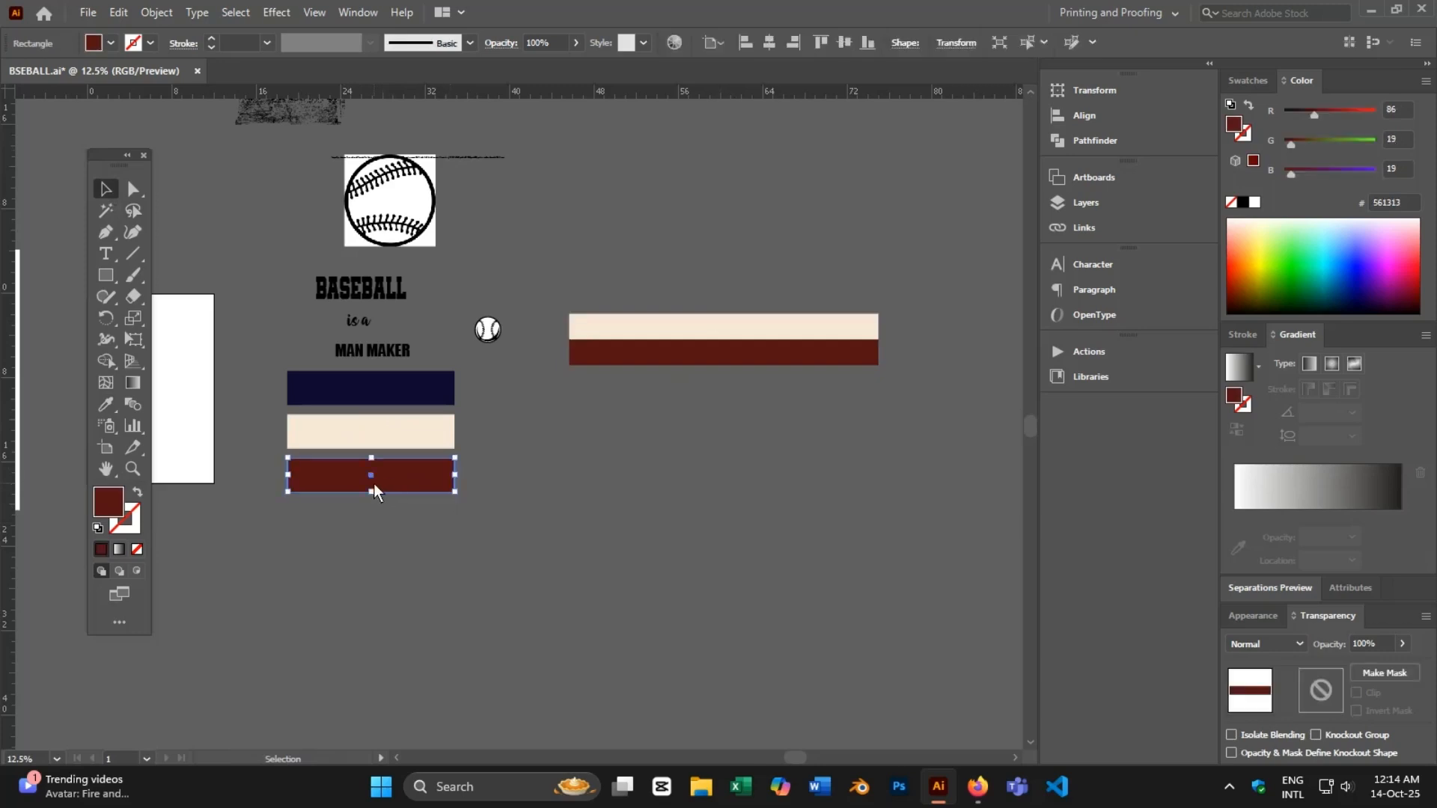
{"action": "left_click", "coordinate": [492, 466]}
{"action": "scroll", "coordinate": [710, 497], "scroll_direction": "down", "scroll_amount": 2}
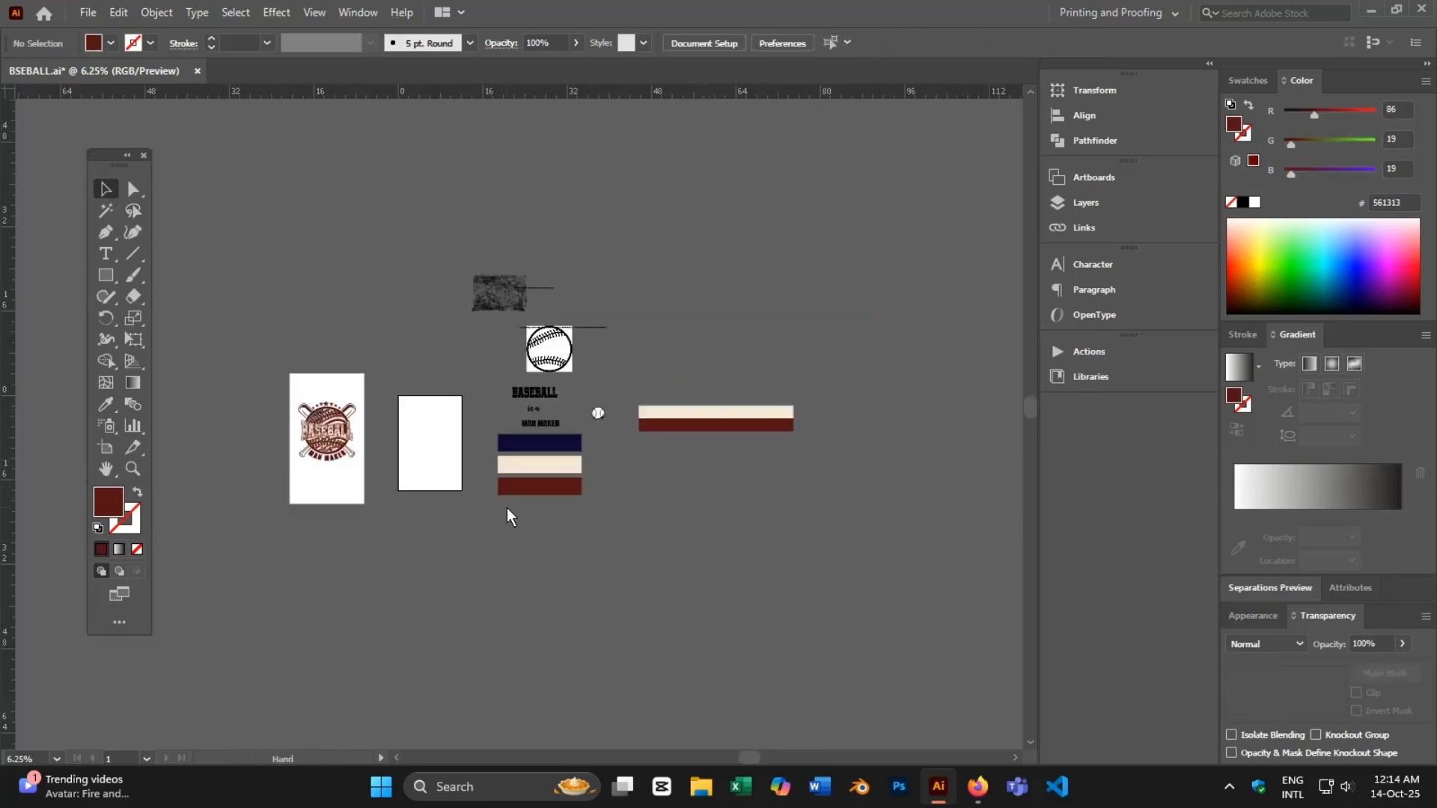
{"action": "scroll", "coordinate": [345, 470], "scroll_direction": "up", "scroll_amount": 8}
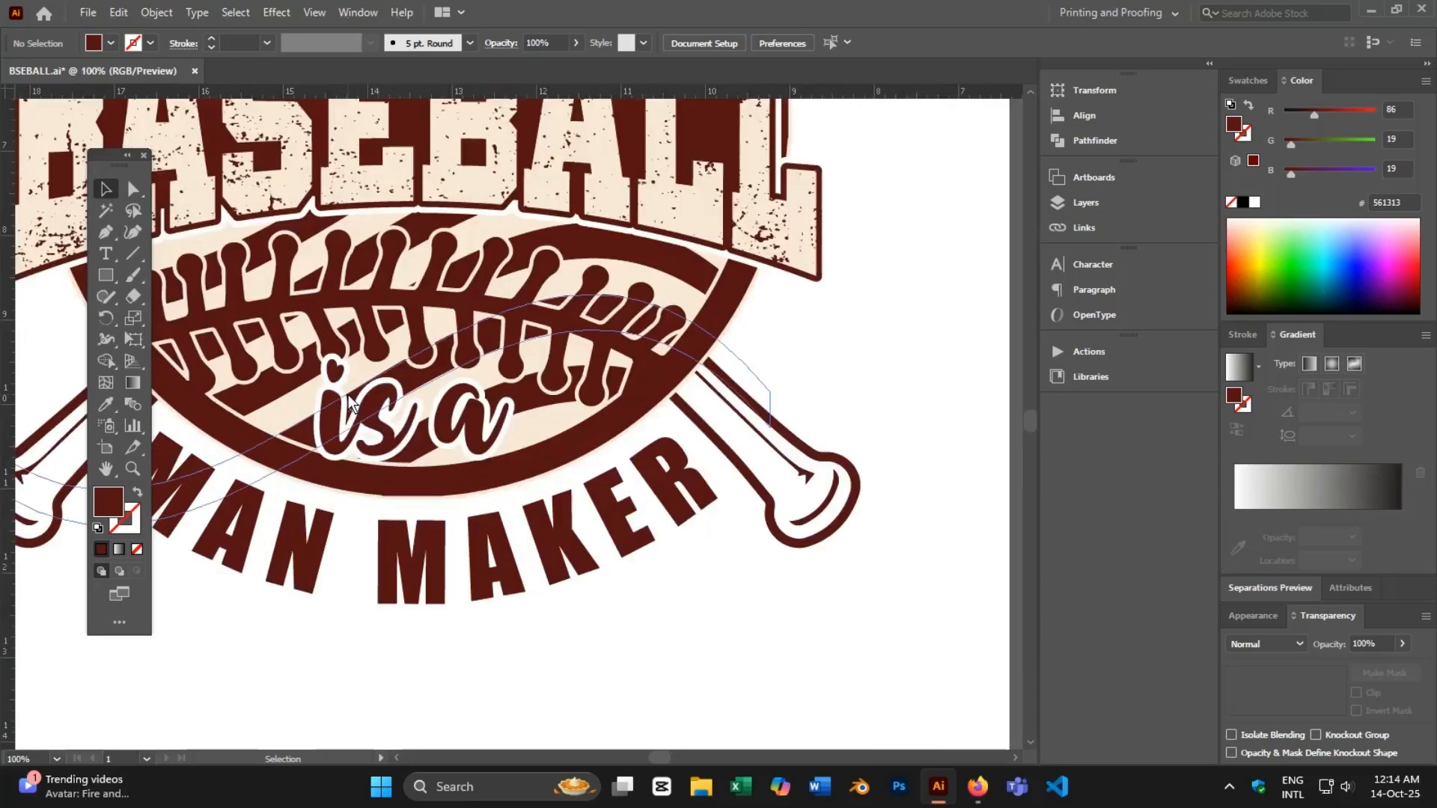
{"action": "scroll", "coordinate": [330, 497], "scroll_direction": "down", "scroll_amount": 6}
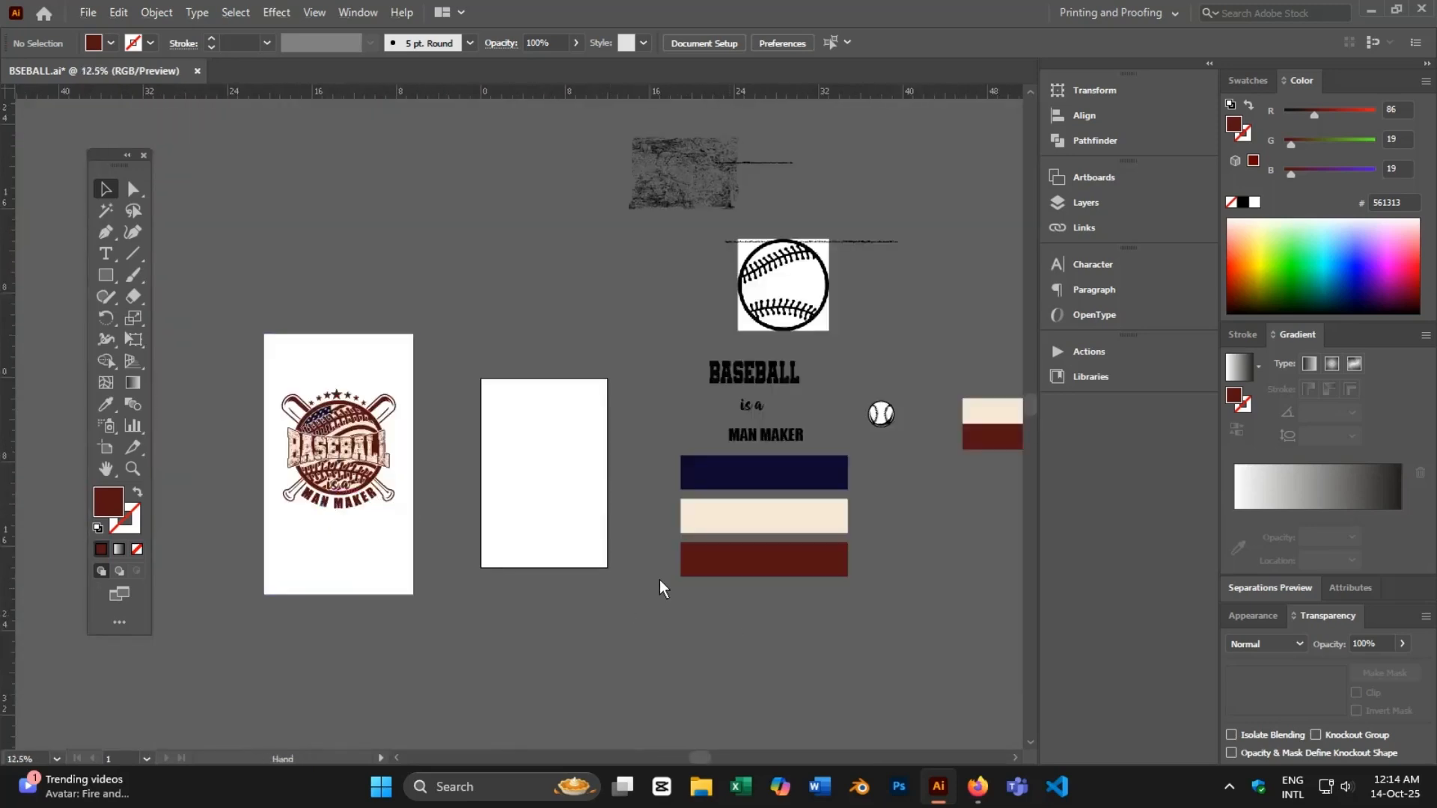
- Group the cream and dark red stripes together
{"action": "left_click_drag", "start_coordinate": [659, 581], "coordinate": [547, 547]}
{"action": "left_click_drag", "start_coordinate": [857, 465], "coordinate": [704, 378]}
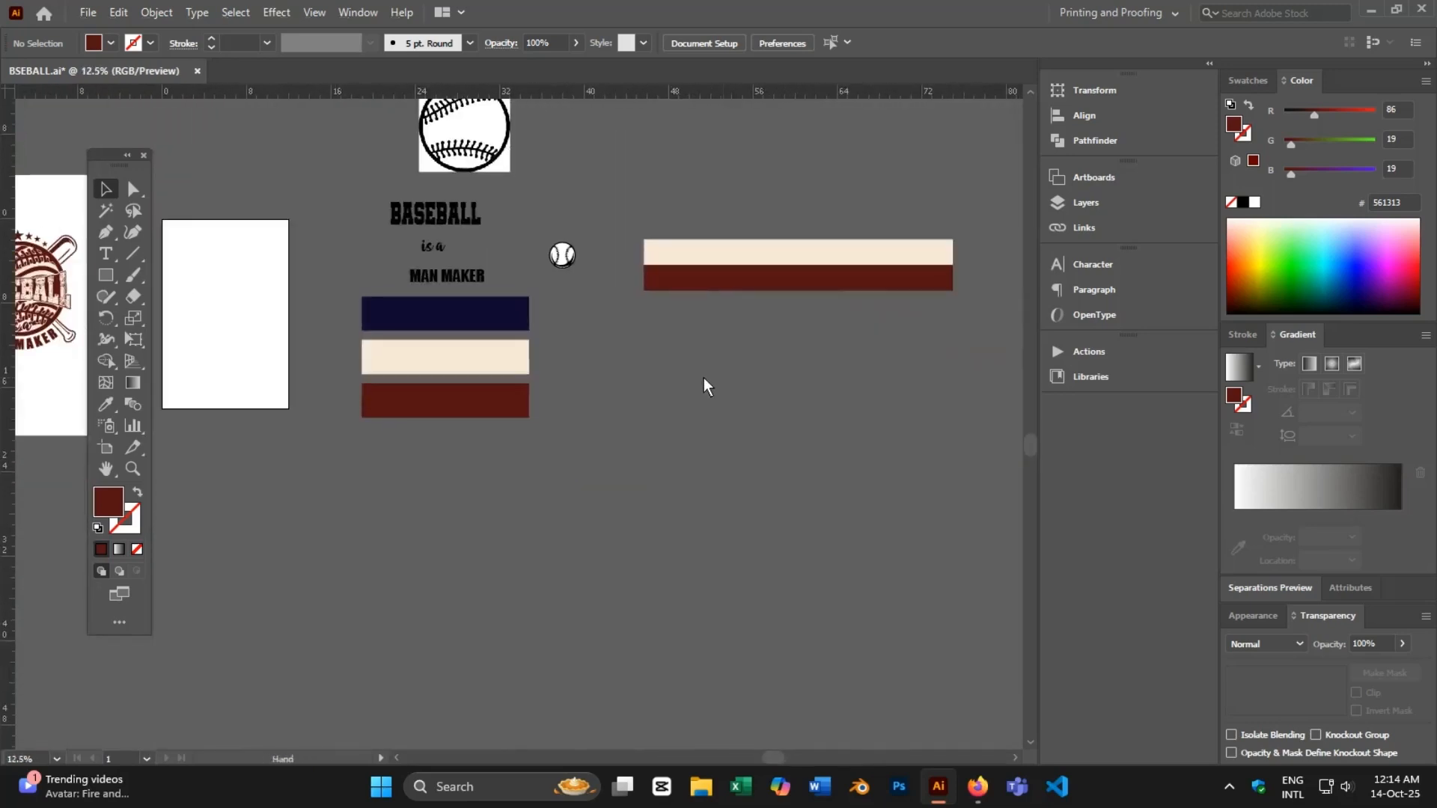
{"action": "left_click_drag", "start_coordinate": [721, 202], "coordinate": [766, 316]}
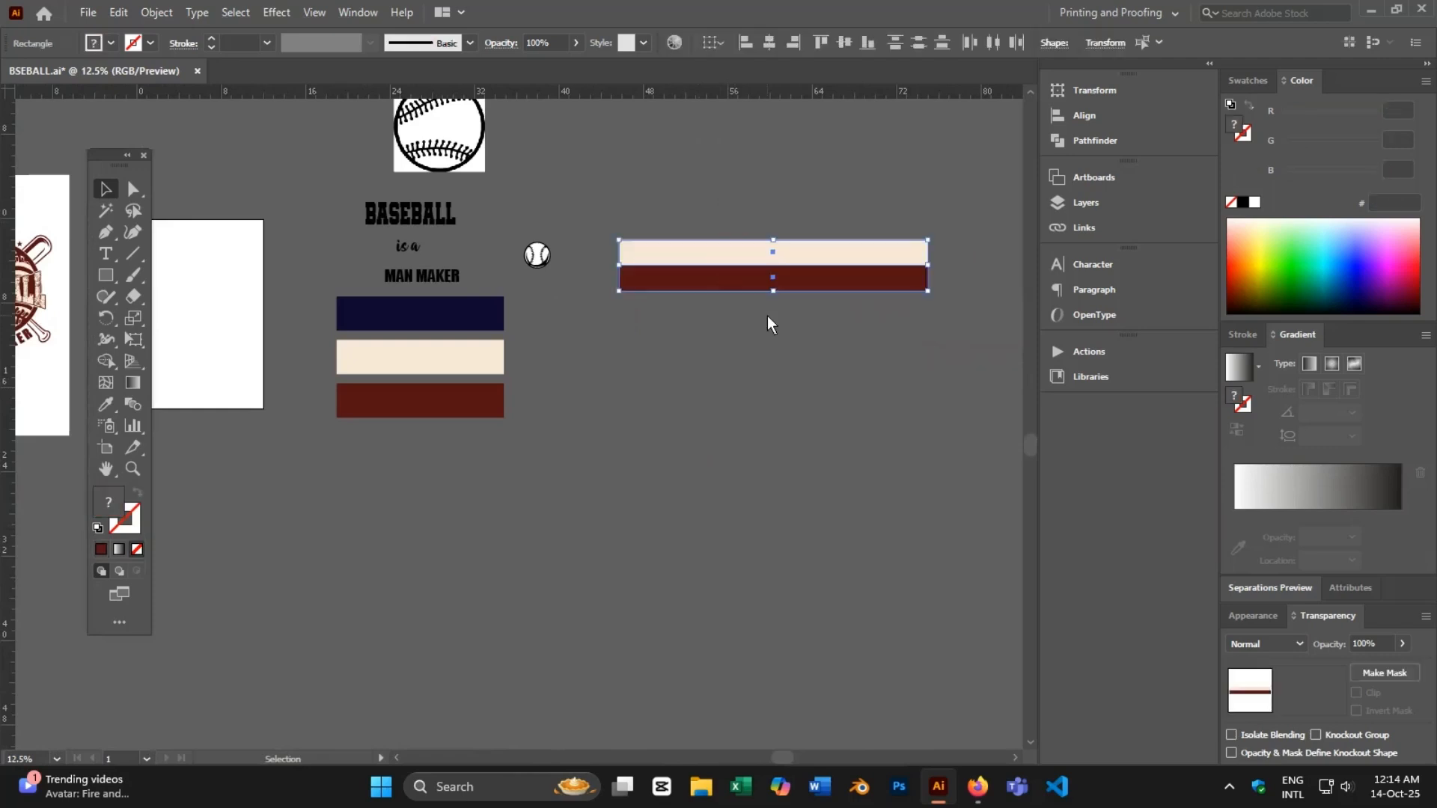
{"action": "right_click", "coordinate": [767, 316]}
{"action": "left_click", "coordinate": [813, 432]}
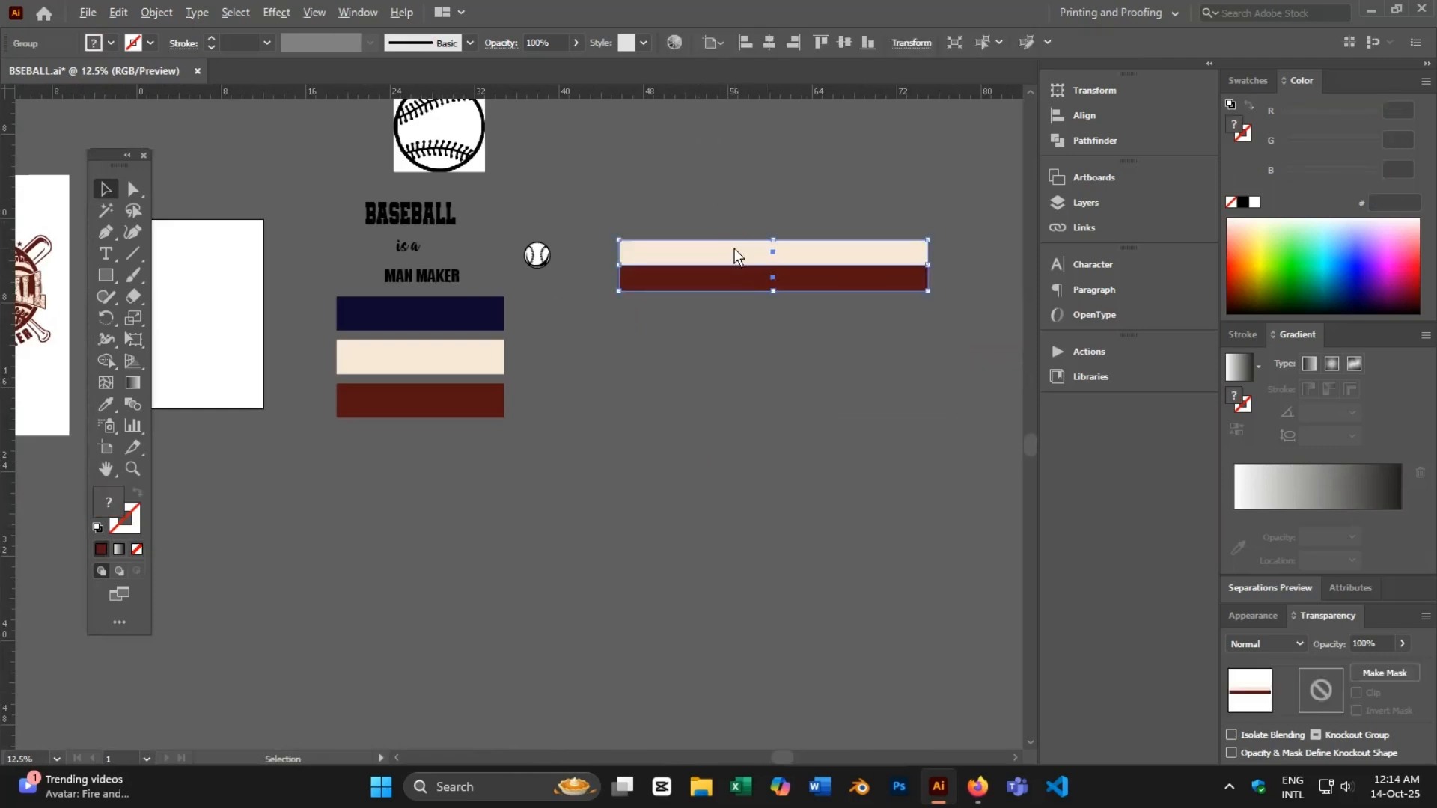
- Duplicate the stripe group directly below itself and repeat the copy until nine cream and dark red pairs are stacked
{"action": "scroll", "coordinate": [730, 247], "scroll_direction": "up", "scroll_amount": 1}
{"action": "left_click_drag", "start_coordinate": [730, 250], "coordinate": [730, 318]}
{"action": "scroll", "coordinate": [623, 272], "scroll_direction": "down", "scroll_amount": 3}
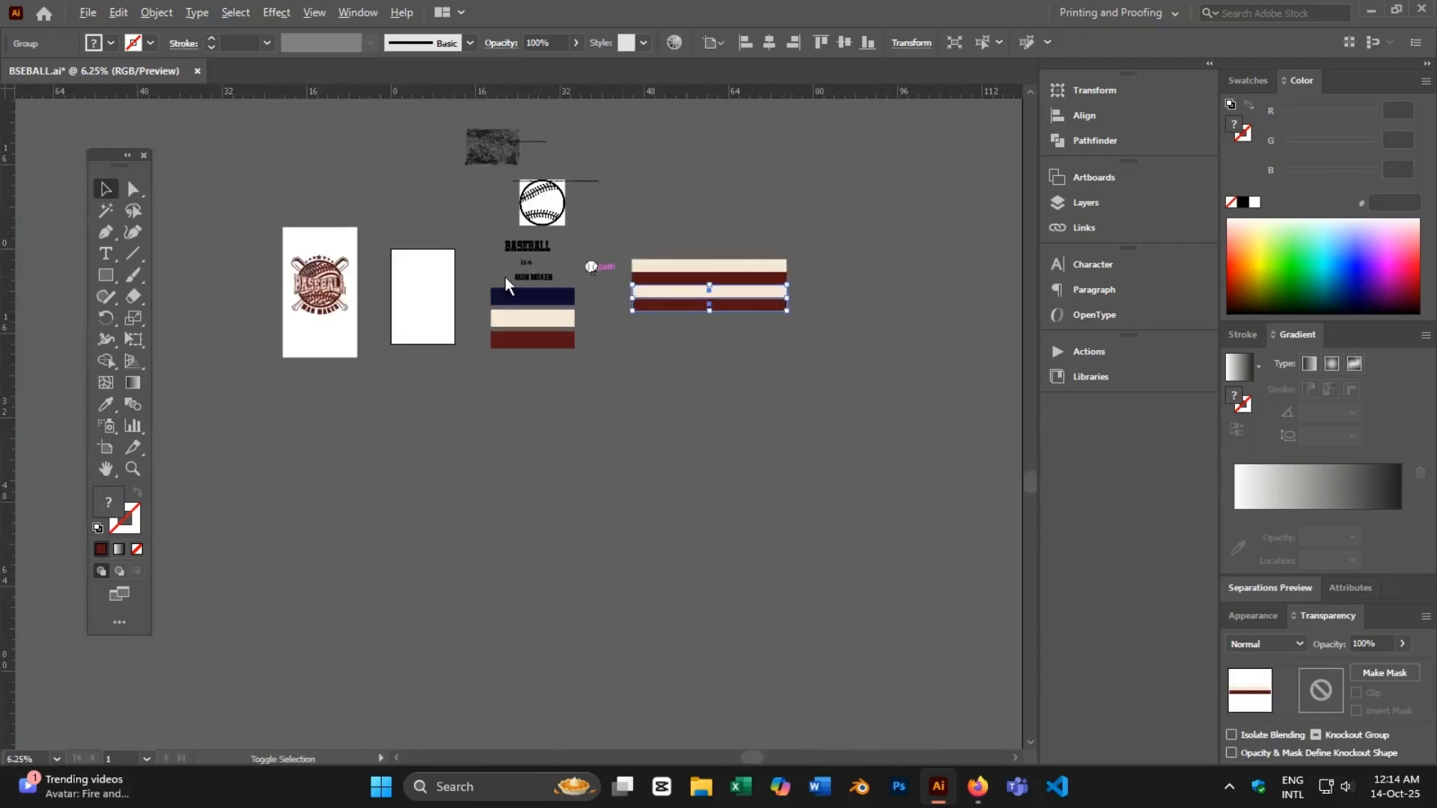
{"action": "key", "text": "ctrl+d"}
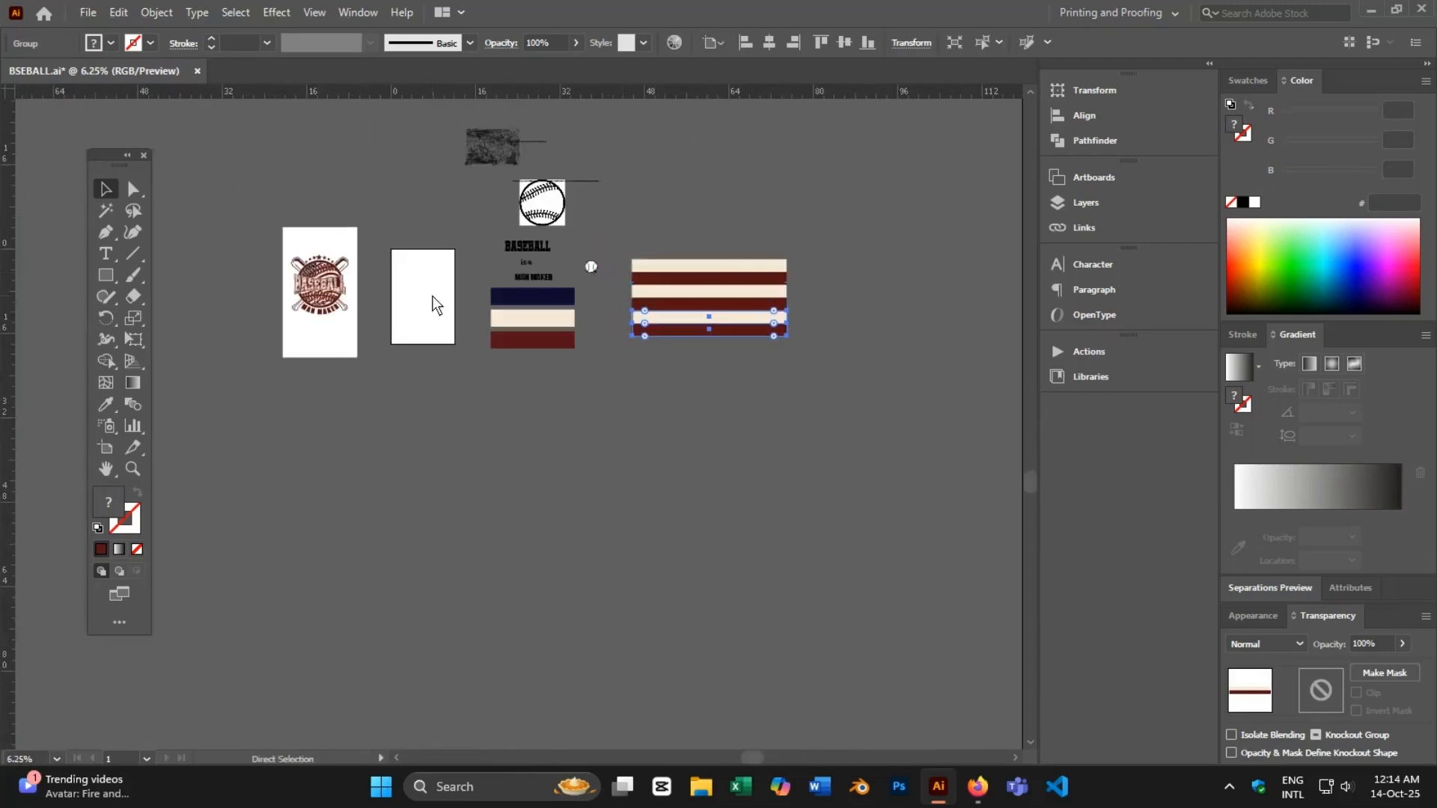
{"action": "key", "text": "ctrl+d"}
{"action": "key", "text": "ctrl+d"}
{"action": "key", "text": "ctrl+d"}
{"action": "key", "text": "ctrl+d"}
{"action": "key", "text": "ctrl+d"}
{"action": "key", "text": "ctrl+d"}
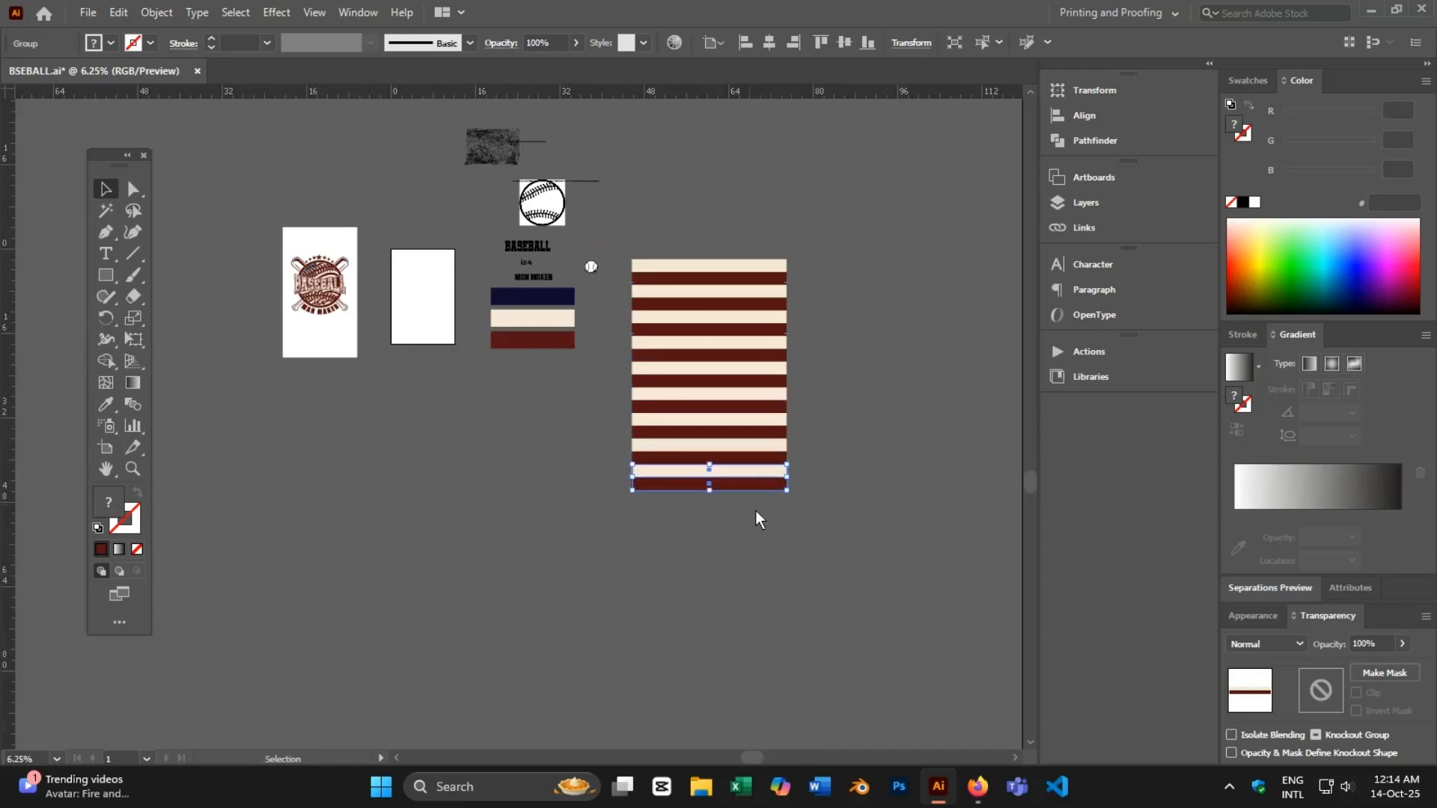
- Group all the stripes and stretch the group horizontally to about two and a half times its width
{"action": "left_click", "coordinate": [782, 559]}
{"action": "left_click_drag", "start_coordinate": [735, 568], "coordinate": [836, 222]}
{"action": "right_click", "coordinate": [836, 221]}
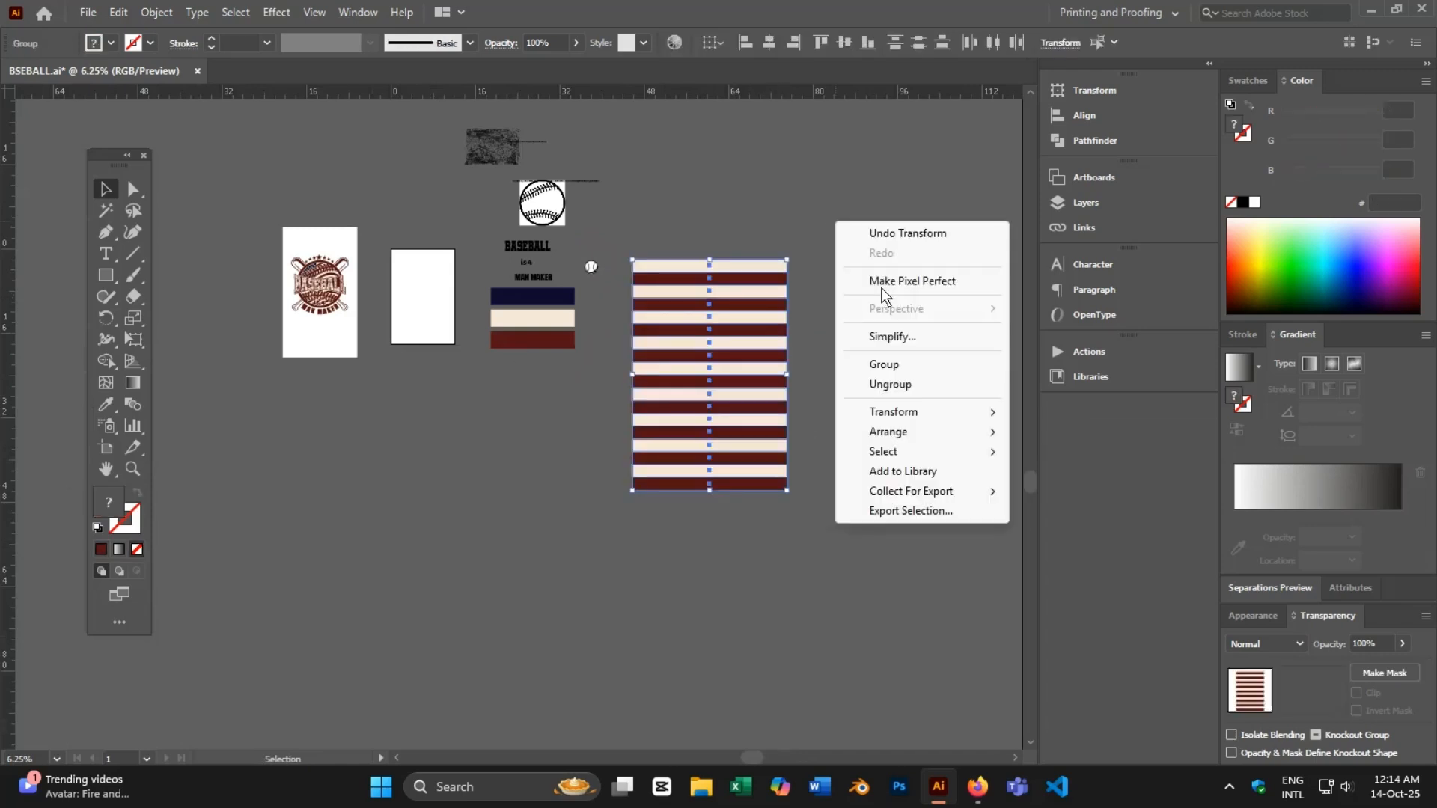
{"action": "left_click", "coordinate": [883, 370]}
{"action": "left_click_drag", "start_coordinate": [786, 375], "coordinate": [1016, 349]}
{"action": "left_click", "coordinate": [822, 536]}
- Draw a rectangle over the flag's upper-left corner, covering ten stripes and just over half the width, and fill it with the navy swatch colour
{"action": "left_click_drag", "start_coordinate": [835, 561], "coordinate": [723, 549]}
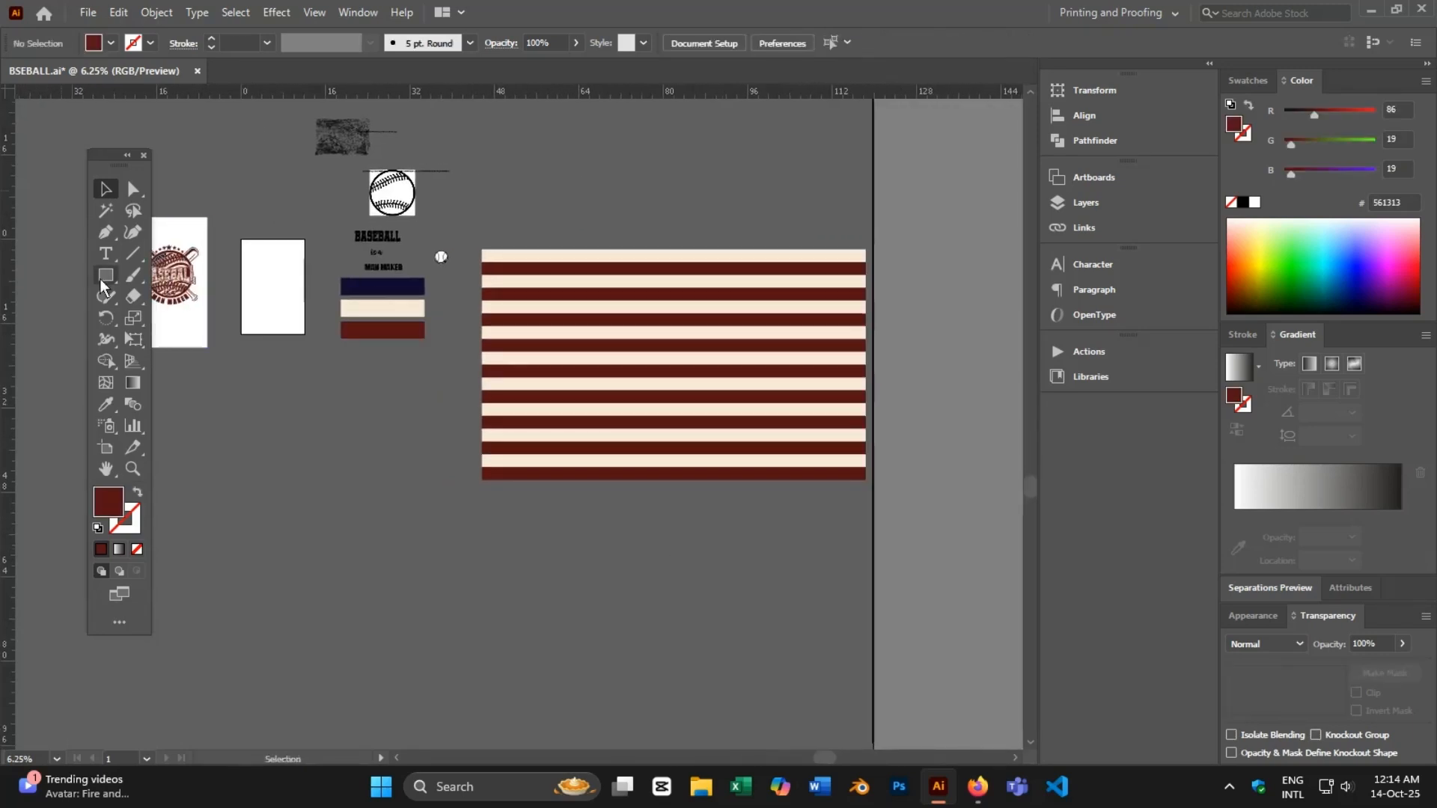
{"action": "left_click_drag", "start_coordinate": [101, 279], "coordinate": [182, 277]}
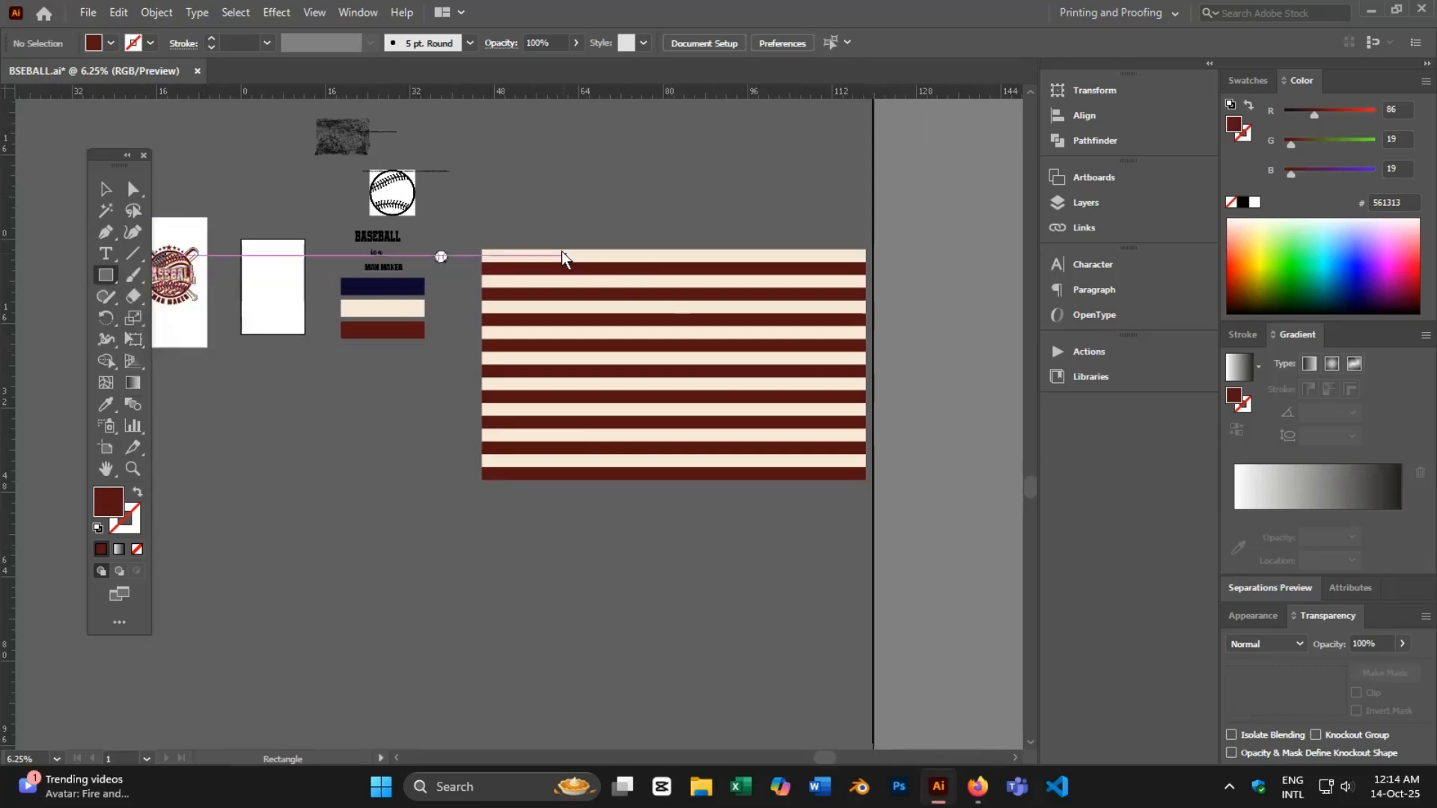
{"action": "left_click_drag", "start_coordinate": [483, 250], "coordinate": [695, 379]}
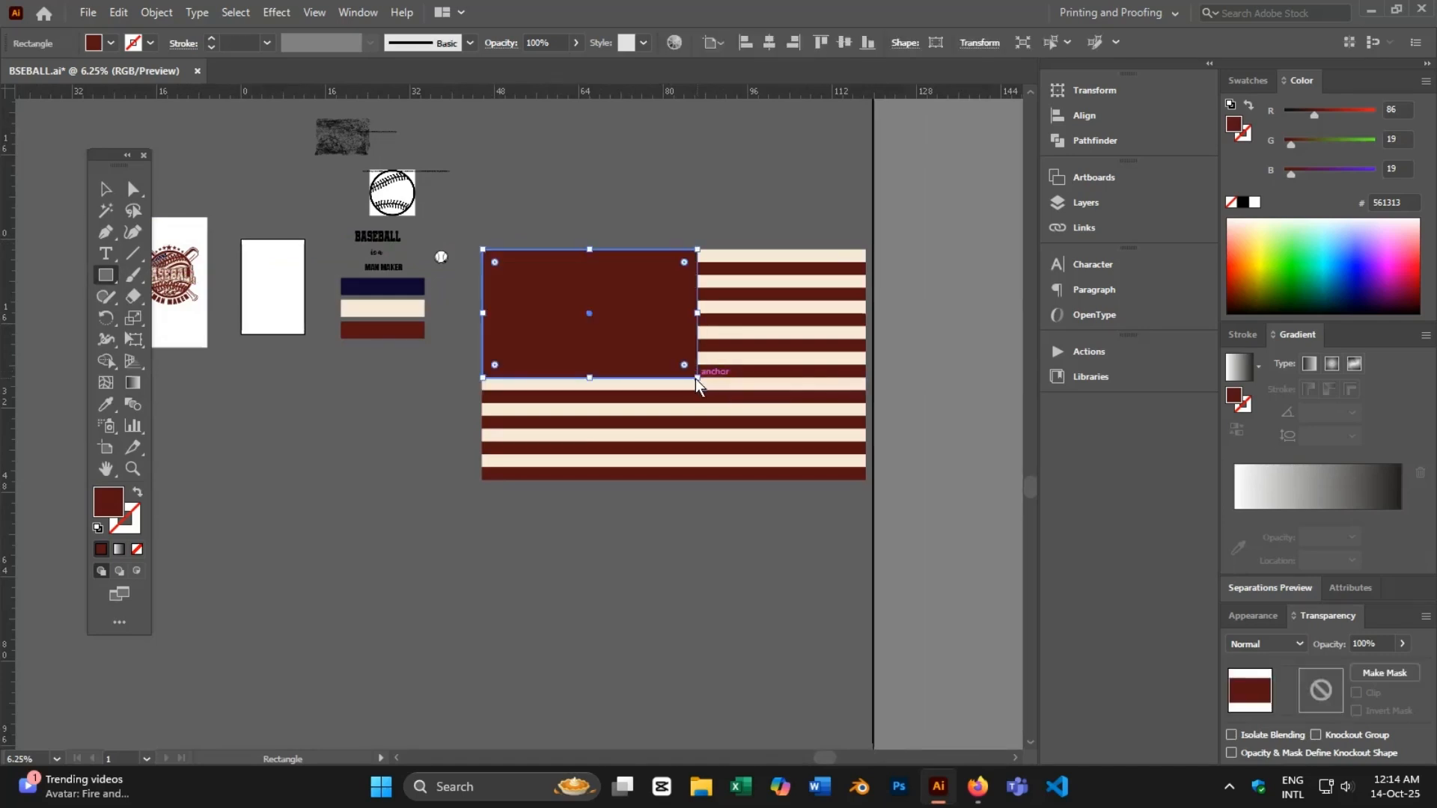
{"action": "key", "text": "v"}
{"action": "key", "text": "i"}
{"action": "left_click", "coordinate": [348, 282]}
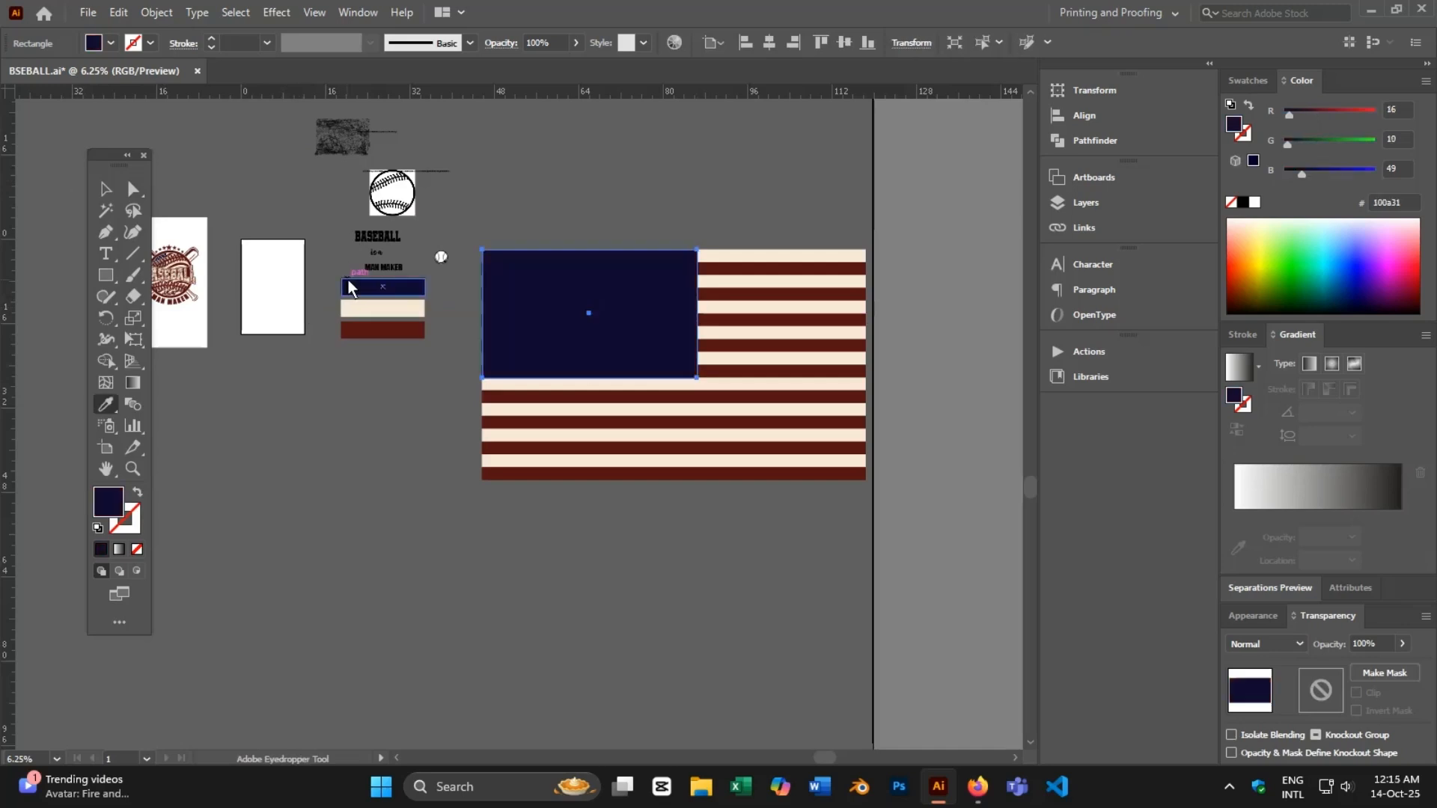
{"action": "left_click", "coordinate": [109, 185]}
{"action": "left_click", "coordinate": [294, 441]}
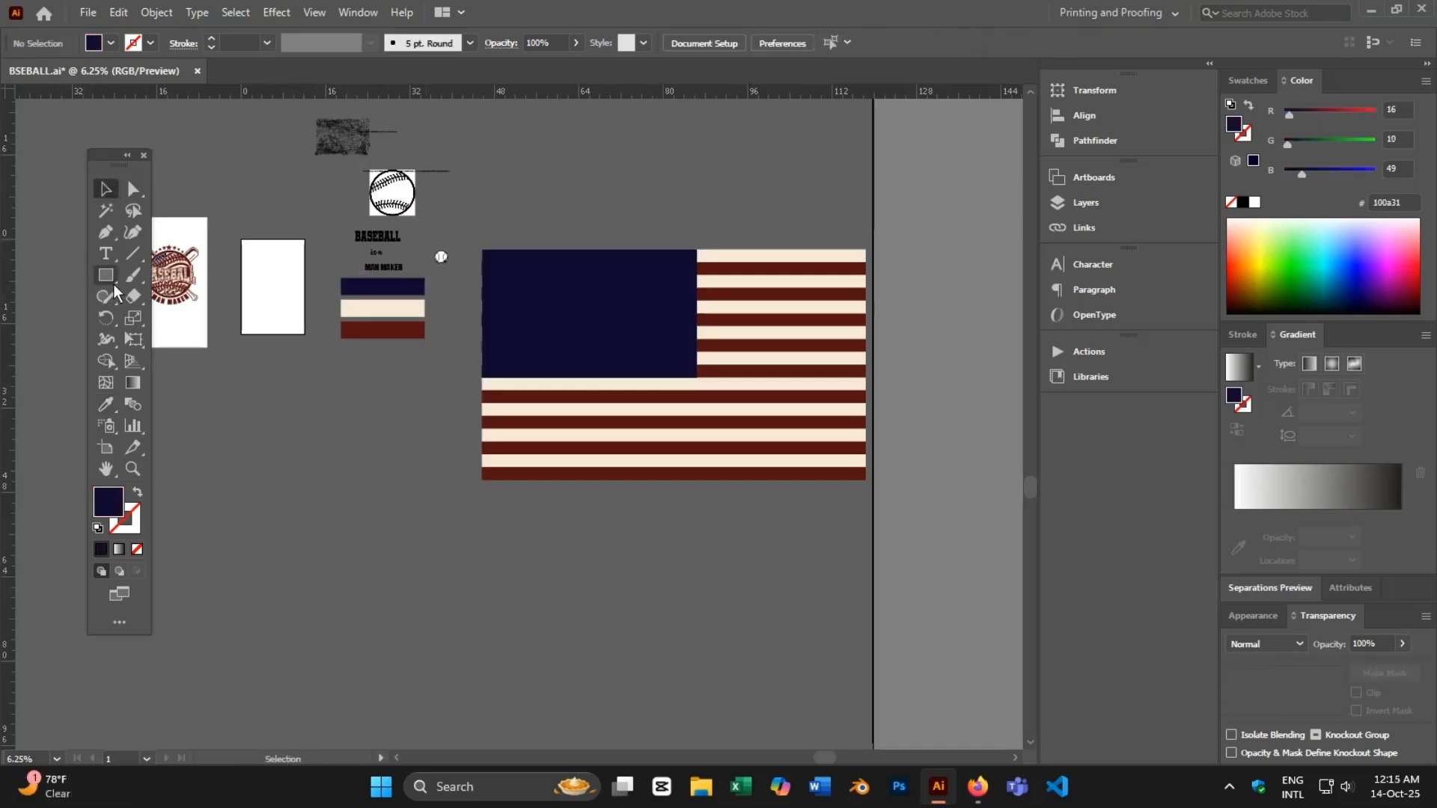
- Draw a small five-pointed star in the navy rectangle's upper-left corner and fill it with the stripes' cream colour
{"action": "left_click_drag", "start_coordinate": [109, 277], "coordinate": [176, 359]}
{"action": "scroll", "coordinate": [501, 264], "scroll_direction": "up", "scroll_amount": 2, "text": "alt"}
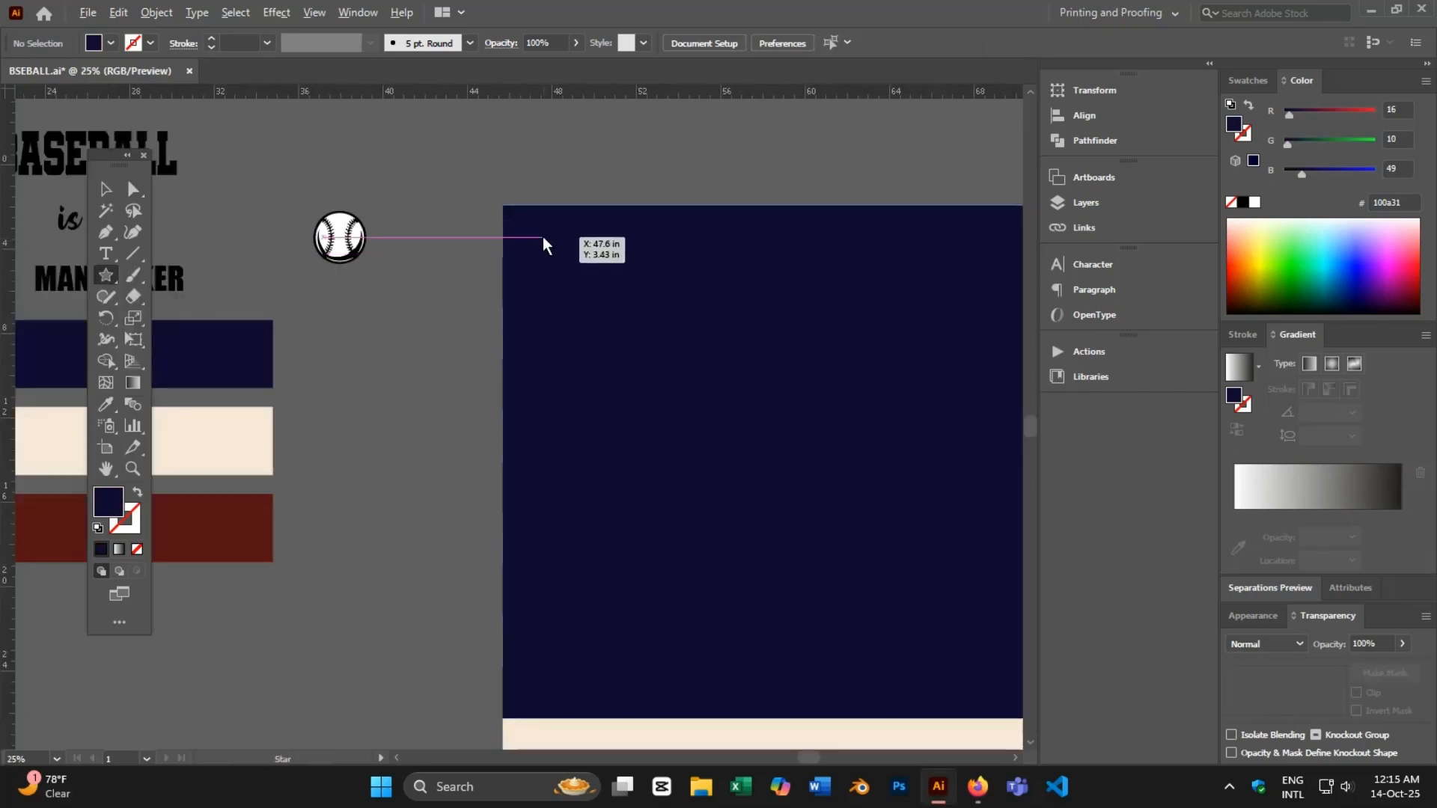
{"action": "left_click_drag", "start_coordinate": [542, 236], "coordinate": [550, 249]}
{"action": "scroll", "coordinate": [456, 250], "scroll_direction": "down", "scroll_amount": 2, "text": "alt"}
{"action": "key", "text": "i"}
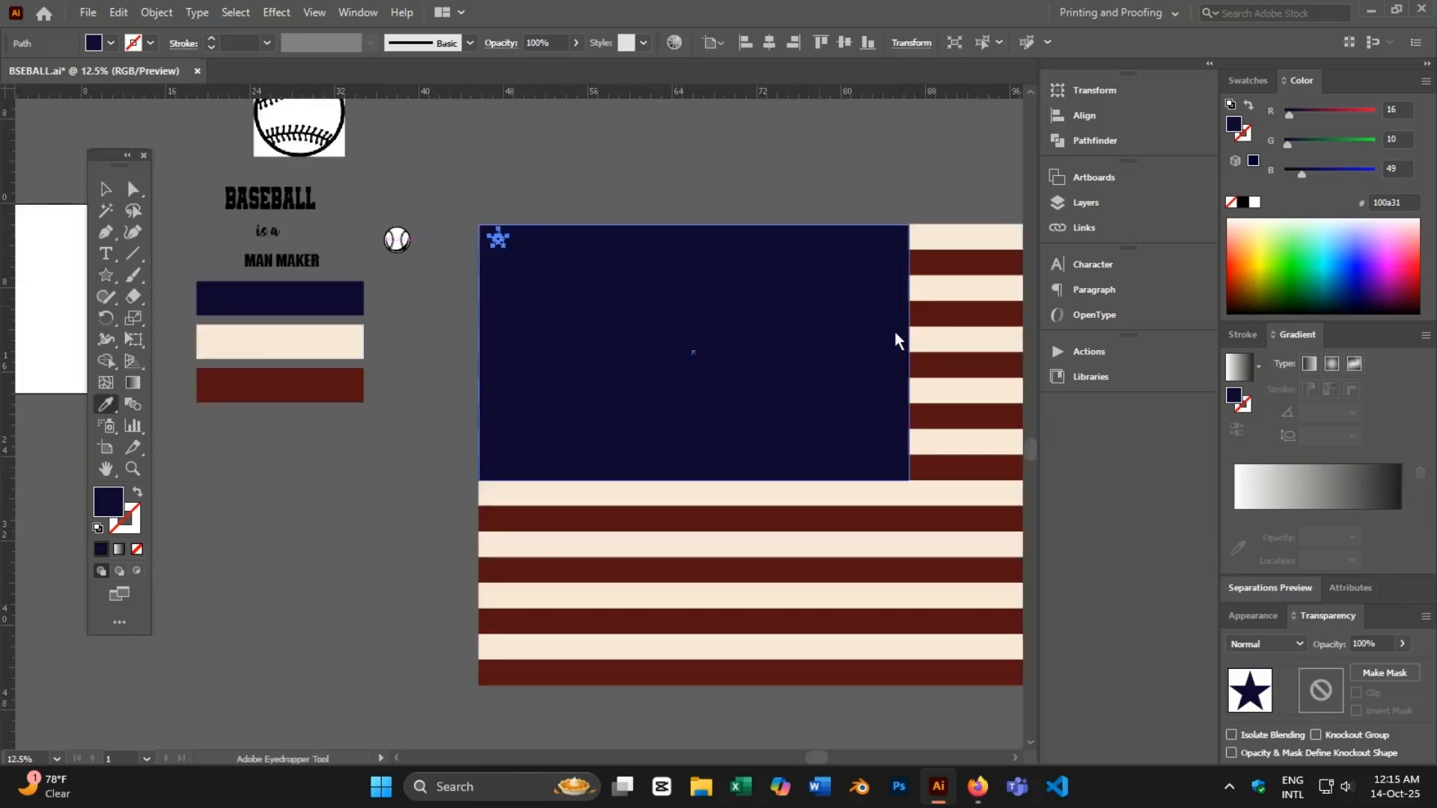
{"action": "left_click", "coordinate": [734, 488]}
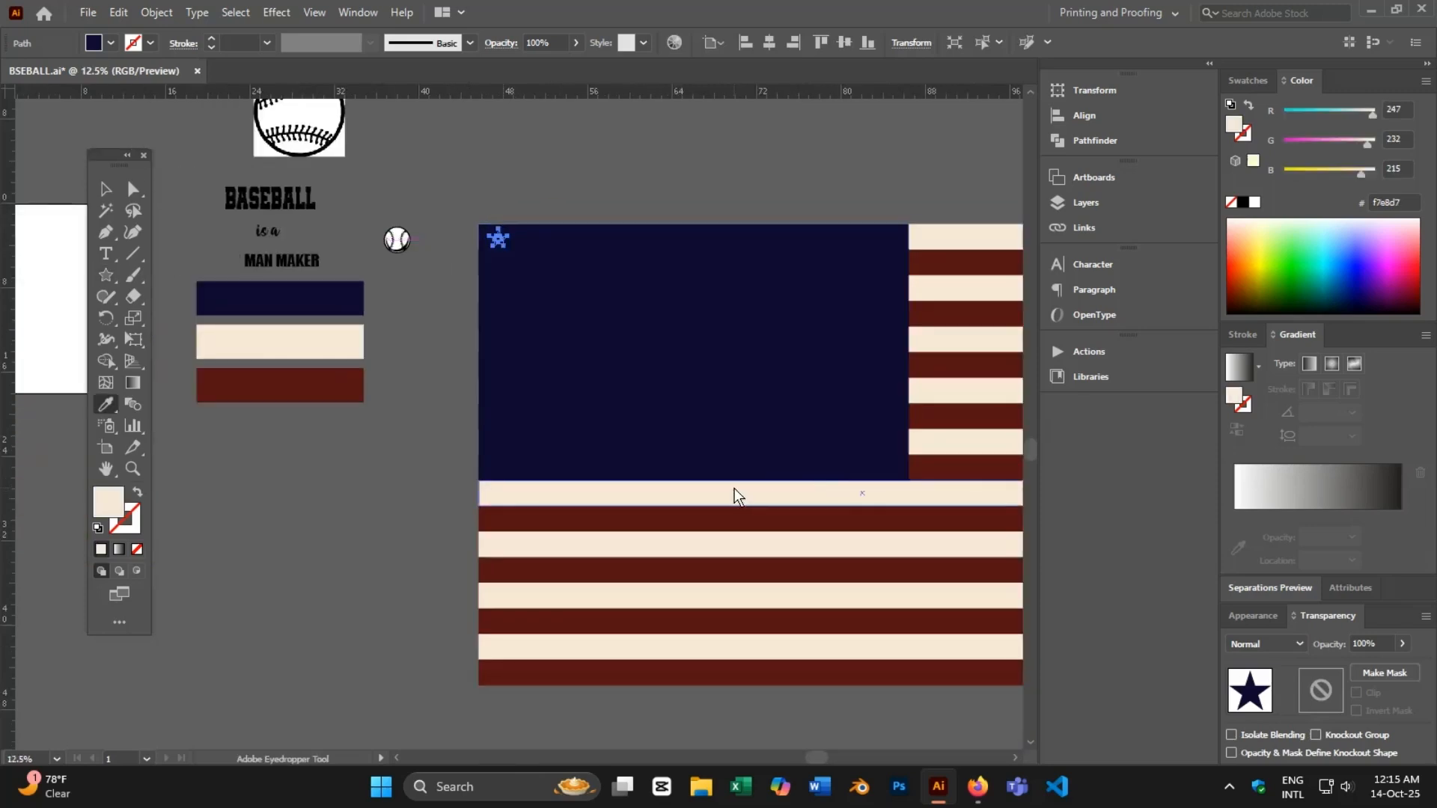
{"action": "left_click", "coordinate": [109, 192]}
{"action": "left_click", "coordinate": [562, 130]}
- Copy the star sideways and repeat the copy to make a row of ten stars along the navy rectangle's top edge
{"action": "left_click_drag", "start_coordinate": [590, 170], "coordinate": [398, 166]}
{"action": "left_click_drag", "start_coordinate": [305, 235], "coordinate": [347, 236], "text": "alt"}
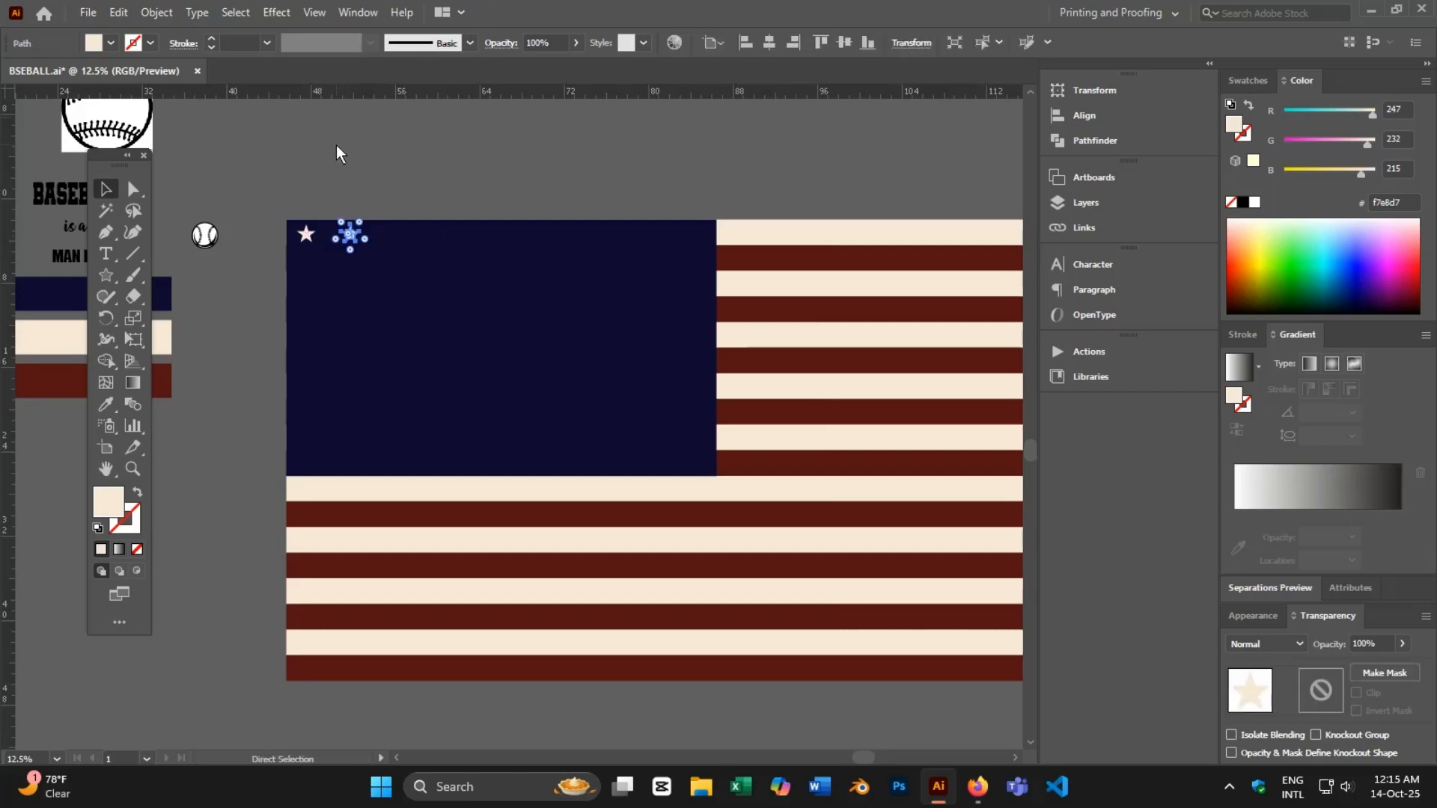
{"action": "key", "text": "ctrl+d"}
{"action": "key", "text": "ctrl+d"}
{"action": "key", "text": "ctrl+d"}
{"action": "key", "text": "ctrl+d"}
{"action": "key", "text": "ctrl+d"}
{"action": "key", "text": "ctrl+d"}
{"action": "key", "text": "ctrl+d"}
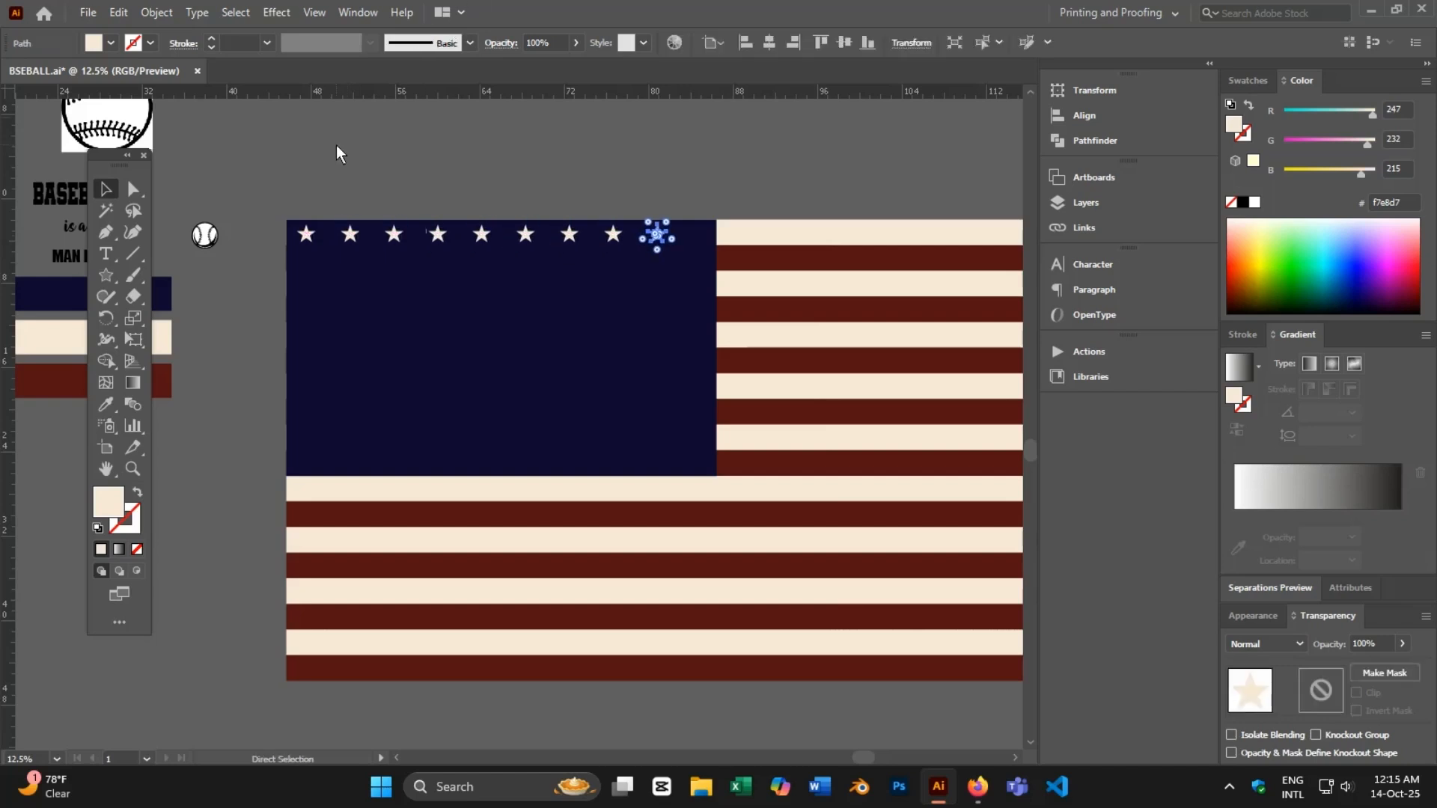
{"action": "key", "text": "ctrl+d"}
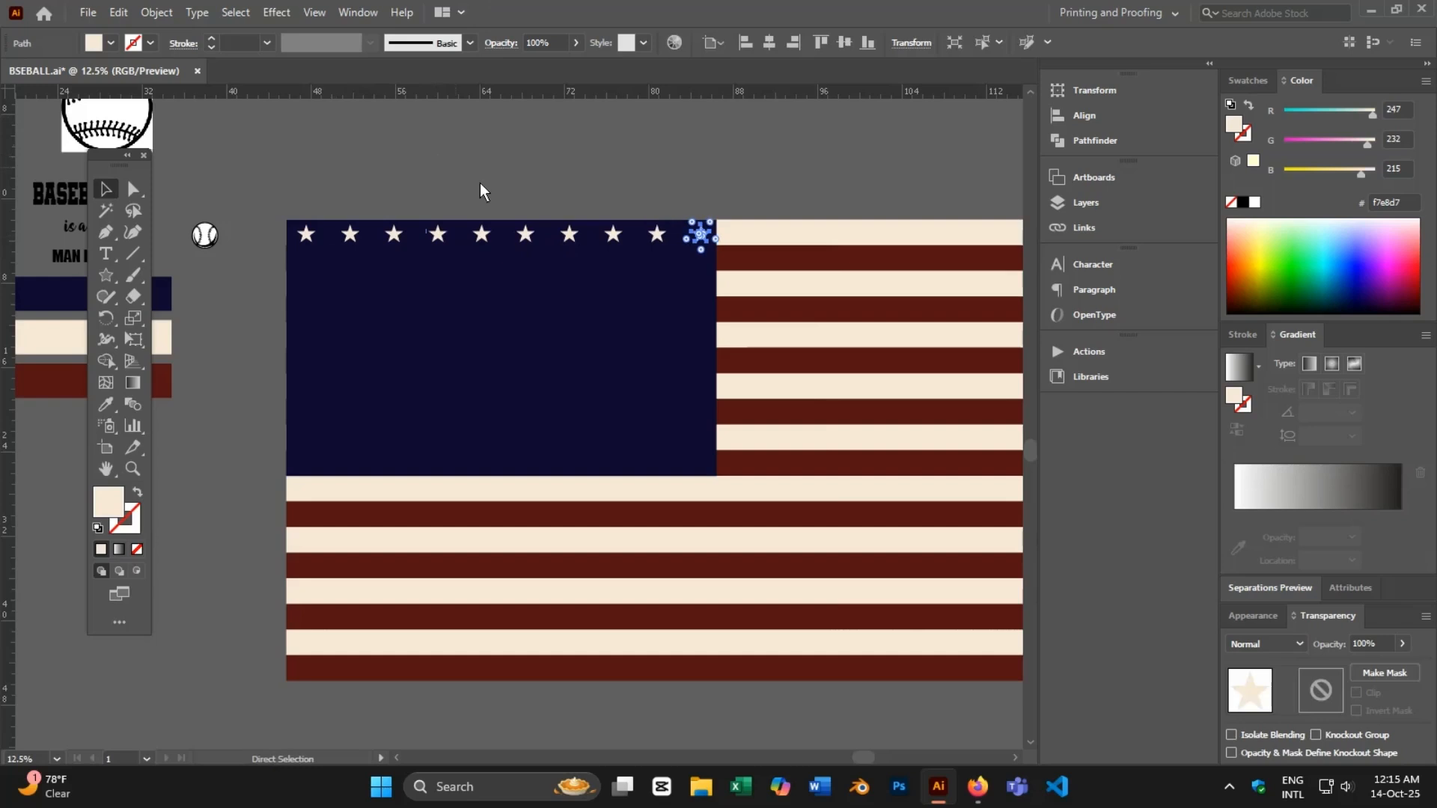
{"action": "left_click", "coordinate": [547, 169]}
{"action": "left_click", "coordinate": [701, 235]}
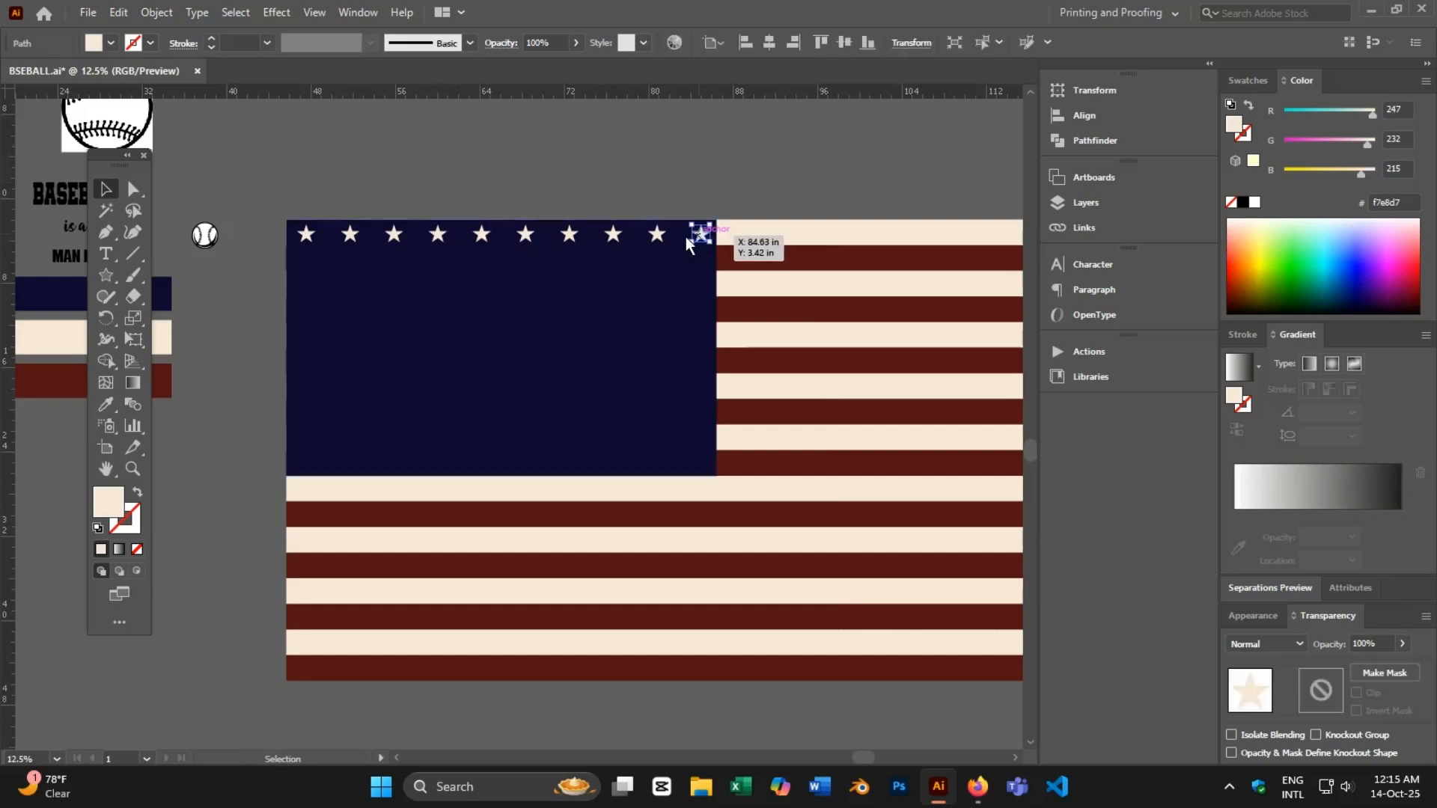
- Select all ten stars in the row along the navy rectangle's top edge and group them
{"action": "left_click", "coordinate": [657, 235], "text": "shift"}
{"action": "left_click", "coordinate": [614, 235], "text": "shift"}
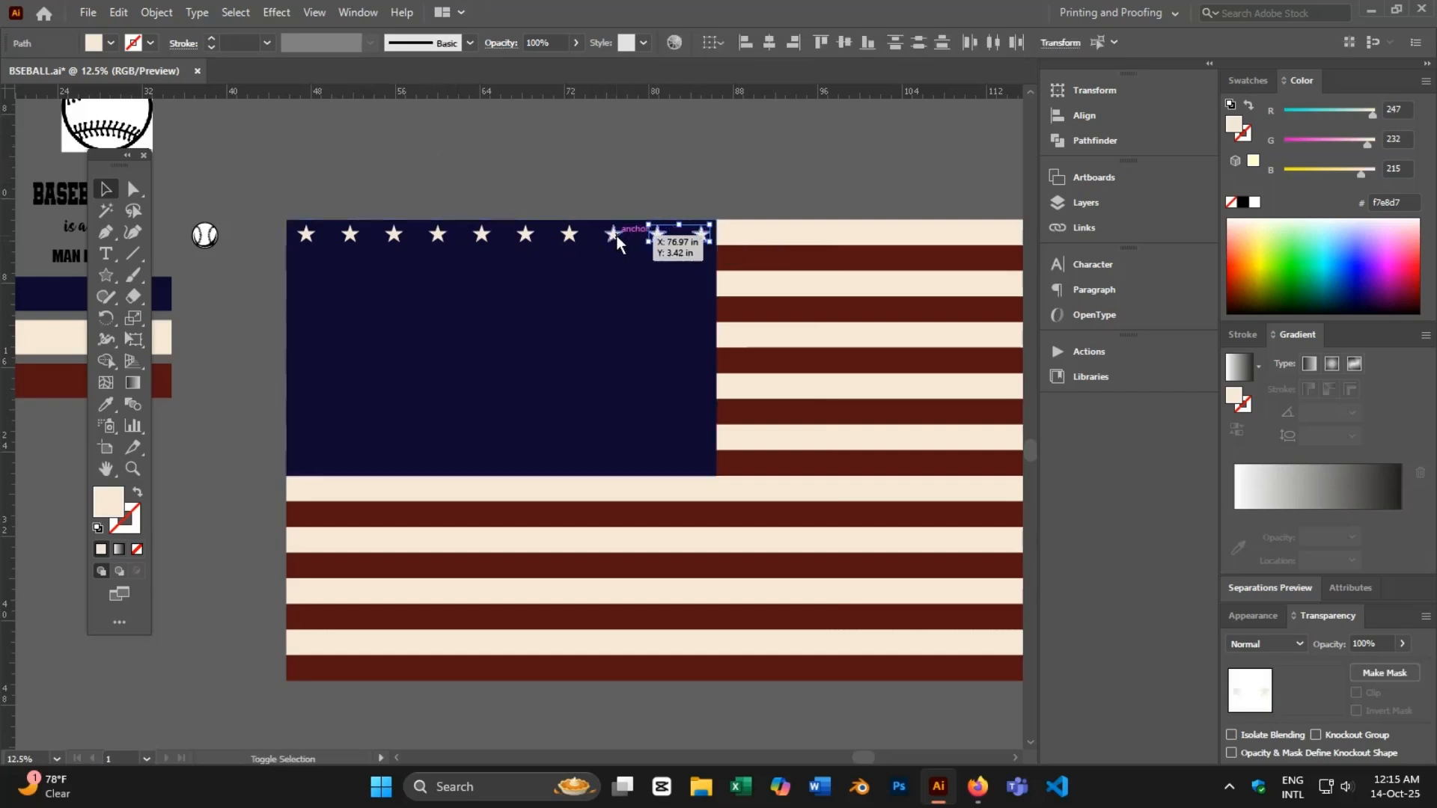
{"action": "left_click", "coordinate": [568, 235], "text": "shift"}
{"action": "left_click", "coordinate": [525, 235], "text": "shift"}
{"action": "left_click", "coordinate": [481, 235], "text": "shift"}
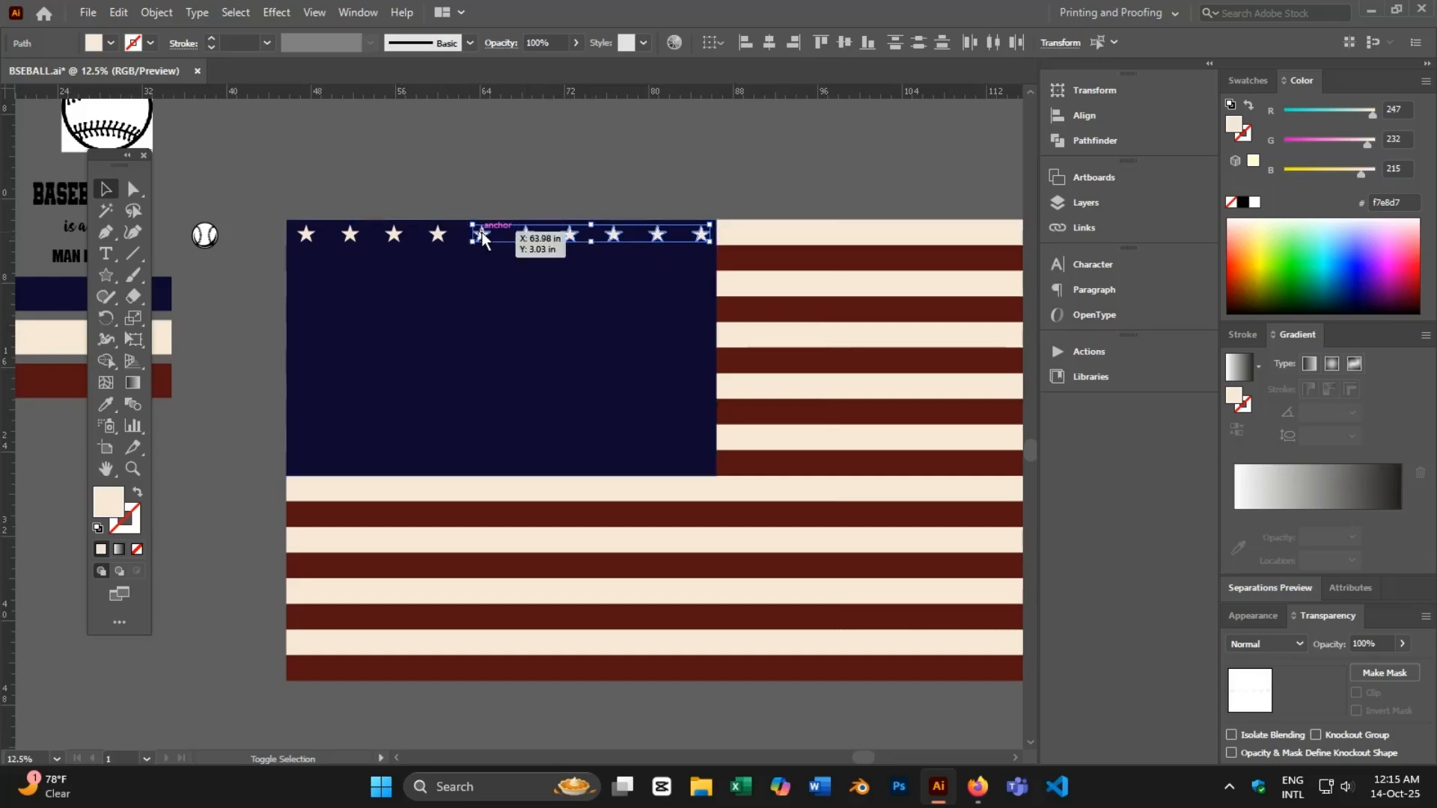
{"action": "left_click", "coordinate": [438, 235], "text": "shift"}
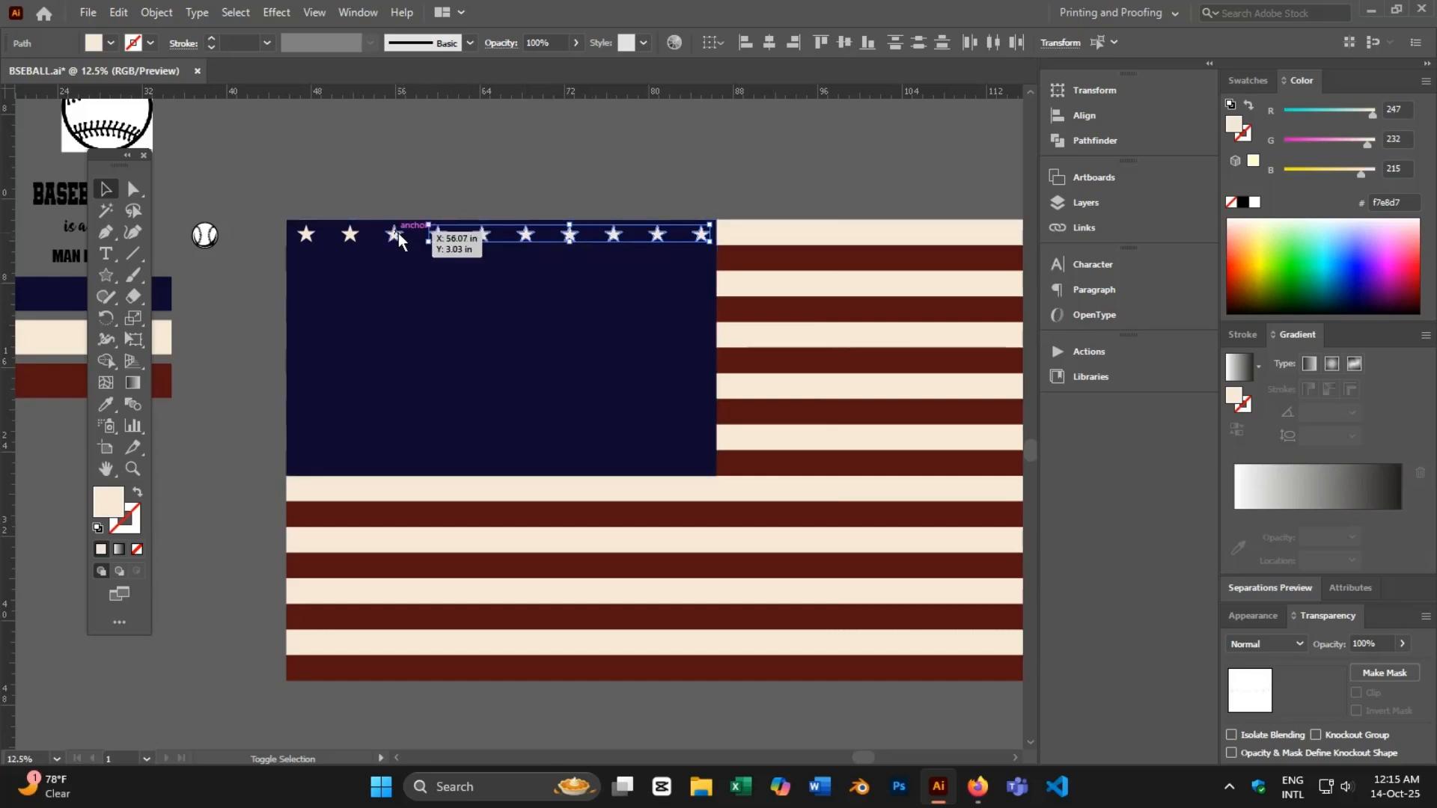
{"action": "left_click", "coordinate": [394, 235], "text": "shift"}
{"action": "left_click", "coordinate": [350, 235], "text": "shift"}
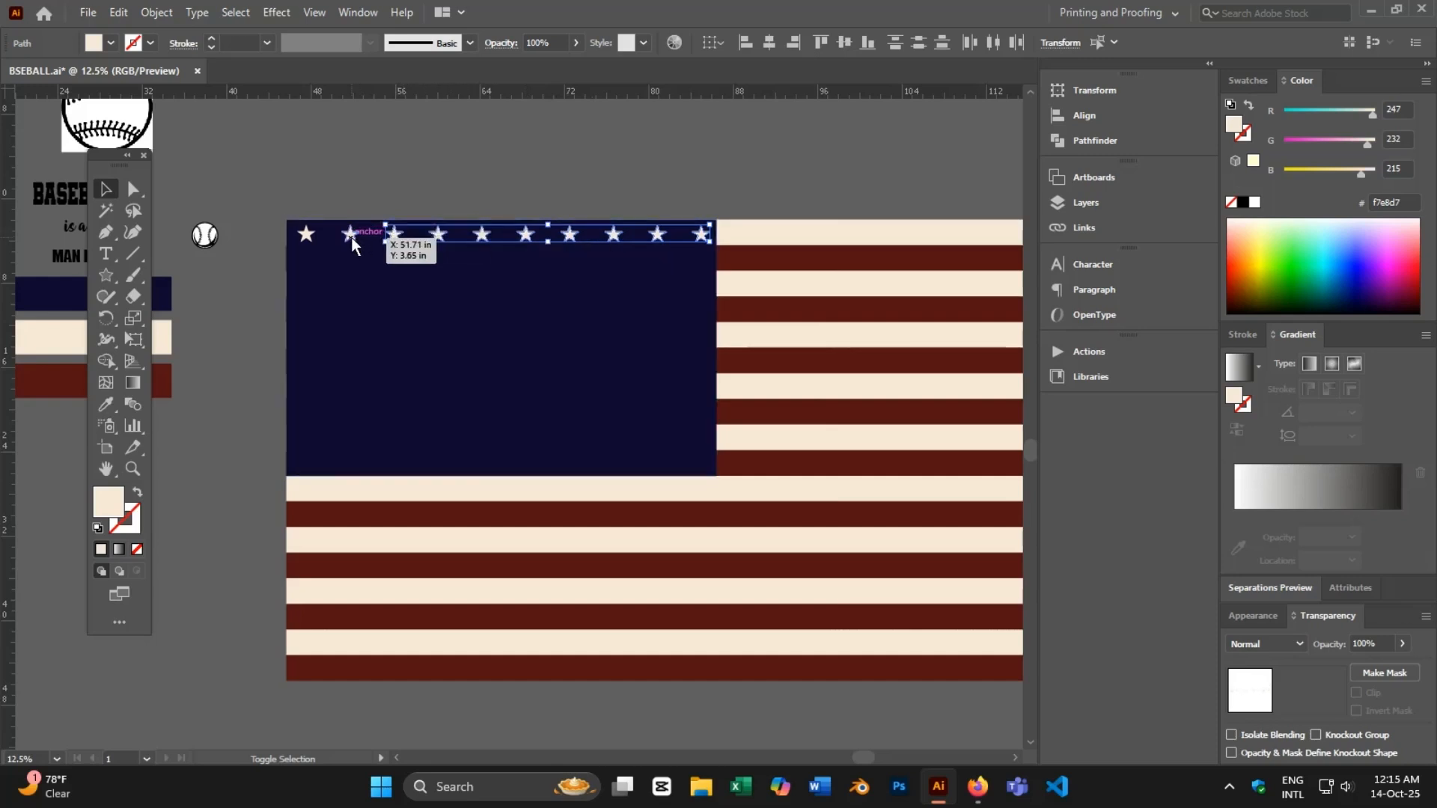
{"action": "left_click", "coordinate": [304, 233], "text": "shift"}
{"action": "right_click", "coordinate": [349, 187]}
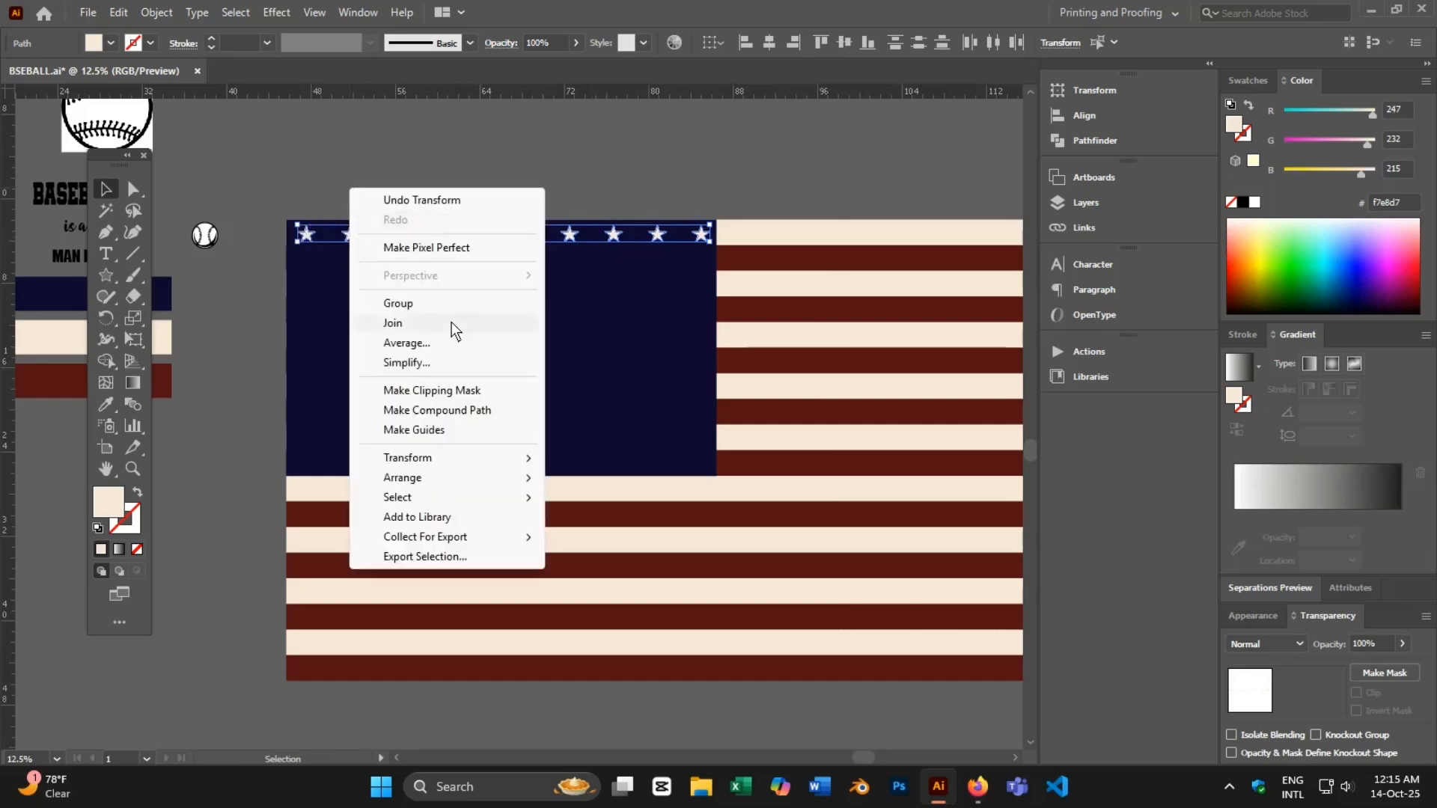
{"action": "left_click", "coordinate": [397, 307]}
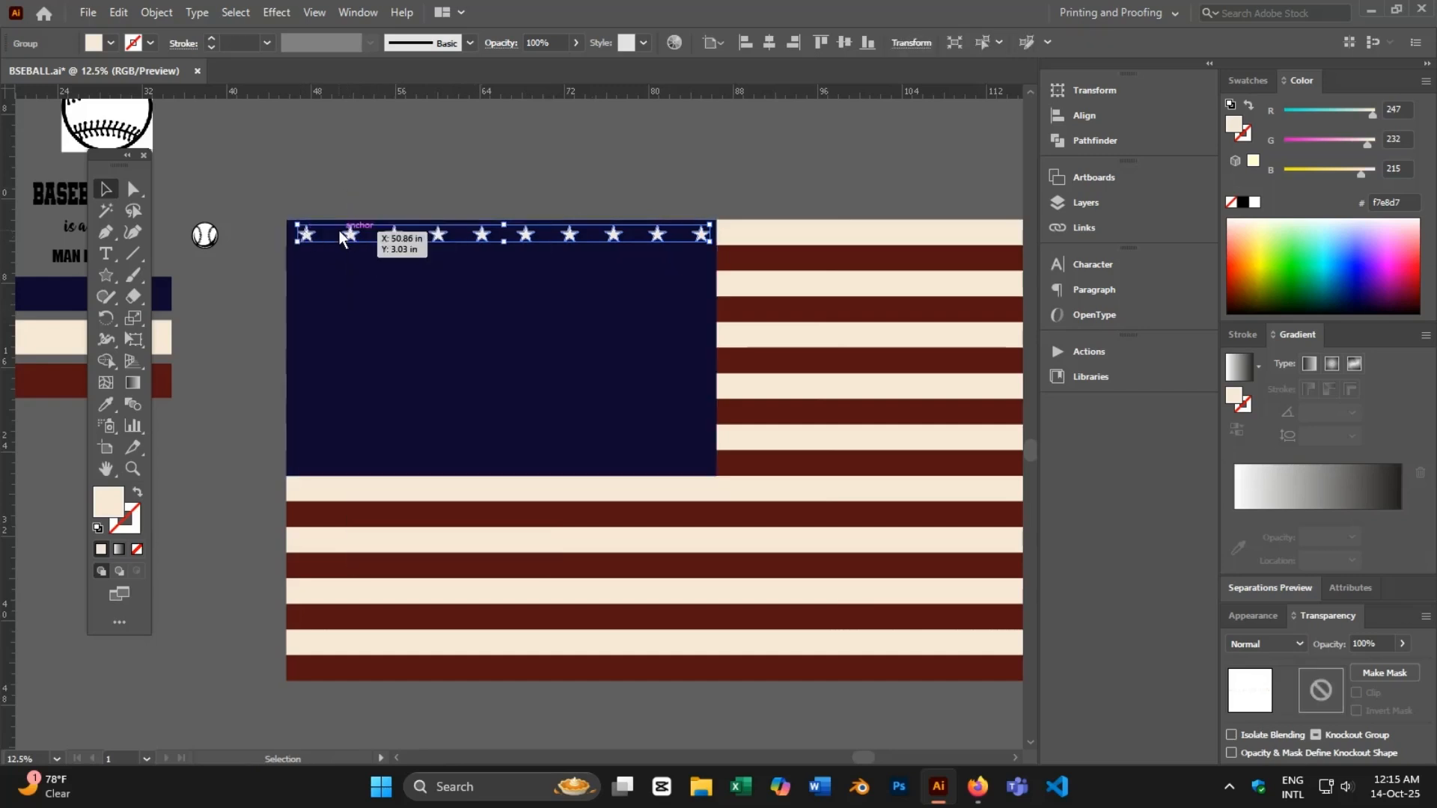
- Copy the star row just below, offset sideways by about half the star spacing, and group the two rows
{"action": "scroll", "coordinate": [310, 244], "scroll_direction": "up", "scroll_amount": 3}
{"action": "scroll", "coordinate": [316, 209], "scroll_direction": "down", "scroll_amount": 1}
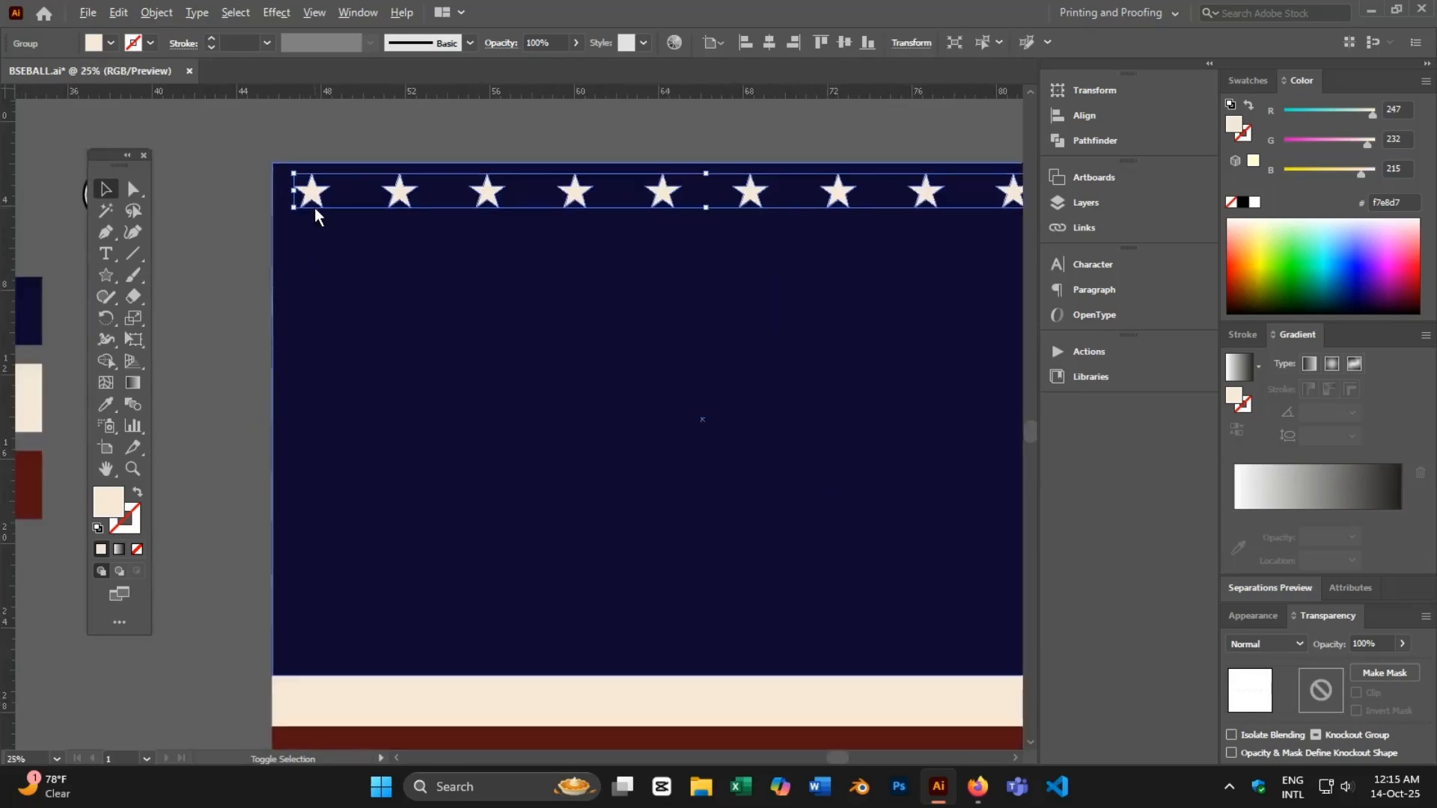
{"action": "left_click_drag", "start_coordinate": [313, 192], "coordinate": [365, 240]}
{"action": "scroll", "coordinate": [354, 285], "scroll_direction": "down", "scroll_amount": 2}
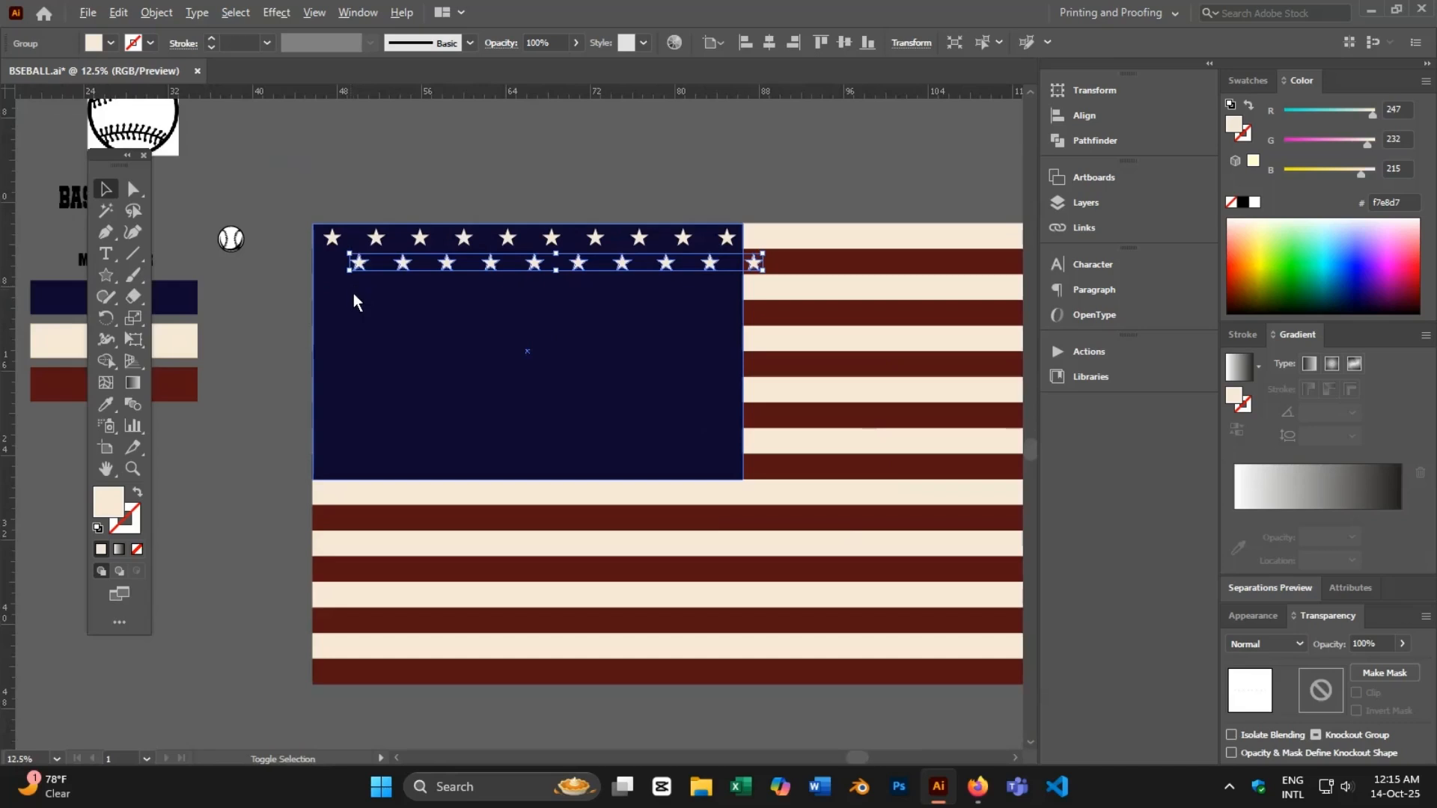
{"action": "left_click", "coordinate": [376, 238], "text": "shift"}
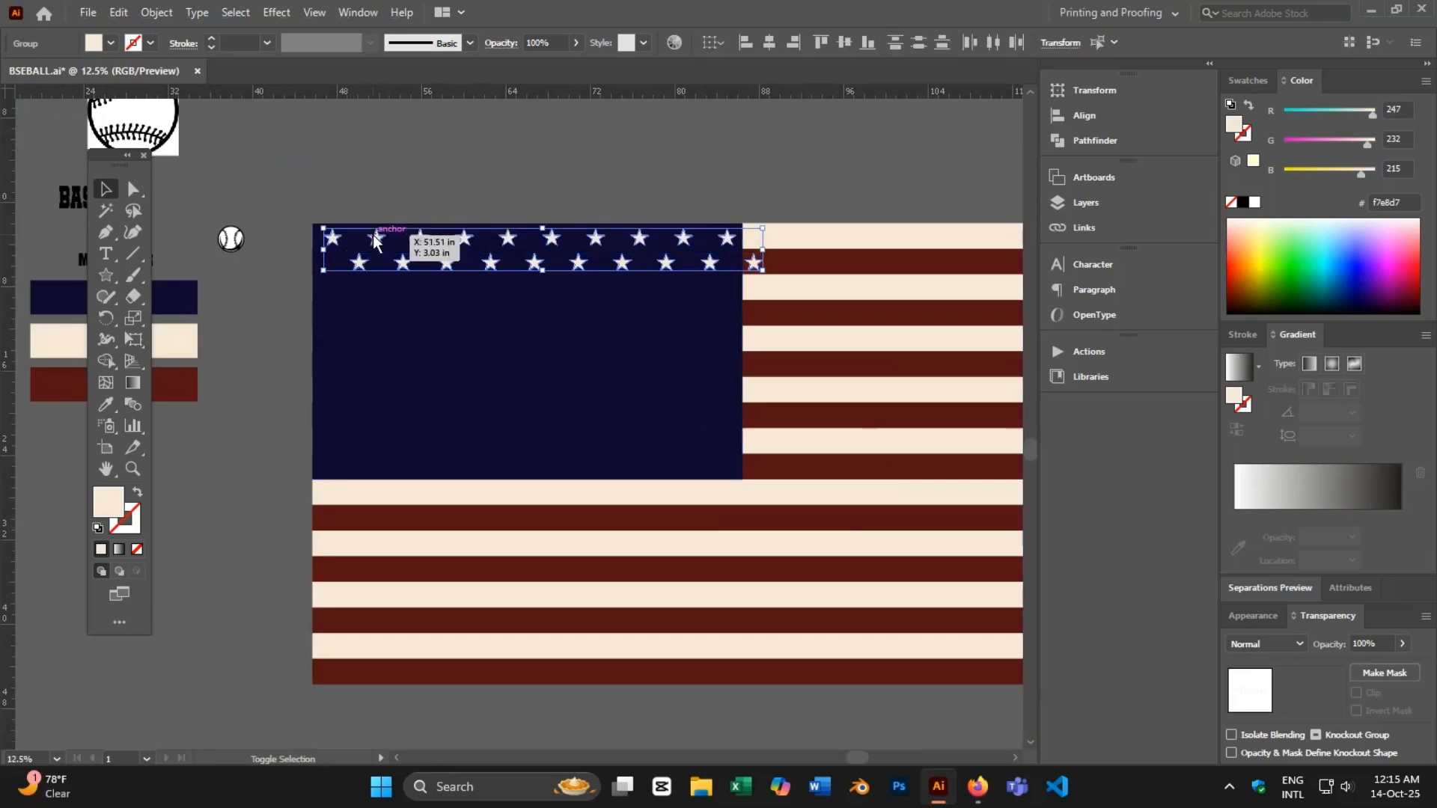
{"action": "right_click", "coordinate": [374, 235]}
{"action": "left_click", "coordinate": [432, 382]}
{"action": "scroll", "coordinate": [355, 290], "scroll_direction": "up", "scroll_amount": 1}
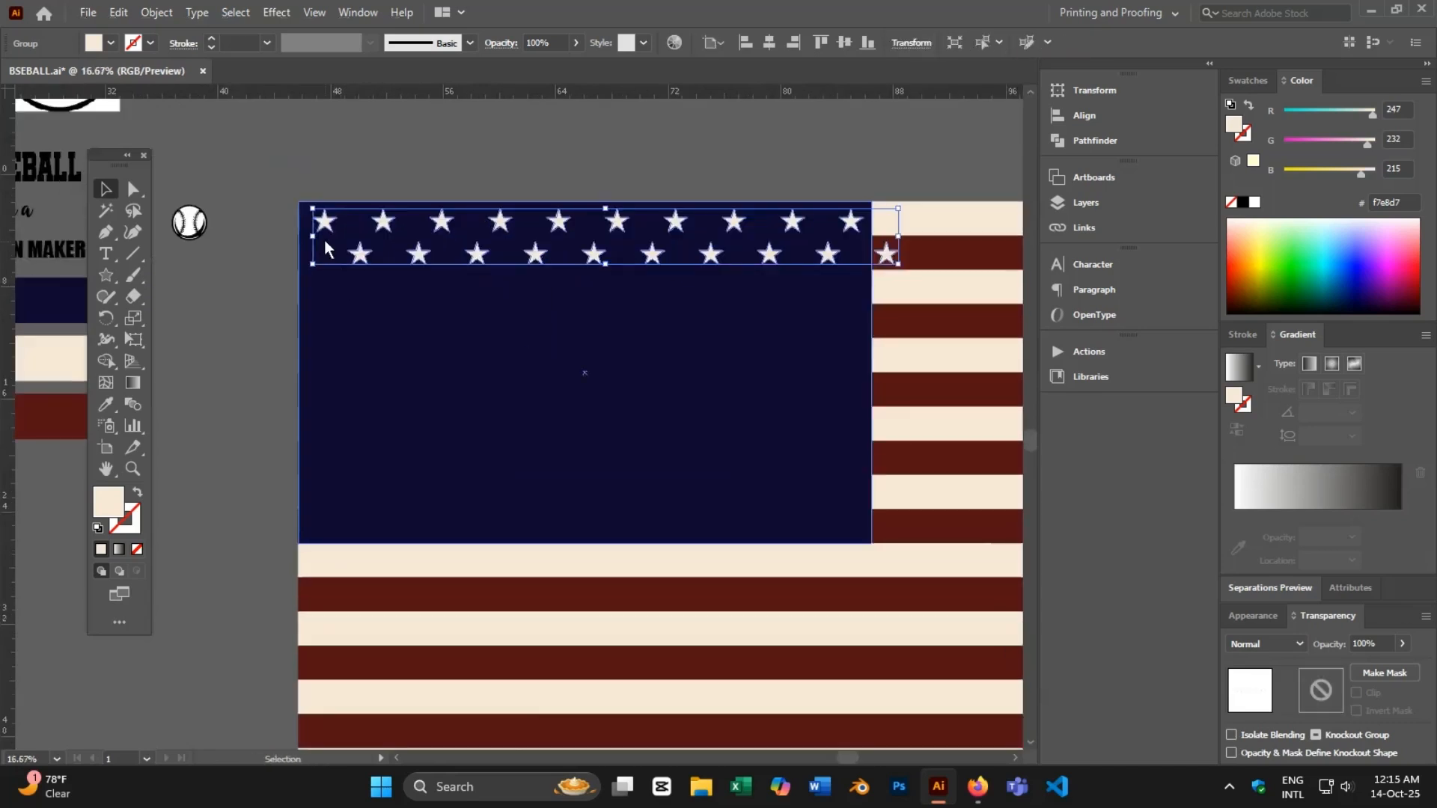
{"action": "left_click", "coordinate": [323, 223], "text": "shift"}
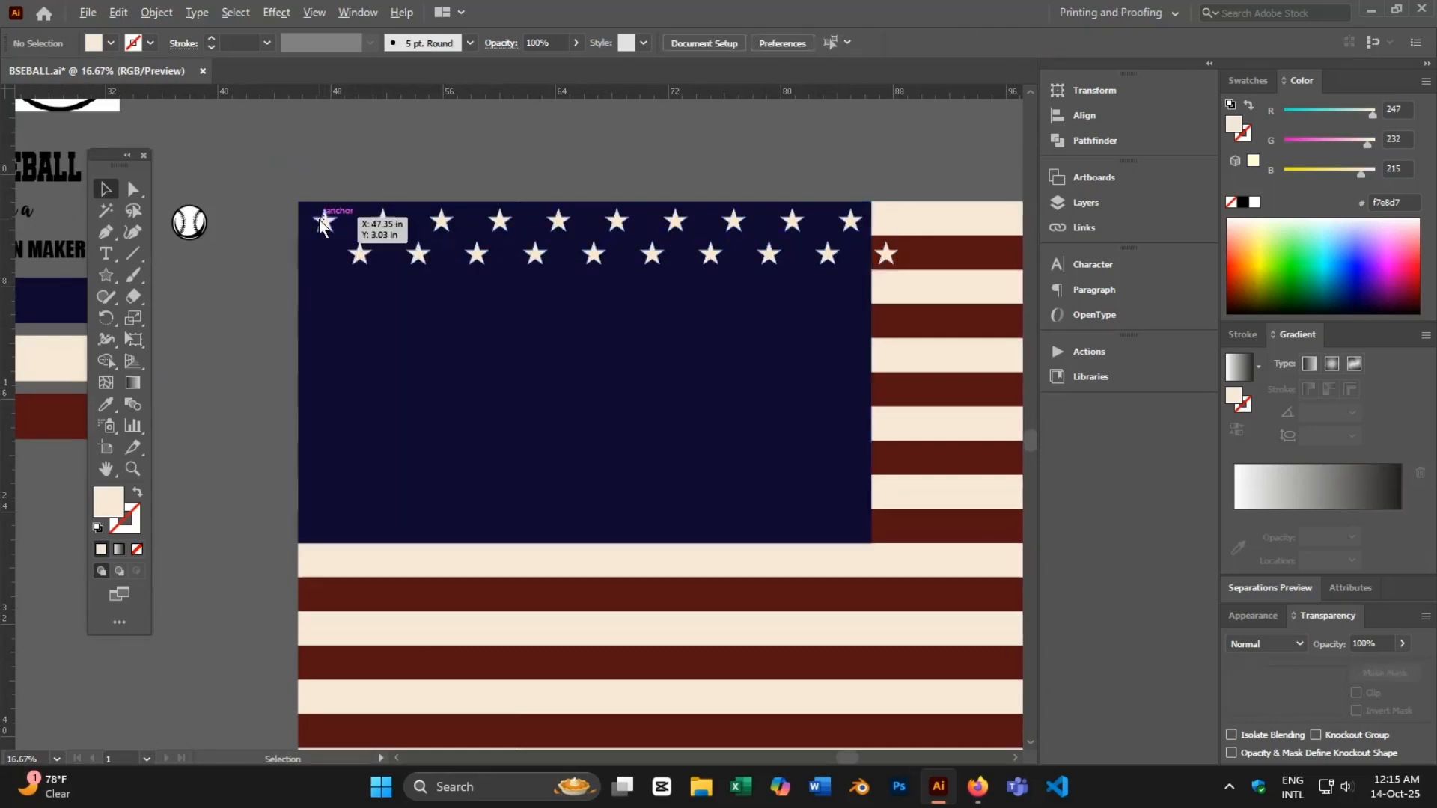
{"action": "left_click_drag", "start_coordinate": [324, 223], "coordinate": [325, 292]}
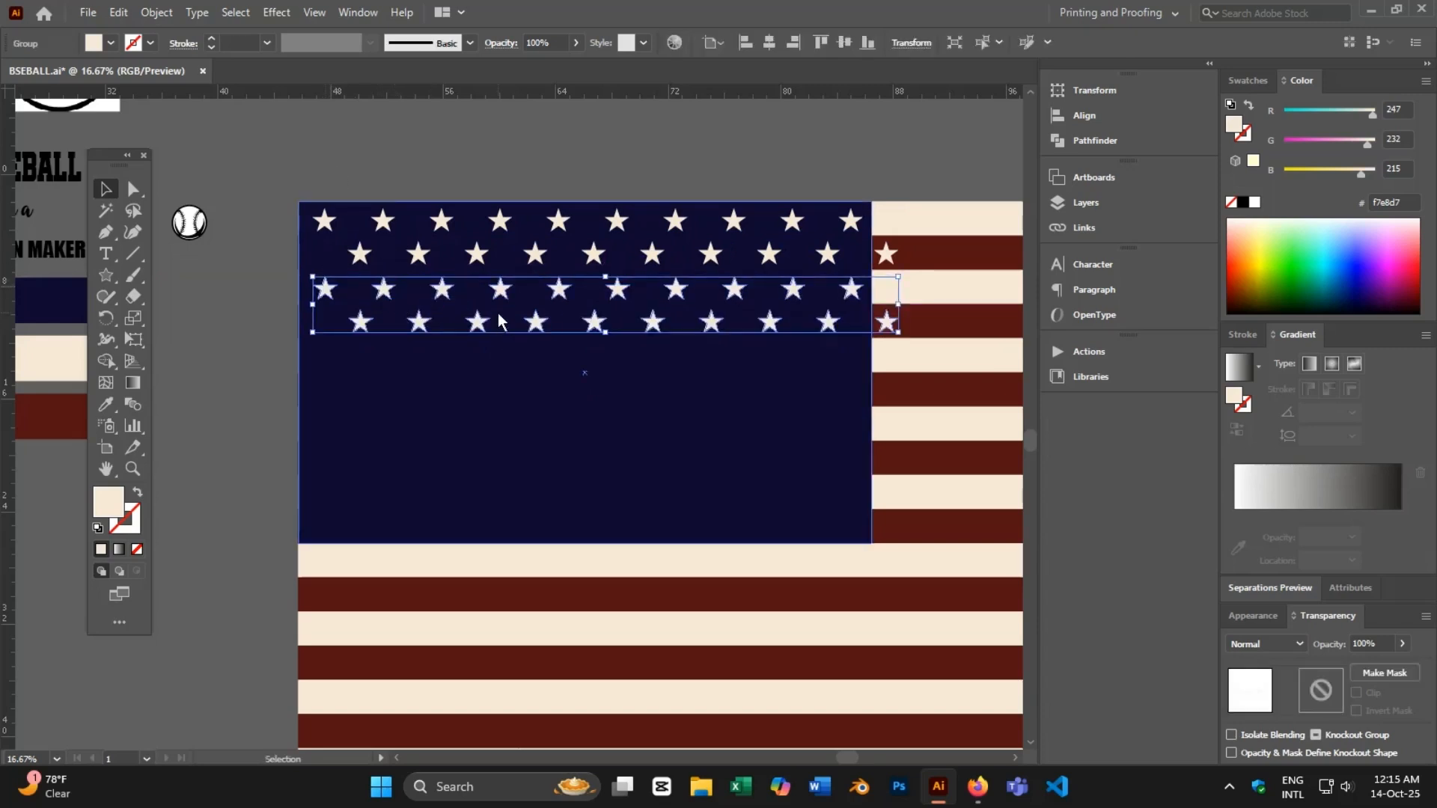
{"action": "key", "text": "Delete"}
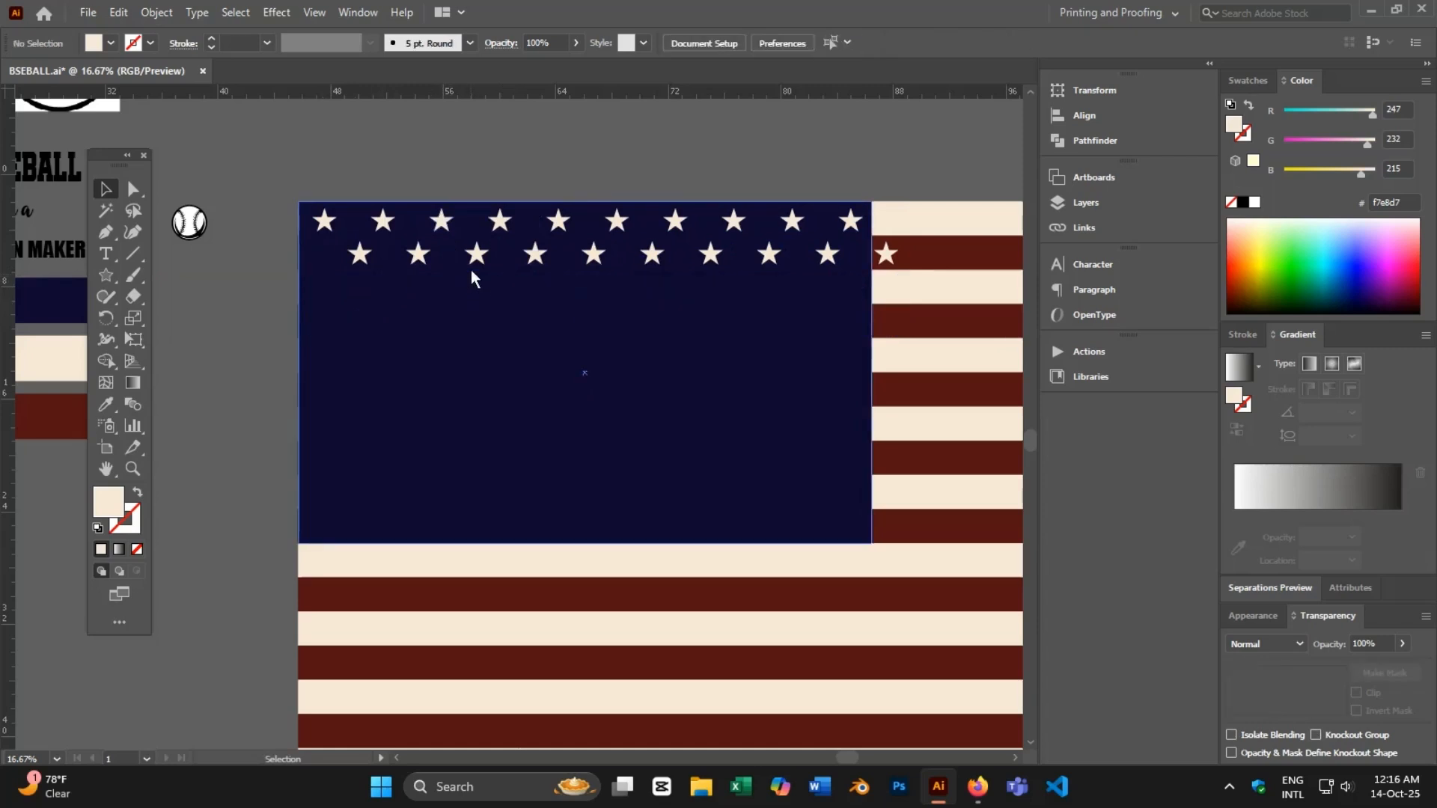
- Copy the two-row star group straight down and repeat the copy three times to make ten staggered rows over the navy rectangle
{"action": "left_click_drag", "start_coordinate": [326, 223], "coordinate": [328, 298]}
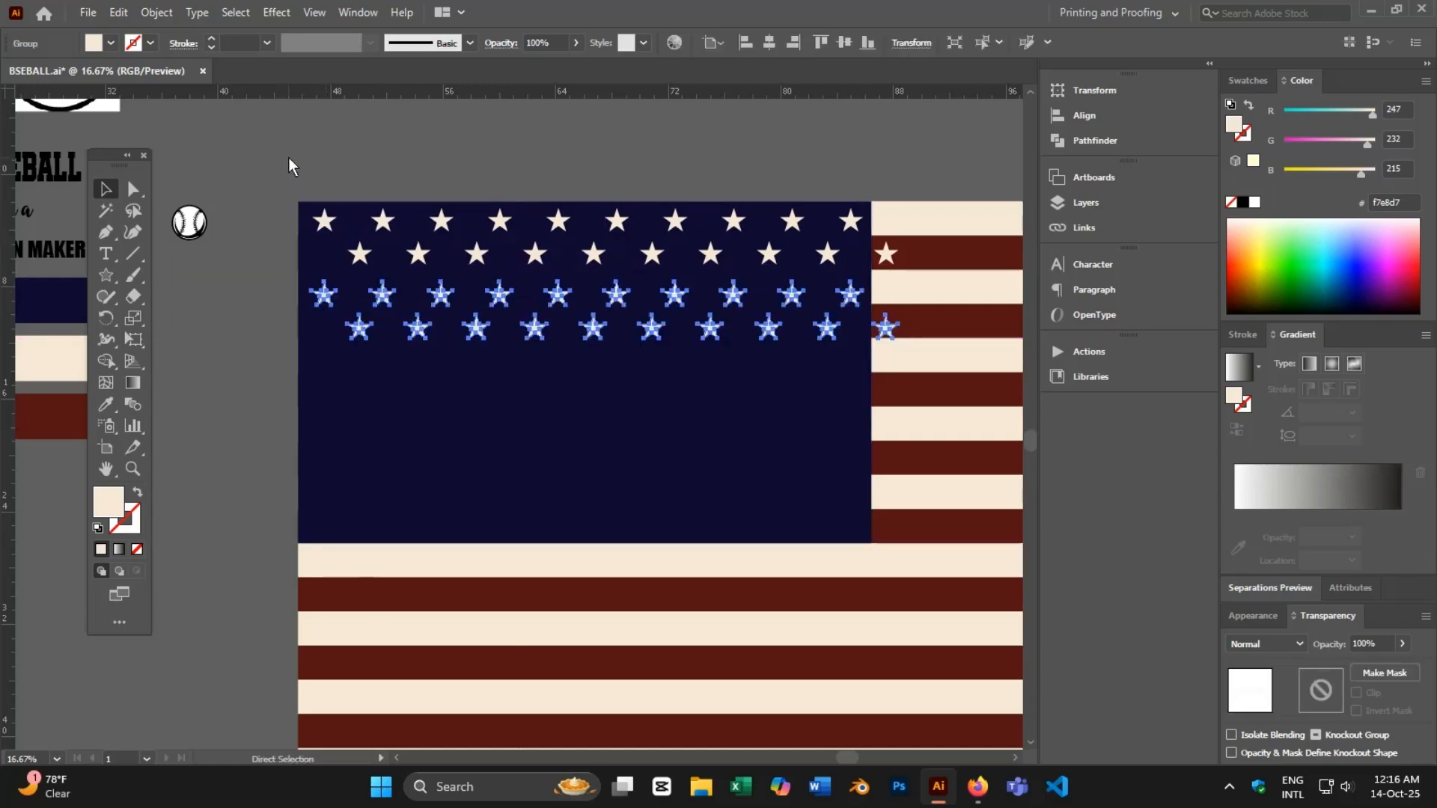
{"action": "key", "text": "ctrl+d"}
{"action": "key", "text": "ctrl+d"}
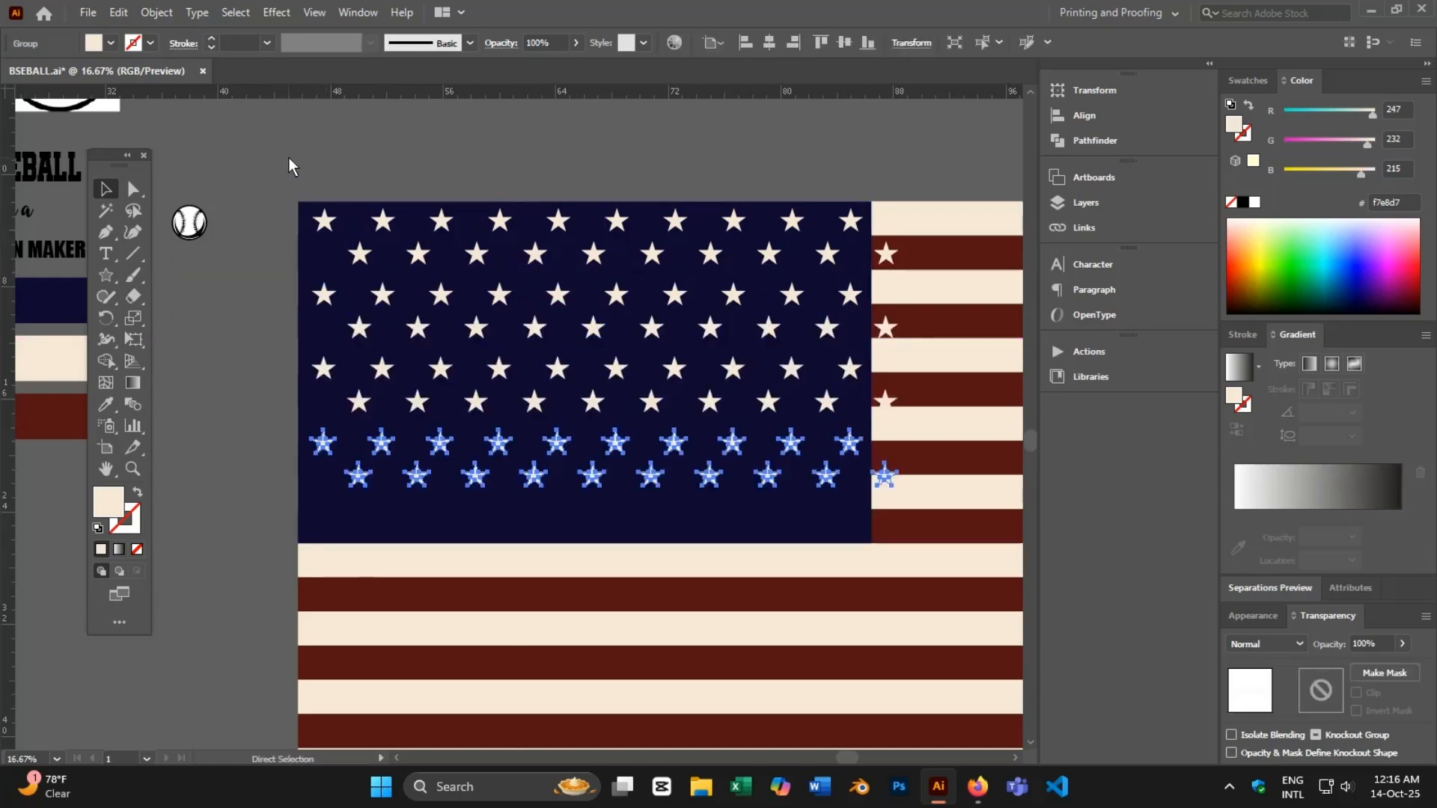
{"action": "key", "text": "ctrl+d"}
{"action": "scroll", "coordinate": [309, 124], "scroll_direction": "down", "scroll_amount": 1}
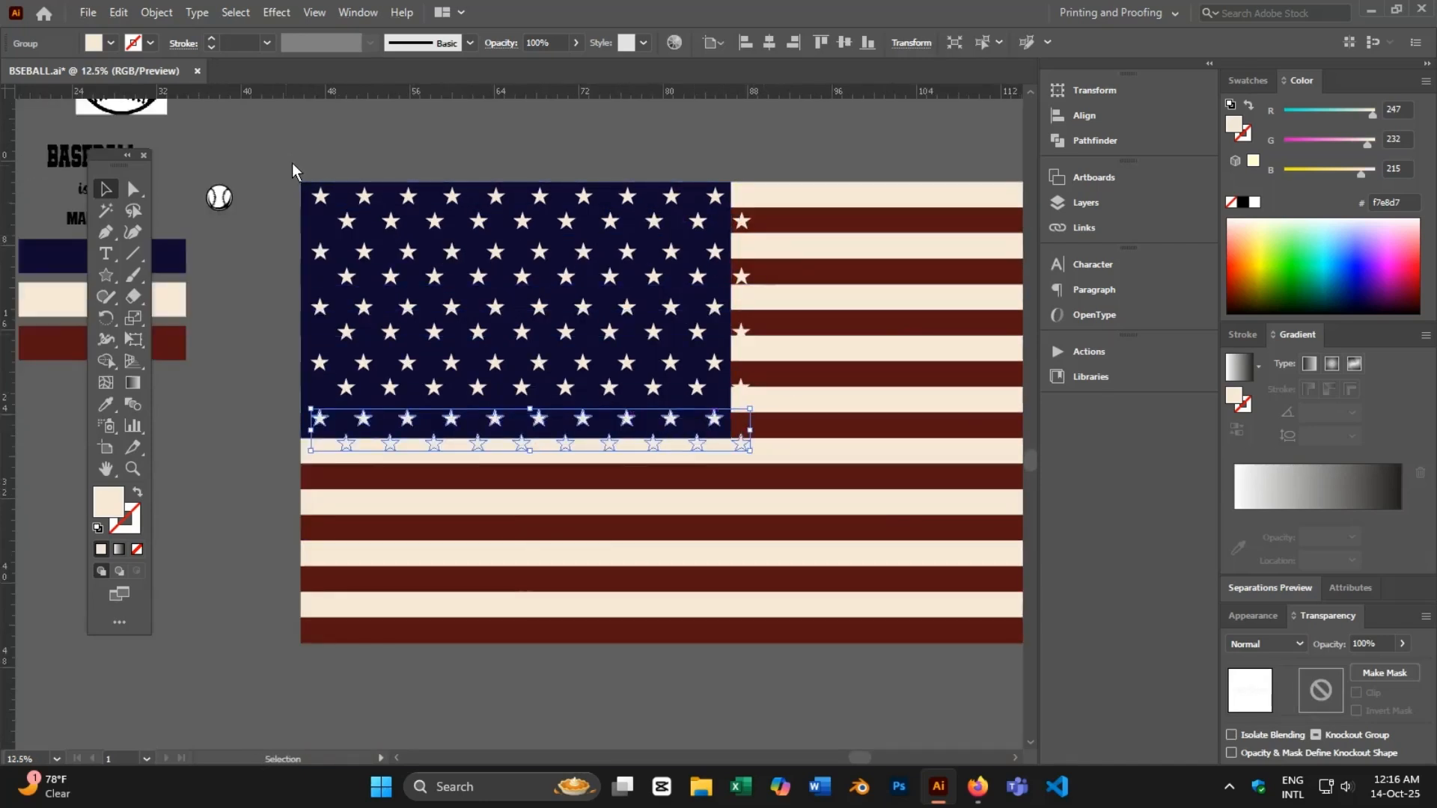
- Select all five two-row star groups, align their left edges and group them together
{"action": "left_click", "coordinate": [335, 145]}
{"action": "left_click", "coordinate": [323, 206]}
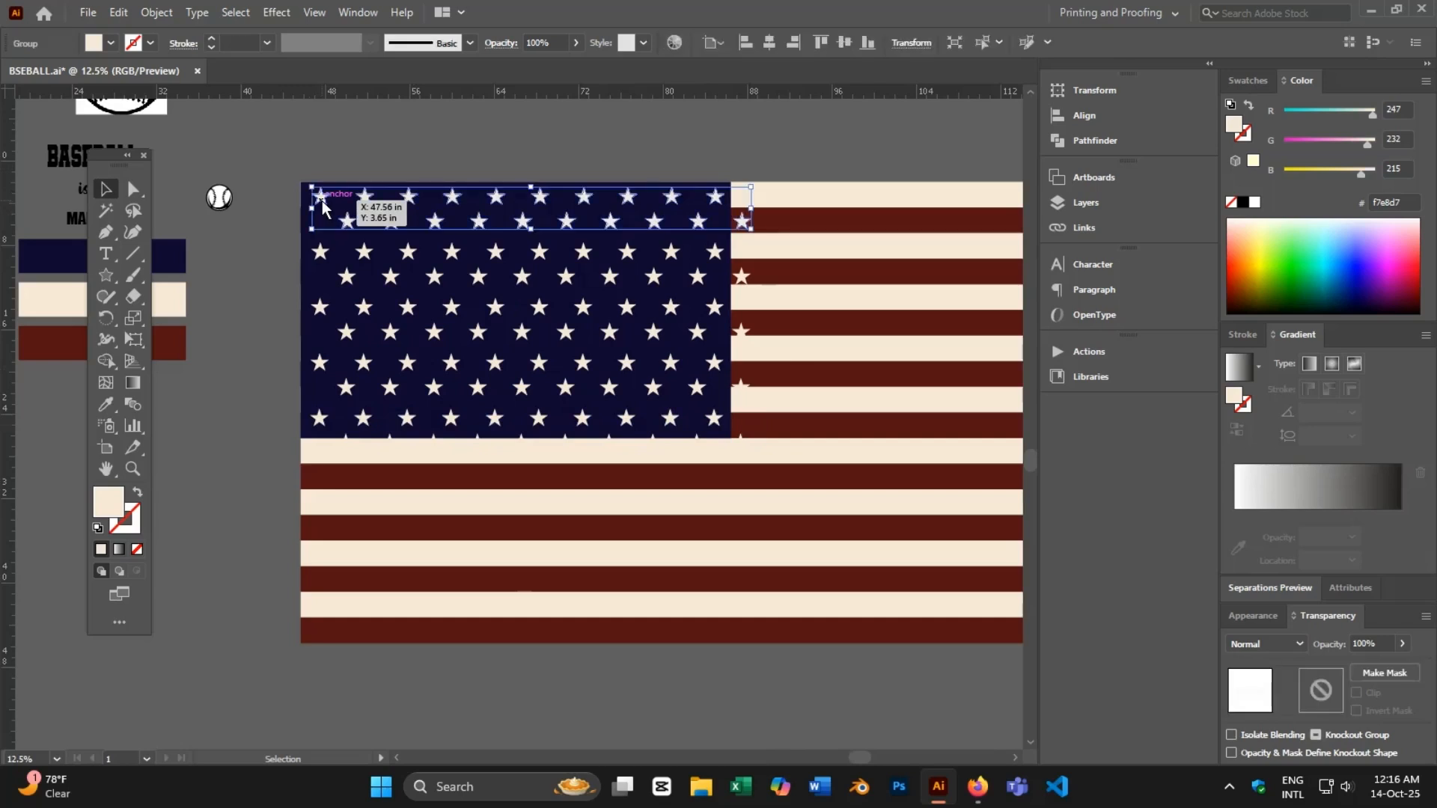
{"action": "left_click", "coordinate": [321, 256], "text": "shift"}
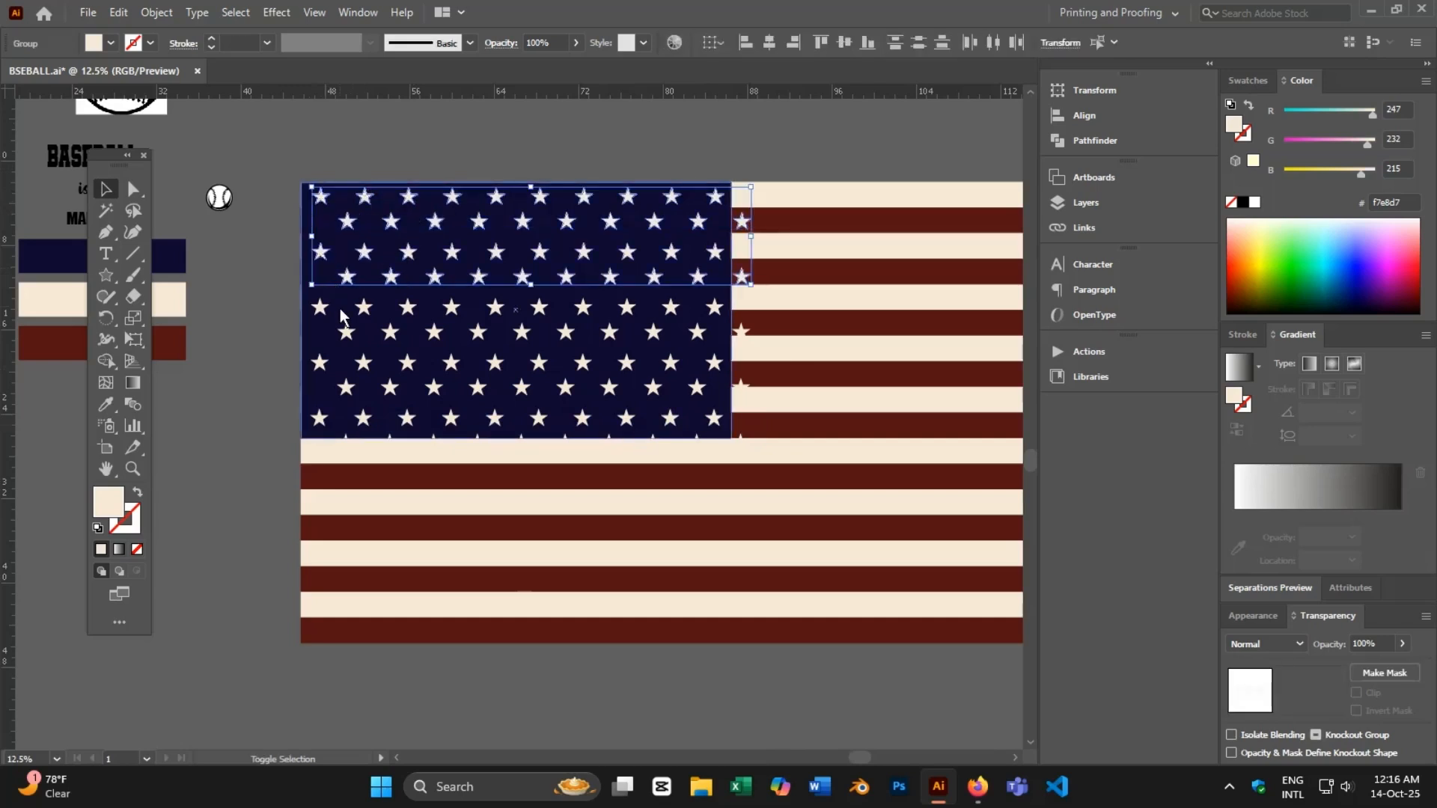
{"action": "left_click_drag", "start_coordinate": [322, 318], "coordinate": [319, 423]}
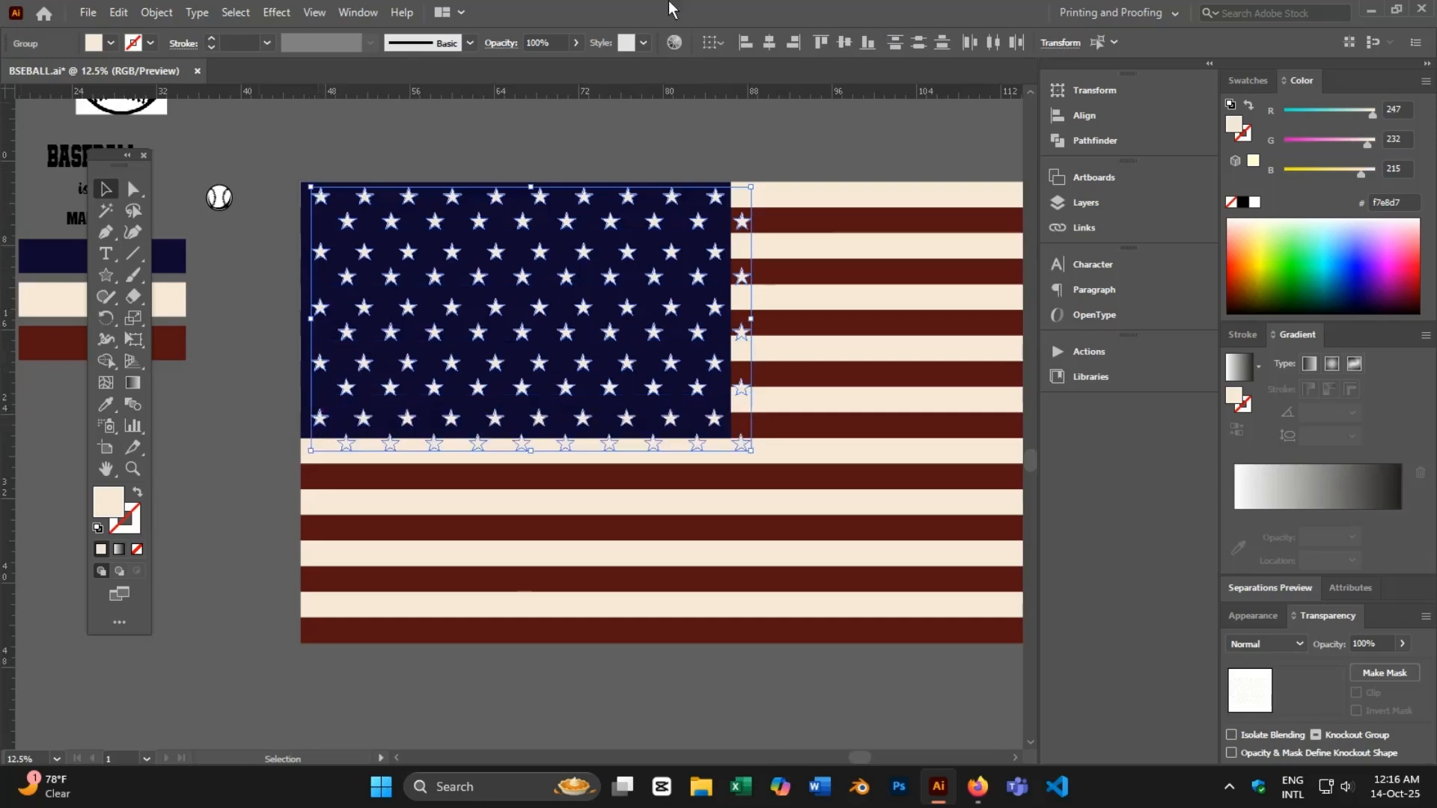
{"action": "left_click", "coordinate": [745, 44]}
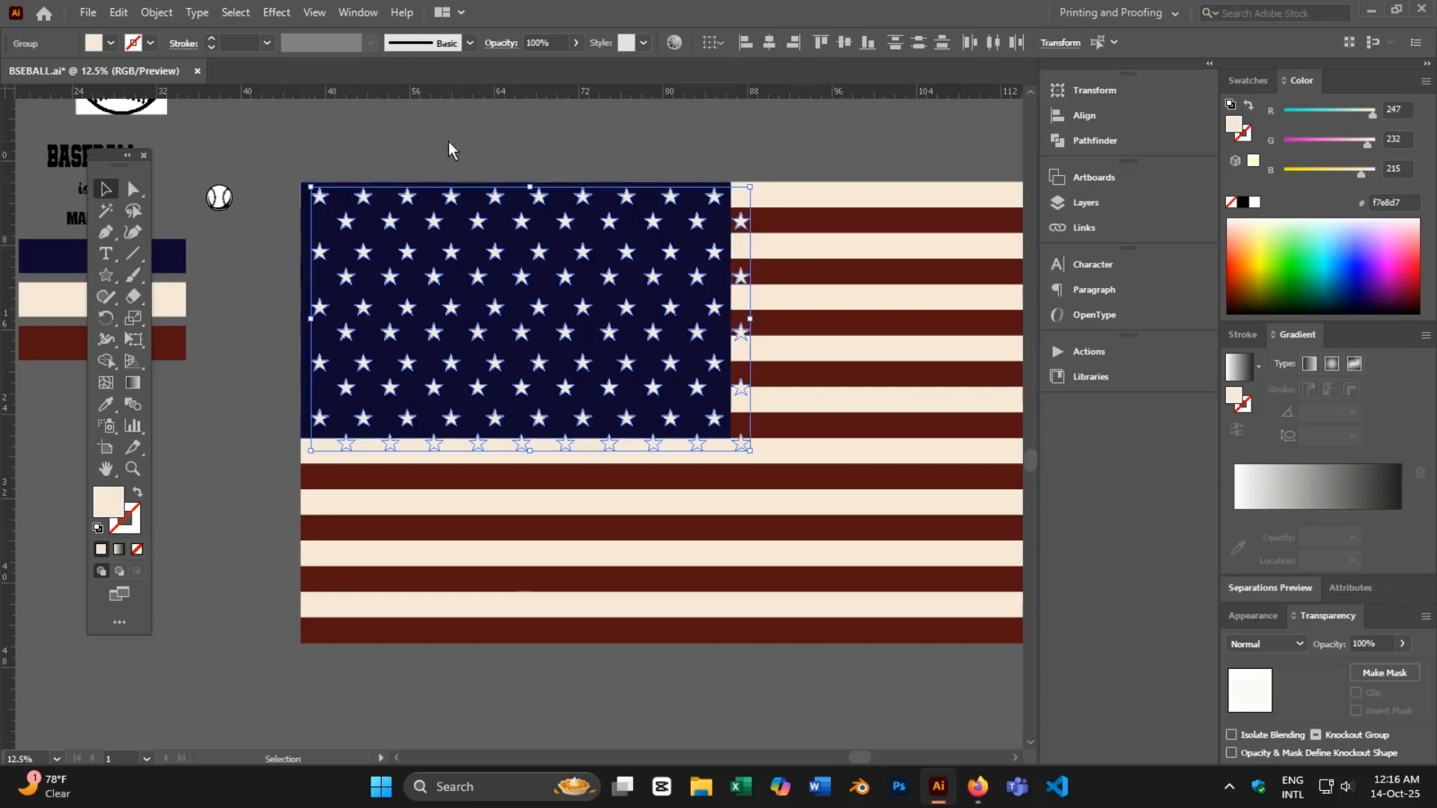
{"action": "right_click", "coordinate": [422, 135]}
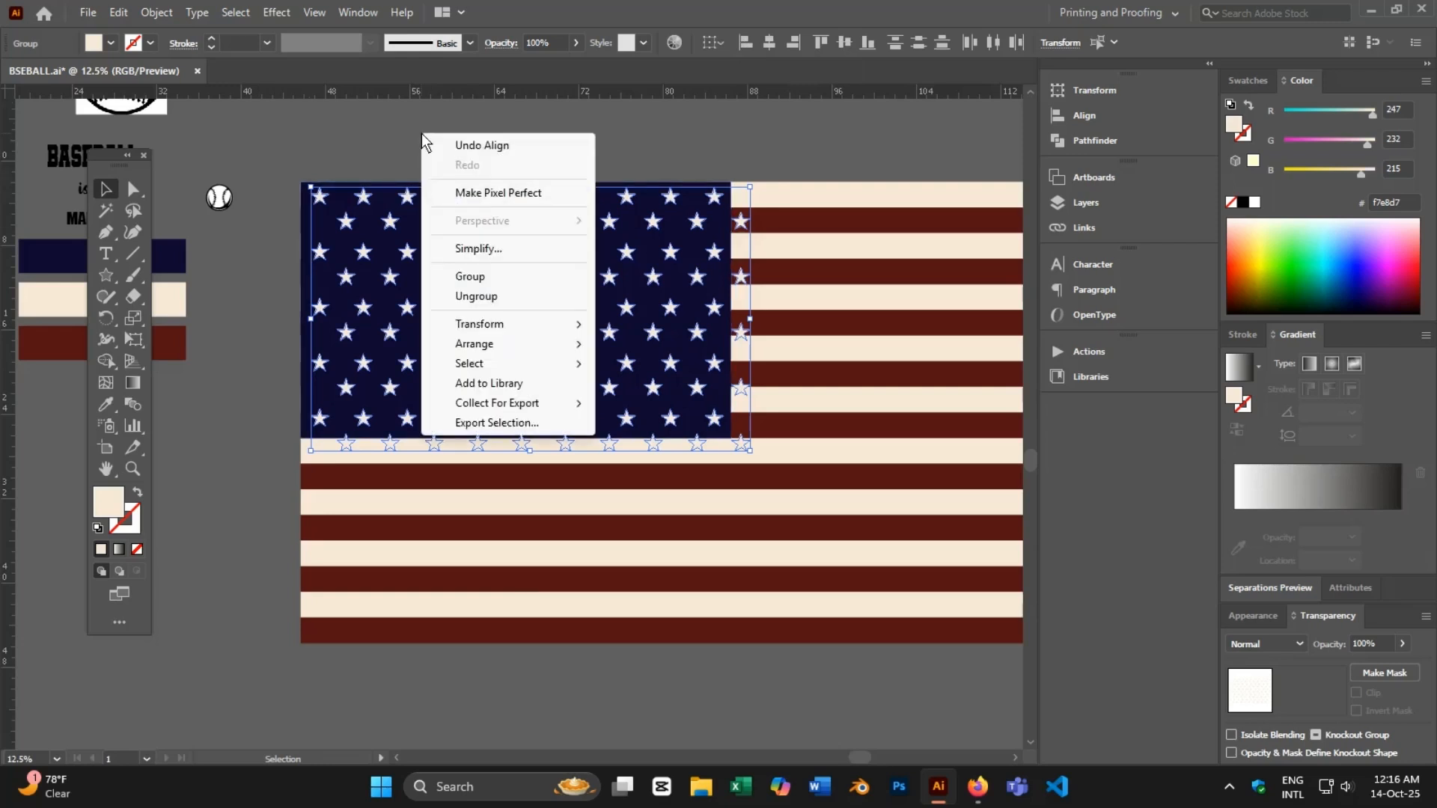
{"action": "left_click", "coordinate": [464, 278]}
- Erase the stars that overhang the navy rectangle's right and bottom edges with the Eraser tool
{"action": "left_click", "coordinate": [133, 297]}
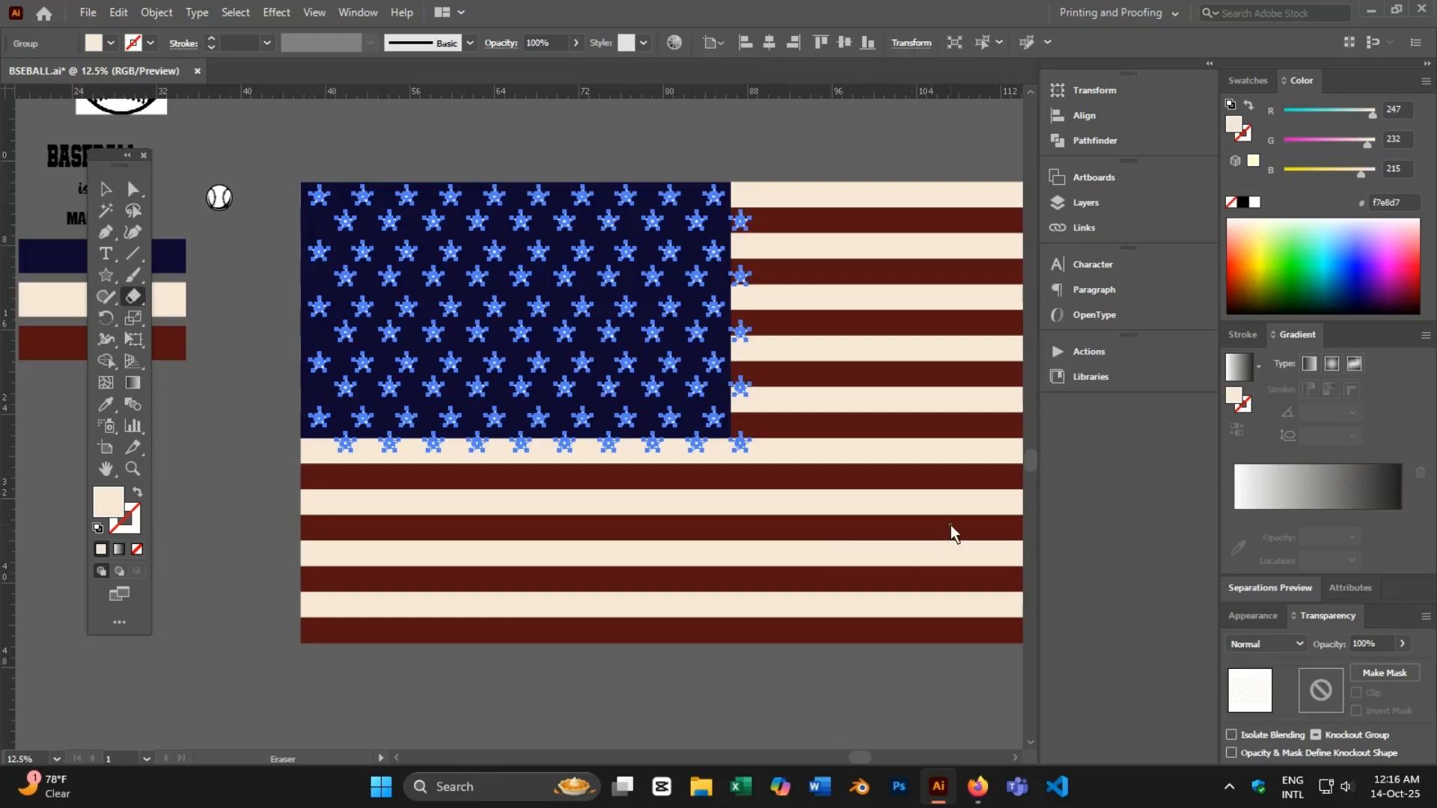
{"action": "mouse_move", "coordinate": [951, 532]}
{"action": "left_mouse_down"}
{"action": "mouse_move", "coordinate": [873, 340]}
{"action": "mouse_move", "coordinate": [730, 150]}
{"action": "left_mouse_up"}
{"action": "left_click_drag", "start_coordinate": [265, 567], "coordinate": [1033, 440]}
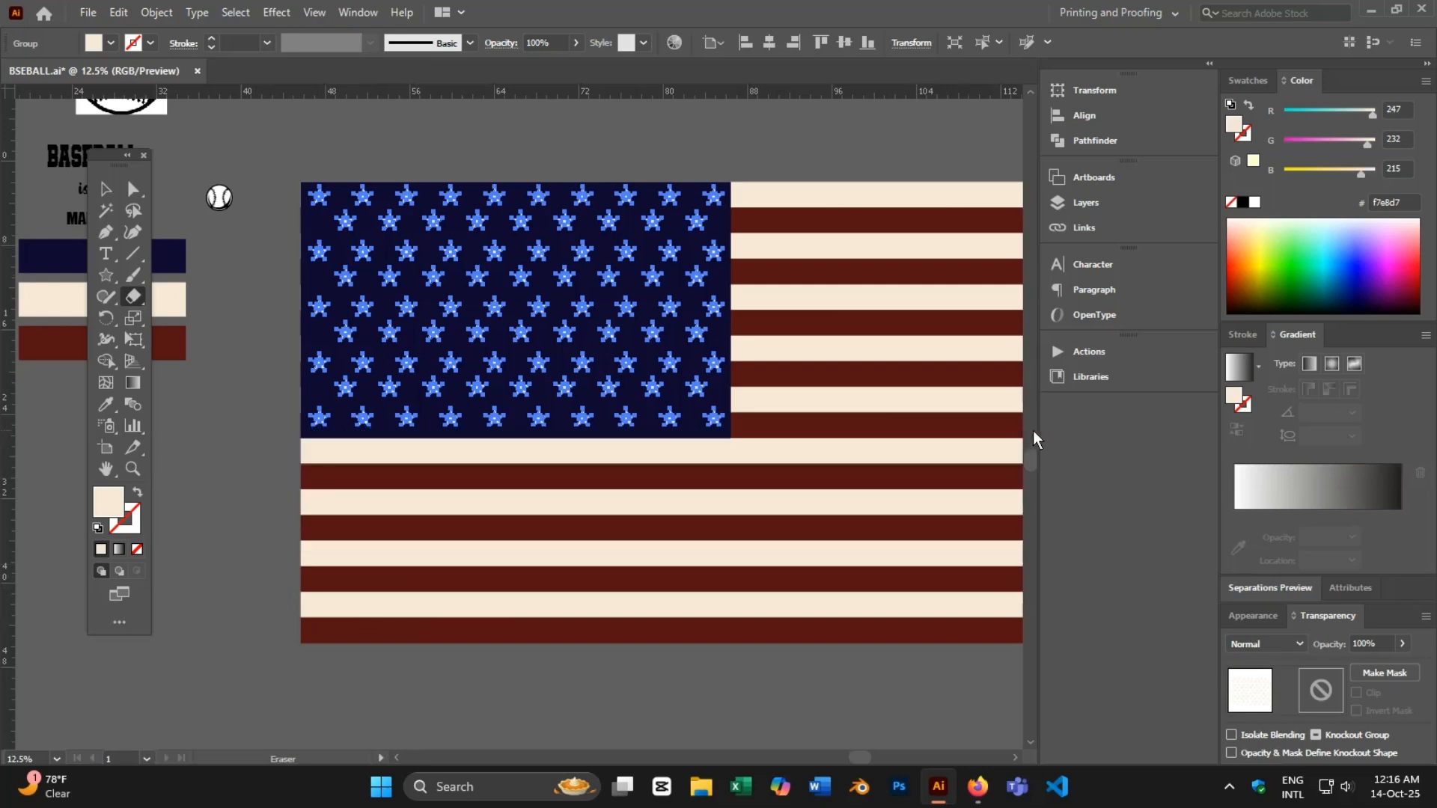
{"action": "left_click", "coordinate": [106, 189]}
{"action": "left_click", "coordinate": [530, 137]}
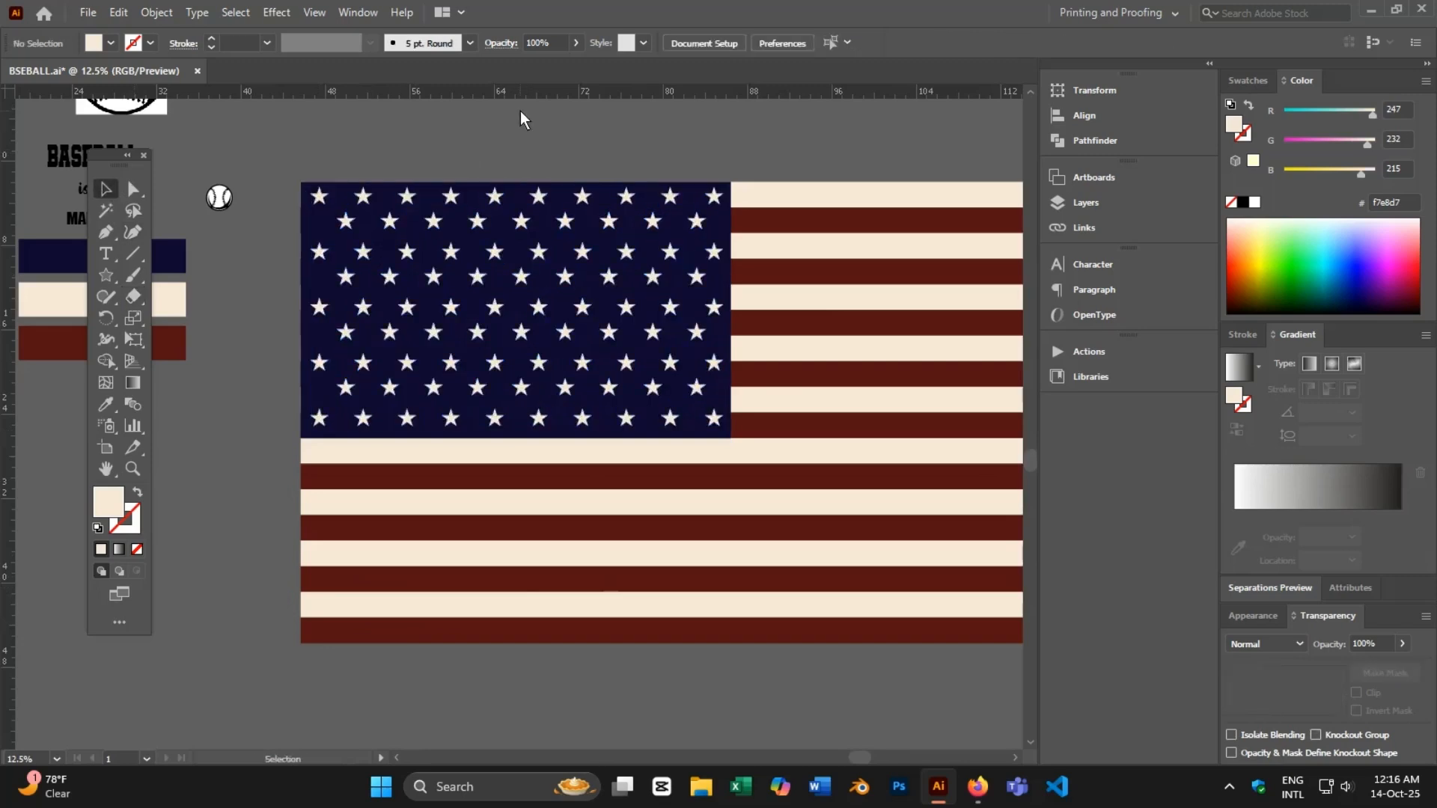
- Group the stripes, navy rectangle and stars into one flag and place a copy above and to the left of the reference design
{"action": "key", "text": "ctrl+minus"}
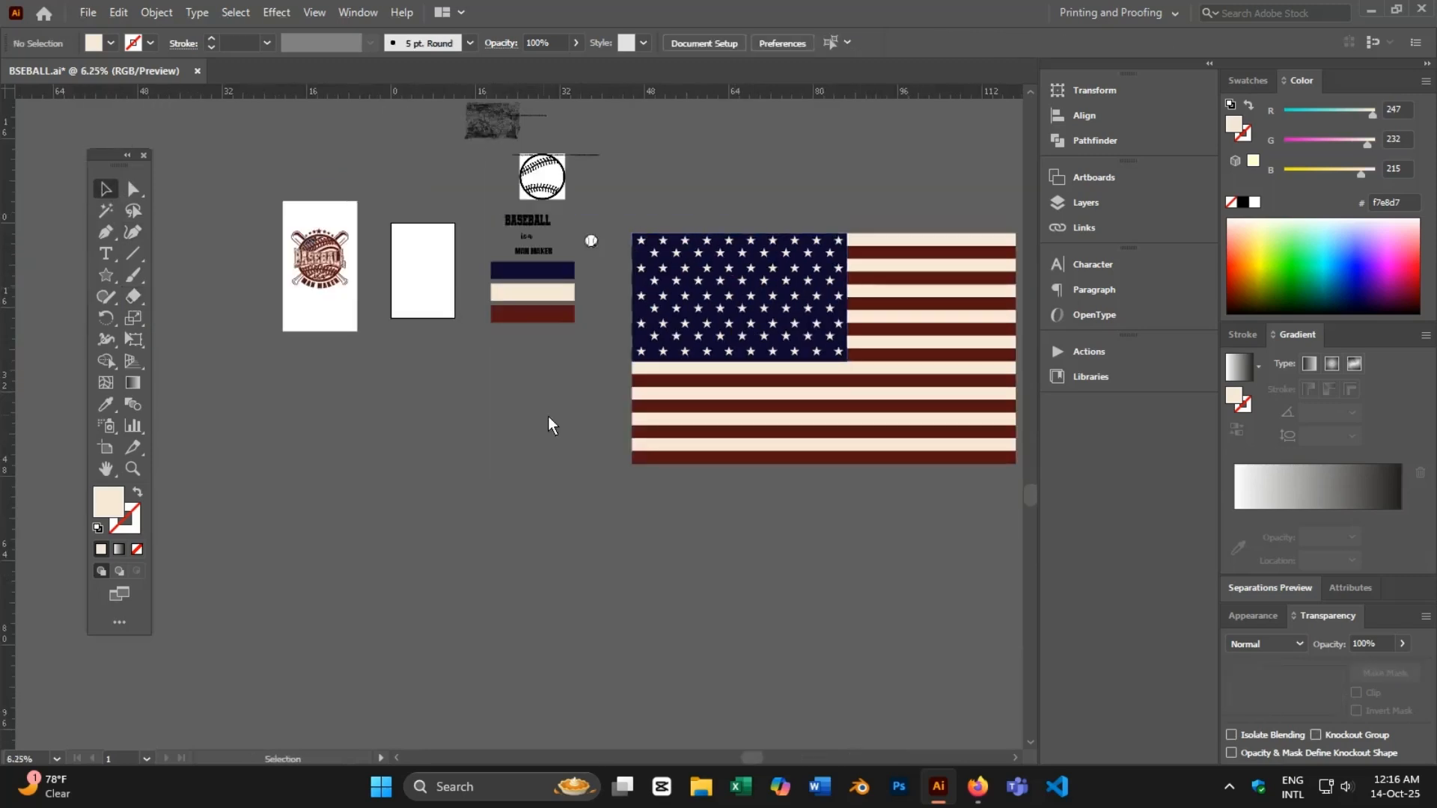
{"action": "left_click_drag", "start_coordinate": [548, 417], "coordinate": [352, 469]}
{"action": "left_click_drag", "start_coordinate": [468, 237], "coordinate": [808, 539]}
{"action": "key", "text": "ctrl+minus"}
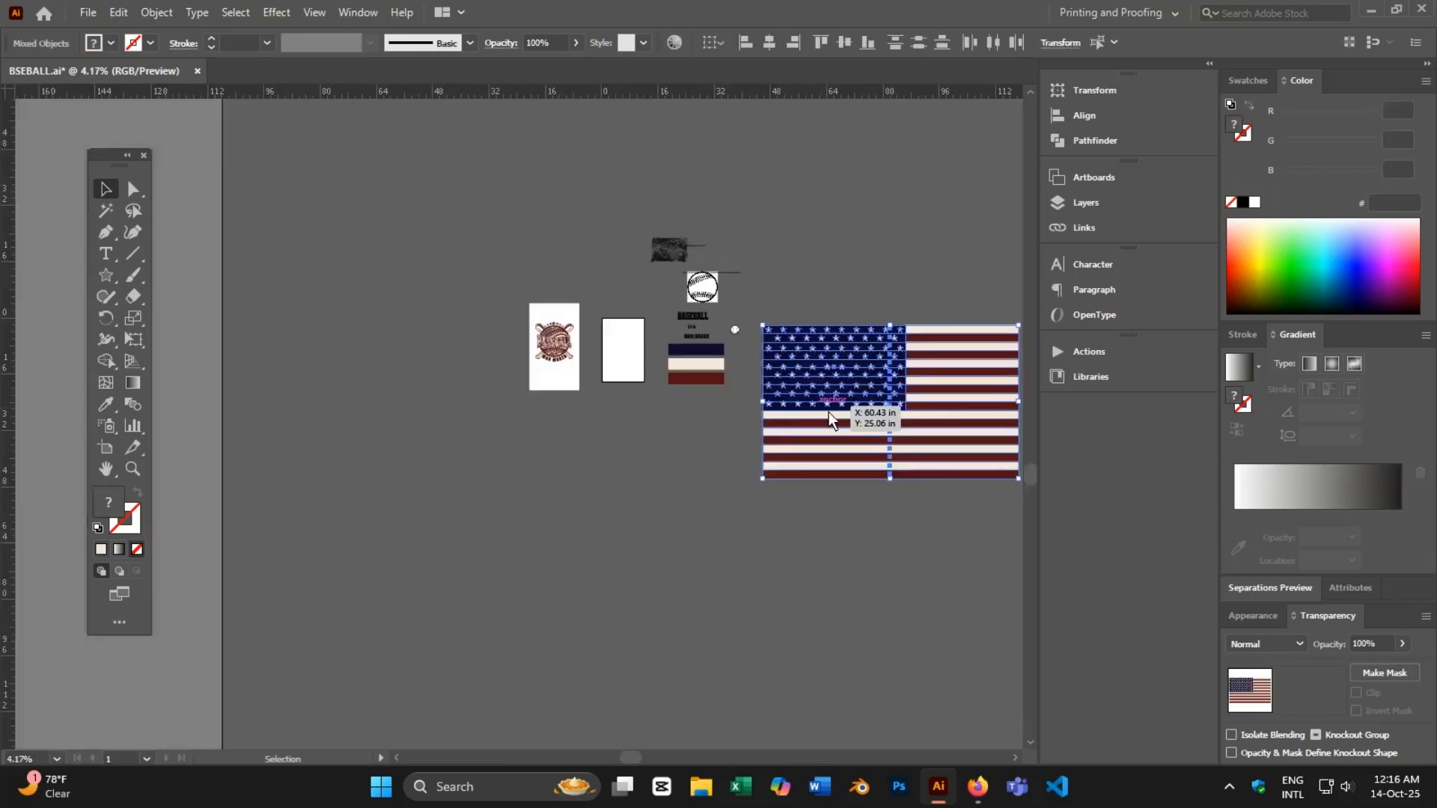
{"action": "right_click", "coordinate": [879, 402]}
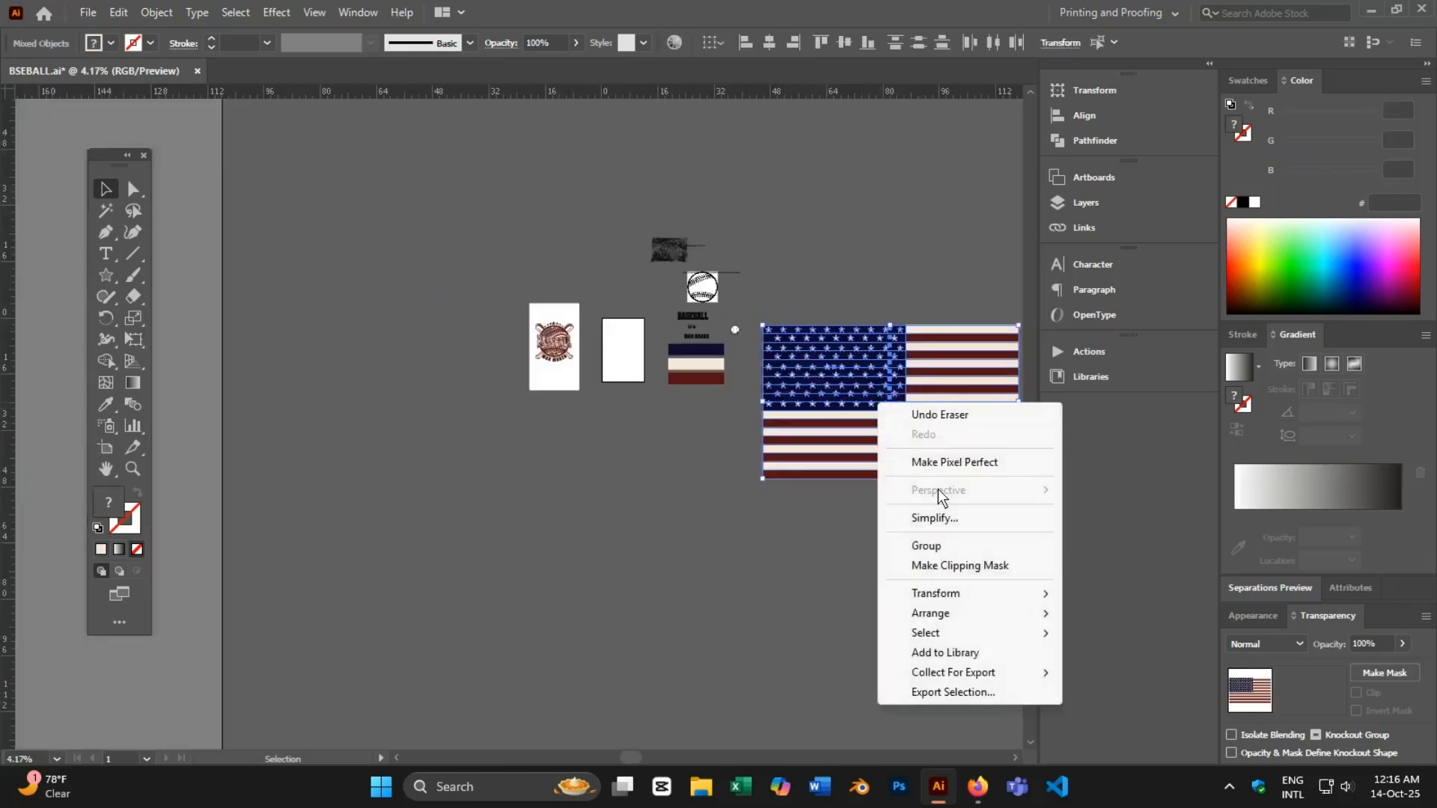
{"action": "left_click", "coordinate": [932, 556]}
{"action": "left_click_drag", "start_coordinate": [896, 438], "coordinate": [411, 242]}
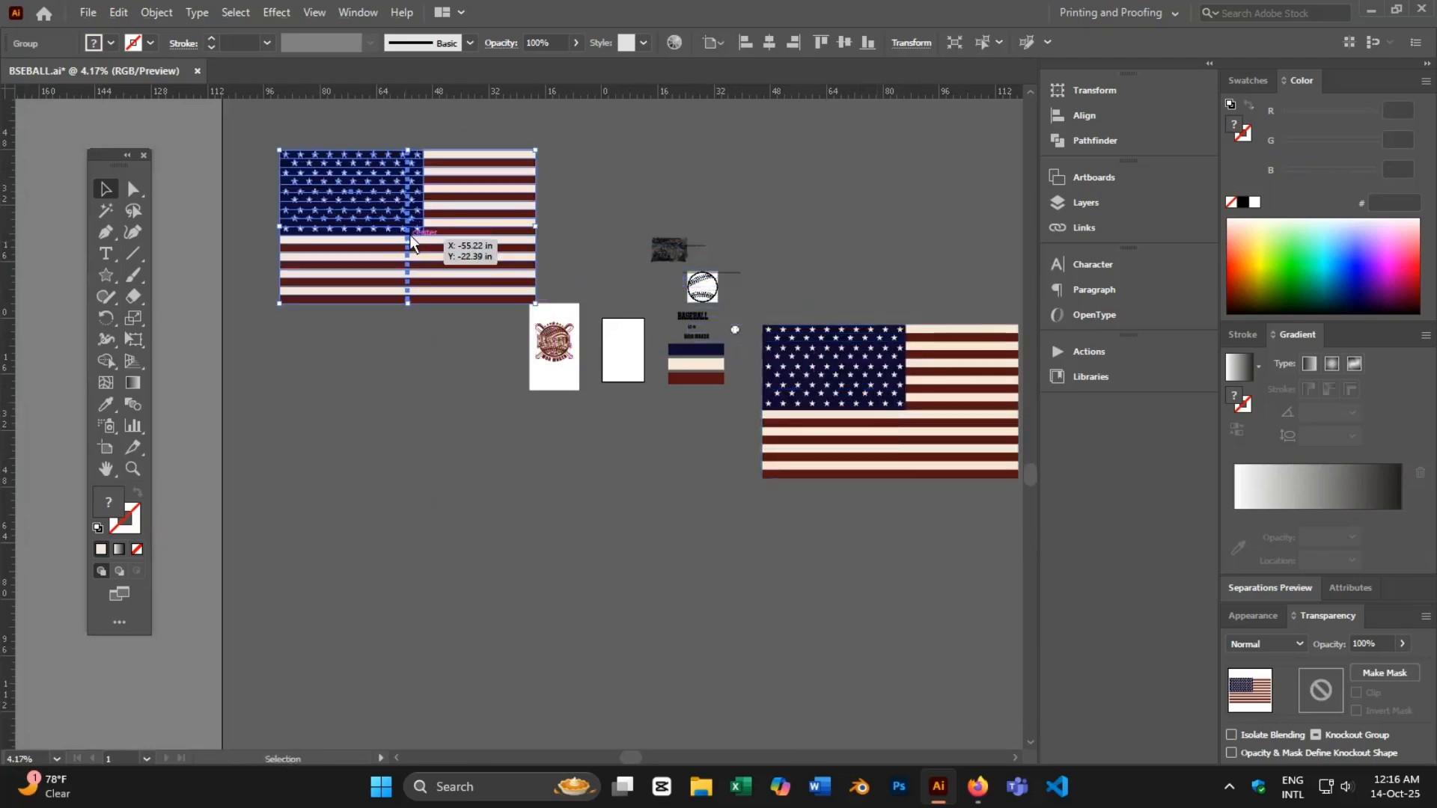
- Apply a horizontal Flag warp effect with a 33% bend to the flag copy
{"action": "key", "text": "ctrl+plus"}
{"action": "left_click_drag", "start_coordinate": [412, 410], "coordinate": [626, 372]}
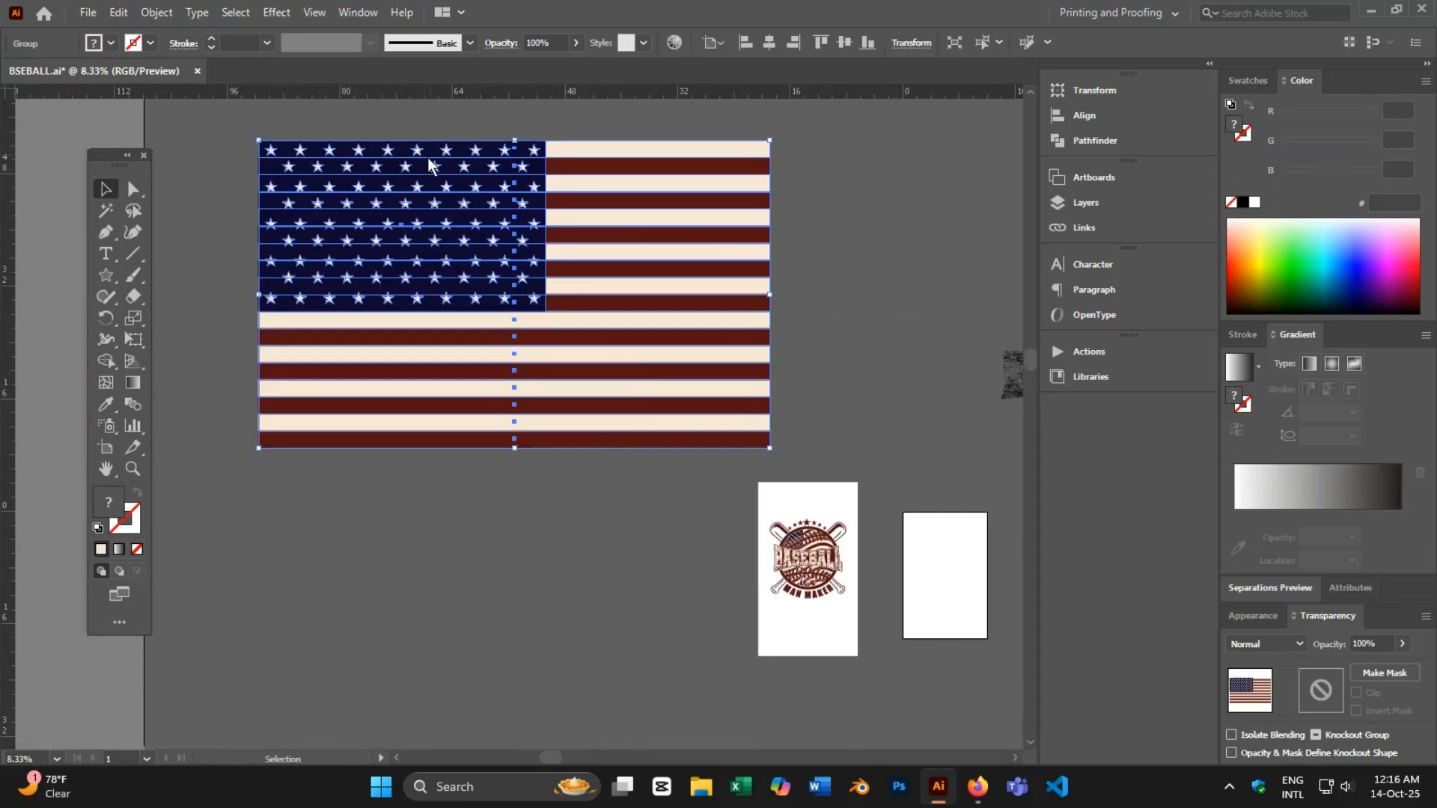
{"action": "left_click", "coordinate": [276, 13]}
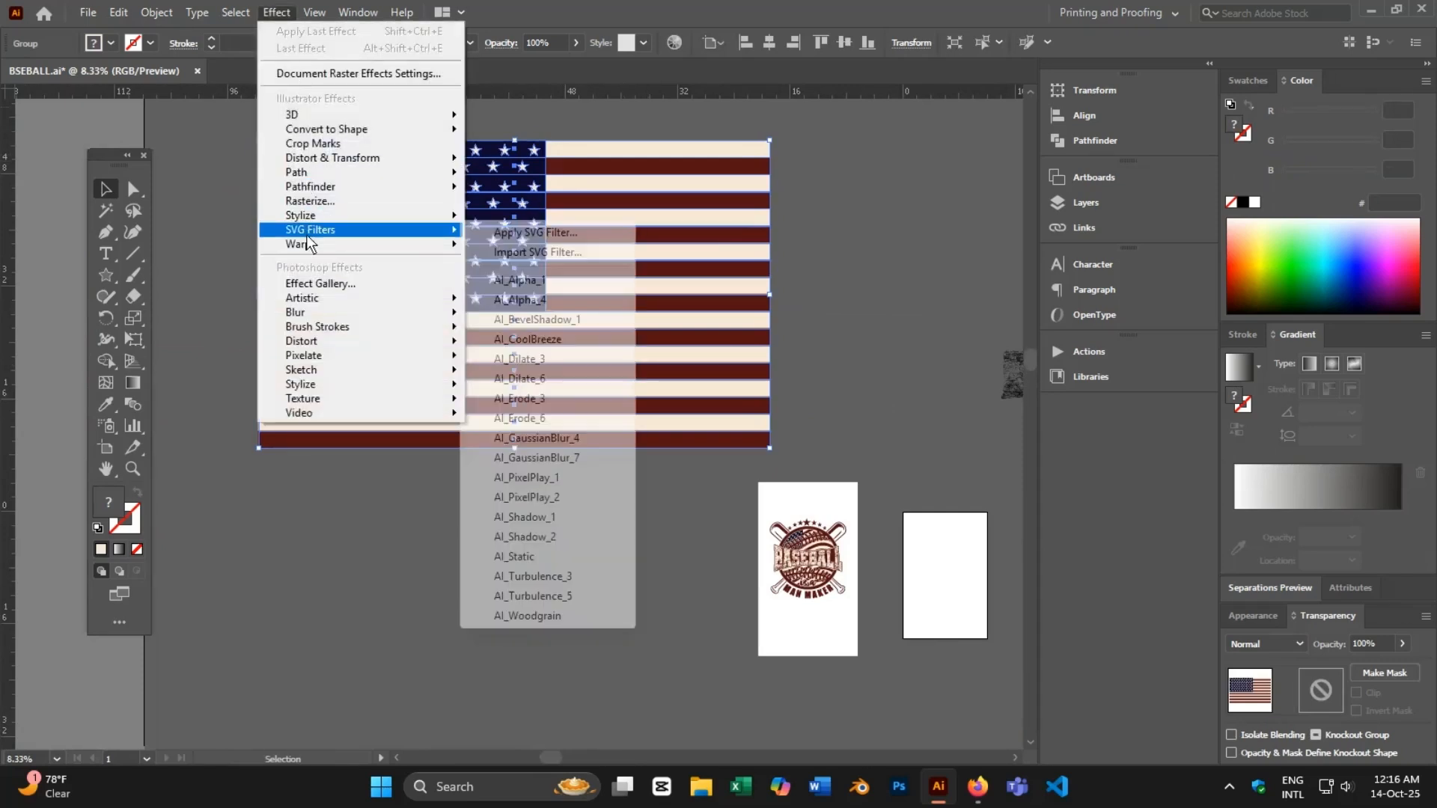
{"action": "mouse_move", "coordinate": [305, 250]}
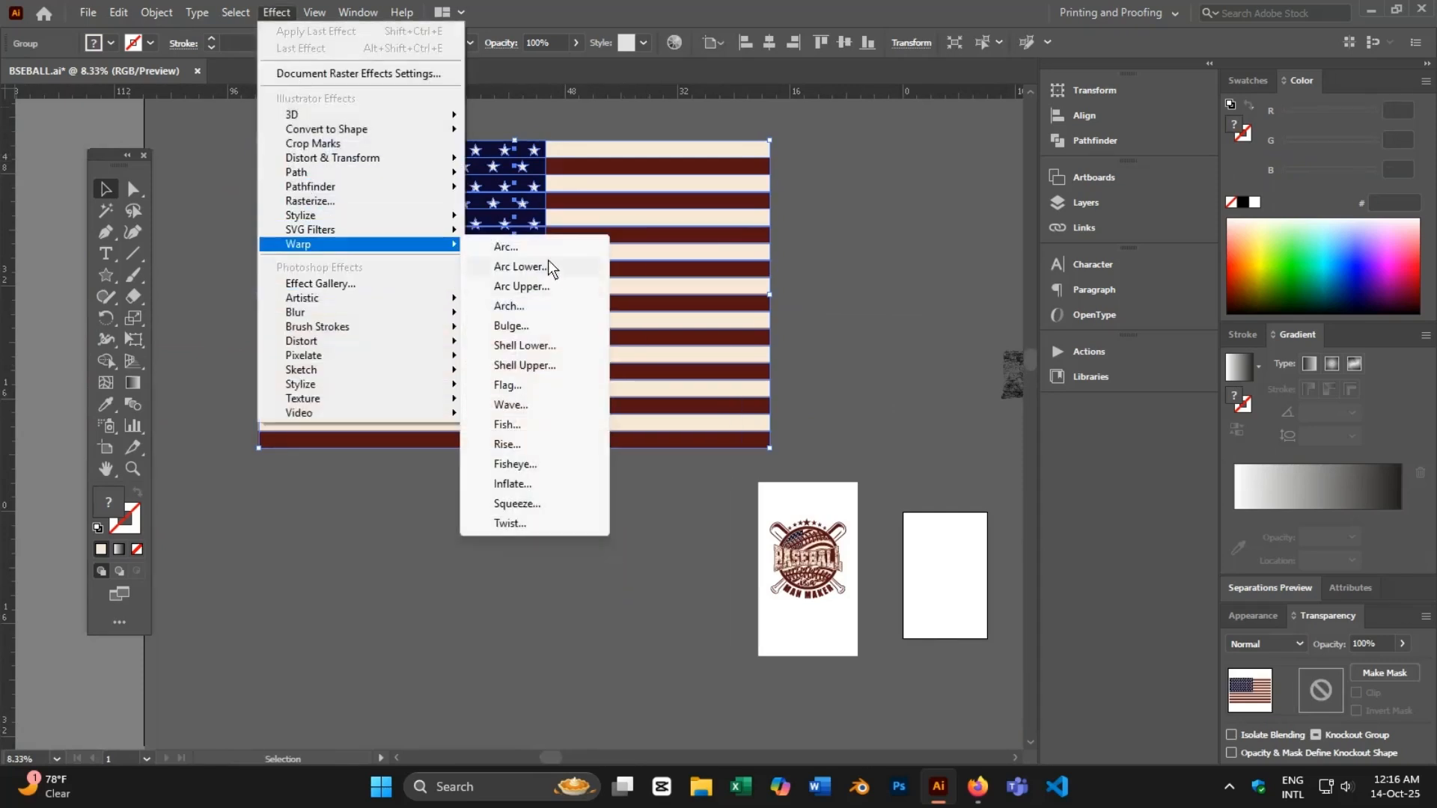
{"action": "left_click", "coordinate": [519, 388]}
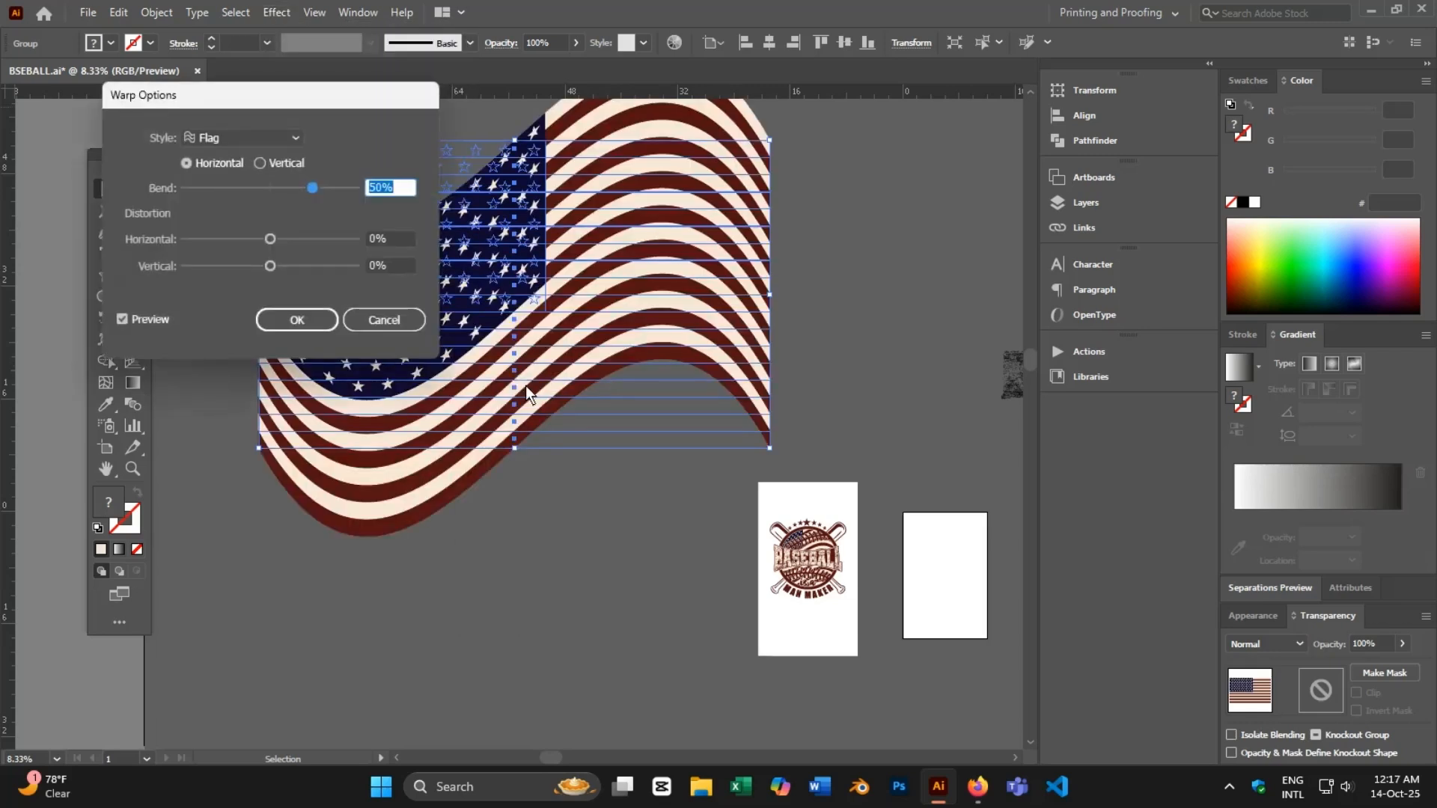
{"action": "left_click_drag", "start_coordinate": [388, 106], "coordinate": [856, 395]}
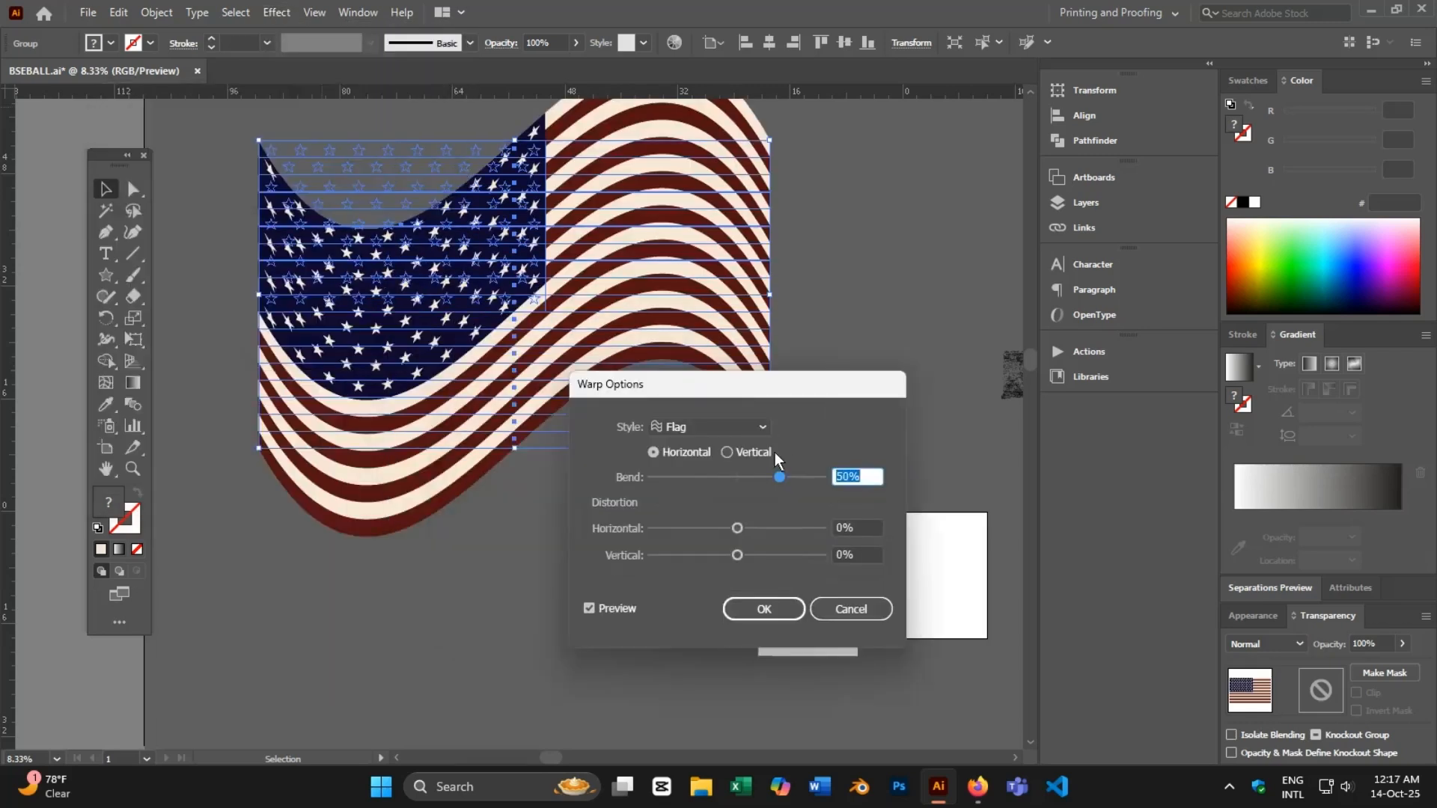
{"action": "left_click_drag", "start_coordinate": [775, 482], "coordinate": [764, 483]}
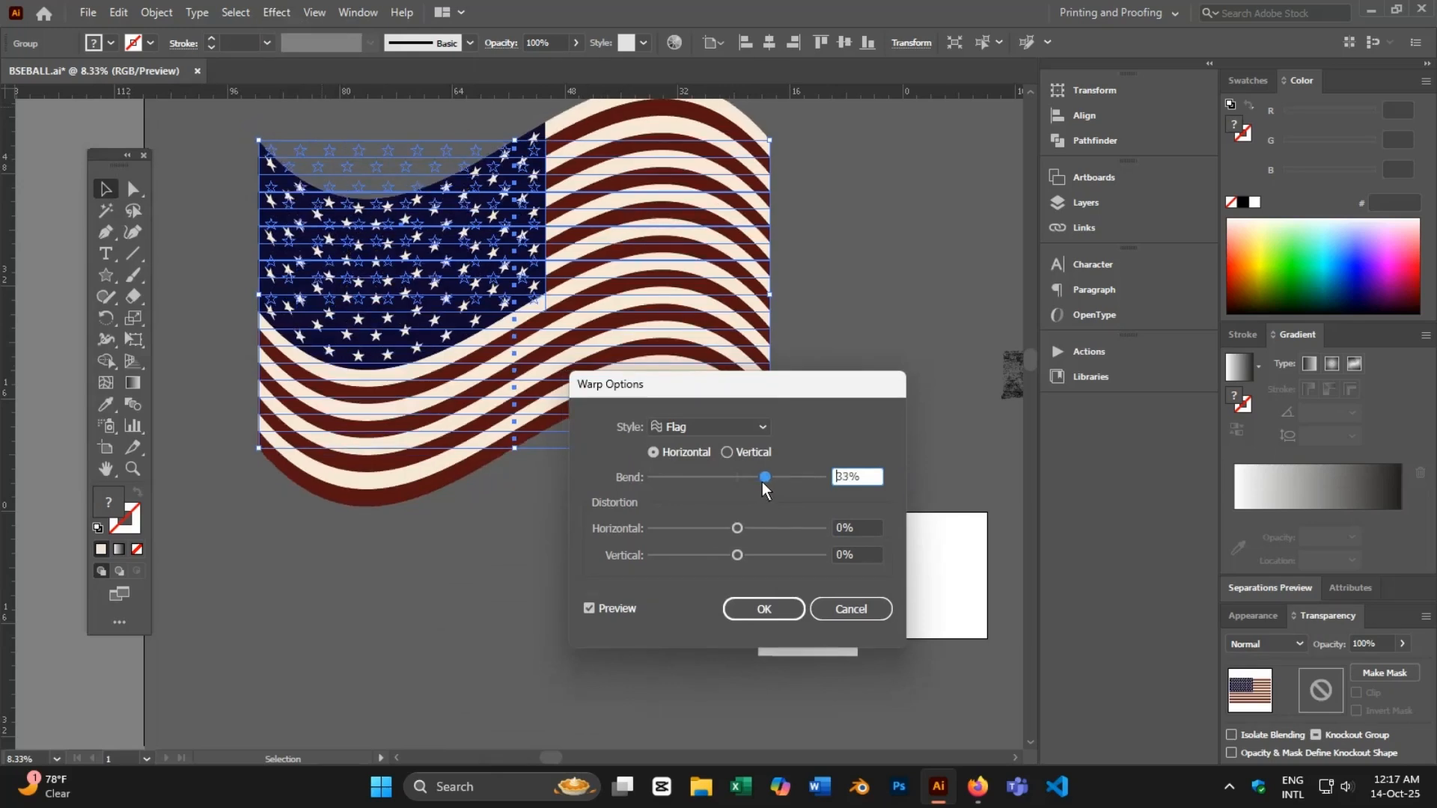
{"action": "left_click", "coordinate": [763, 609]}
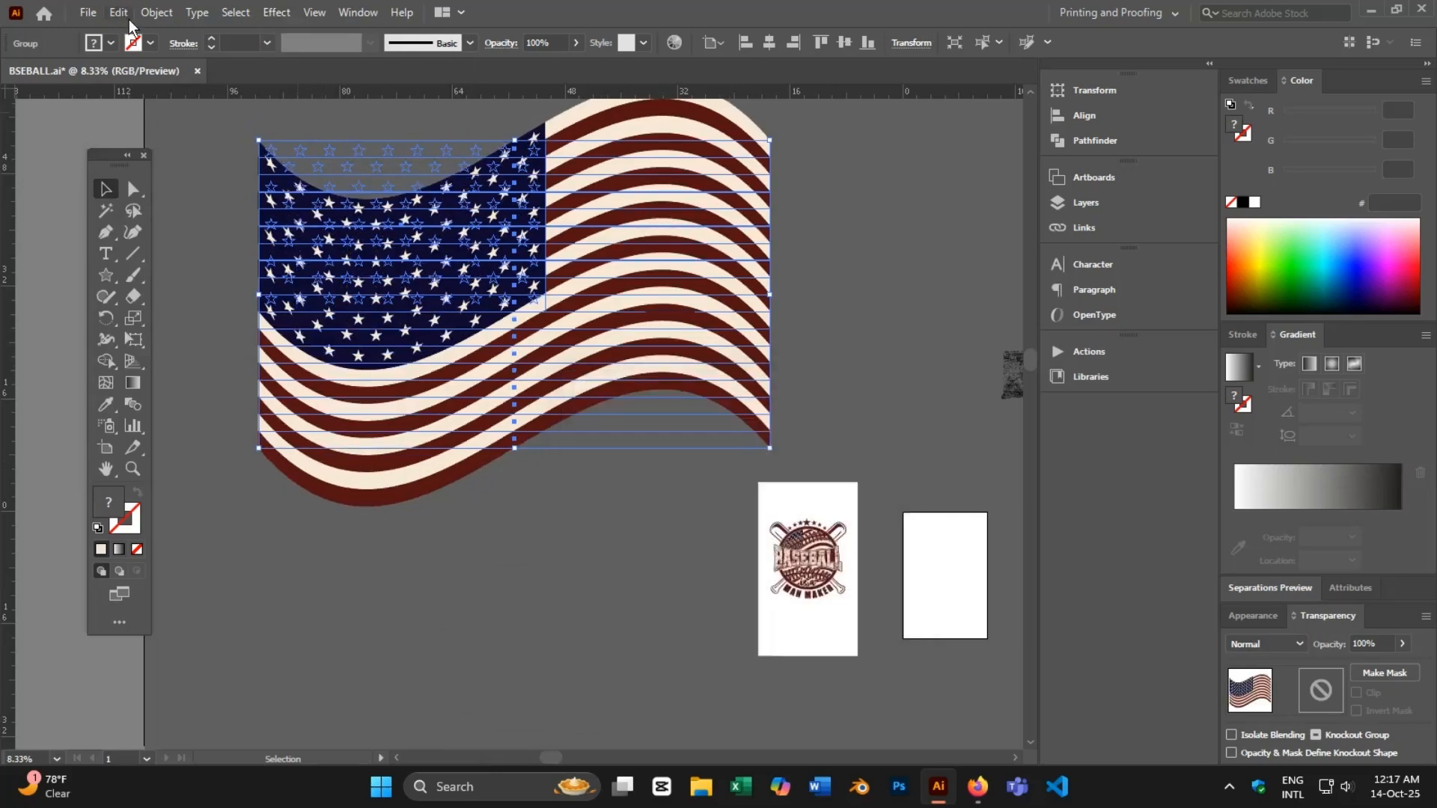
- Expand the appearance of the warped flag copy so the wave becomes real paths
{"action": "left_click", "coordinate": [153, 13]}
{"action": "left_click", "coordinate": [215, 253]}
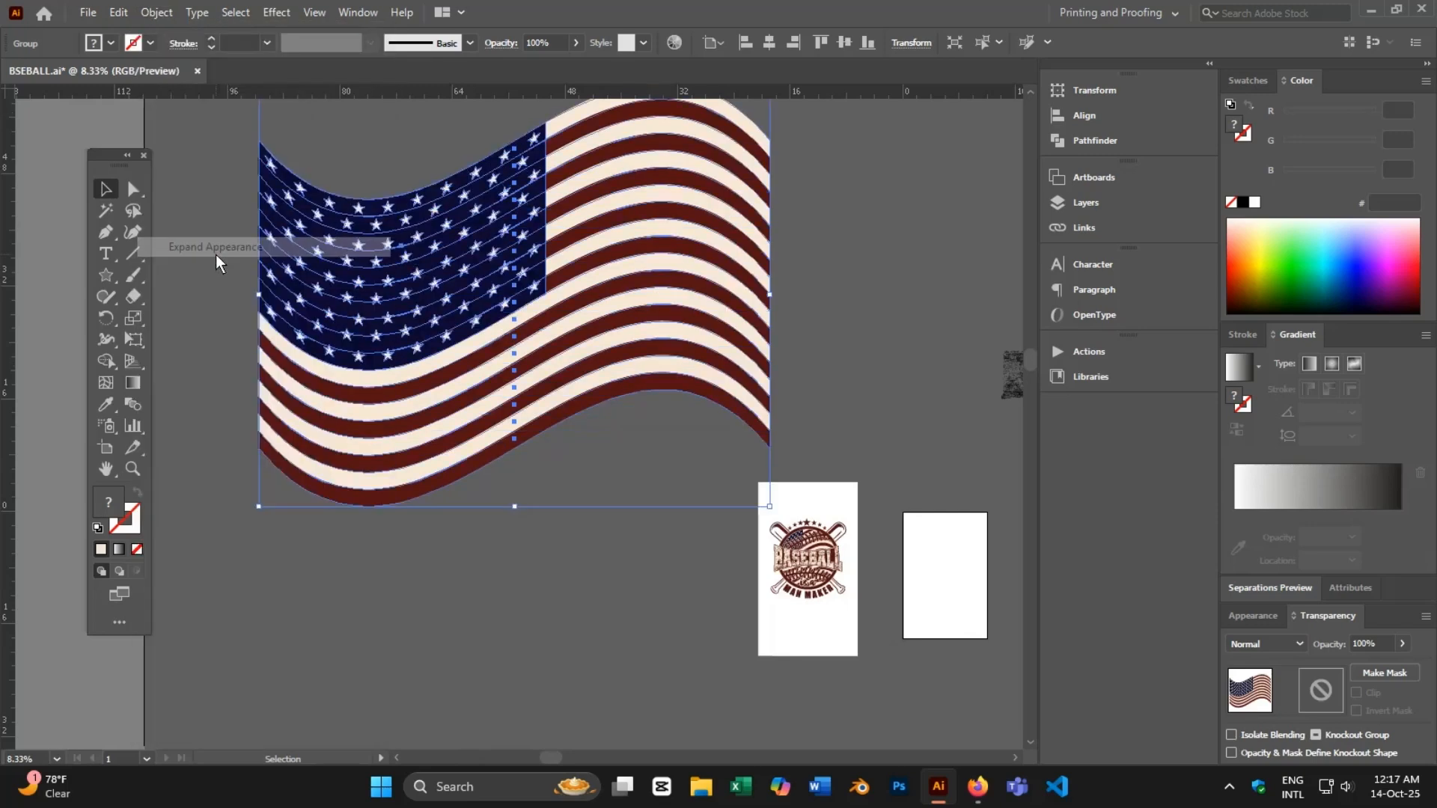
{"action": "key", "text": "ctrl+minus"}
{"action": "key", "text": "ctrl+minus"}
{"action": "left_click", "coordinate": [323, 487]}
{"action": "left_click_drag", "start_coordinate": [379, 494], "coordinate": [457, 518]}
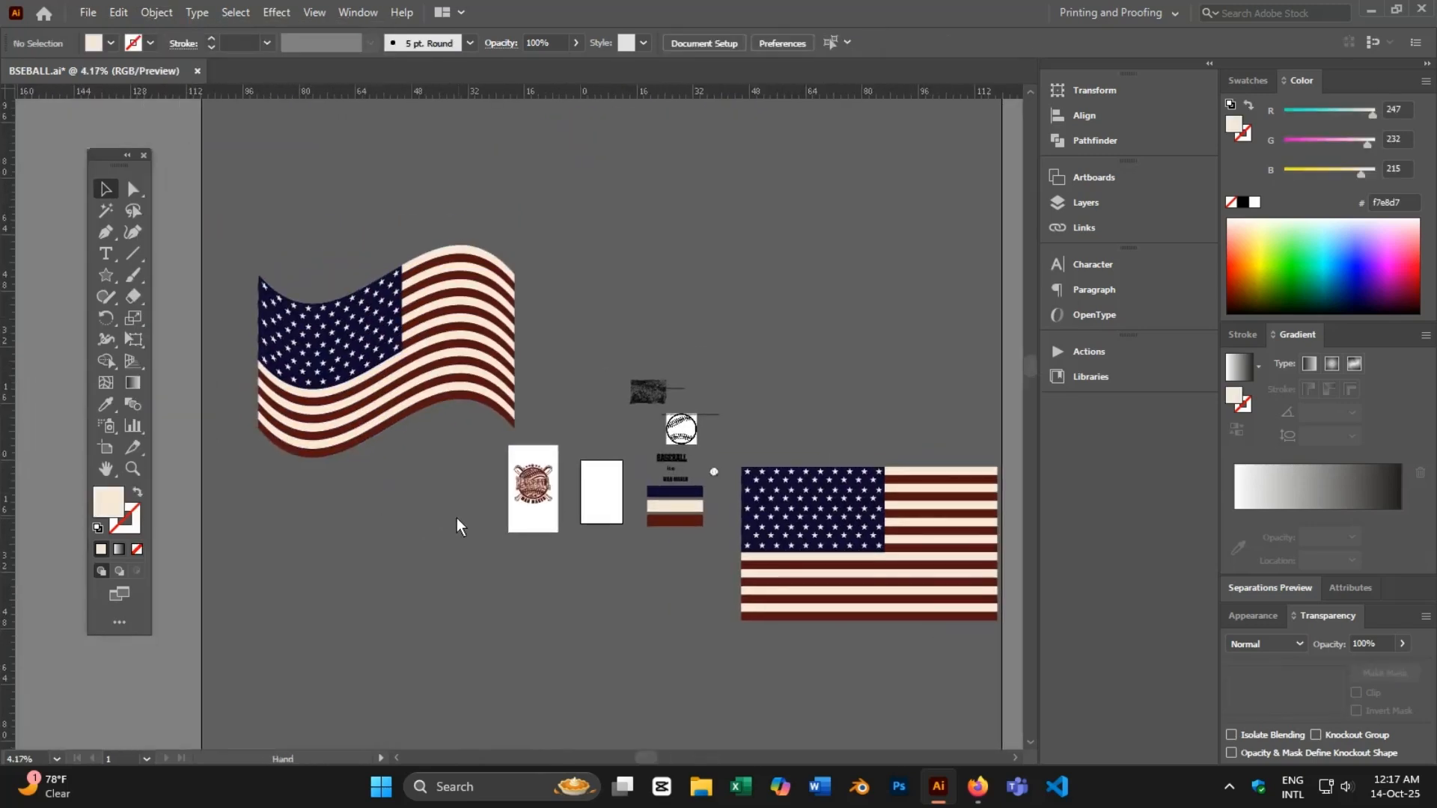
- Place a copy of the baseball image above the wavy flag, then image trace, expand and ungroup it
{"action": "left_click_drag", "start_coordinate": [682, 429], "coordinate": [545, 180]}
{"action": "scroll", "coordinate": [555, 173], "scroll_direction": "up", "scroll_amount": 4}
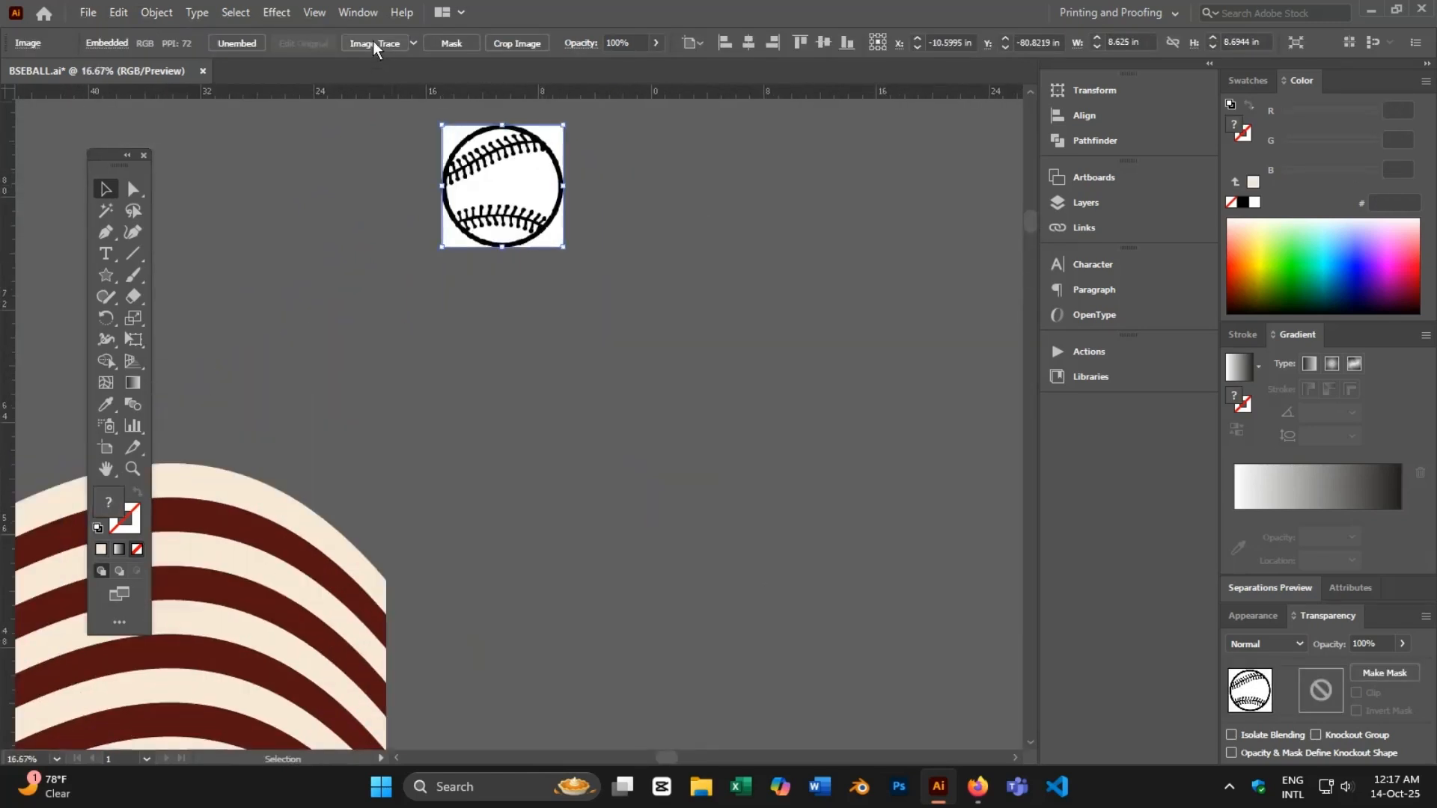
{"action": "left_click", "coordinate": [373, 42]}
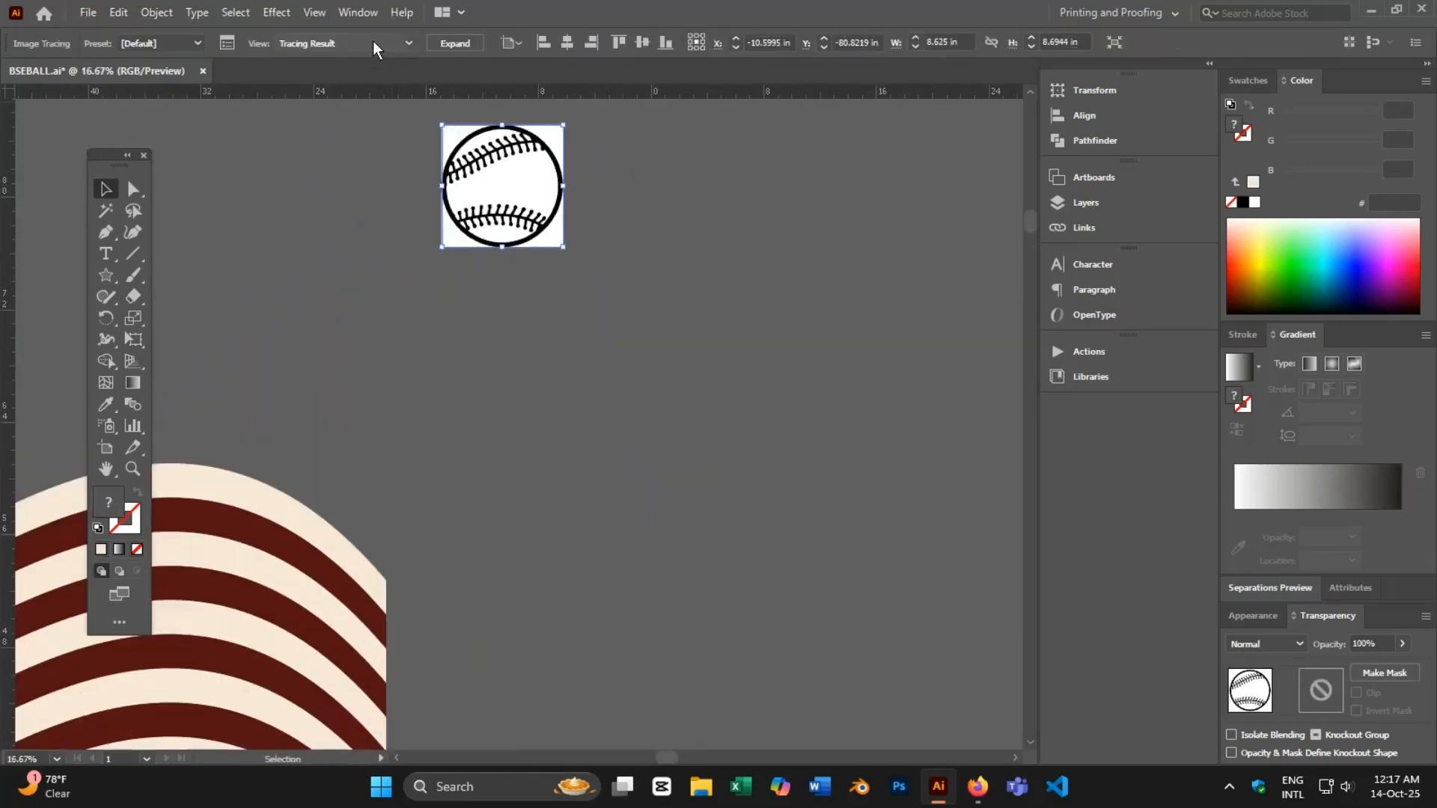
{"action": "left_click", "coordinate": [448, 46]}
{"action": "right_click", "coordinate": [614, 253]}
{"action": "left_click", "coordinate": [650, 432]}
{"action": "left_click", "coordinate": [641, 398]}
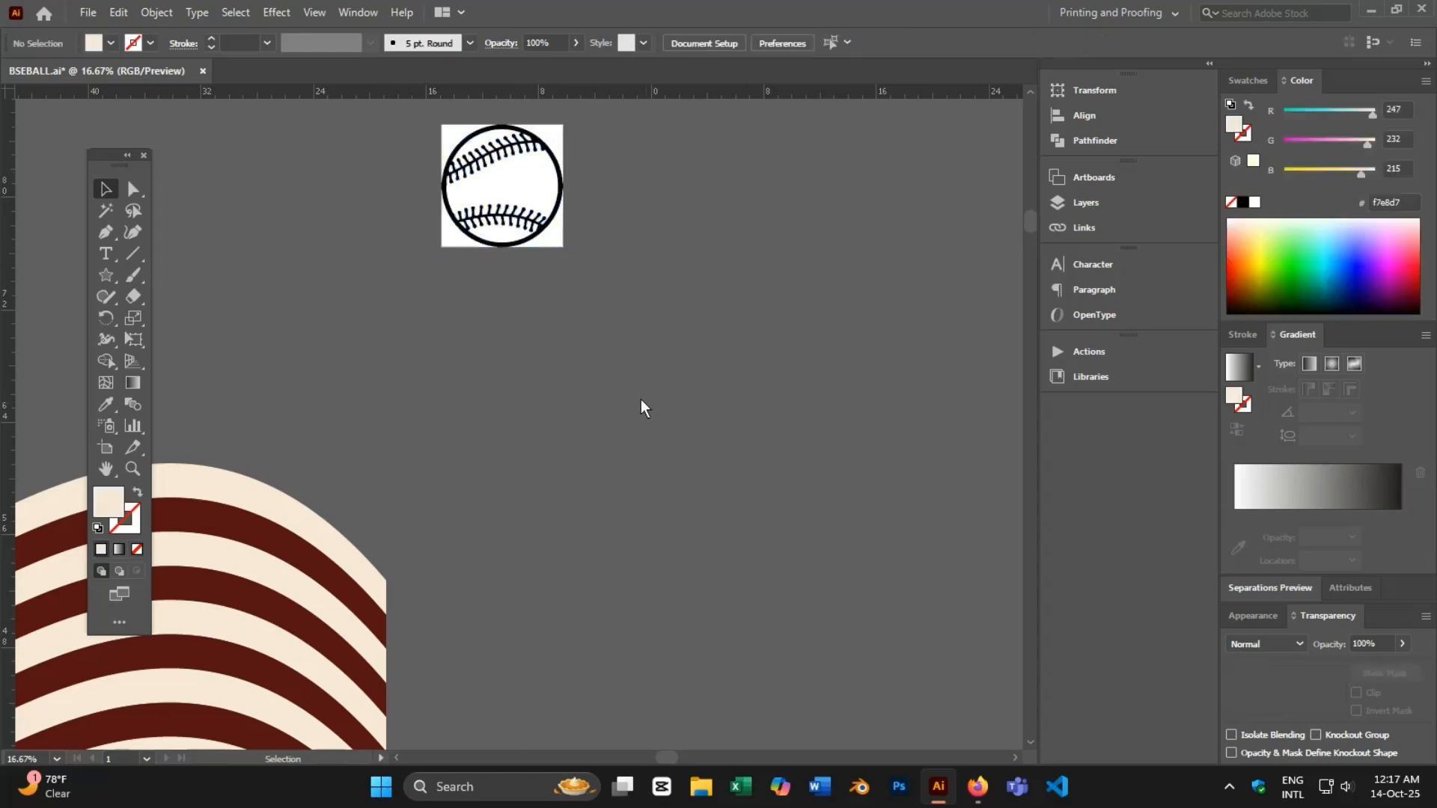
{"action": "left_click", "coordinate": [106, 211]}
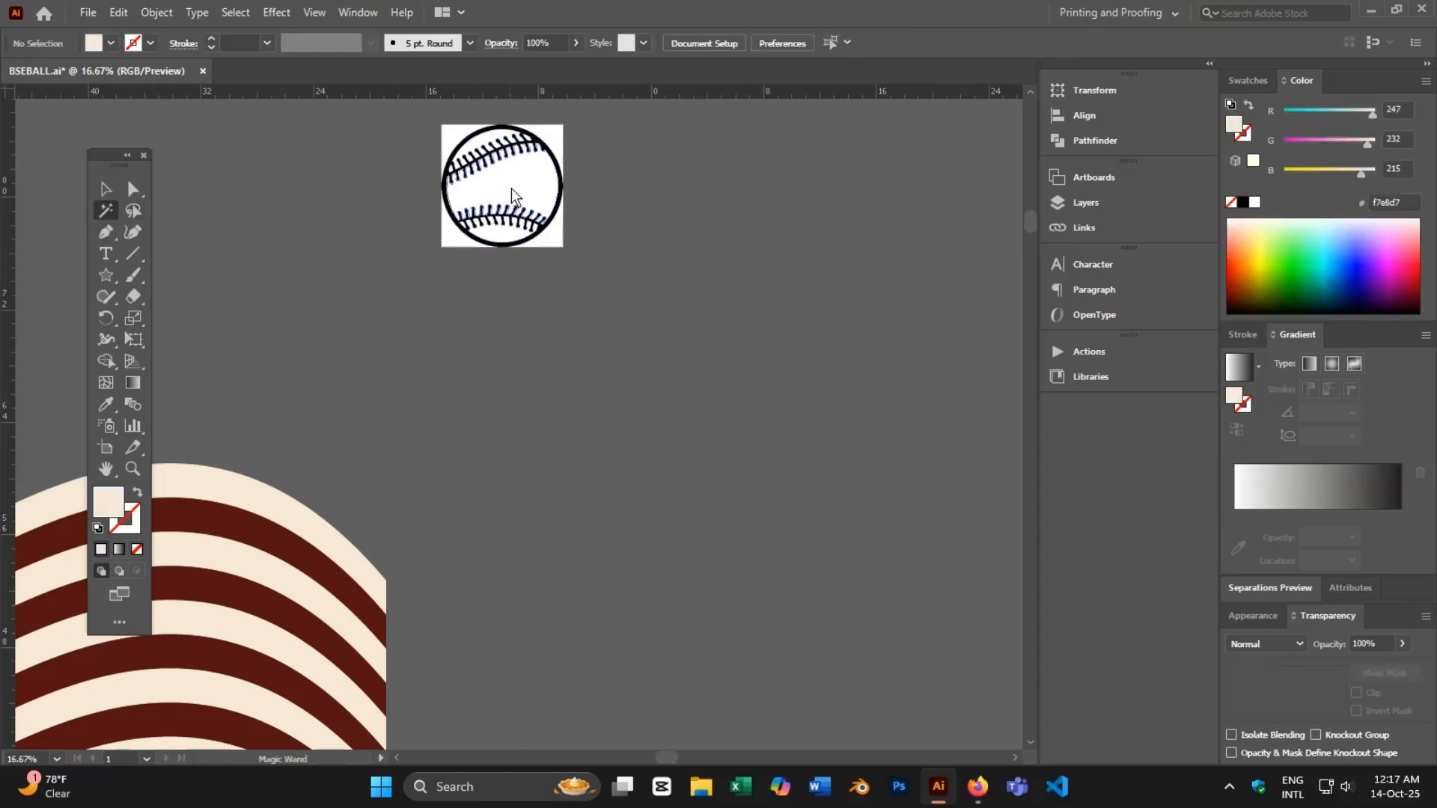
{"action": "left_click", "coordinate": [522, 193]}
{"action": "left_click", "coordinate": [106, 190]}
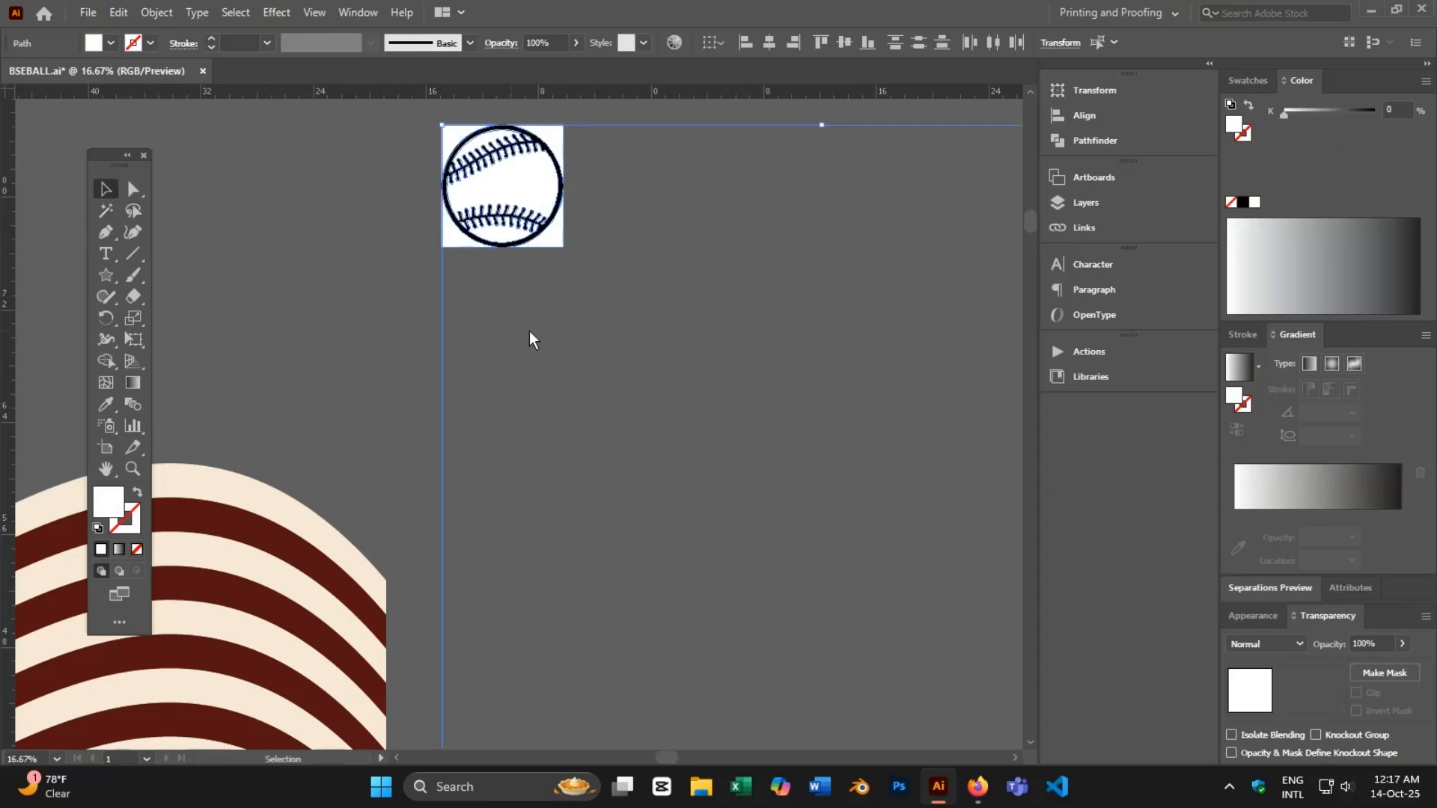
{"action": "scroll", "coordinate": [559, 307], "scroll_direction": "down", "scroll_amount": 4}
{"action": "scroll", "coordinate": [675, 457], "scroll_direction": "up", "scroll_amount": 4}
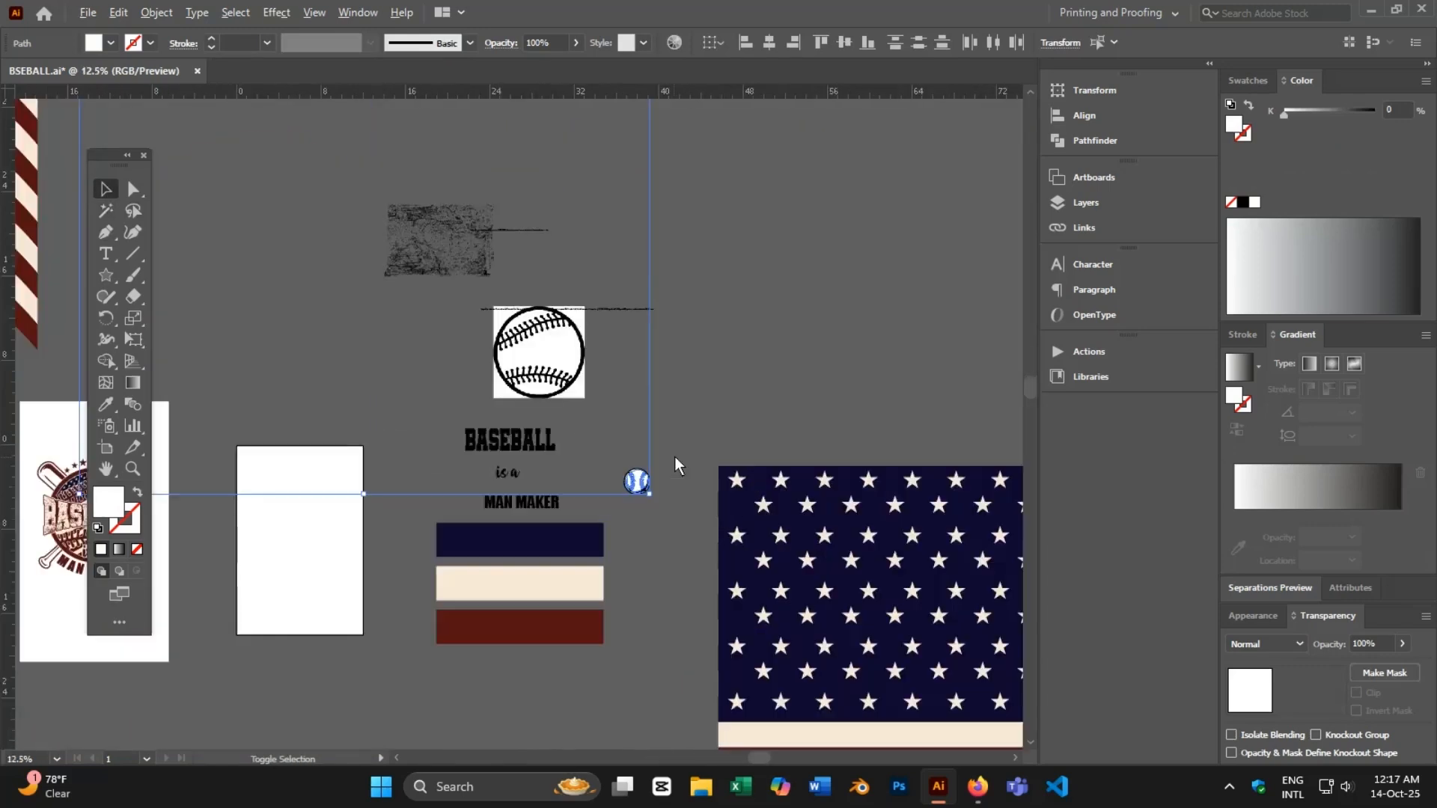
{"action": "scroll", "coordinate": [677, 456], "scroll_direction": "down", "scroll_amount": 2}
{"action": "scroll", "coordinate": [677, 456], "scroll_direction": "down", "scroll_amount": 1}
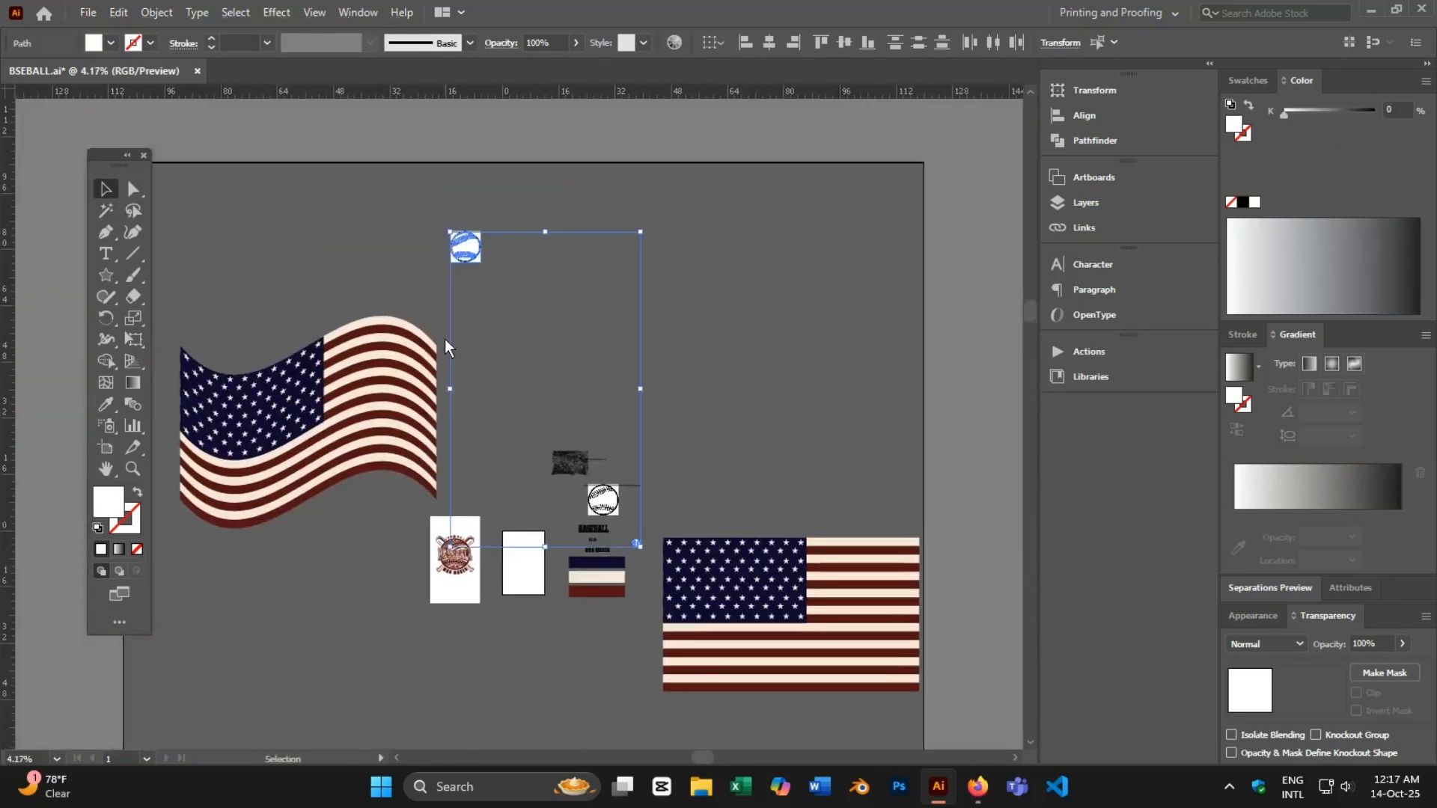
{"action": "left_click", "coordinate": [445, 339]}
- Move the black baseball linework out of its white traced background to the empty space just below it
{"action": "scroll", "coordinate": [449, 239], "scroll_direction": "up", "scroll_amount": 2}
{"action": "scroll", "coordinate": [441, 248], "scroll_direction": "up", "scroll_amount": 5}
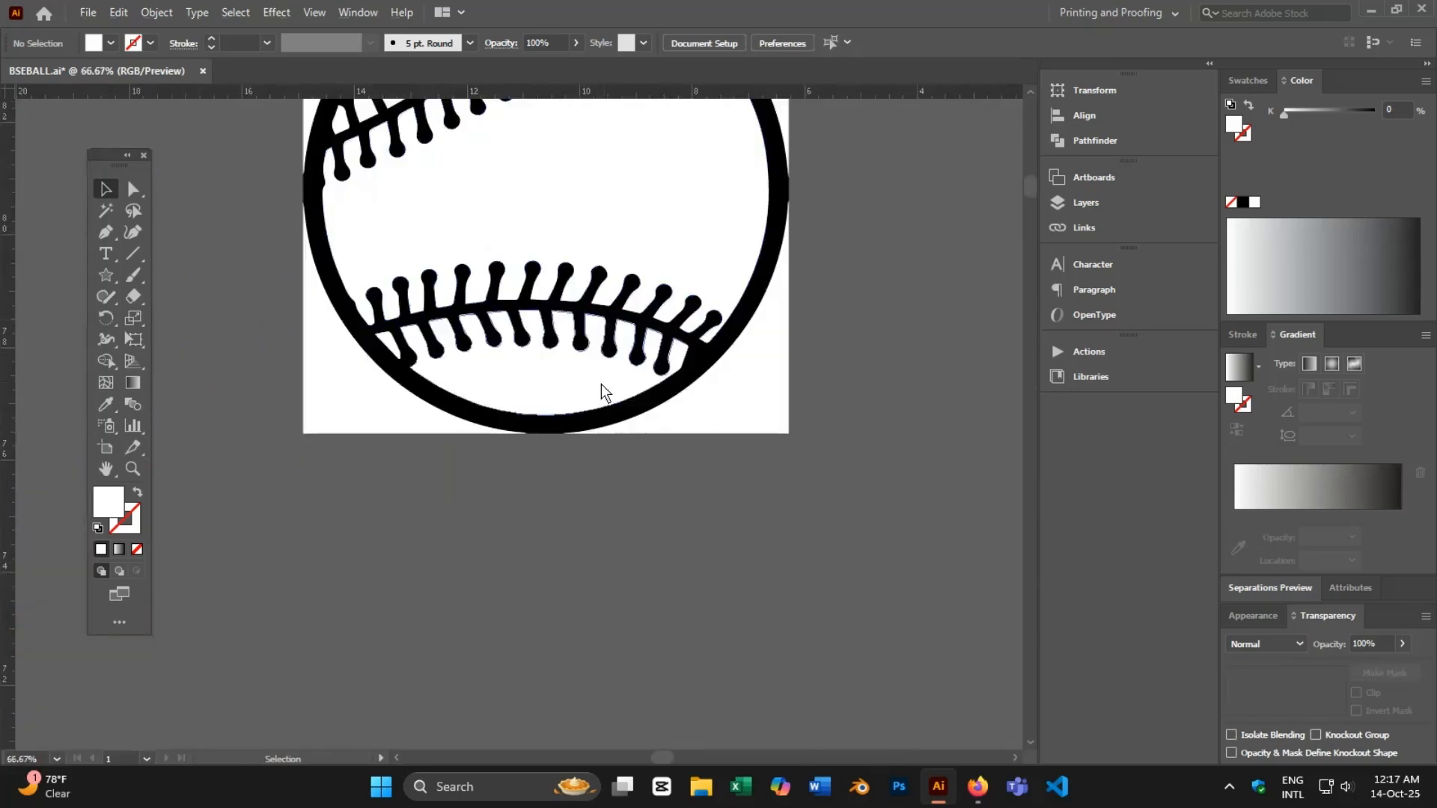
{"action": "scroll", "coordinate": [516, 322], "scroll_direction": "down", "scroll_amount": 1}
{"action": "left_click_drag", "start_coordinate": [714, 219], "coordinate": [702, 559]}
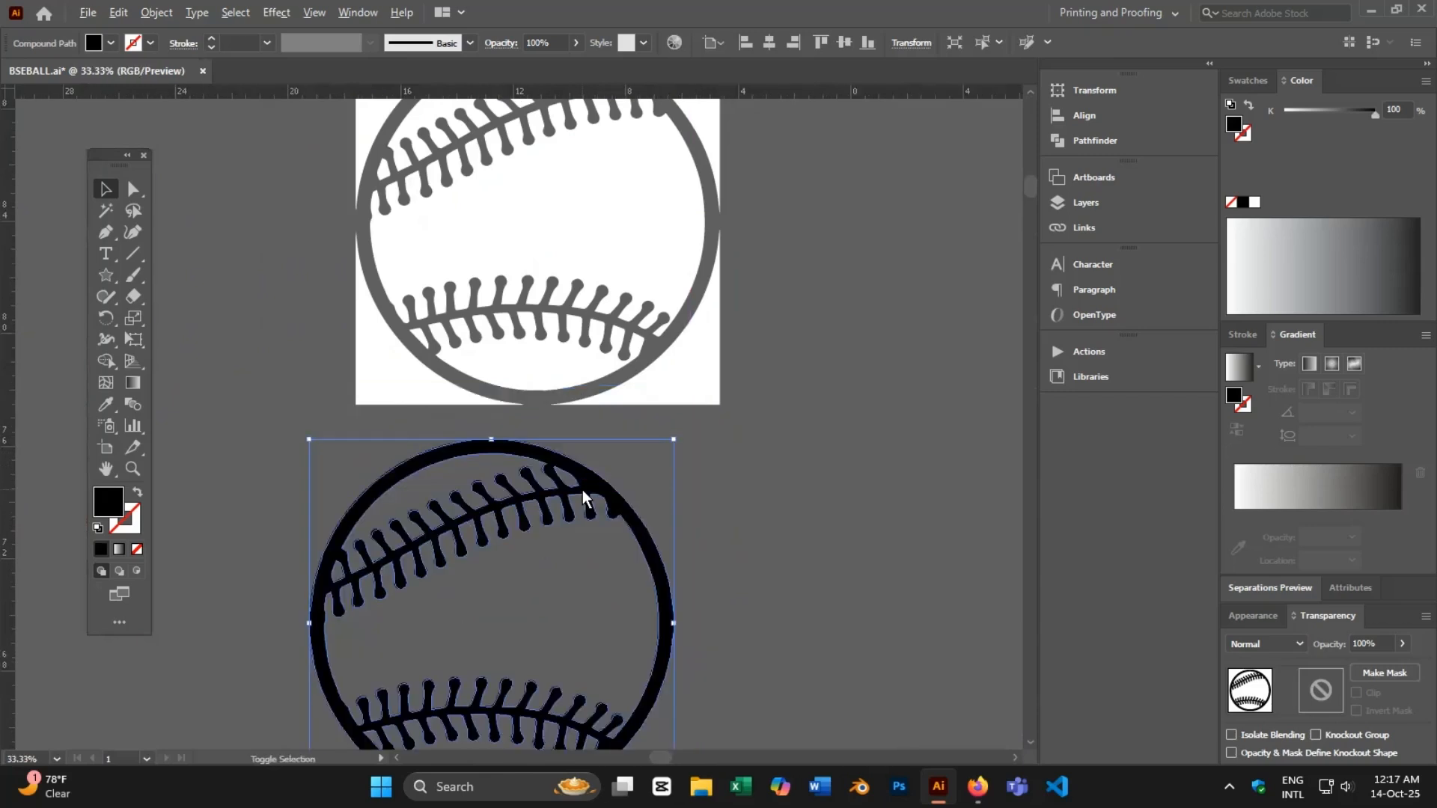
{"action": "scroll", "coordinate": [582, 489], "scroll_direction": "down", "scroll_amount": 4}
{"action": "scroll", "coordinate": [861, 563], "scroll_direction": "down", "scroll_amount": 3}
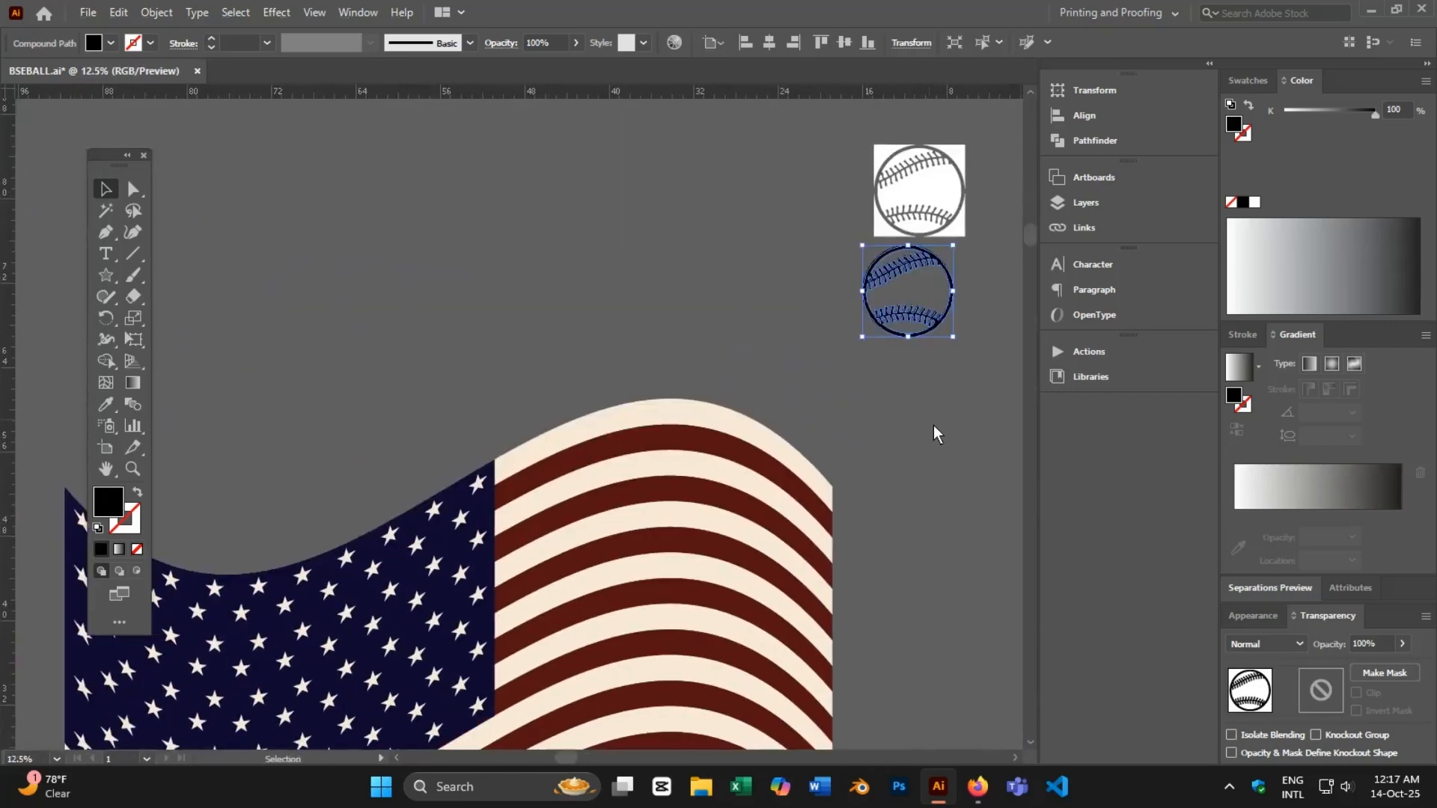
{"action": "left_click_drag", "start_coordinate": [449, 307], "coordinate": [863, 367]}
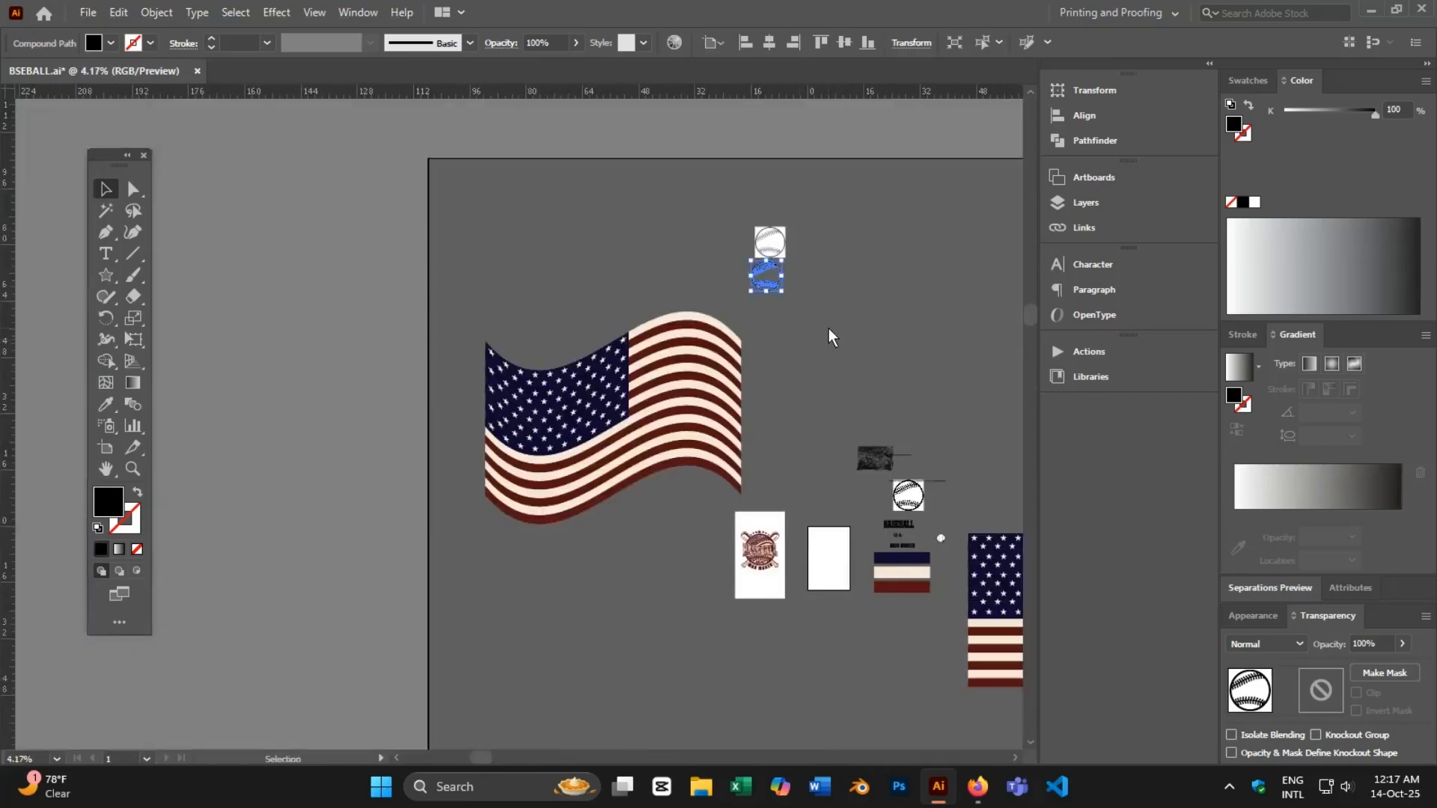
- Move the black baseball linework onto the wavy flag at the navy canton's lower corner and bring it to the front
{"action": "left_click", "coordinate": [830, 335]}
{"action": "left_click_drag", "start_coordinate": [765, 277], "coordinate": [614, 410]}
{"action": "scroll", "coordinate": [618, 417], "scroll_direction": "up", "scroll_amount": 1}
{"action": "scroll", "coordinate": [616, 409], "scroll_direction": "up", "scroll_amount": 2}
{"action": "scroll", "coordinate": [617, 409], "scroll_direction": "down", "scroll_amount": 2}
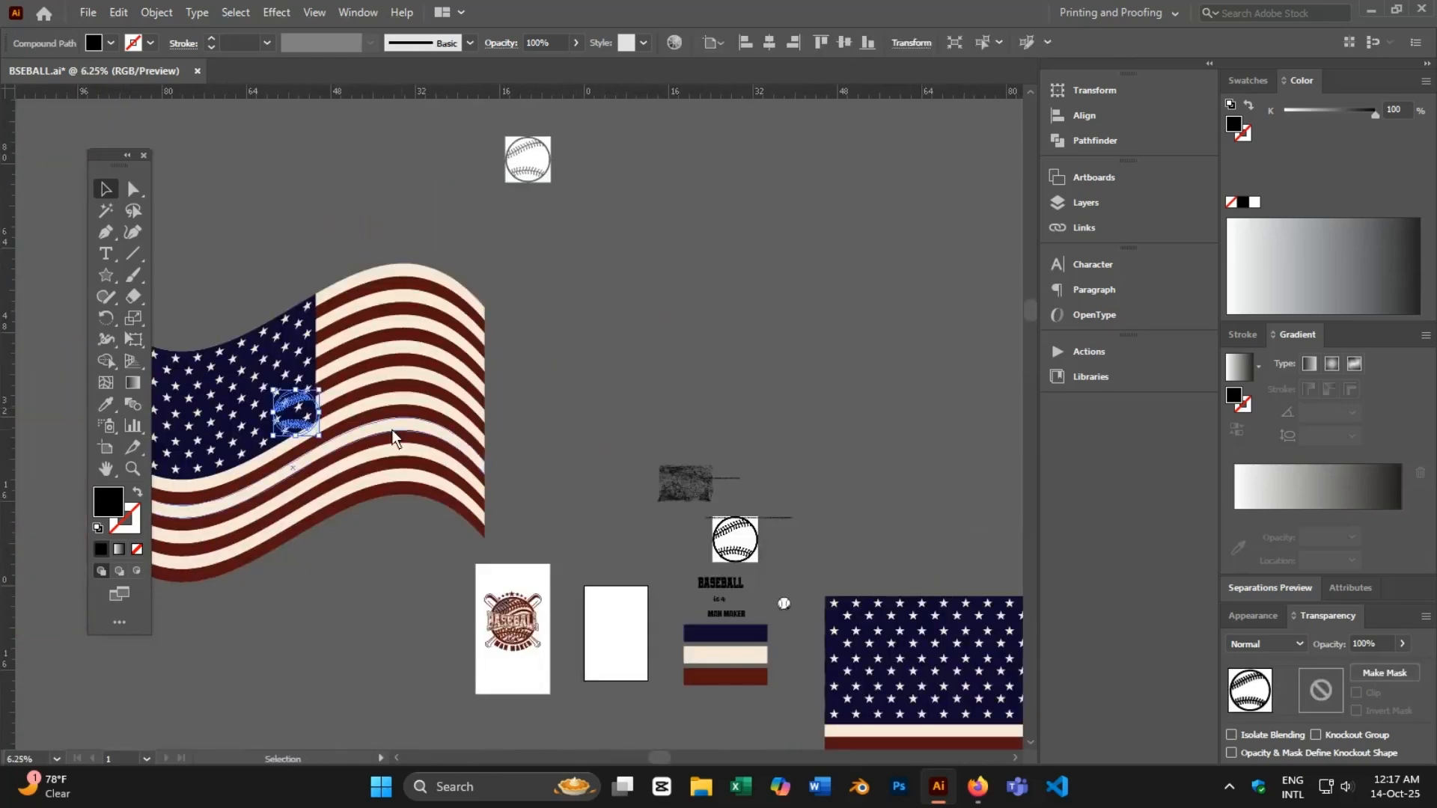
{"action": "left_click_drag", "start_coordinate": [383, 454], "coordinate": [722, 426]}
{"action": "scroll", "coordinate": [595, 397], "scroll_direction": "up", "scroll_amount": 1}
{"action": "right_click", "coordinate": [448, 380]}
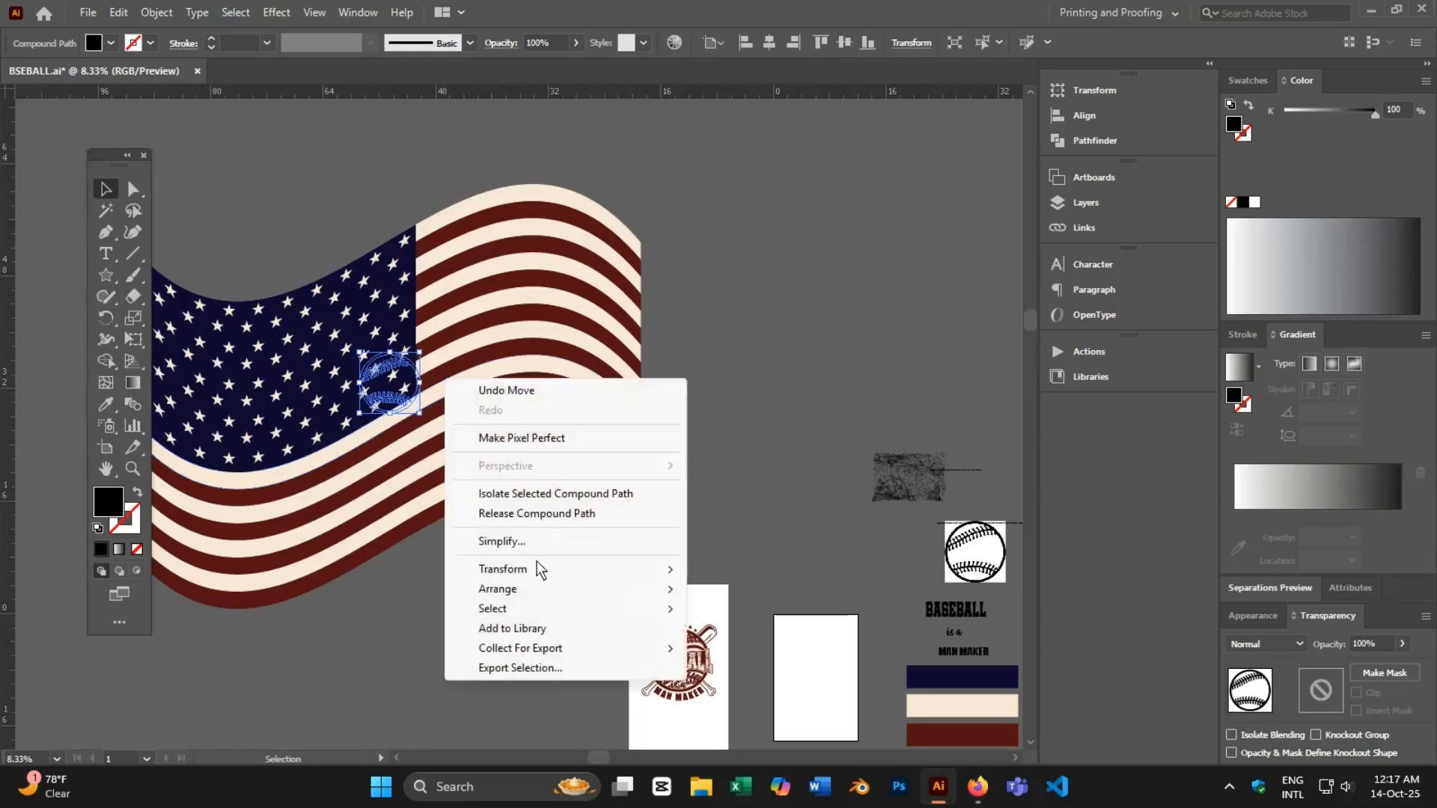
{"action": "mouse_move", "coordinate": [534, 599]}
{"action": "left_click", "coordinate": [747, 589]}
- Enlarge the baseball linework to about half the flag's height and centre it over the canton's lower inner corner
{"action": "left_click_drag", "start_coordinate": [536, 549], "coordinate": [855, 539]}
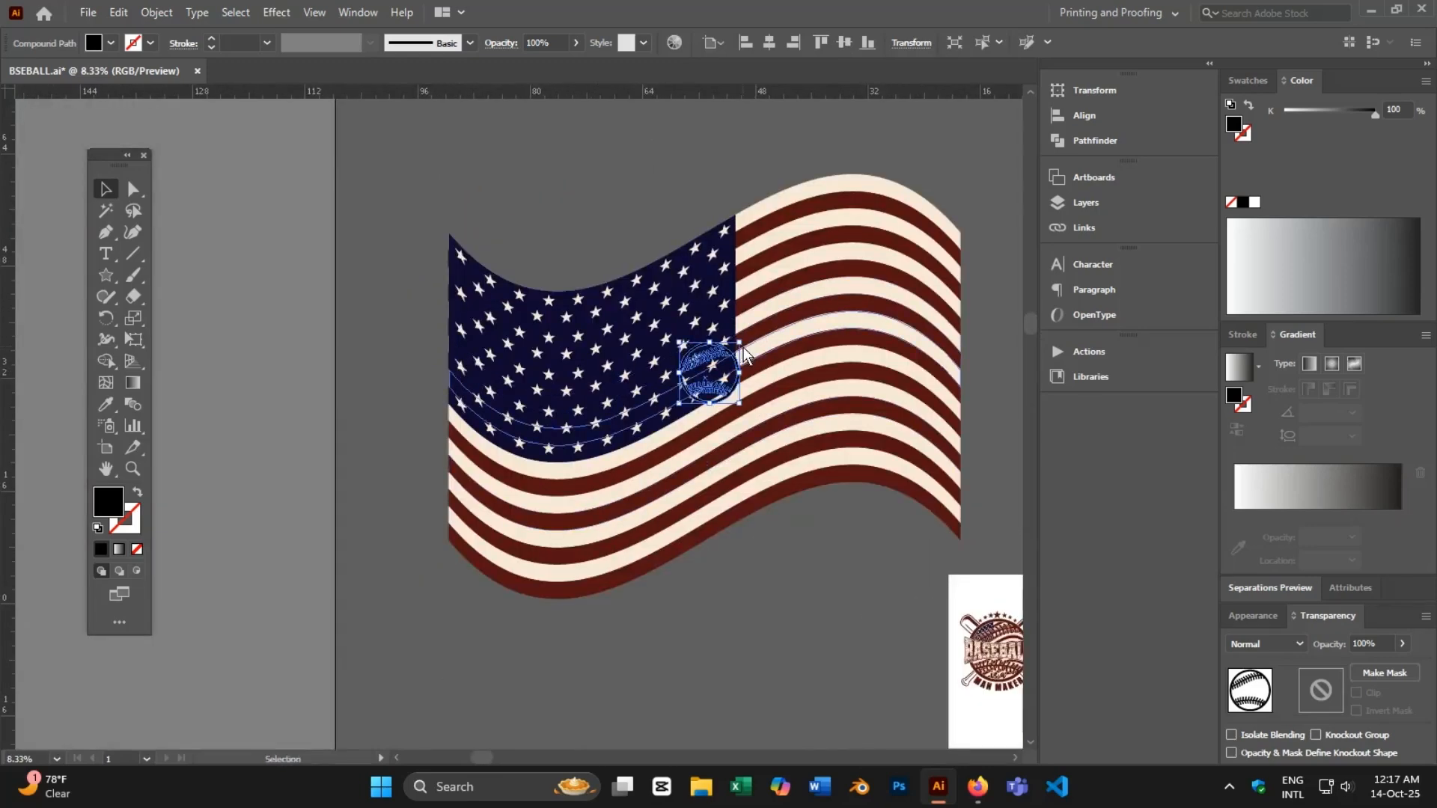
{"action": "left_click_drag", "start_coordinate": [761, 339], "coordinate": [866, 253]}
{"action": "left_click", "coordinate": [622, 169]}
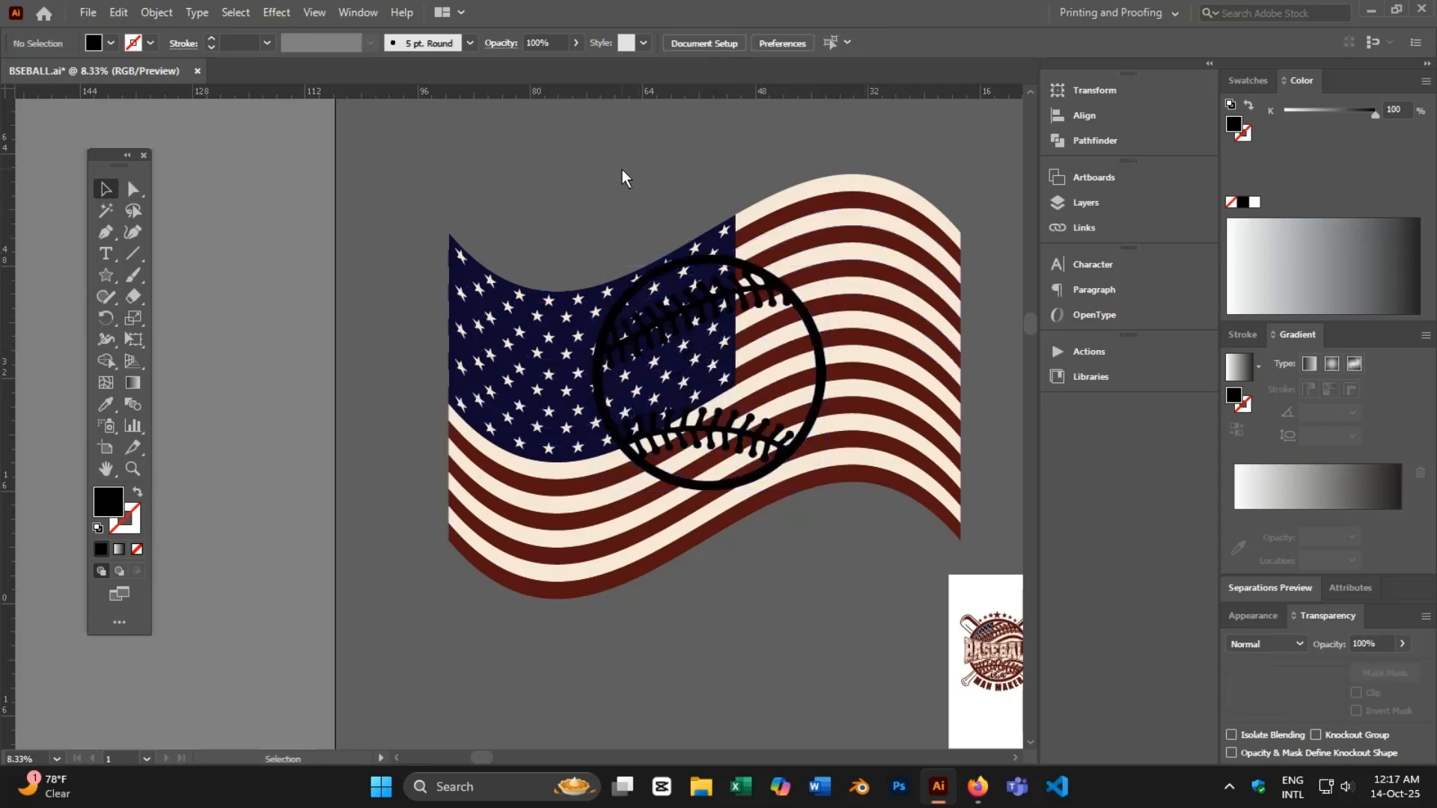
{"action": "left_click", "coordinate": [884, 321]}
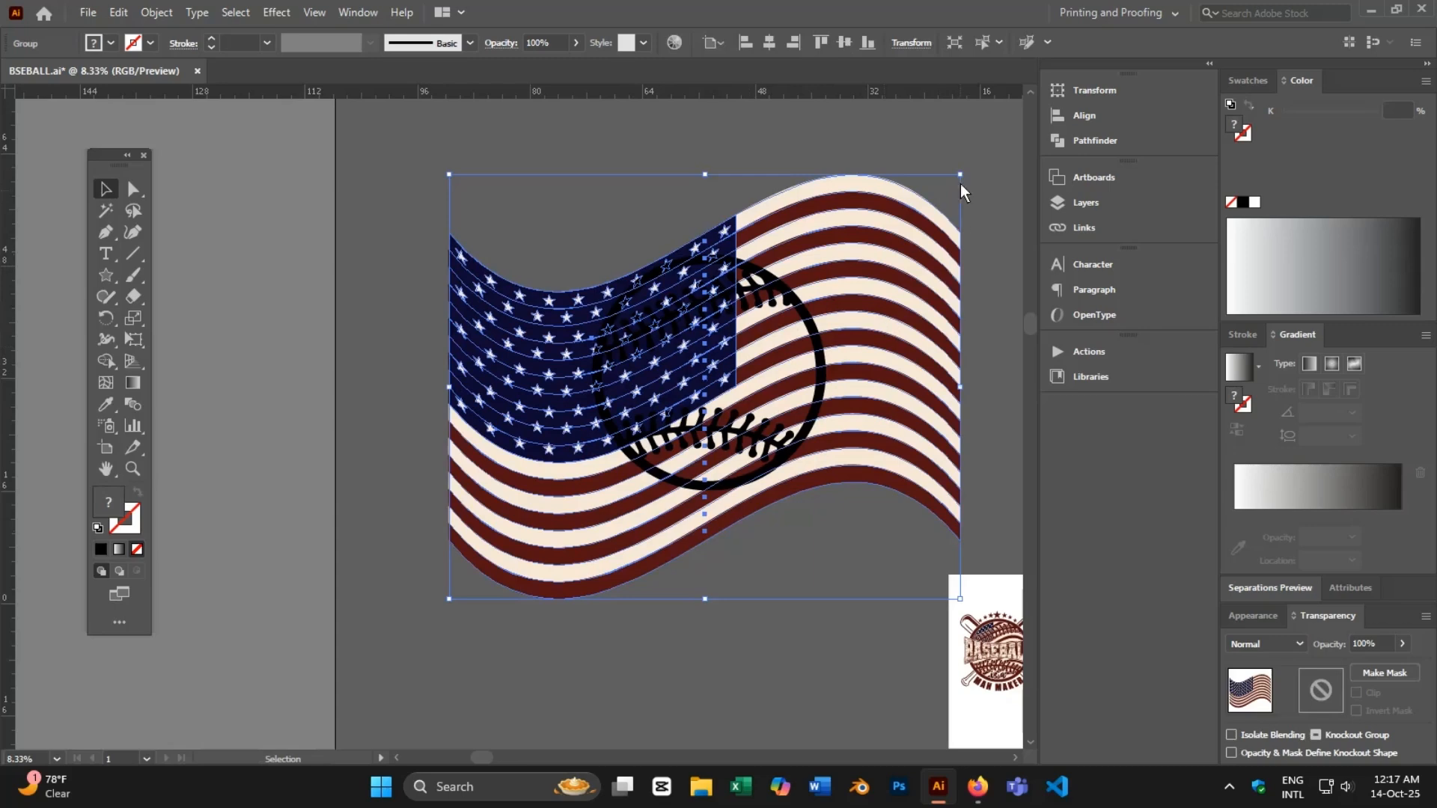
{"action": "left_click", "coordinate": [712, 182]}
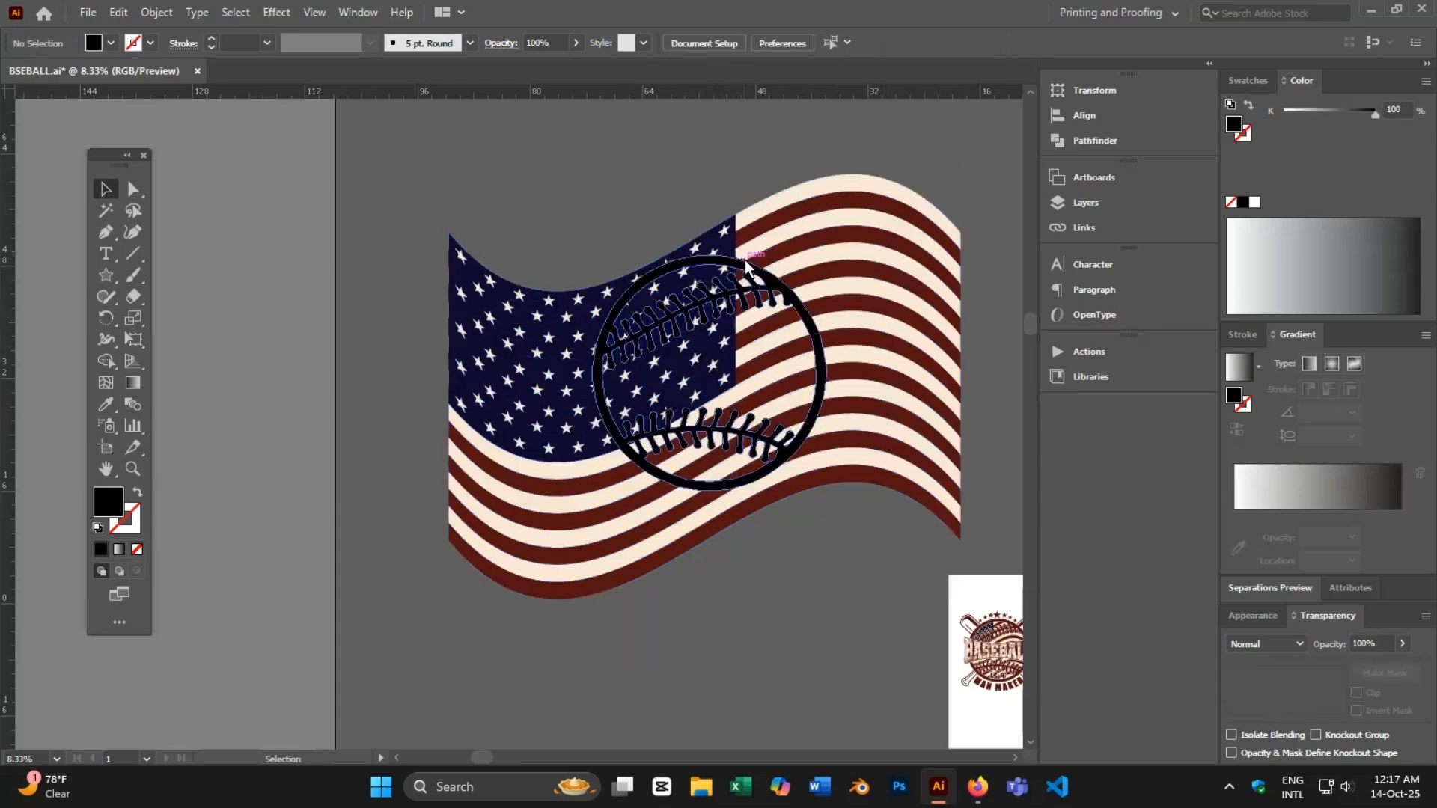
{"action": "left_click_drag", "start_coordinate": [749, 273], "coordinate": [774, 294]}
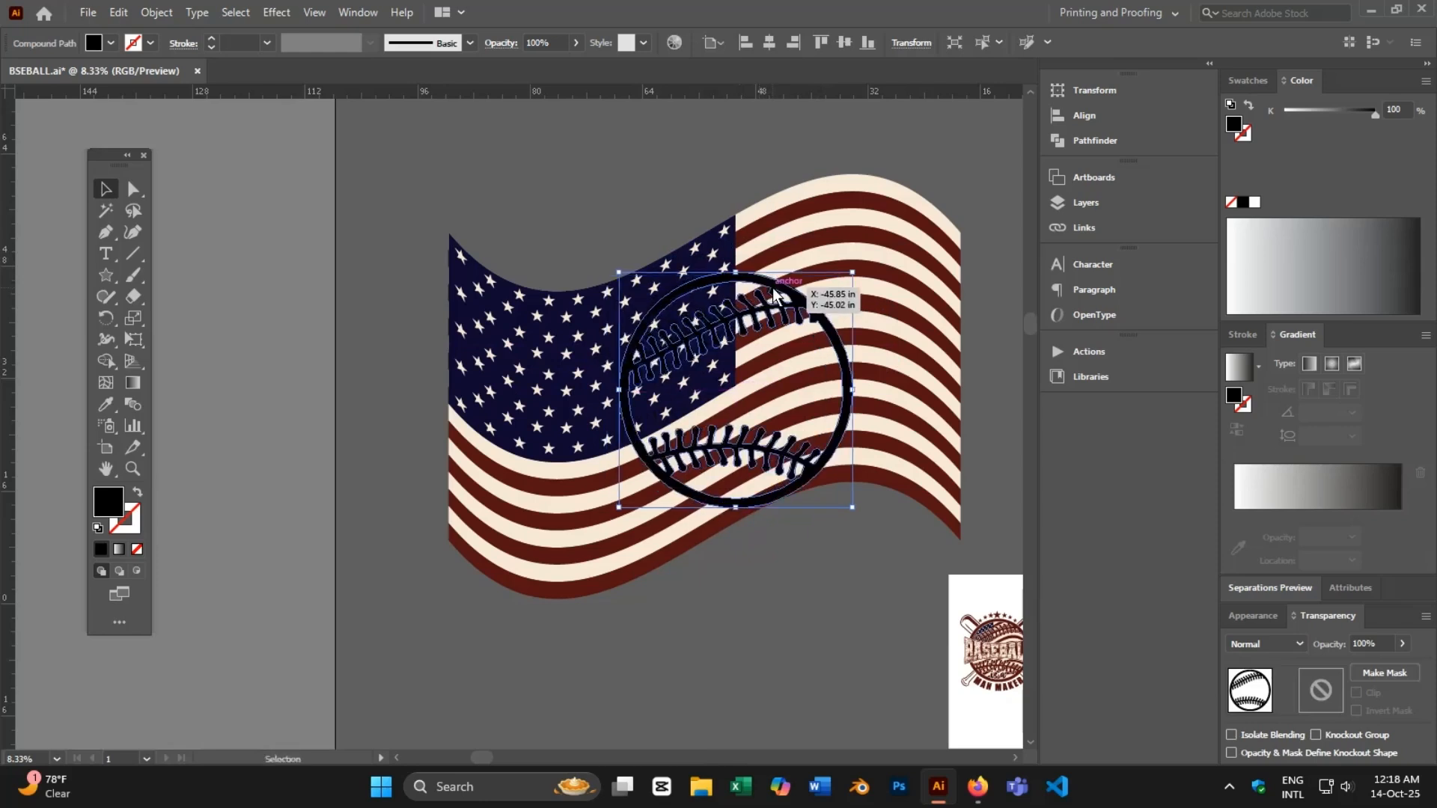
{"action": "left_click", "coordinate": [793, 575]}
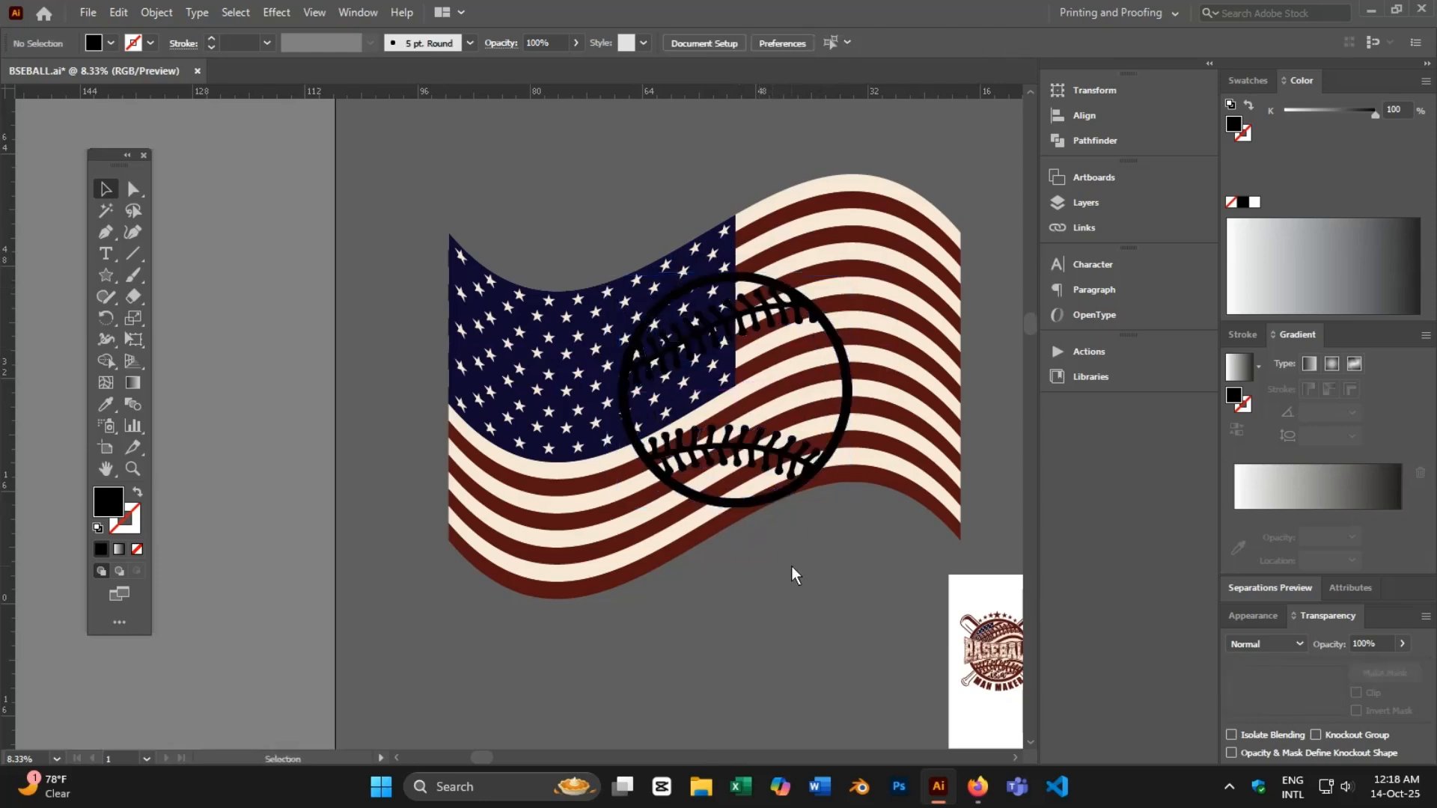
- Draw a circle about 32.76 in wide over the baseball linework and swap its fill and stroke so it is unfilled
{"action": "left_click_drag", "start_coordinate": [115, 280], "coordinate": [177, 321]}
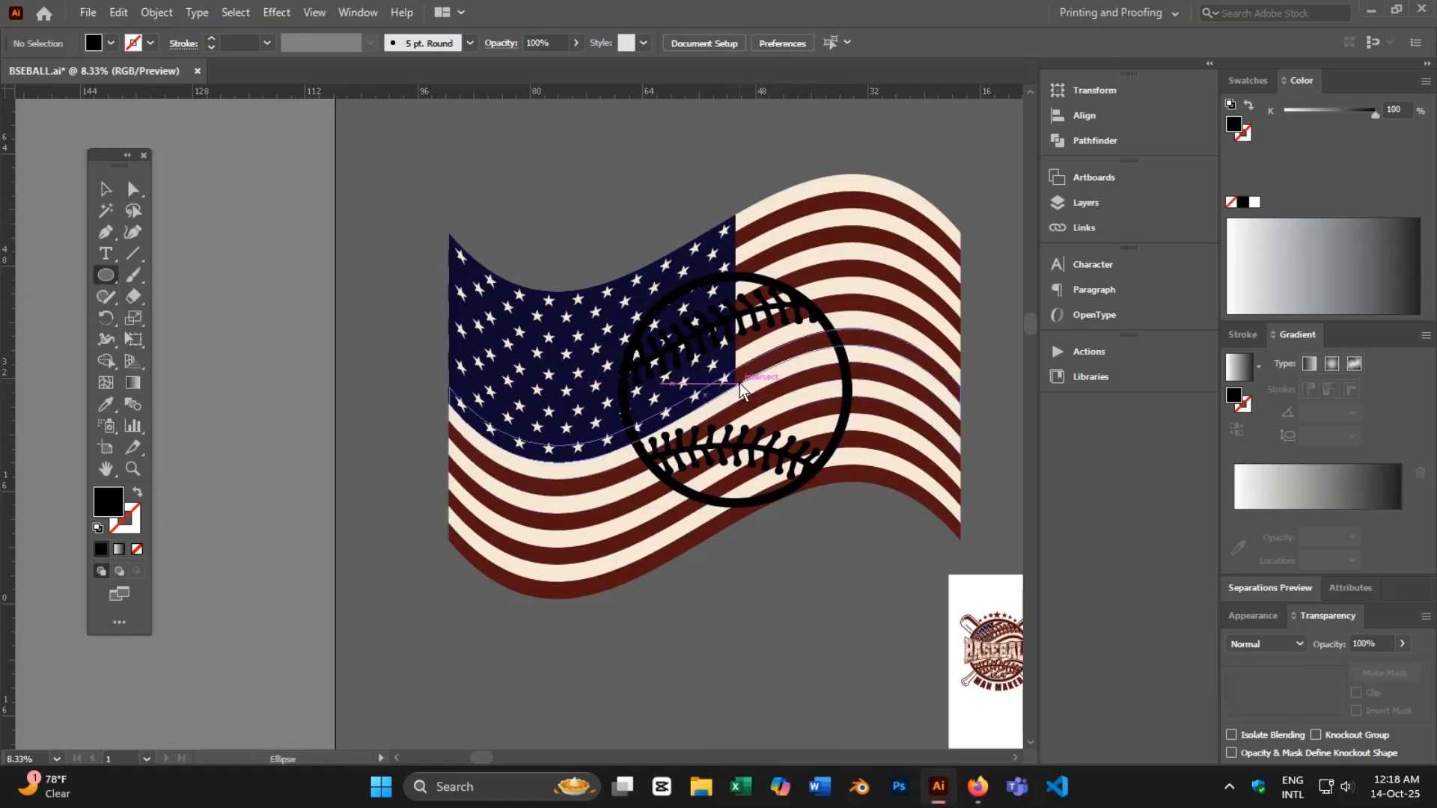
{"action": "left_click_drag", "start_coordinate": [739, 383], "coordinate": [811, 500]}
{"action": "left_click", "coordinate": [139, 491]}
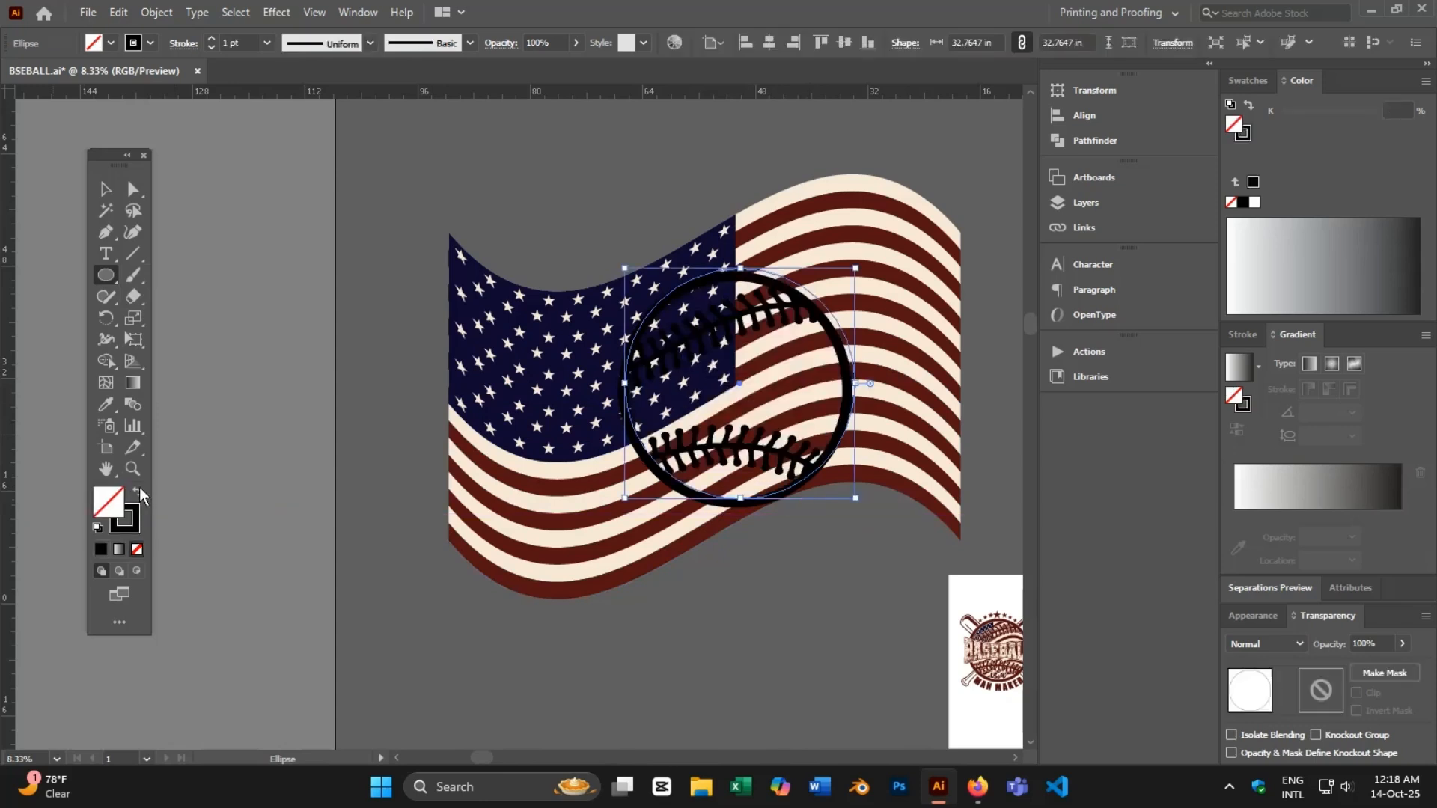
- Pick a bright red as the circle's stroke colour
{"action": "double_click", "coordinate": [122, 520]}
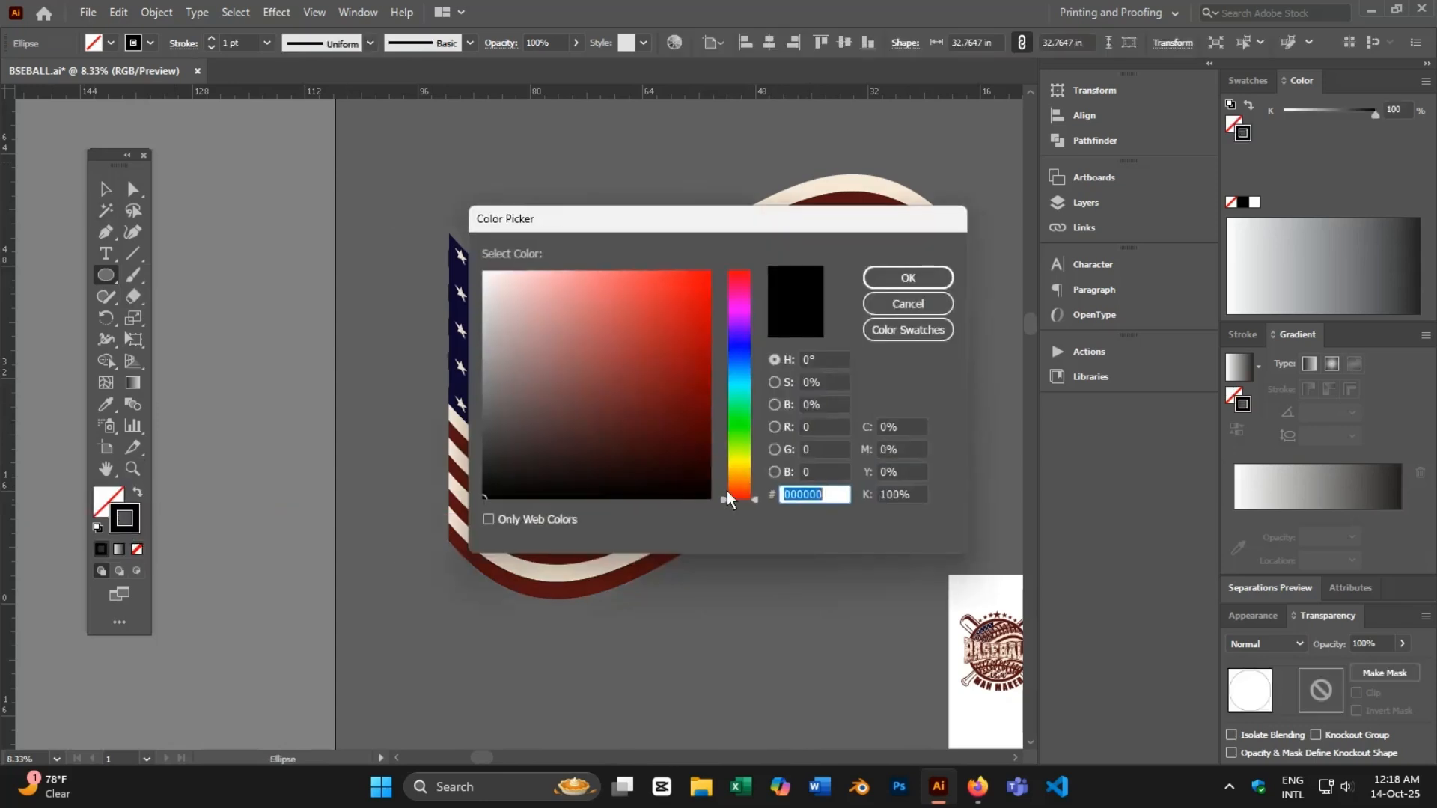
{"action": "left_click", "coordinate": [672, 280]}
{"action": "left_click", "coordinate": [885, 280]}
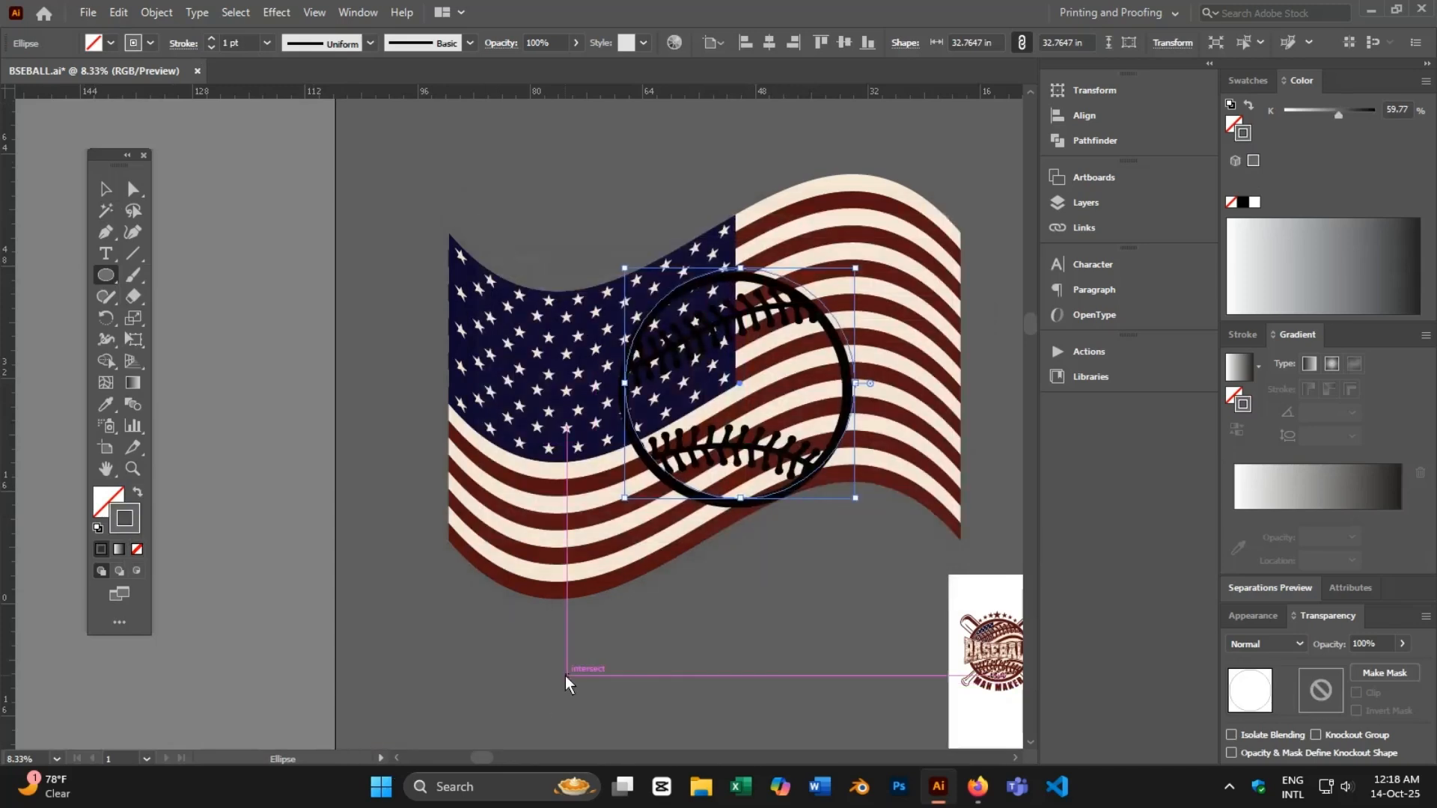
{"action": "double_click", "coordinate": [124, 518]}
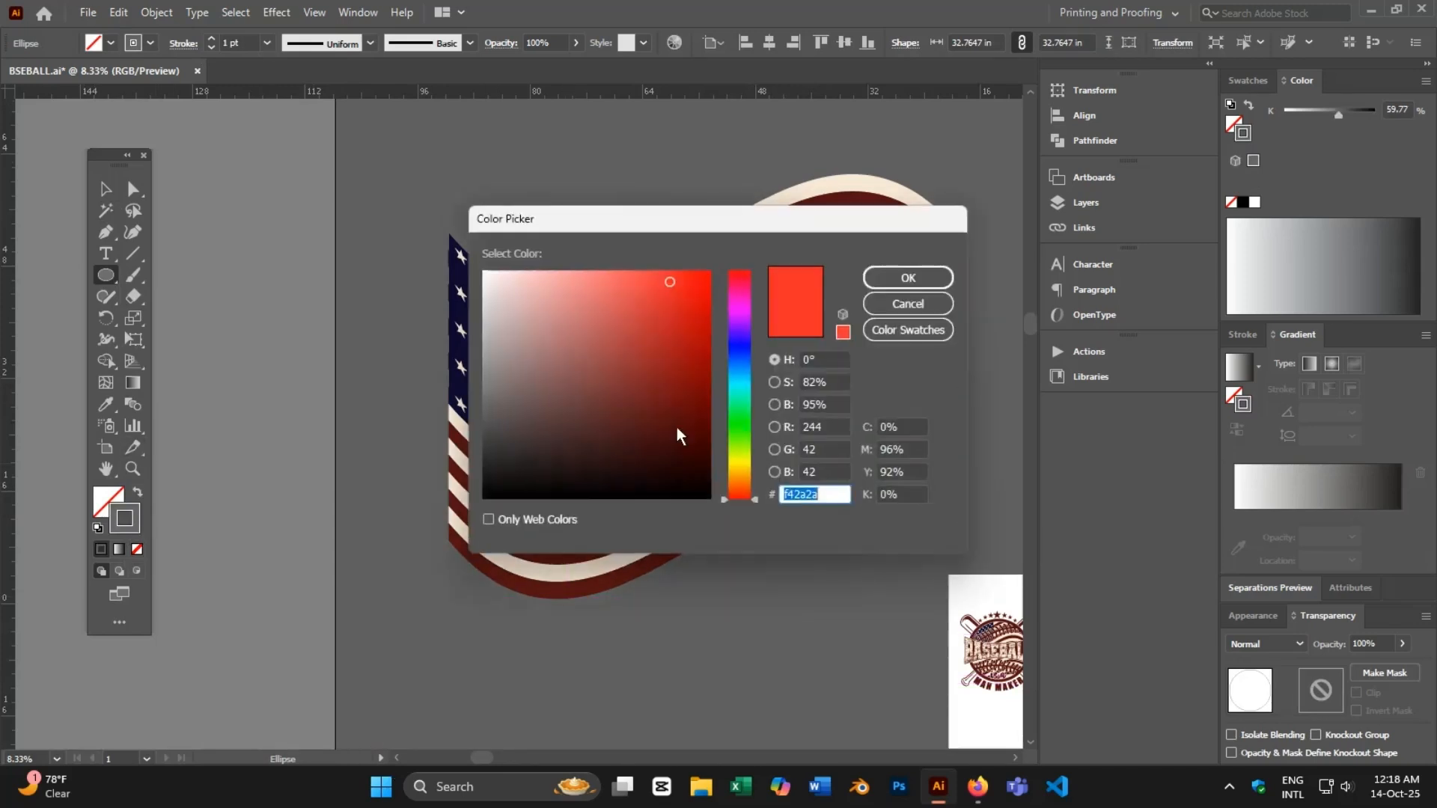
{"action": "left_click", "coordinate": [699, 285]}
{"action": "left_click", "coordinate": [910, 275]}
- Move the circle down about 0.74 in to line up vertically with the baseball's outer ring
{"action": "scroll", "coordinate": [735, 553], "scroll_direction": "up", "scroll_amount": 3}
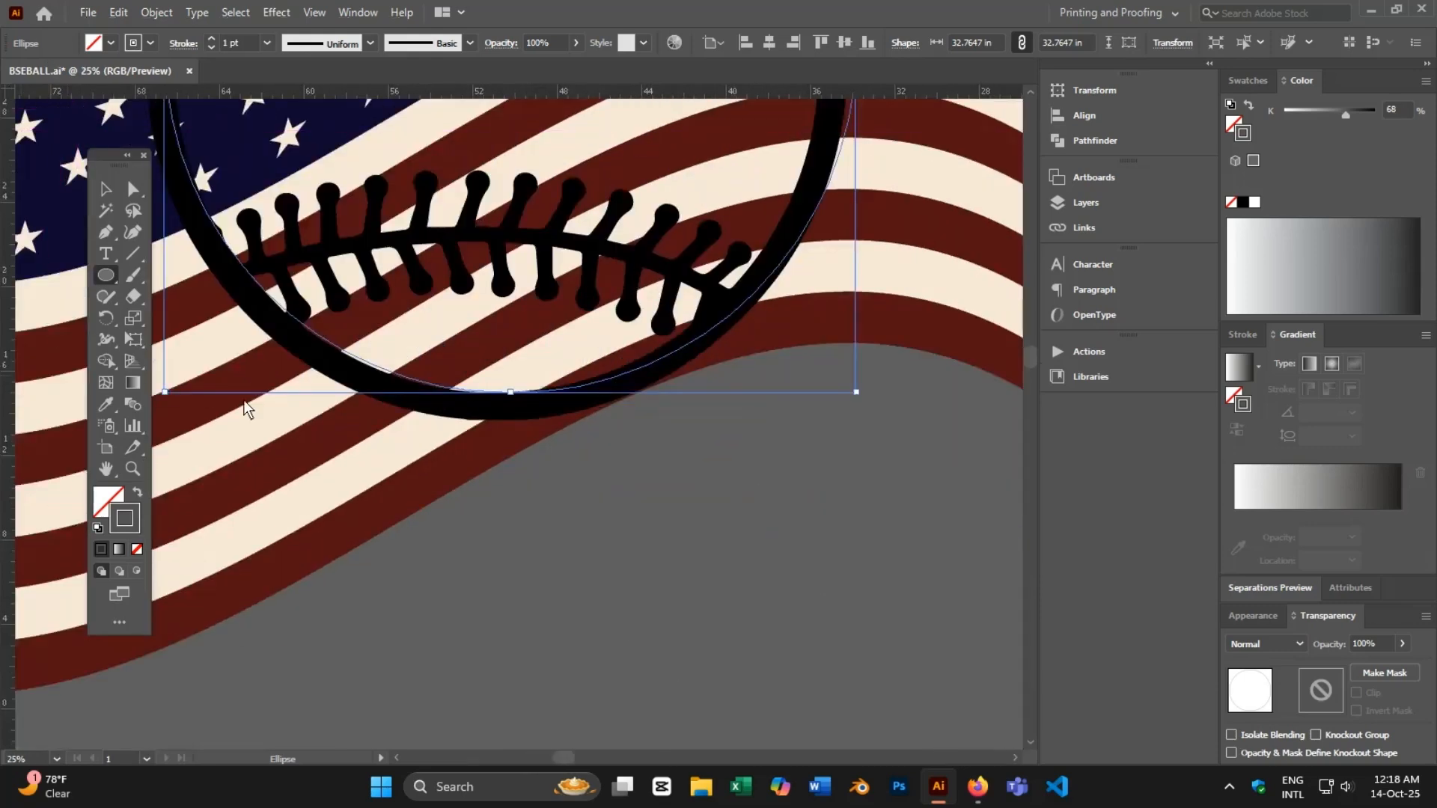
{"action": "left_click", "coordinate": [105, 189]}
{"action": "left_click", "coordinate": [462, 487]}
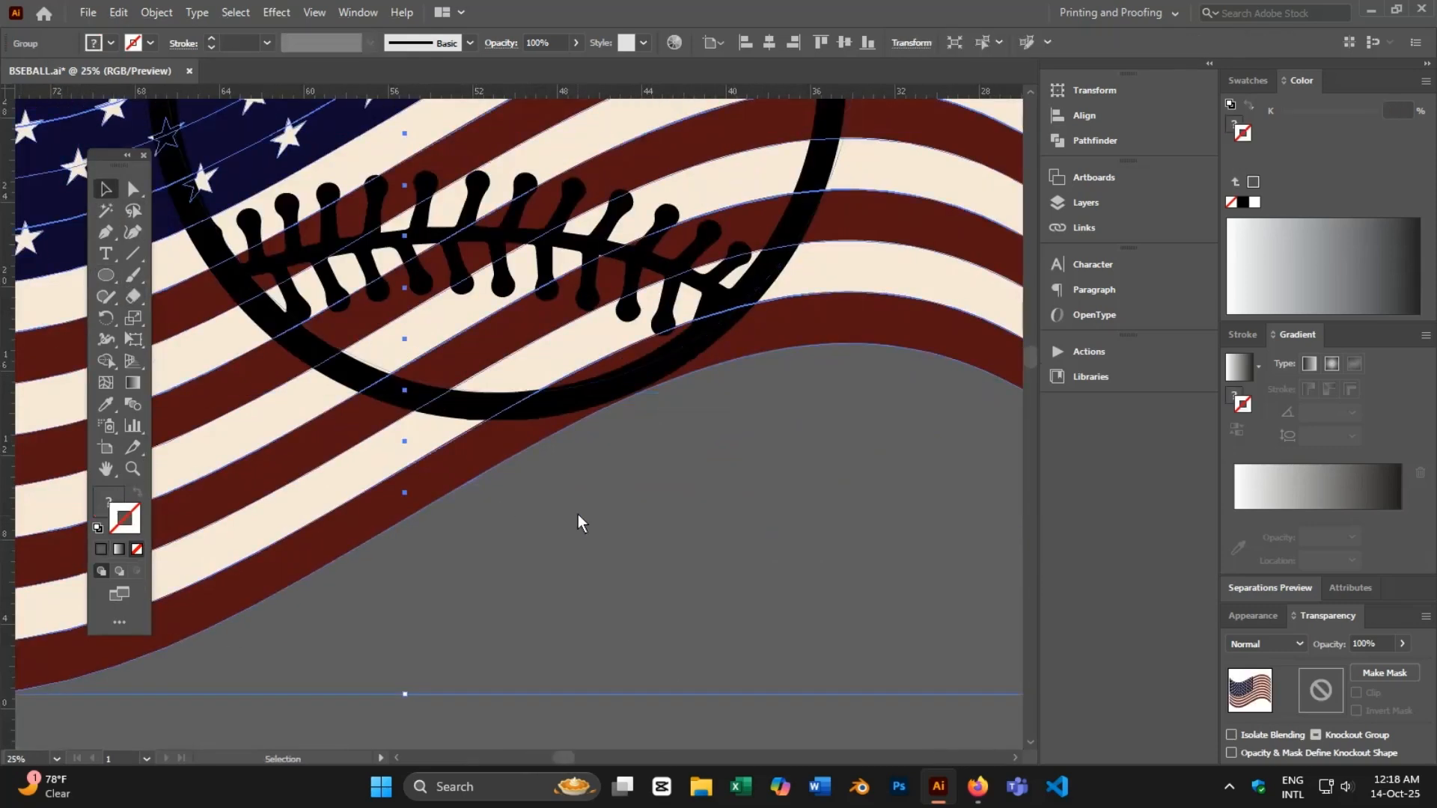
{"action": "left_click_drag", "start_coordinate": [582, 521], "coordinate": [600, 569]}
{"action": "left_click", "coordinate": [601, 569]}
{"action": "left_click", "coordinate": [374, 406]}
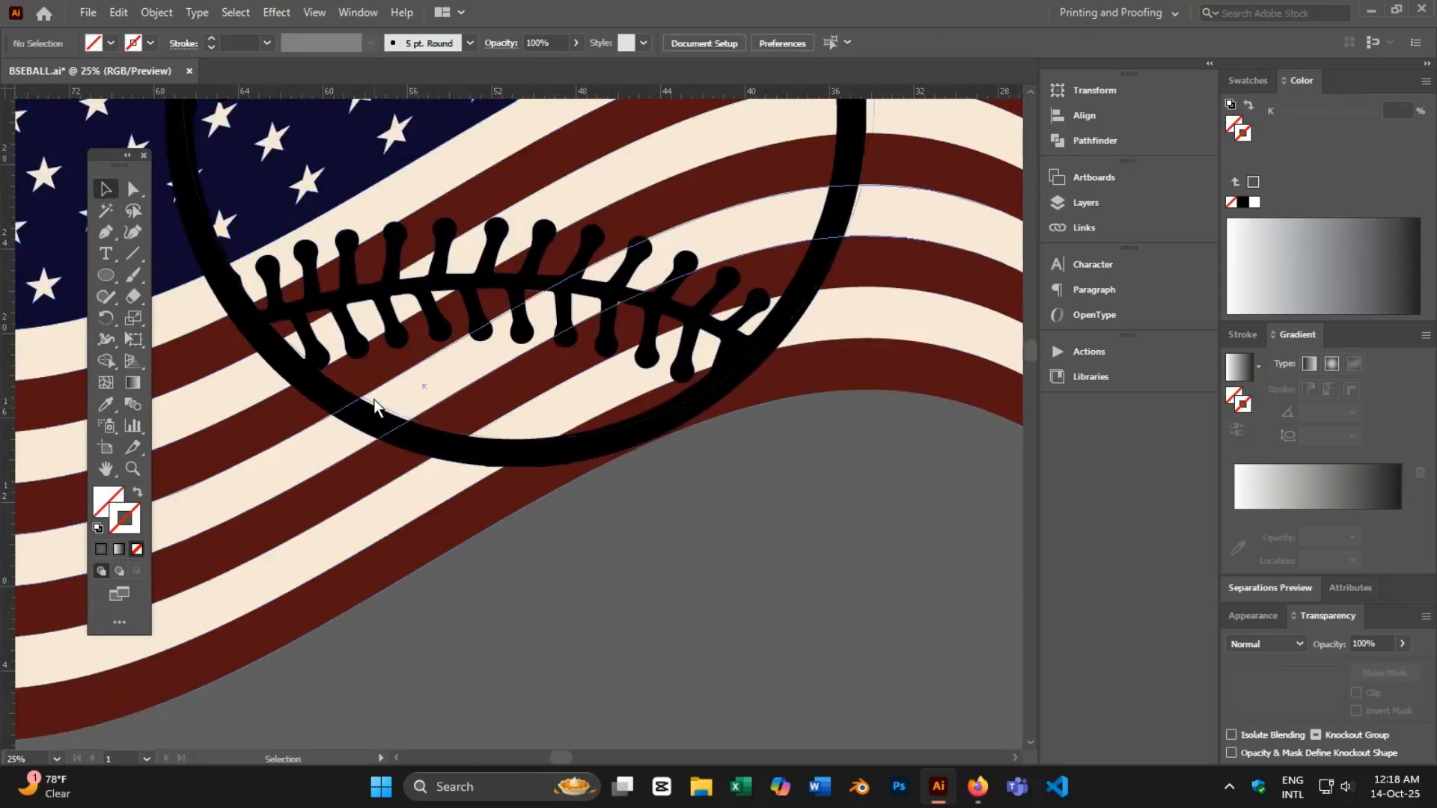
{"action": "left_click", "coordinate": [374, 404]}
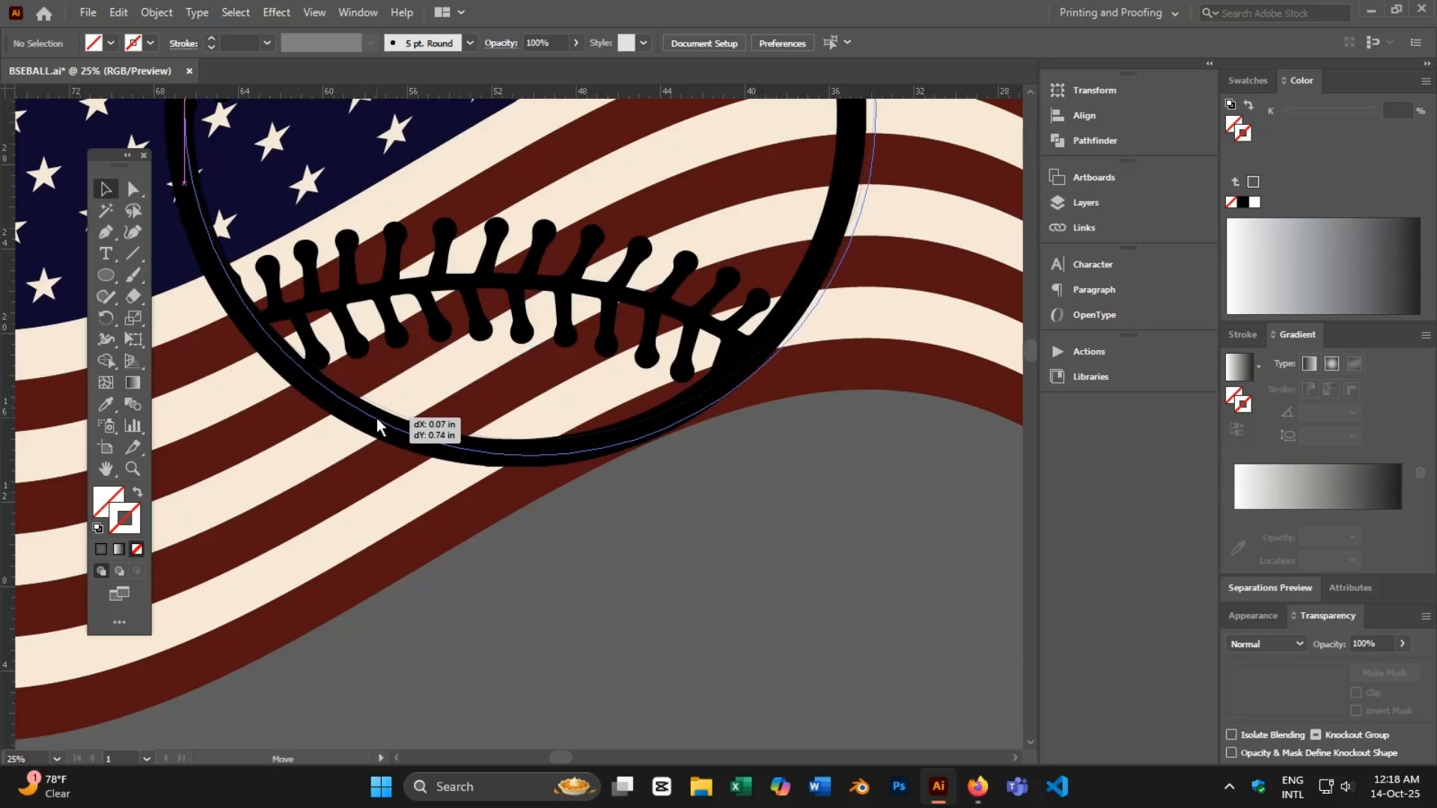
{"action": "scroll", "coordinate": [624, 522], "scroll_direction": "up", "scroll_amount": 5}
{"action": "scroll", "coordinate": [624, 523], "scroll_direction": "left", "scroll_amount": 3}
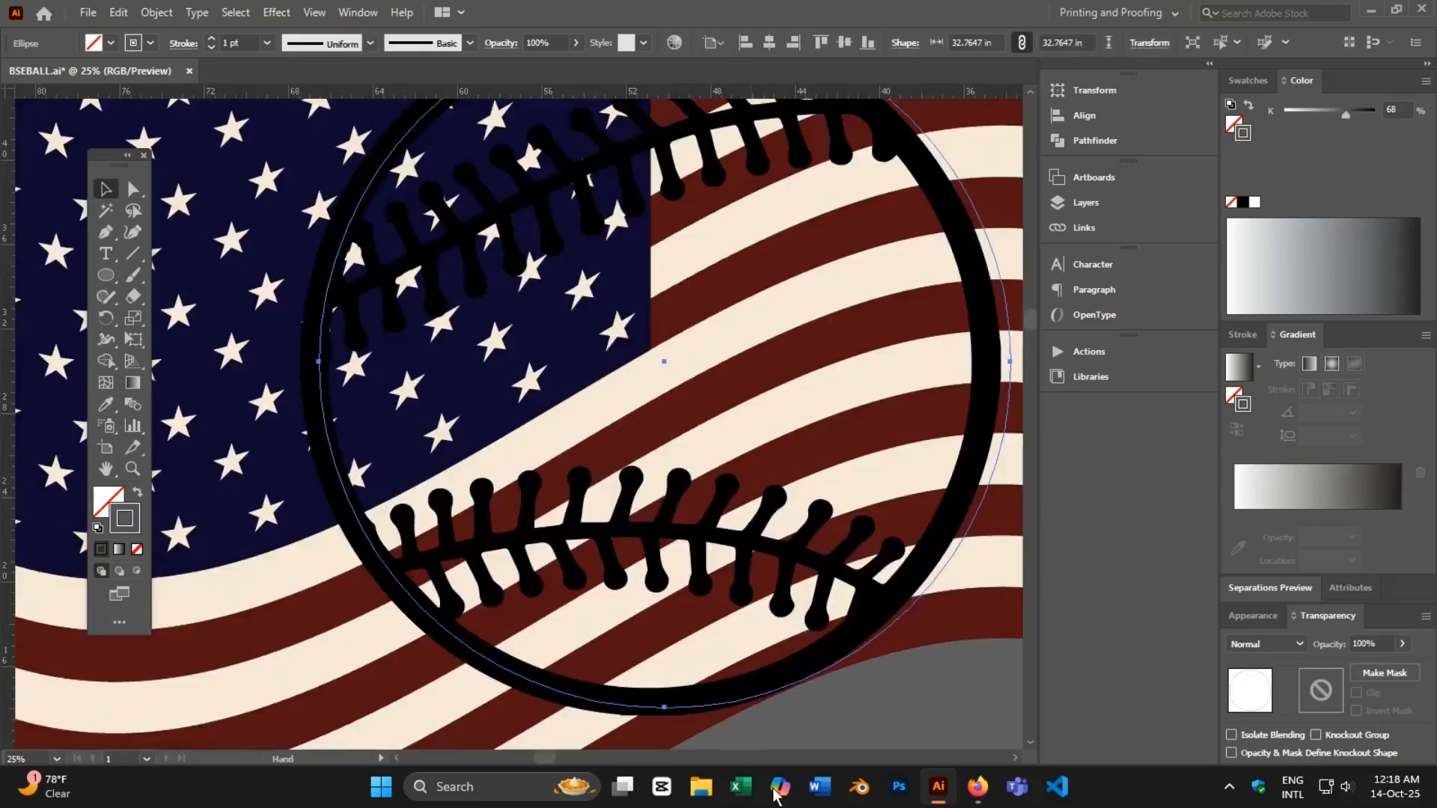
- Nudge the circle sideways until it is centred on the baseball's outer ring
{"action": "key", "text": "Left"}
{"action": "key", "text": "Left"}
{"action": "key", "text": "Left"}
{"action": "key", "text": "Left"}
{"action": "key", "text": "Left"}
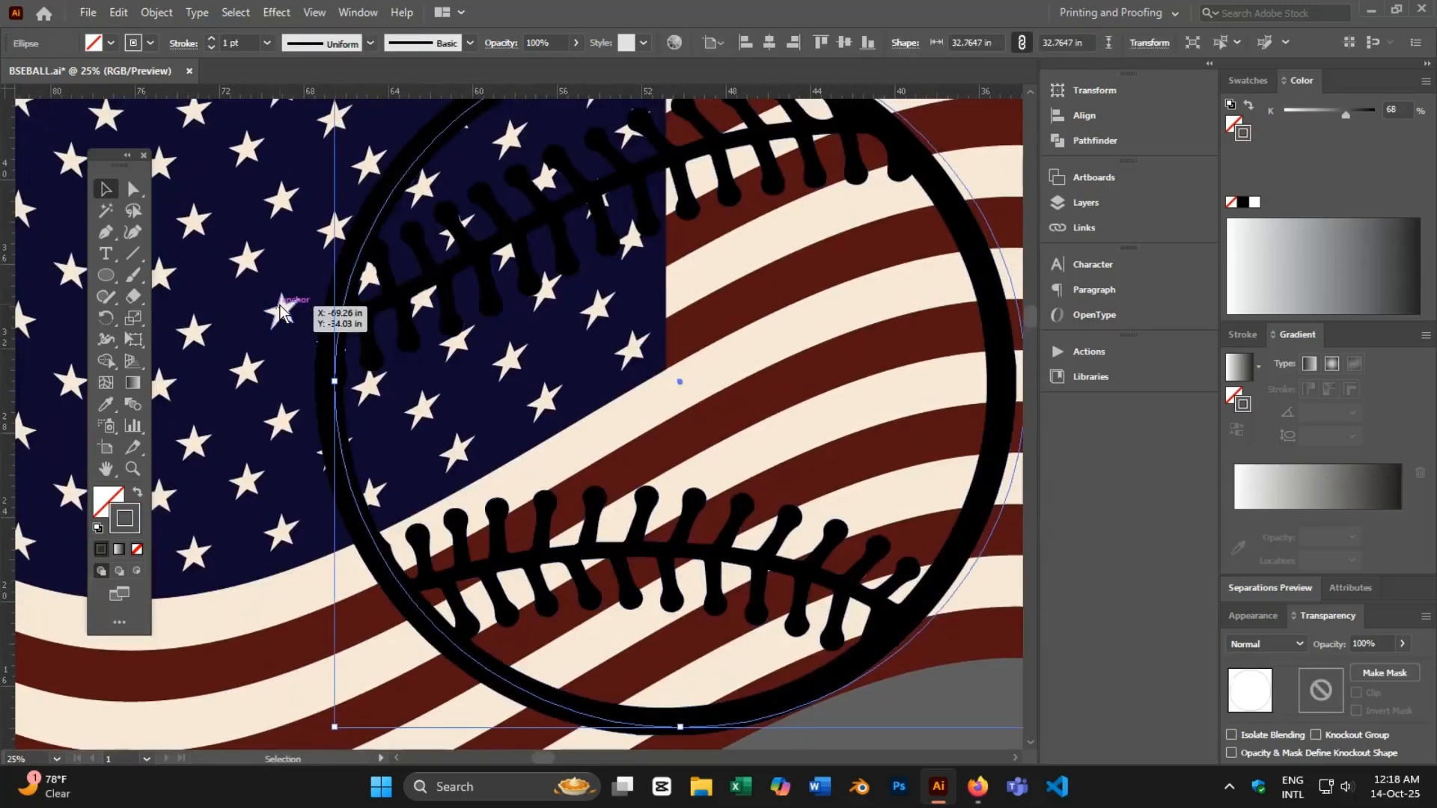
{"action": "key", "text": "Left"}
{"action": "key", "text": "Left"}
{"action": "key", "text": "Left"}
{"action": "key", "text": "Left"}
{"action": "key", "text": "Left"}
{"action": "key", "text": "Left"}
{"action": "key", "text": "Left"}
{"action": "key", "text": "Left"}
{"action": "key", "text": "Left"}
{"action": "key", "text": "Left"}
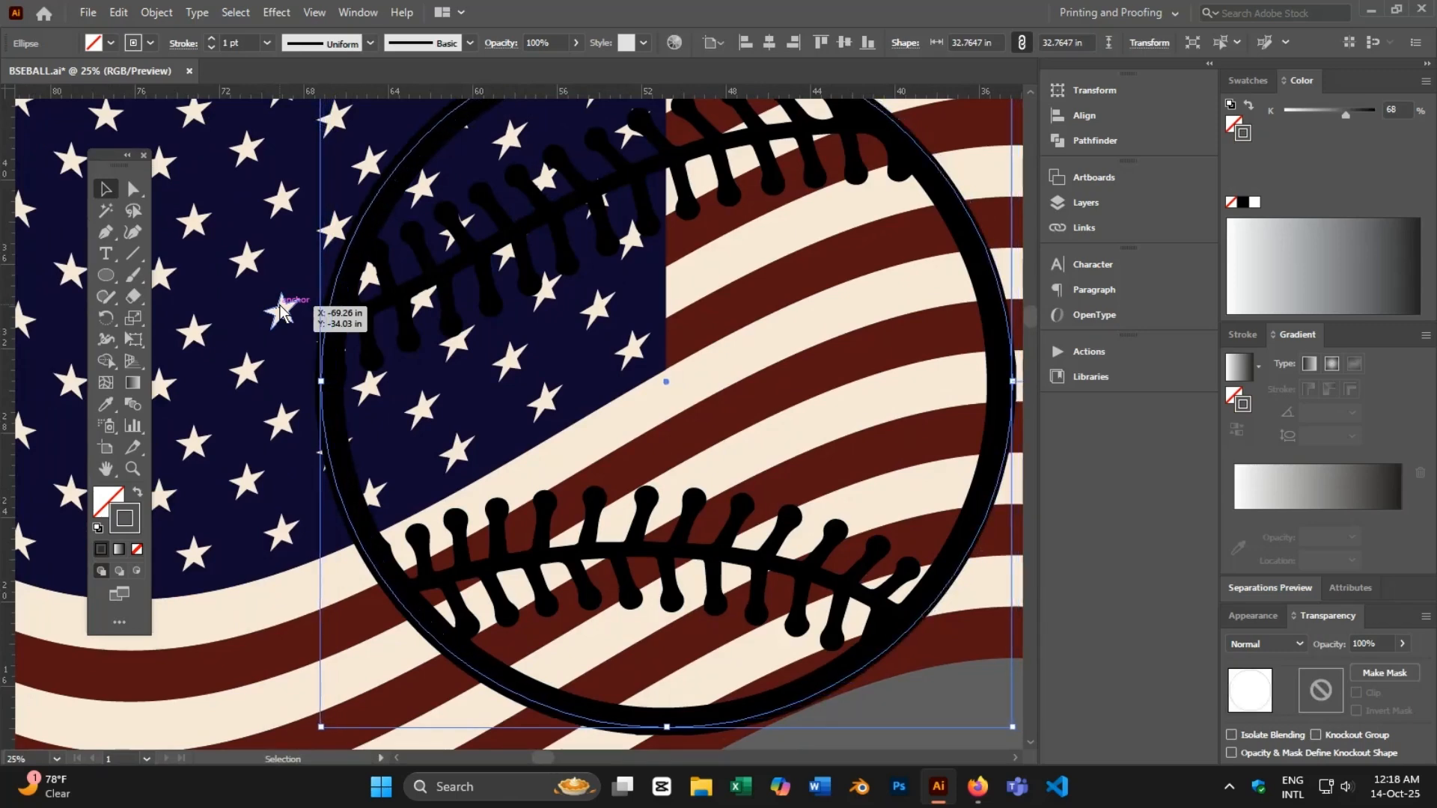
{"action": "scroll", "coordinate": [415, 483], "scroll_direction": "down", "scroll_amount": 2}
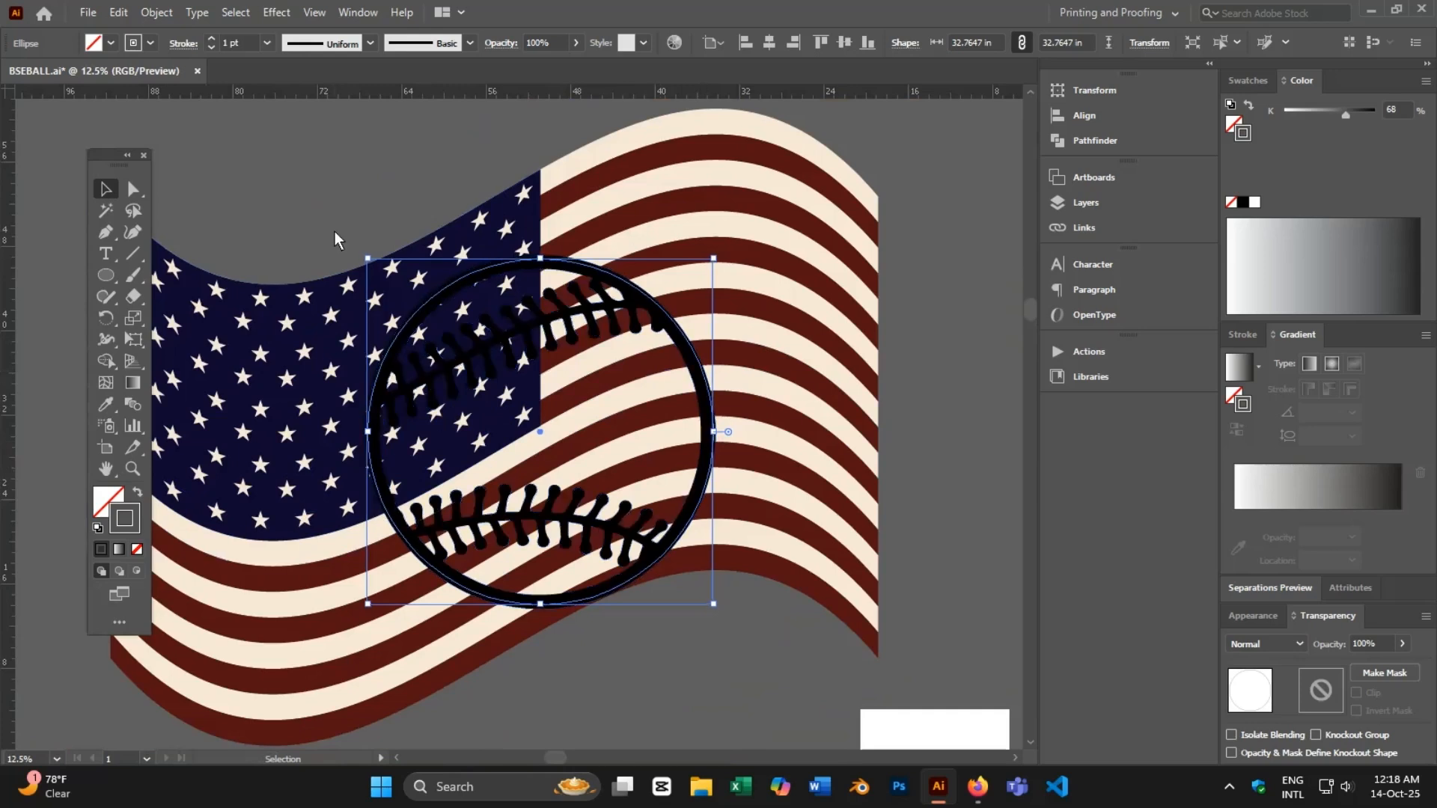
{"action": "scroll", "coordinate": [745, 234], "scroll_direction": "up", "scroll_amount": 2}
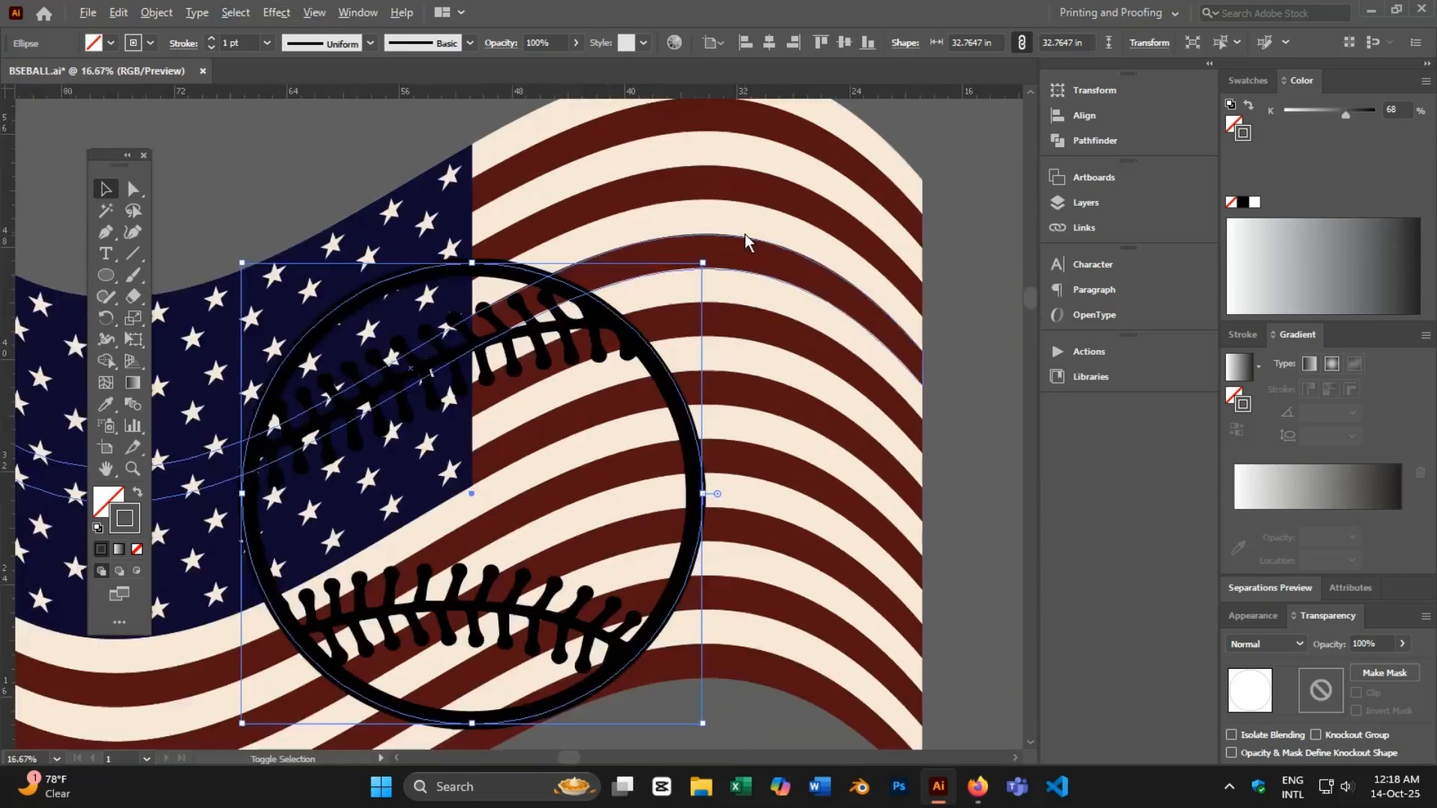
- Scale the circle down about its centre to about 32.06 in wide, inside the baseball's outer ring
{"action": "left_click_drag", "start_coordinate": [682, 275], "coordinate": [669, 282]}
{"action": "scroll", "coordinate": [669, 282], "scroll_direction": "down", "scroll_amount": 2}
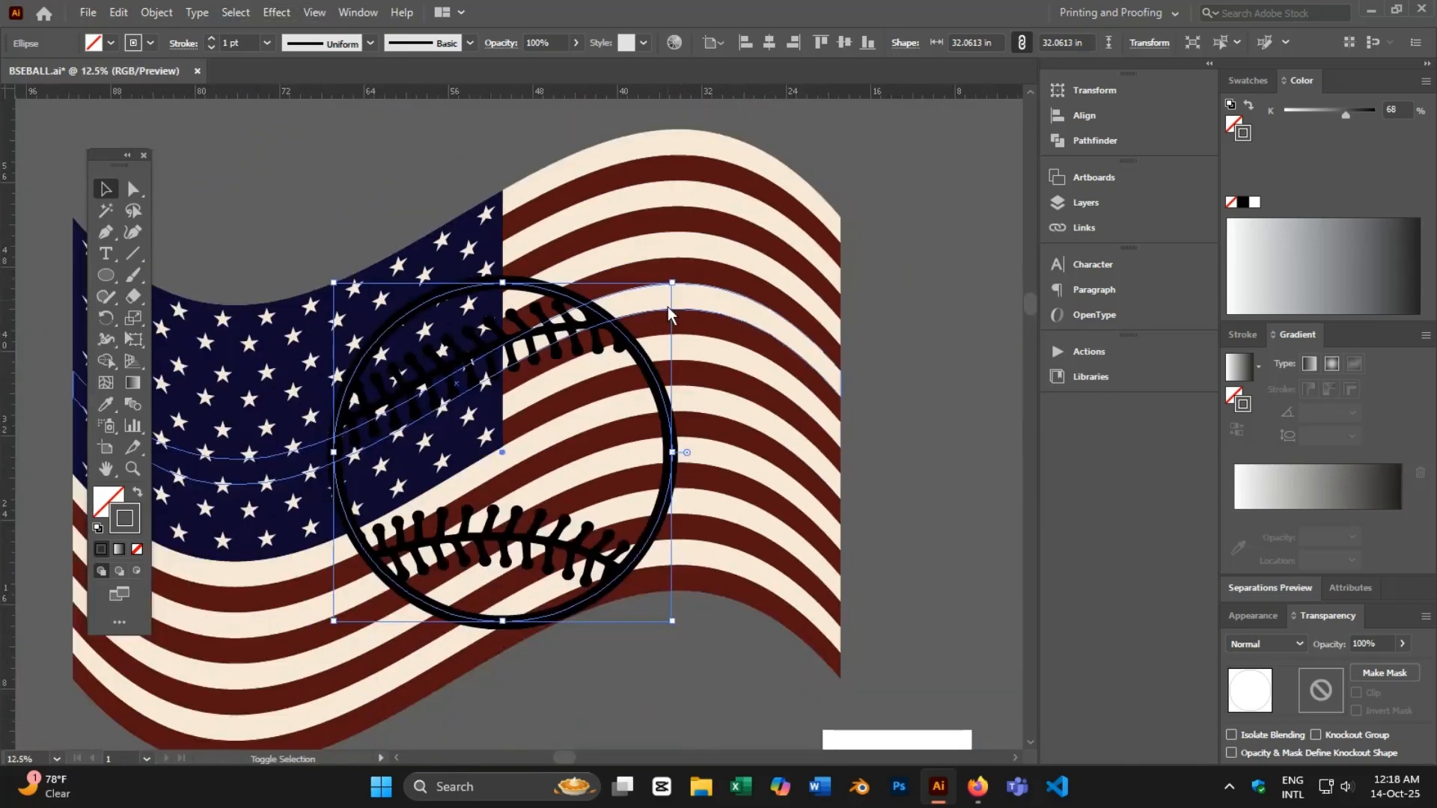
- Try clipping the waving flag to the circle with a clipping mask
{"action": "left_click", "coordinate": [648, 178], "text": "shift"}
{"action": "right_click", "coordinate": [649, 178]}
{"action": "left_click", "coordinate": [707, 344]}
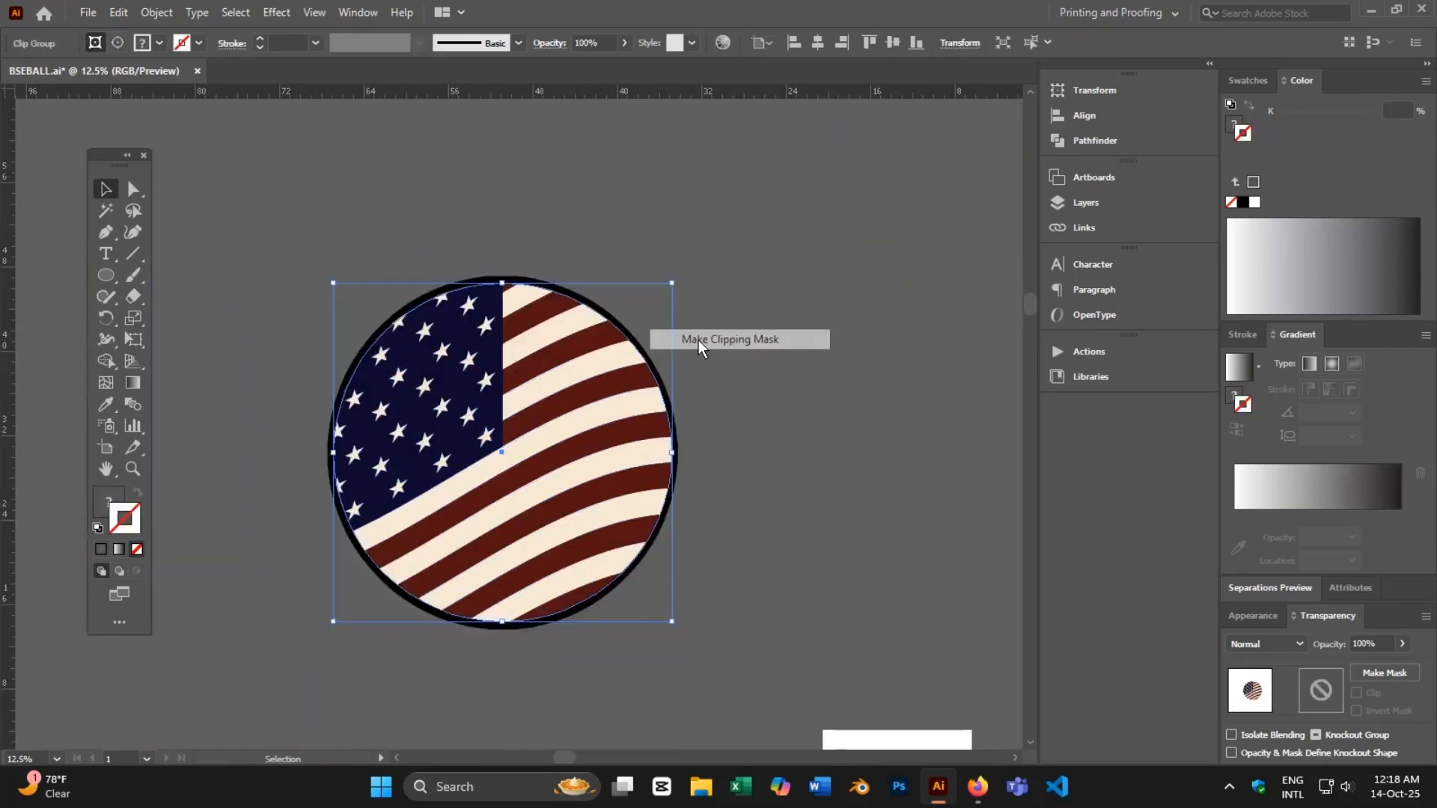
{"action": "left_click", "coordinate": [800, 333]}
{"action": "scroll", "coordinate": [798, 311], "scroll_direction": "down", "scroll_amount": 1}
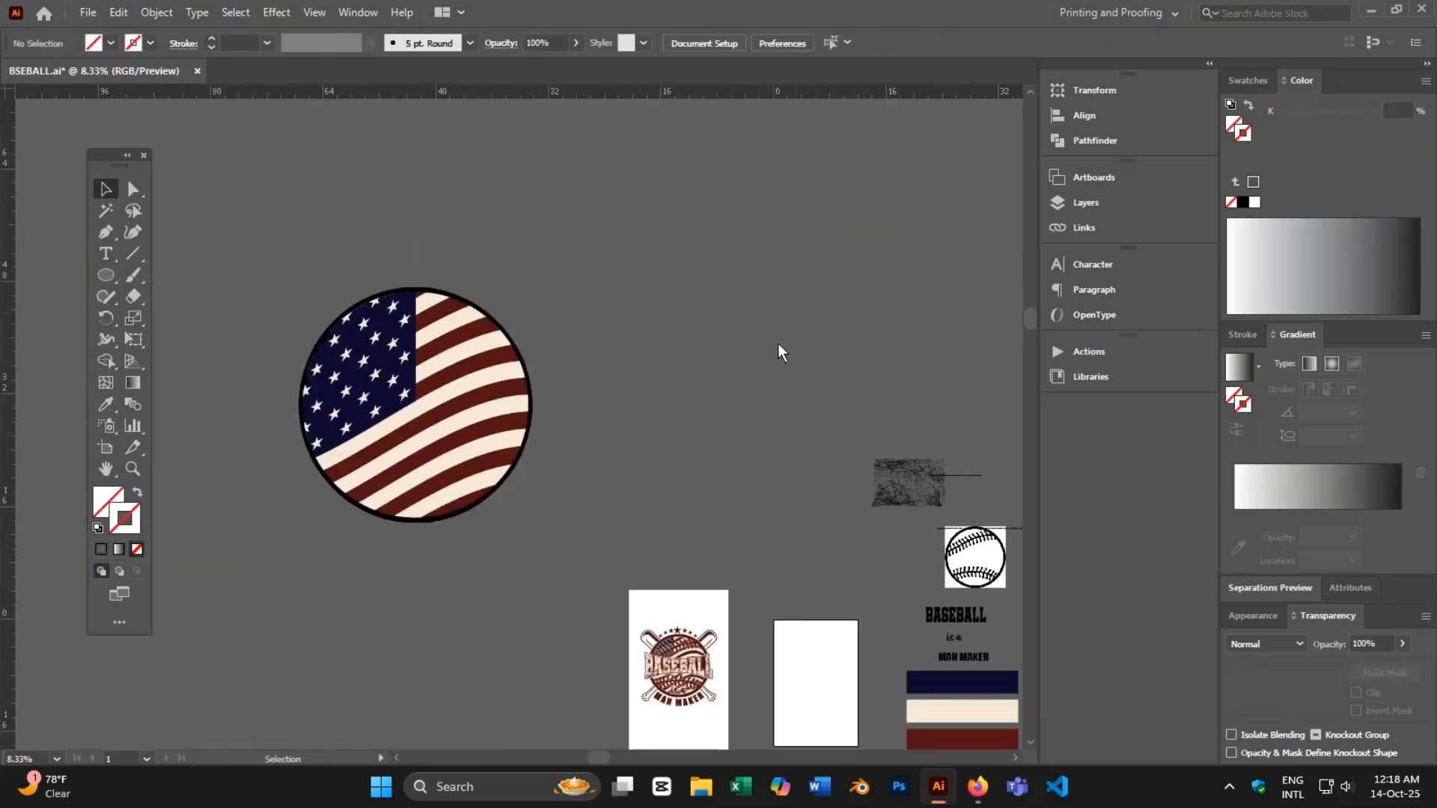
- Undo the clipping mask on the waving flag and clear the selection
{"action": "left_click_drag", "start_coordinate": [715, 466], "coordinate": [891, 438]}
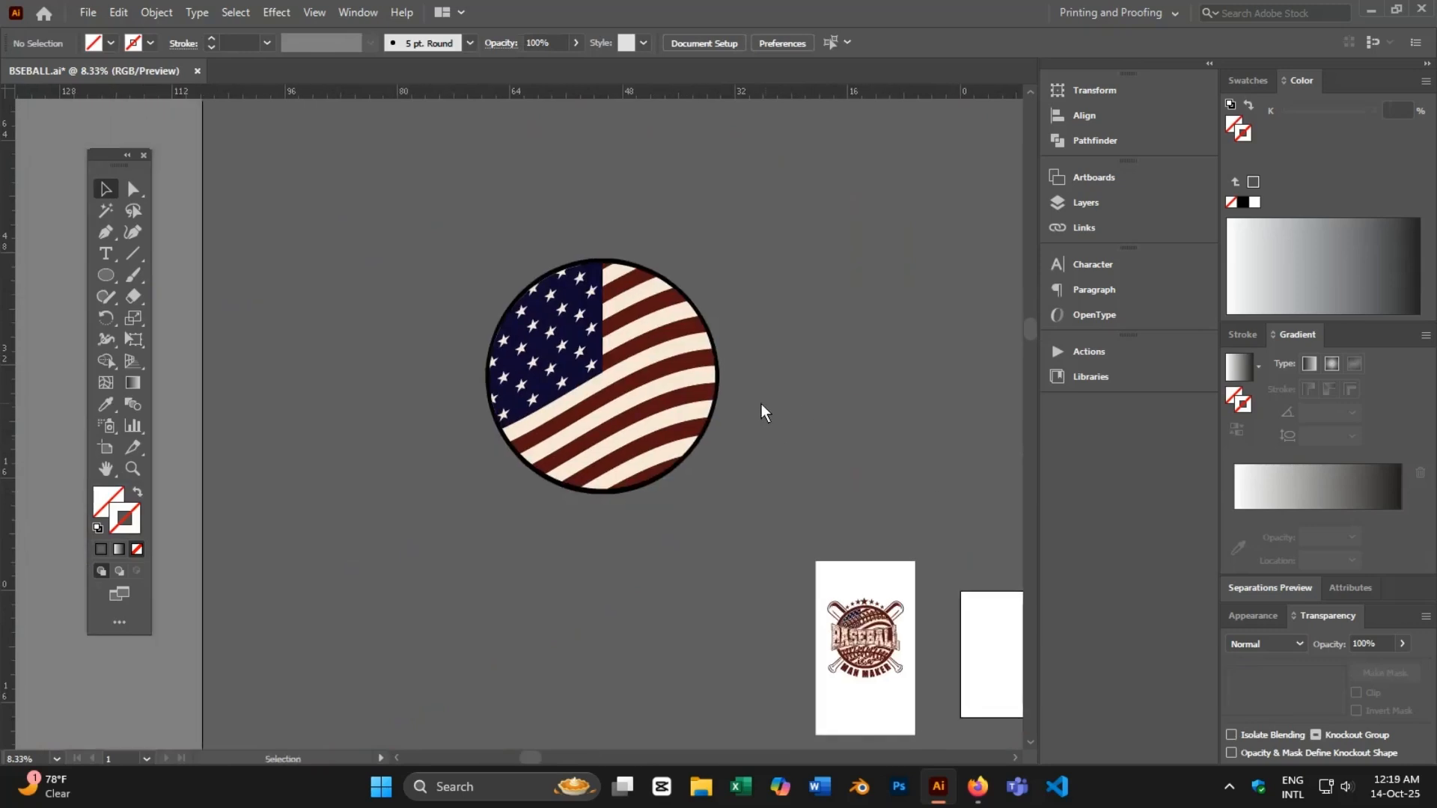
{"action": "scroll", "coordinate": [667, 412], "scroll_direction": "down", "scroll_amount": 3}
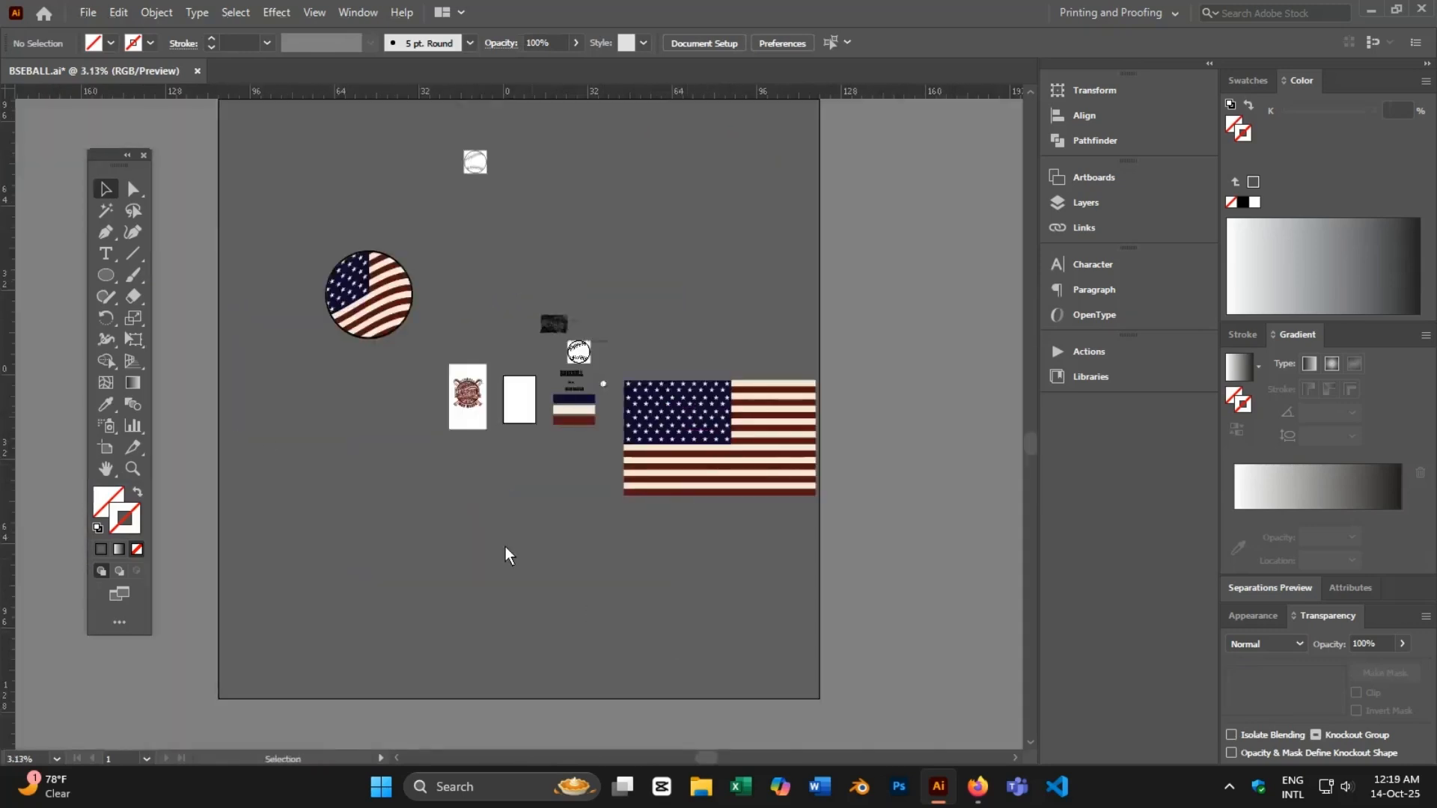
{"action": "scroll", "coordinate": [521, 298], "scroll_direction": "up", "scroll_amount": 1}
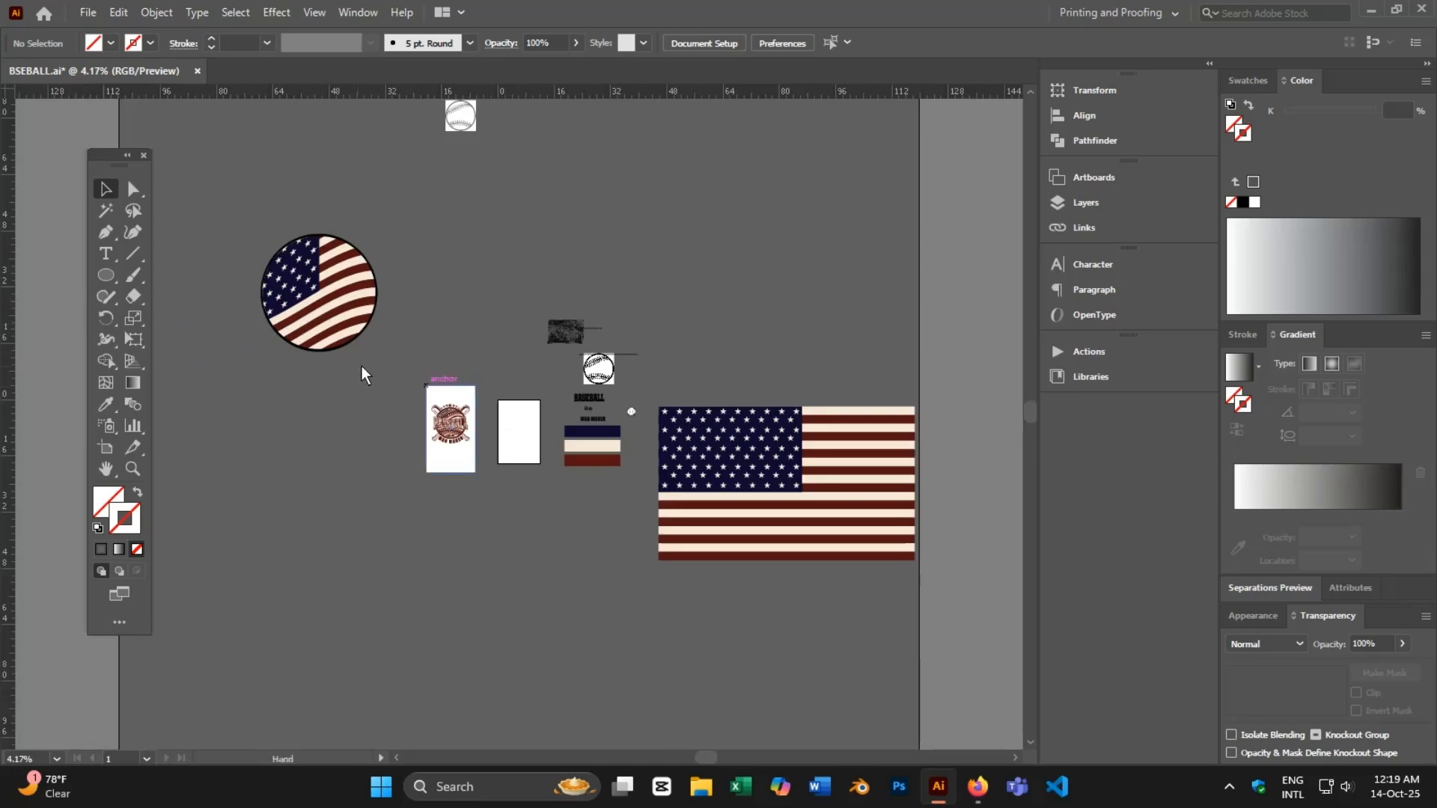
{"action": "left_click_drag", "start_coordinate": [401, 378], "coordinate": [494, 382]}
{"action": "key", "text": "ctrl+z"}
{"action": "left_click", "coordinate": [409, 453]}
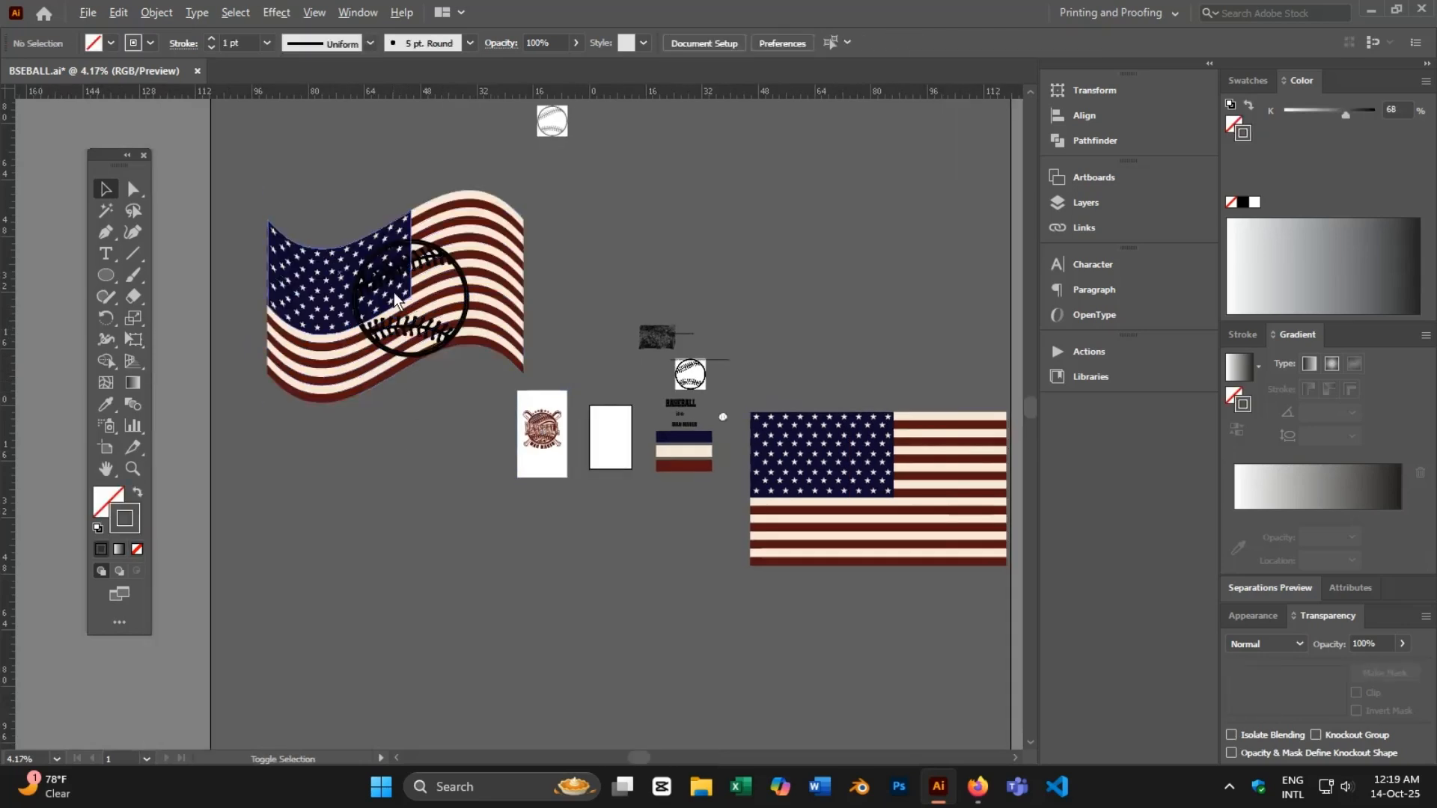
- Apply a horizontal Flag warp with a 20% bend to the waving American flag
{"action": "scroll", "coordinate": [394, 292], "scroll_direction": "up", "scroll_amount": 1}
{"action": "left_click_drag", "start_coordinate": [425, 487], "coordinate": [624, 524]}
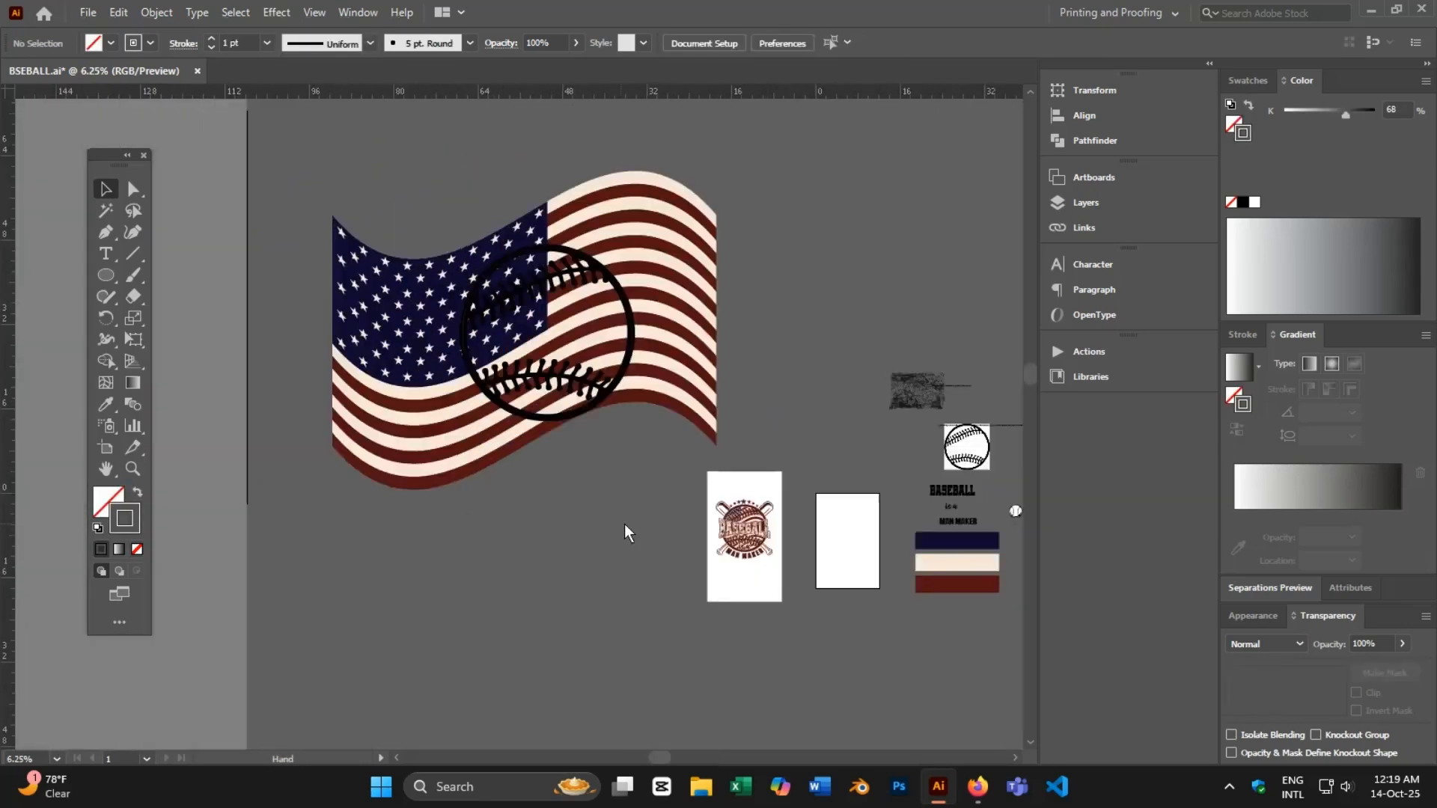
{"action": "left_click", "coordinate": [362, 381]}
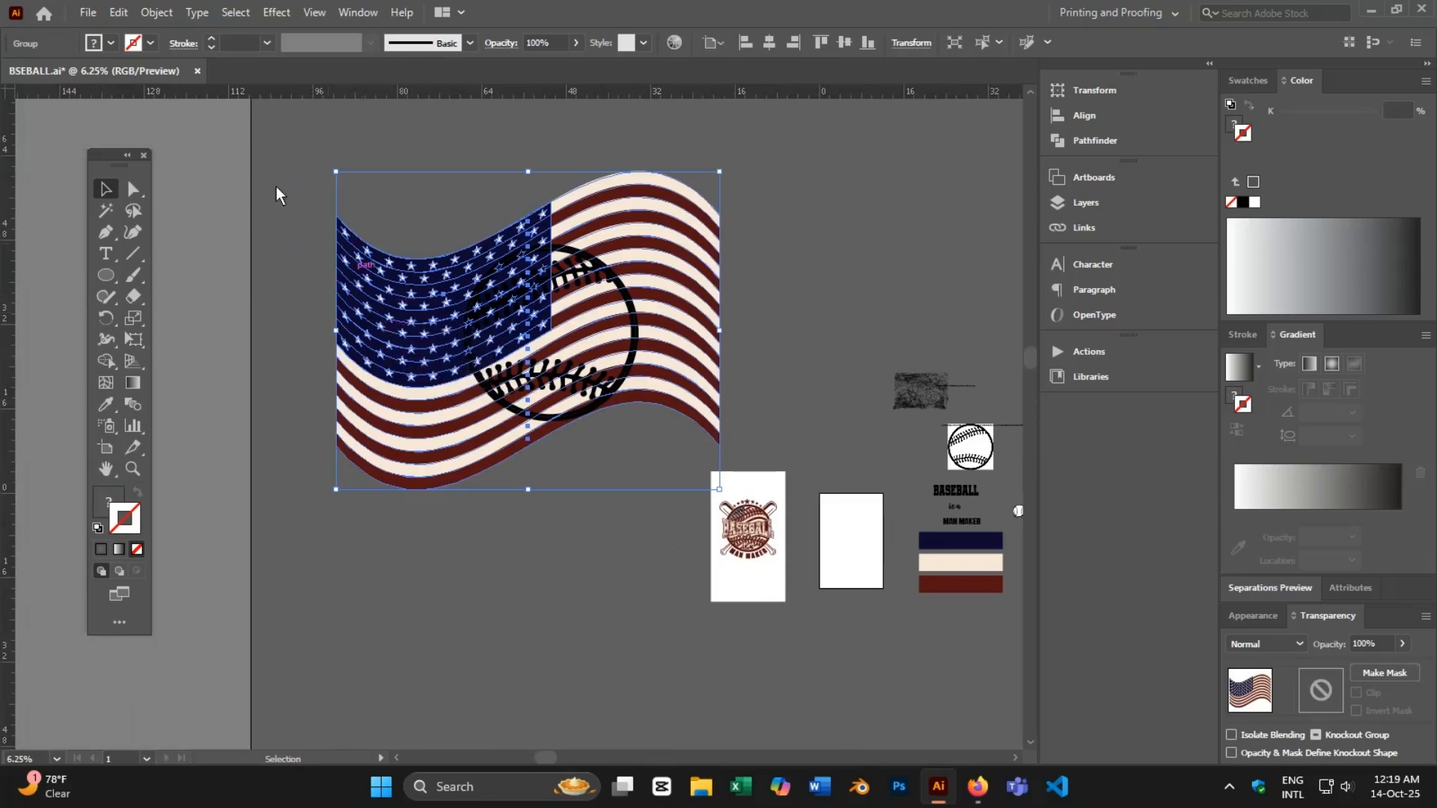
{"action": "left_click", "coordinate": [277, 13]}
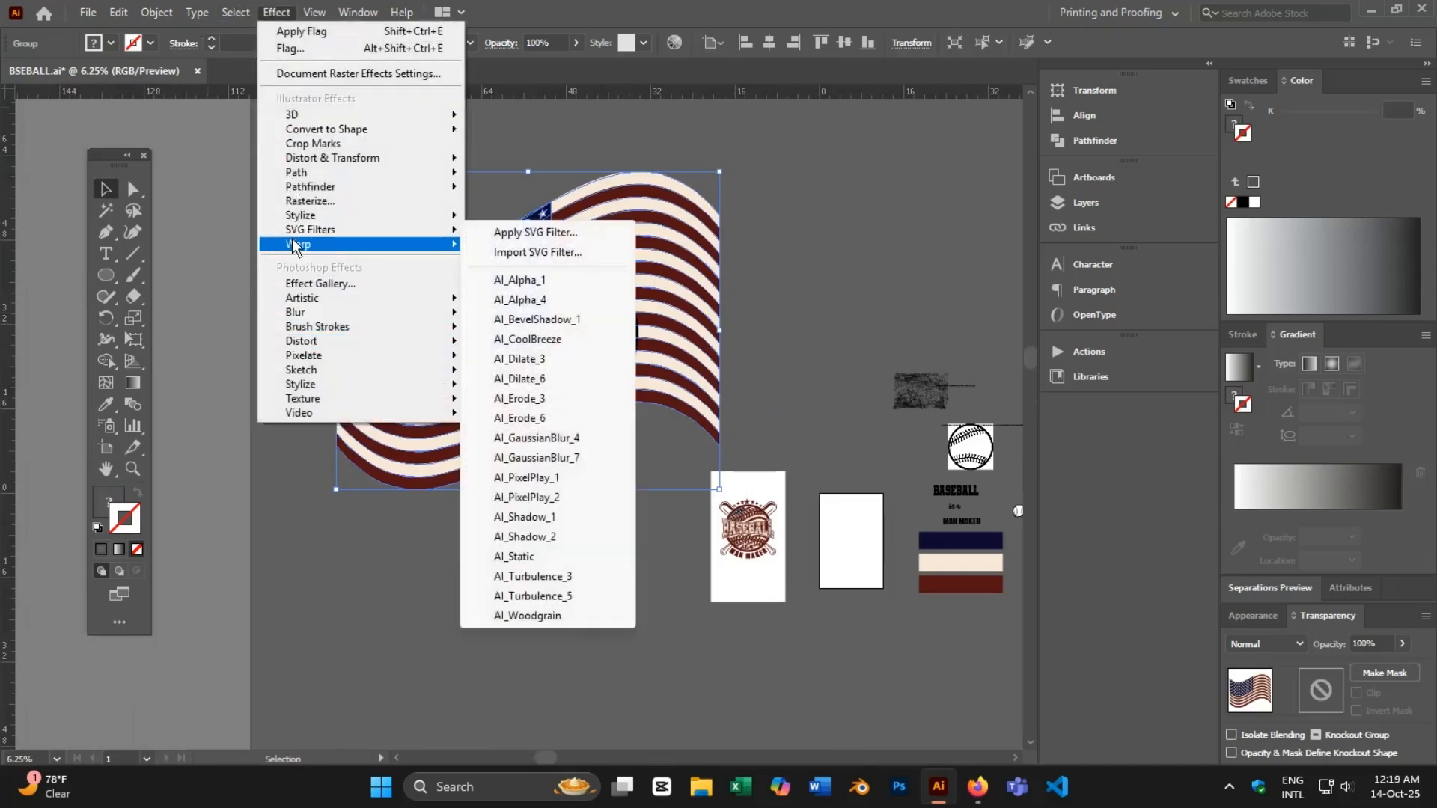
{"action": "mouse_move", "coordinate": [294, 244]}
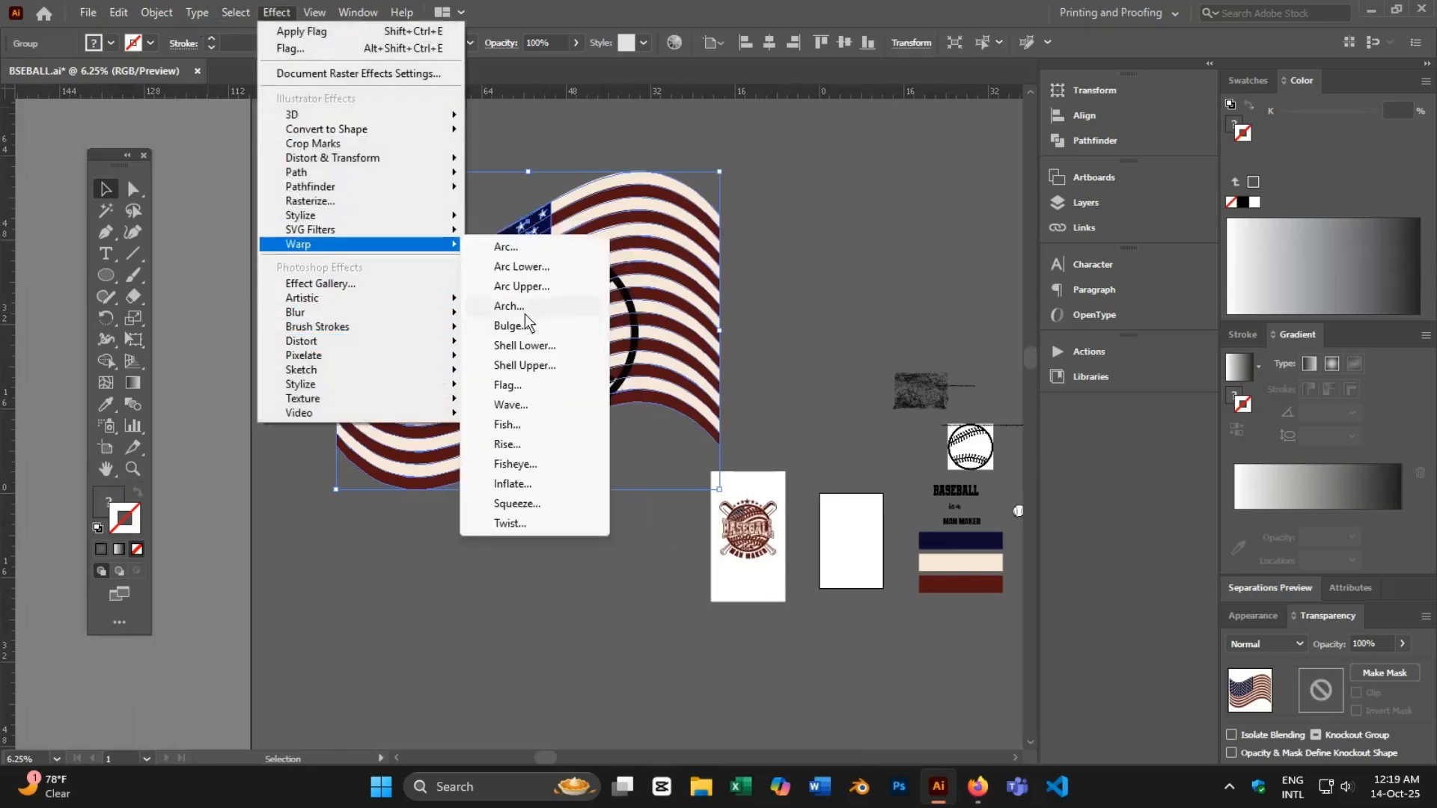
{"action": "left_click", "coordinate": [513, 386]}
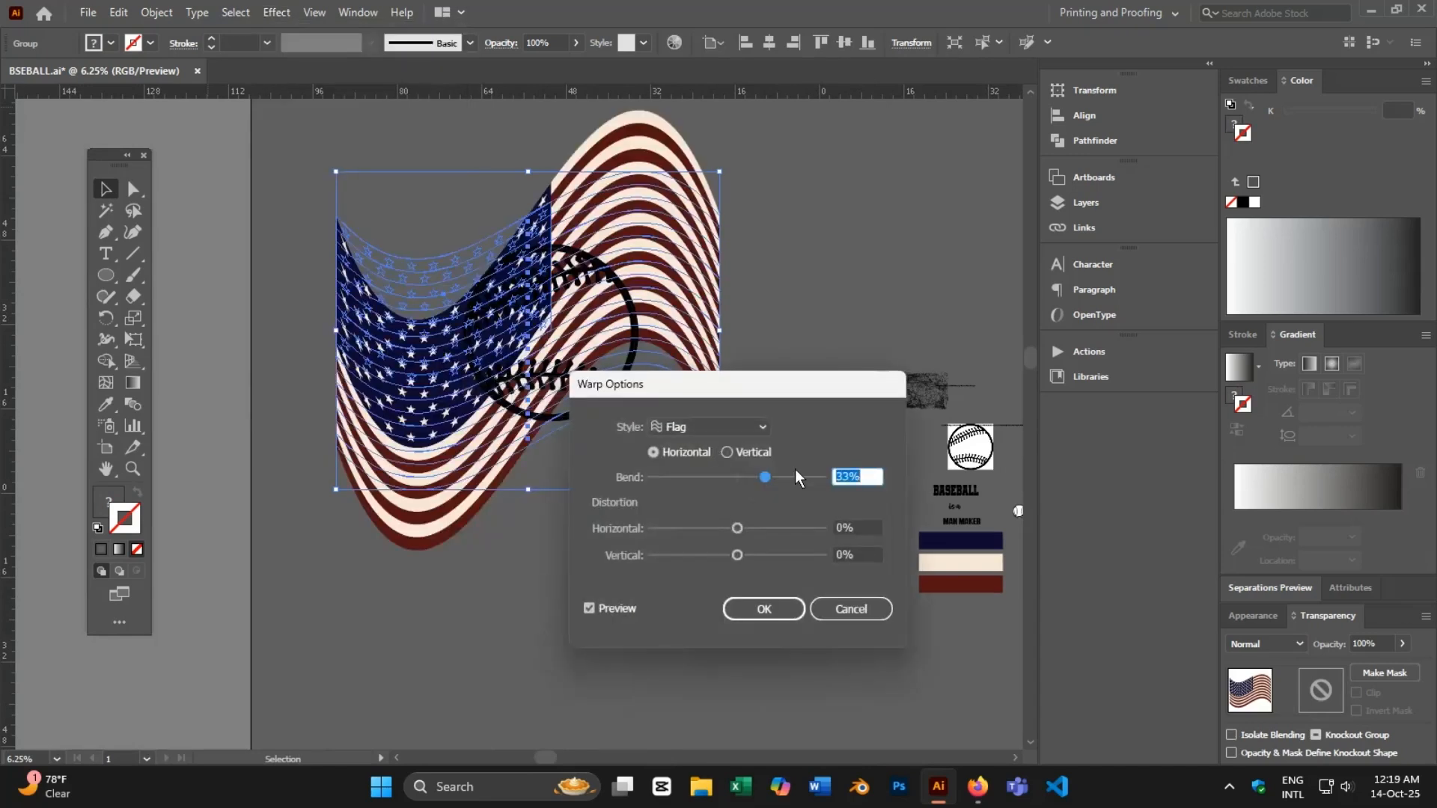
{"action": "left_click_drag", "start_coordinate": [769, 478], "coordinate": [752, 478]}
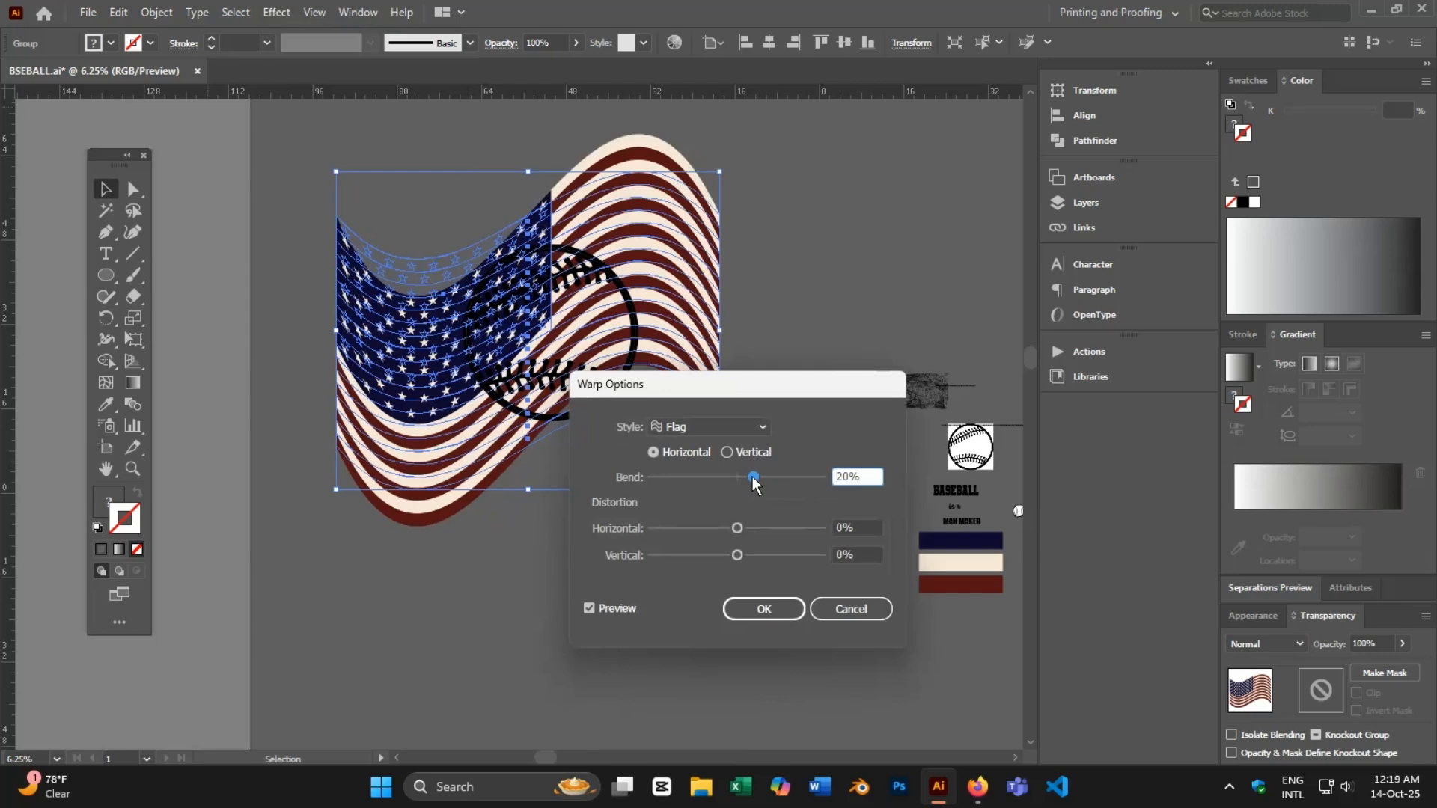
{"action": "left_click", "coordinate": [756, 610]}
- Expand the warped flag's appearance and deselect it
{"action": "left_click", "coordinate": [156, 12]}
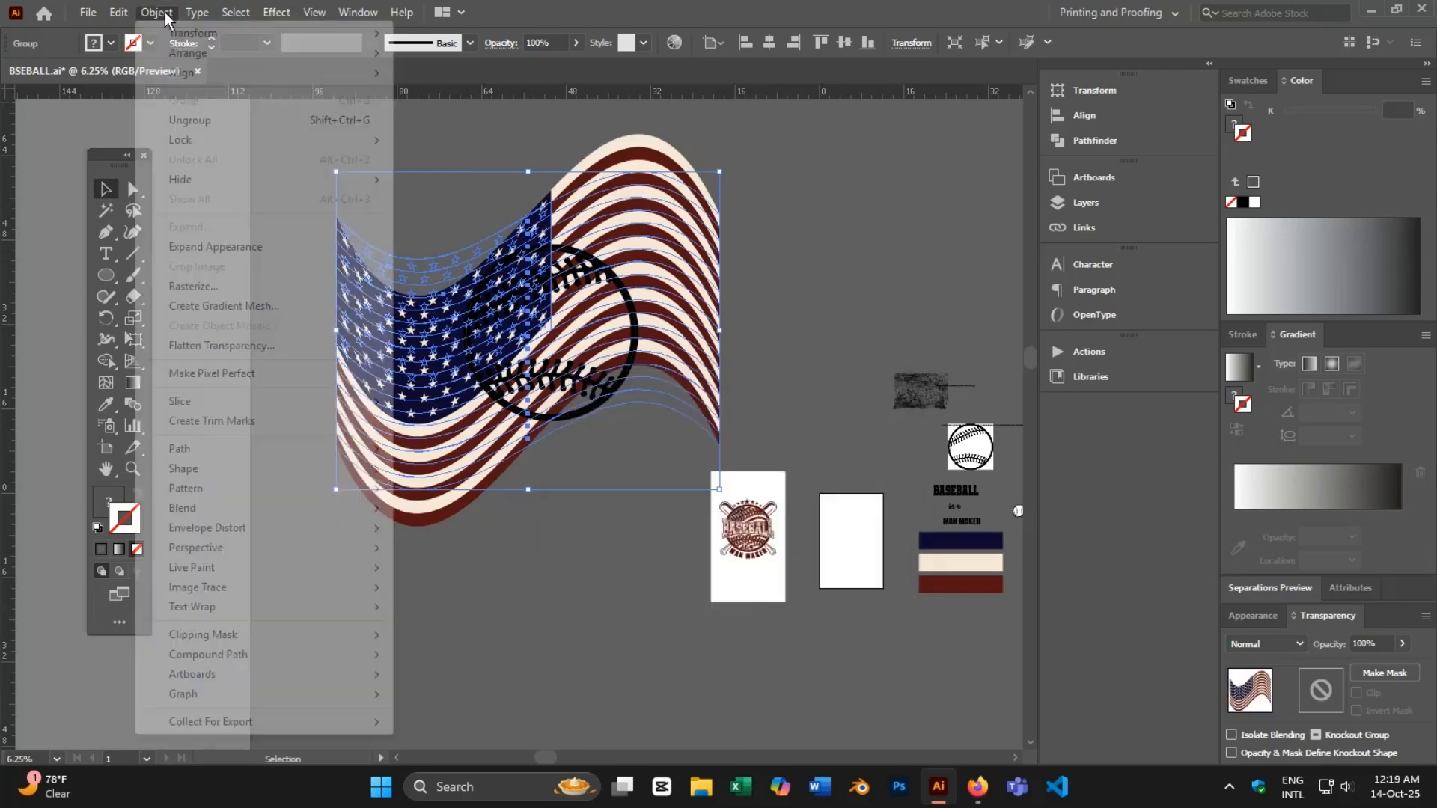
{"action": "left_click", "coordinate": [202, 247]}
{"action": "left_click", "coordinate": [568, 455]}
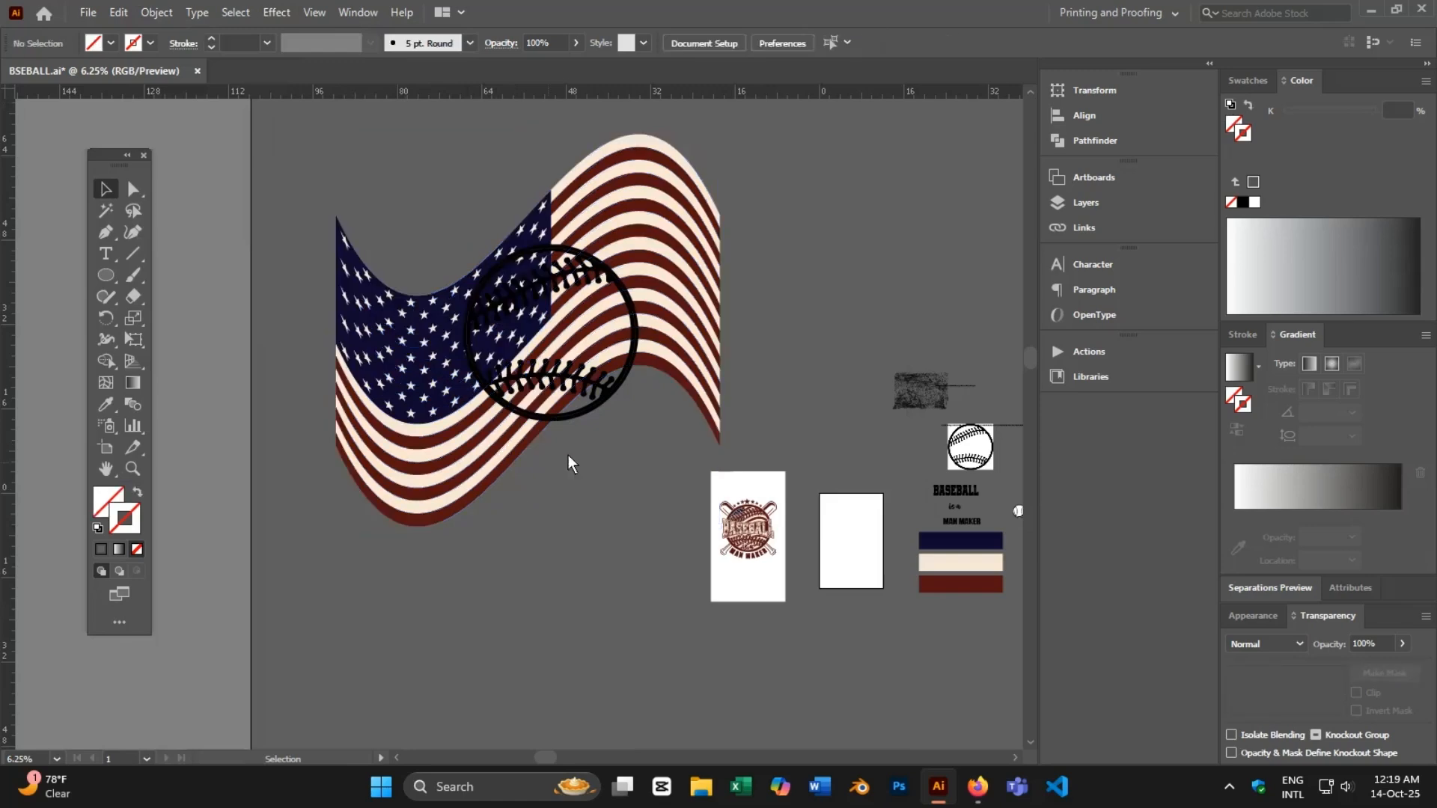
- Scale the baseball linework and its circle down together about their centre until the circle is about 25.49 in wide
{"action": "scroll", "coordinate": [614, 259], "scroll_direction": "up", "scroll_amount": 1}
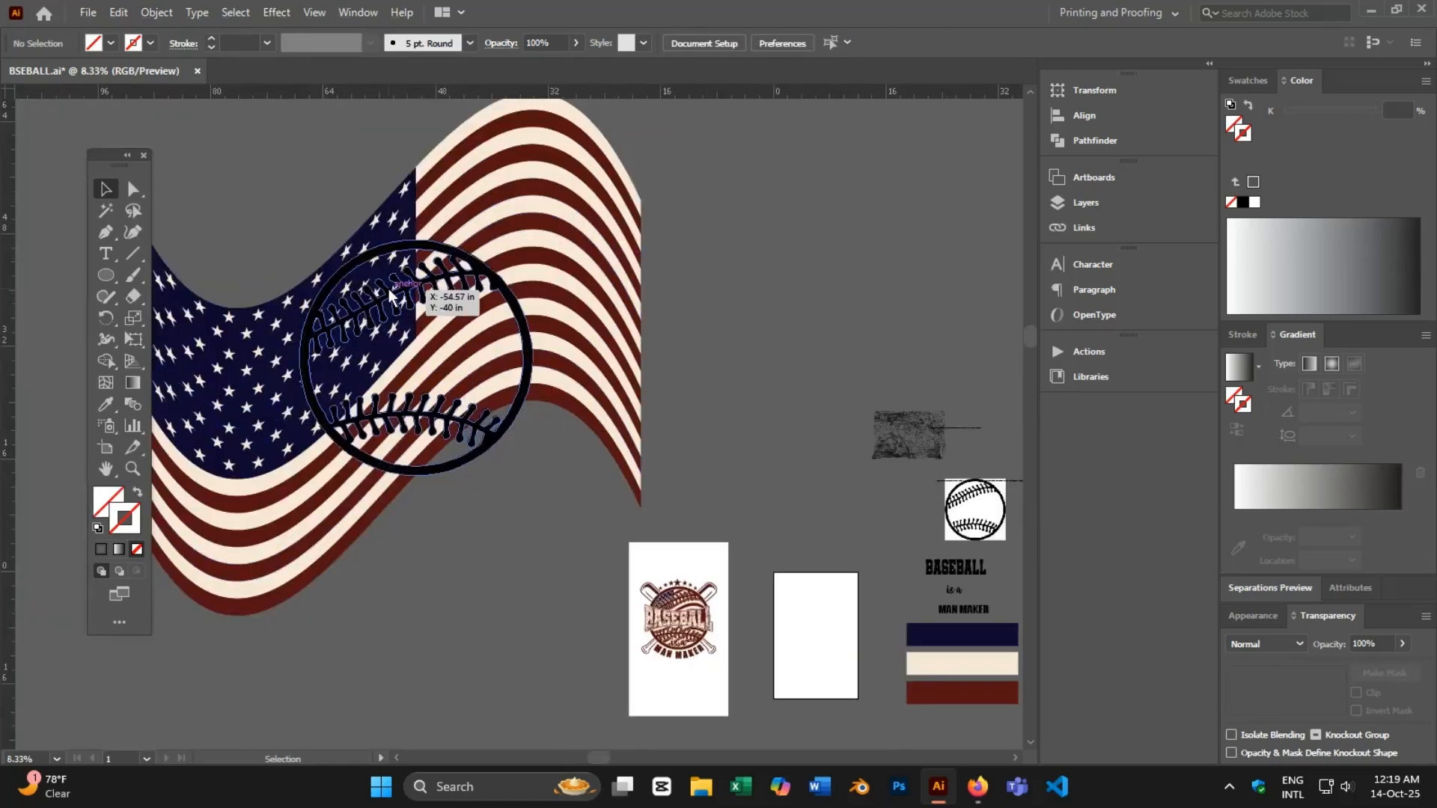
{"action": "scroll", "coordinate": [313, 281], "scroll_direction": "up", "scroll_amount": 5}
{"action": "left_click", "coordinate": [391, 340]}
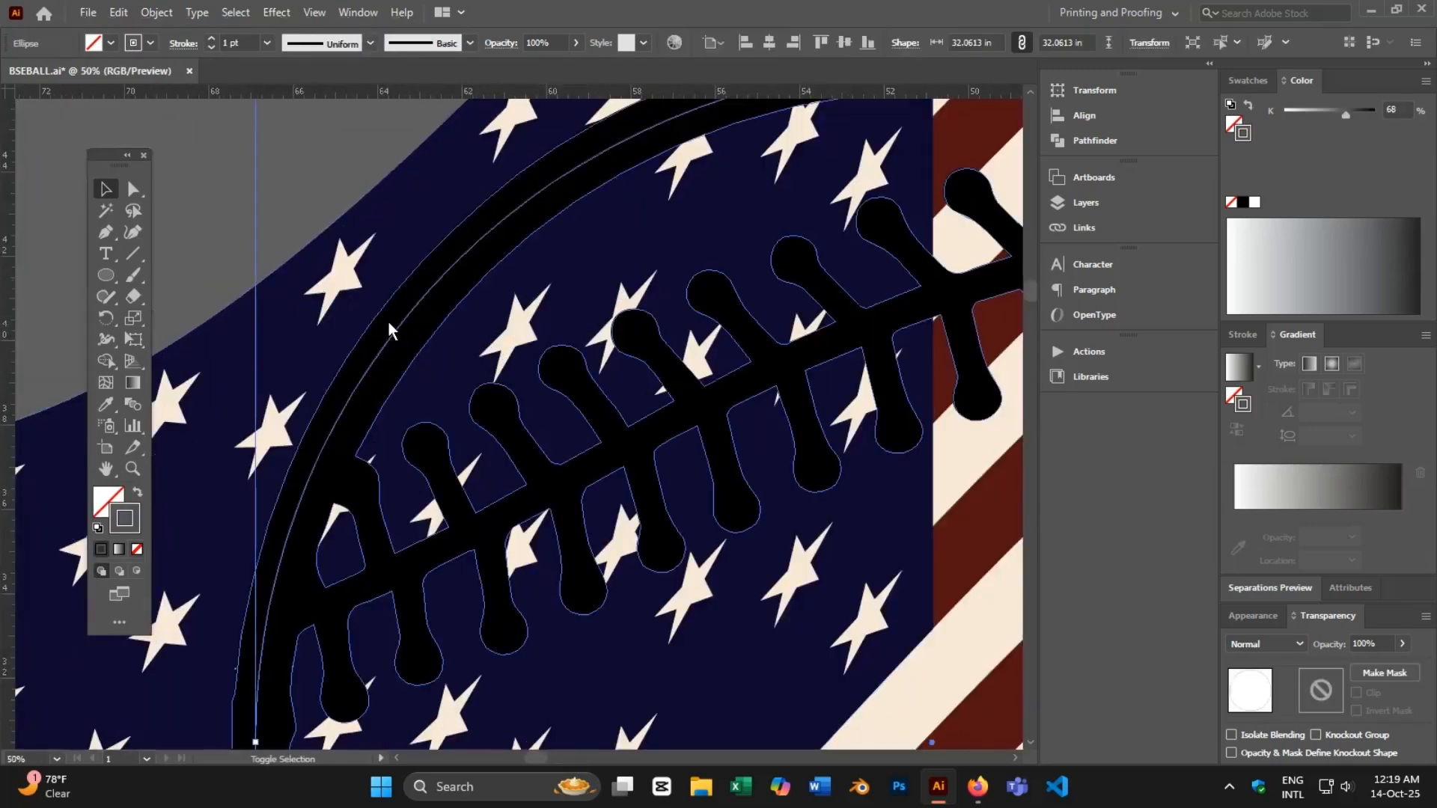
{"action": "scroll", "coordinate": [386, 317], "scroll_direction": "down", "scroll_amount": 4}
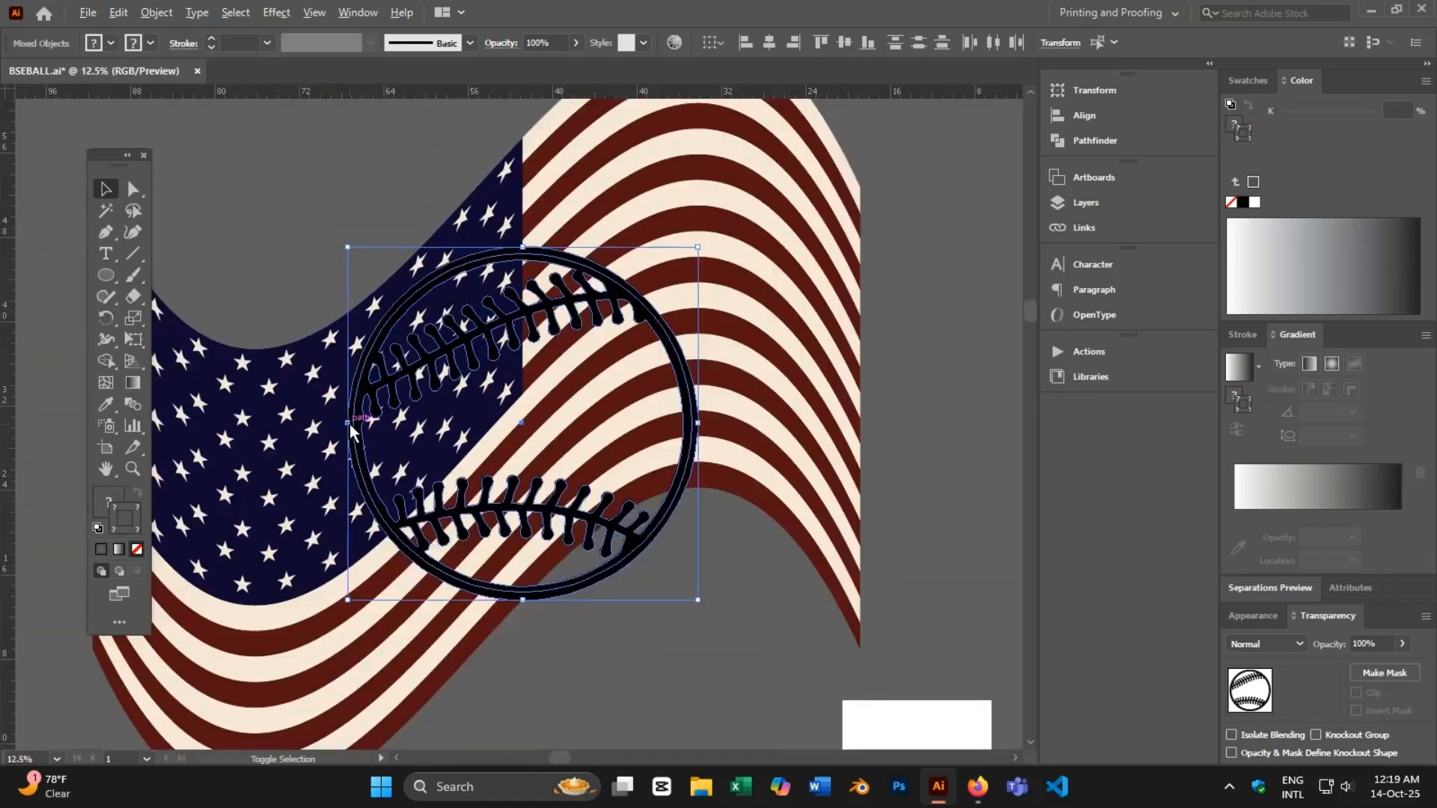
{"action": "left_click_drag", "start_coordinate": [351, 423], "coordinate": [384, 423]}
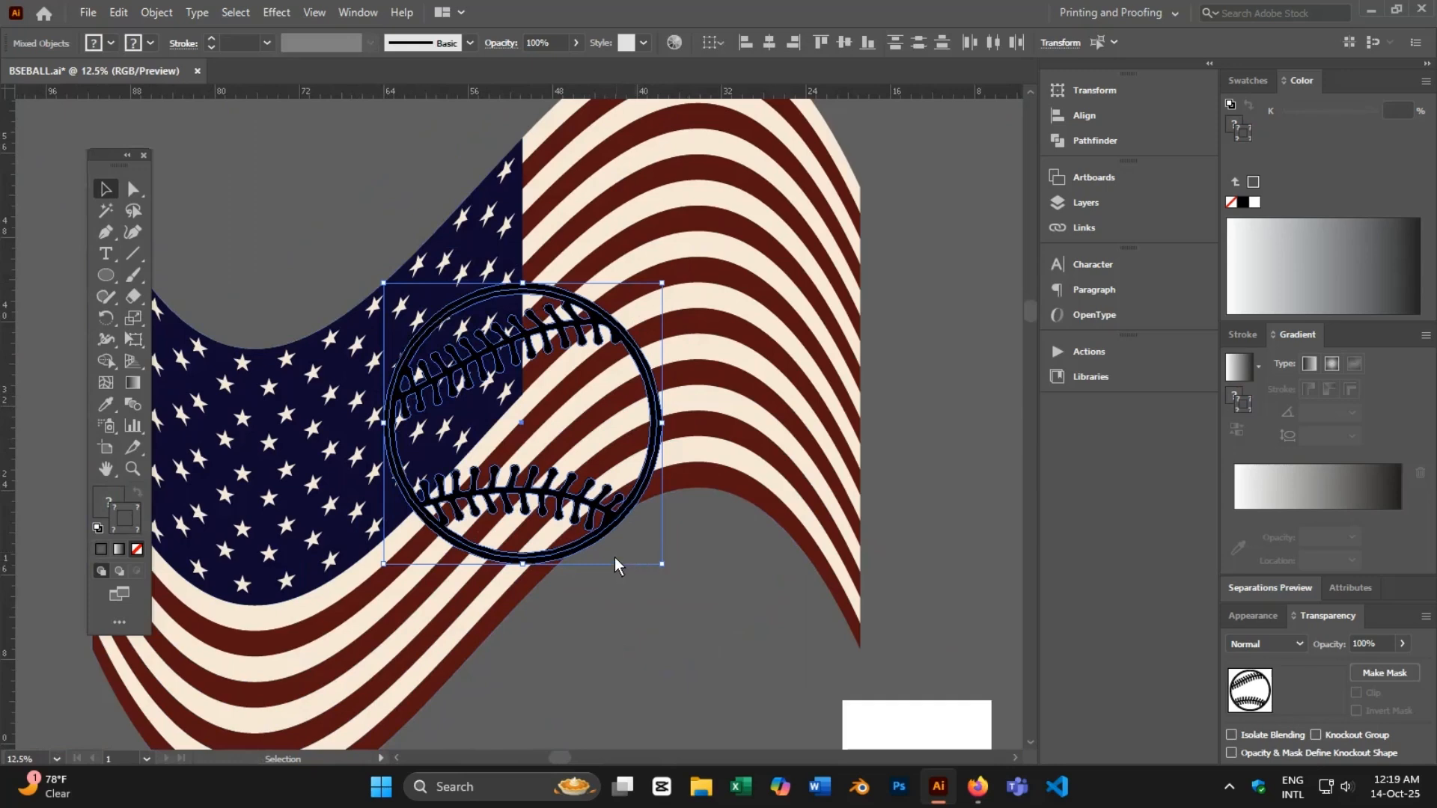
{"action": "left_click", "coordinate": [614, 557]}
- Clip the more strongly waved flag to the smaller circle with a clipping mask and deselect the result
{"action": "left_click", "coordinate": [640, 491]}
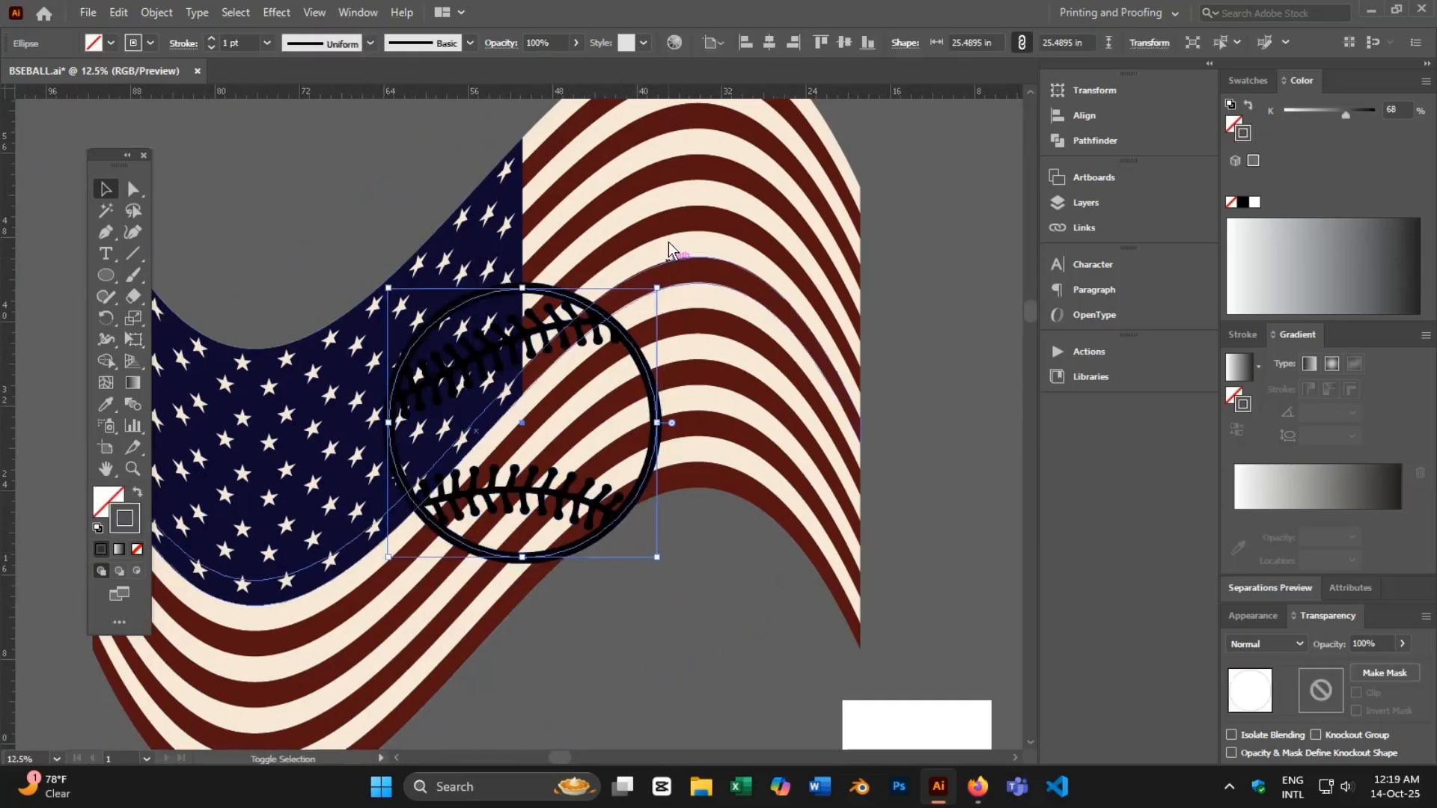
{"action": "left_click", "coordinate": [668, 213], "text": "shift"}
{"action": "right_click", "coordinate": [668, 213]}
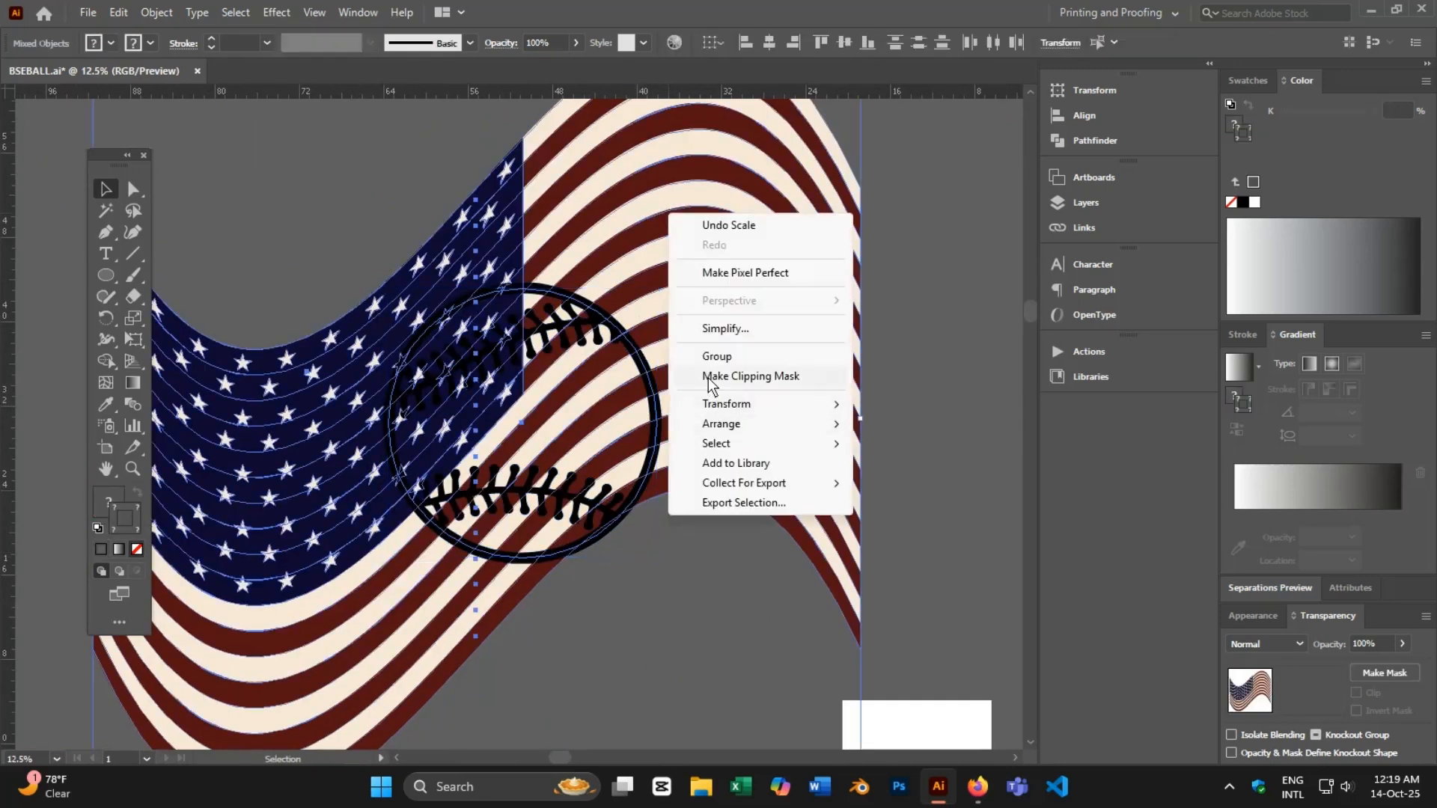
{"action": "left_click", "coordinate": [708, 376]}
{"action": "key", "text": "ctrl+minus"}
{"action": "key", "text": "ctrl+minus"}
{"action": "key", "text": "ctrl+minus"}
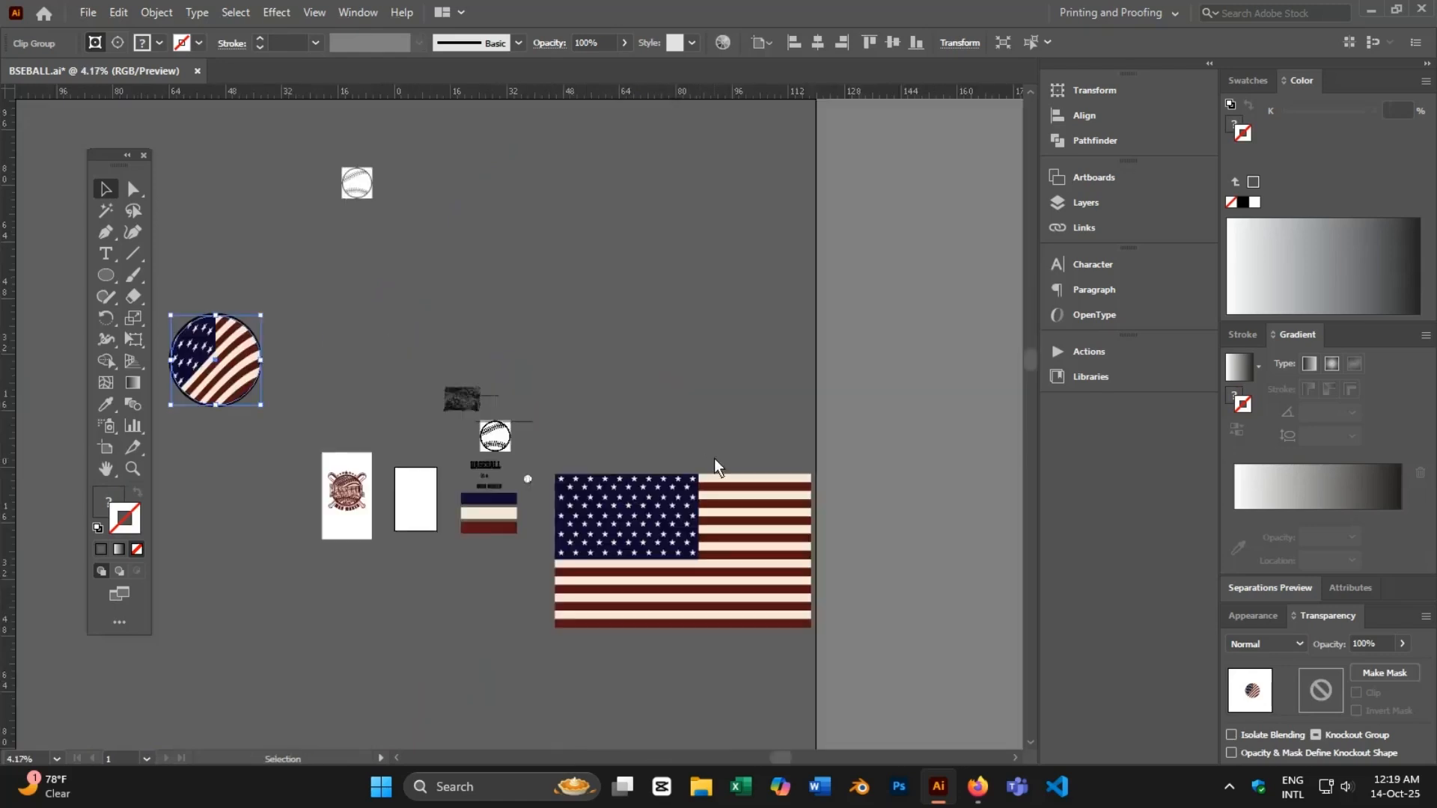
{"action": "left_click", "coordinate": [461, 353]}
- Compare the circular flag with the flag-filled ball in the reference baseball design
{"action": "left_click_drag", "start_coordinate": [439, 347], "coordinate": [743, 314]}
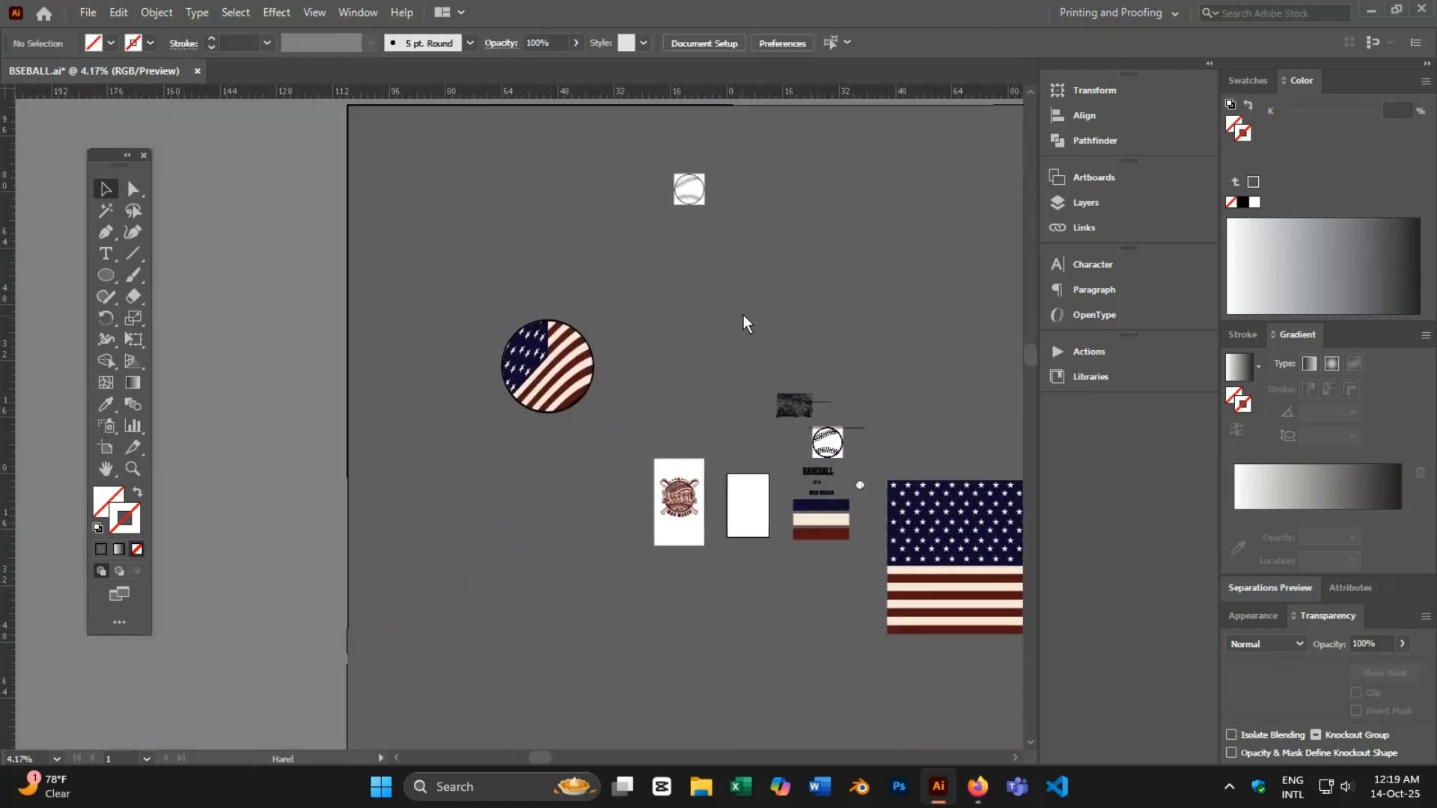
{"action": "scroll", "coordinate": [665, 488], "scroll_direction": "up", "scroll_amount": 6, "text": "alt"}
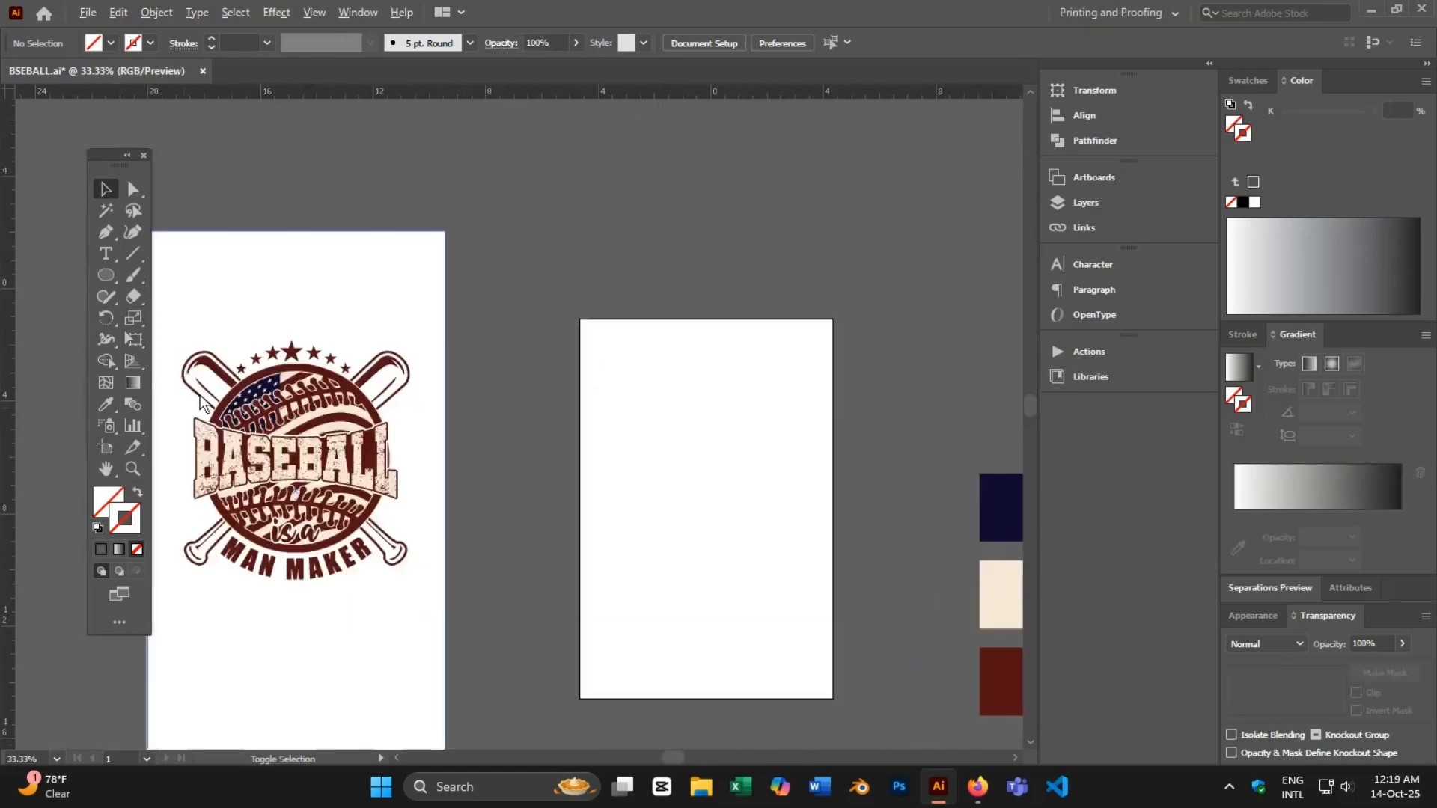
{"action": "scroll", "coordinate": [202, 404], "scroll_direction": "up", "scroll_amount": 3, "text": "alt"}
{"action": "scroll", "coordinate": [673, 492], "scroll_direction": "down", "scroll_amount": 7, "text": "alt"}
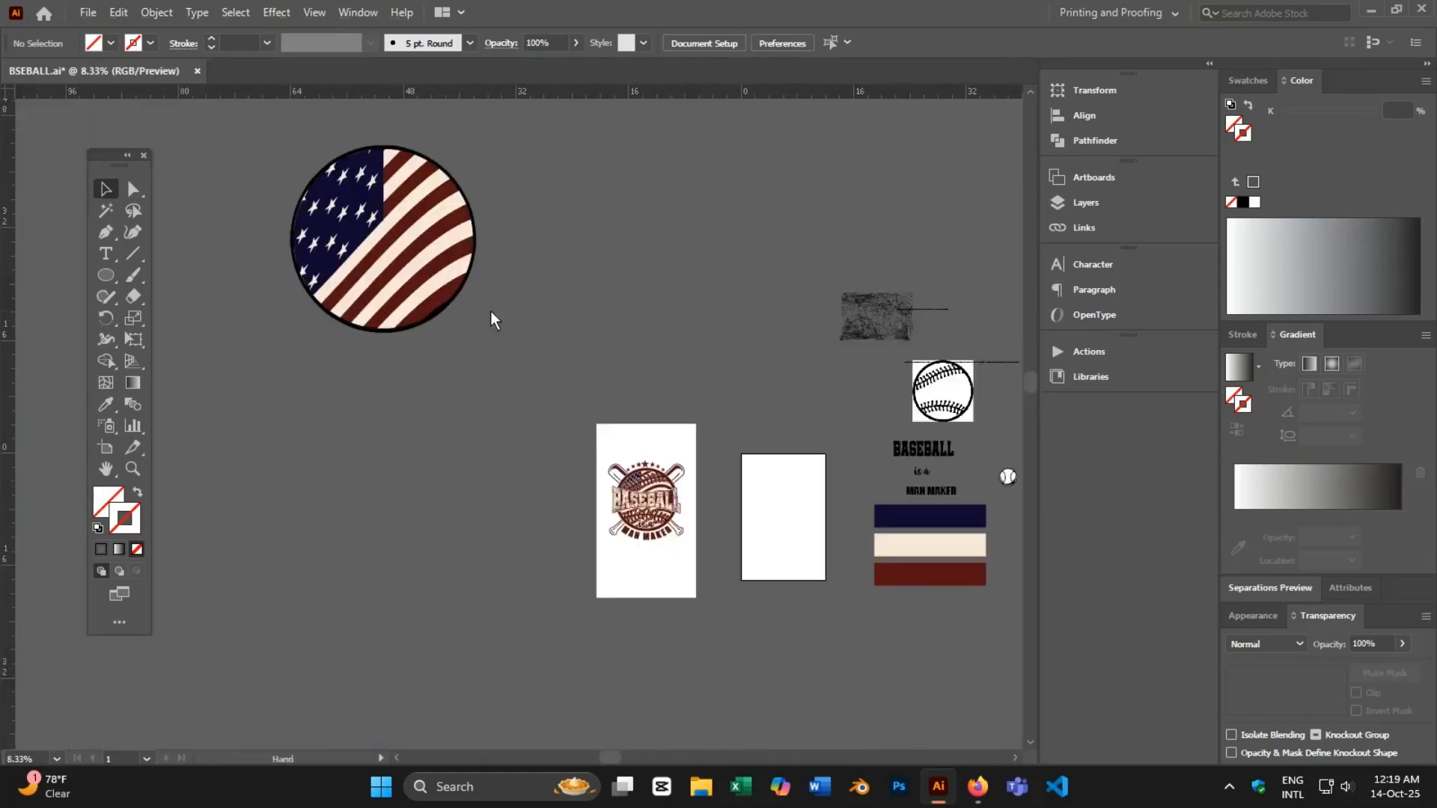
{"action": "left_click_drag", "start_coordinate": [492, 313], "coordinate": [515, 436]}
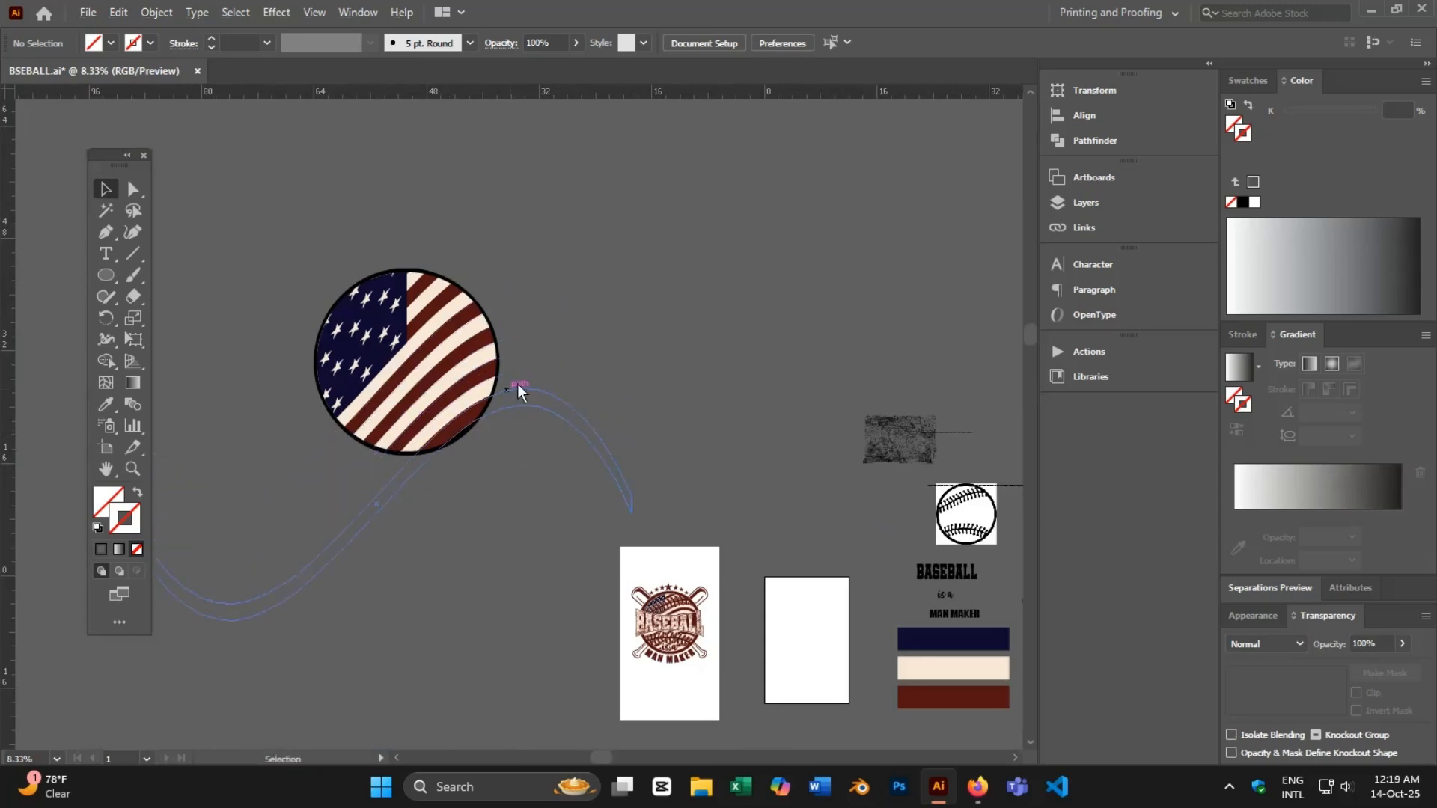
{"action": "scroll", "coordinate": [585, 346], "scroll_direction": "down", "scroll_amount": 2, "text": "alt"}
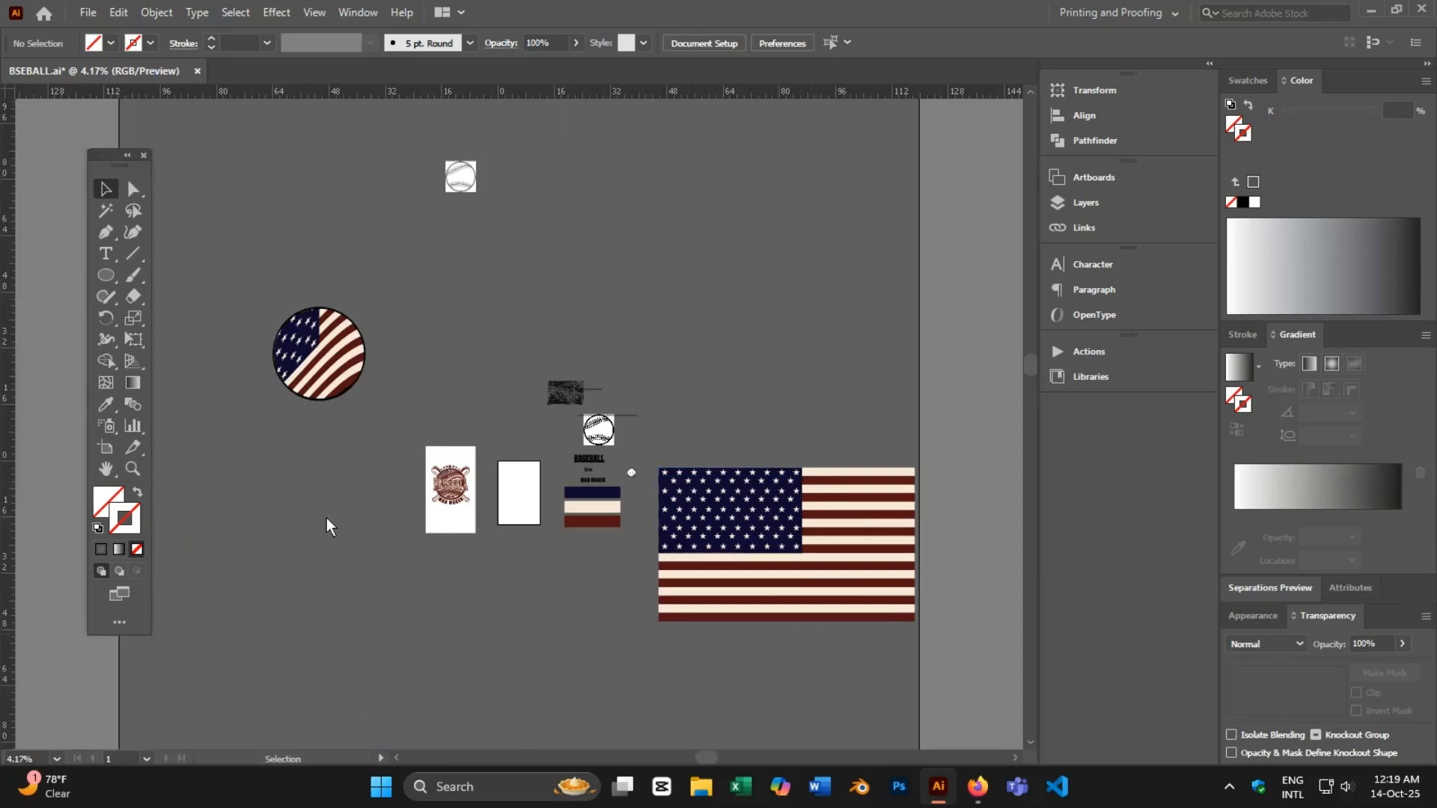
{"action": "scroll", "coordinate": [304, 357], "scroll_direction": "up", "scroll_amount": 1, "text": "alt"}
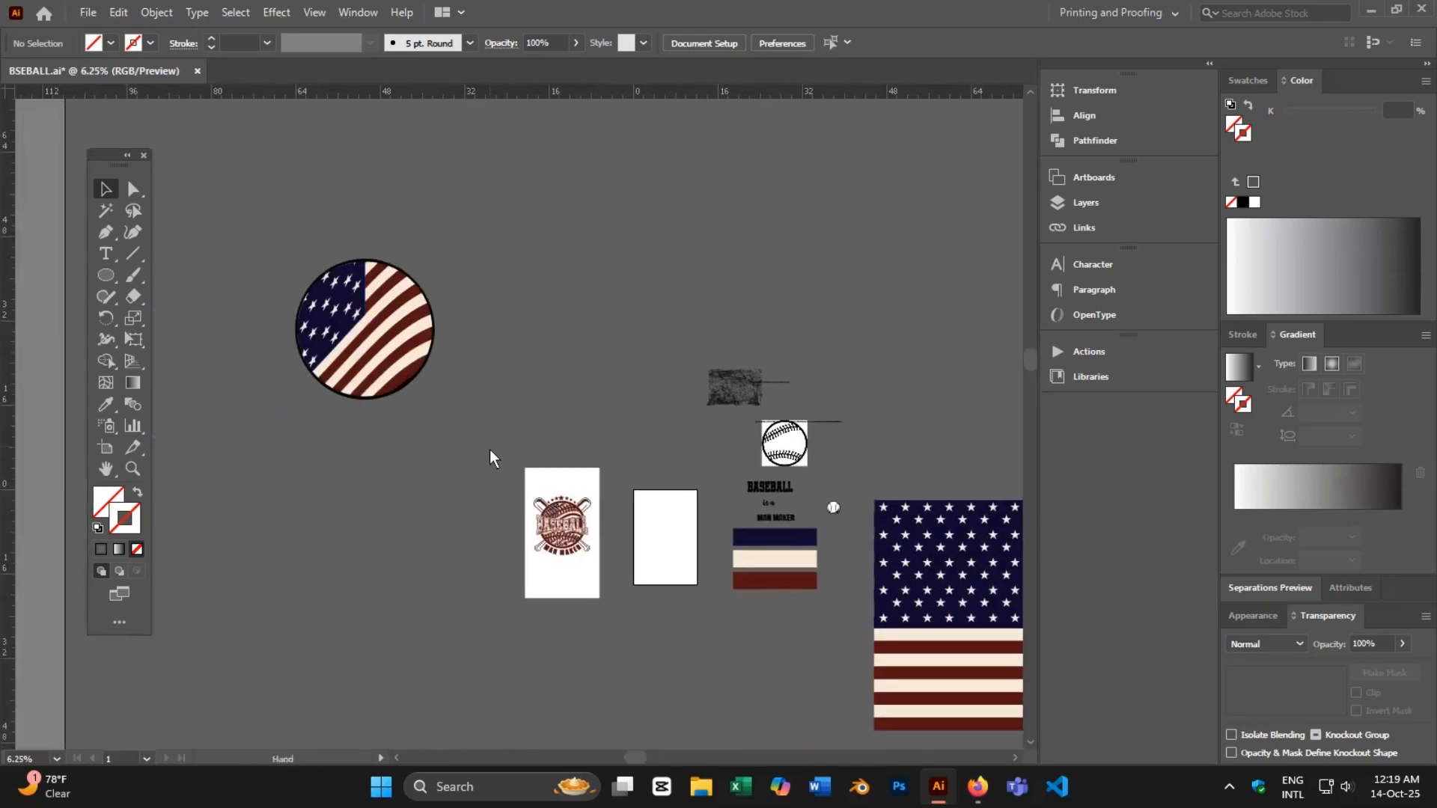
- Bring the black baseball linework to the front of the circular flag
{"action": "scroll", "coordinate": [348, 292], "scroll_direction": "up", "scroll_amount": 2, "text": "alt"}
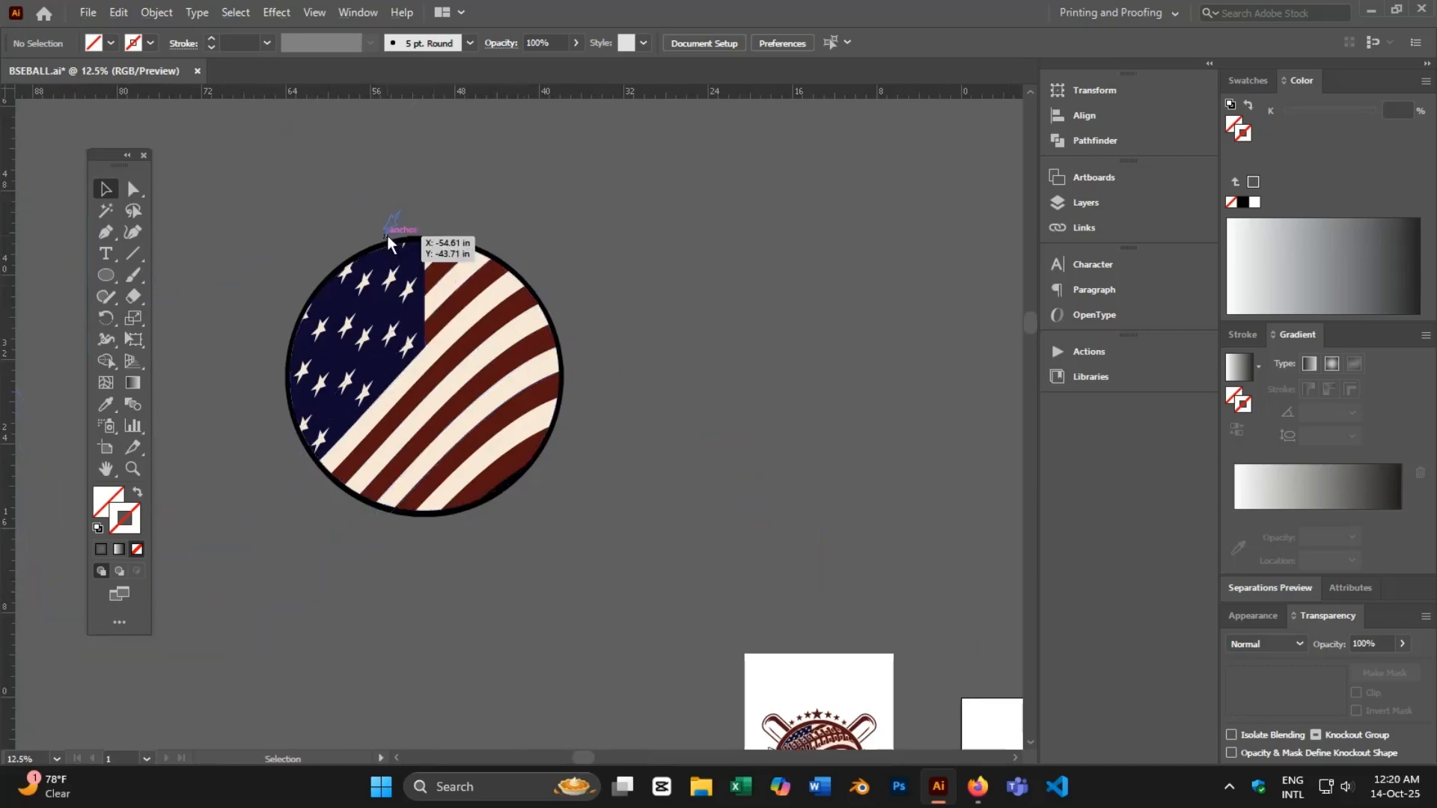
{"action": "left_click", "coordinate": [389, 239]}
{"action": "right_click", "coordinate": [389, 239]}
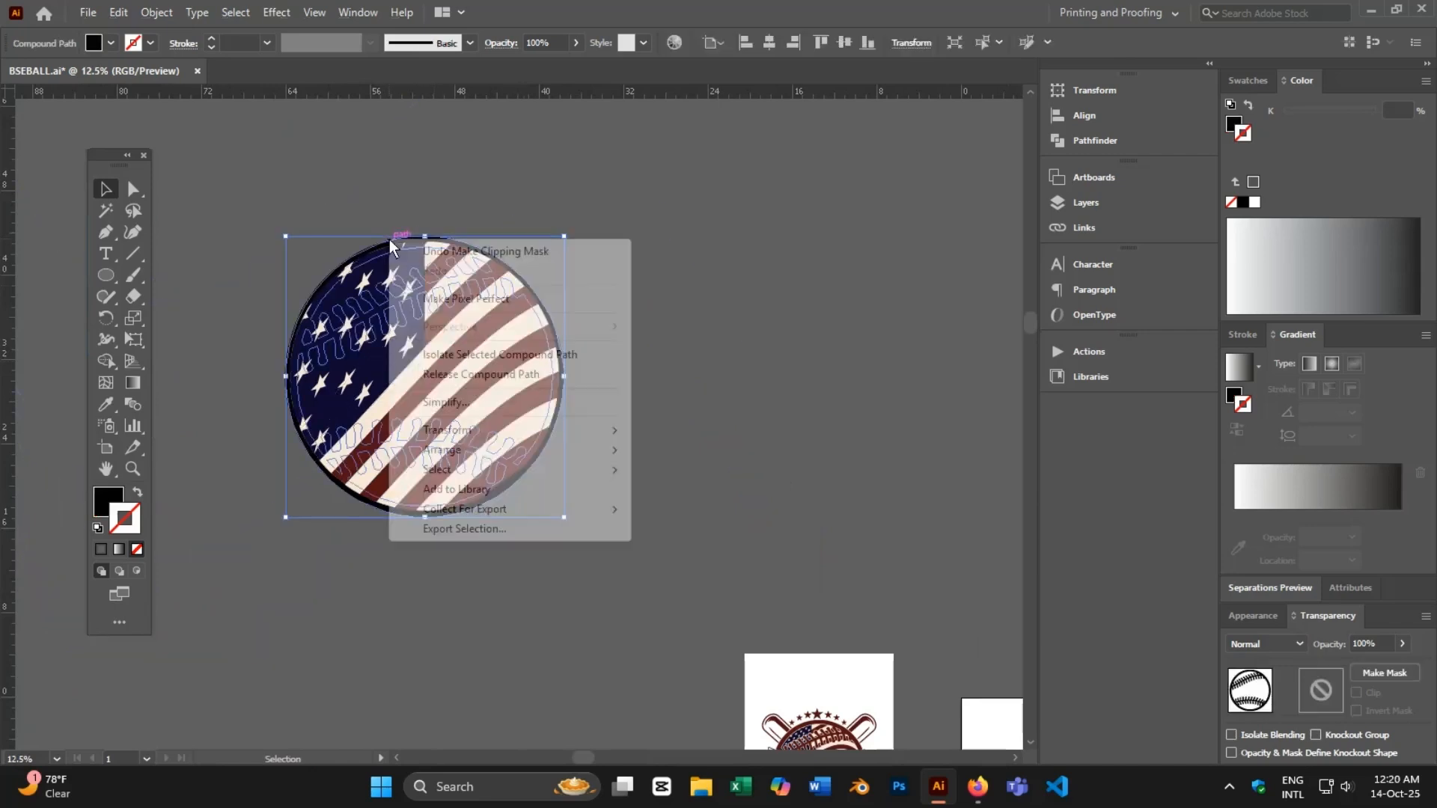
{"action": "mouse_move", "coordinate": [453, 452]}
{"action": "left_click", "coordinate": [640, 449]}
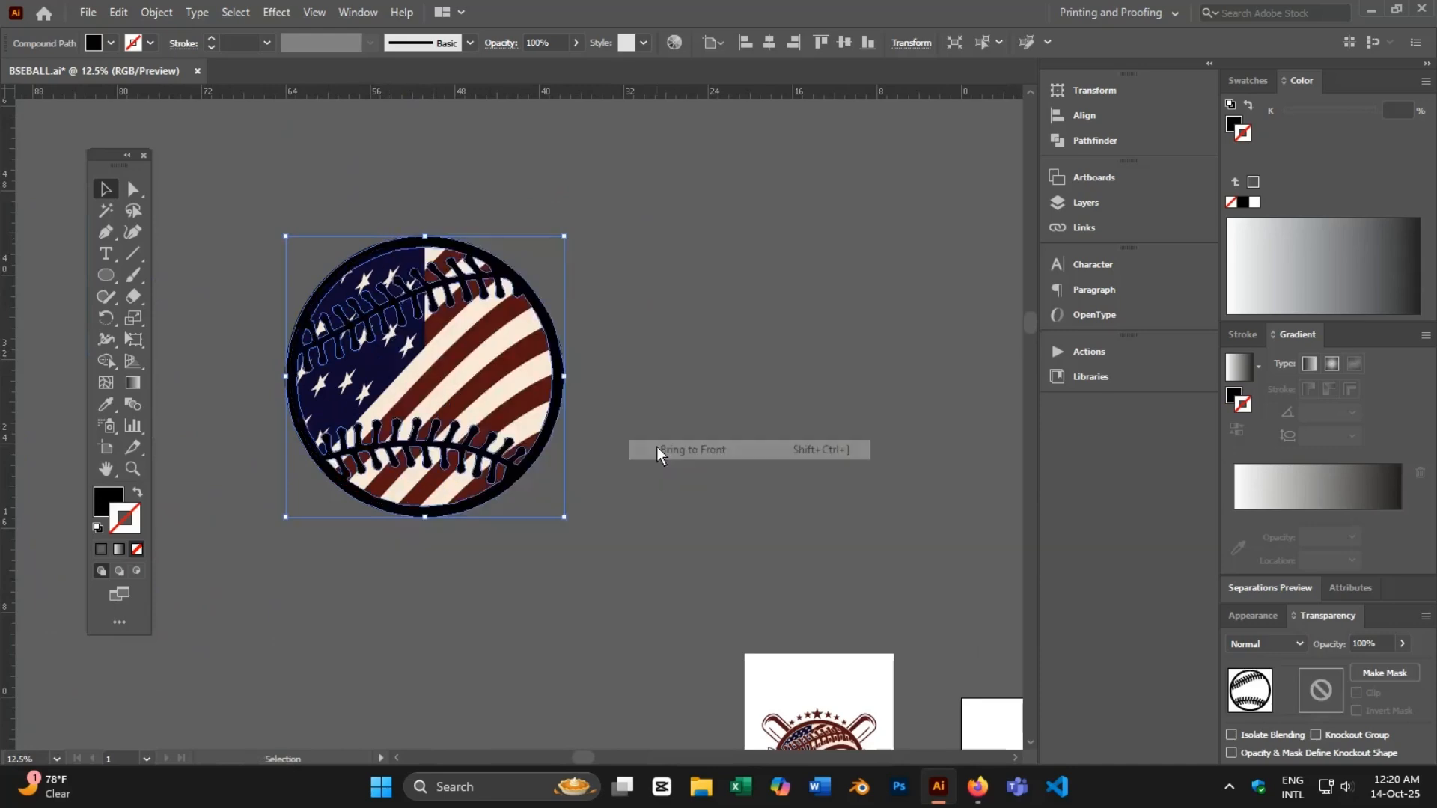
- Examine the stitching, outer ring and flag colours of the reference baseball against the recreated ball
{"action": "key", "text": "ctrl+minus"}
{"action": "key", "text": "ctrl+minus"}
{"action": "key", "text": "ctrl+minus"}
{"action": "left_click", "coordinate": [474, 236]}
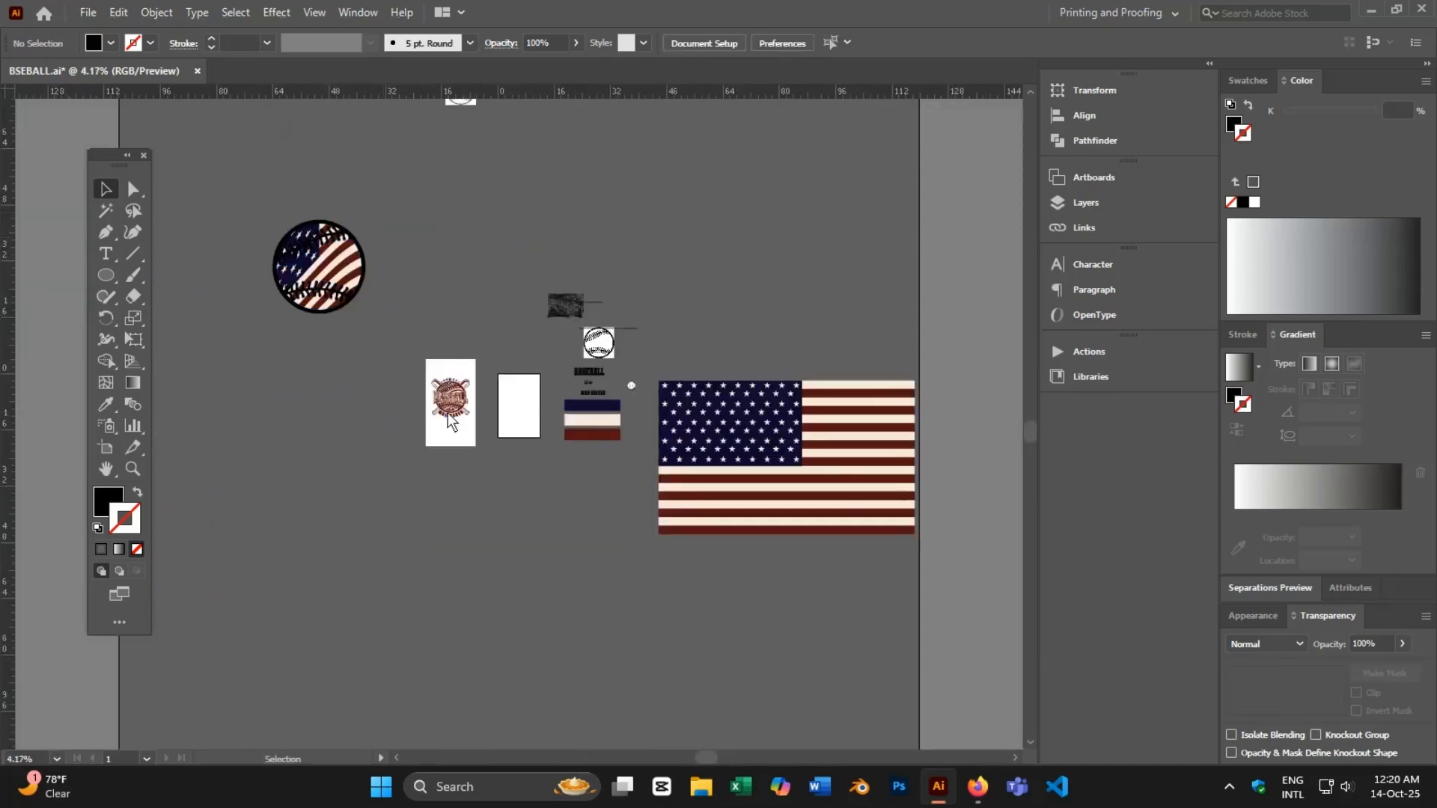
{"action": "scroll", "coordinate": [448, 412], "scroll_direction": "up", "scroll_amount": 8}
{"action": "scroll", "coordinate": [457, 402], "scroll_direction": "down", "scroll_amount": 1}
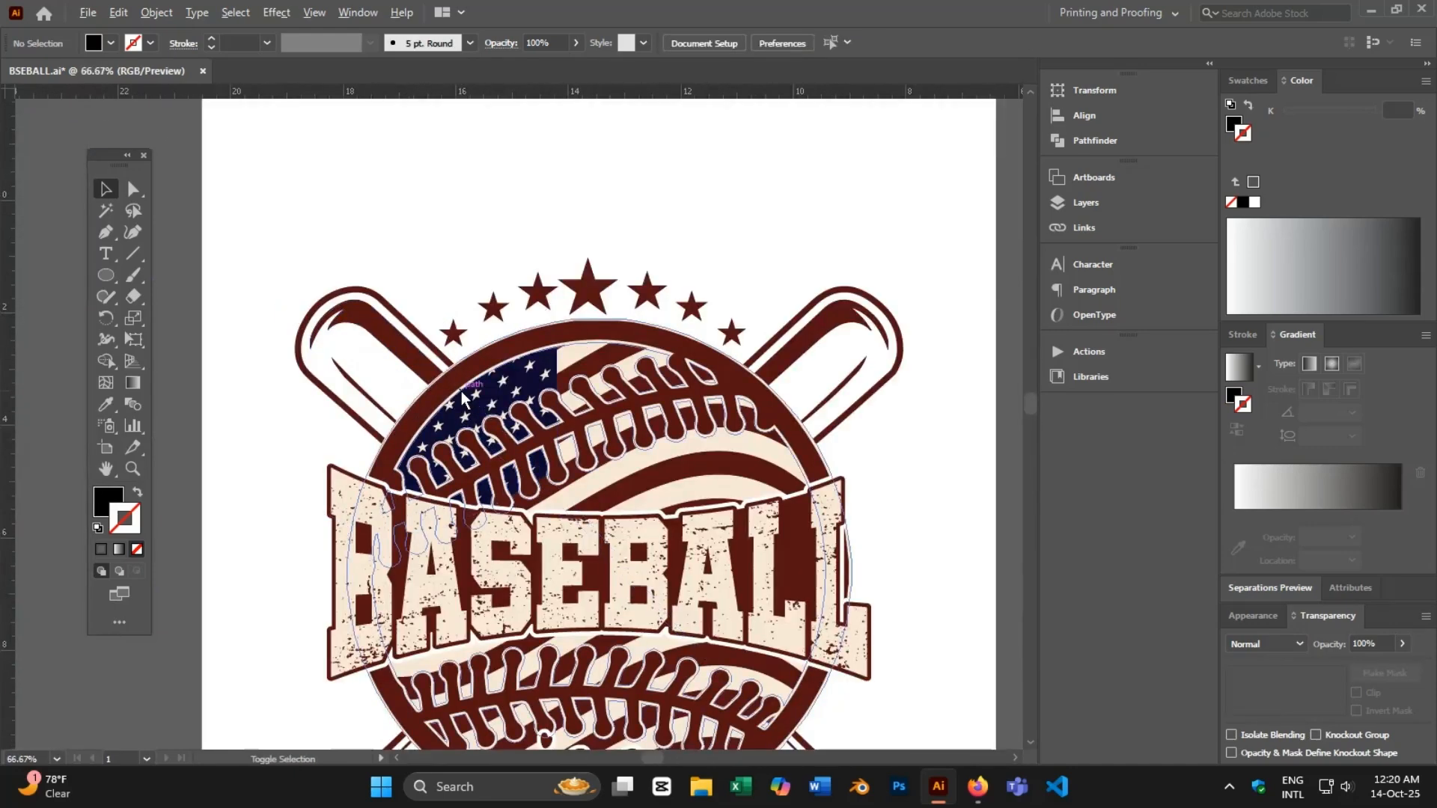
{"action": "scroll", "coordinate": [455, 347], "scroll_direction": "up", "scroll_amount": 3}
{"action": "scroll", "coordinate": [553, 381], "scroll_direction": "down", "scroll_amount": 3}
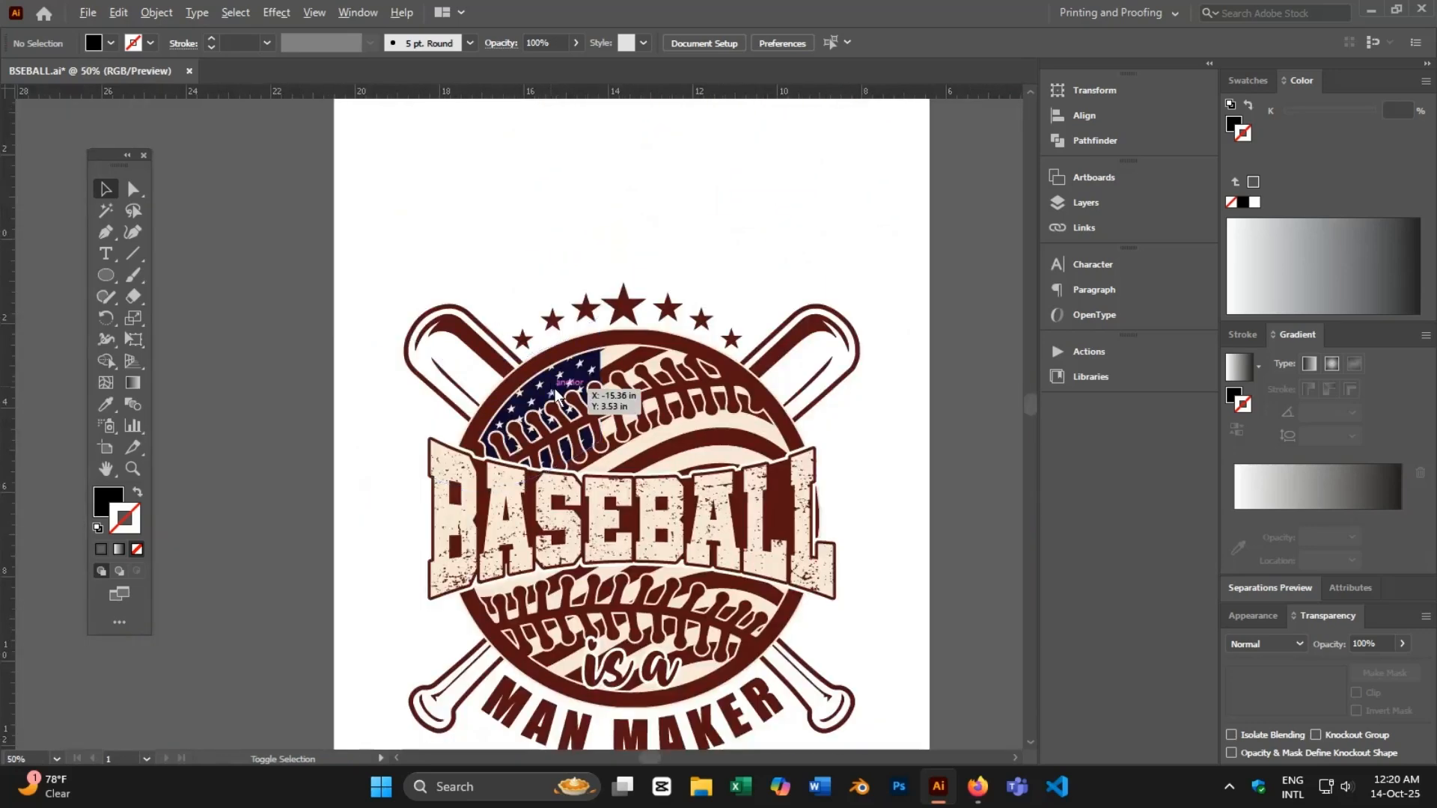
{"action": "scroll", "coordinate": [569, 393], "scroll_direction": "down", "scroll_amount": 3}
{"action": "left_click_drag", "start_coordinate": [352, 337], "coordinate": [616, 616]}
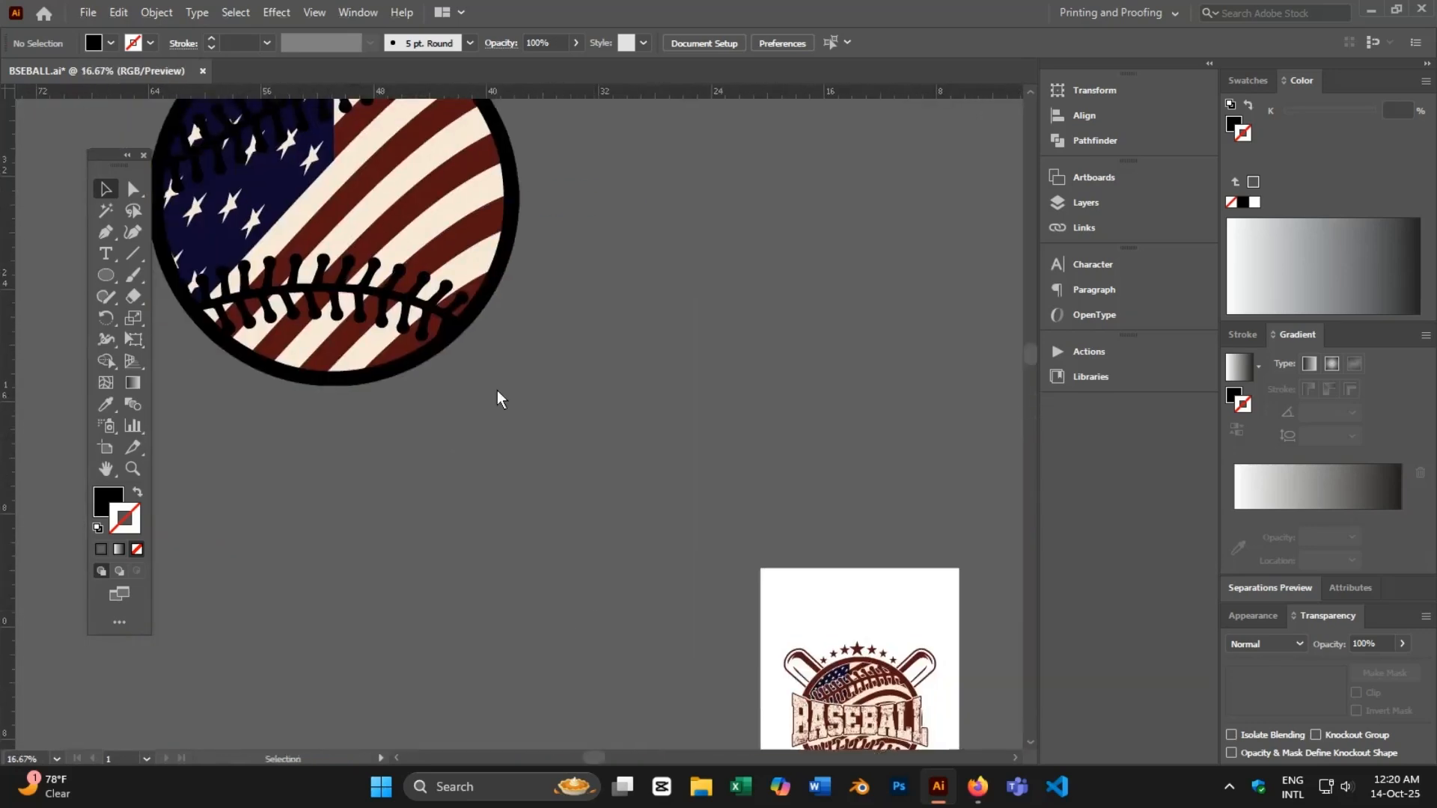
- Recolour the black baseball linework with the dark red sampled from the flag's stripes
{"action": "left_click", "coordinate": [465, 318]}
{"action": "key", "text": "i"}
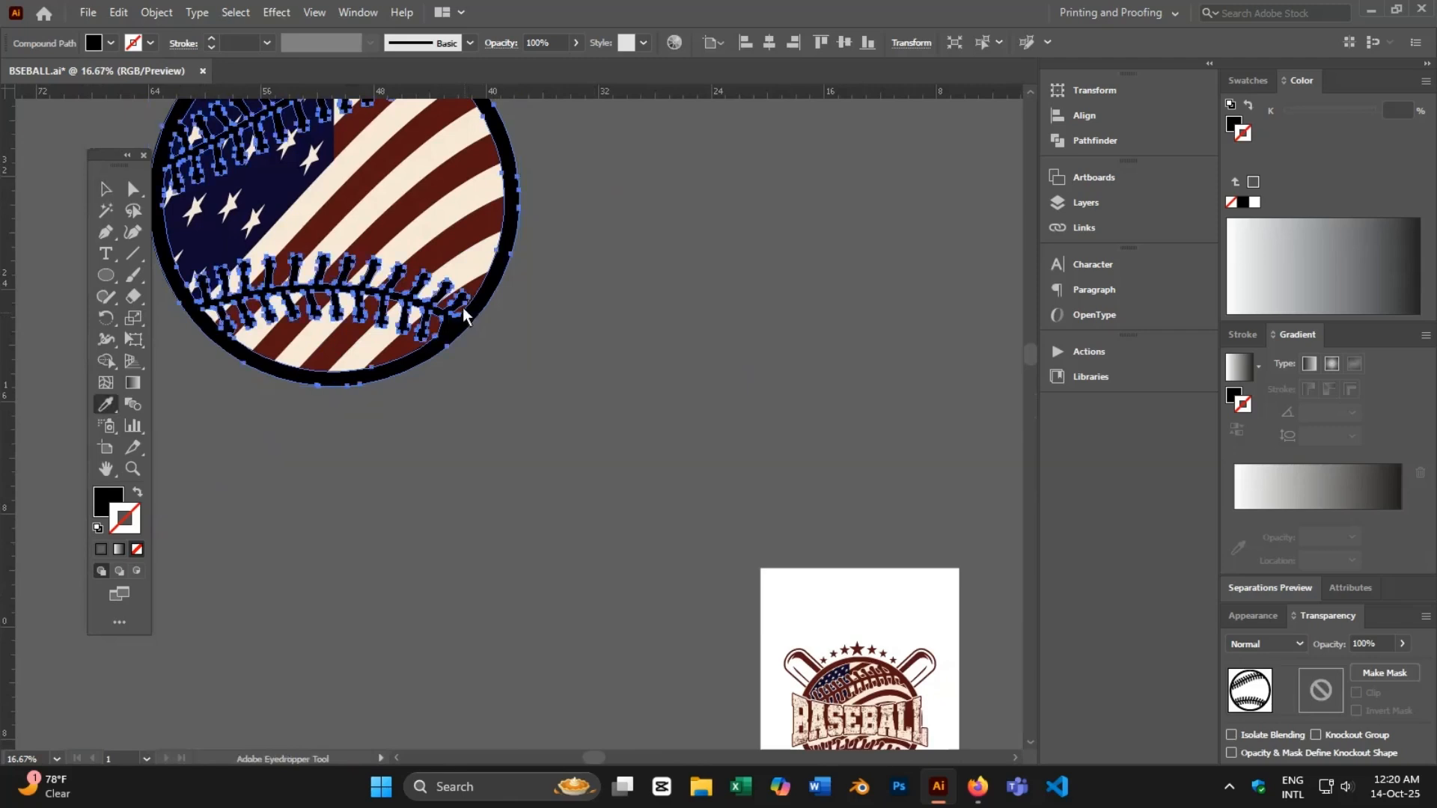
{"action": "left_click", "coordinate": [412, 206]}
{"action": "scroll", "coordinate": [480, 415], "scroll_direction": "down", "scroll_amount": 1}
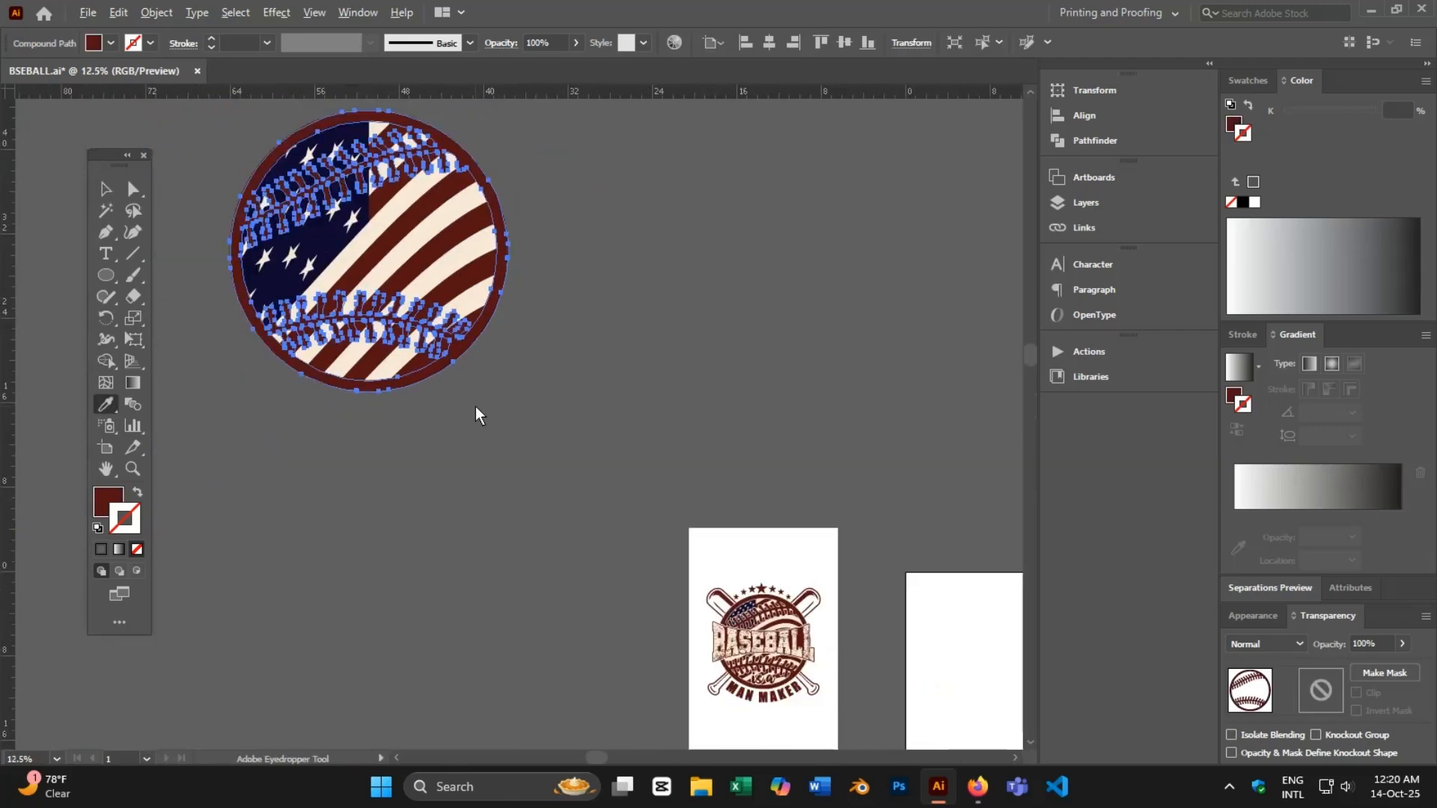
{"action": "scroll", "coordinate": [259, 160], "scroll_direction": "up", "scroll_amount": 2}
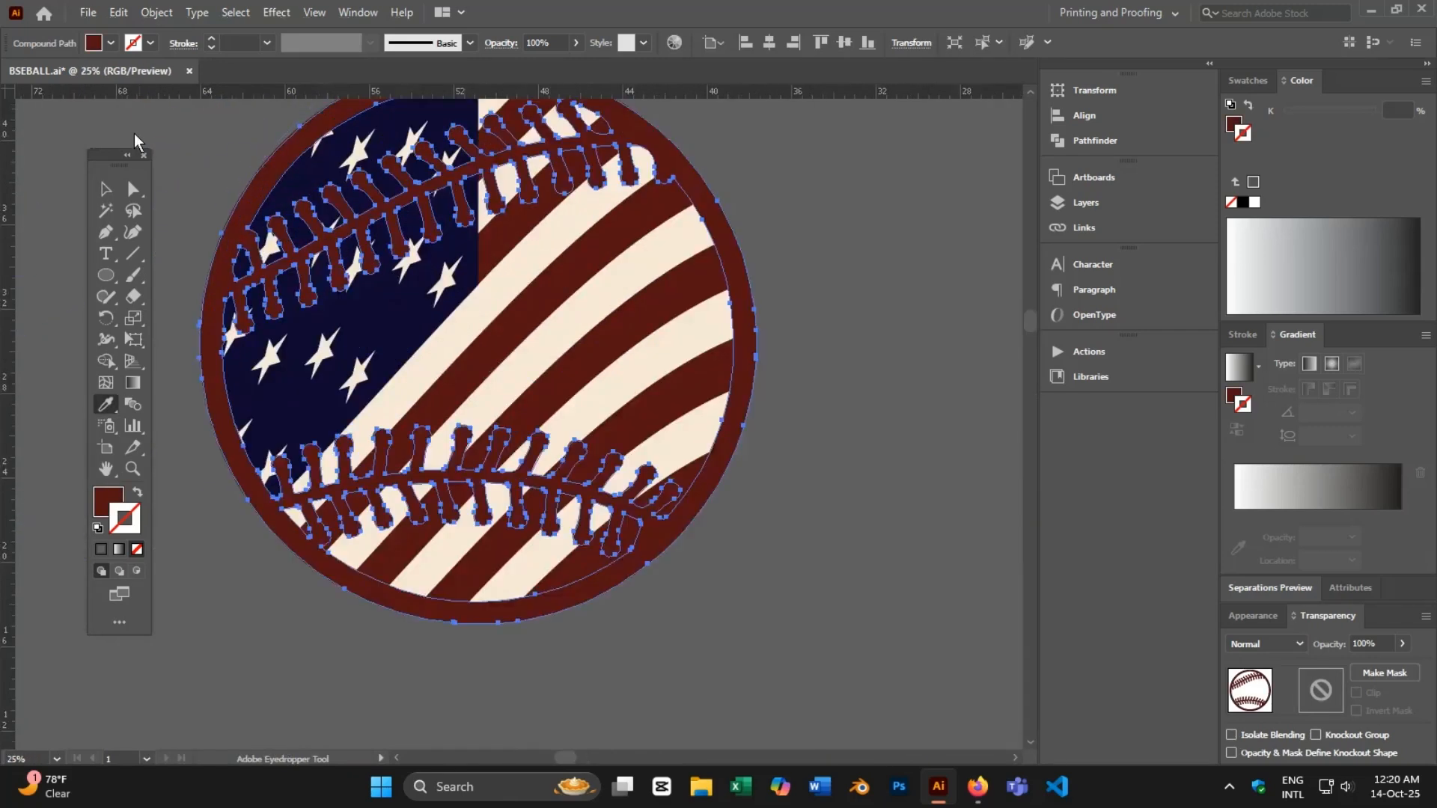
- Offset the baseball linework's path by 10 px with round joins
{"action": "left_click", "coordinate": [157, 12]}
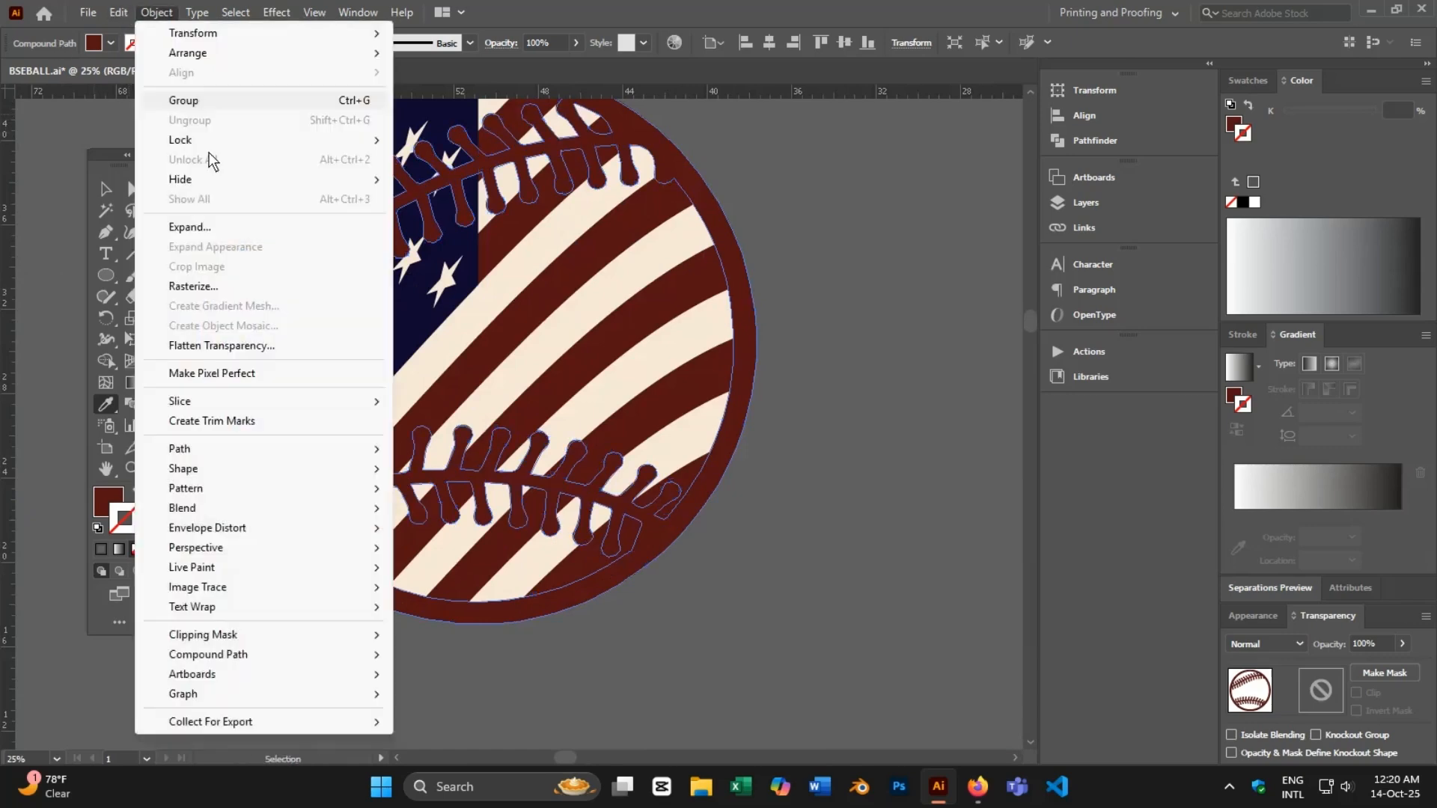
{"action": "mouse_move", "coordinate": [181, 450]}
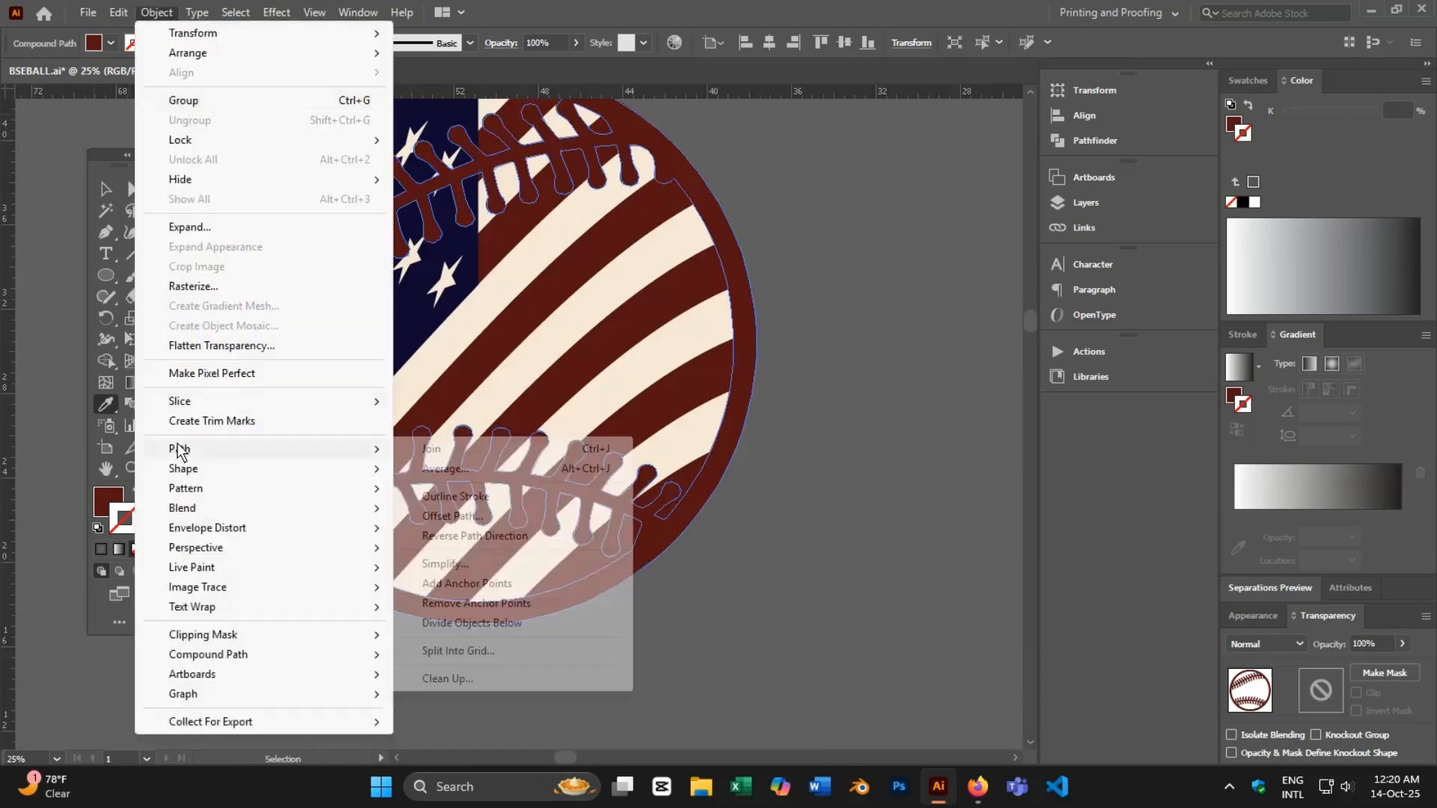
{"action": "left_click", "coordinate": [442, 516]}
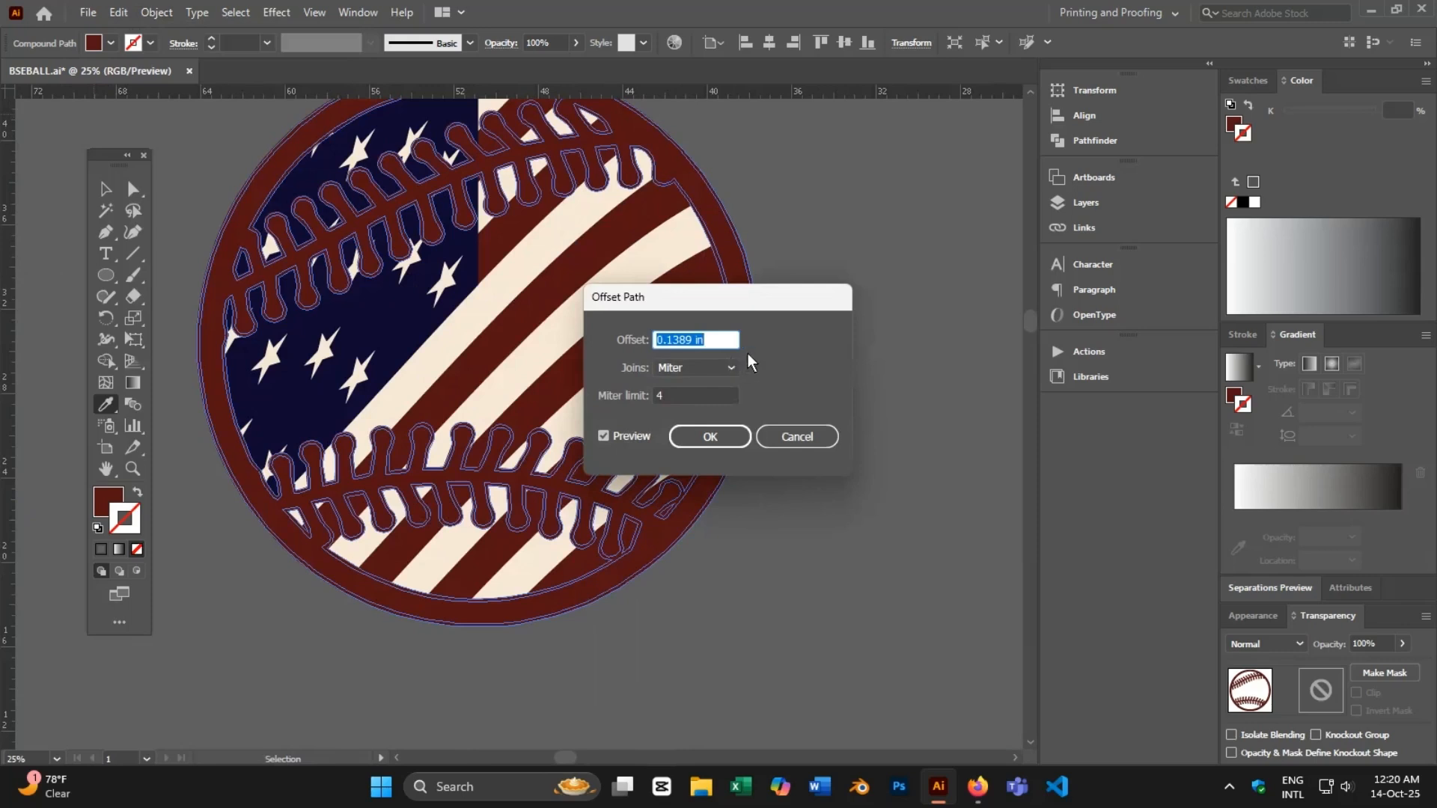
{"action": "type", "text": "10px"}
{"action": "left_click", "coordinate": [669, 364]}
{"action": "left_click", "coordinate": [680, 404]}
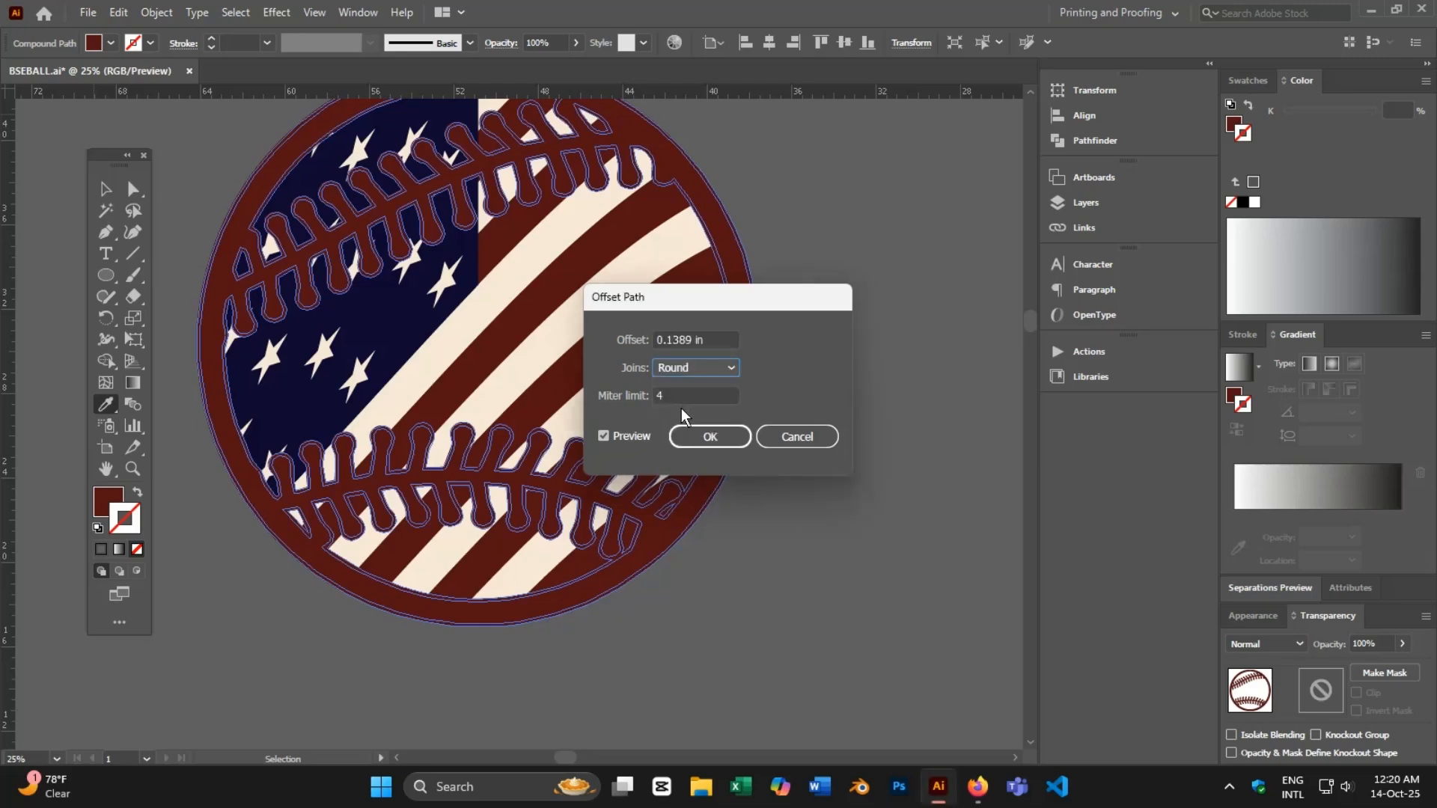
{"action": "left_click", "coordinate": [721, 438]}
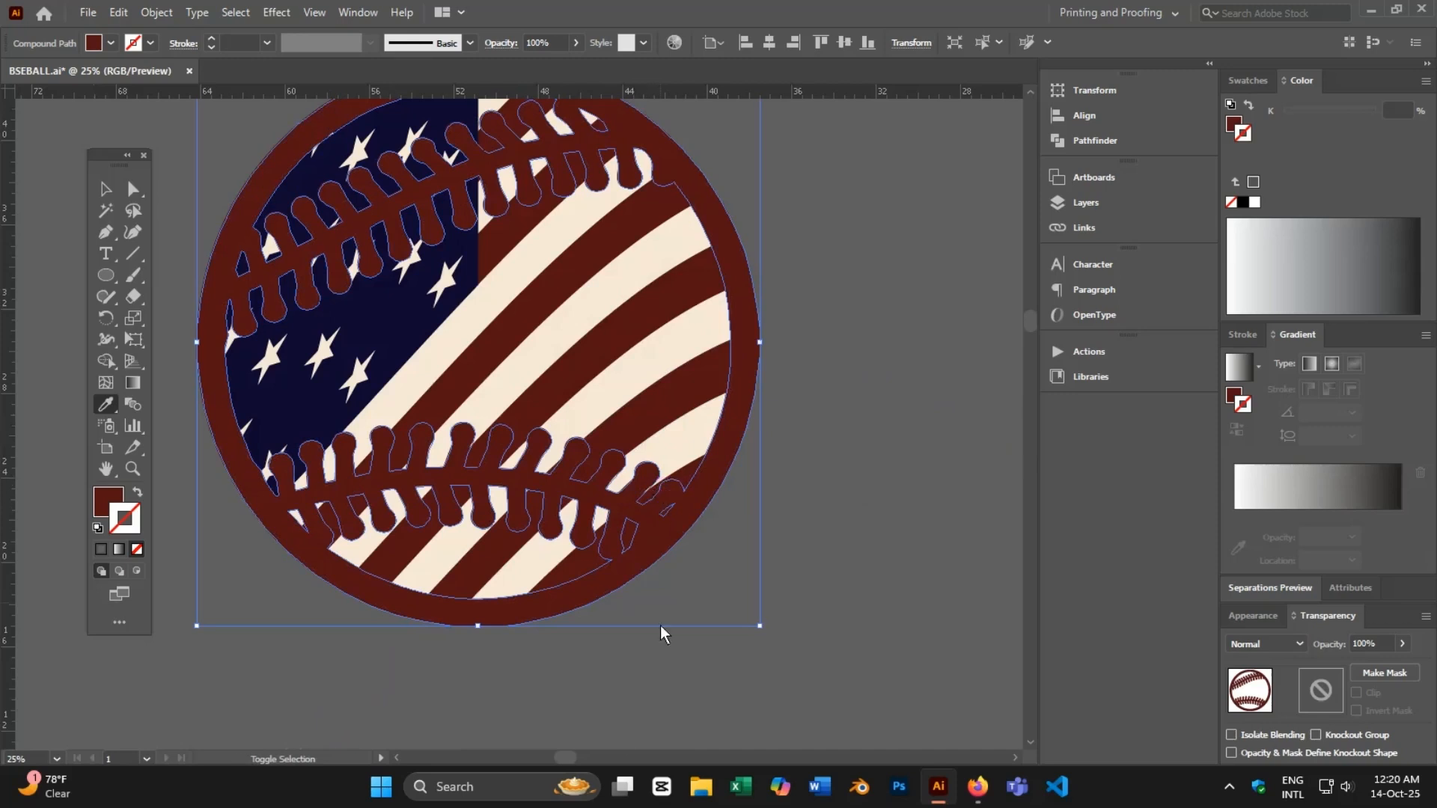
- Fill the offset outline with the cream sampled from the flag's stripes and deselect it
{"action": "key", "text": "ctrl+shift"}
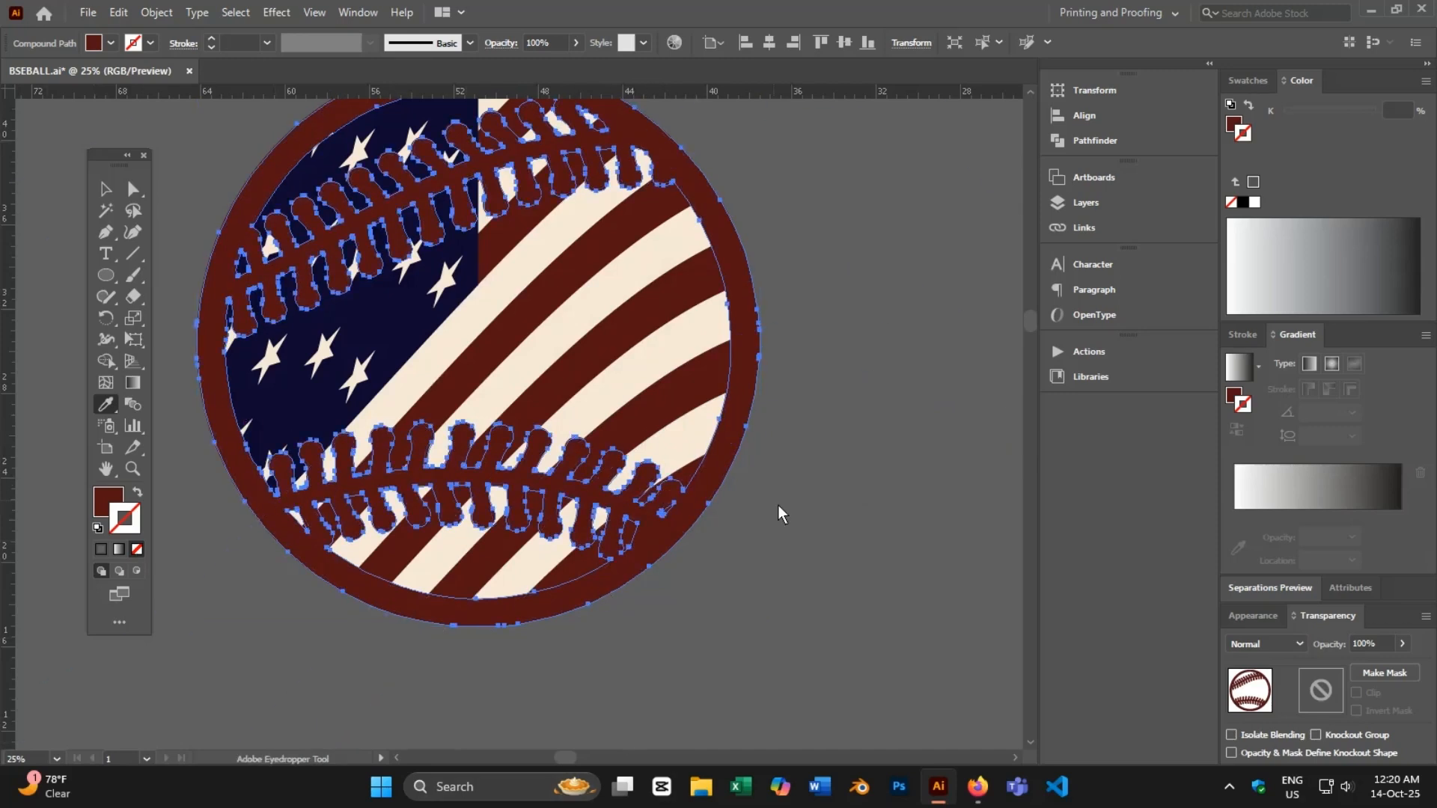
{"action": "left_click", "coordinate": [530, 254]}
{"action": "left_click", "coordinate": [104, 189]}
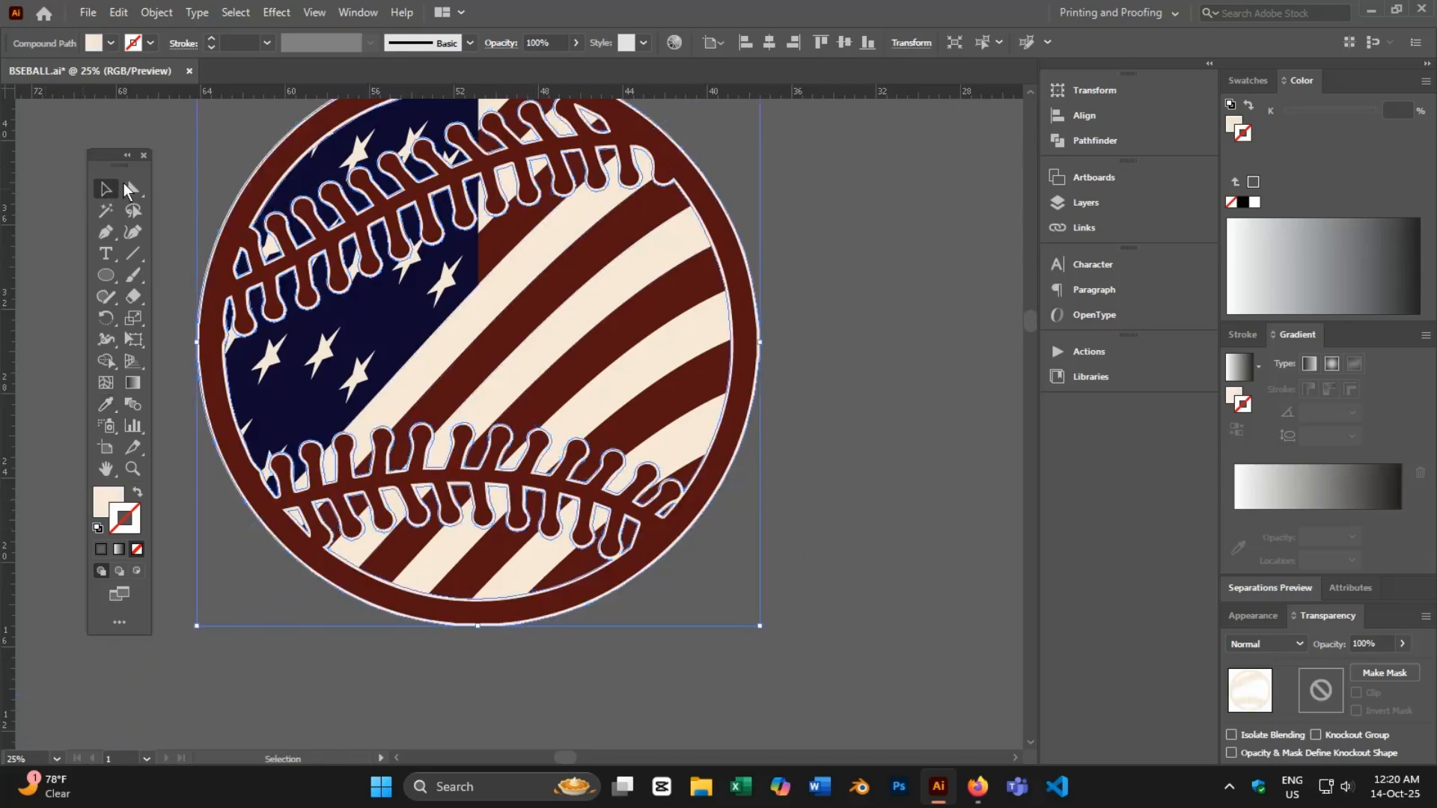
{"action": "left_click", "coordinate": [216, 163]}
- Compare the outlined flag ball with the reference baseball design and look over the original flat flag
{"action": "scroll", "coordinate": [430, 650], "scroll_direction": "down", "scroll_amount": 2}
{"action": "scroll", "coordinate": [620, 572], "scroll_direction": "down", "scroll_amount": 3}
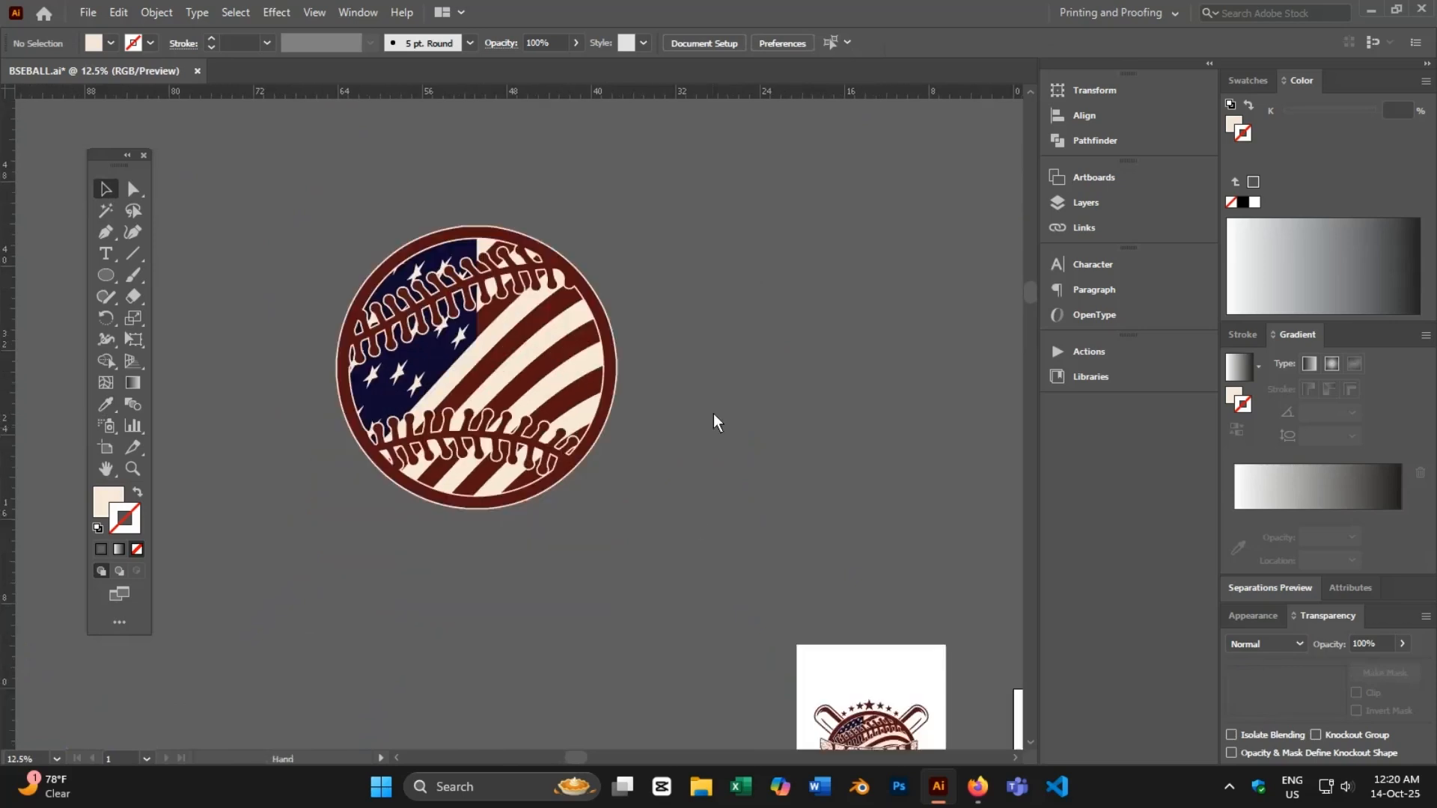
{"action": "scroll", "coordinate": [429, 392], "scroll_direction": "down", "scroll_amount": 1}
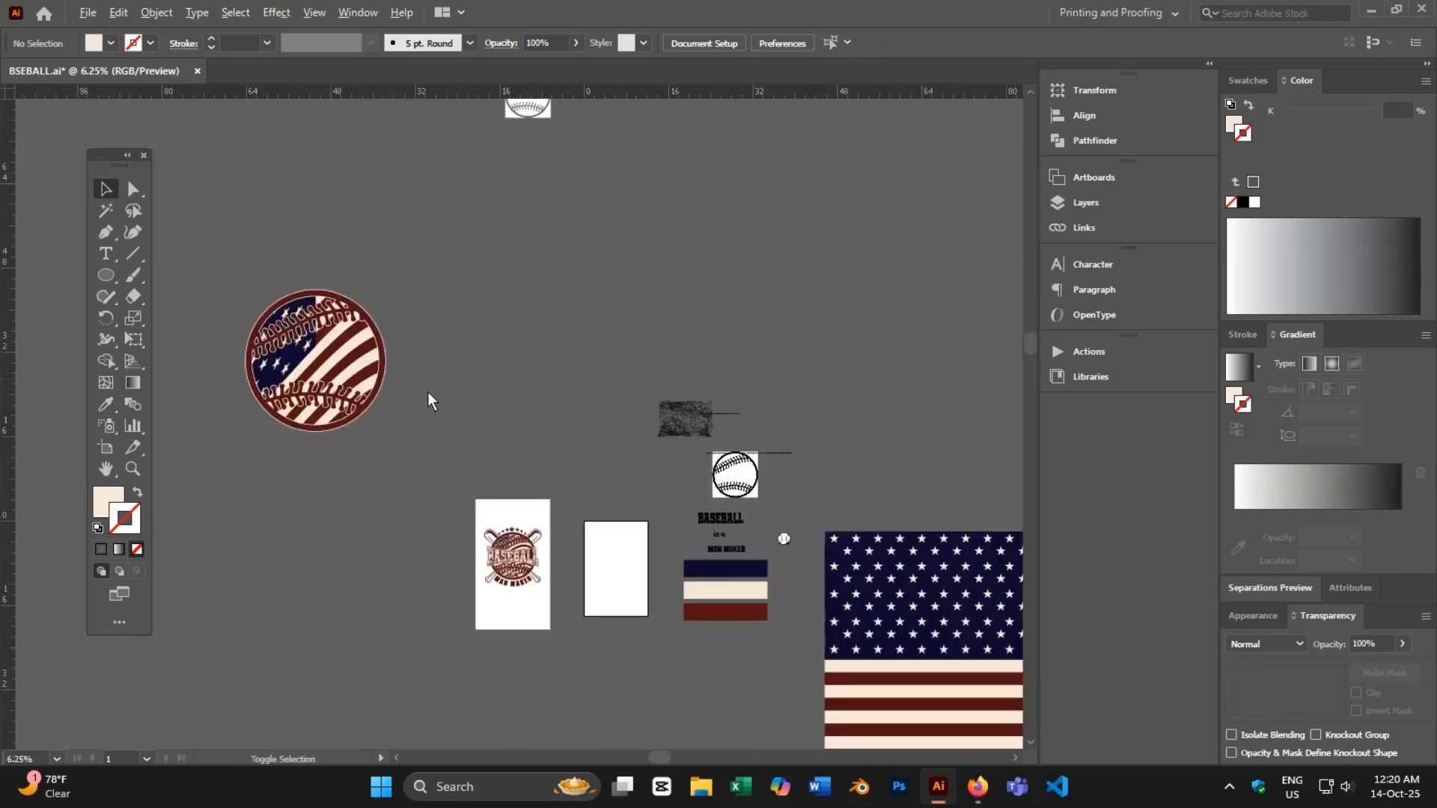
{"action": "scroll", "coordinate": [699, 637], "scroll_direction": "up", "scroll_amount": 7}
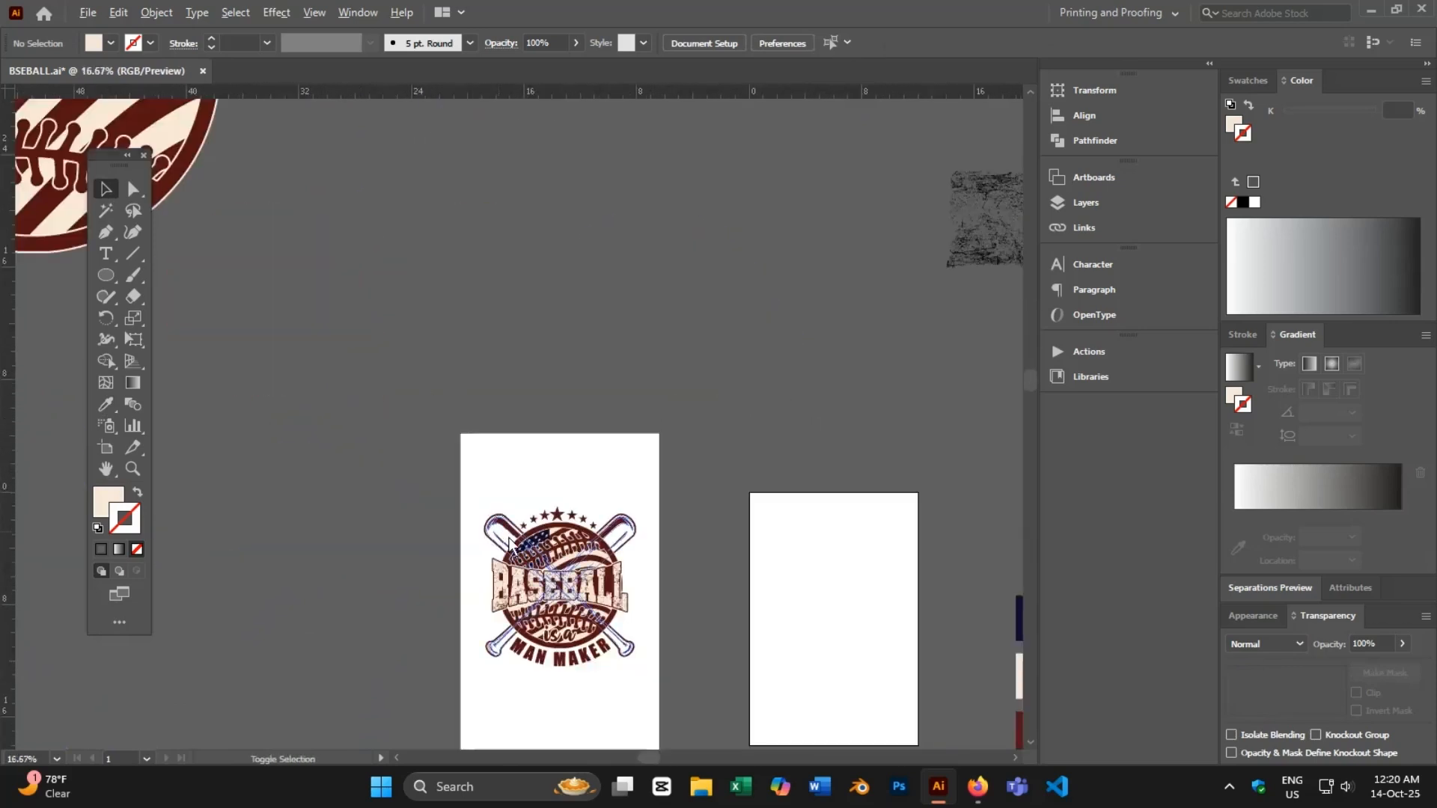
{"action": "scroll", "coordinate": [738, 603], "scroll_direction": "down", "scroll_amount": 5}
{"action": "scroll", "coordinate": [536, 522], "scroll_direction": "up", "scroll_amount": 1}
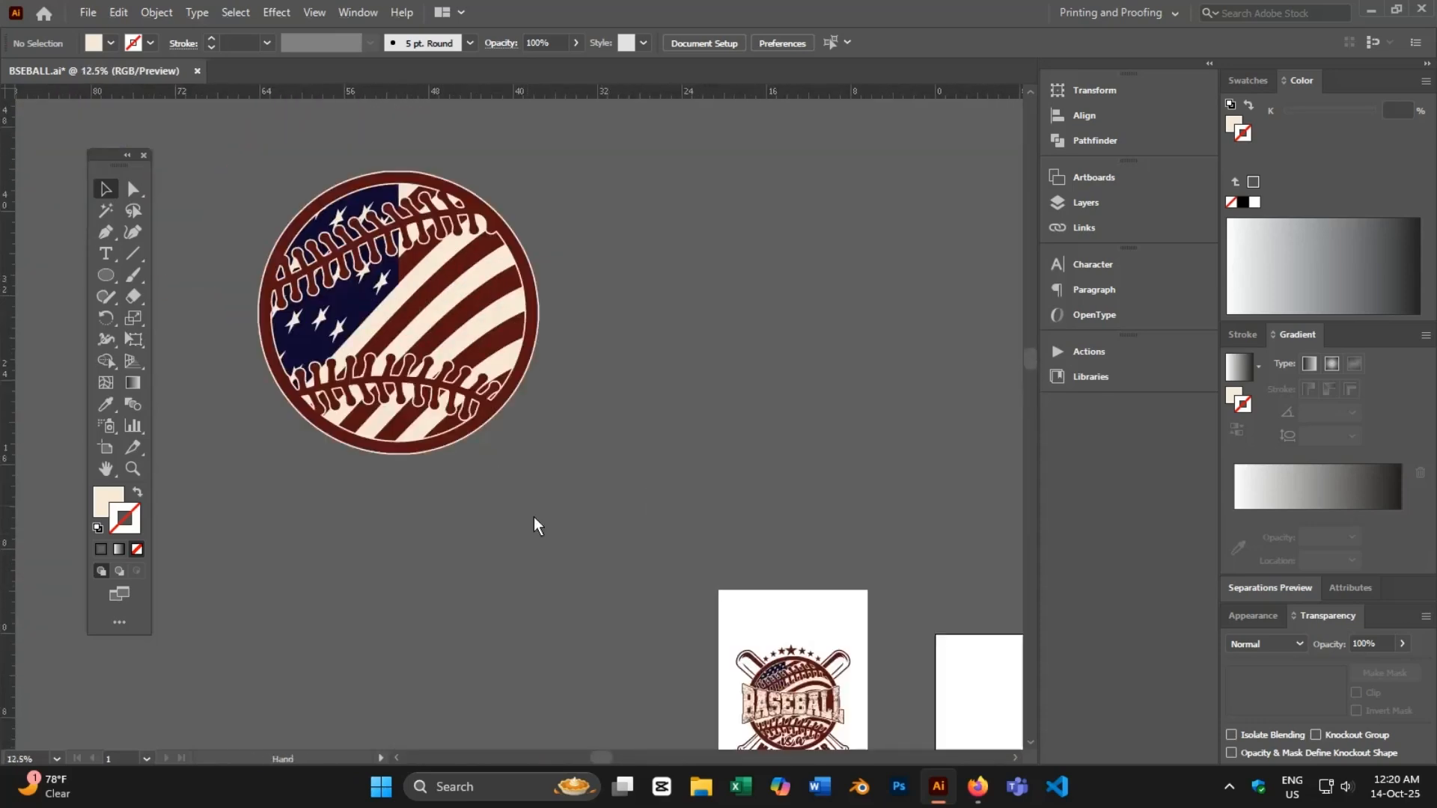
{"action": "scroll", "coordinate": [327, 296], "scroll_direction": "up", "scroll_amount": 1}
{"action": "scroll", "coordinate": [327, 296], "scroll_direction": "up", "scroll_amount": 1}
{"action": "scroll", "coordinate": [426, 313], "scroll_direction": "down", "scroll_amount": 4}
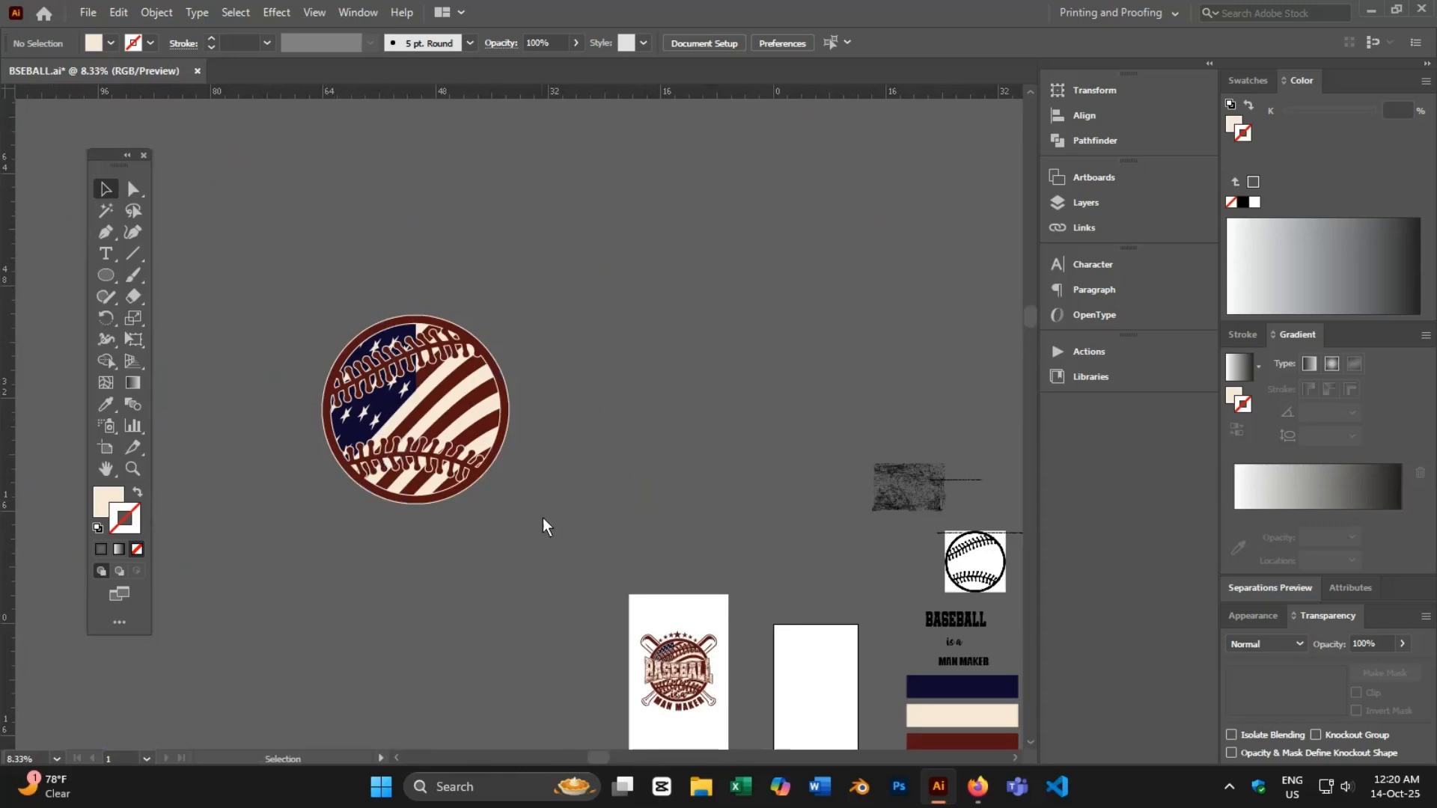
{"action": "left_click_drag", "start_coordinate": [542, 518], "coordinate": [208, 128]}
{"action": "left_click_drag", "start_coordinate": [768, 511], "coordinate": [497, 552]}
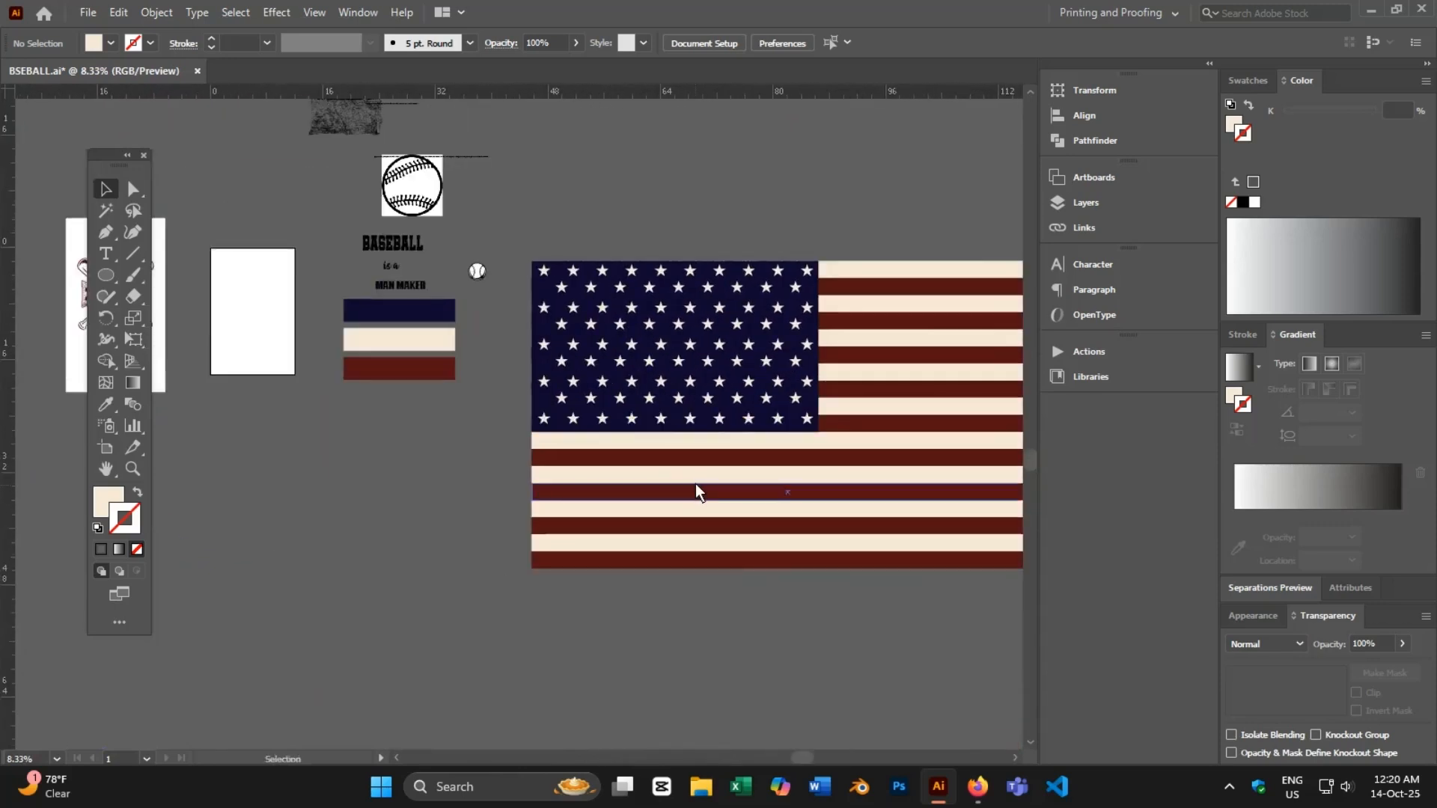
{"action": "left_click", "coordinate": [695, 483]}
{"action": "left_click", "coordinate": [700, 704]}
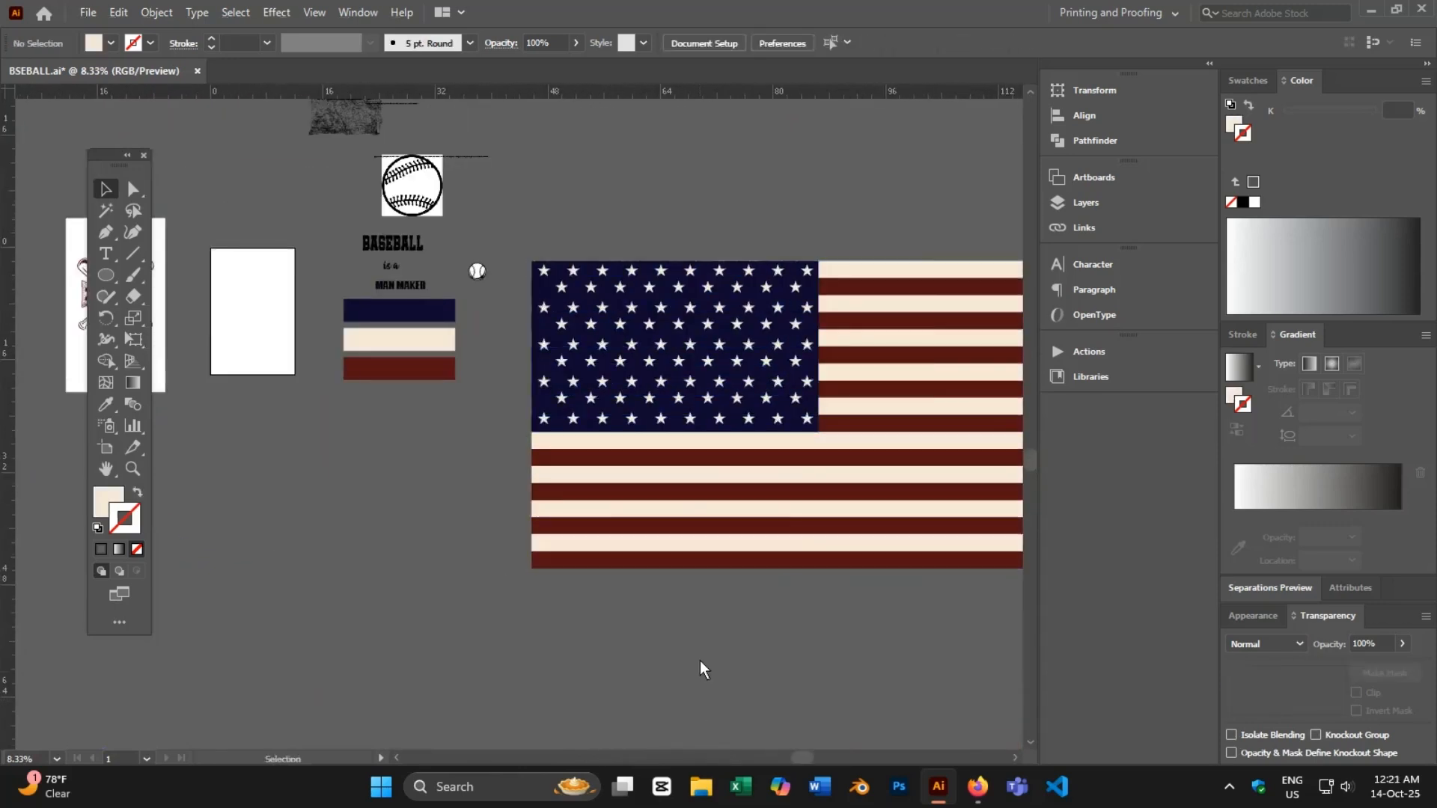
{"action": "scroll", "coordinate": [681, 535], "scroll_direction": "down", "scroll_amount": 3}
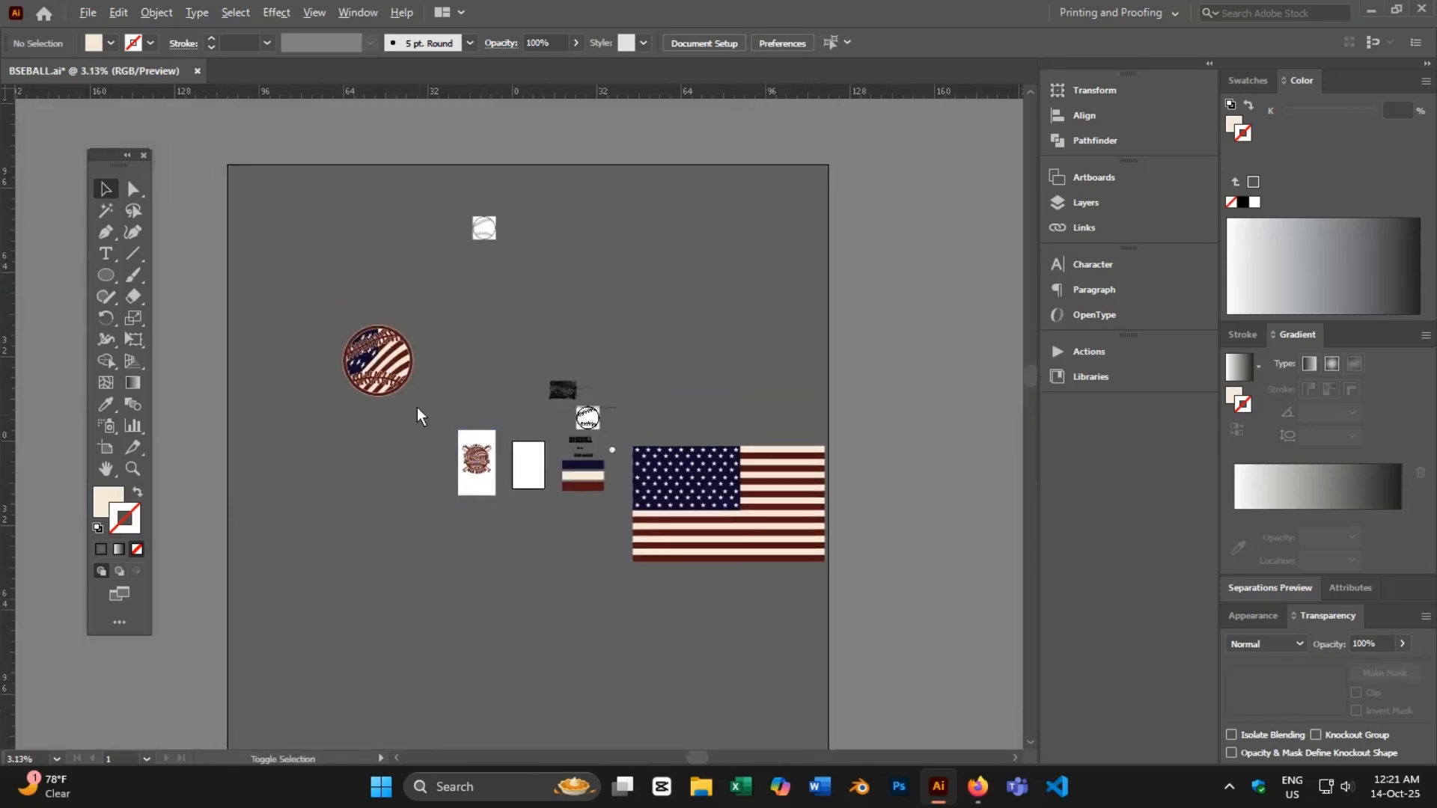
- Group all parts of the flag baseball and move the group onto the blank artboard beside the reference
{"action": "scroll", "coordinate": [416, 408], "scroll_direction": "up", "scroll_amount": 3}
{"action": "left_click_drag", "start_coordinate": [182, 201], "coordinate": [338, 443]}
{"action": "right_click", "coordinate": [409, 247]}
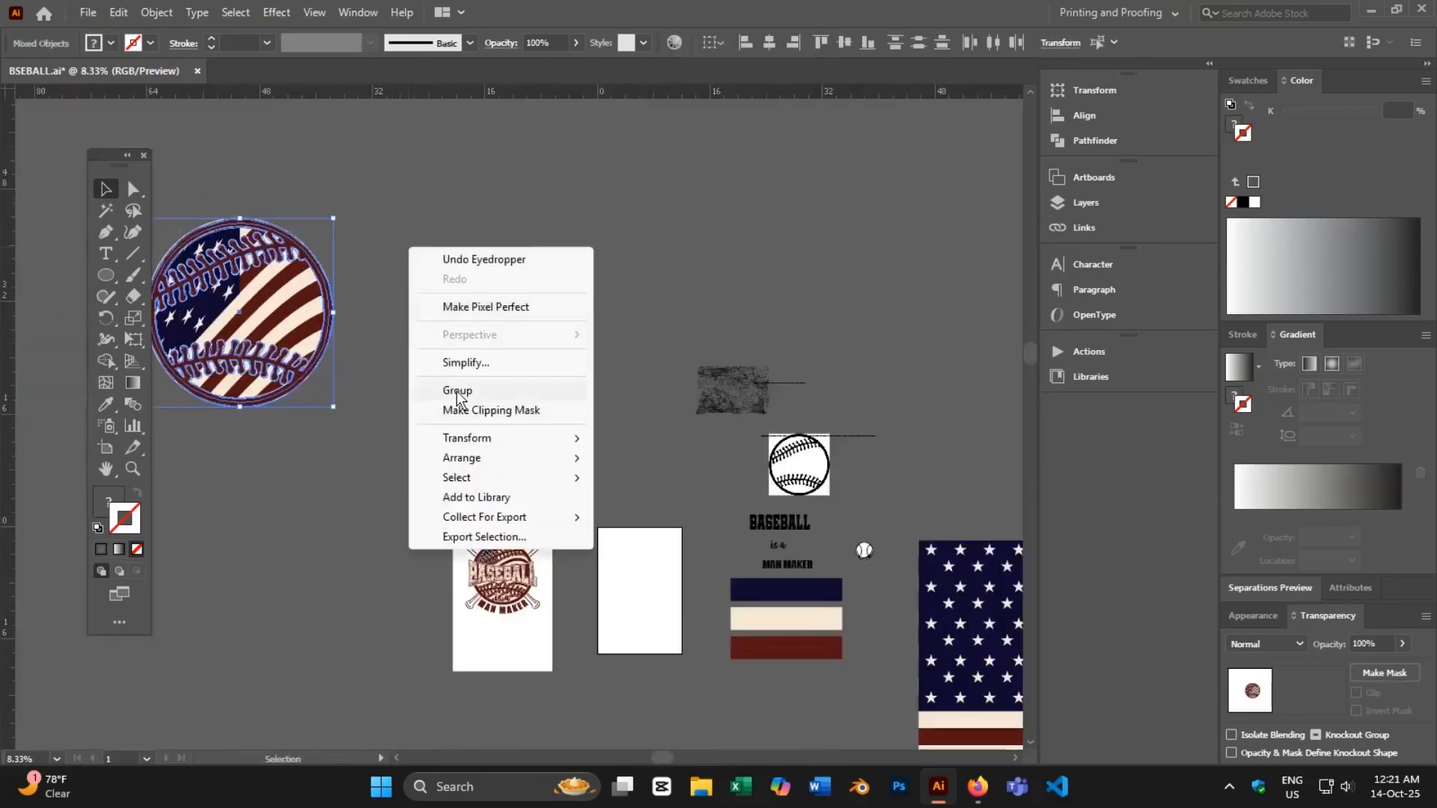
{"action": "left_click", "coordinate": [456, 391]}
{"action": "left_click", "coordinate": [457, 391]}
{"action": "left_click_drag", "start_coordinate": [273, 291], "coordinate": [657, 571]}
{"action": "scroll", "coordinate": [659, 573], "scroll_direction": "up", "scroll_amount": 2}
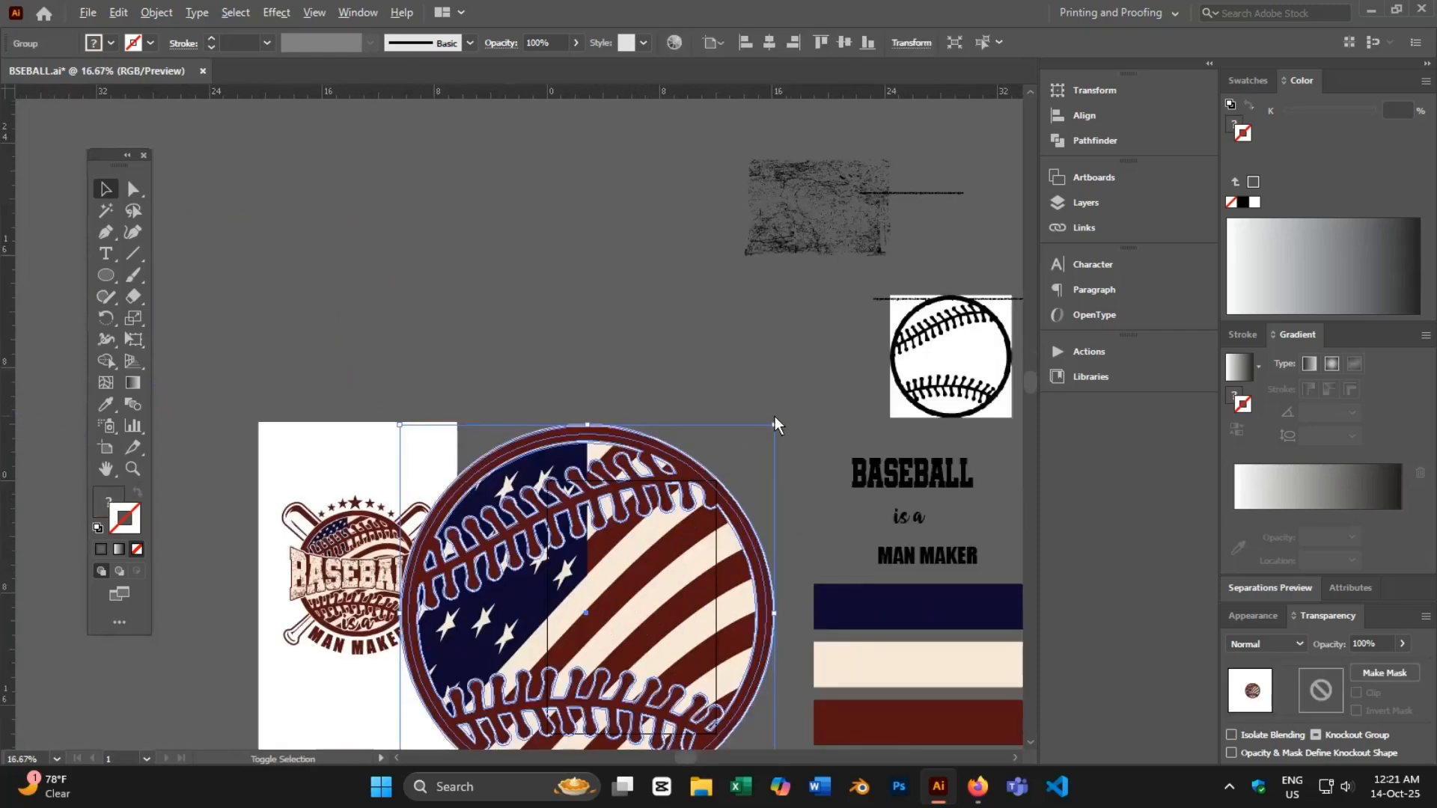
- Scale the baseball group down to fit within the artboard's width, centre it on the artboard and deselect it
{"action": "left_click_drag", "start_coordinate": [775, 422], "coordinate": [655, 547]}
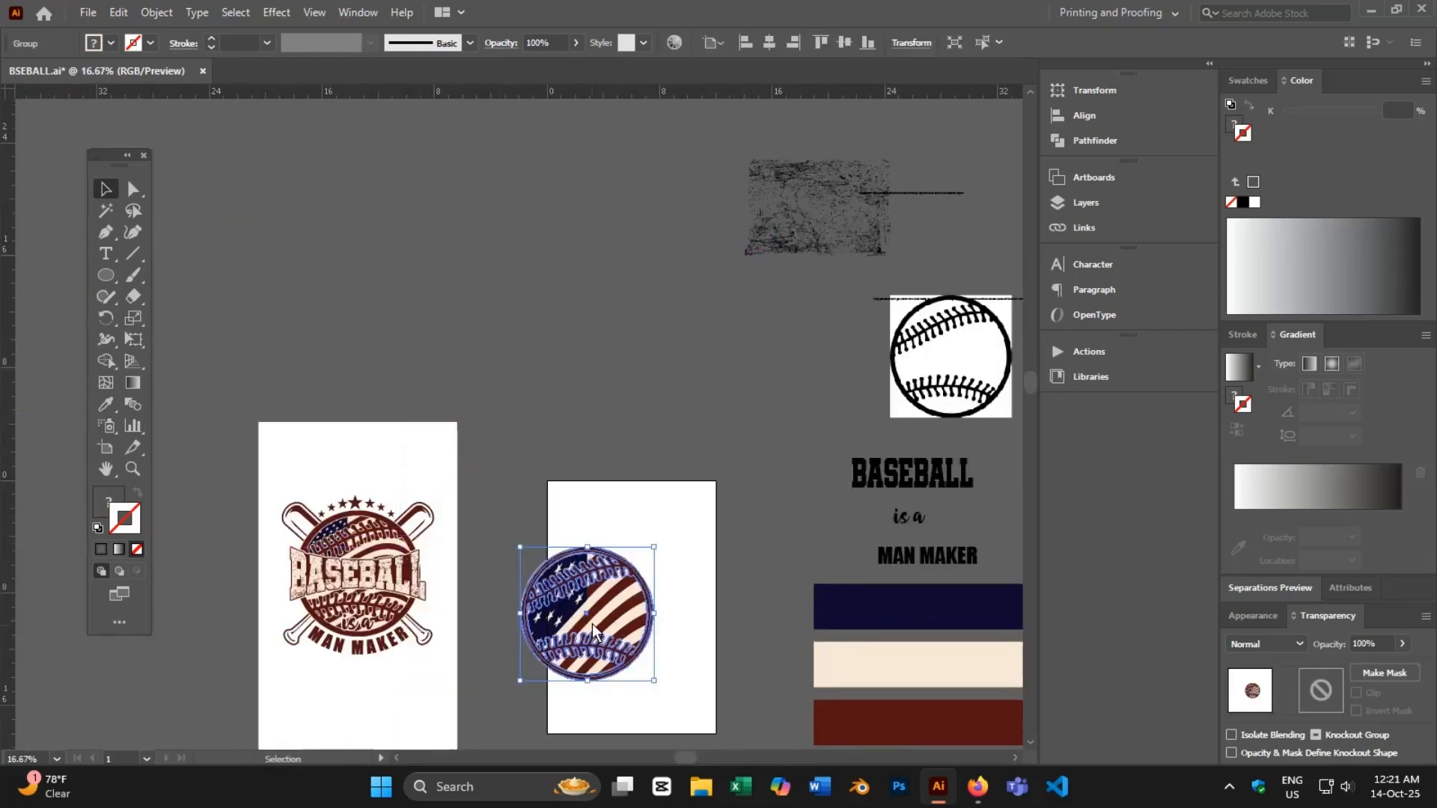
{"action": "left_click_drag", "start_coordinate": [591, 623], "coordinate": [635, 625]}
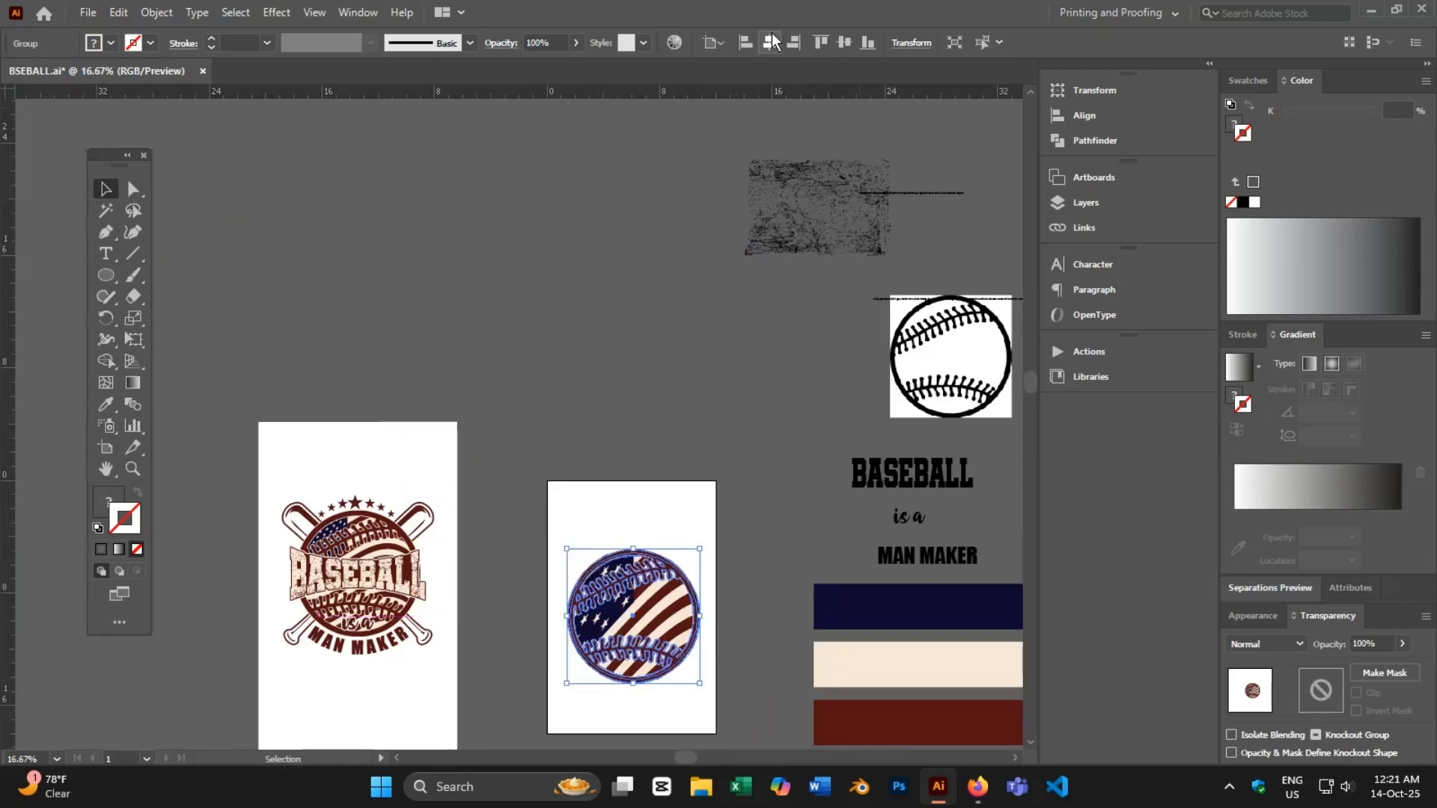
{"action": "left_click", "coordinate": [843, 44]}
{"action": "left_click_drag", "start_coordinate": [687, 358], "coordinate": [636, 137]}
{"action": "left_click", "coordinate": [659, 303]}
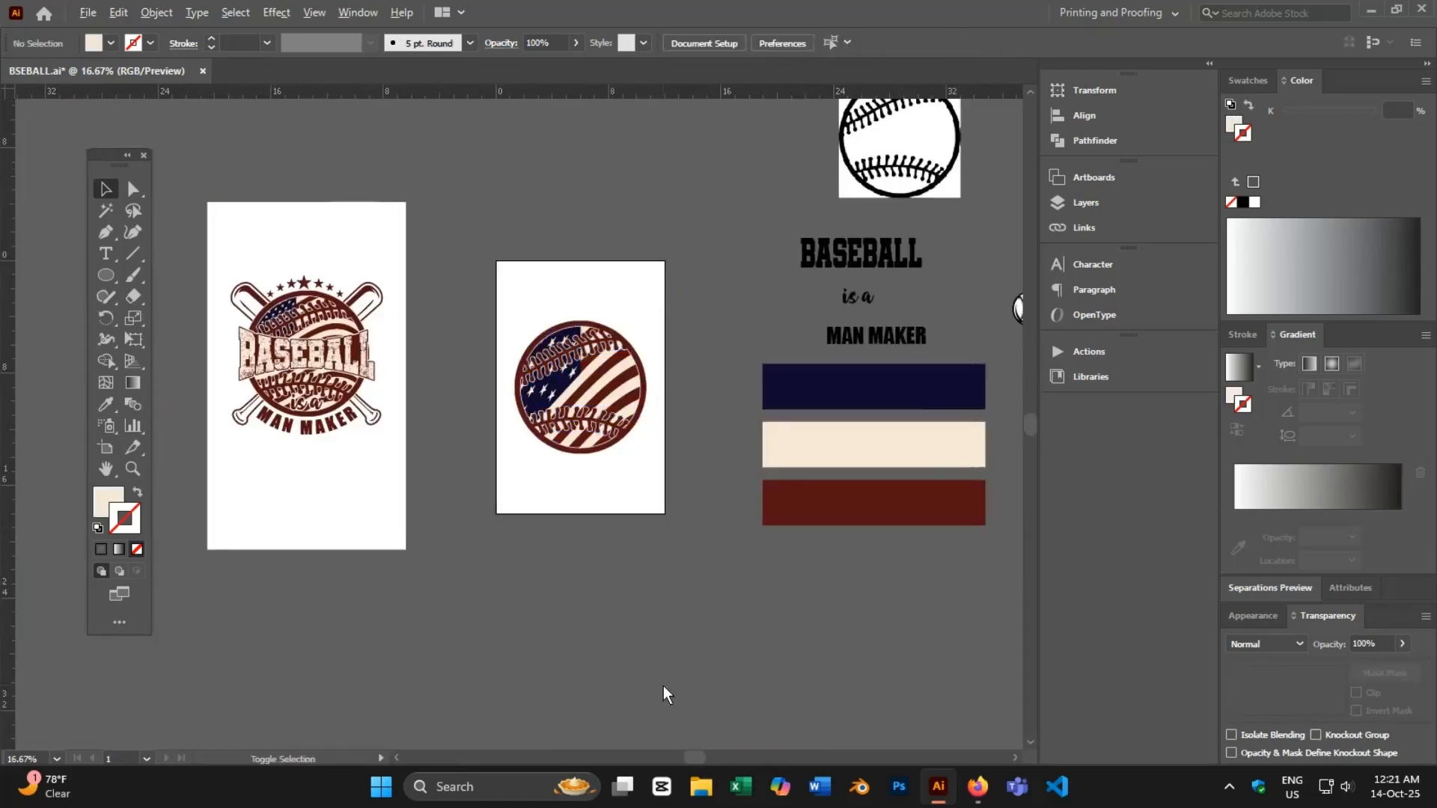
{"action": "scroll", "coordinate": [663, 685], "scroll_direction": "down", "scroll_amount": 1}
{"action": "left_click_drag", "start_coordinate": [747, 383], "coordinate": [773, 273]}
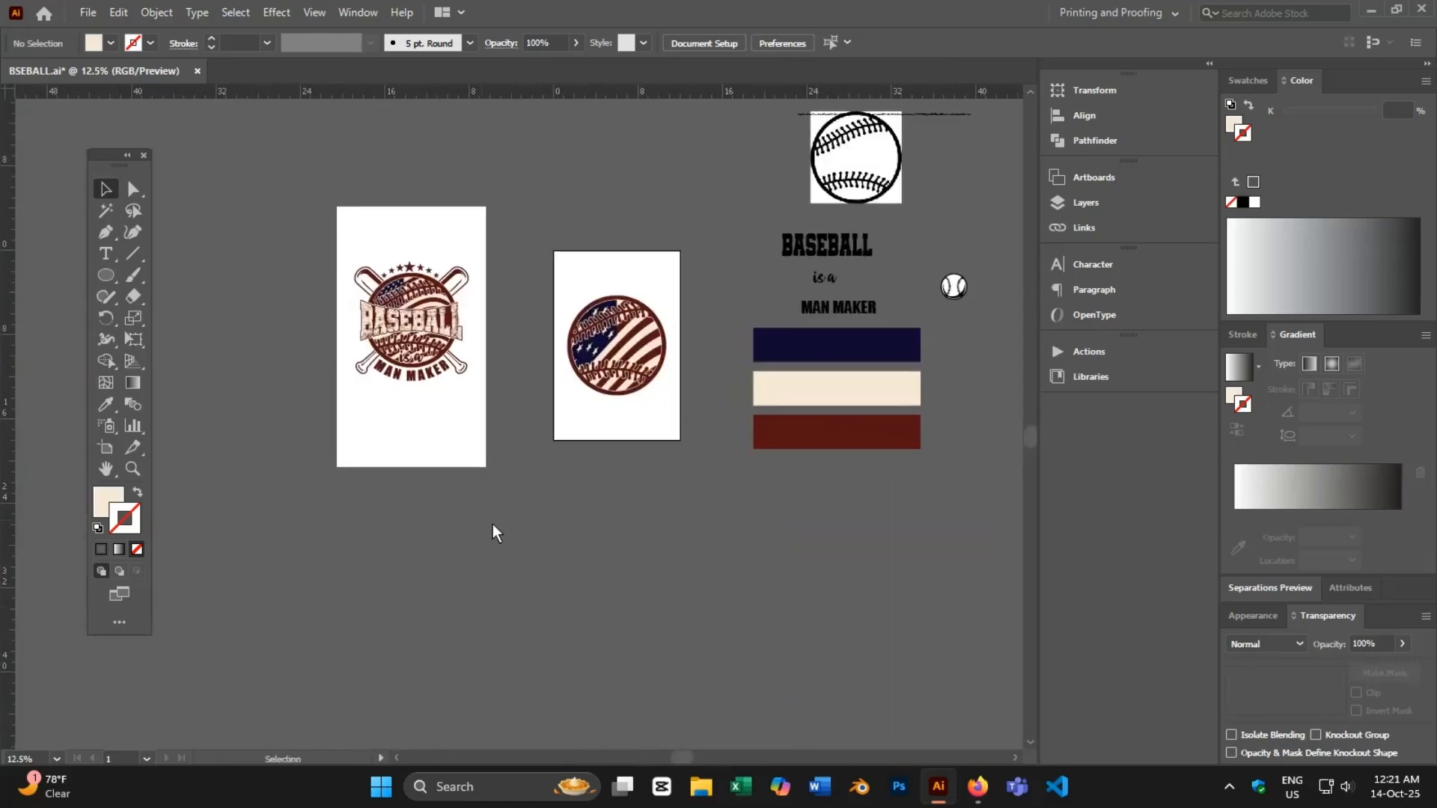
- Switch to Firefox, open Yandex and search for "baseball vector" images
{"action": "left_click", "coordinate": [978, 786]}
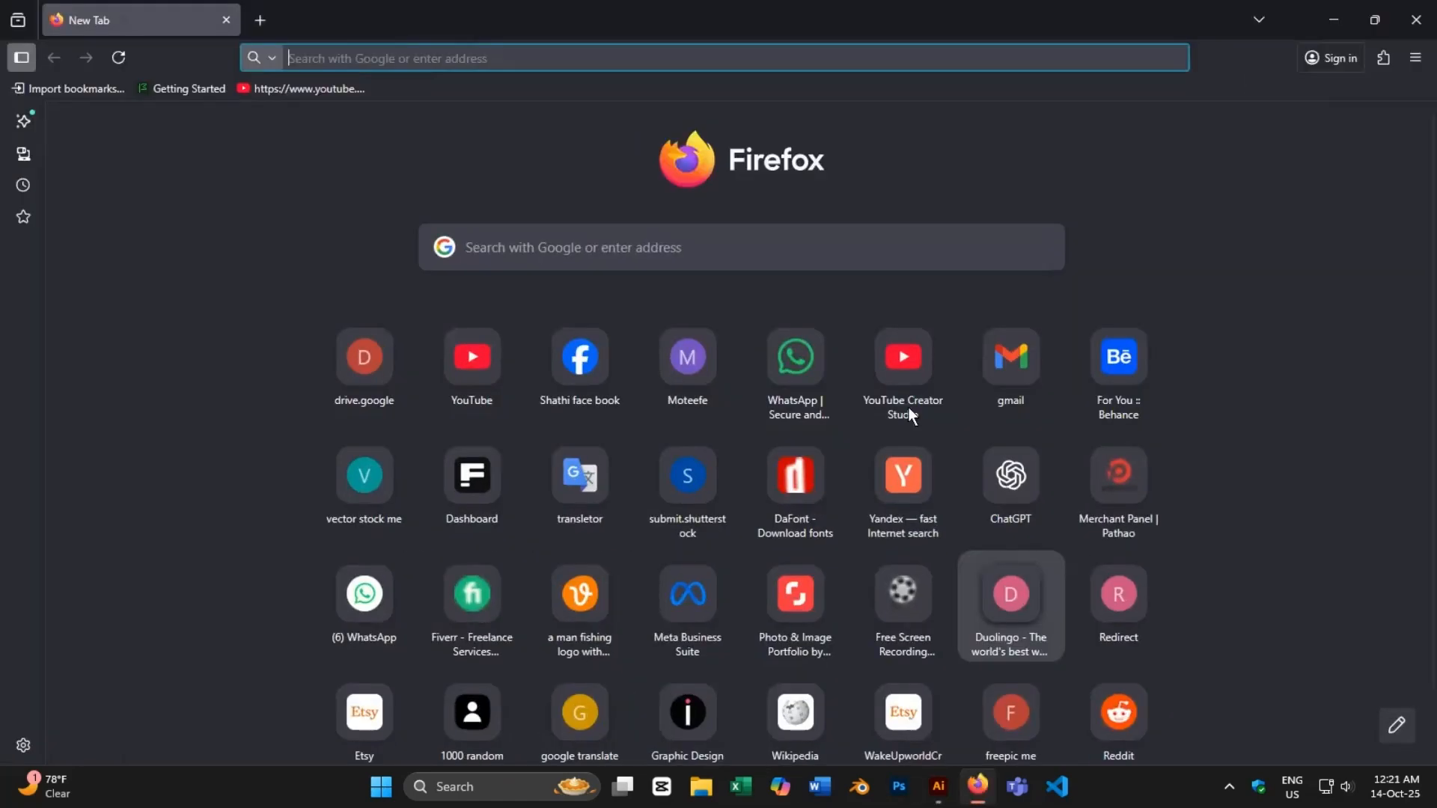
{"action": "left_click", "coordinate": [328, 58]}
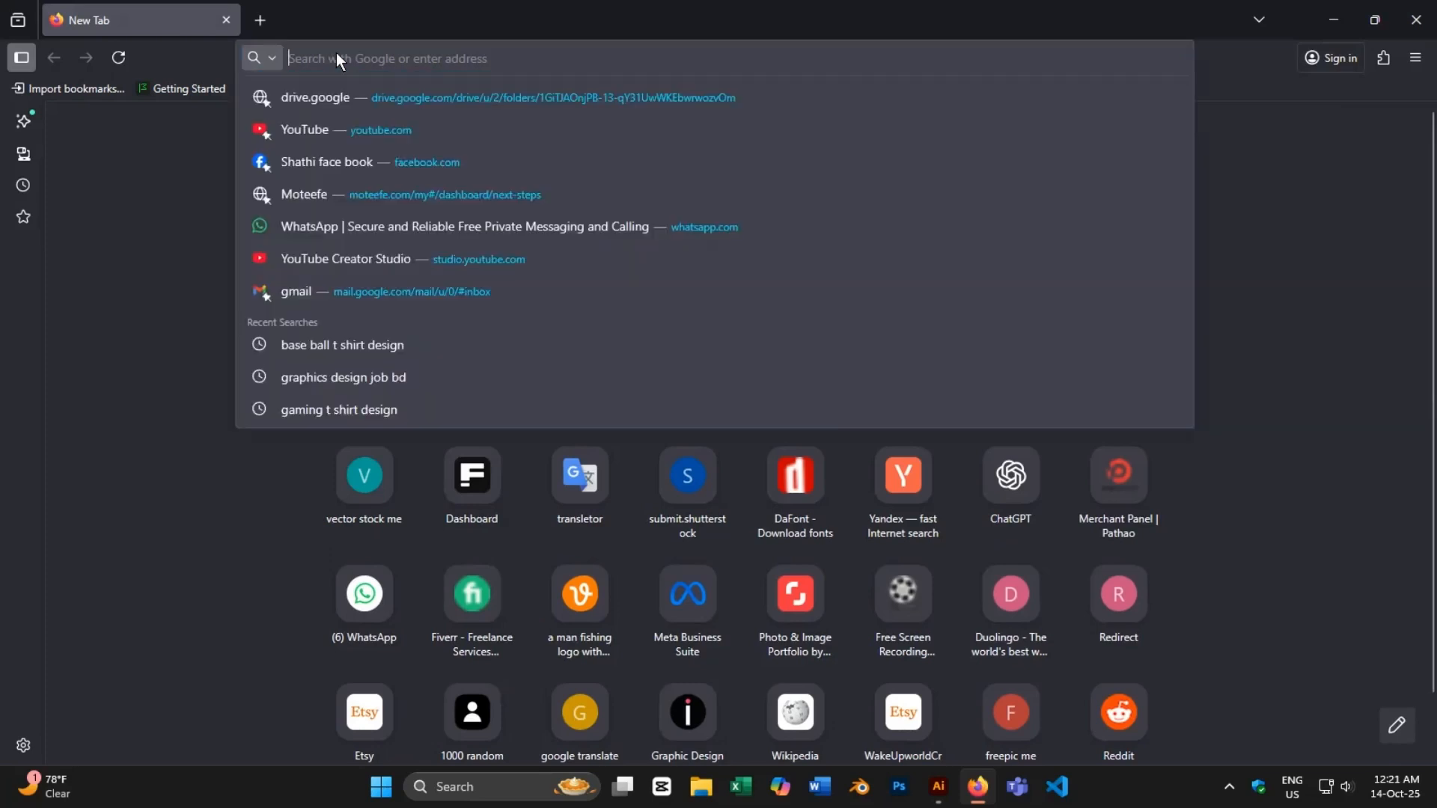
{"action": "left_click", "coordinate": [879, 497]}
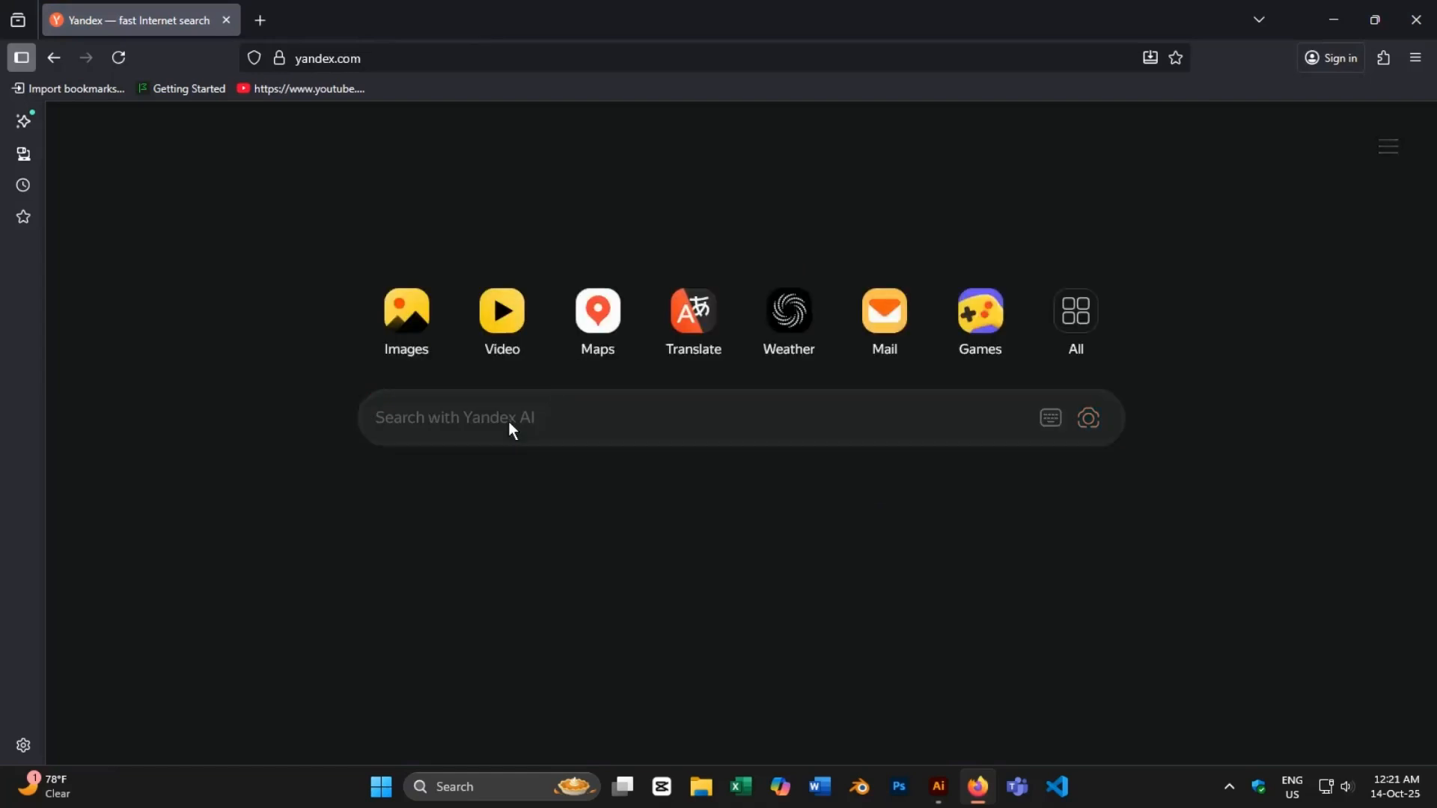
{"action": "type", "text": "ba"}
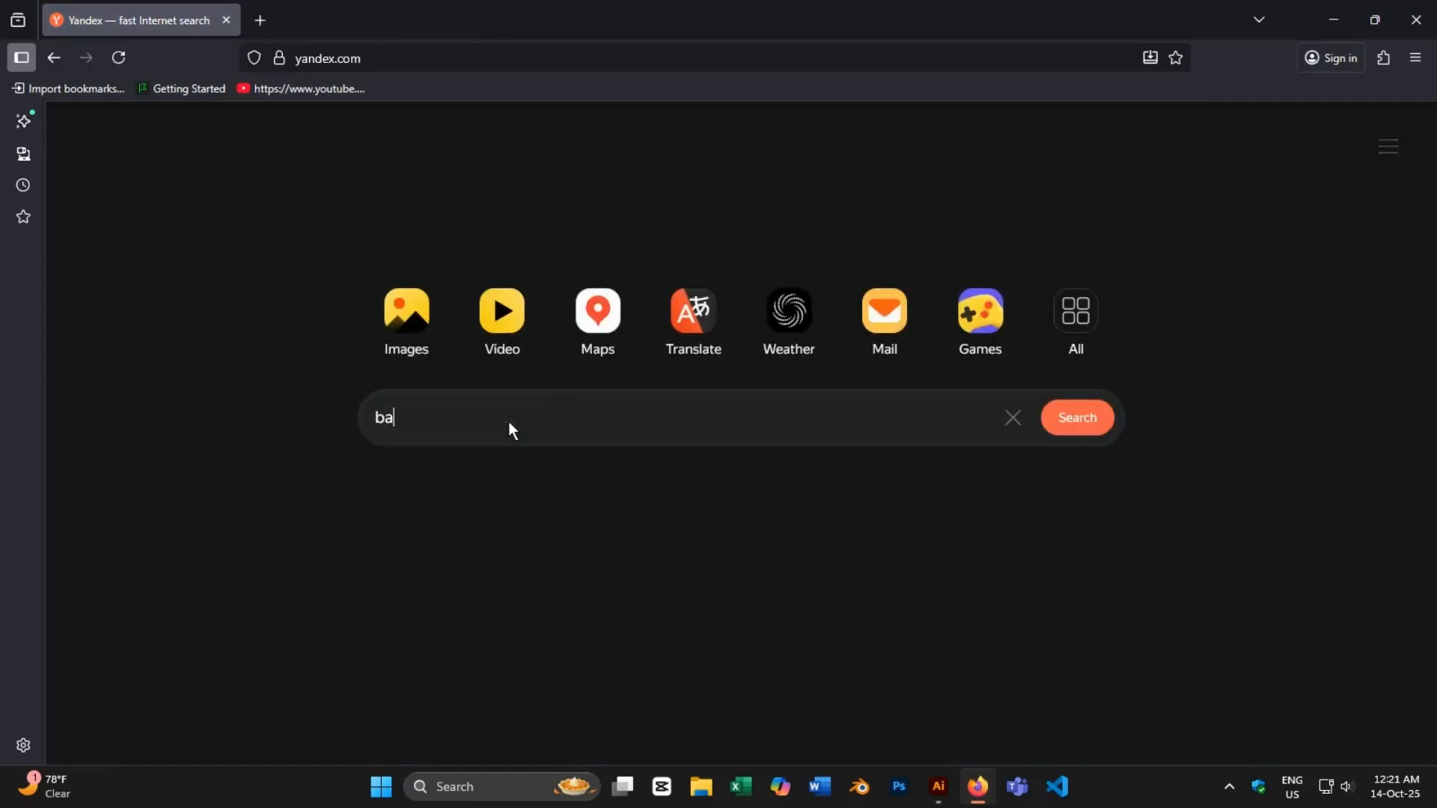
{"action": "type", "text": "seball"}
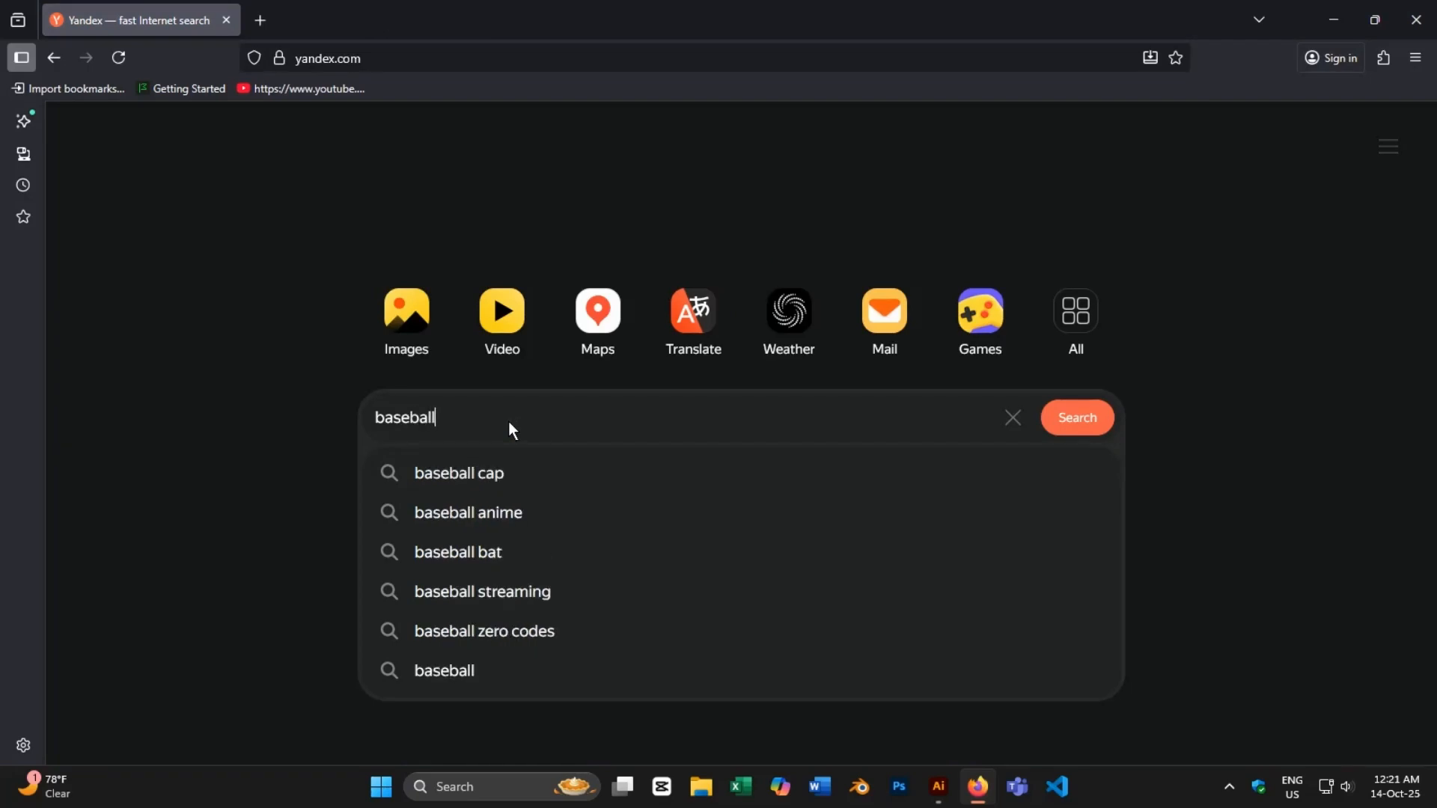
{"action": "type", "text": " vecto"}
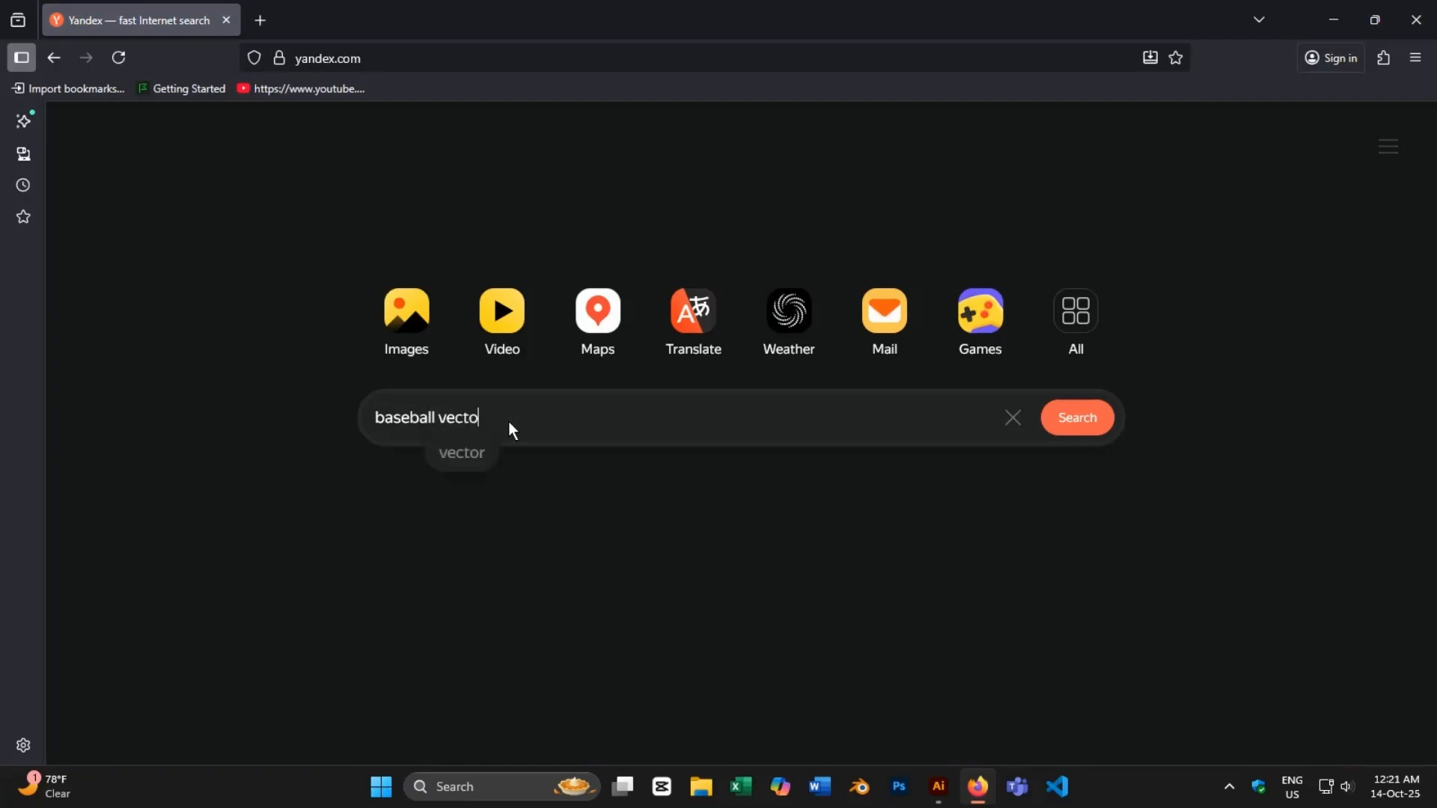
{"action": "type", "text": "r"}
{"action": "key", "text": "Return"}
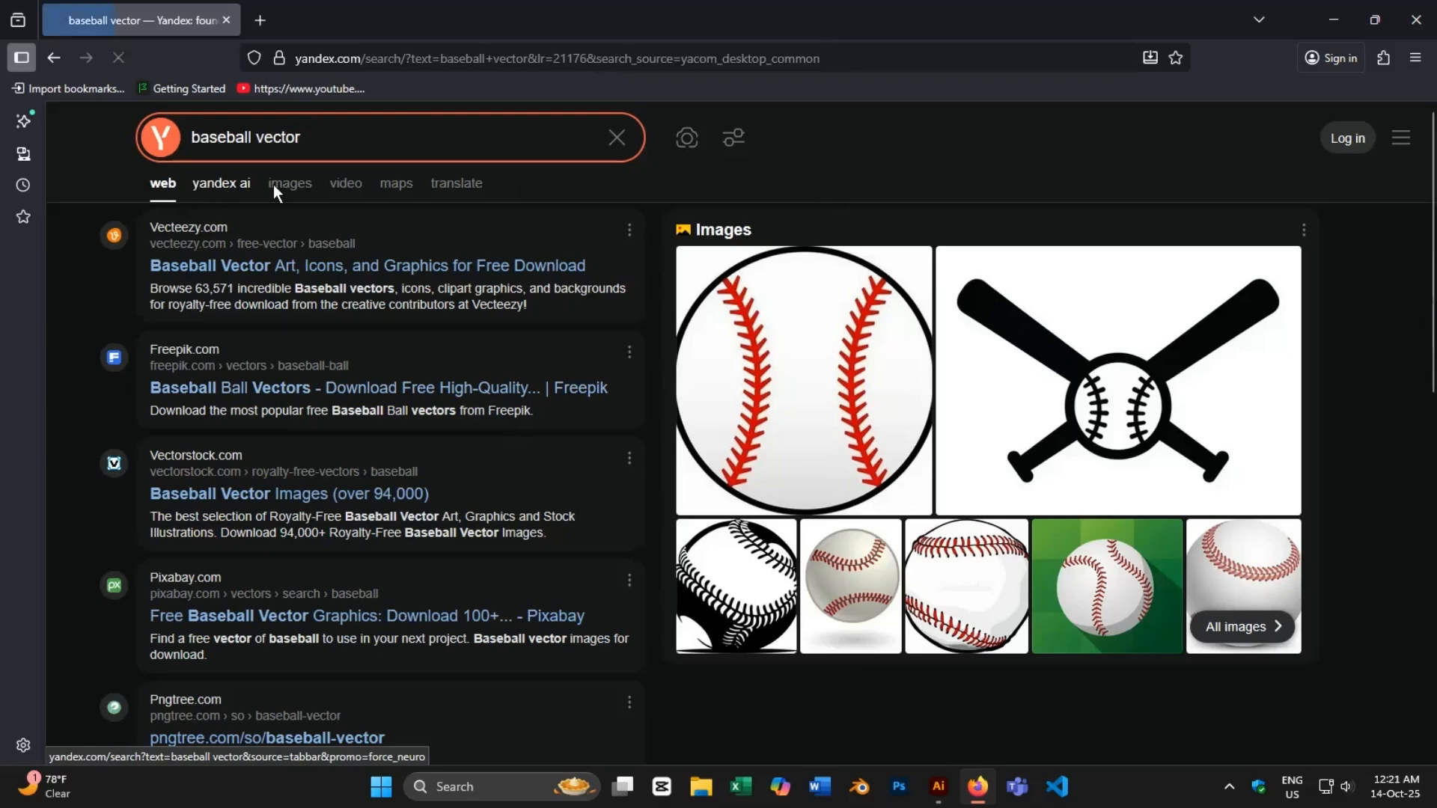
{"action": "left_click", "coordinate": [299, 184]}
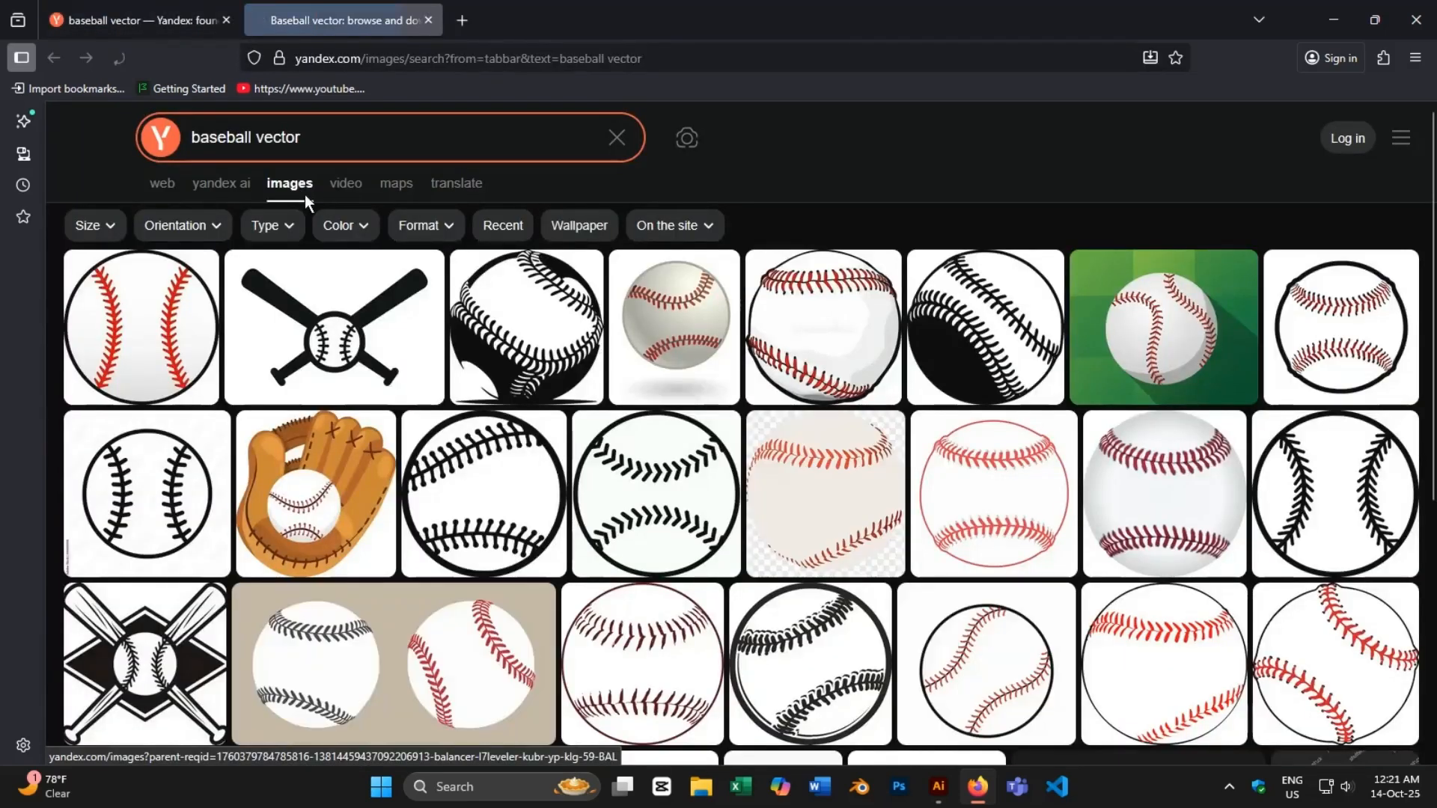
- Change the image search to "baseball bat vector" and limit the results to large images
{"action": "left_click", "coordinate": [256, 139]}
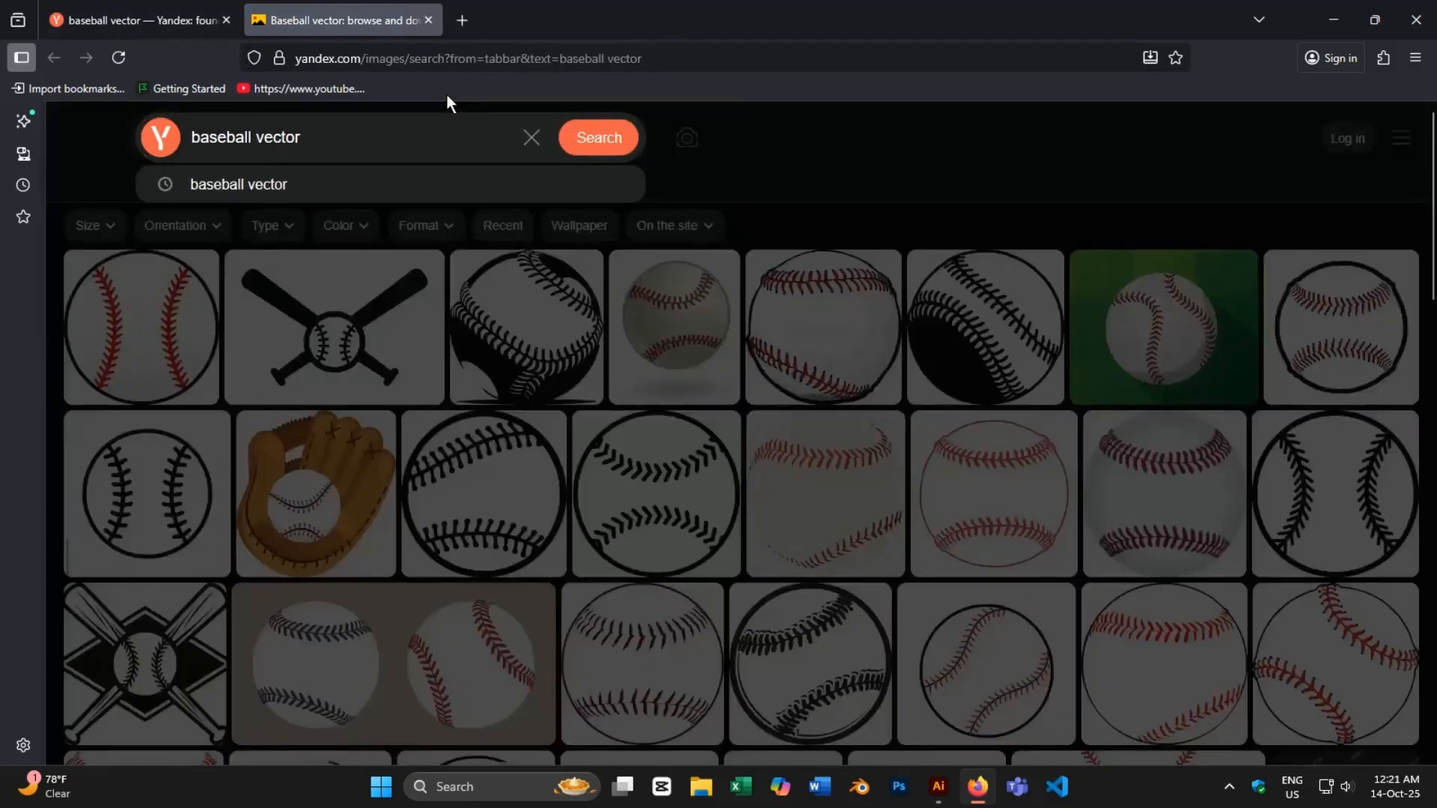
{"action": "type", "text": "bat"}
{"action": "key", "text": "Return"}
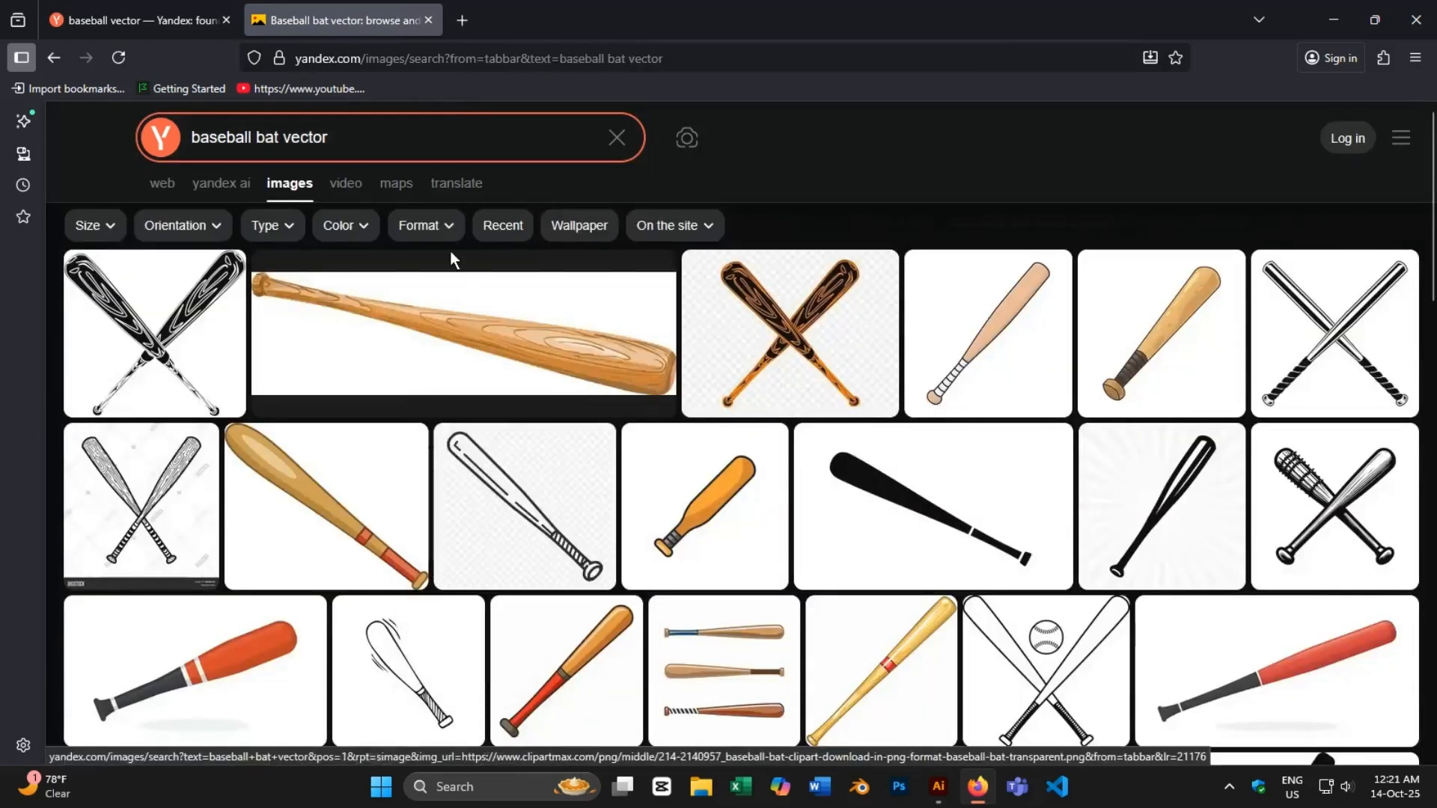
{"action": "left_click", "coordinate": [90, 225]}
{"action": "left_click", "coordinate": [124, 299]}
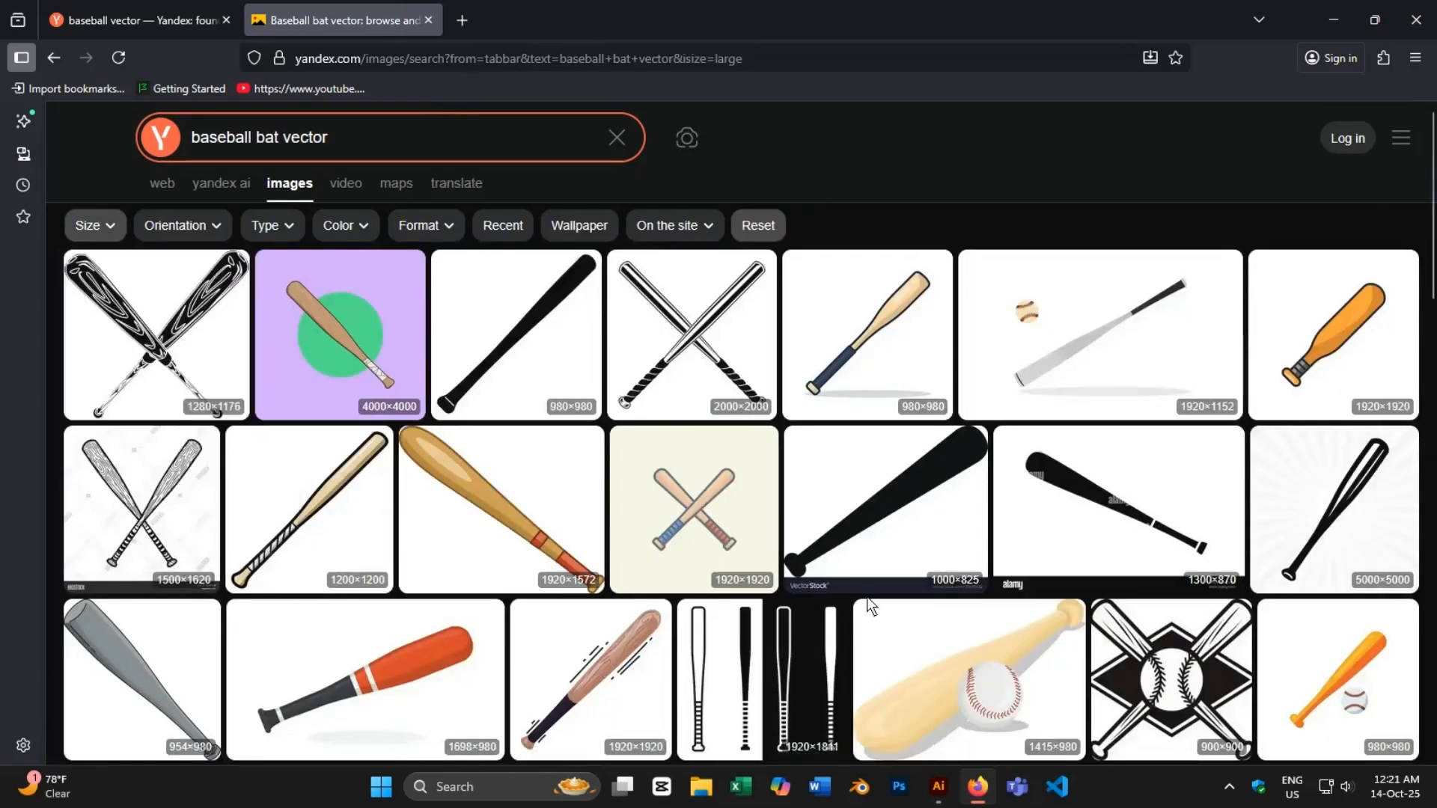
- Look through the baseball bat vector results for a clean monochrome image of two crossed bats
{"action": "scroll", "coordinate": [867, 596], "scroll_direction": "down", "scroll_amount": 5}
{"action": "scroll", "coordinate": [867, 601], "scroll_direction": "down", "scroll_amount": 4}
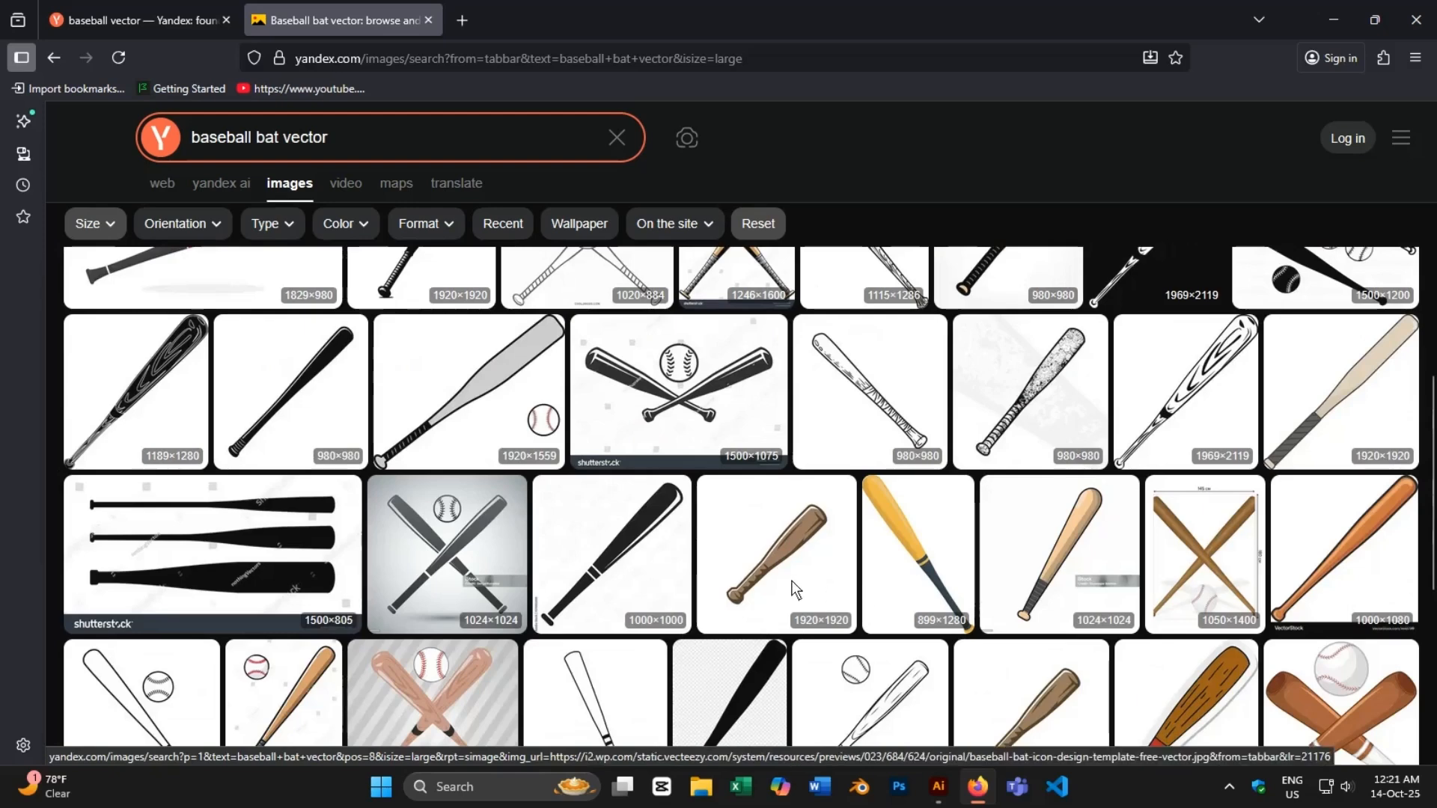
{"action": "scroll", "coordinate": [864, 596], "scroll_direction": "down", "scroll_amount": 3}
{"action": "scroll", "coordinate": [786, 581], "scroll_direction": "up", "scroll_amount": 3}
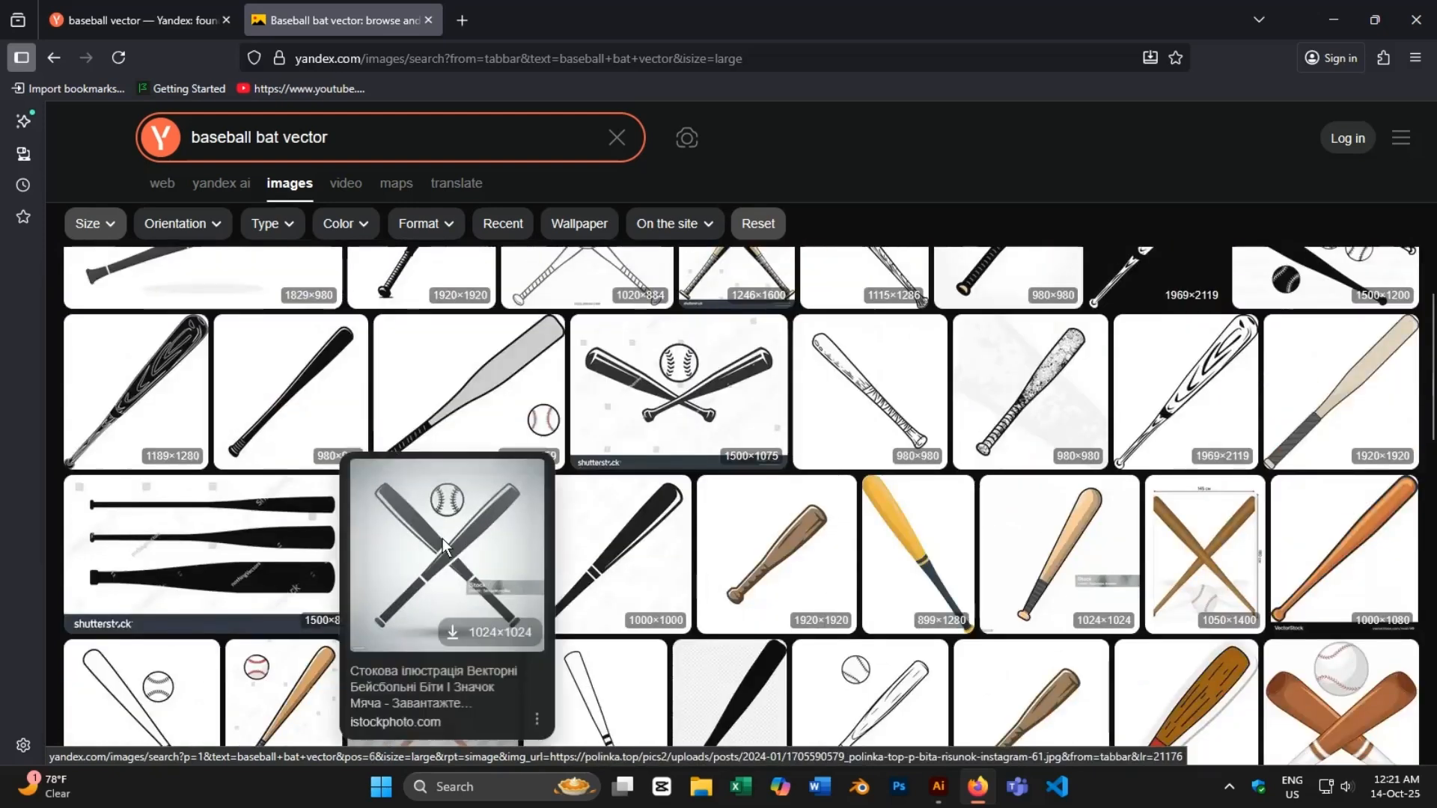
{"action": "scroll", "coordinate": [442, 537], "scroll_direction": "down", "scroll_amount": 5}
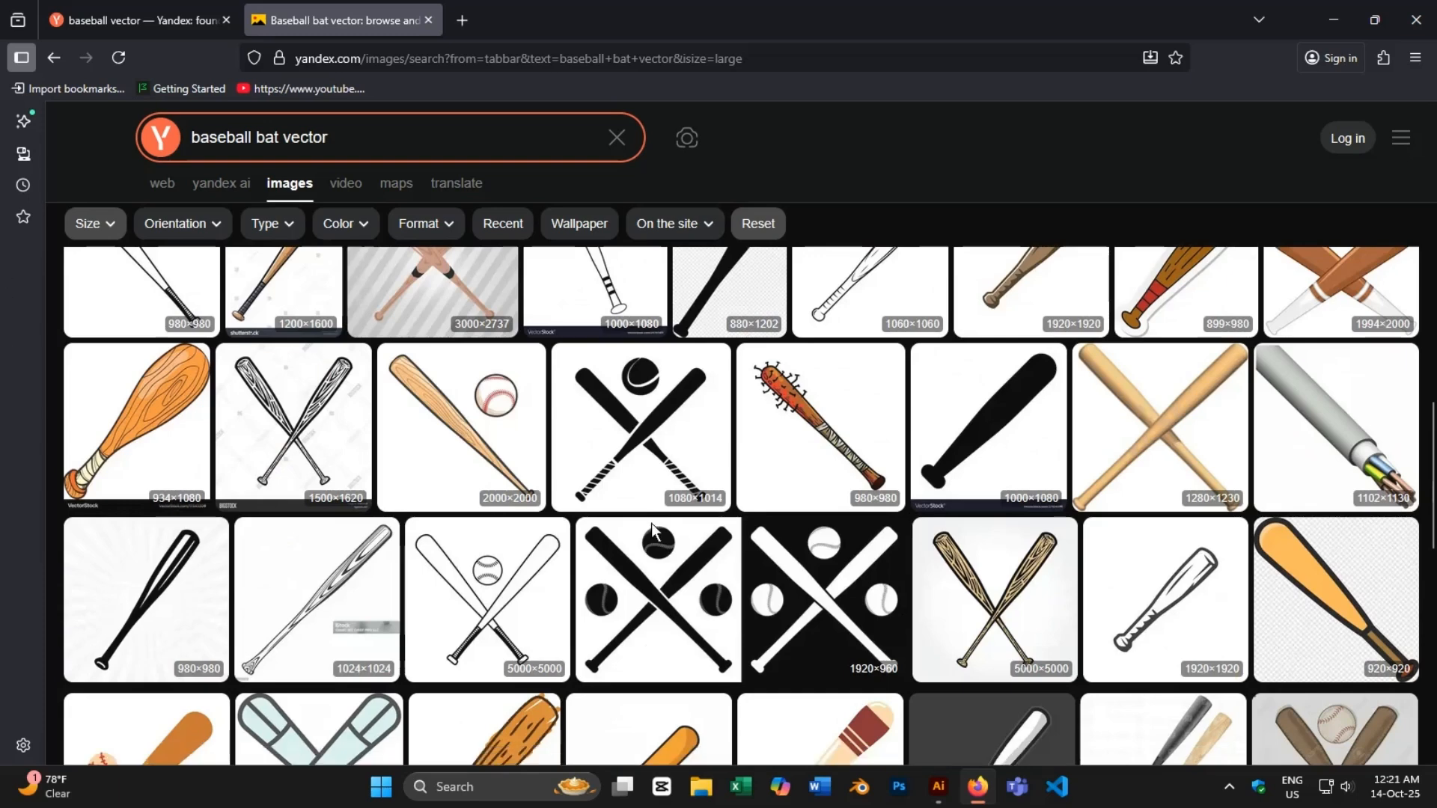
{"action": "scroll", "coordinate": [662, 528], "scroll_direction": "down", "scroll_amount": 2}
{"action": "mouse_move", "coordinate": [150, 443]}
{"action": "scroll", "coordinate": [466, 512], "scroll_direction": "down", "scroll_amount": 5}
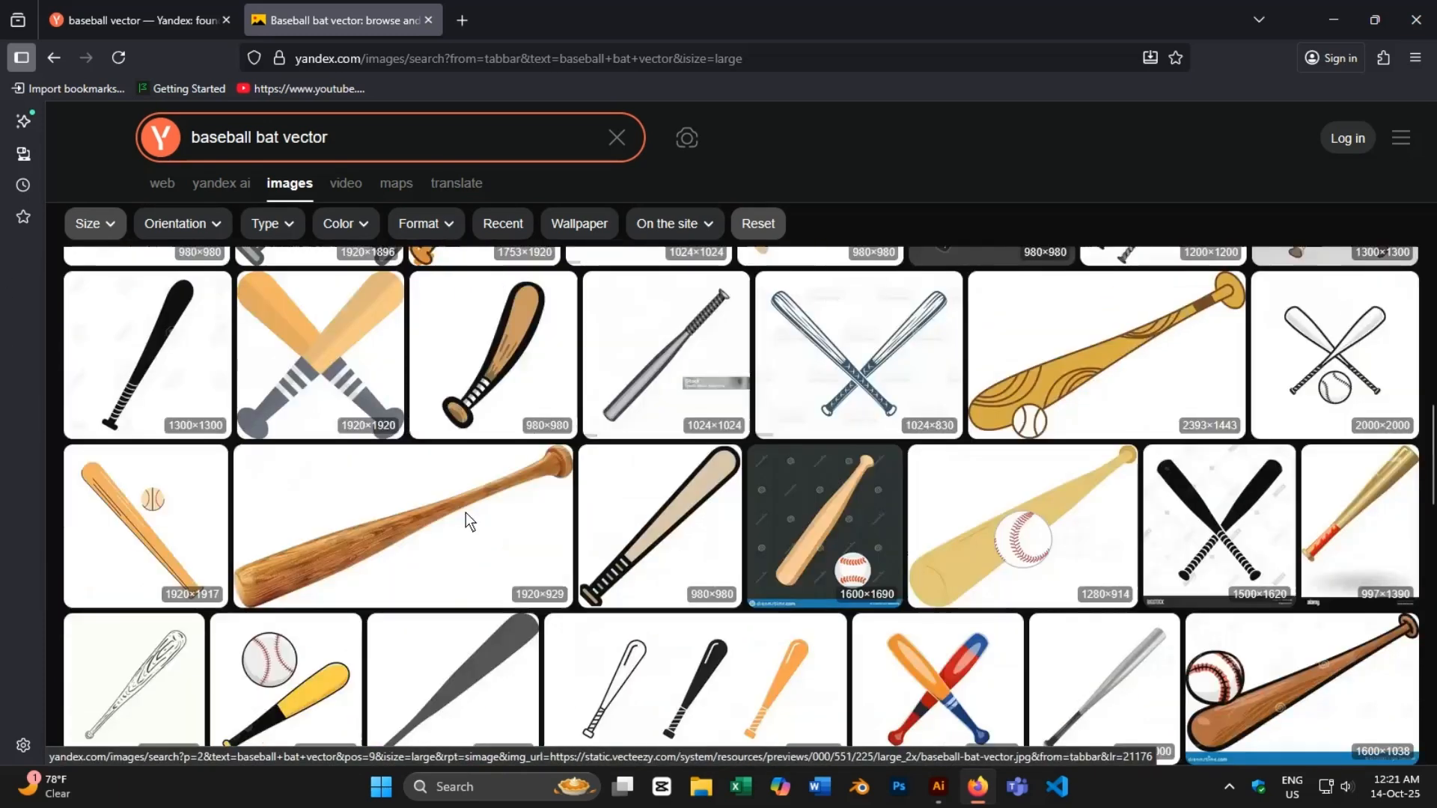
{"action": "mouse_move", "coordinate": [788, 599]}
{"action": "scroll", "coordinate": [788, 599], "scroll_direction": "down", "scroll_amount": 2}
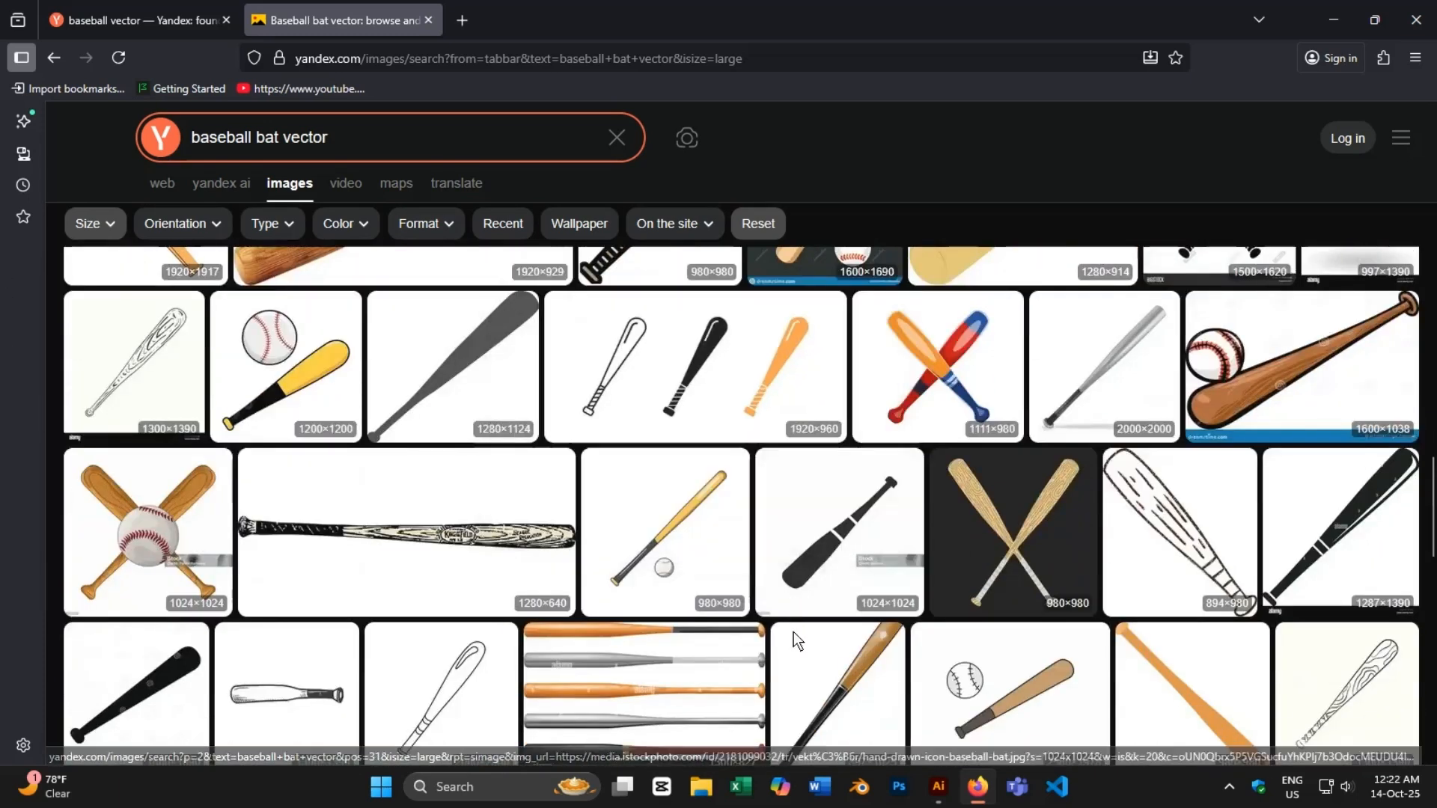
{"action": "scroll", "coordinate": [789, 615], "scroll_direction": "down", "scroll_amount": 5}
{"action": "scroll", "coordinate": [787, 614], "scroll_direction": "down", "scroll_amount": 10}
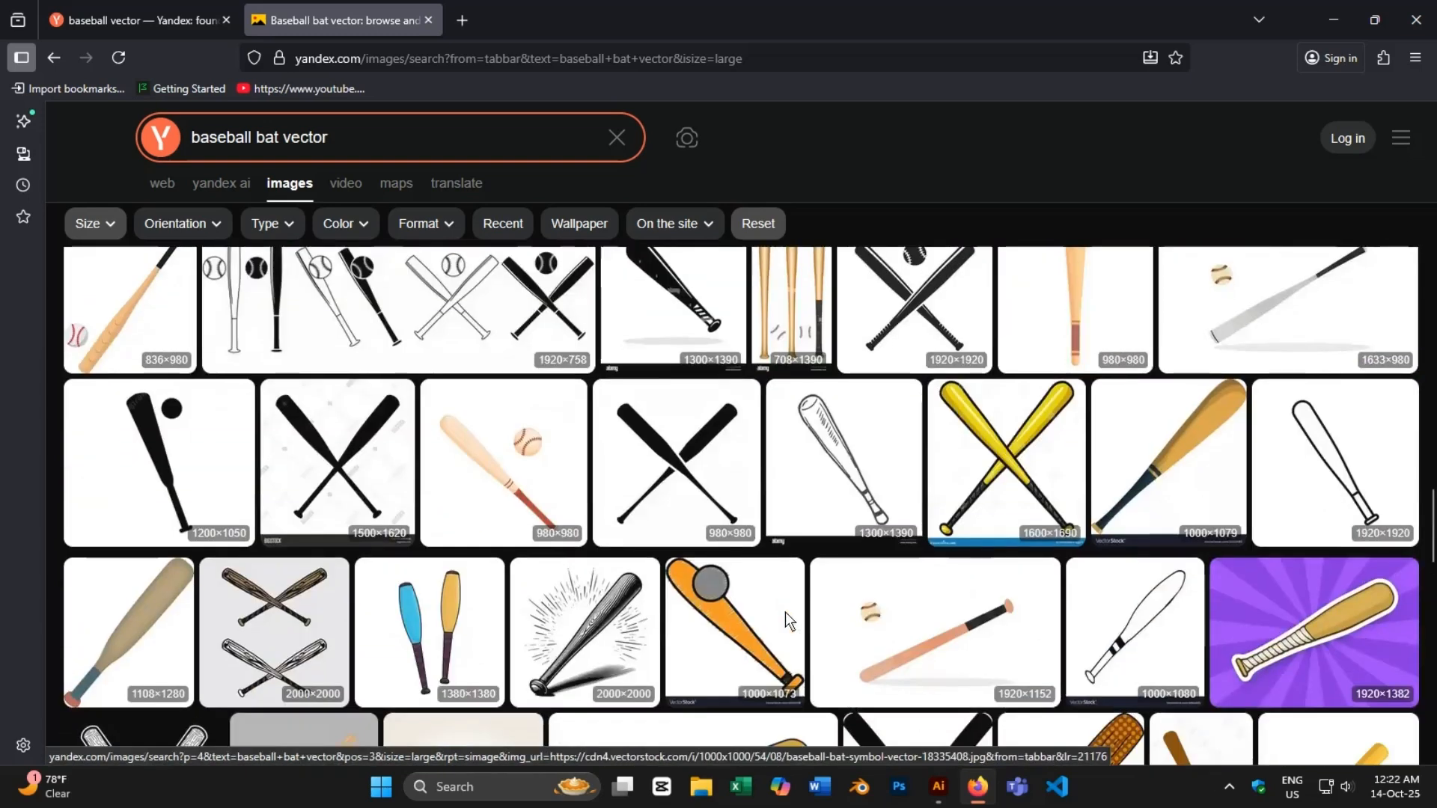
{"action": "scroll", "coordinate": [785, 612], "scroll_direction": "down", "scroll_amount": 5}
{"action": "scroll", "coordinate": [819, 615], "scroll_direction": "down", "scroll_amount": 10}
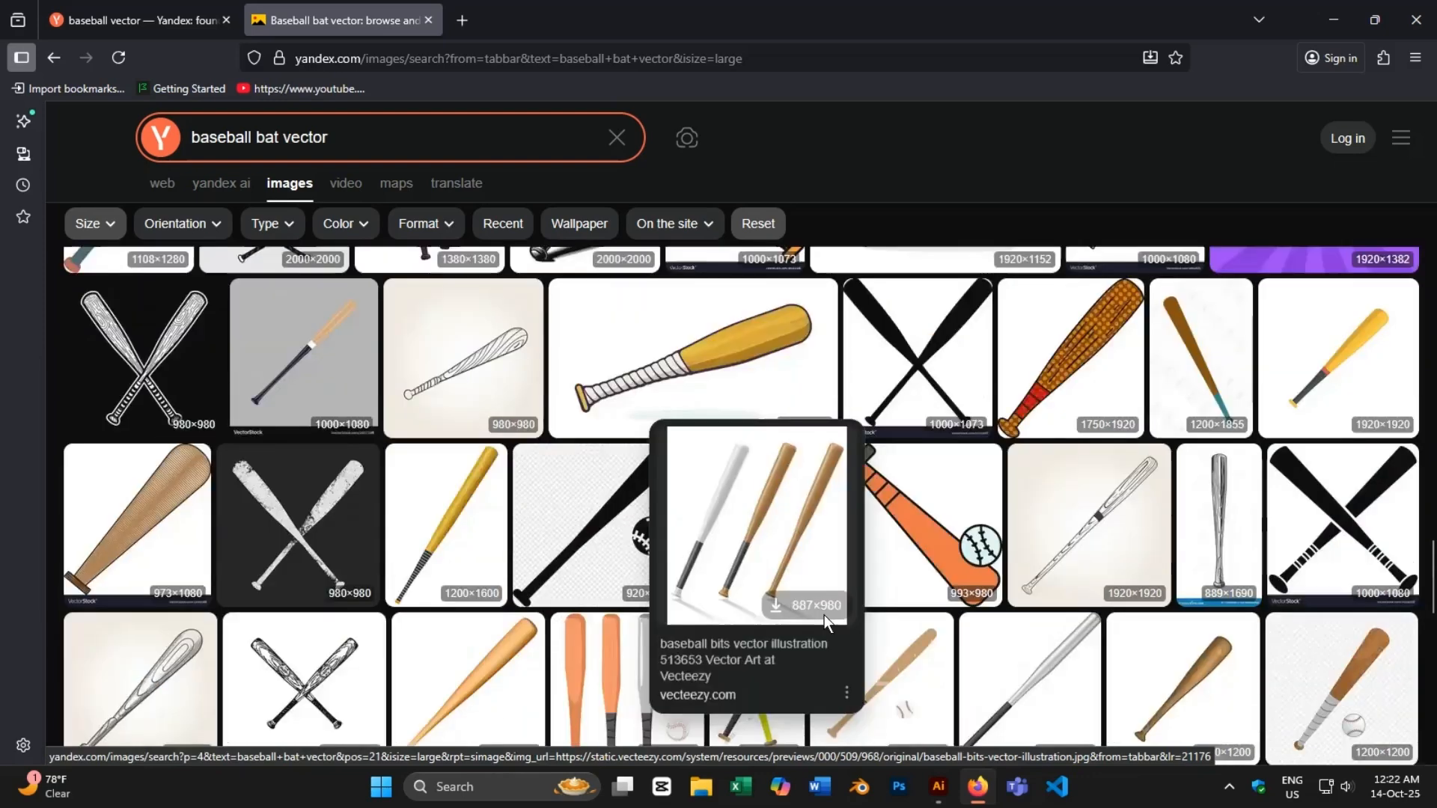
{"action": "scroll", "coordinate": [822, 613], "scroll_direction": "down", "scroll_amount": 10}
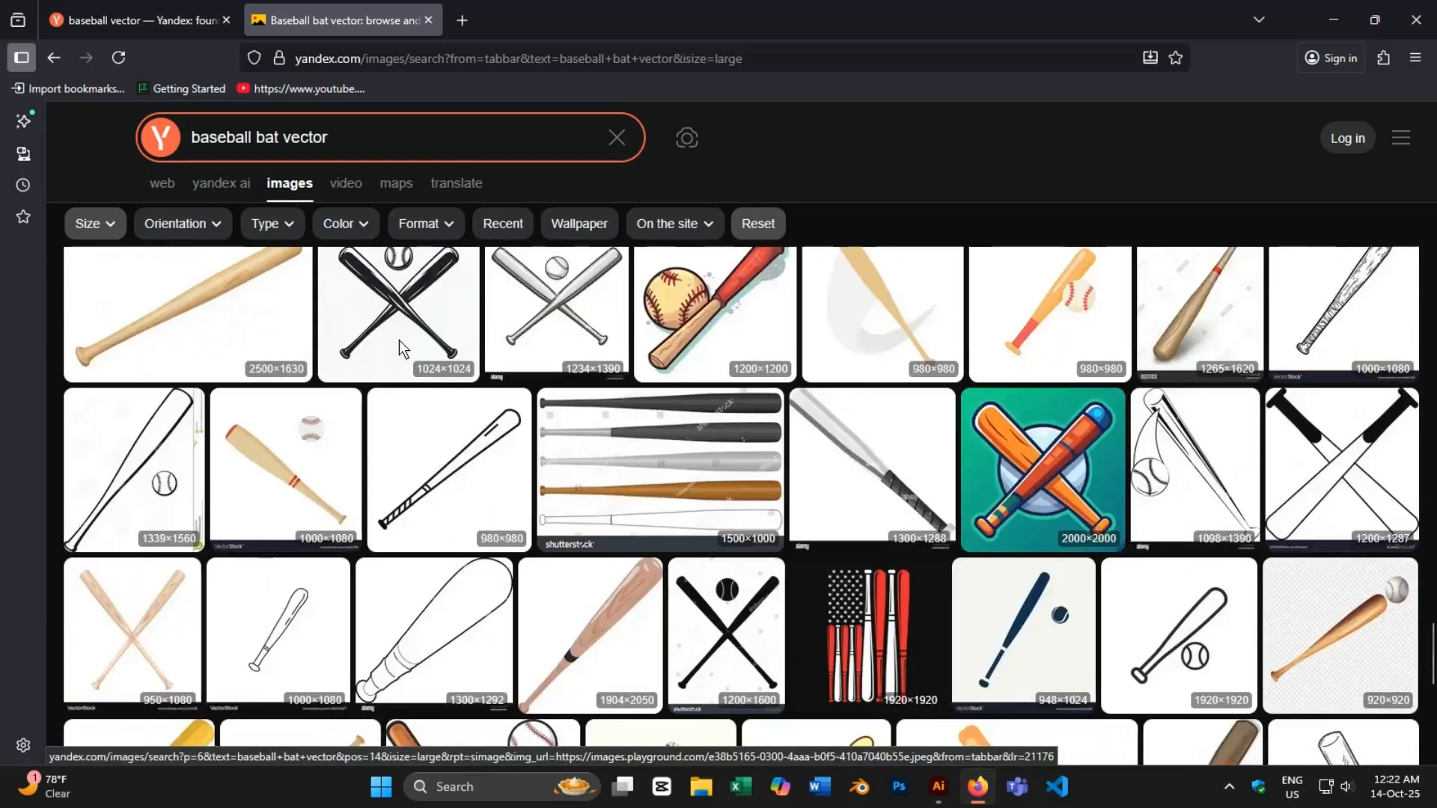
- Open the preview of the playground.com image showing monochrome crossed baseball bats with a ball above them
{"action": "left_click", "coordinate": [398, 340]}
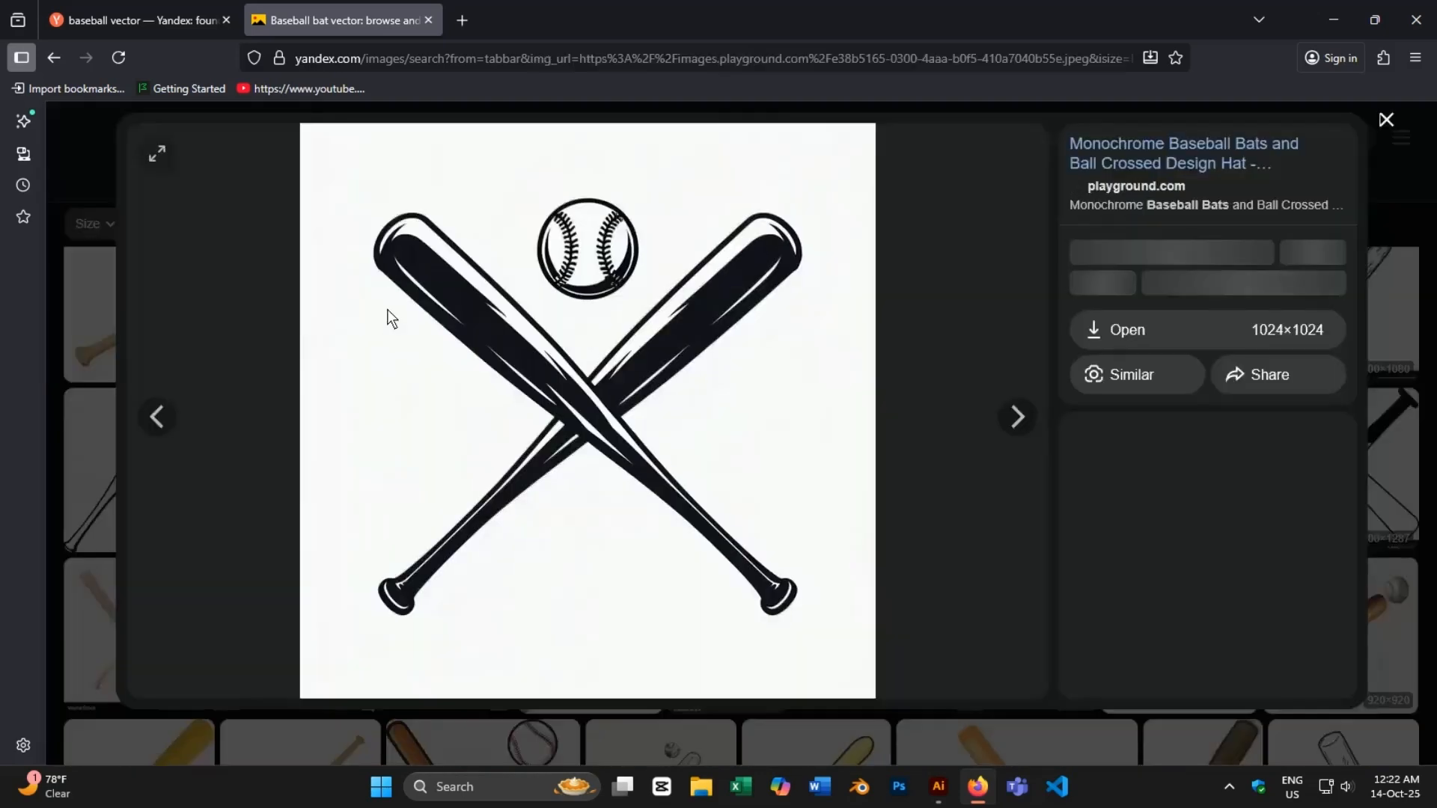
{"action": "right_click", "coordinate": [533, 346]}
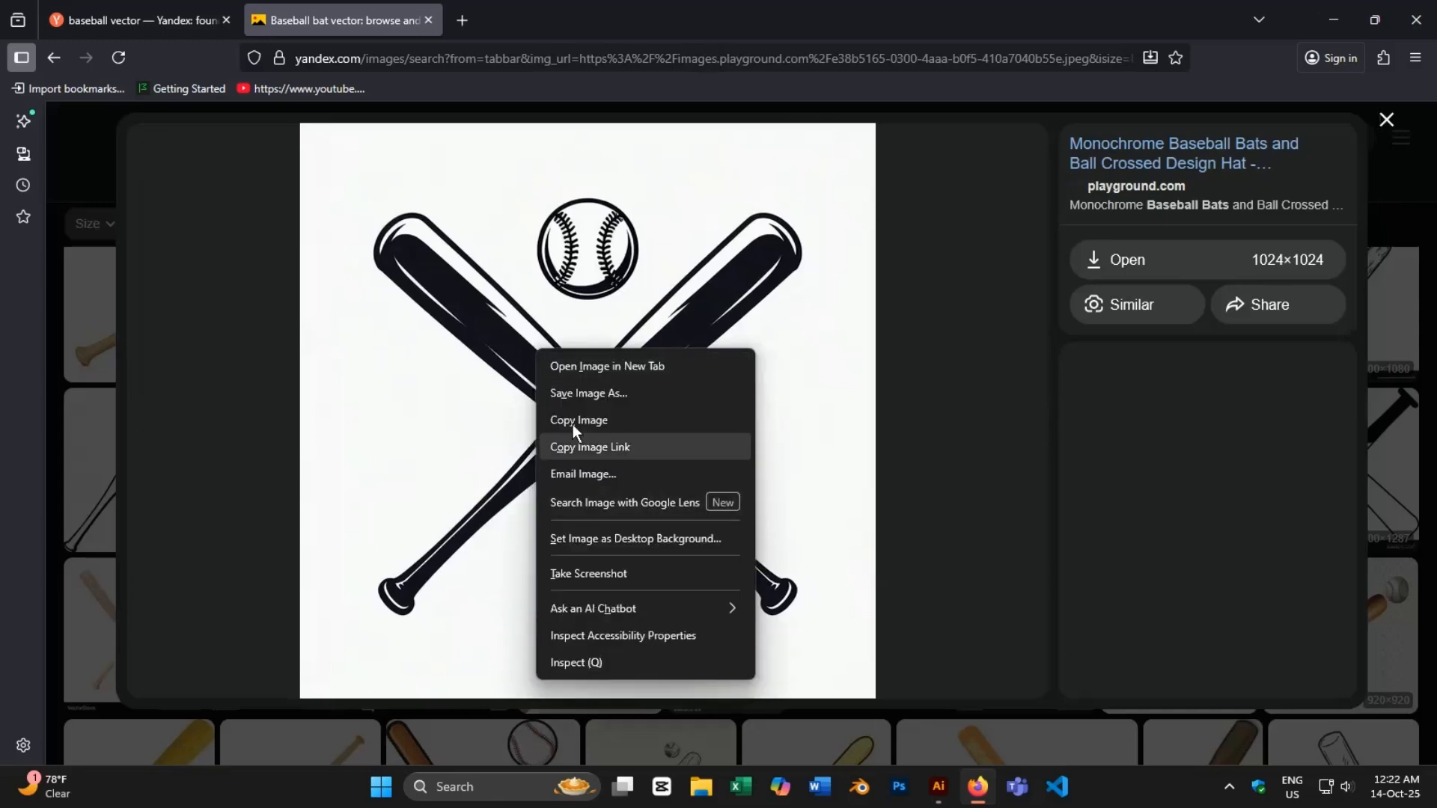
{"action": "left_click", "coordinate": [525, 59]}
{"action": "key", "text": "ctrl+a"}
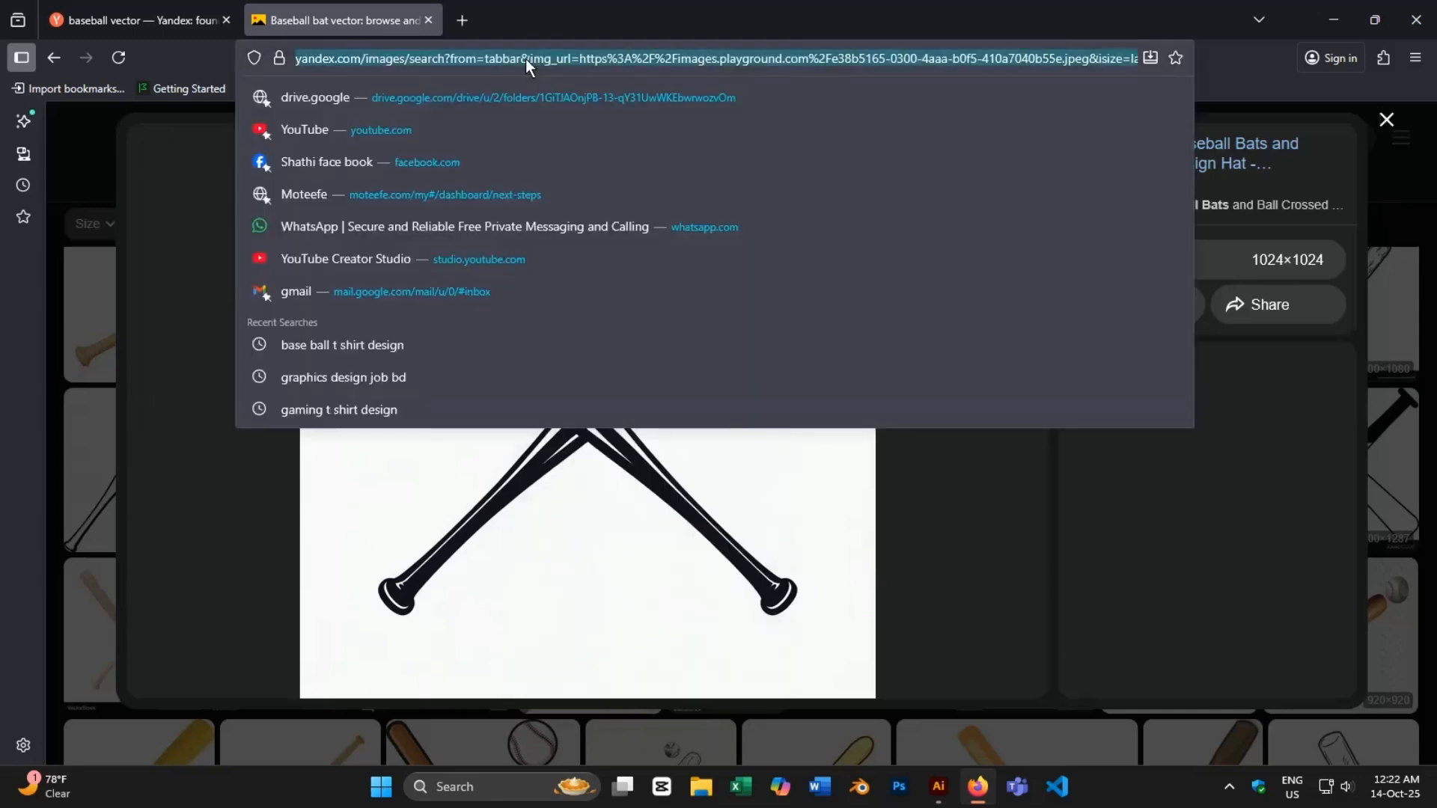
- Switch to Illustrator and move the thin distressed line off the artboard into the empty canvas above it
{"action": "left_click", "coordinate": [939, 788]}
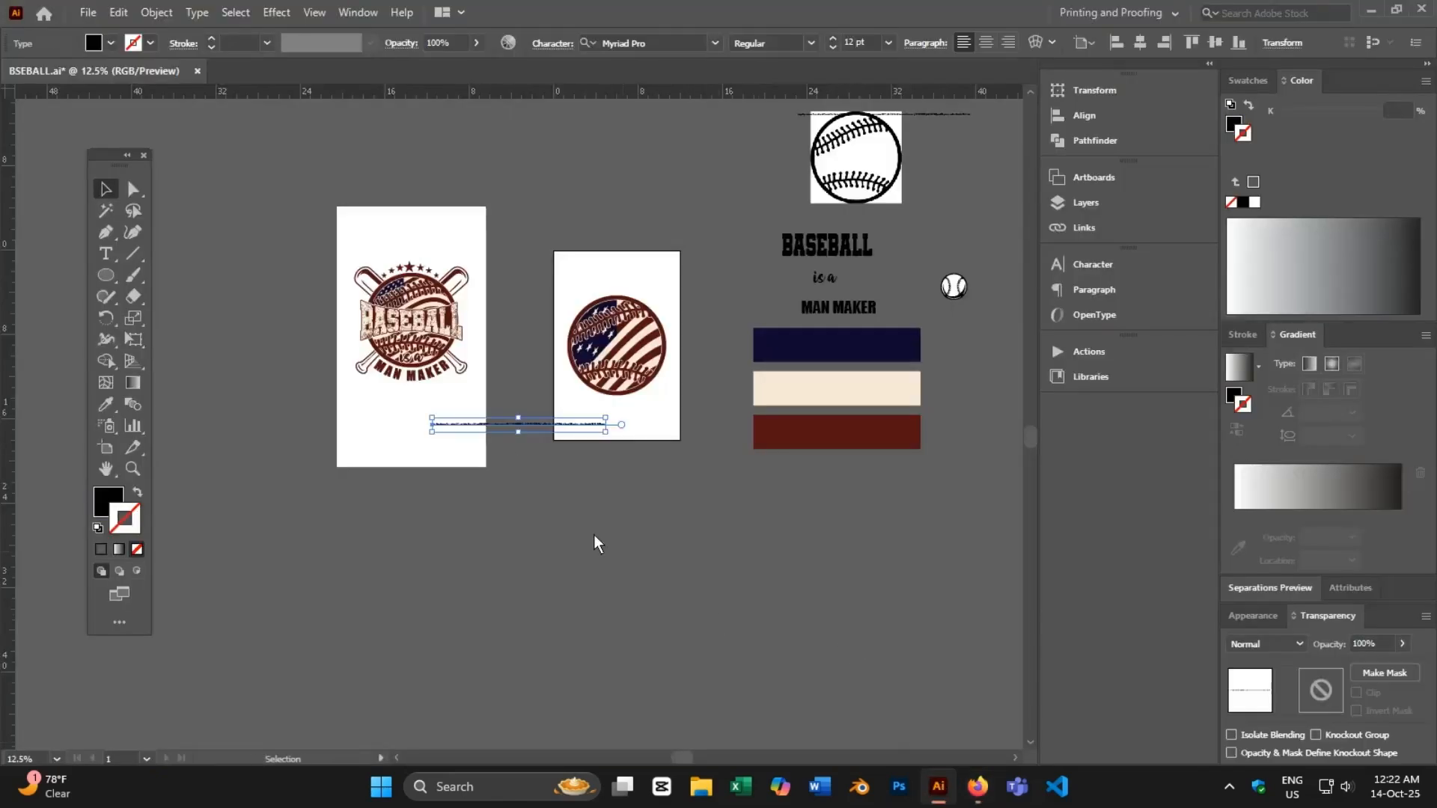
{"action": "left_click_drag", "start_coordinate": [508, 426], "coordinate": [582, 154]}
{"action": "left_click_drag", "start_coordinate": [710, 174], "coordinate": [630, 456]}
{"action": "left_click", "coordinate": [662, 325]}
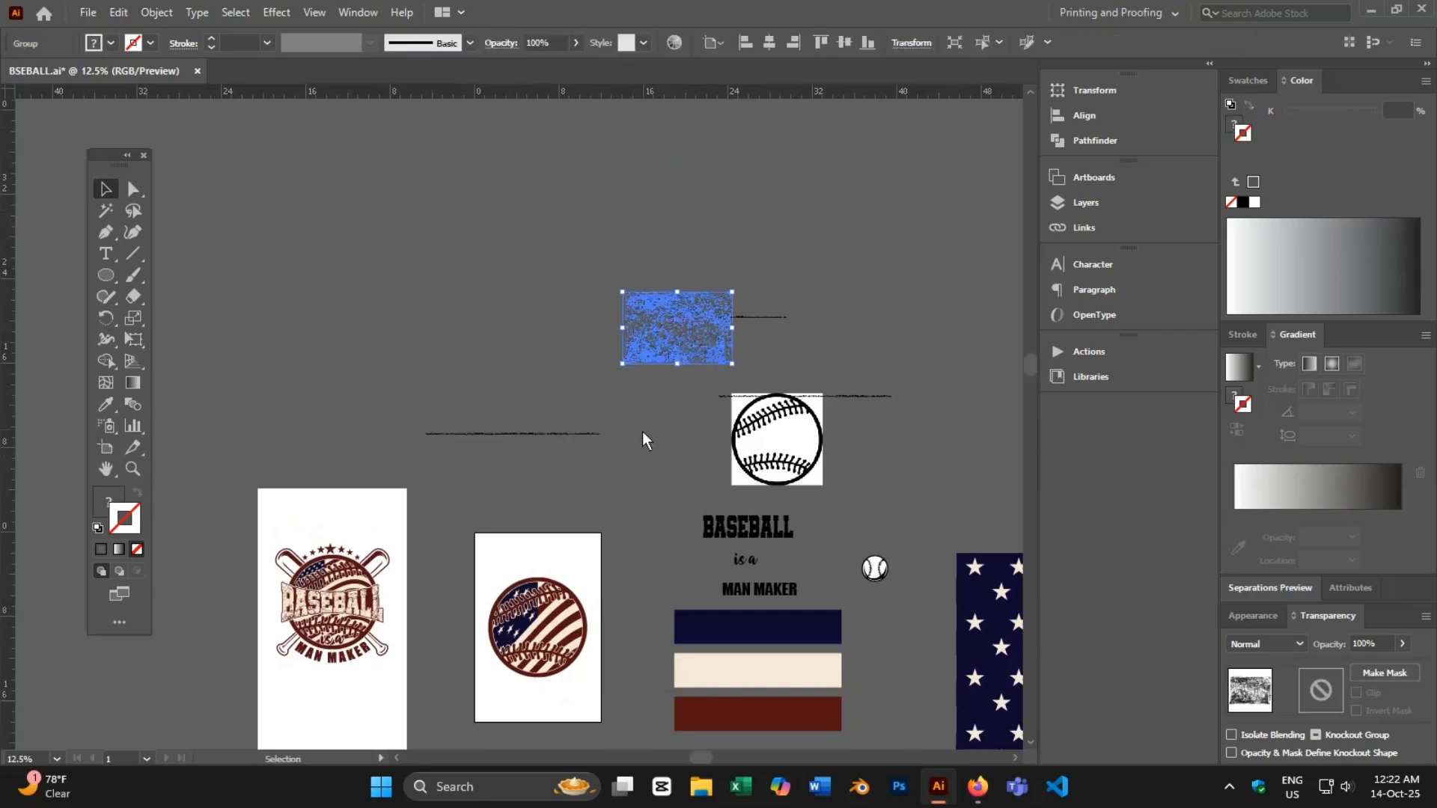
- Copy the crossed-bats image from Firefox, paste it into the Illustrator document and place it on the empty canvas above the artboards
{"action": "left_click", "coordinate": [977, 794]}
{"action": "right_click", "coordinate": [605, 355]}
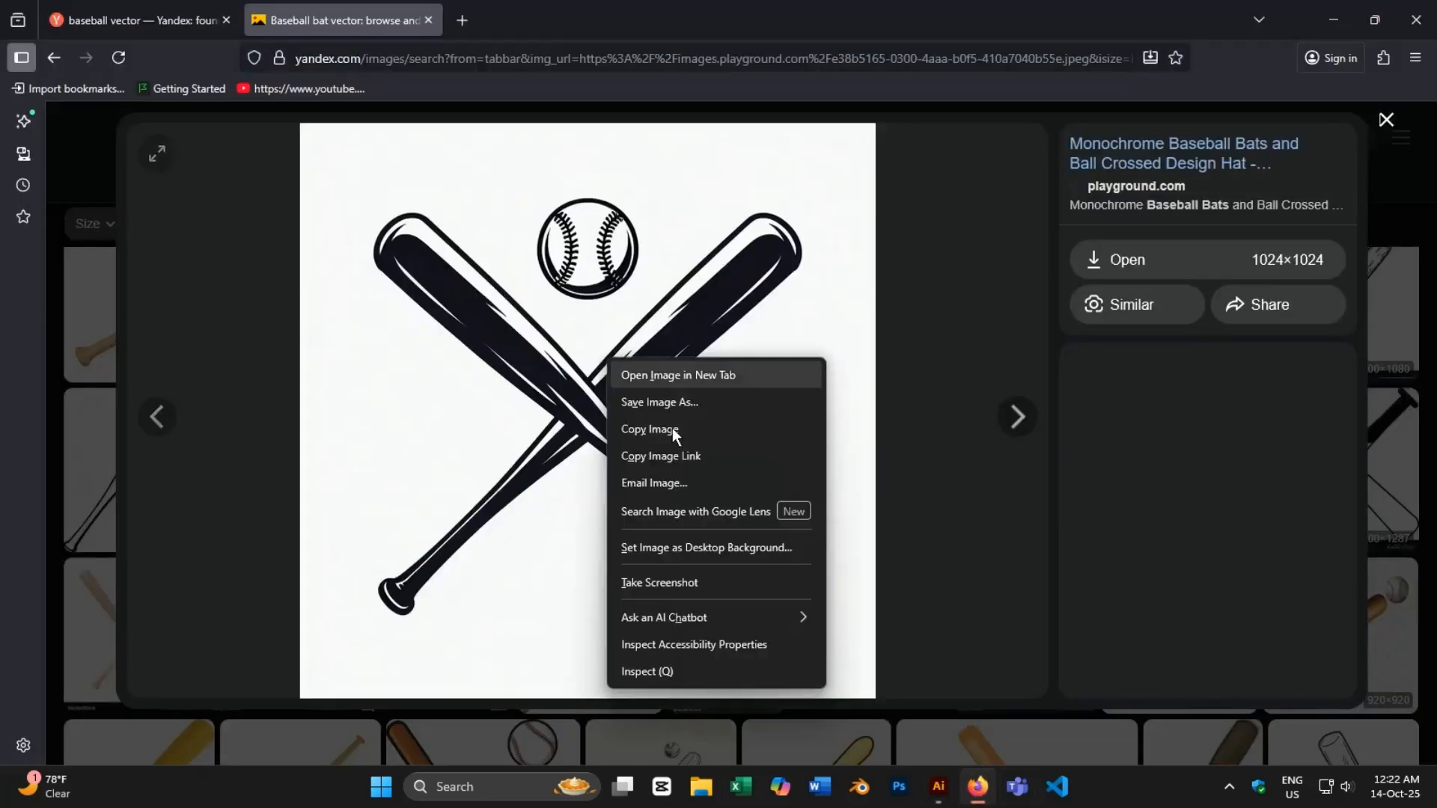
{"action": "left_click", "coordinate": [641, 428]}
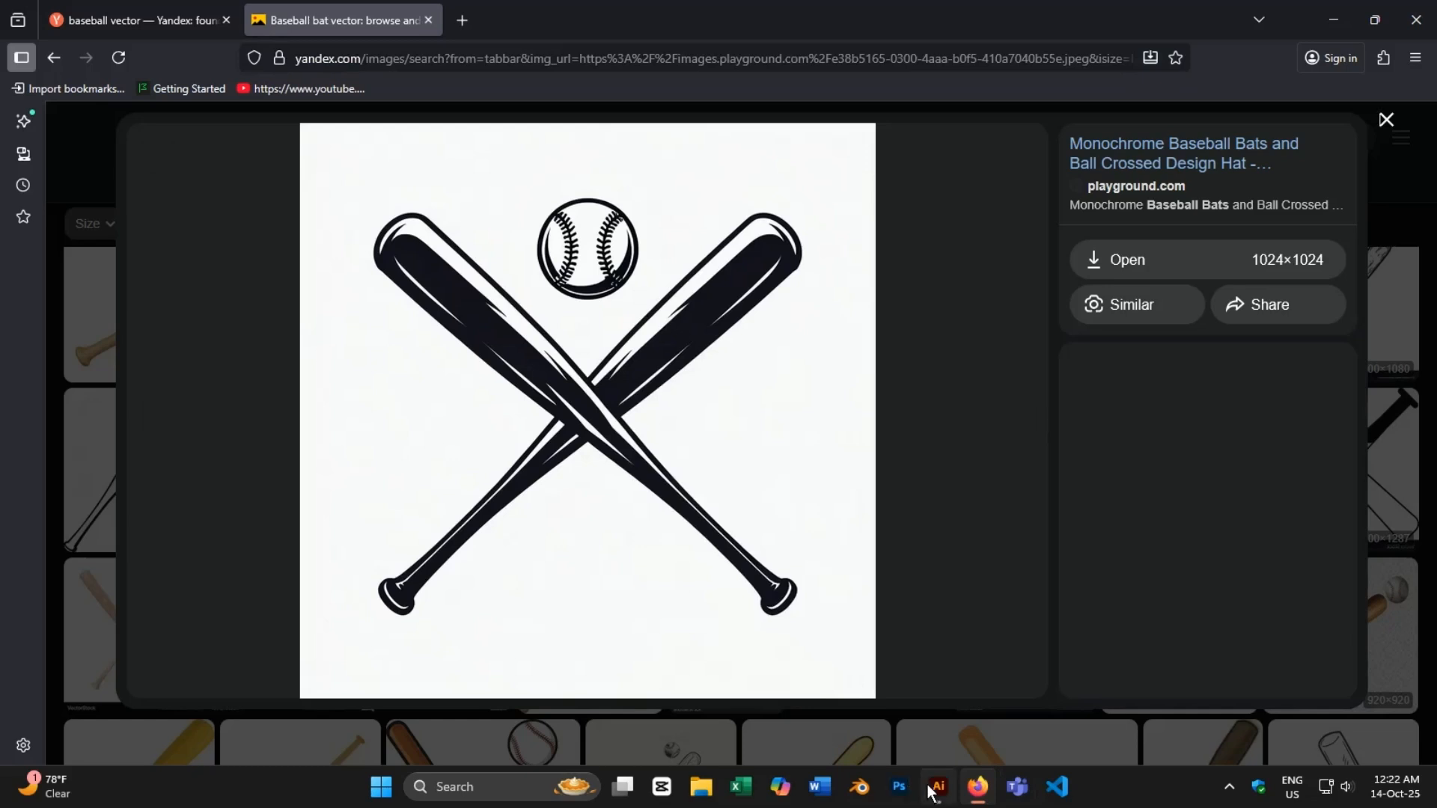
{"action": "left_click", "coordinate": [936, 790]}
{"action": "key", "text": "ctrl+v"}
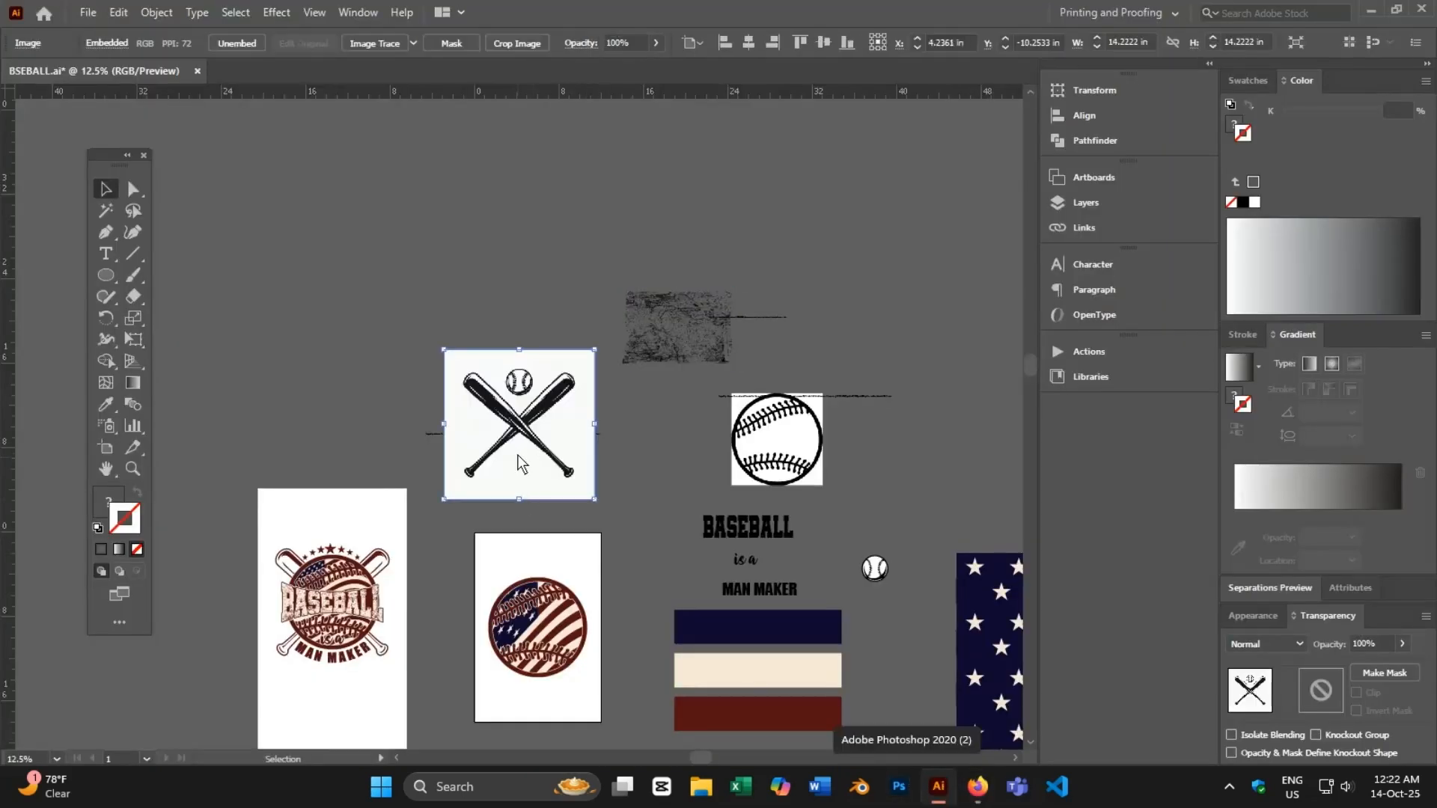
{"action": "left_click_drag", "start_coordinate": [520, 463], "coordinate": [559, 561]}
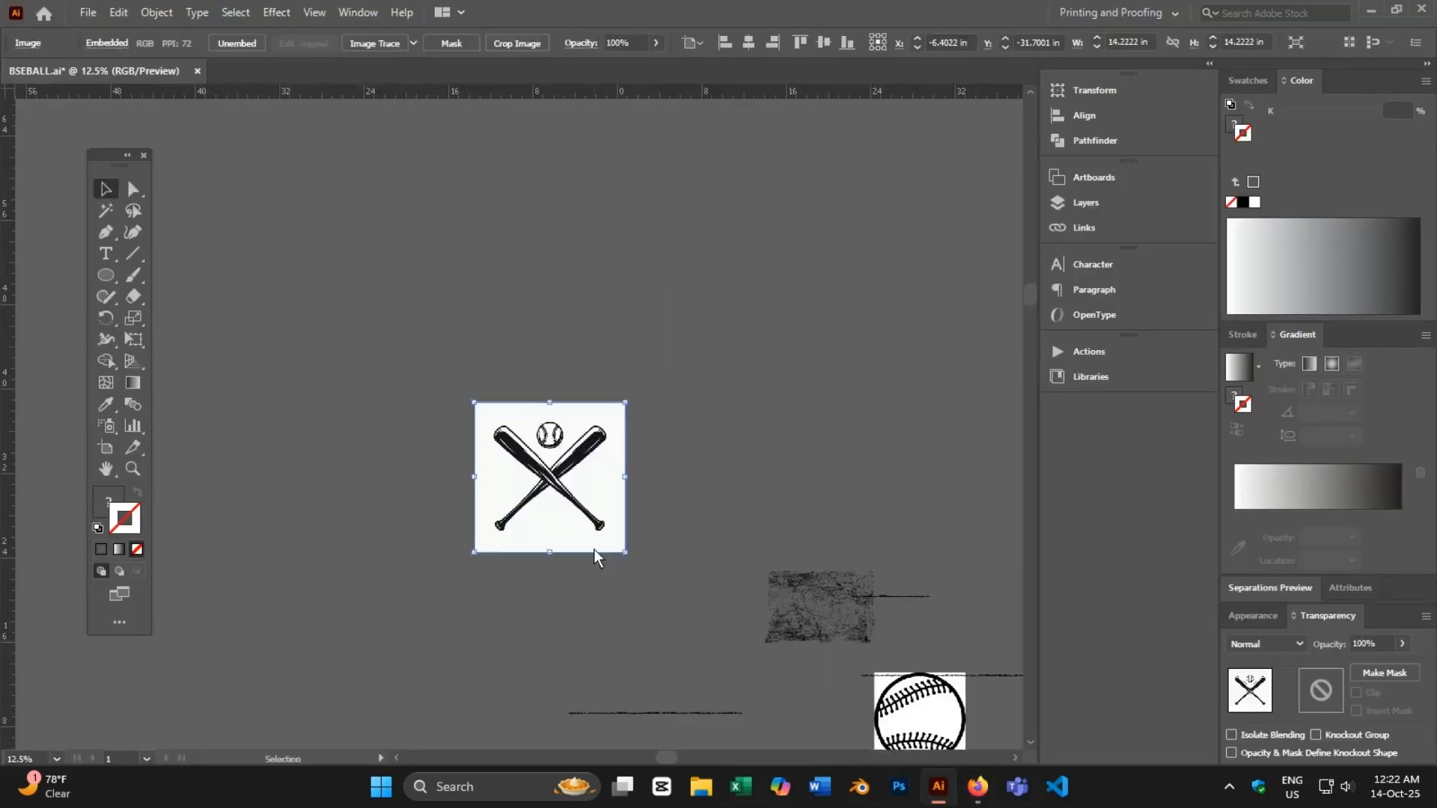
- Trace the crossed-bats image with the default Image Trace preset, expand the result and ungroup it
{"action": "left_click", "coordinate": [398, 44]}
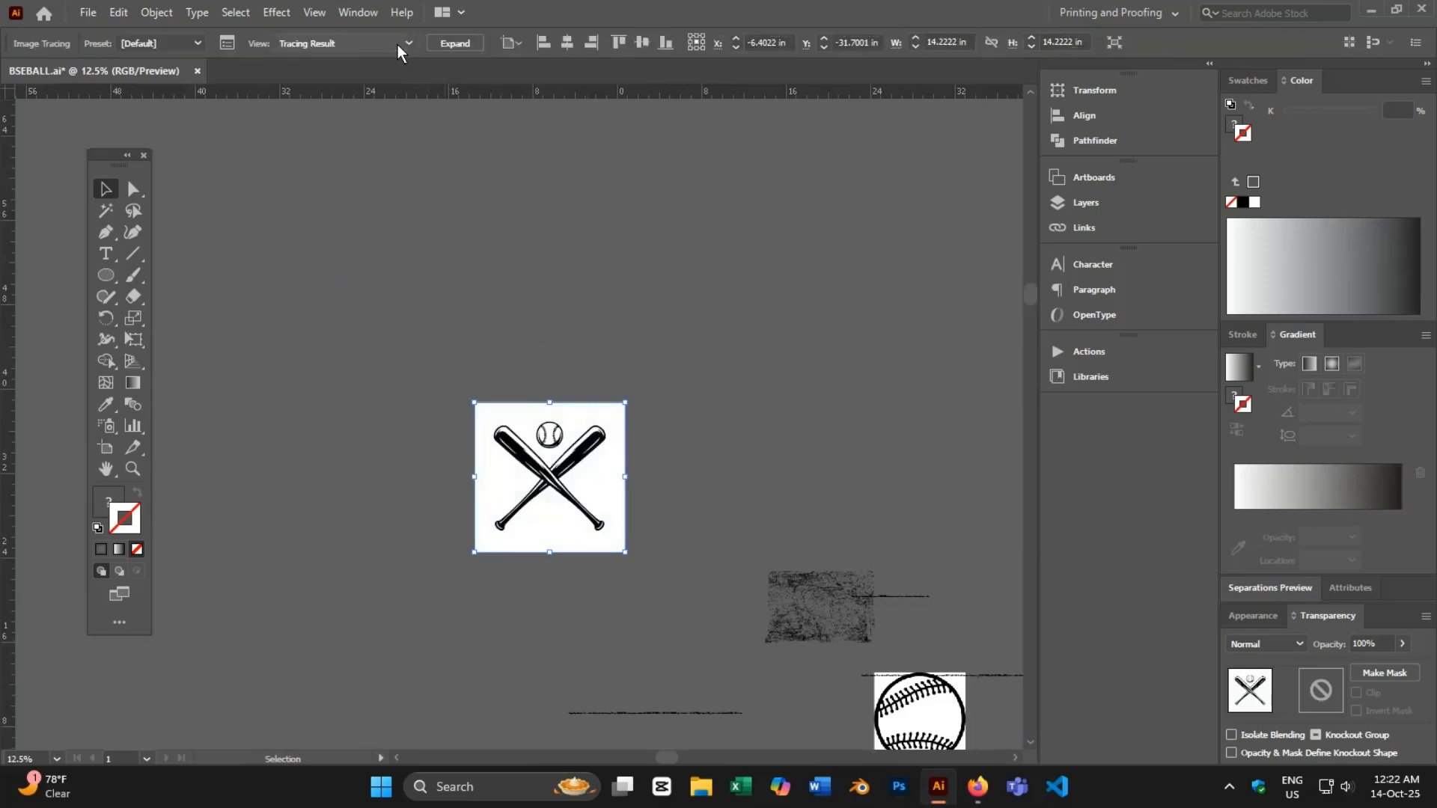
{"action": "left_click", "coordinate": [449, 43]}
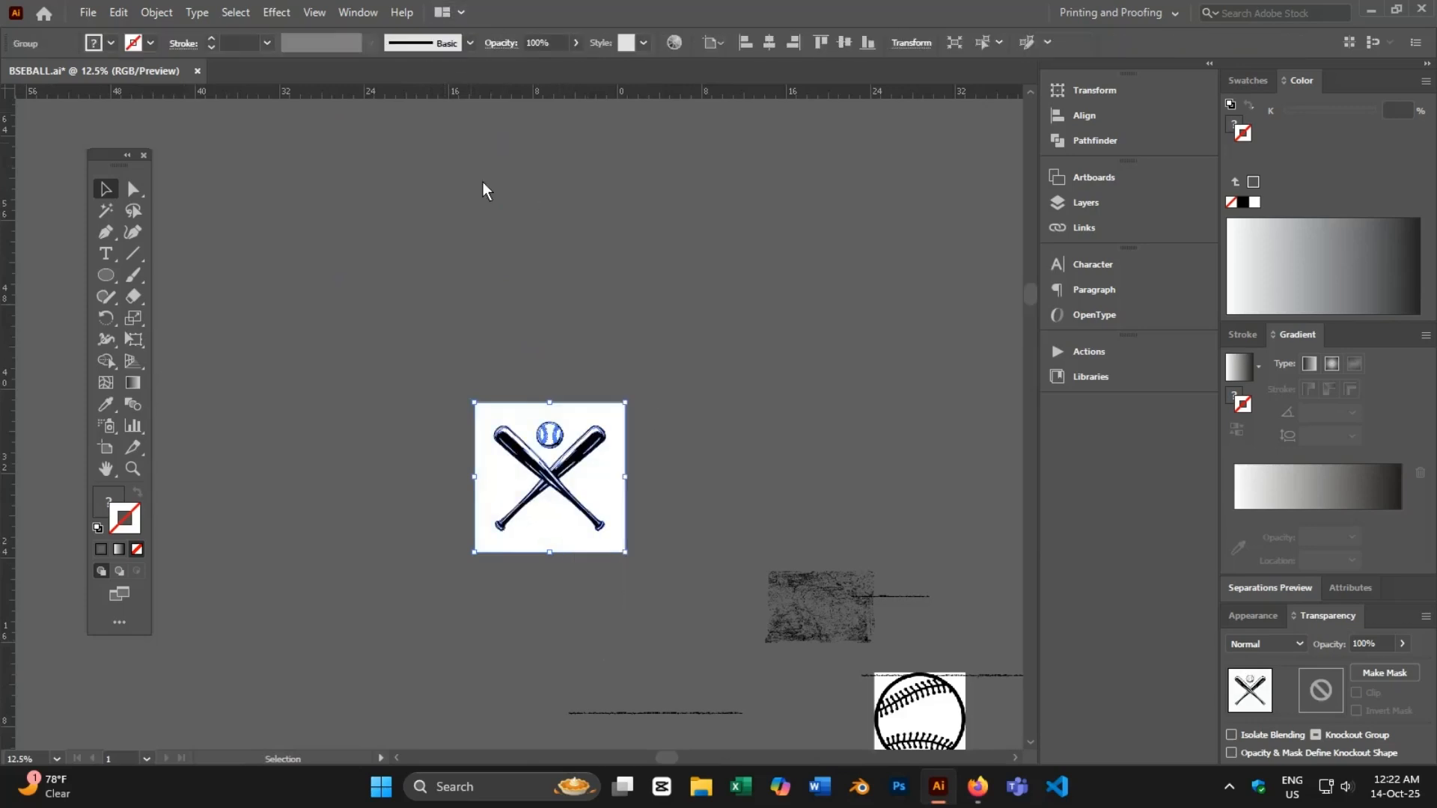
{"action": "right_click", "coordinate": [535, 358]}
{"action": "left_click", "coordinate": [591, 514]}
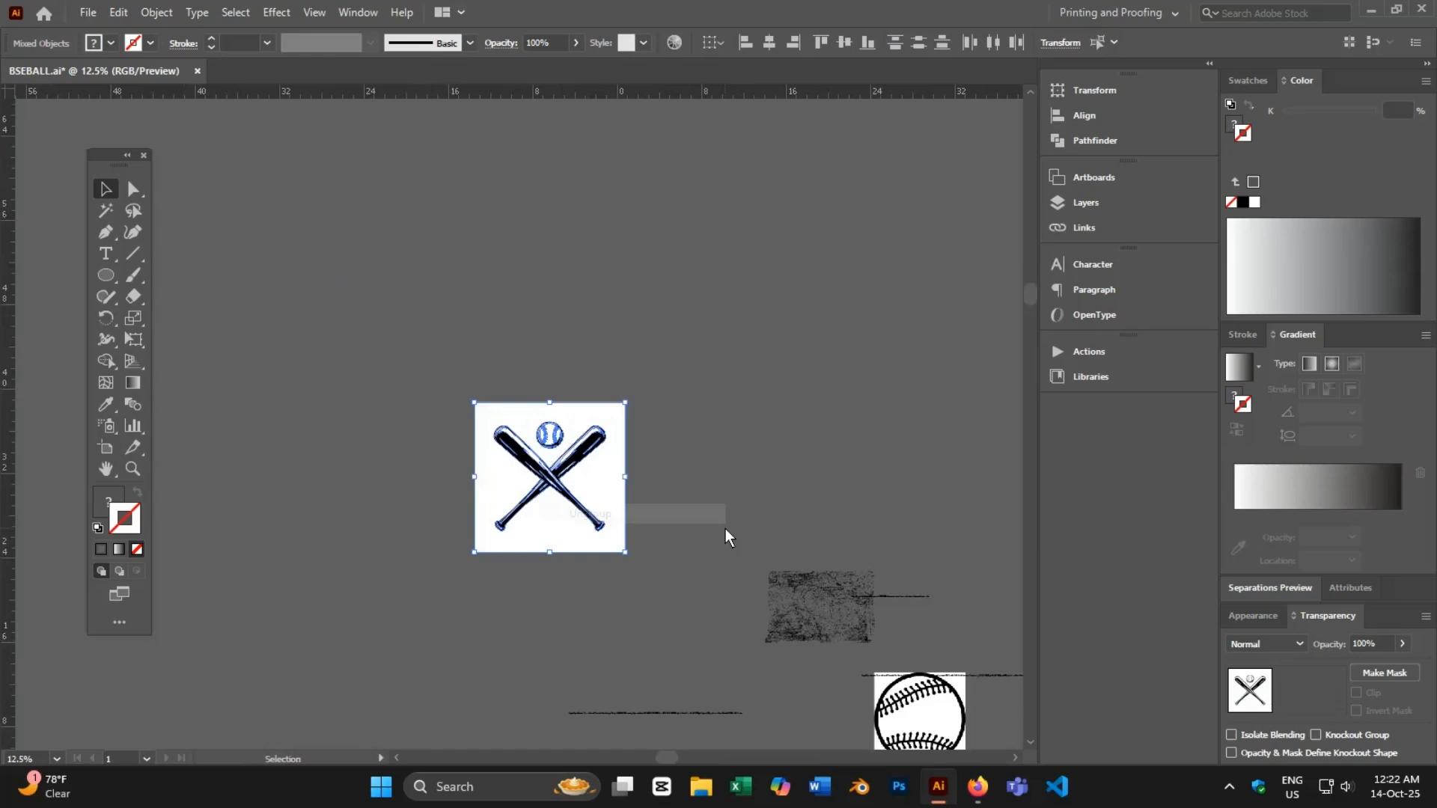
- Delete the white background, the ball and its leftover white arc from the traced crossed-bats artwork
{"action": "left_click", "coordinate": [554, 543]}
{"action": "key", "text": "Delete"}
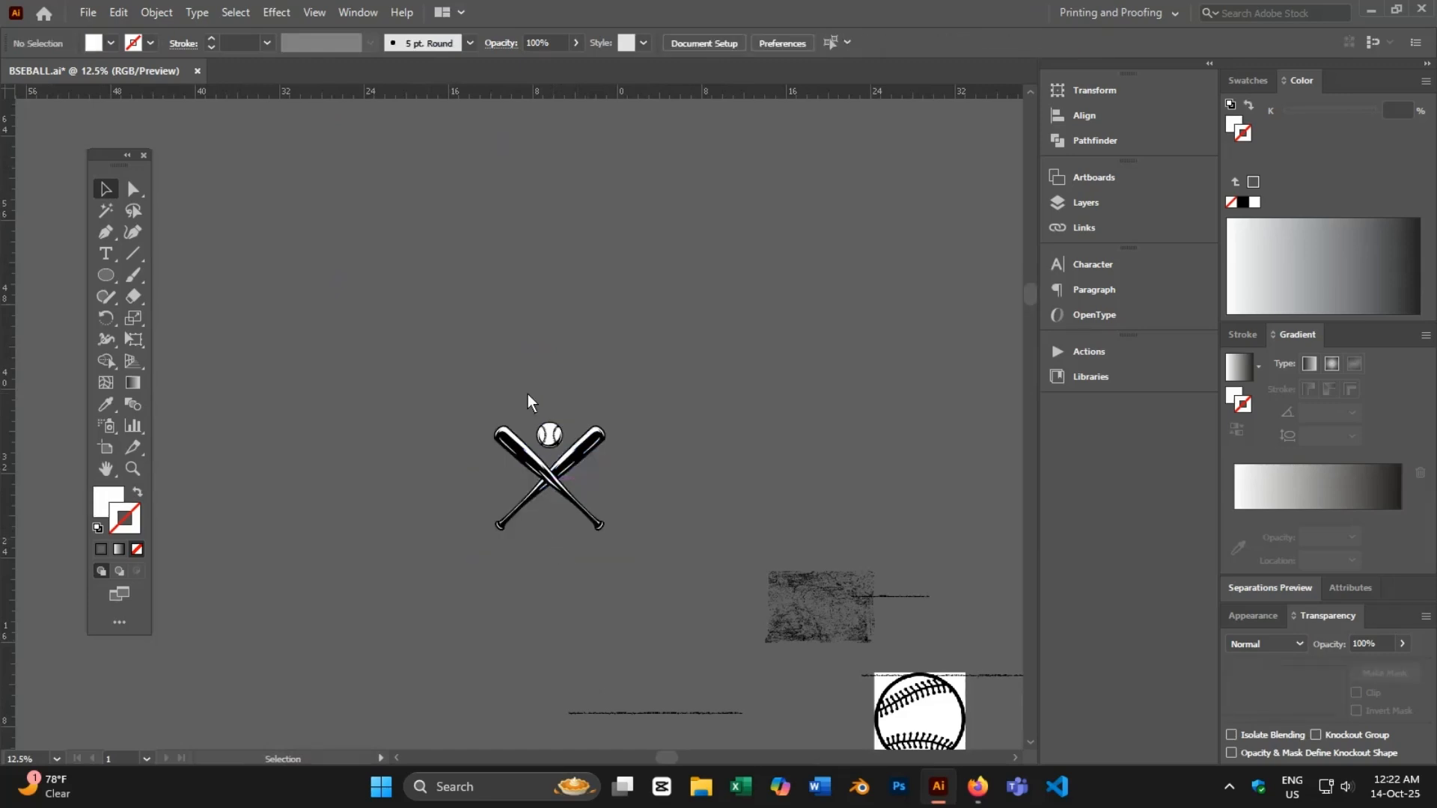
{"action": "left_click", "coordinate": [549, 436]}
{"action": "key", "text": "Delete"}
{"action": "scroll", "coordinate": [536, 446], "scroll_direction": "up", "scroll_amount": 6}
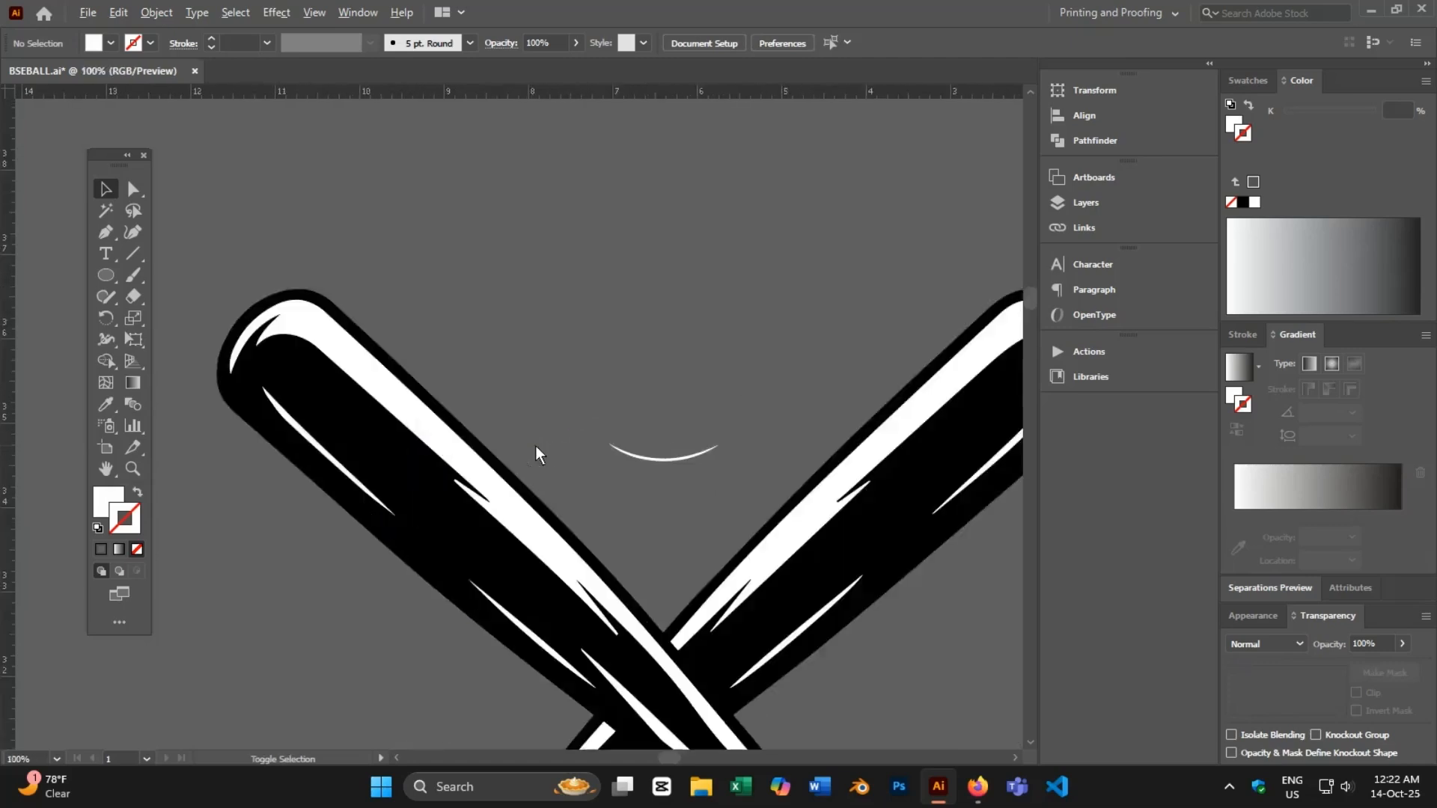
{"action": "left_click", "coordinate": [661, 459]}
{"action": "key", "text": "Delete"}
- Recolour the black shape of the crossed bats with the dark maroon sampled from the reference design, then deselect it
{"action": "left_click", "coordinate": [485, 538]}
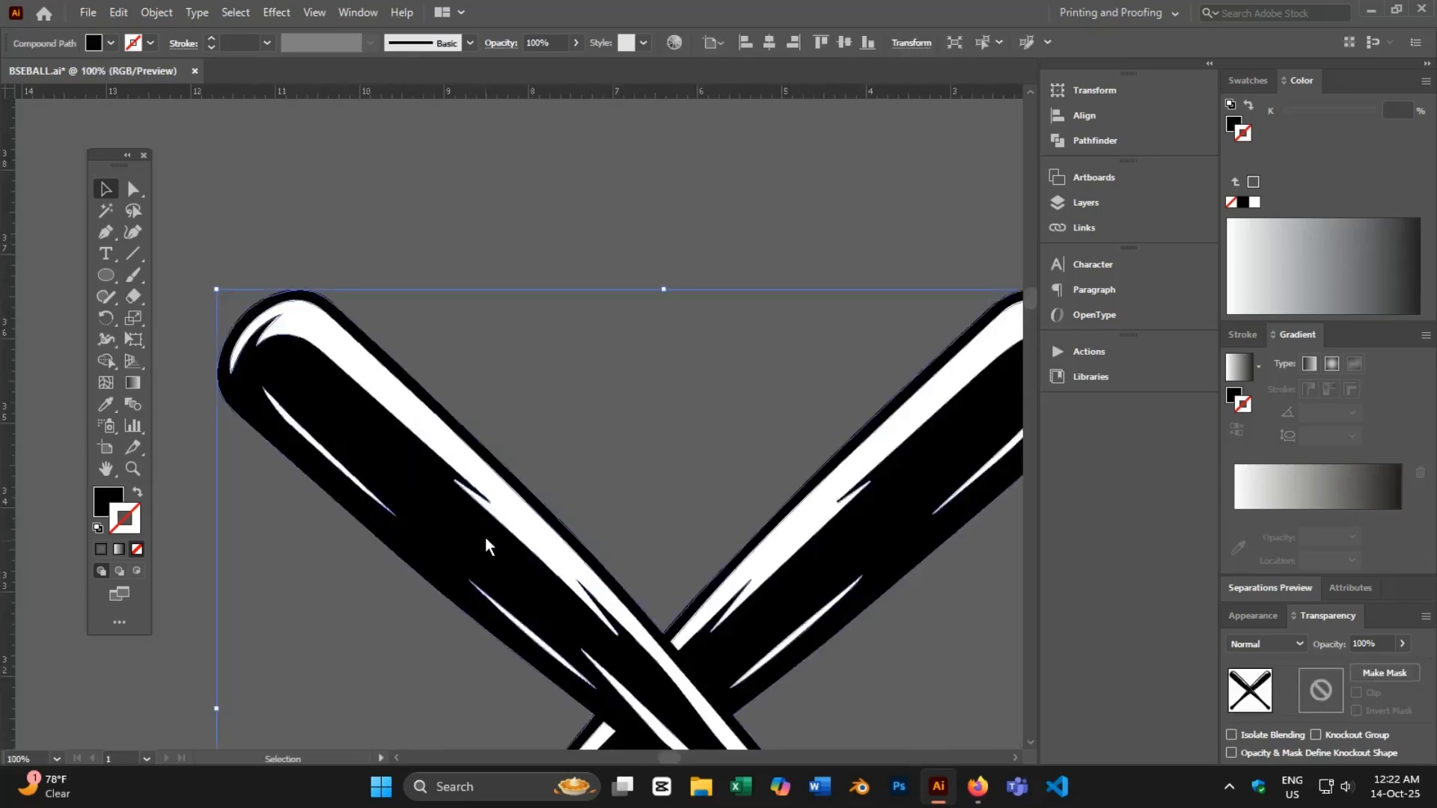
{"action": "scroll", "coordinate": [471, 517], "scroll_direction": "down", "scroll_amount": 3}
{"action": "scroll", "coordinate": [470, 517], "scroll_direction": "down", "scroll_amount": 3}
{"action": "left_click_drag", "start_coordinate": [719, 559], "coordinate": [614, 185]}
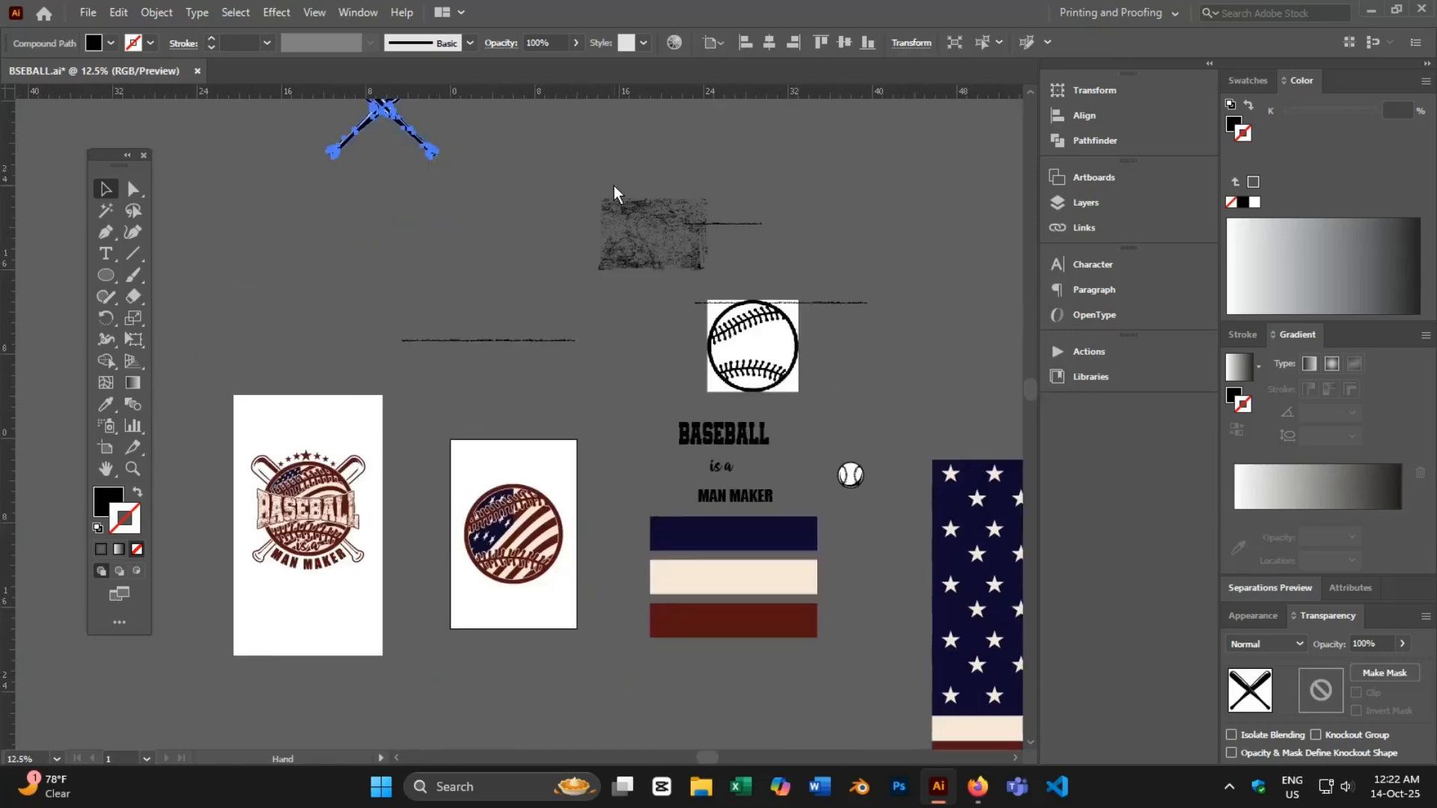
{"action": "scroll", "coordinate": [345, 462], "scroll_direction": "up", "scroll_amount": 4}
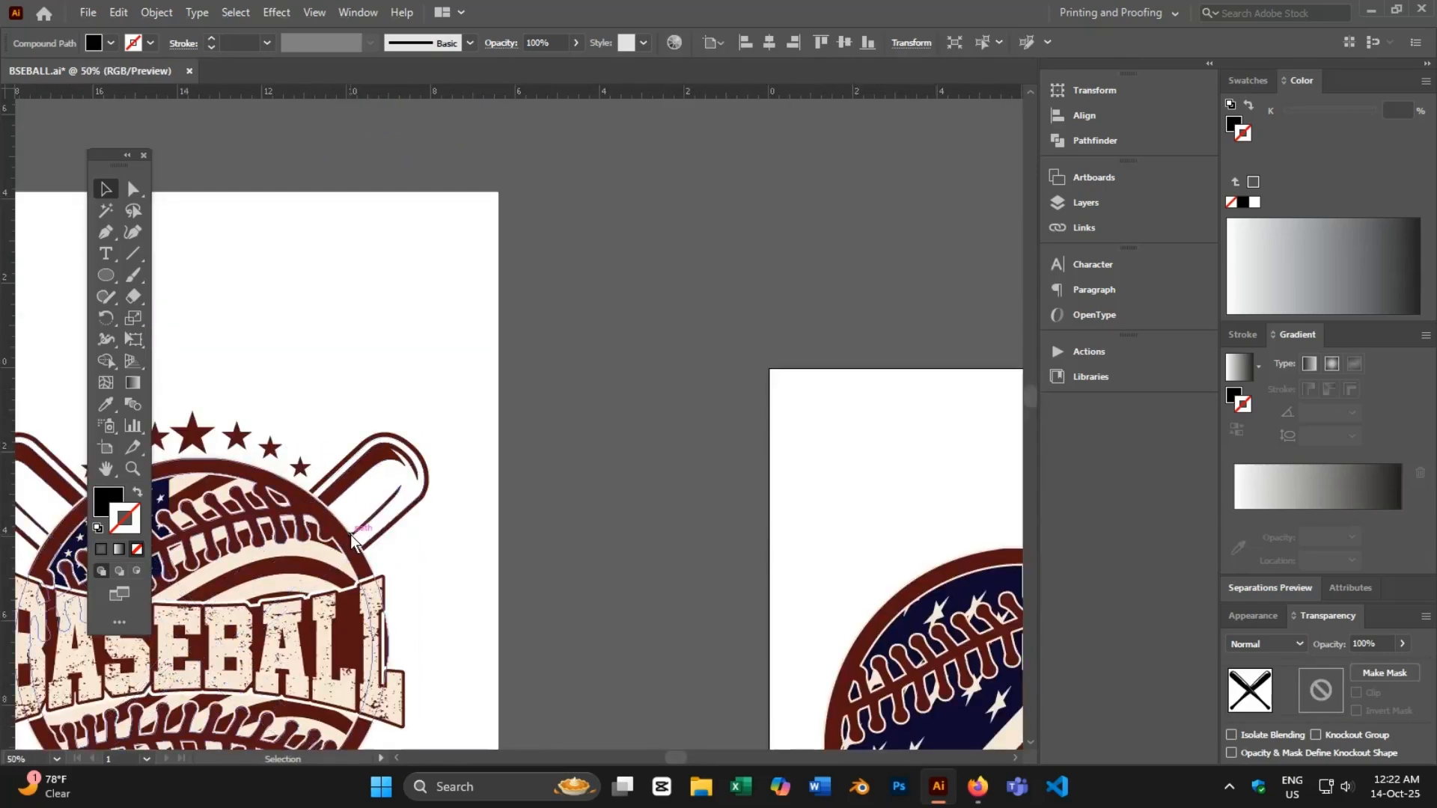
{"action": "key", "text": "i"}
{"action": "left_click", "coordinate": [299, 492]}
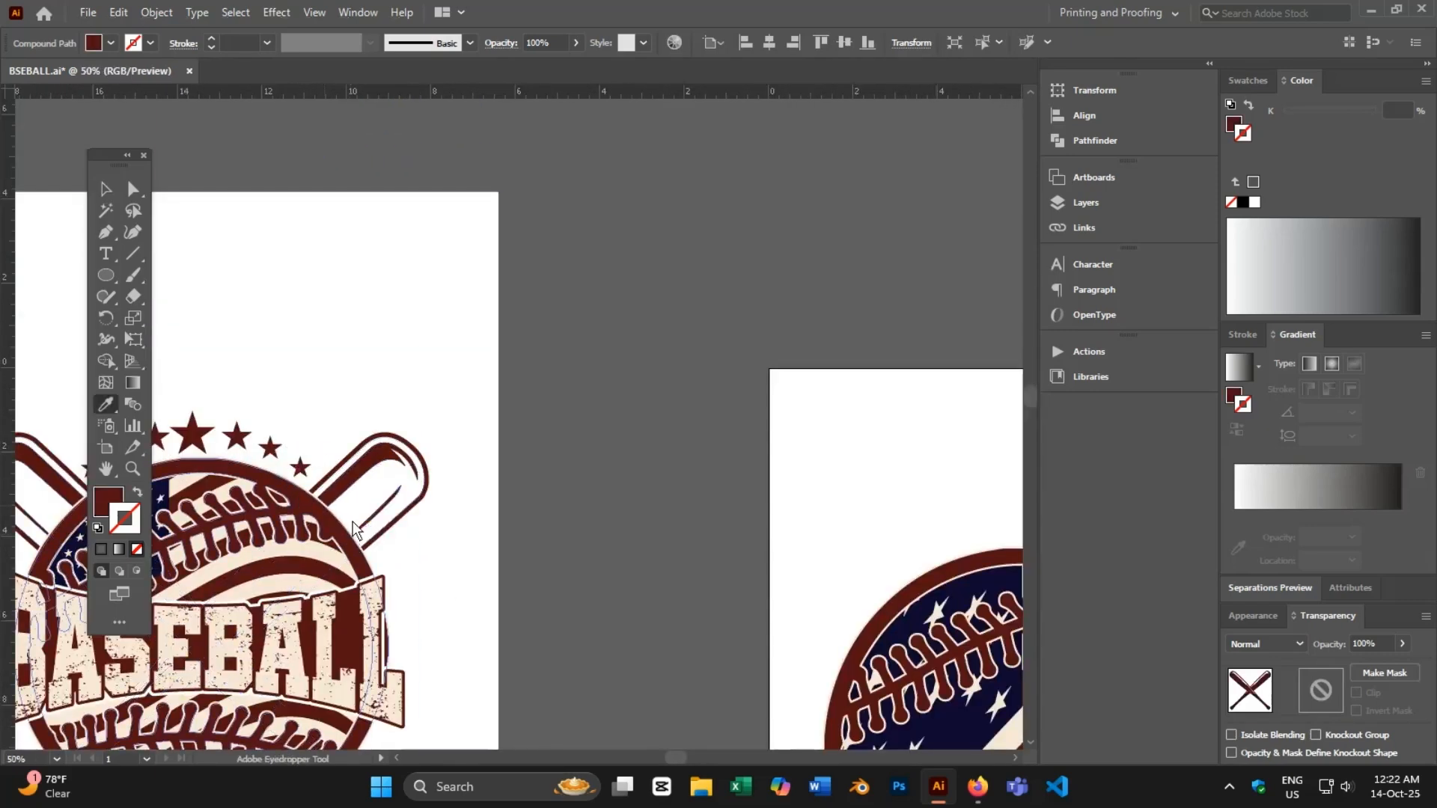
{"action": "scroll", "coordinate": [461, 588], "scroll_direction": "down", "scroll_amount": 3}
{"action": "scroll", "coordinate": [460, 585], "scroll_direction": "down", "scroll_amount": 2}
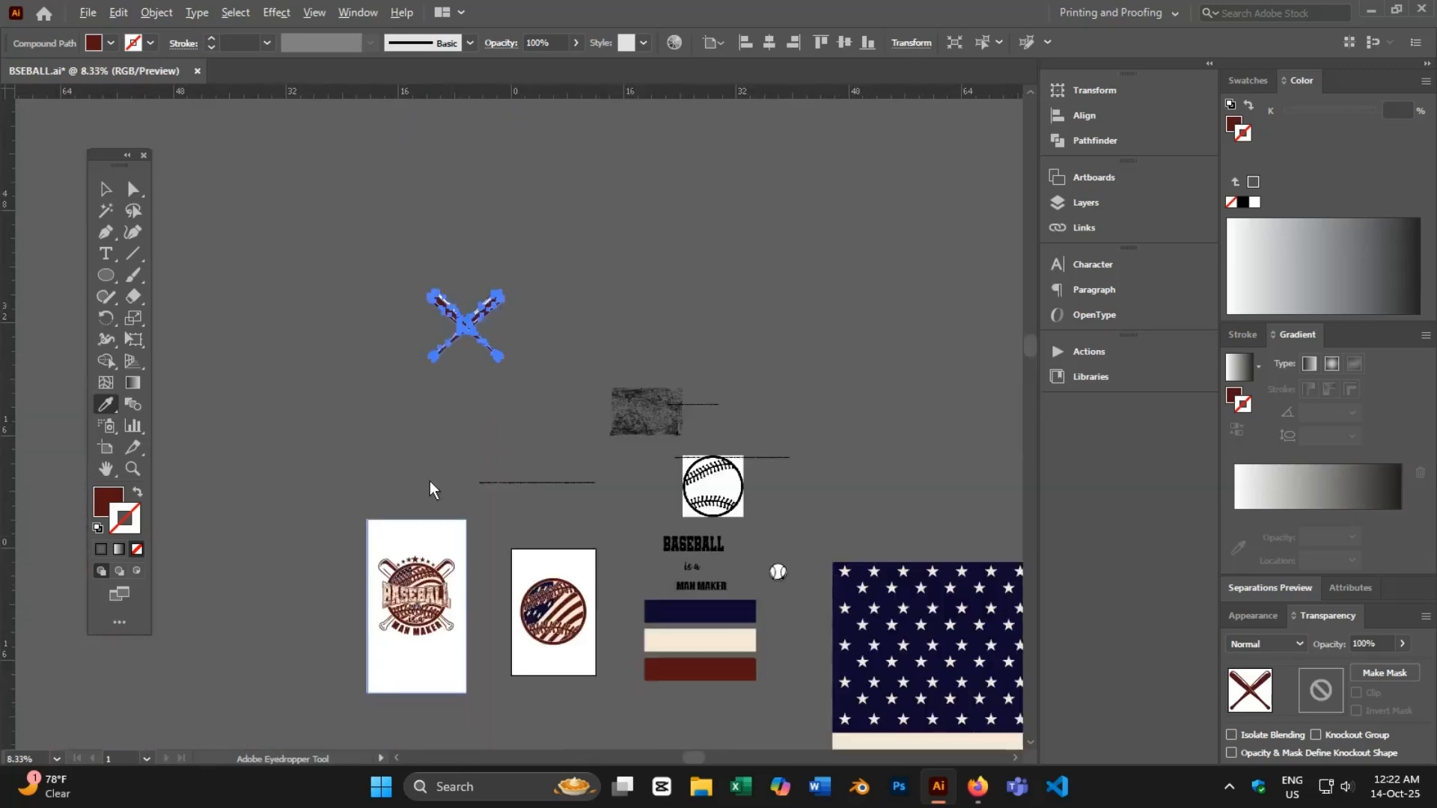
{"action": "left_click", "coordinate": [105, 189]}
{"action": "left_click", "coordinate": [357, 289]}
- Try to select all white highlights of the crossed bats by colour with the Magic Wand
{"action": "scroll", "coordinate": [453, 343], "scroll_direction": "up", "scroll_amount": 5}
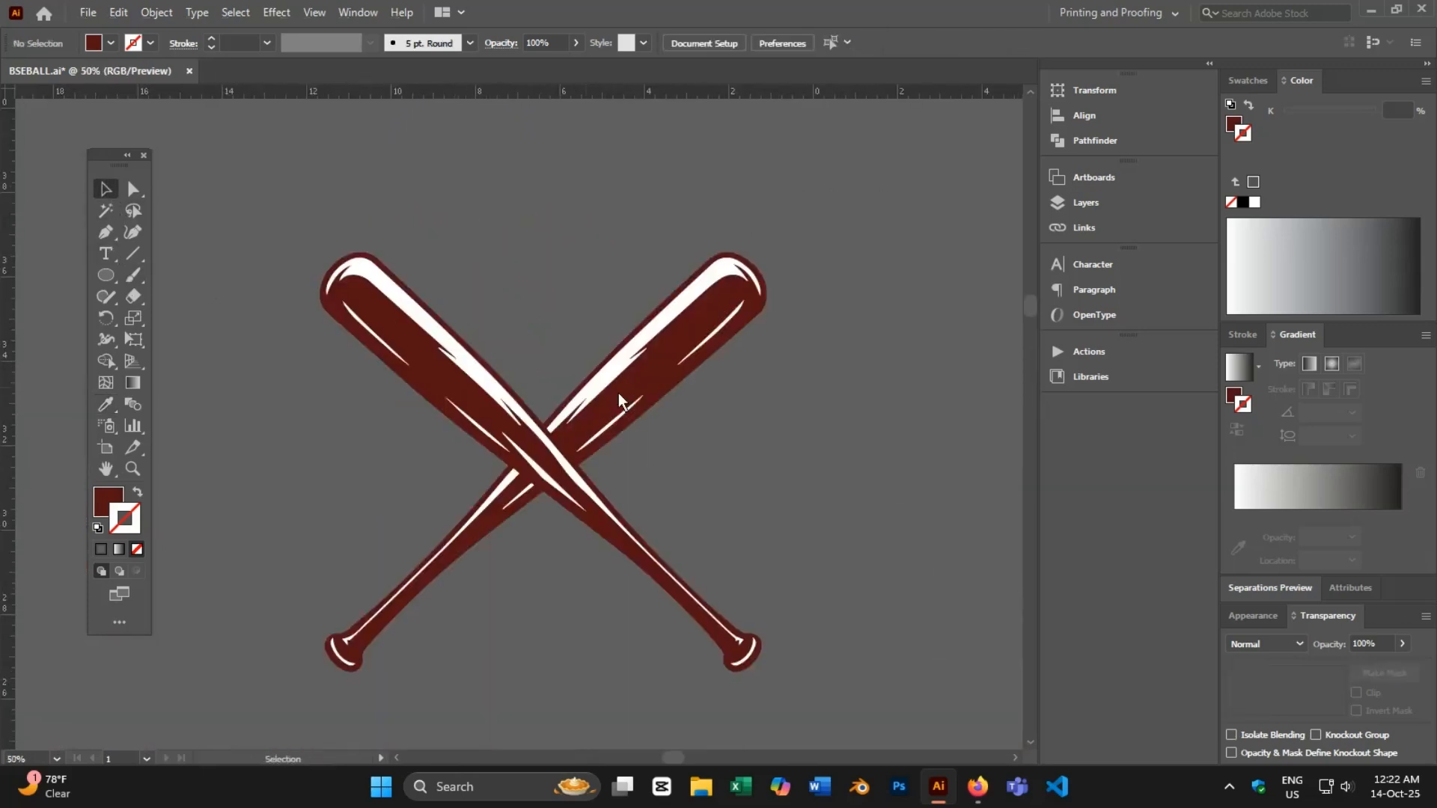
{"action": "left_click", "coordinate": [106, 210]}
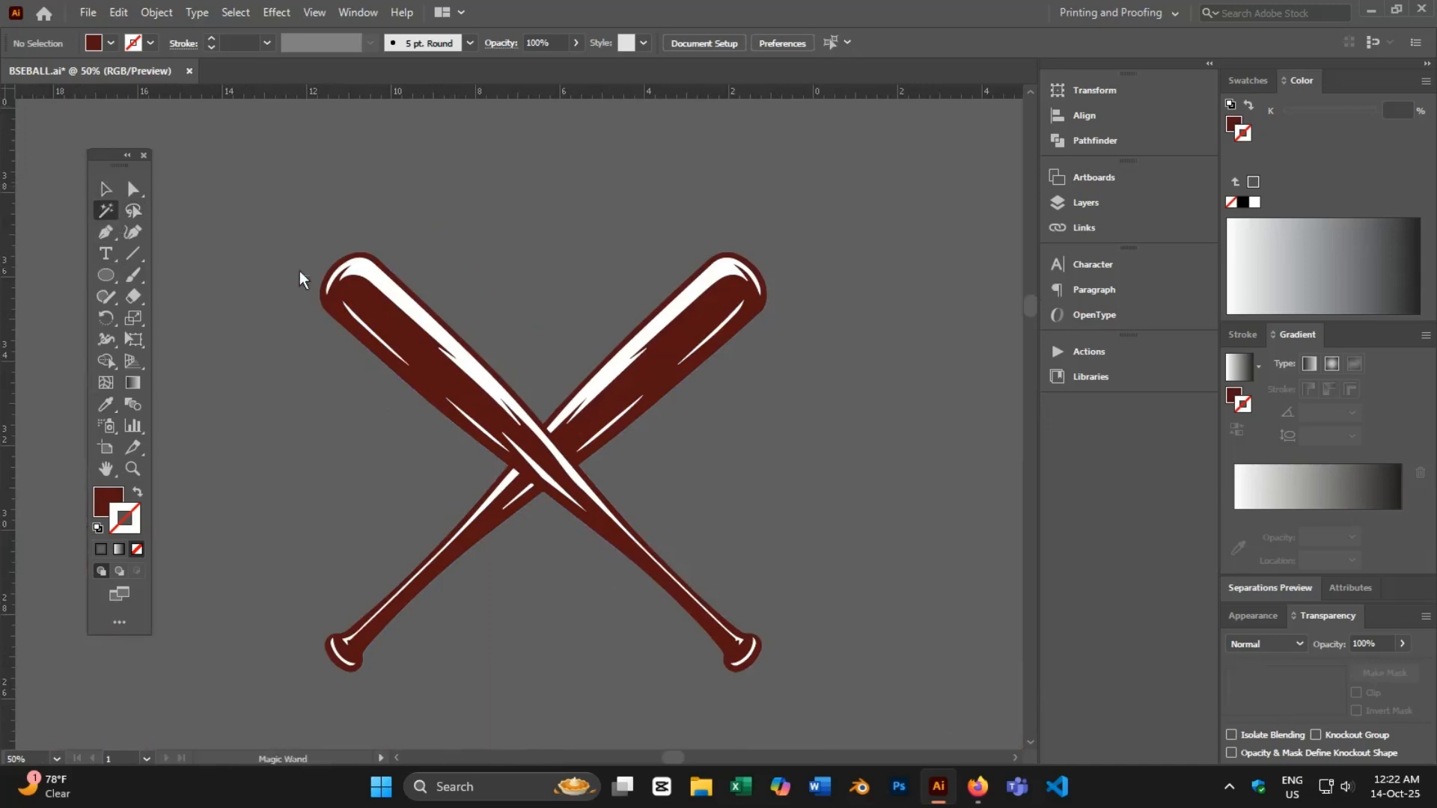
{"action": "left_click", "coordinate": [359, 264]}
{"action": "left_click", "coordinate": [106, 189]}
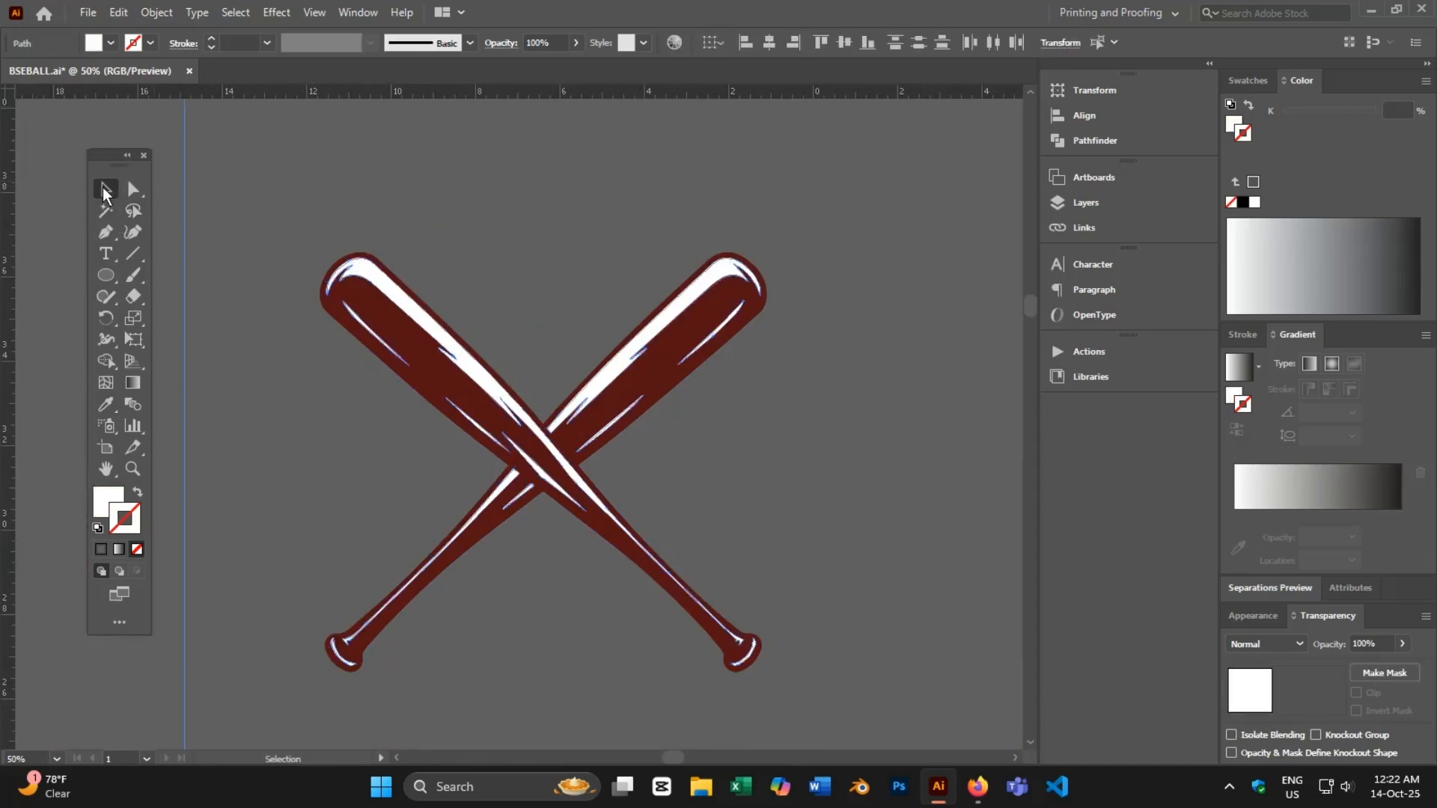
{"action": "scroll", "coordinate": [494, 331], "scroll_direction": "down", "scroll_amount": 7}
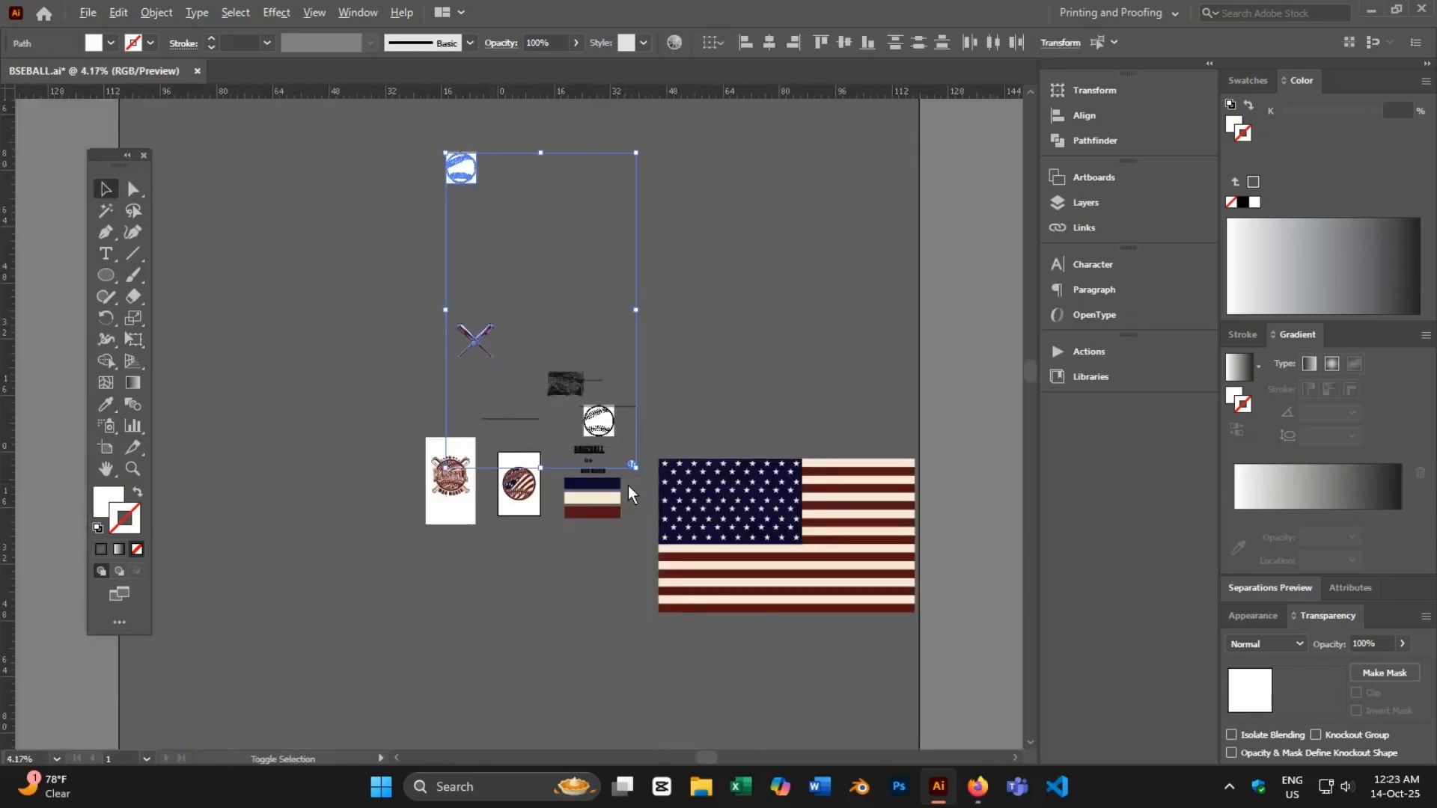
- Delete the small spare baseball beside the BASEBALL is a MAN MAKER text
{"action": "scroll", "coordinate": [636, 479], "scroll_direction": "up", "scroll_amount": 5}
{"action": "left_click", "coordinate": [642, 453]}
{"action": "left_click_drag", "start_coordinate": [649, 422], "coordinate": [663, 434]}
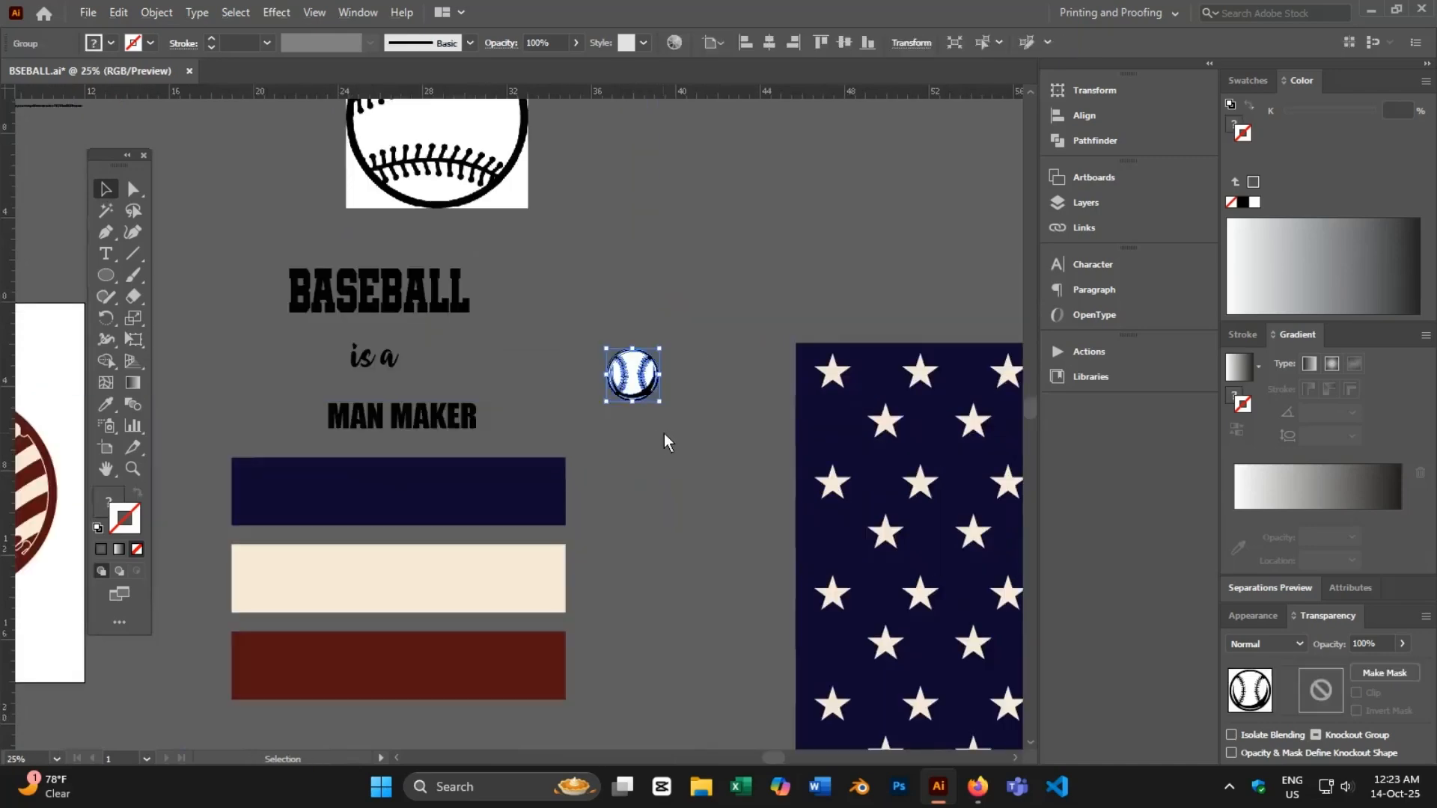
{"action": "key", "text": "Delete"}
{"action": "scroll", "coordinate": [717, 631], "scroll_direction": "down", "scroll_amount": 3}
{"action": "scroll", "coordinate": [717, 630], "scroll_direction": "down", "scroll_amount": 1}
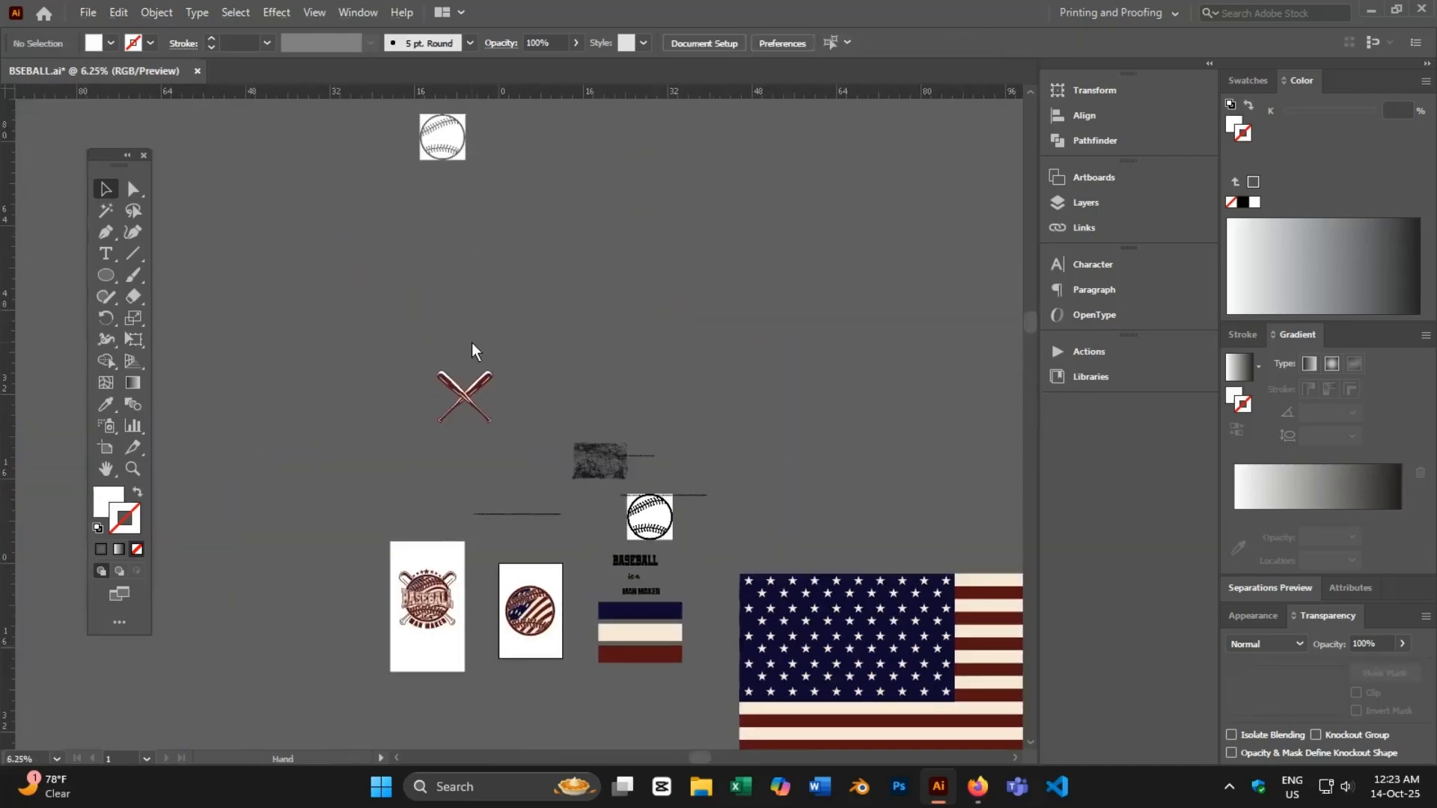
{"action": "scroll", "coordinate": [464, 344], "scroll_direction": "up", "scroll_amount": 8}
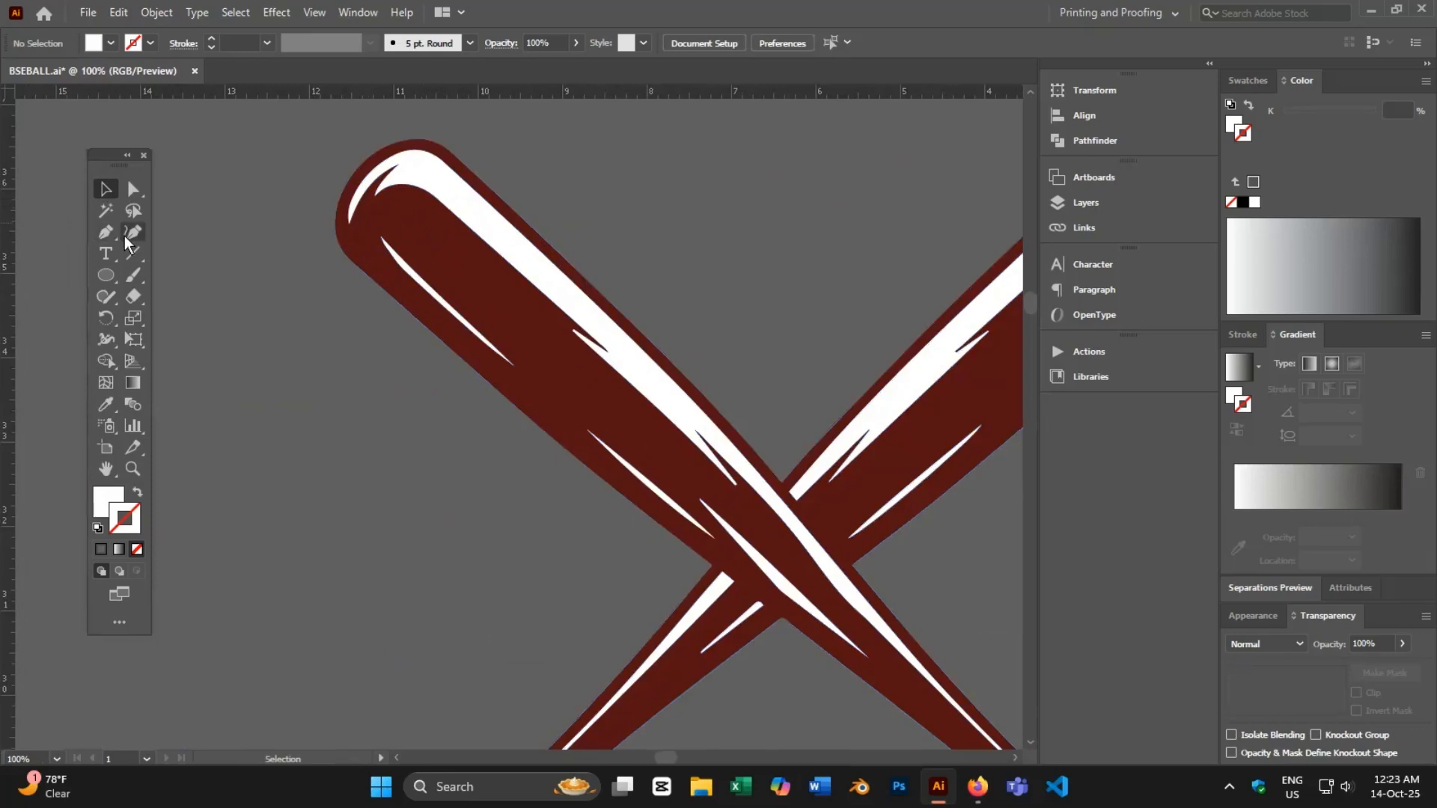
{"action": "left_click", "coordinate": [108, 403]}
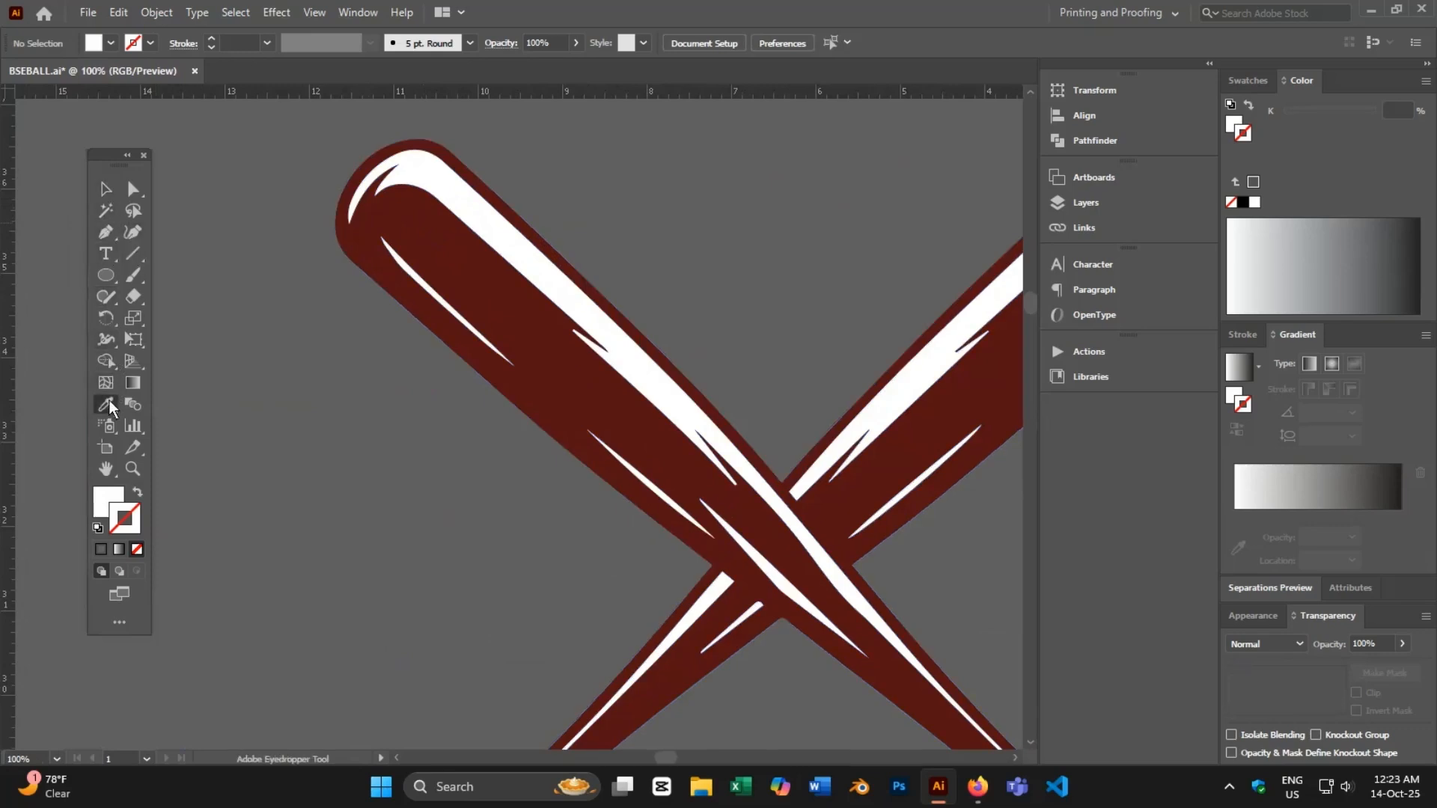
{"action": "key", "text": "v"}
{"action": "scroll", "coordinate": [242, 402], "scroll_direction": "down", "scroll_amount": 2}
{"action": "scroll", "coordinate": [245, 408], "scroll_direction": "down", "scroll_amount": 3}
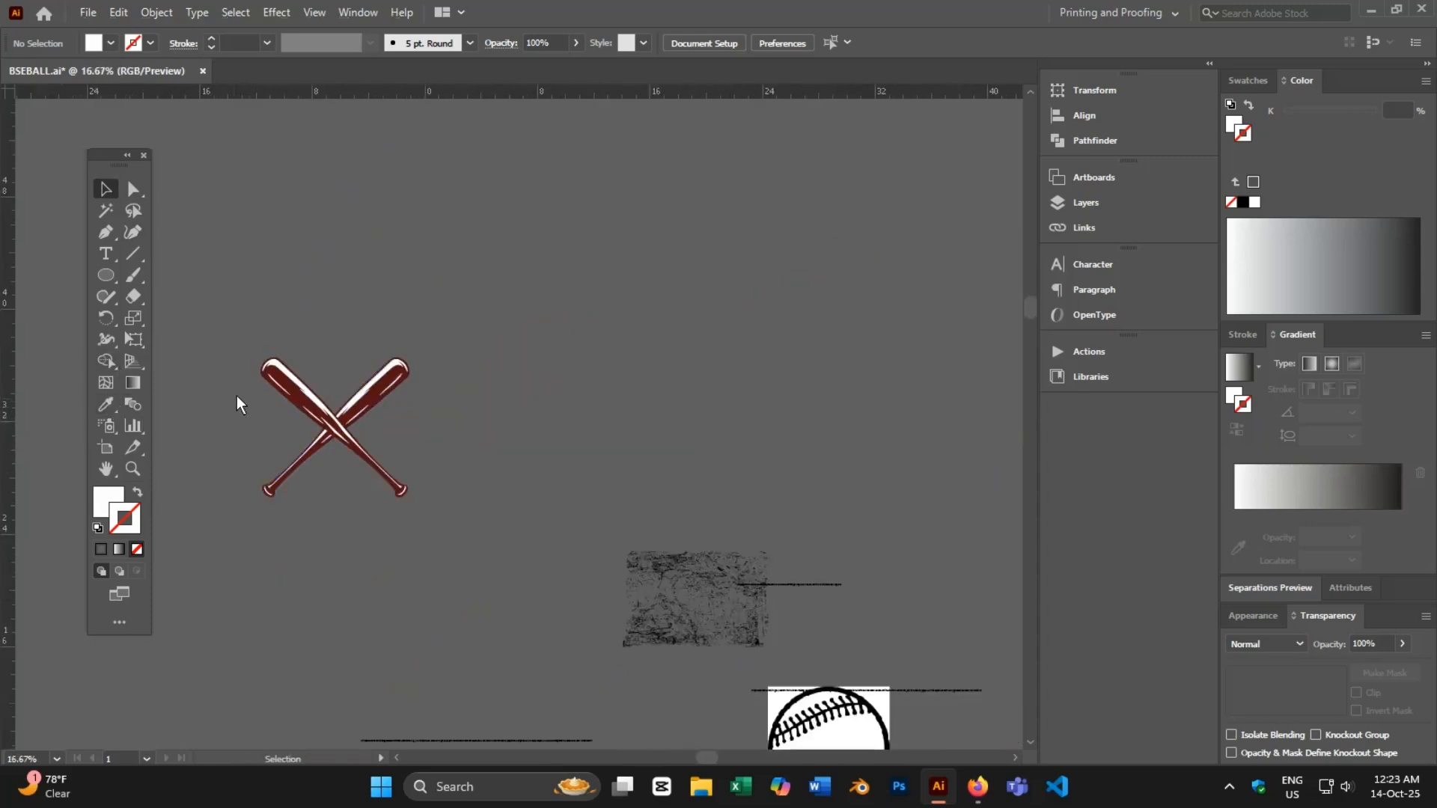
- Try to select only the white highlights of the crossed bats by matching colour with the Magic Wand
{"action": "left_click", "coordinate": [98, 211]}
{"action": "scroll", "coordinate": [271, 370], "scroll_direction": "up", "scroll_amount": 6}
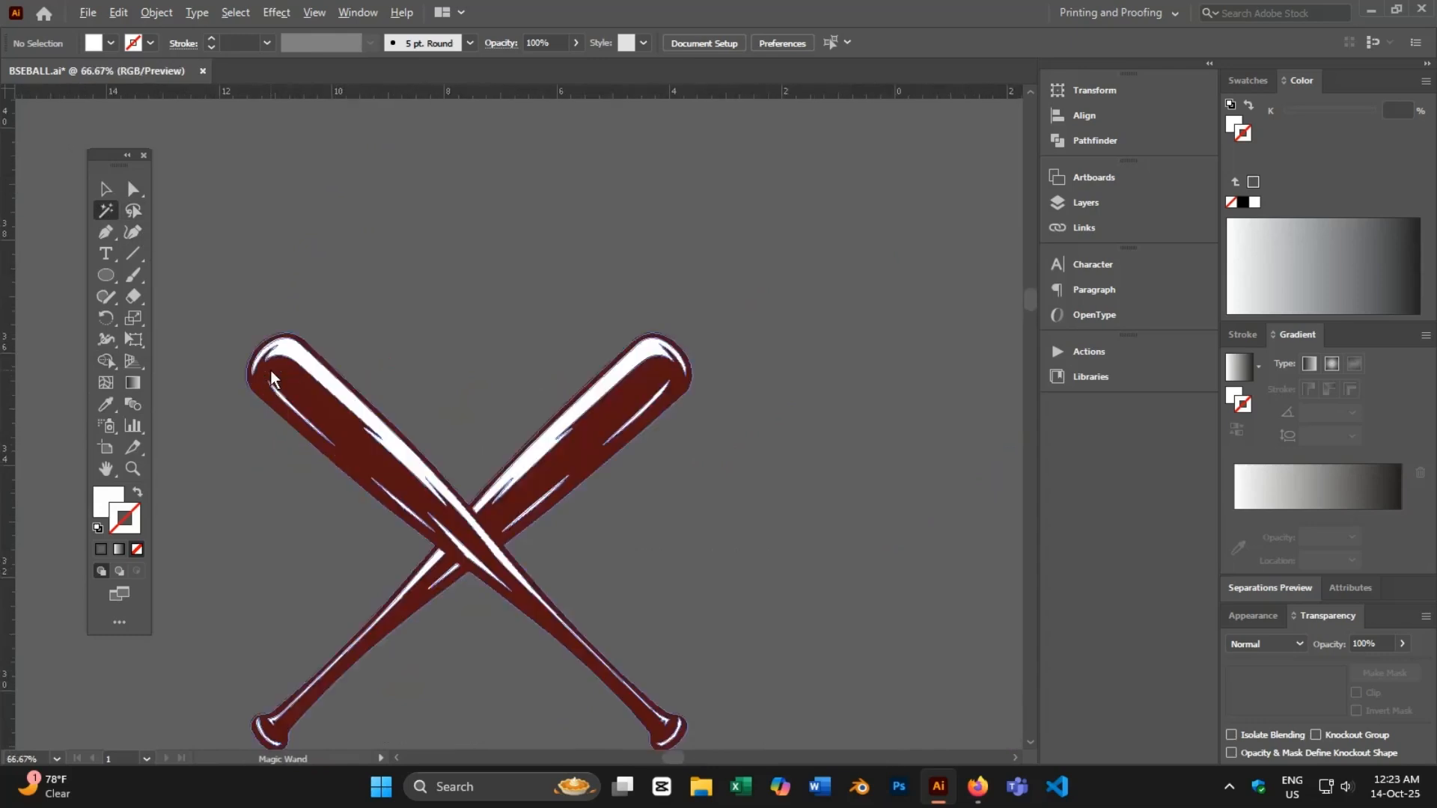
{"action": "left_click", "coordinate": [273, 268]}
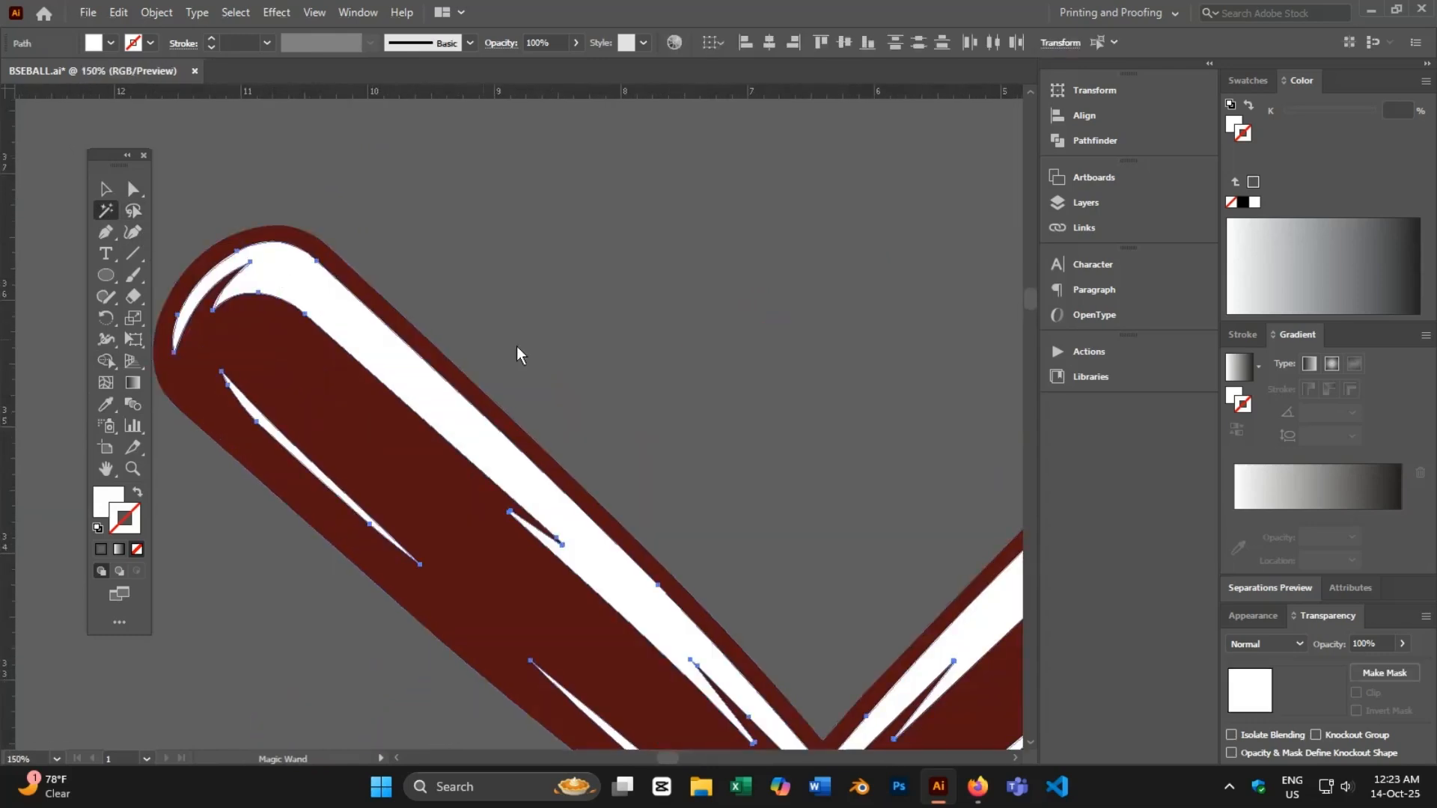
{"action": "scroll", "coordinate": [688, 346], "scroll_direction": "down", "scroll_amount": 3}
{"action": "left_click", "coordinate": [119, 187]}
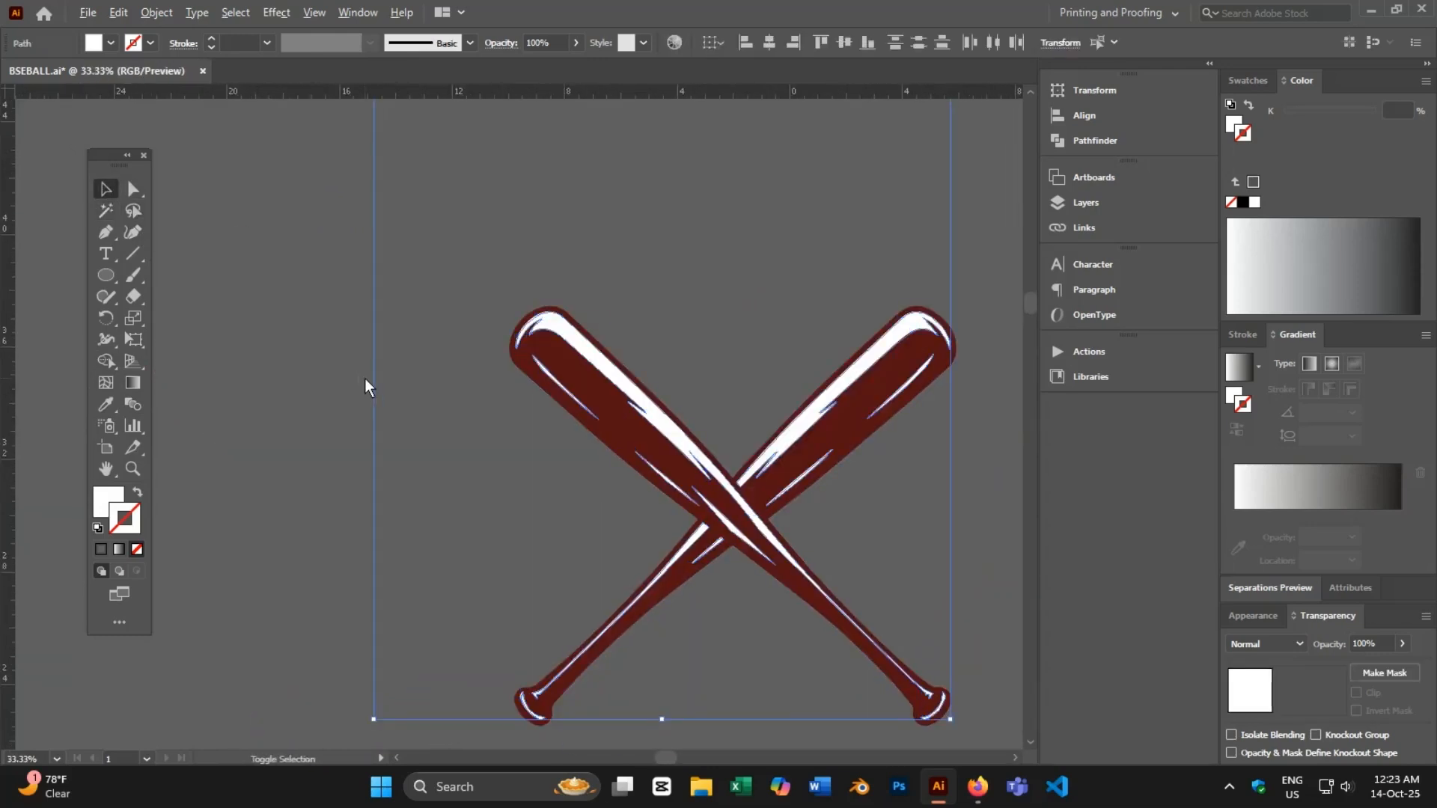
- Delete the spare baseball lying far above the crossed bats
{"action": "scroll", "coordinate": [365, 379], "scroll_direction": "down", "scroll_amount": 4}
{"action": "scroll", "coordinate": [465, 354], "scroll_direction": "down", "scroll_amount": 2}
{"action": "scroll", "coordinate": [559, 330], "scroll_direction": "up", "scroll_amount": 1}
{"action": "left_click", "coordinate": [554, 389]}
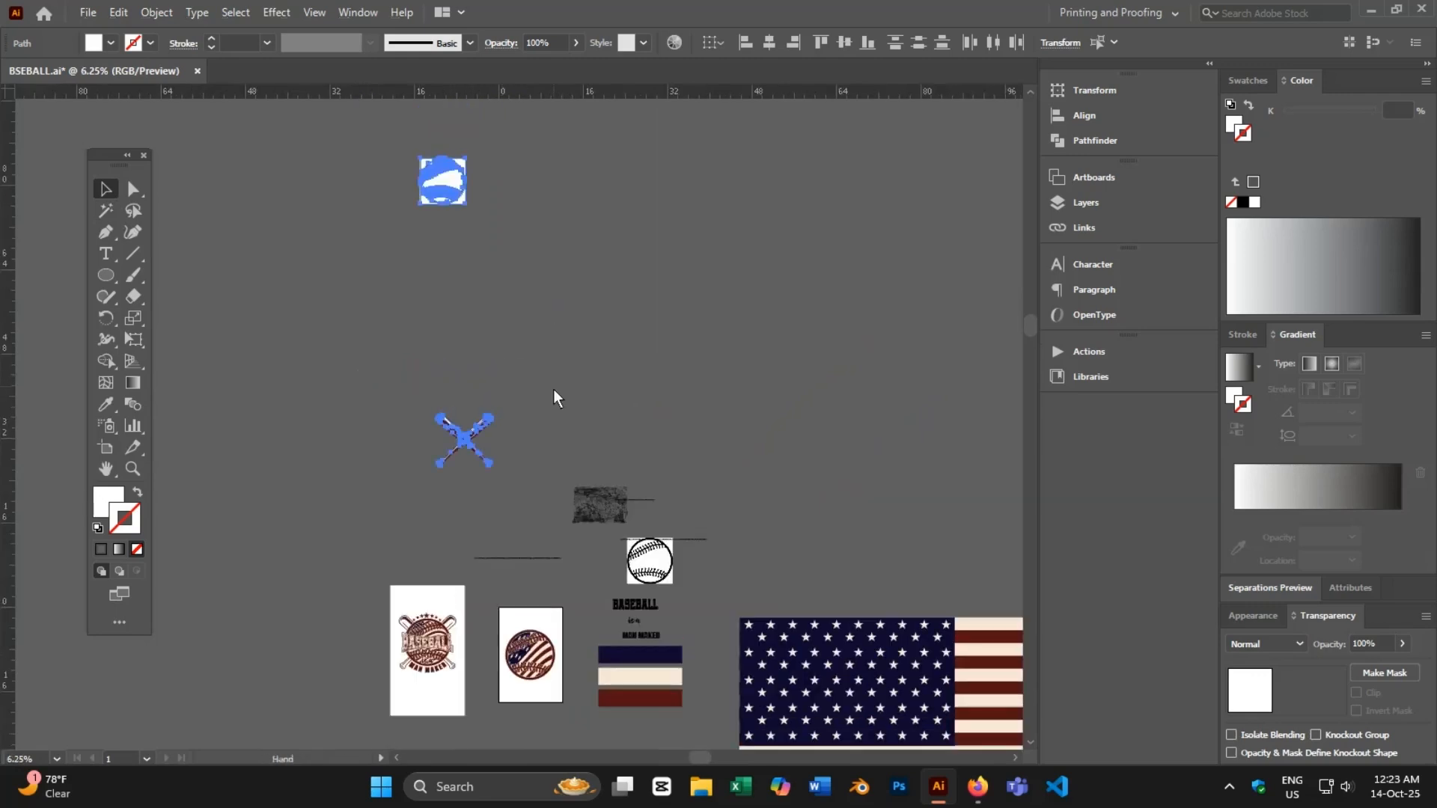
{"action": "left_click_drag", "start_coordinate": [480, 218], "coordinate": [504, 223]}
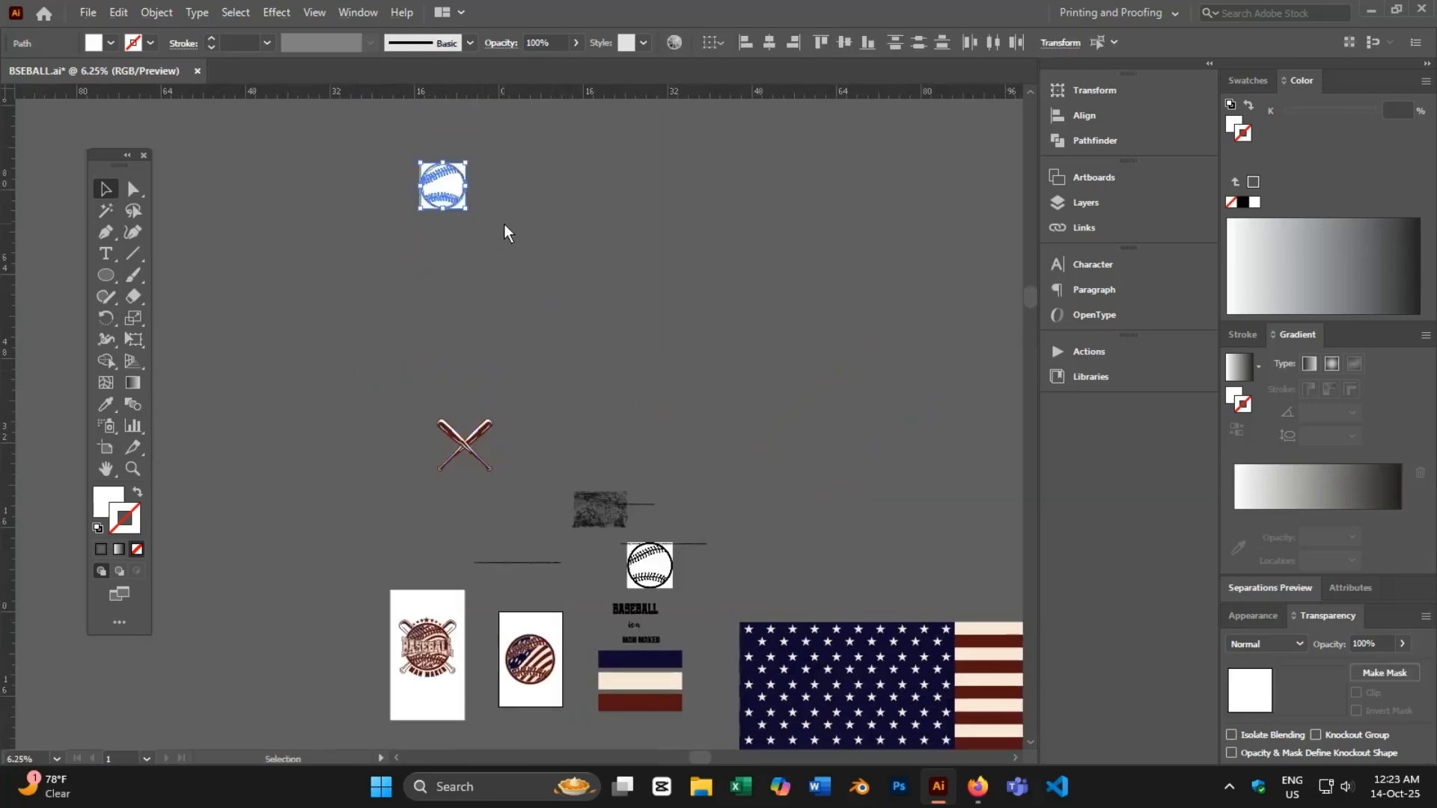
{"action": "key", "text": "Delete"}
- Select all white highlights of the crossed bats by colour, group them and clear the selection
{"action": "scroll", "coordinate": [470, 431], "scroll_direction": "up", "scroll_amount": 6}
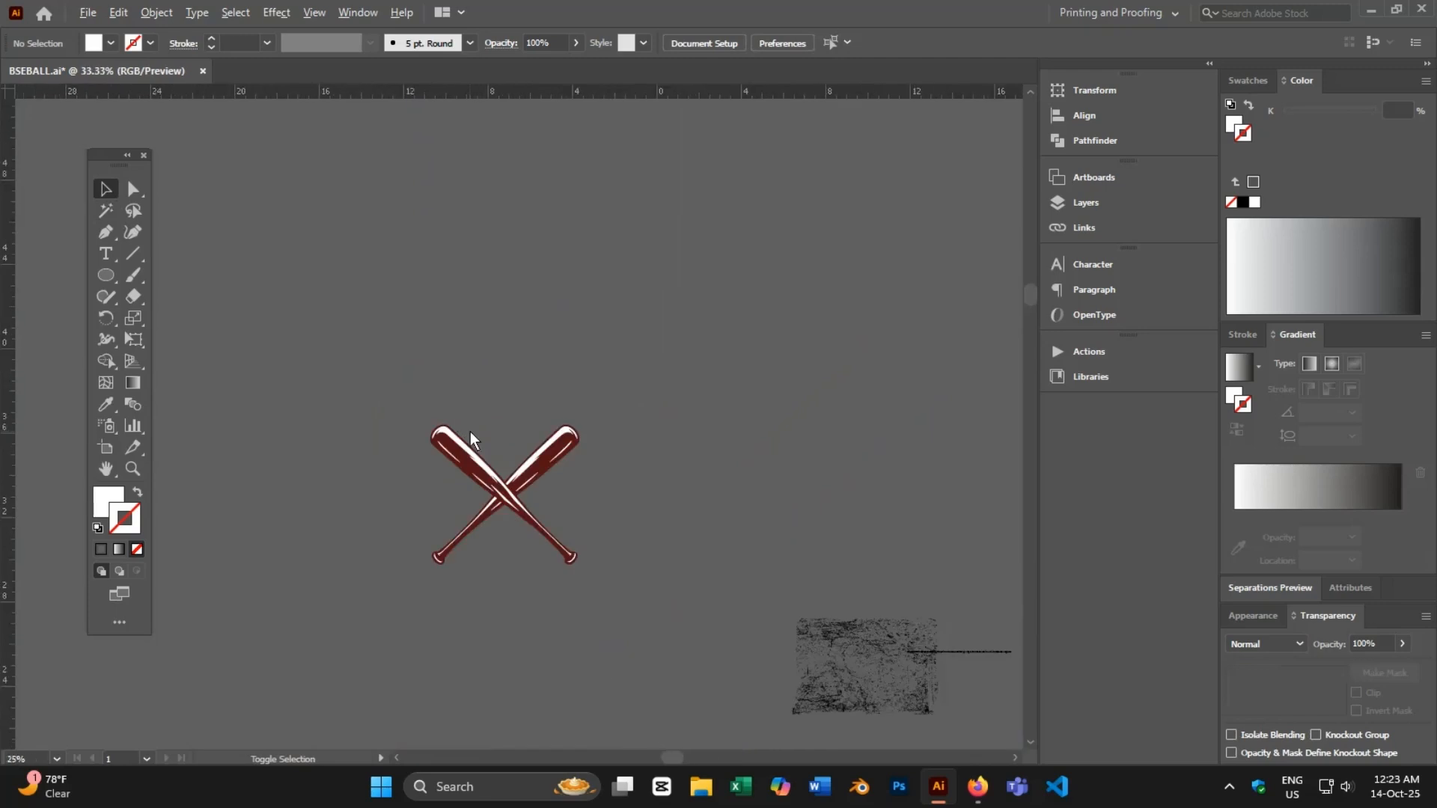
{"action": "left_click", "coordinate": [106, 210]}
{"action": "left_click", "coordinate": [397, 429]}
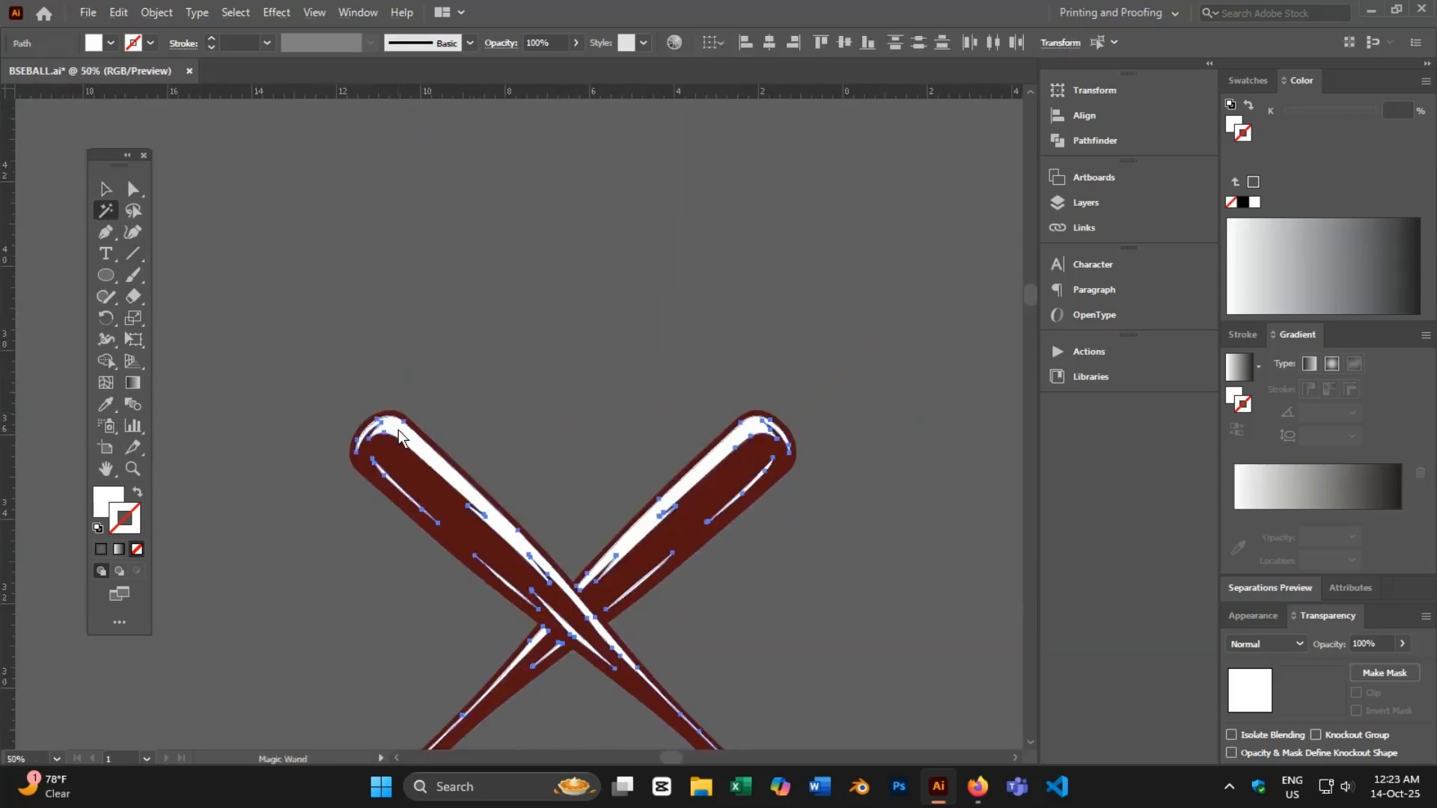
{"action": "key", "text": "v"}
{"action": "right_click", "coordinate": [504, 307]}
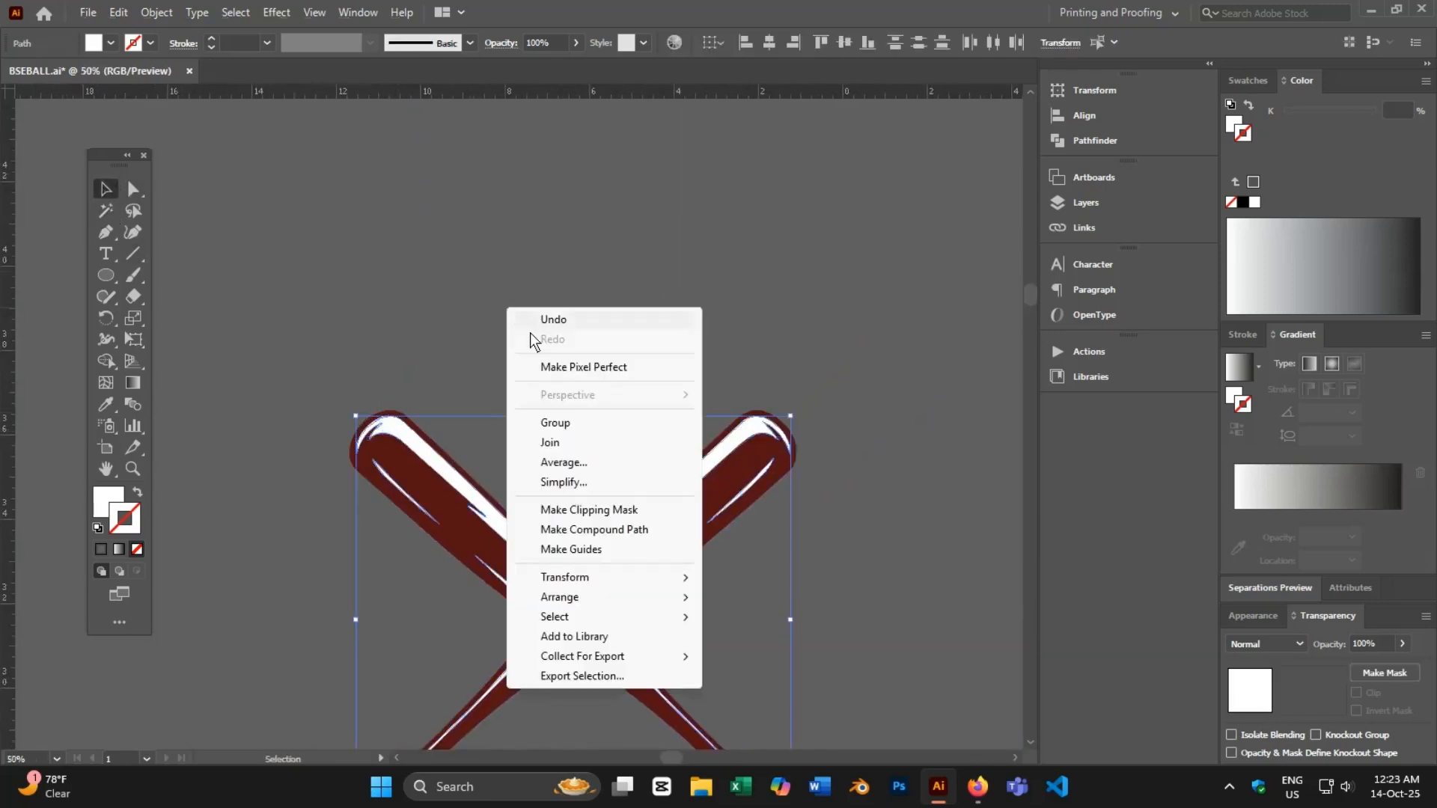
{"action": "left_click", "coordinate": [550, 429]}
{"action": "scroll", "coordinate": [548, 457], "scroll_direction": "down", "scroll_amount": 3}
{"action": "left_click", "coordinate": [706, 418]}
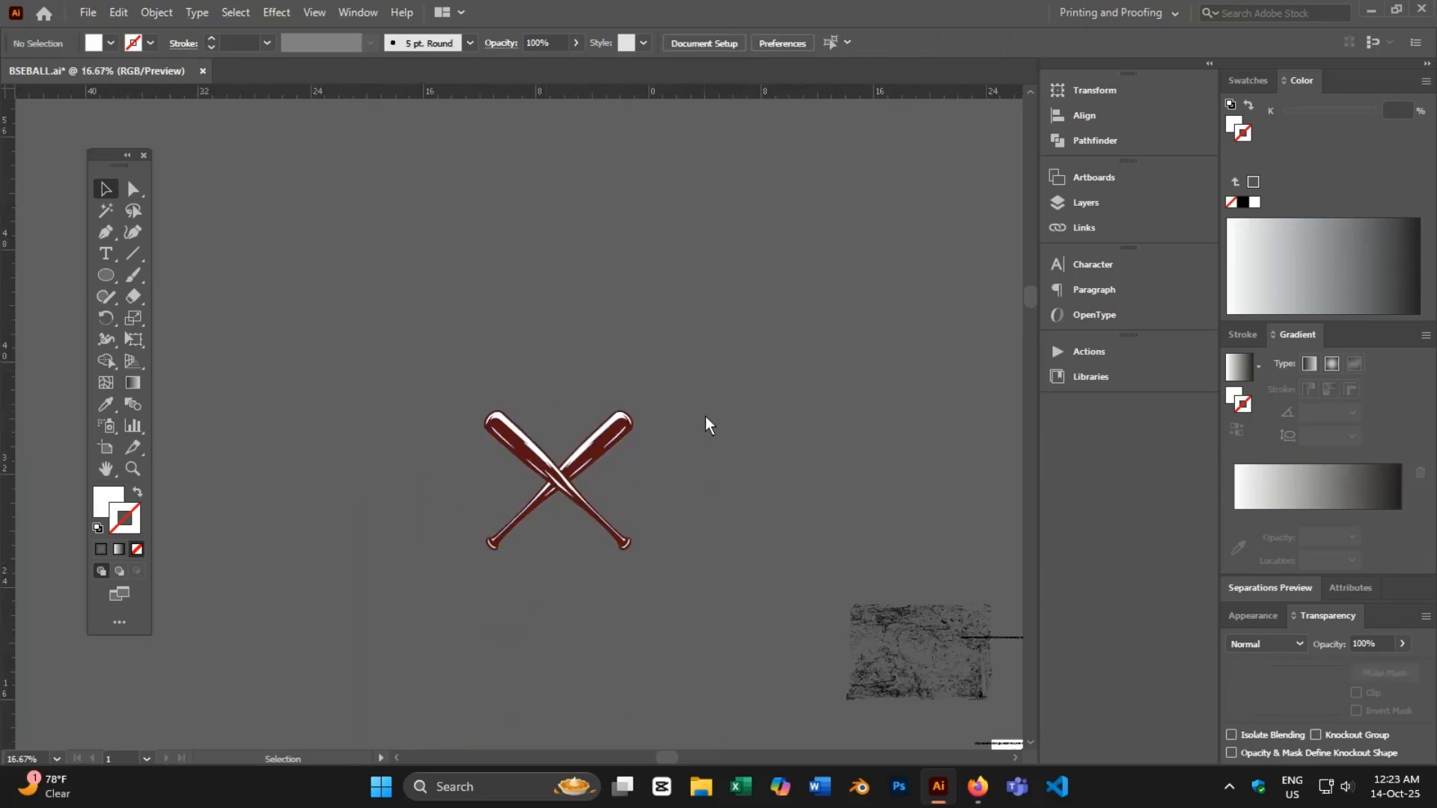
- Select the grouped white highlights and examine how the bats are coloured in the reference design
{"action": "left_click", "coordinate": [532, 448]}
{"action": "scroll", "coordinate": [536, 448], "scroll_direction": "down", "scroll_amount": 2}
{"action": "left_click_drag", "start_coordinate": [674, 586], "coordinate": [634, 356]}
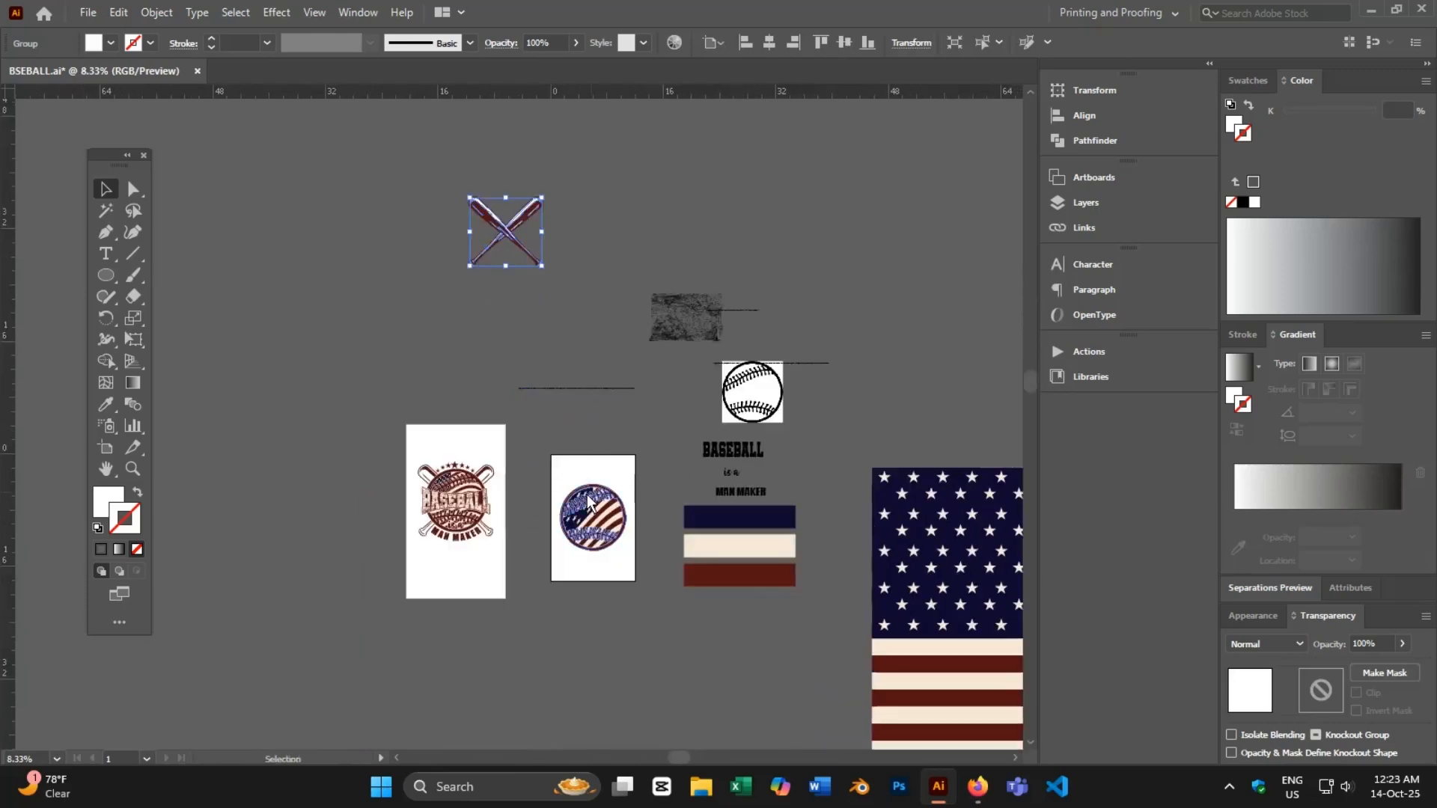
{"action": "scroll", "coordinate": [431, 485], "scroll_direction": "up", "scroll_amount": 3}
{"action": "scroll", "coordinate": [430, 446], "scroll_direction": "up", "scroll_amount": 3}
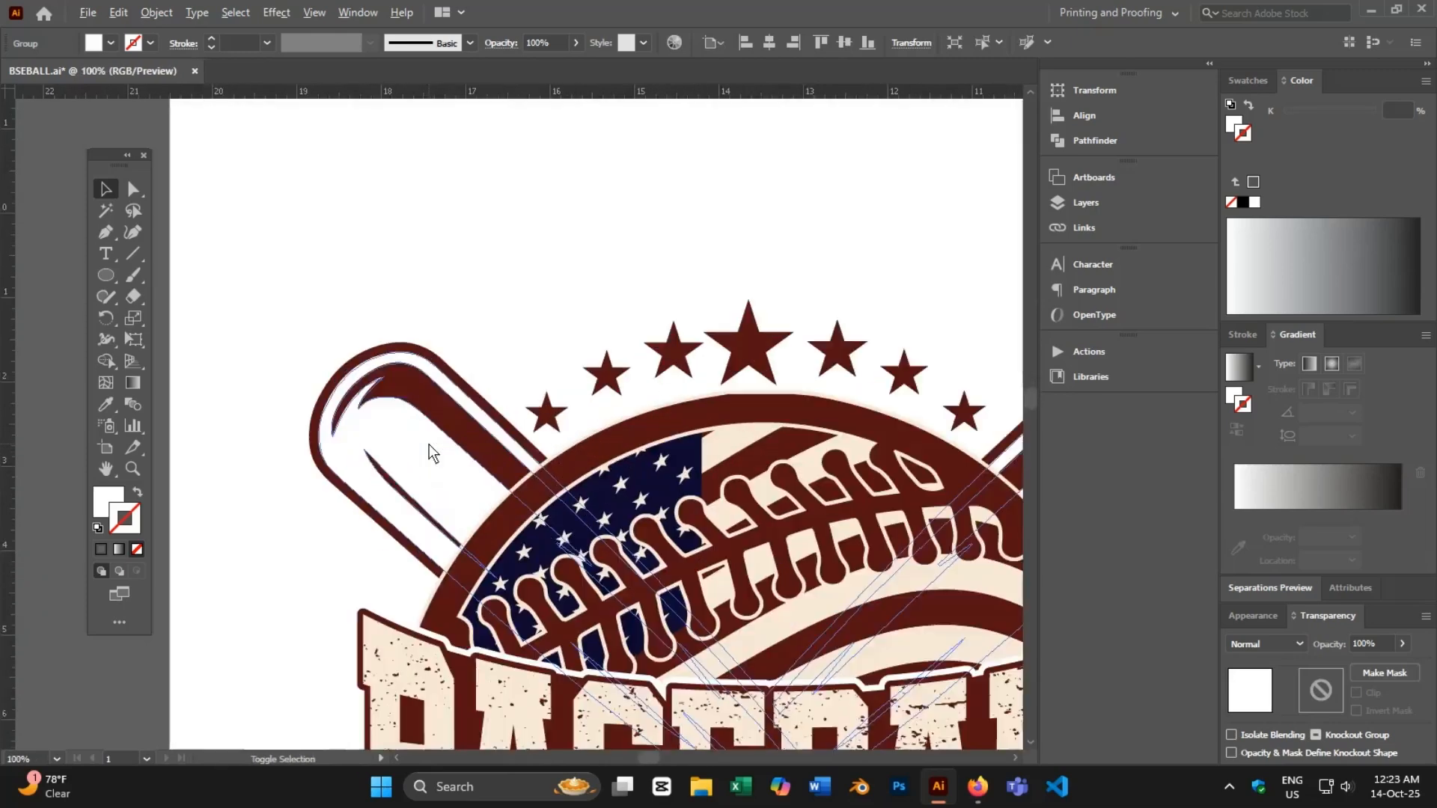
{"action": "scroll", "coordinate": [569, 522], "scroll_direction": "down", "scroll_amount": 6}
{"action": "left_click_drag", "start_coordinate": [533, 301], "coordinate": [483, 467]}
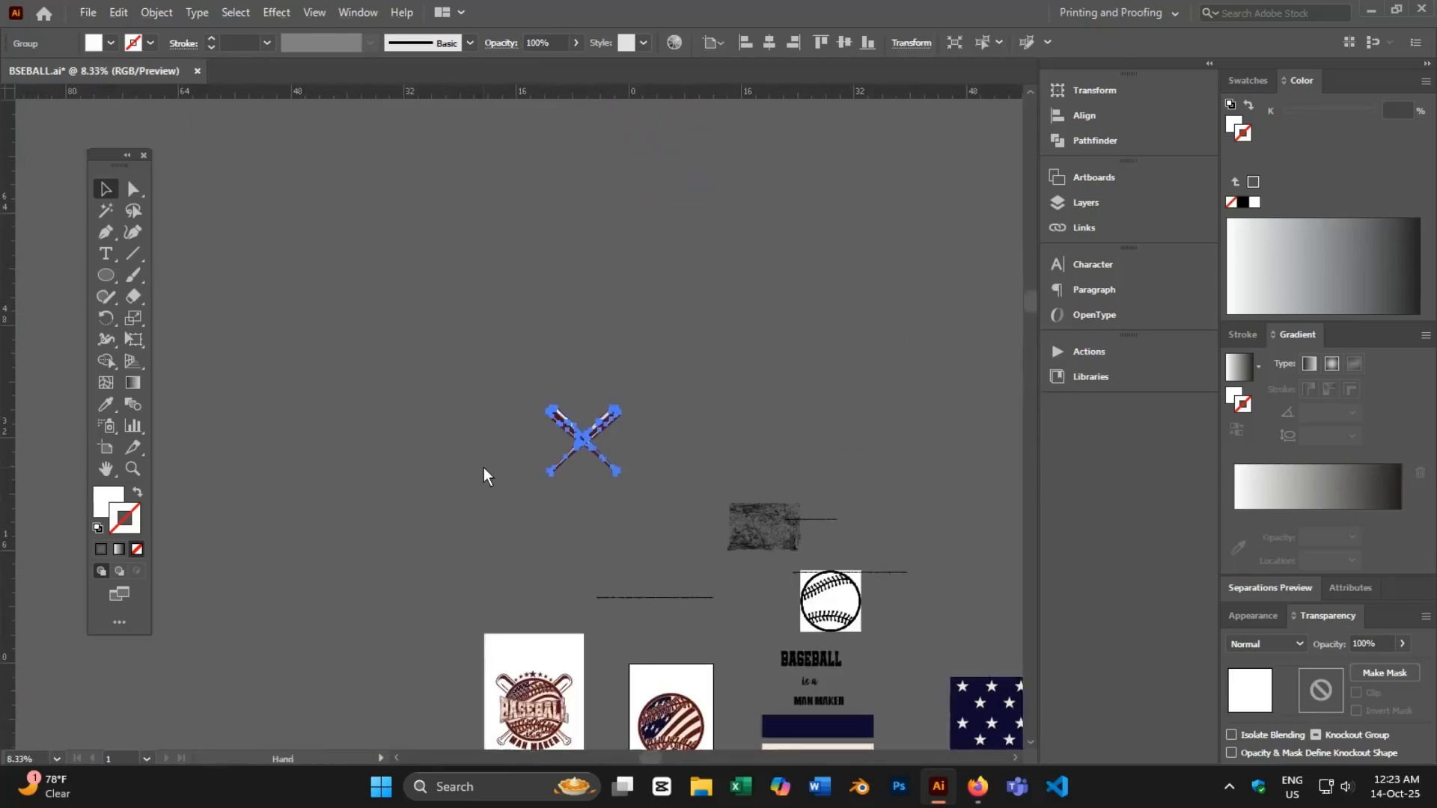
- Group the maroon shape and white highlights of the crossed bats and move the group over the flag-filled baseball on the artboard
{"action": "left_click_drag", "start_coordinate": [568, 337], "coordinate": [613, 497]}
{"action": "right_click", "coordinate": [672, 357]}
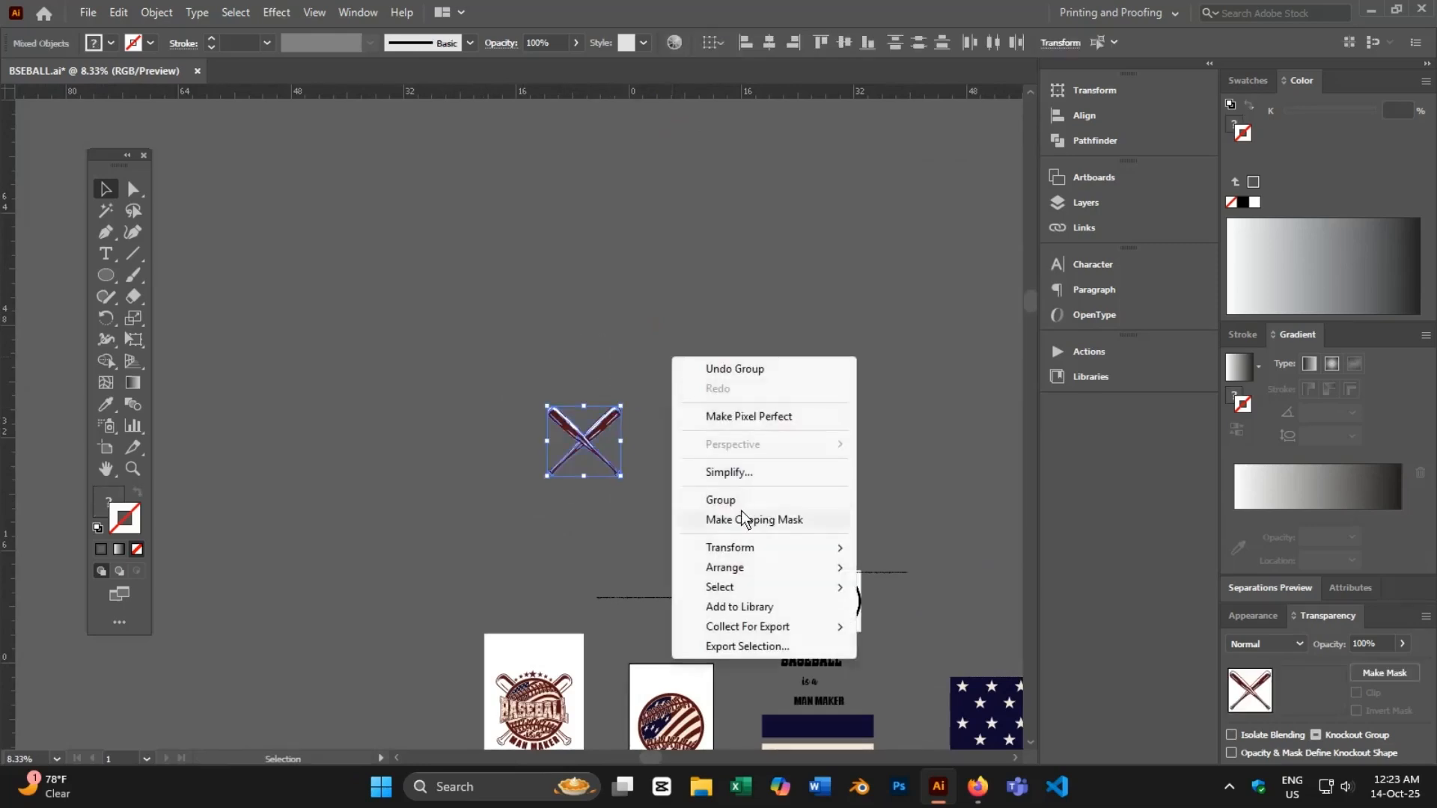
{"action": "left_click", "coordinate": [682, 500]}
{"action": "left_click", "coordinate": [668, 509]}
{"action": "left_click_drag", "start_coordinate": [642, 553], "coordinate": [525, 330]}
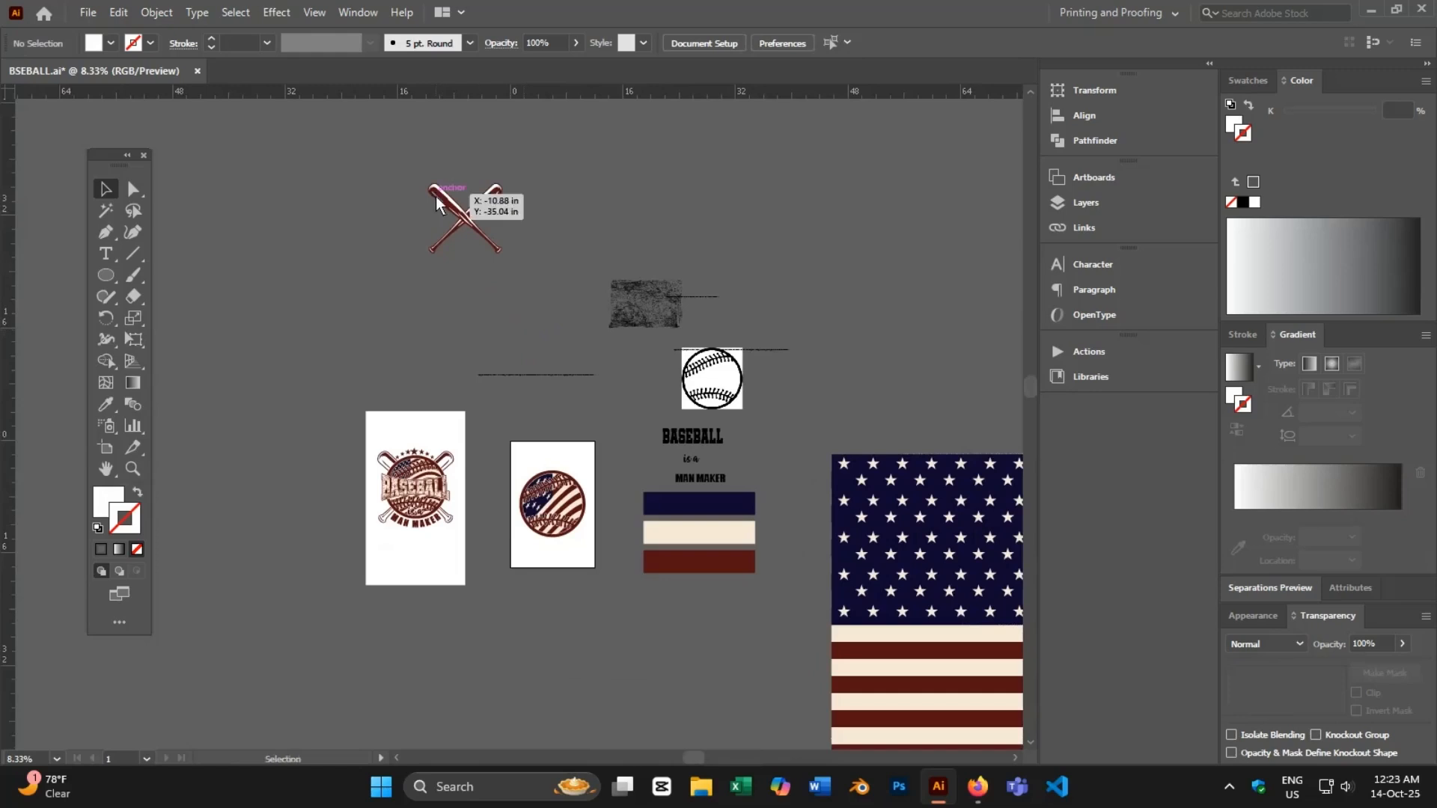
{"action": "left_click_drag", "start_coordinate": [453, 213], "coordinate": [555, 503]}
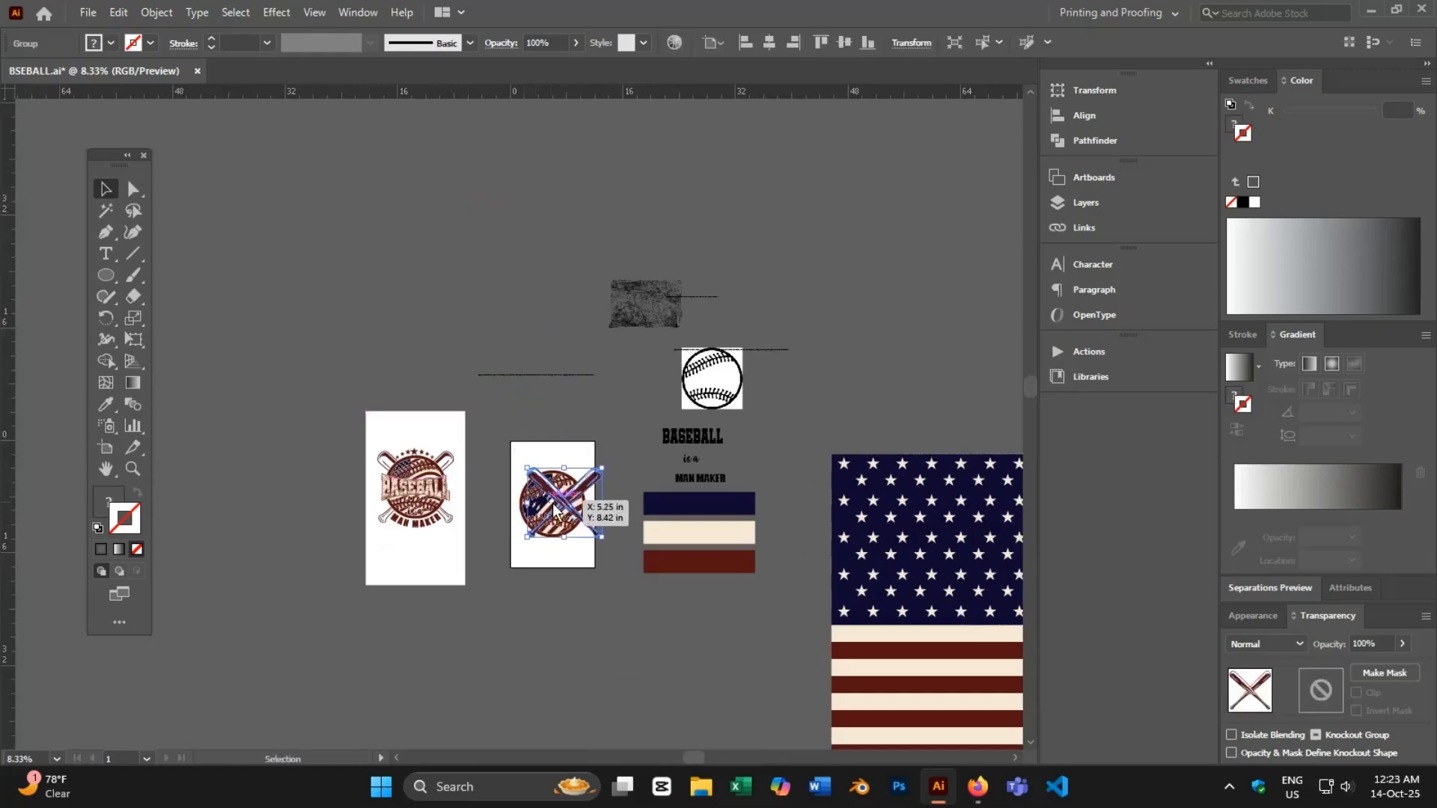
- Place the crossed bats group behind the baseball and center it horizontally and vertically on the artboard
{"action": "scroll", "coordinate": [556, 503], "scroll_direction": "up", "scroll_amount": 3}
{"action": "key", "text": "Delete"}
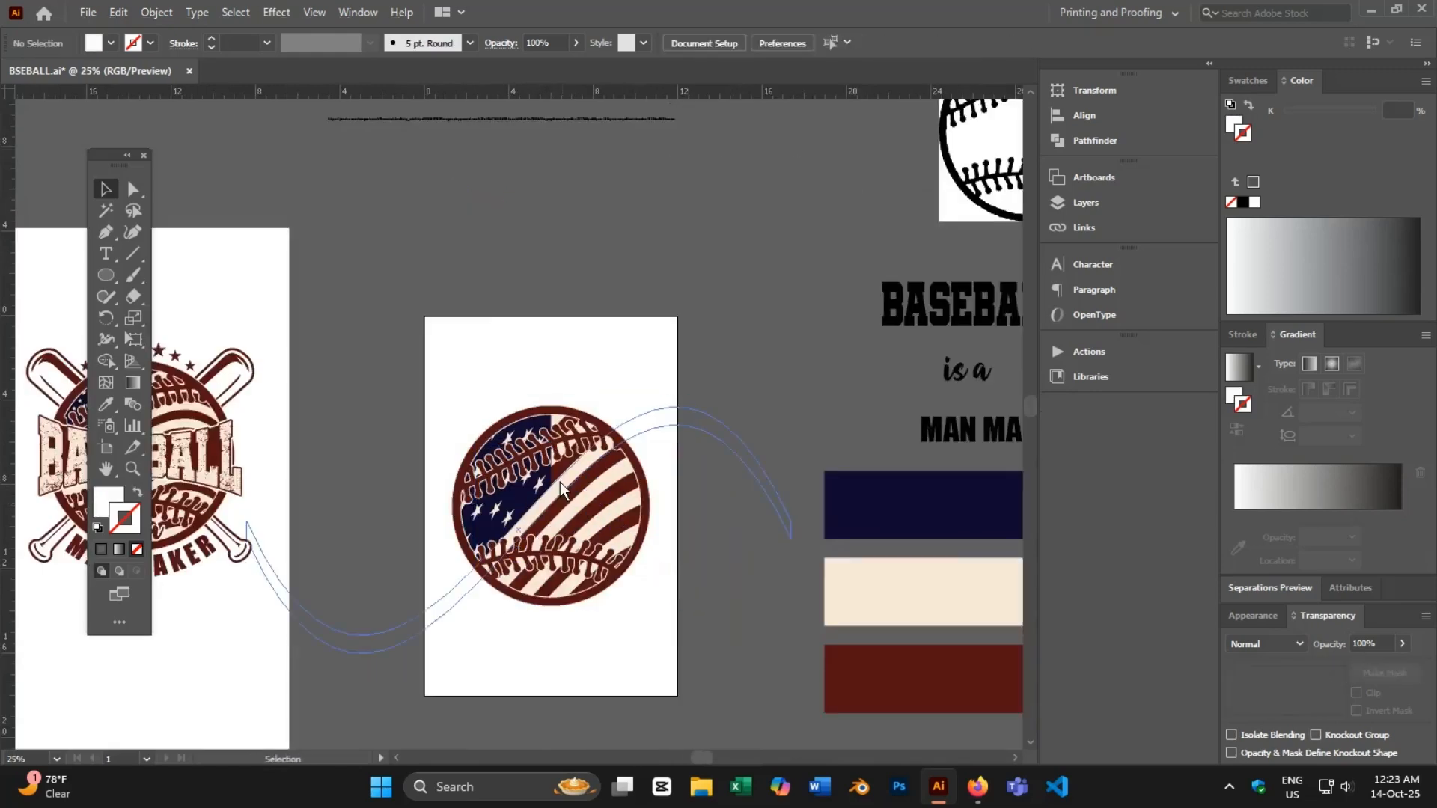
{"action": "left_click", "coordinate": [547, 492]}
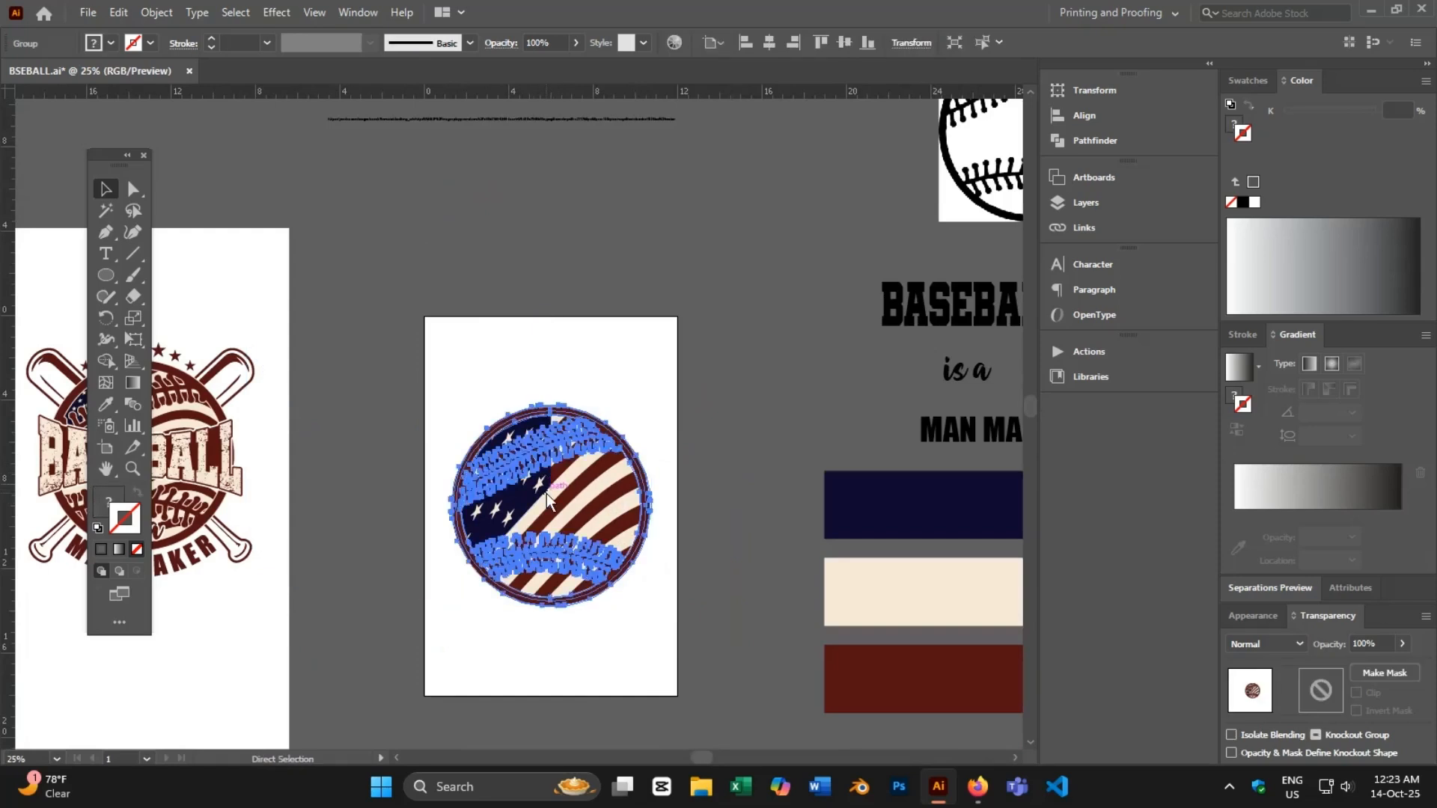
{"action": "key", "text": "ctrl+b"}
{"action": "left_click", "coordinate": [769, 42]}
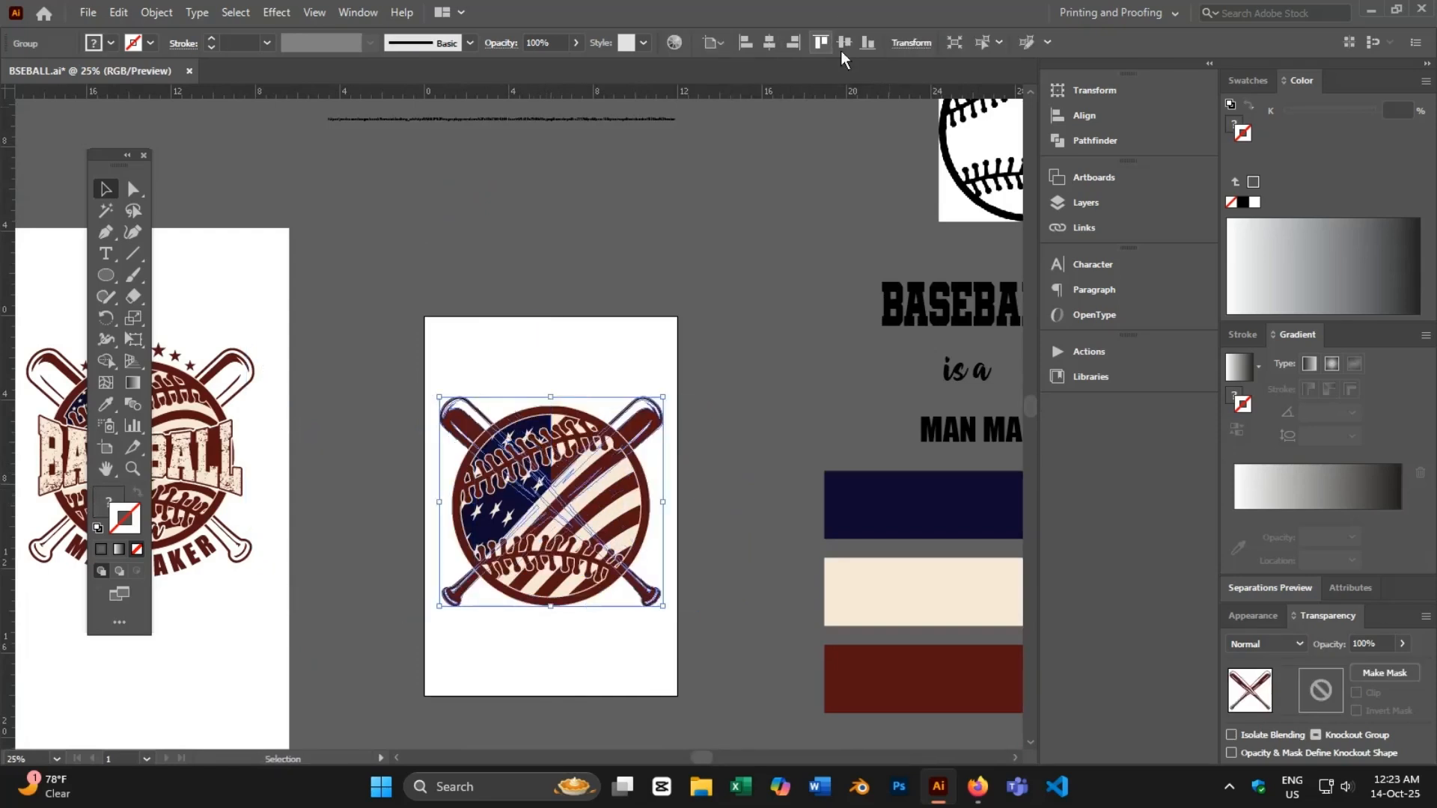
{"action": "left_click", "coordinate": [845, 43]}
{"action": "left_click", "coordinate": [759, 178]}
{"action": "scroll", "coordinate": [768, 187], "scroll_direction": "down", "scroll_amount": 1}
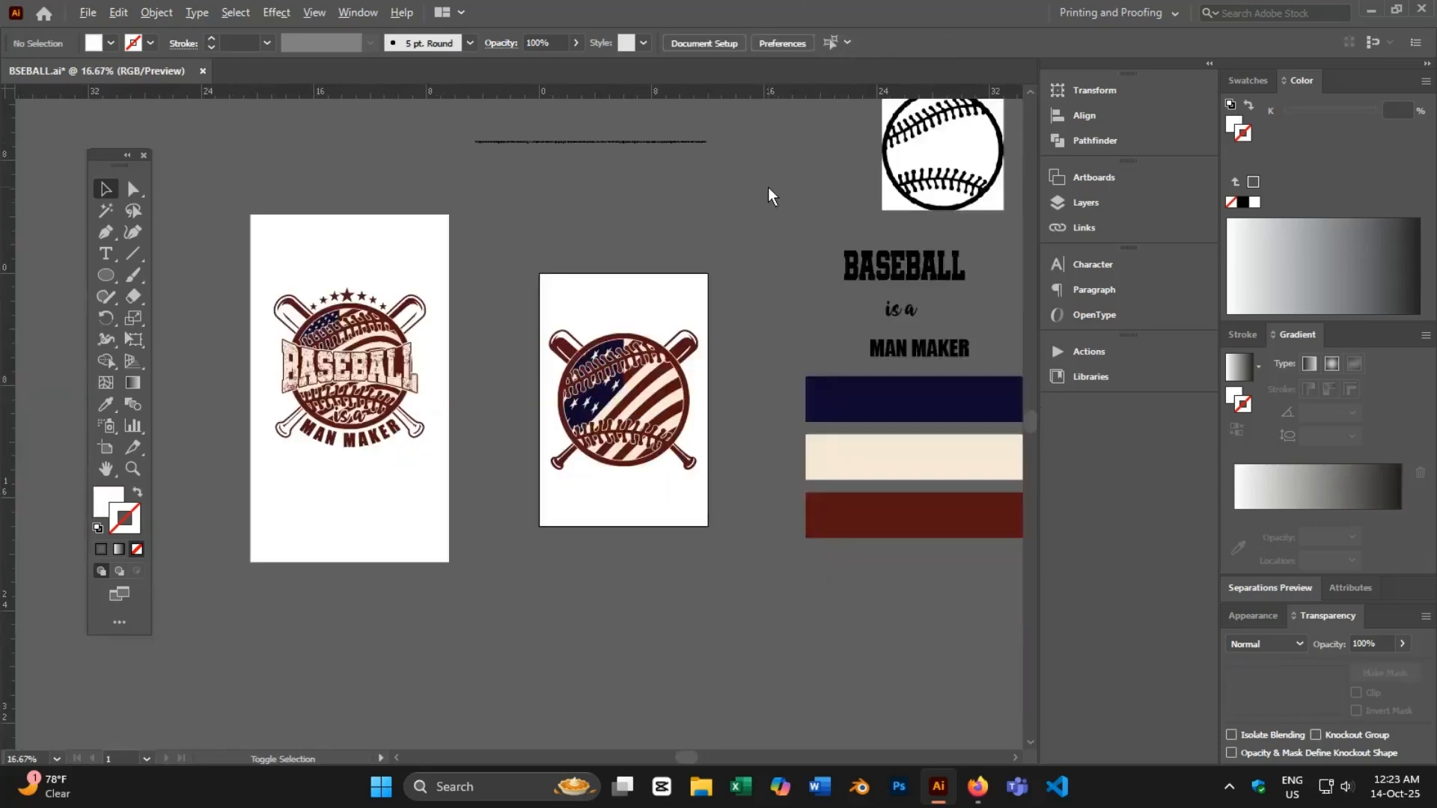
- Scale the crossed bats group up slightly from its center so the bats extend further beyond the ball
{"action": "left_click", "coordinate": [695, 343]}
{"action": "scroll", "coordinate": [646, 330], "scroll_direction": "up", "scroll_amount": 3}
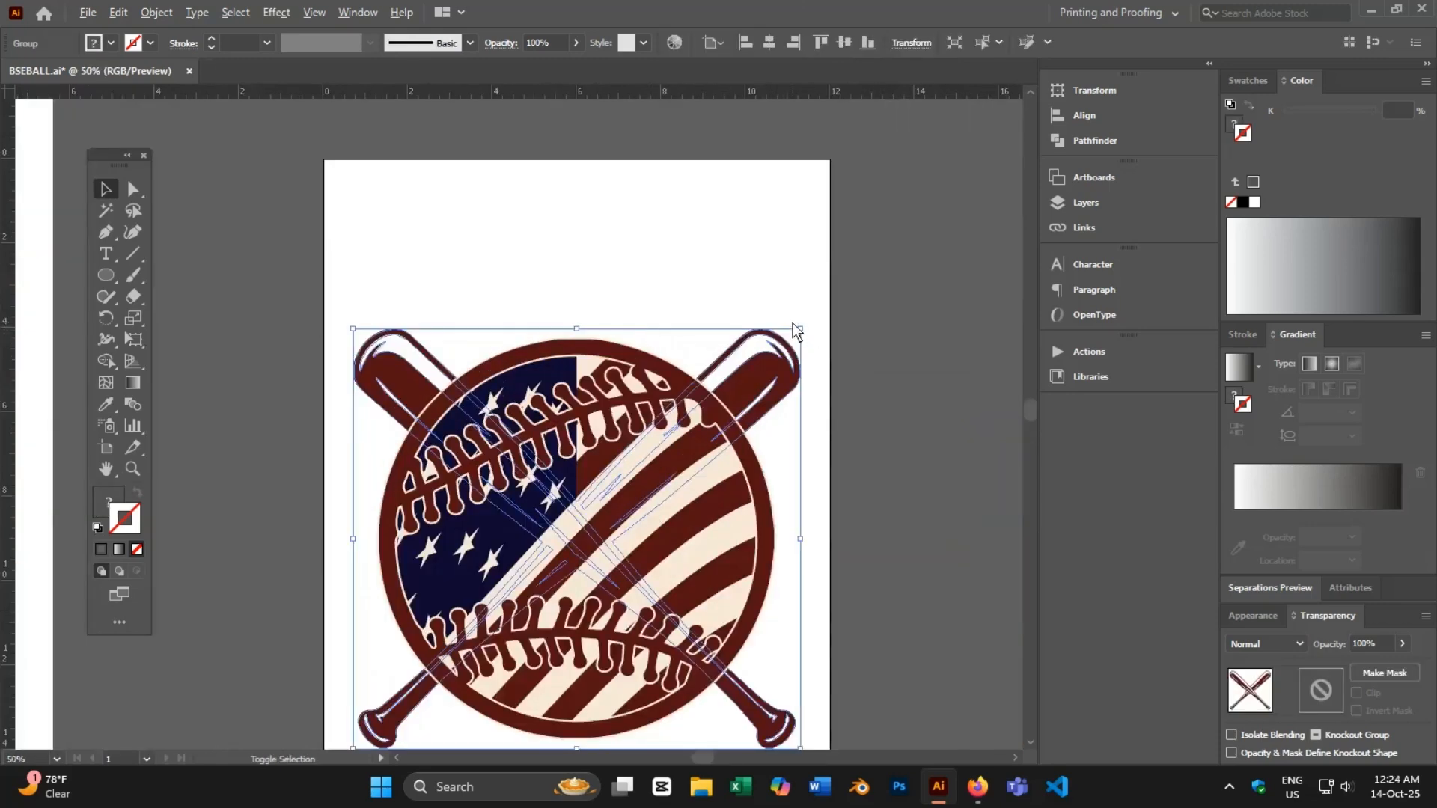
{"action": "left_click_drag", "start_coordinate": [804, 330], "coordinate": [816, 287]}
{"action": "scroll", "coordinate": [816, 288], "scroll_direction": "down", "scroll_amount": 2}
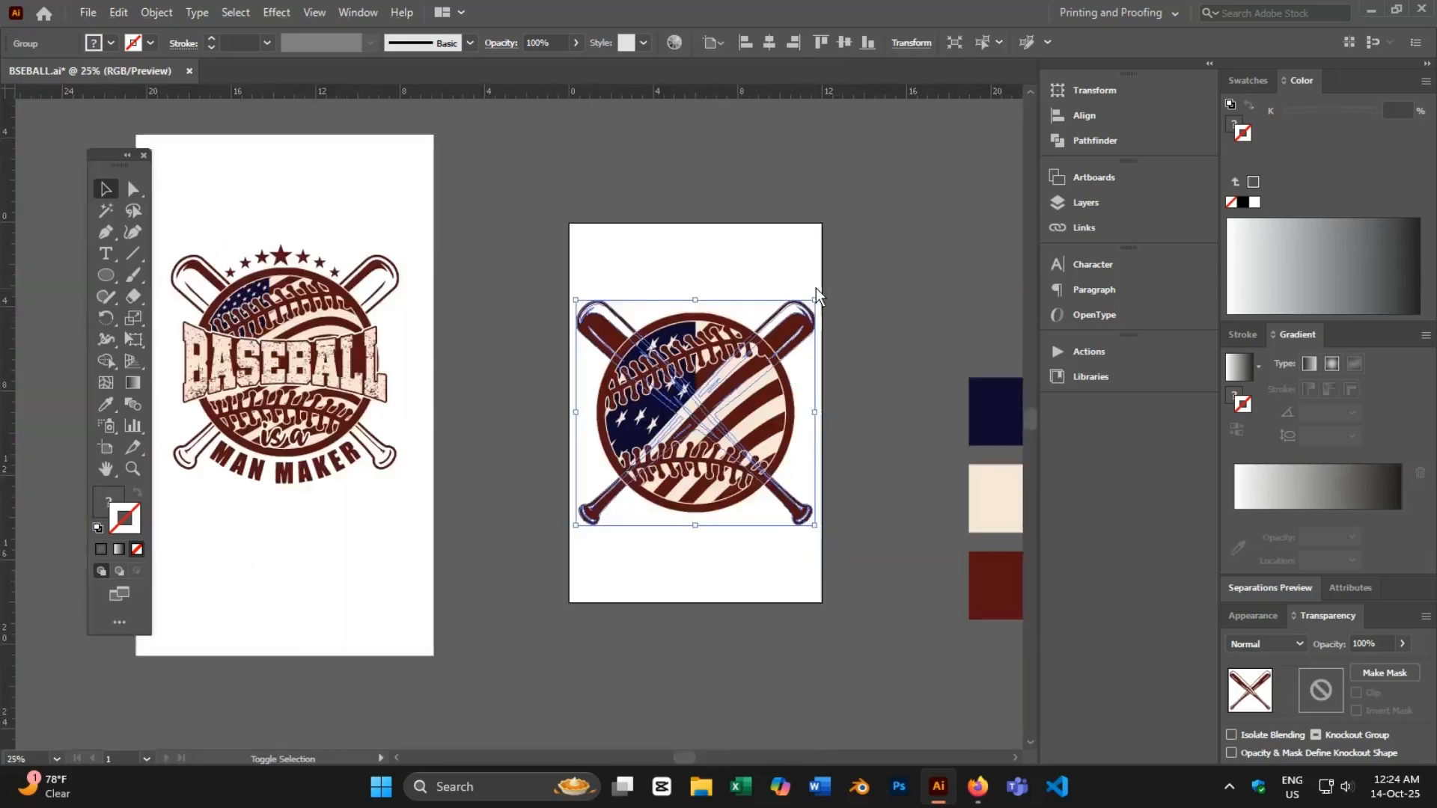
{"action": "left_click", "coordinate": [816, 287]}
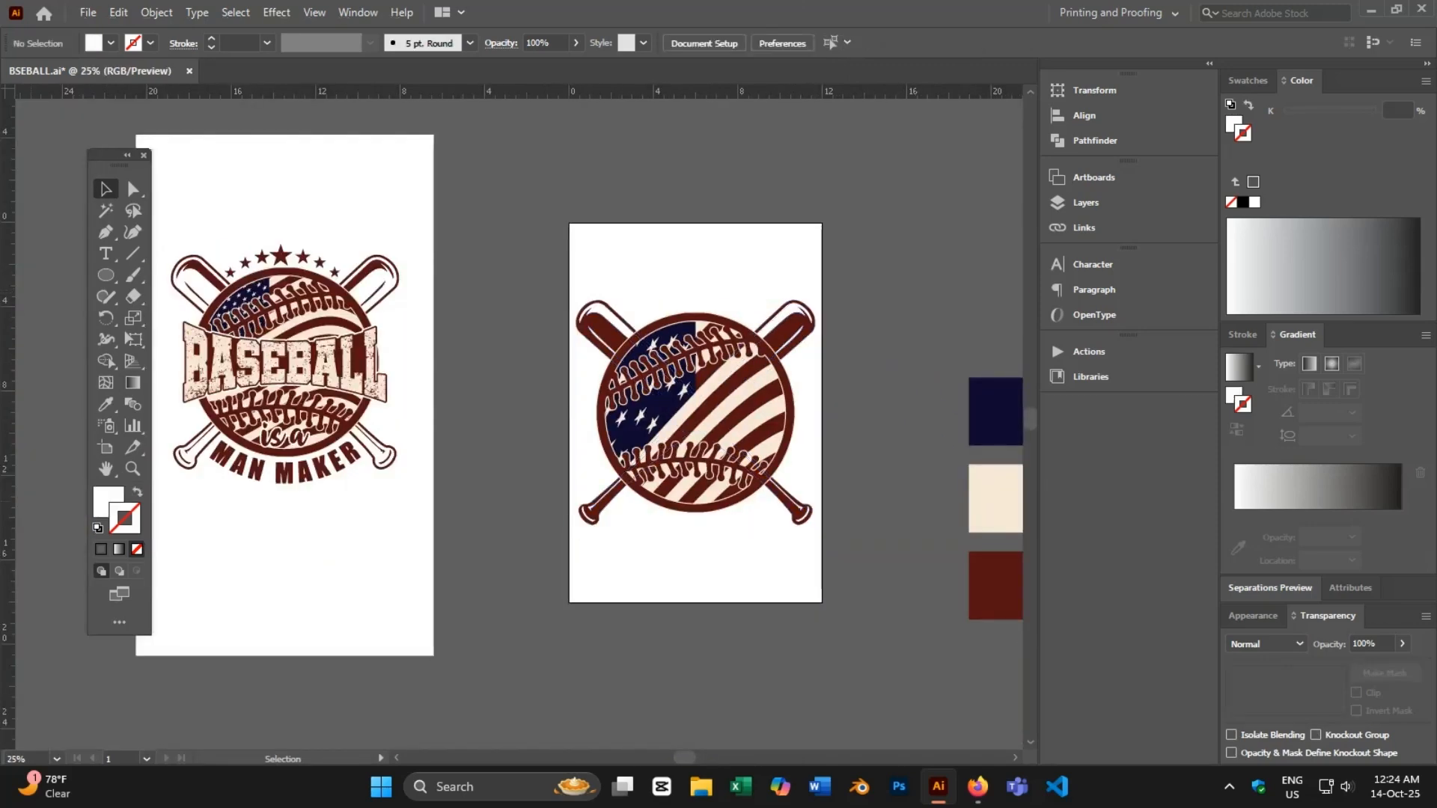
- Examine the fonts used by the BASEBALL, is a and MAN MAKER text lines beside the artboard
{"action": "scroll", "coordinate": [376, 282], "scroll_direction": "down", "scroll_amount": 2}
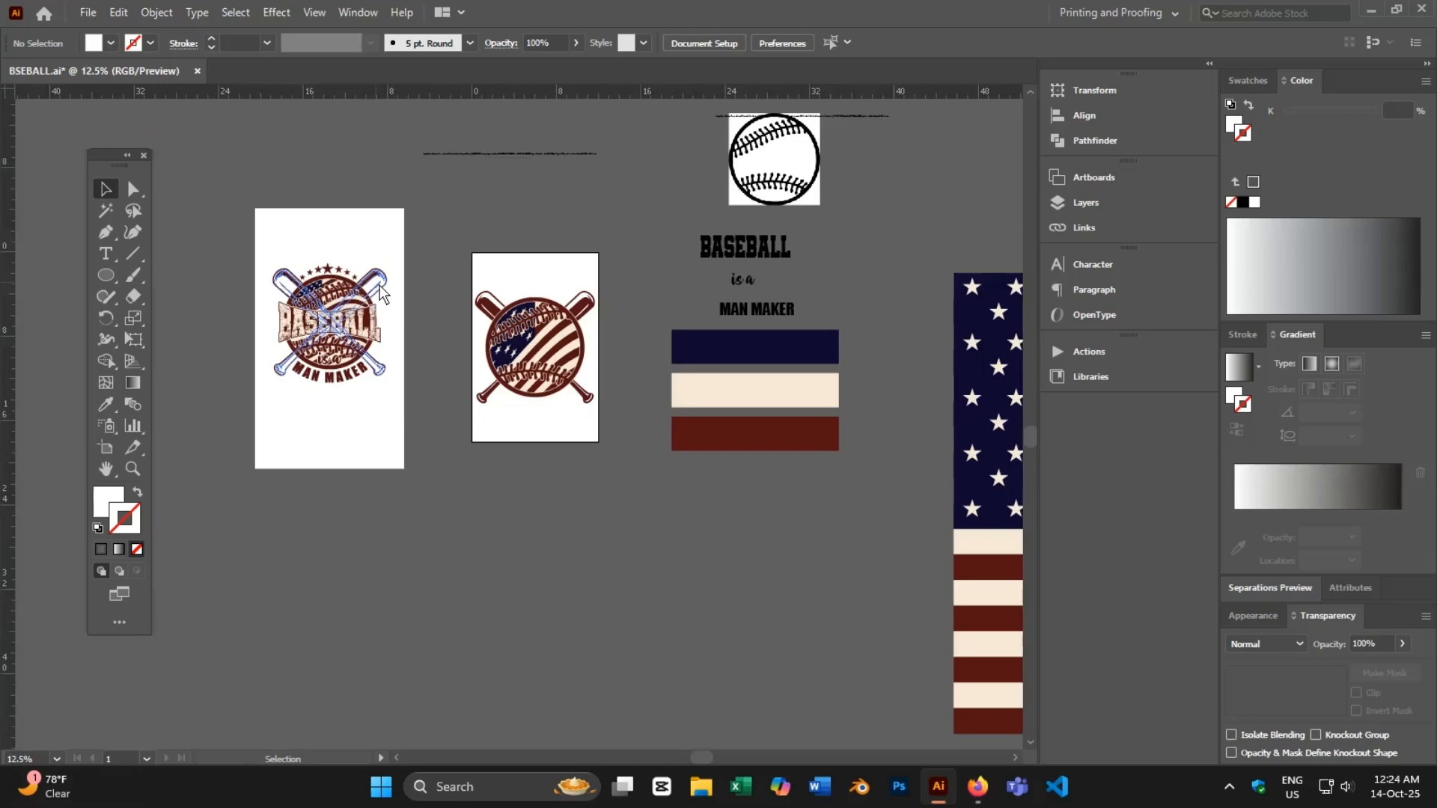
{"action": "left_click", "coordinate": [740, 259]}
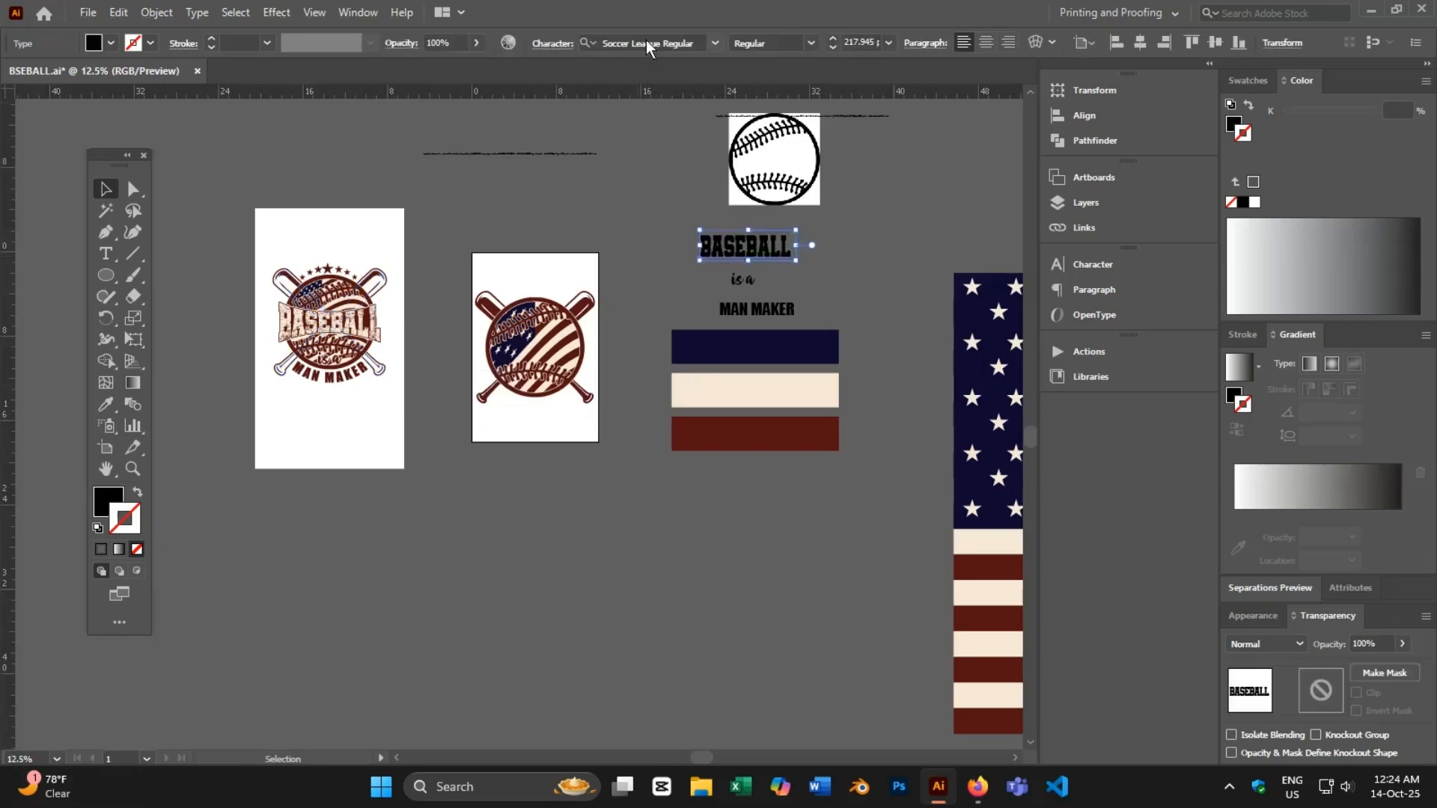
{"action": "left_click", "coordinate": [739, 283]}
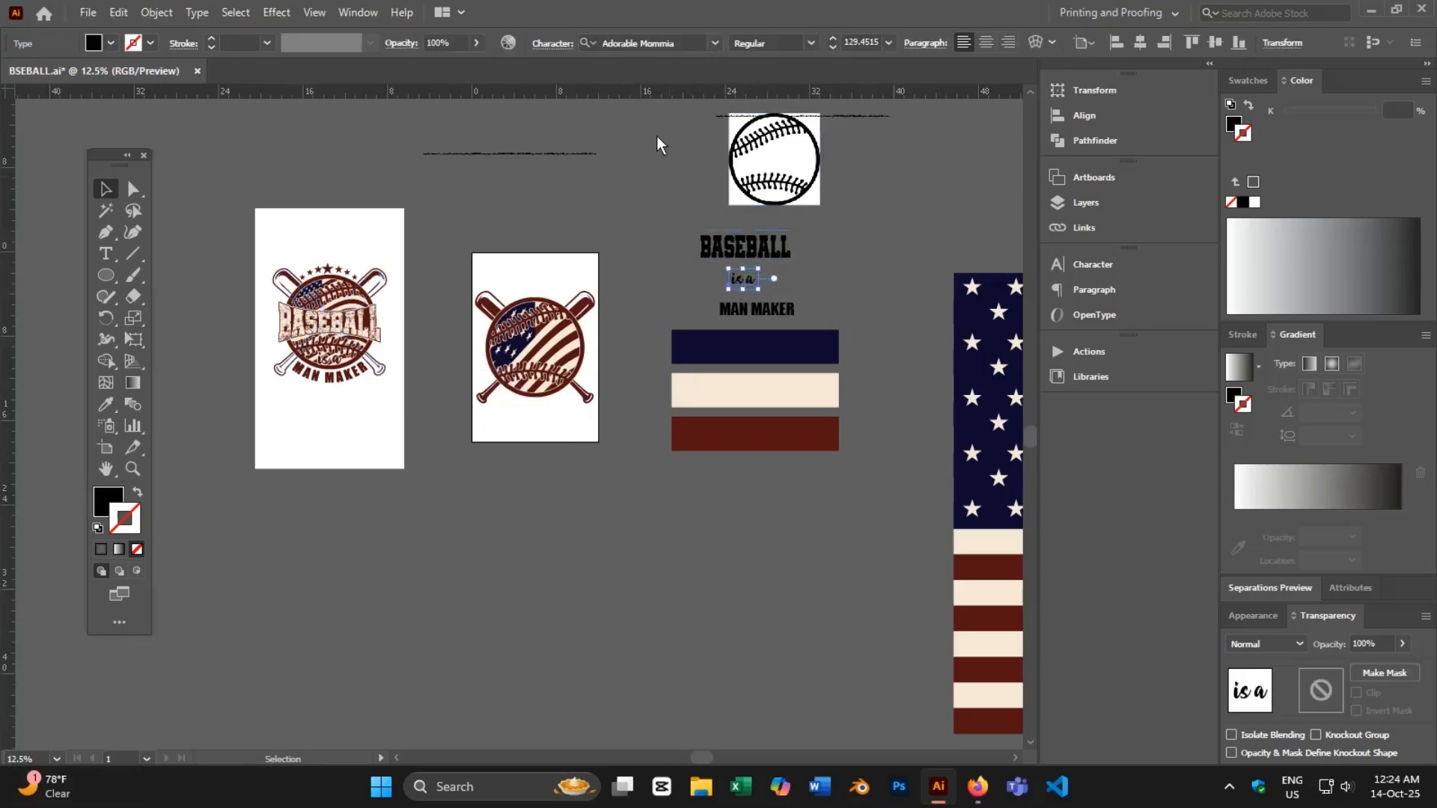
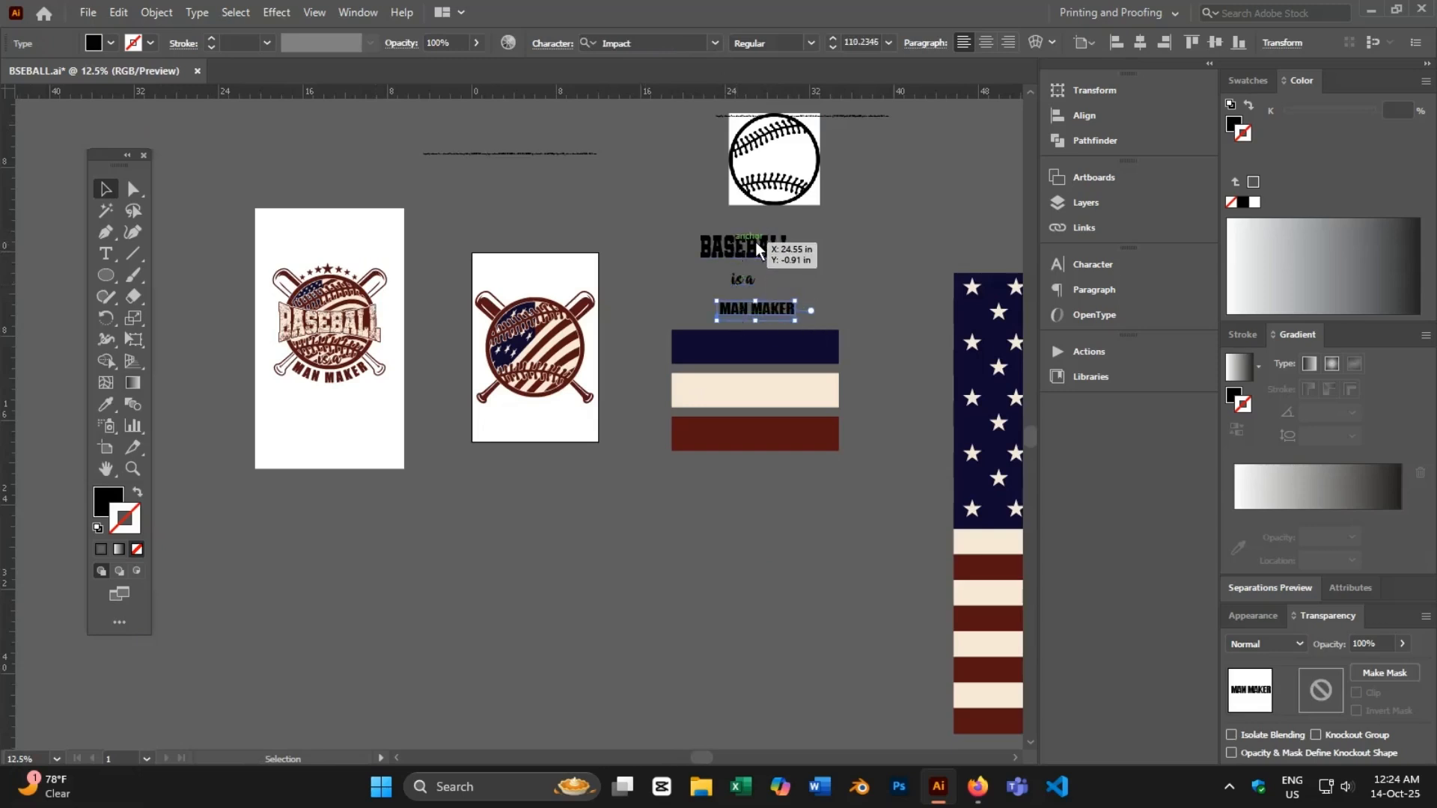
{"action": "left_click", "coordinate": [766, 313]}
{"action": "left_click", "coordinate": [813, 311]}
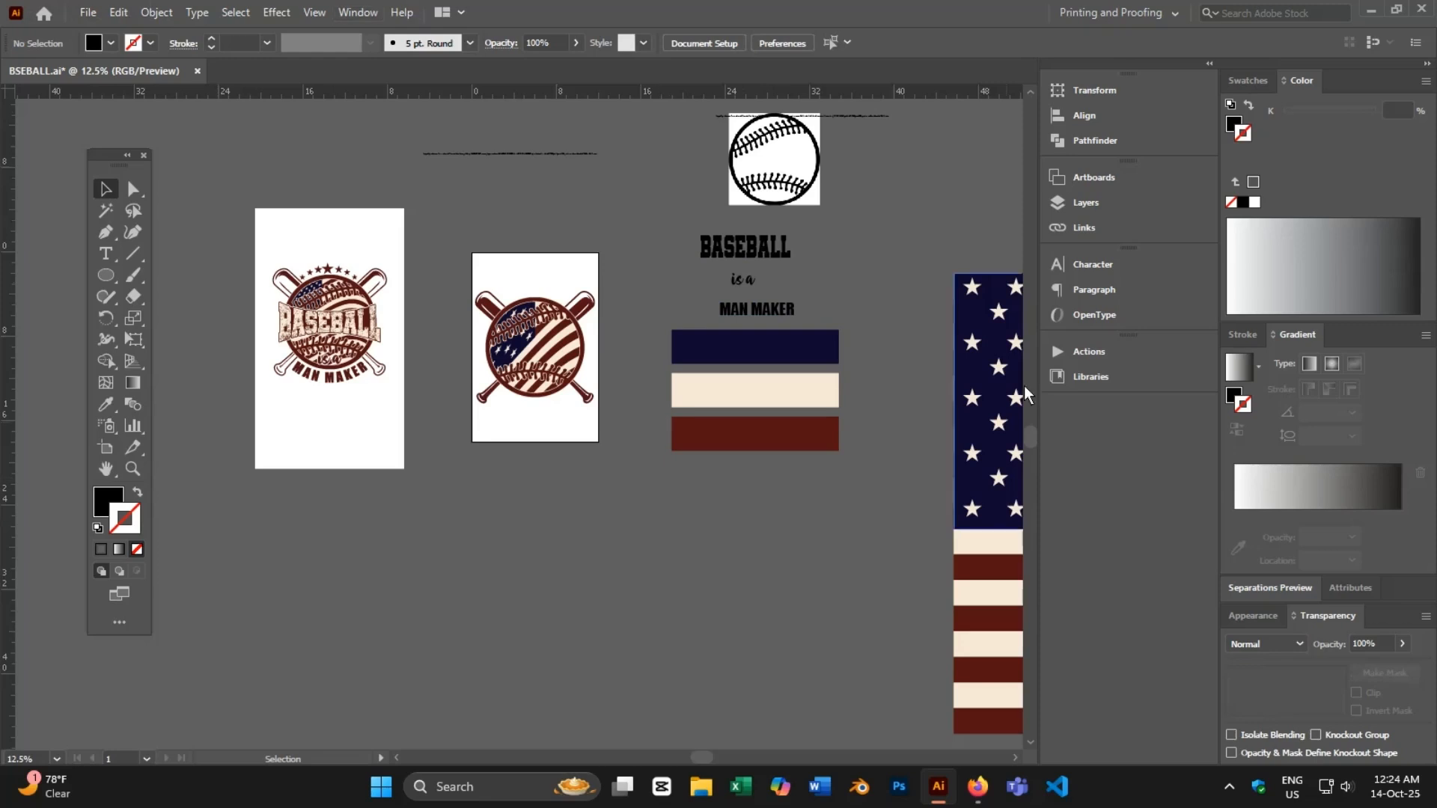
- Place a copy of the BASEBALL text over the ball and bring it to the front
{"action": "left_click_drag", "start_coordinate": [757, 250], "coordinate": [547, 359]}
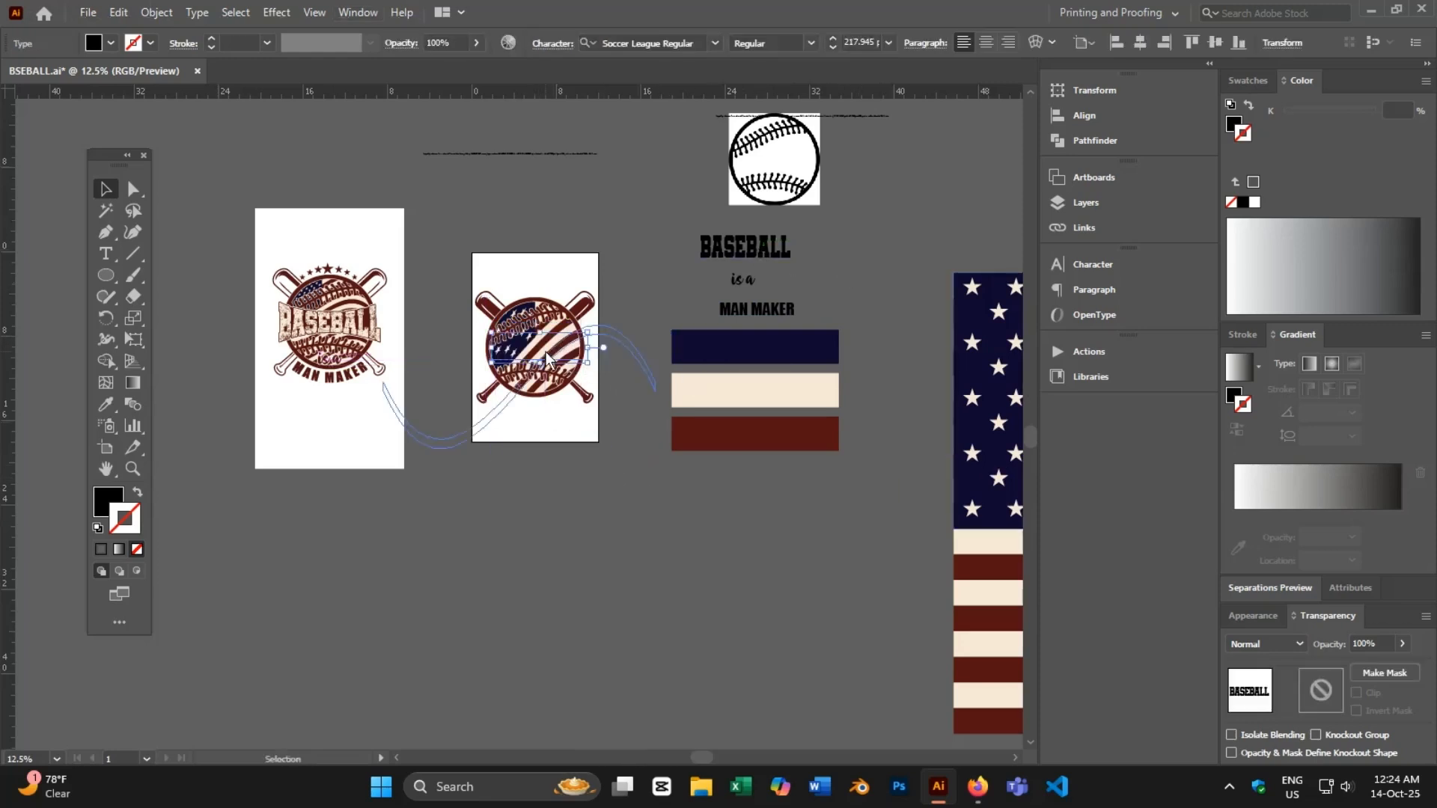
{"action": "right_click", "coordinate": [550, 360]}
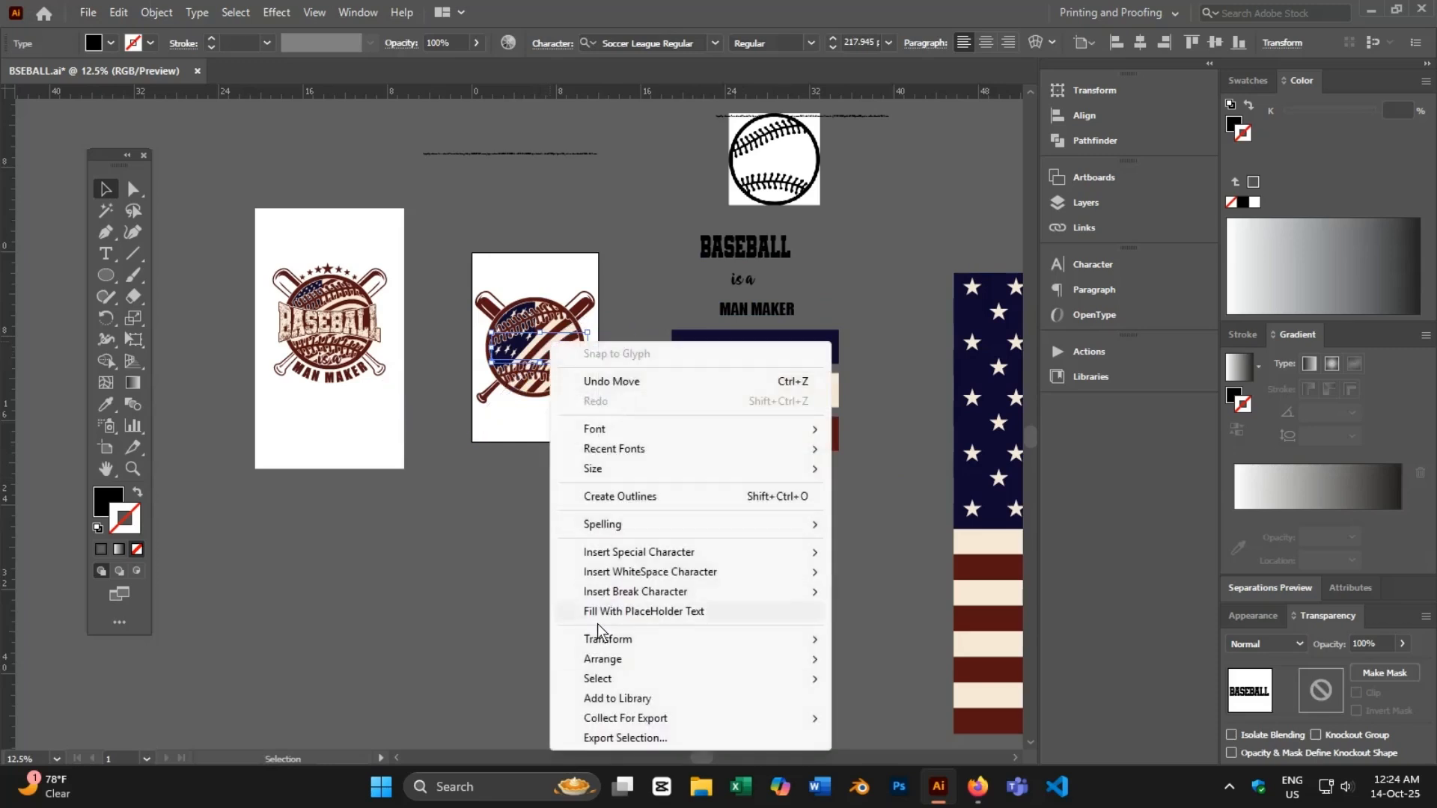
{"action": "mouse_move", "coordinate": [596, 662]}
{"action": "left_click", "coordinate": [891, 659]}
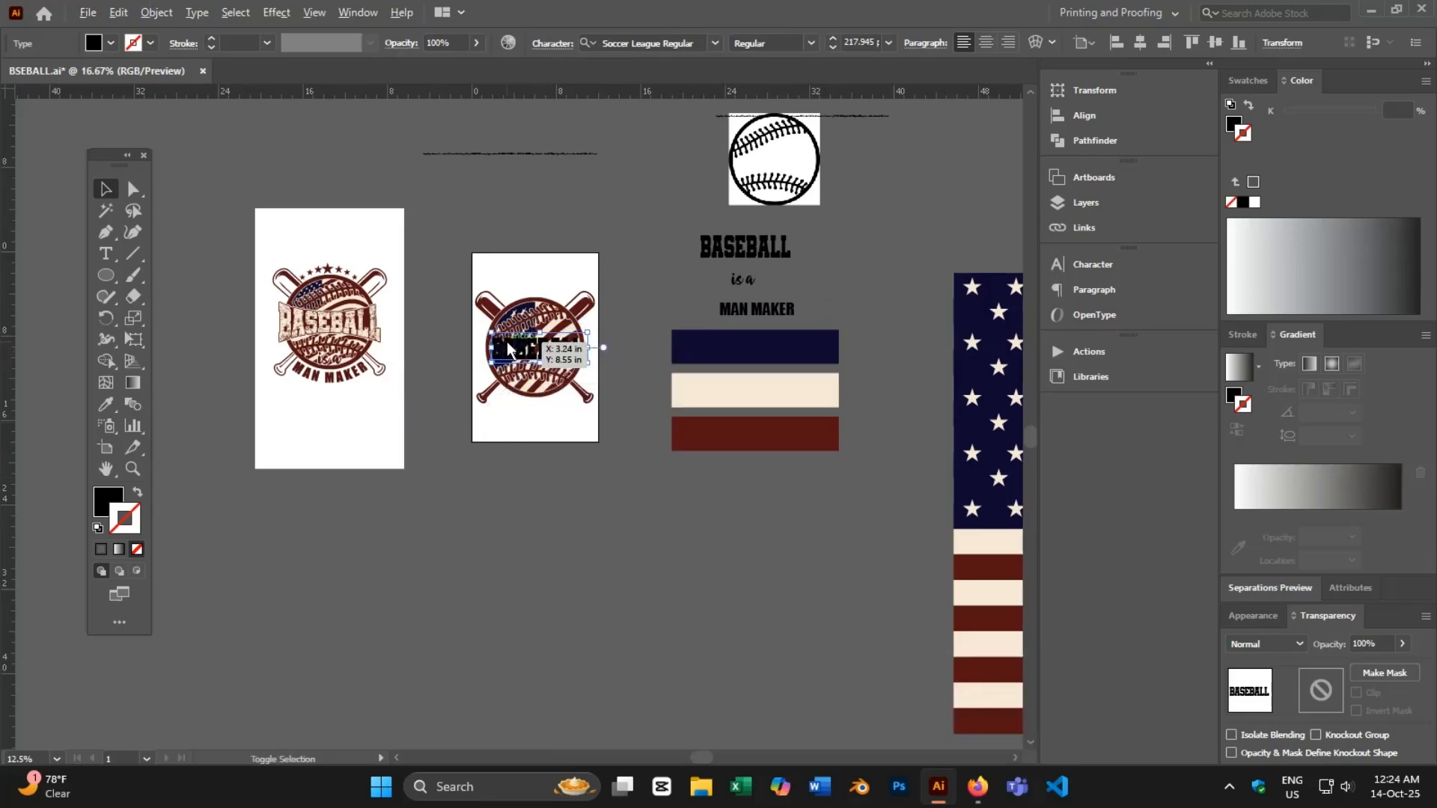
- Convert the copied BASEBALL text to outlines and center it horizontally and vertically on the artboard
{"action": "scroll", "coordinate": [506, 342], "scroll_direction": "up", "scroll_amount": 4}
{"action": "right_click", "coordinate": [524, 359]}
{"action": "left_click", "coordinate": [596, 510]}
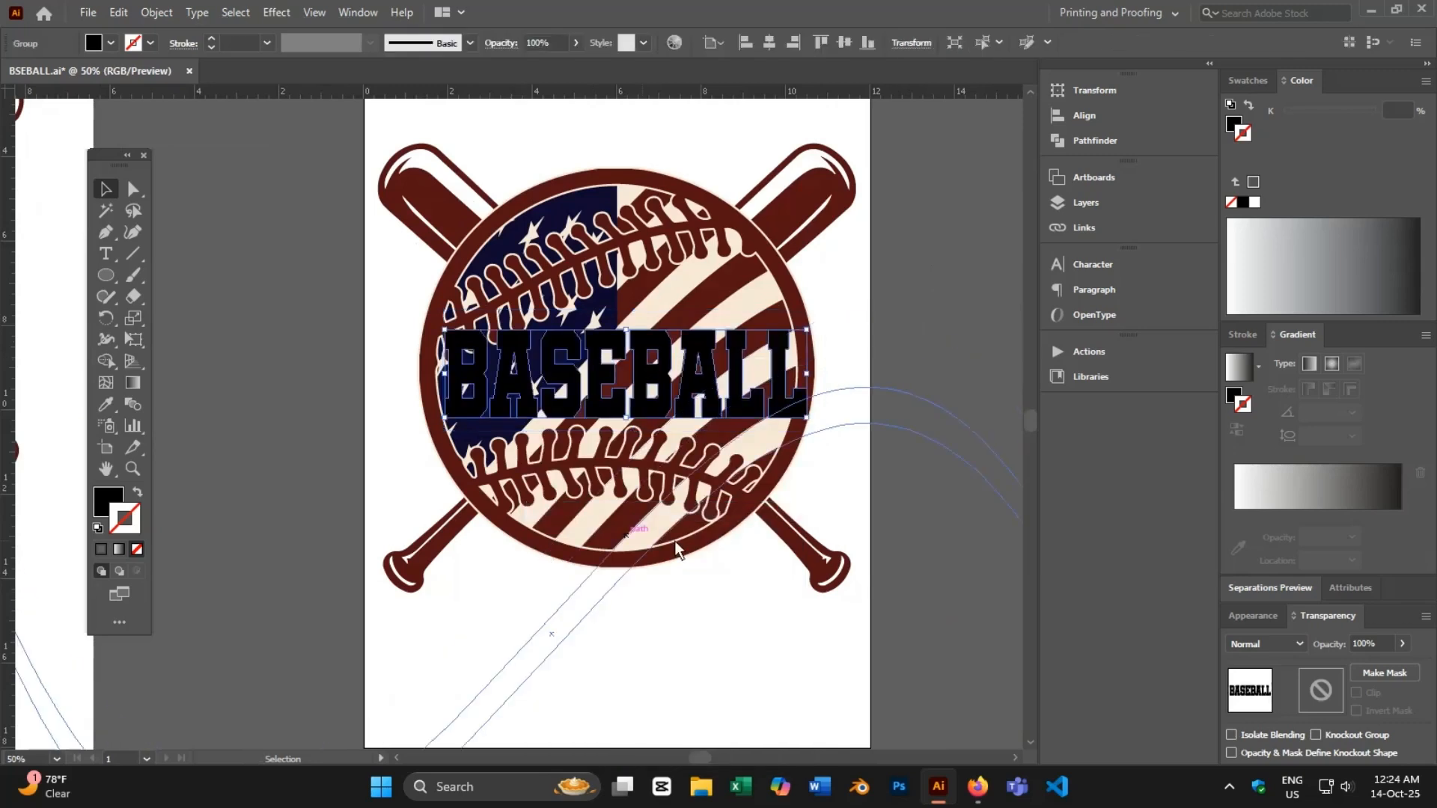
{"action": "left_click", "coordinate": [768, 42]}
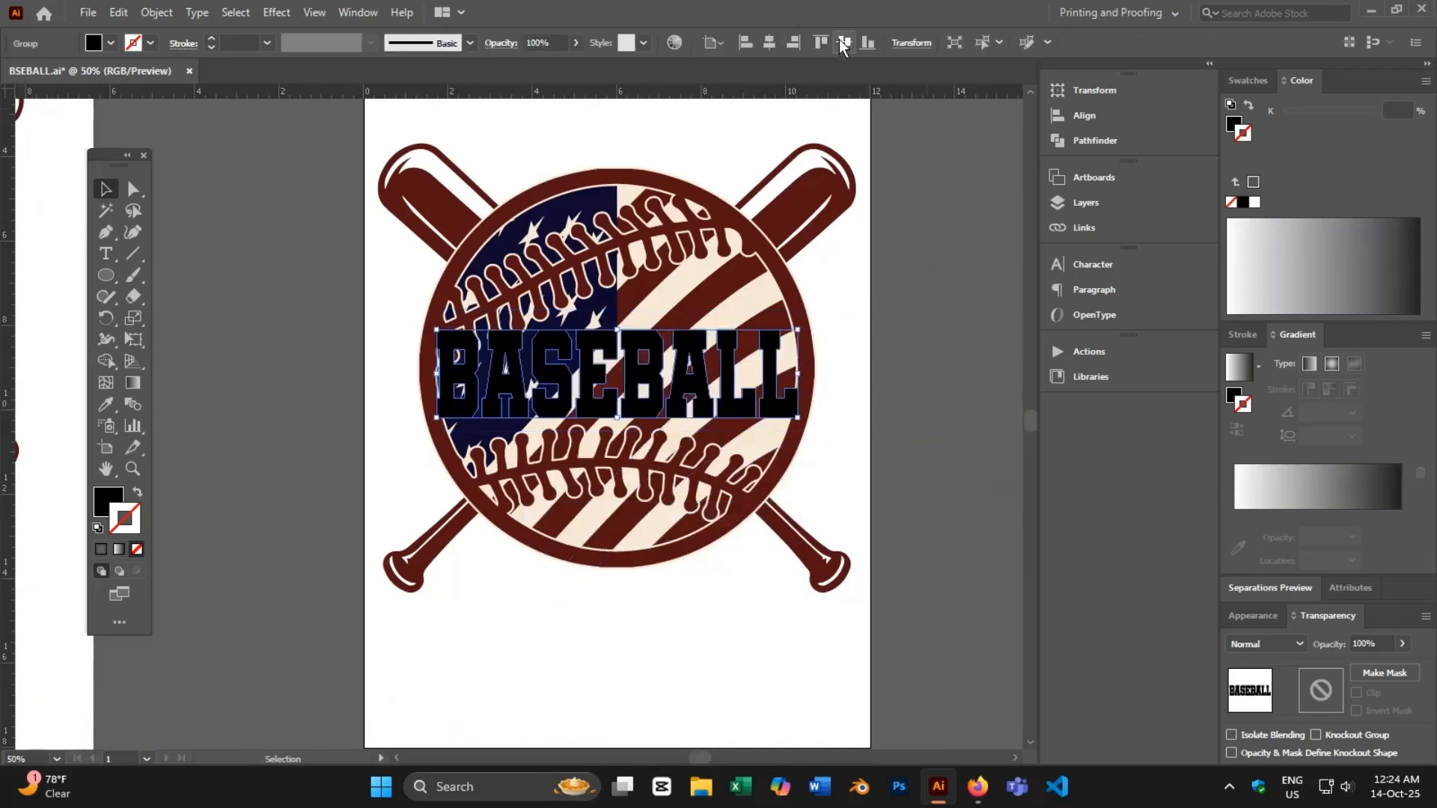
{"action": "left_click", "coordinate": [840, 42]}
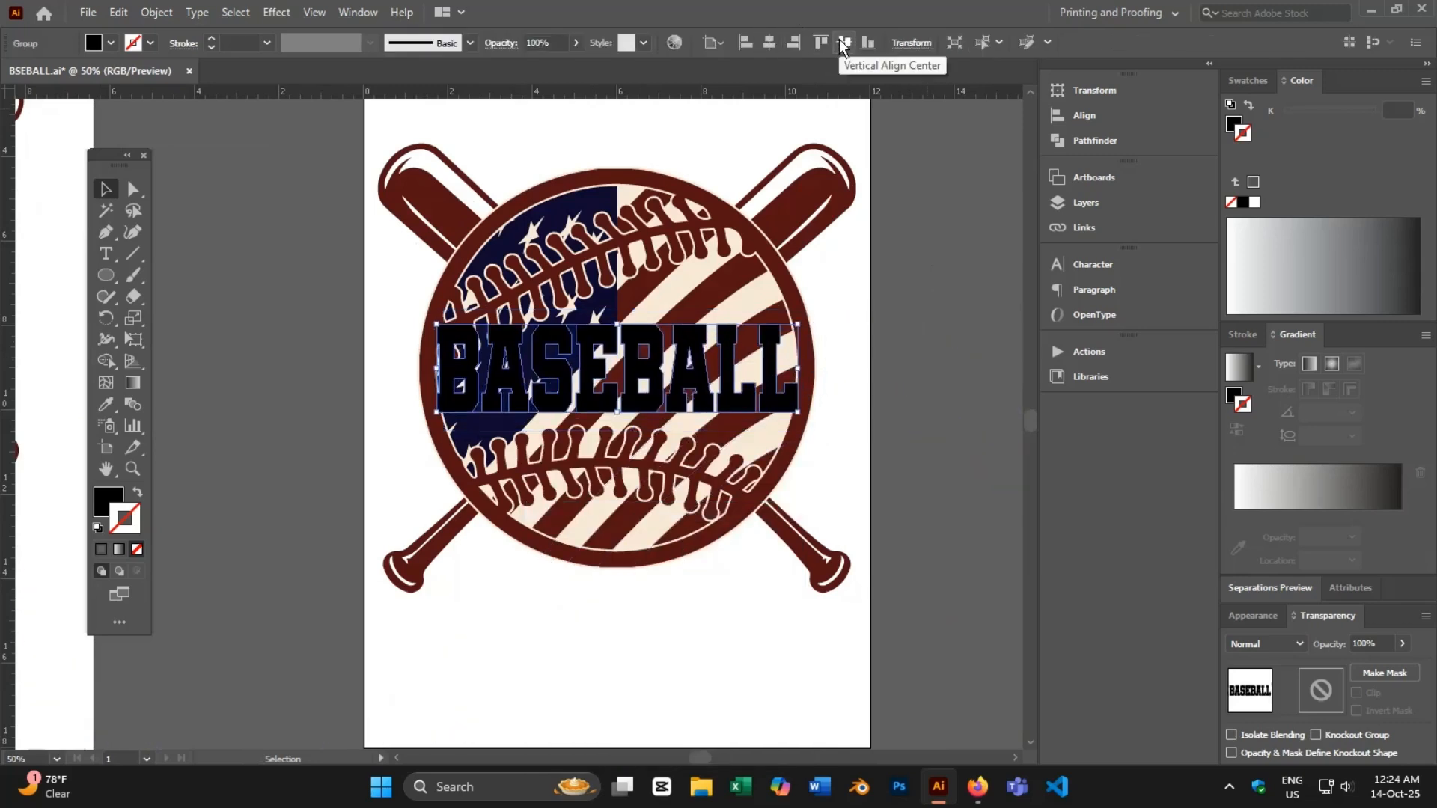
- Fill the BASEBALL lettering with the cream sampled from the ball's stripes and enlarge it from its center past the ball's edges
{"action": "key", "text": "i"}
{"action": "left_click", "coordinate": [696, 280]}
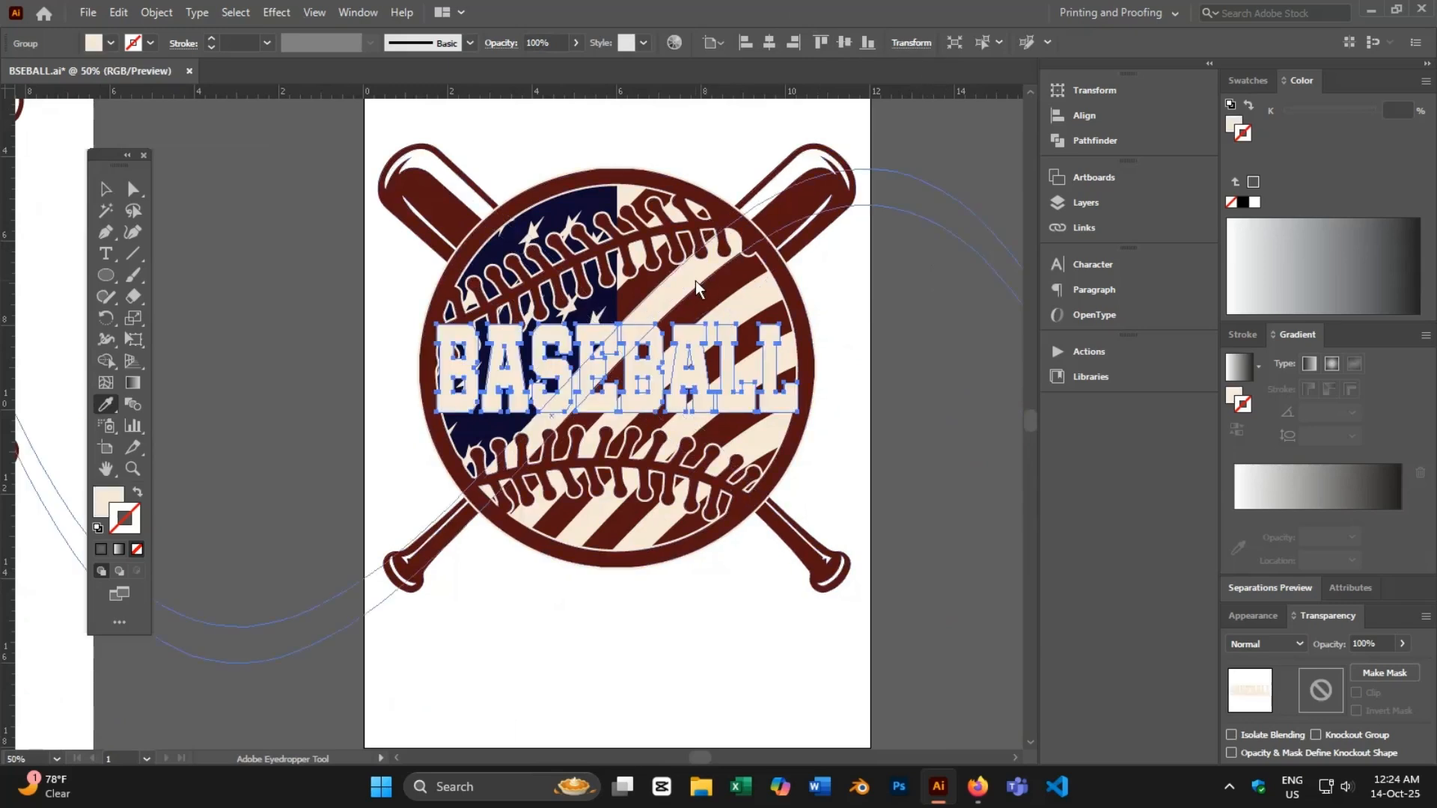
{"action": "left_click", "coordinate": [106, 189]}
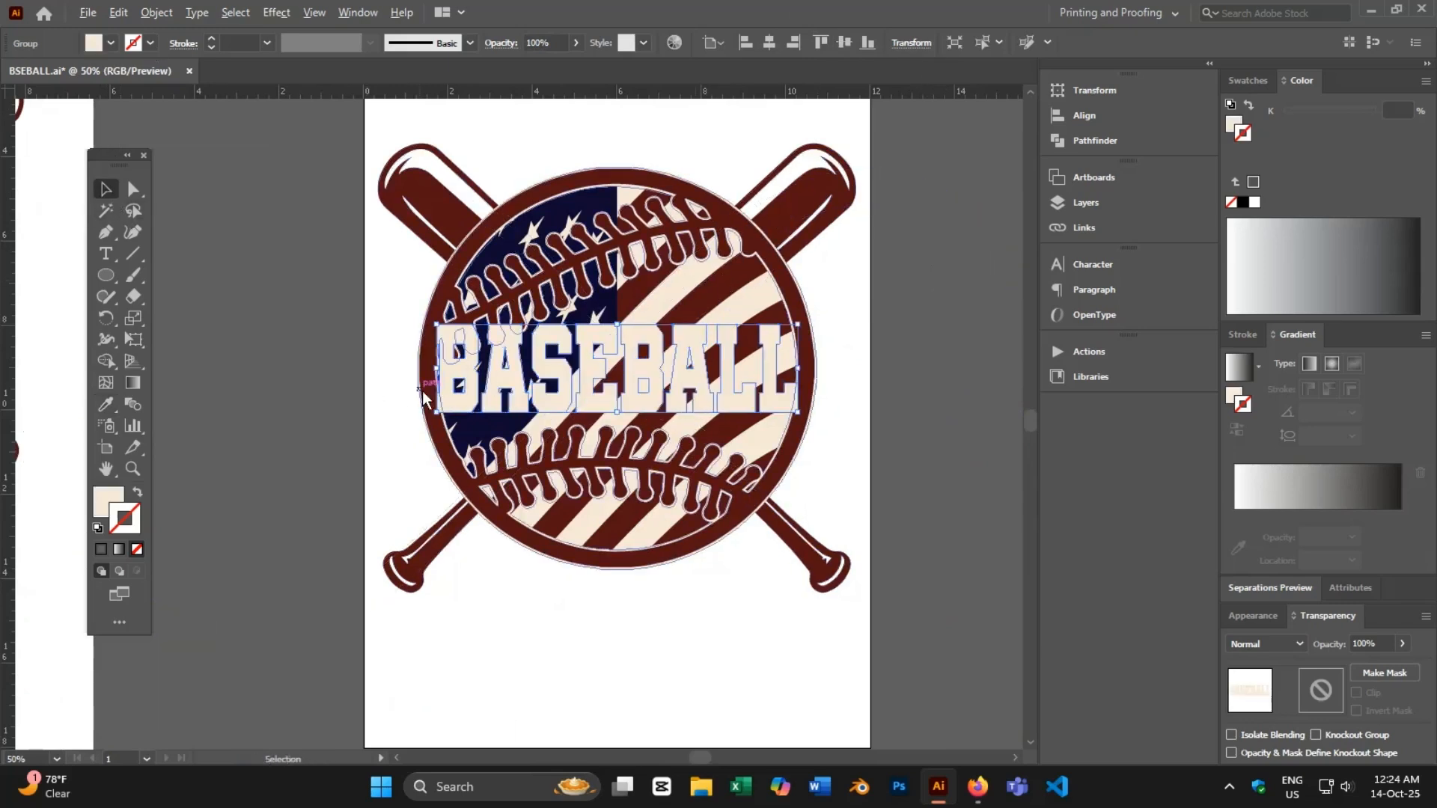
{"action": "left_click_drag", "start_coordinate": [437, 411], "coordinate": [403, 430]}
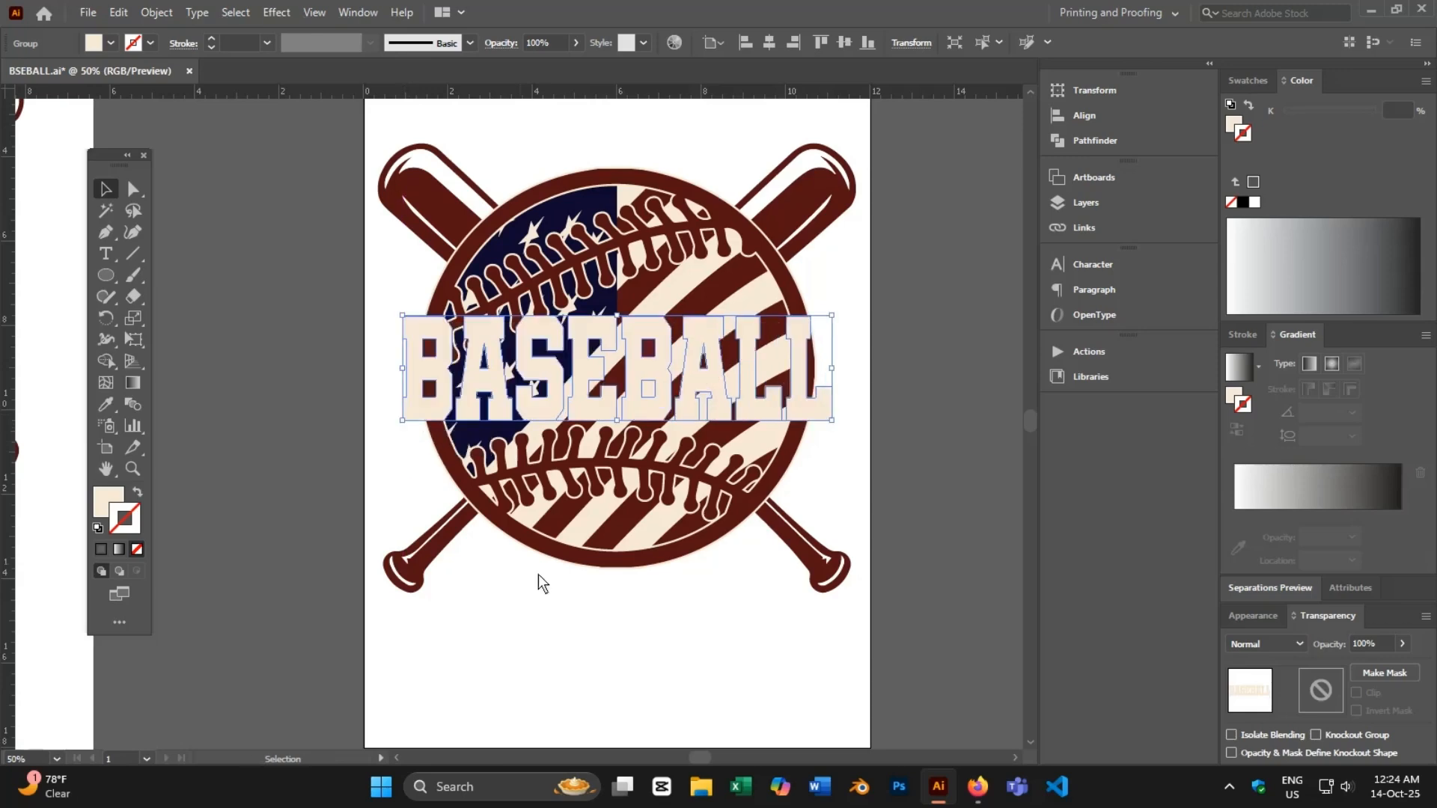
{"action": "left_click", "coordinate": [554, 583]}
{"action": "scroll", "coordinate": [560, 585], "scroll_direction": "down", "scroll_amount": 1}
{"action": "left_click", "coordinate": [598, 527]}
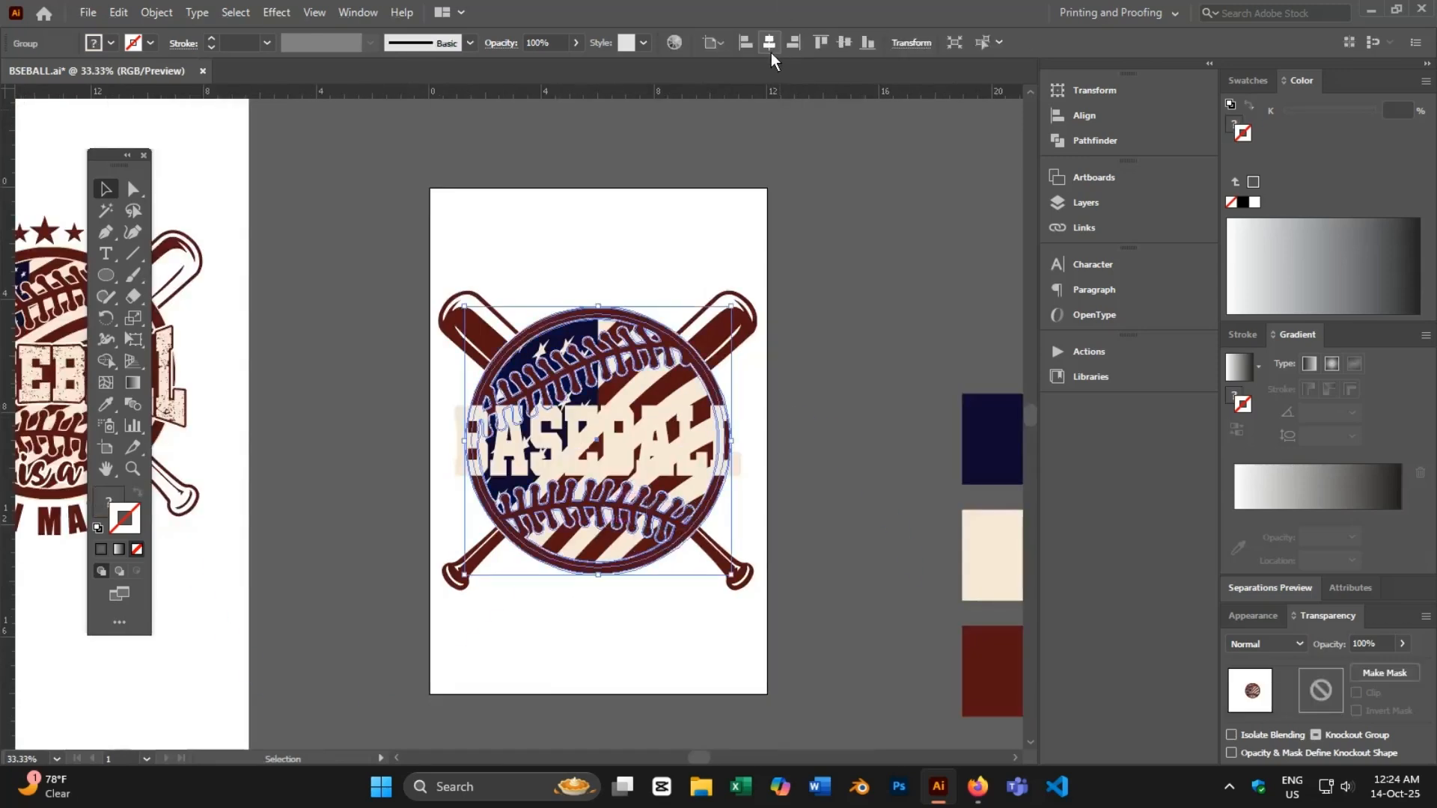
{"action": "left_click", "coordinate": [861, 190]}
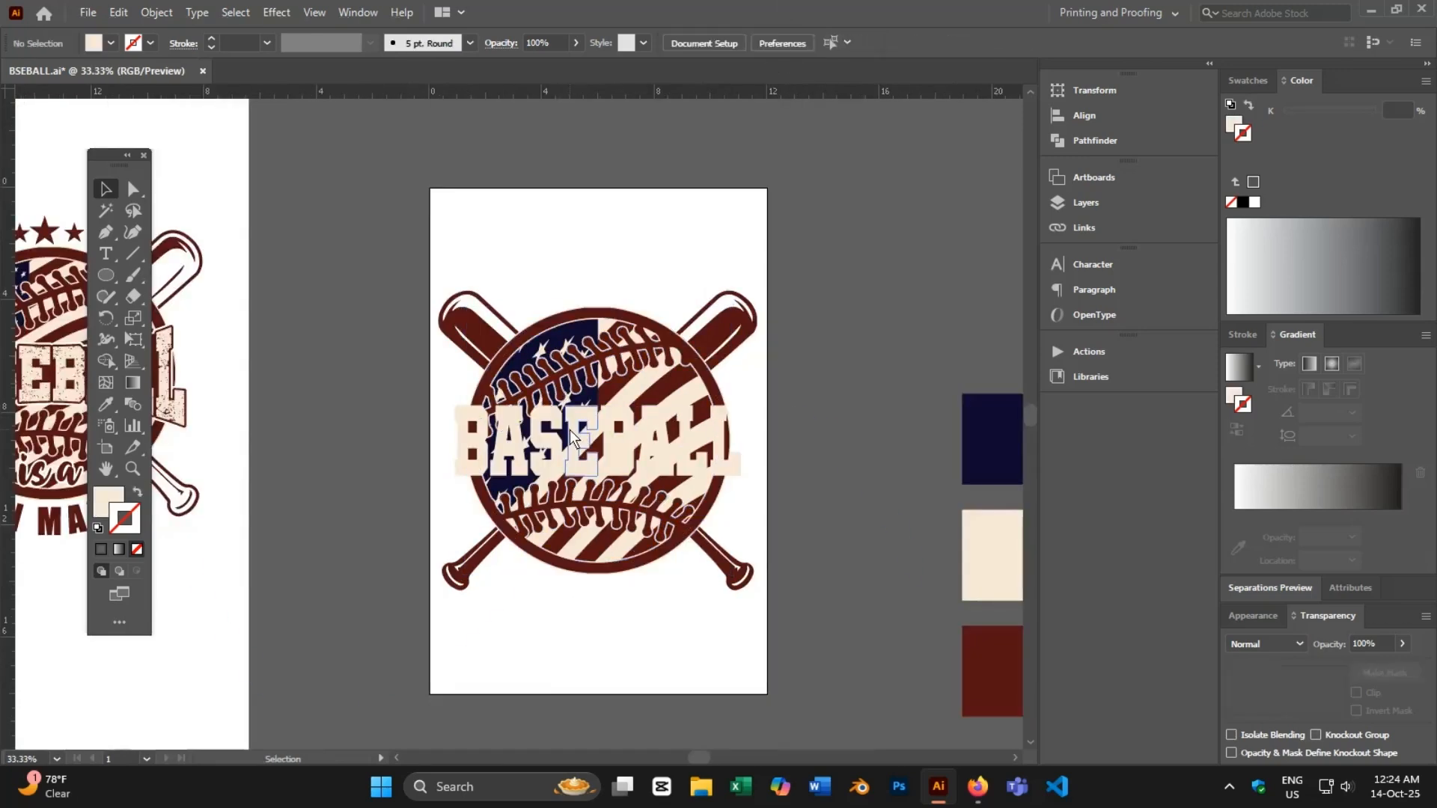
- Offset the path of the BASEBALL lettering by 0.1389 in with round joins
{"action": "left_click", "coordinate": [577, 436]}
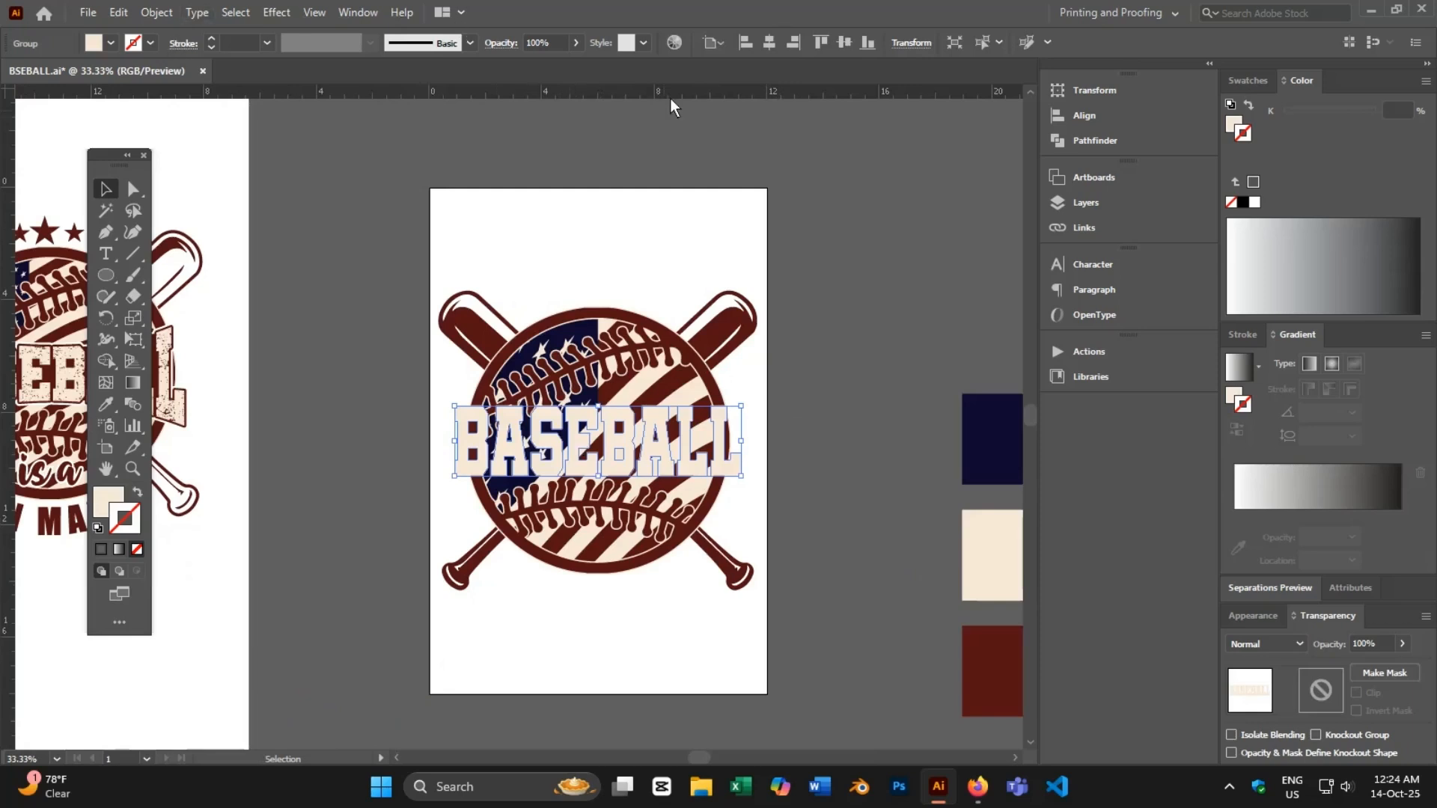
{"action": "left_click", "coordinate": [157, 12]}
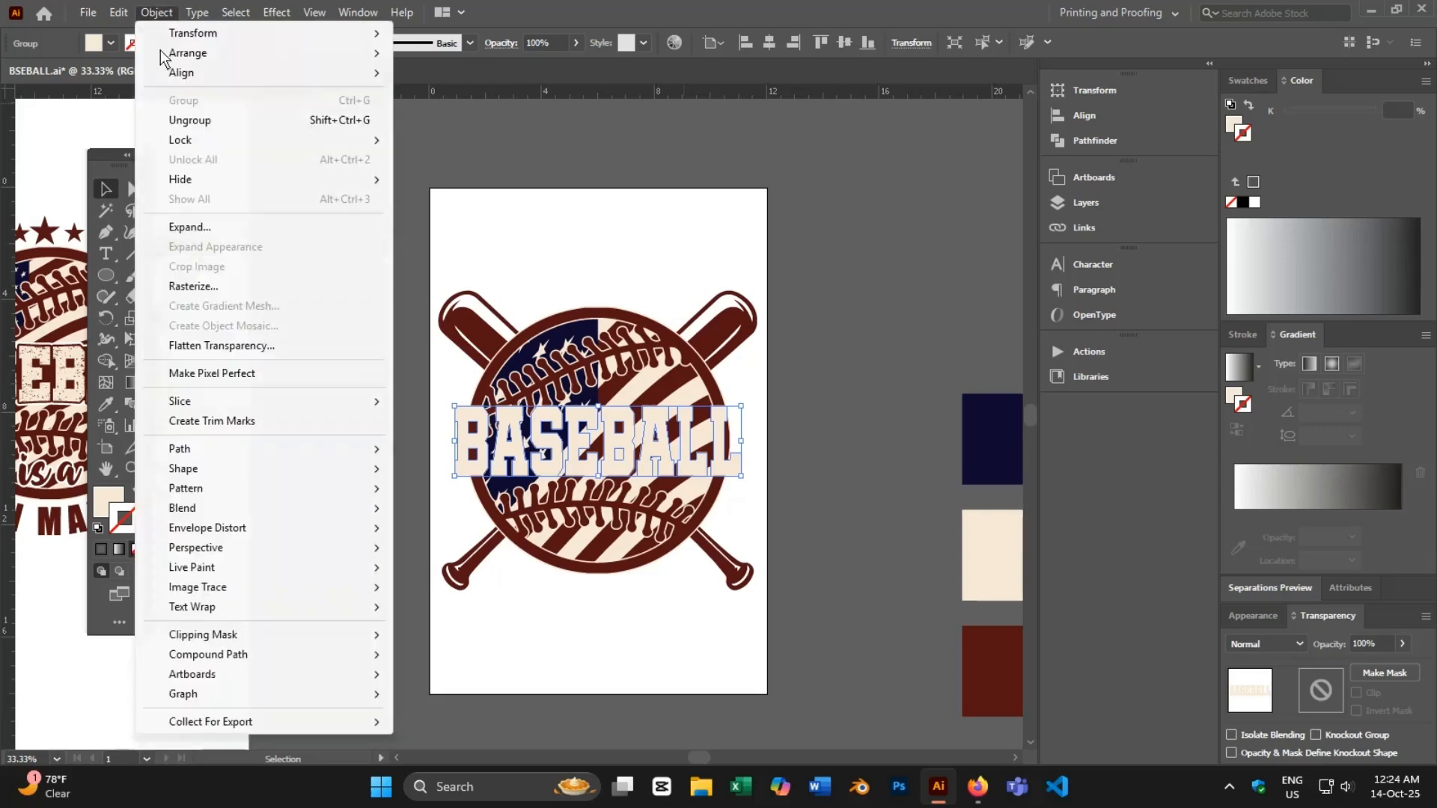
{"action": "mouse_move", "coordinate": [184, 452]}
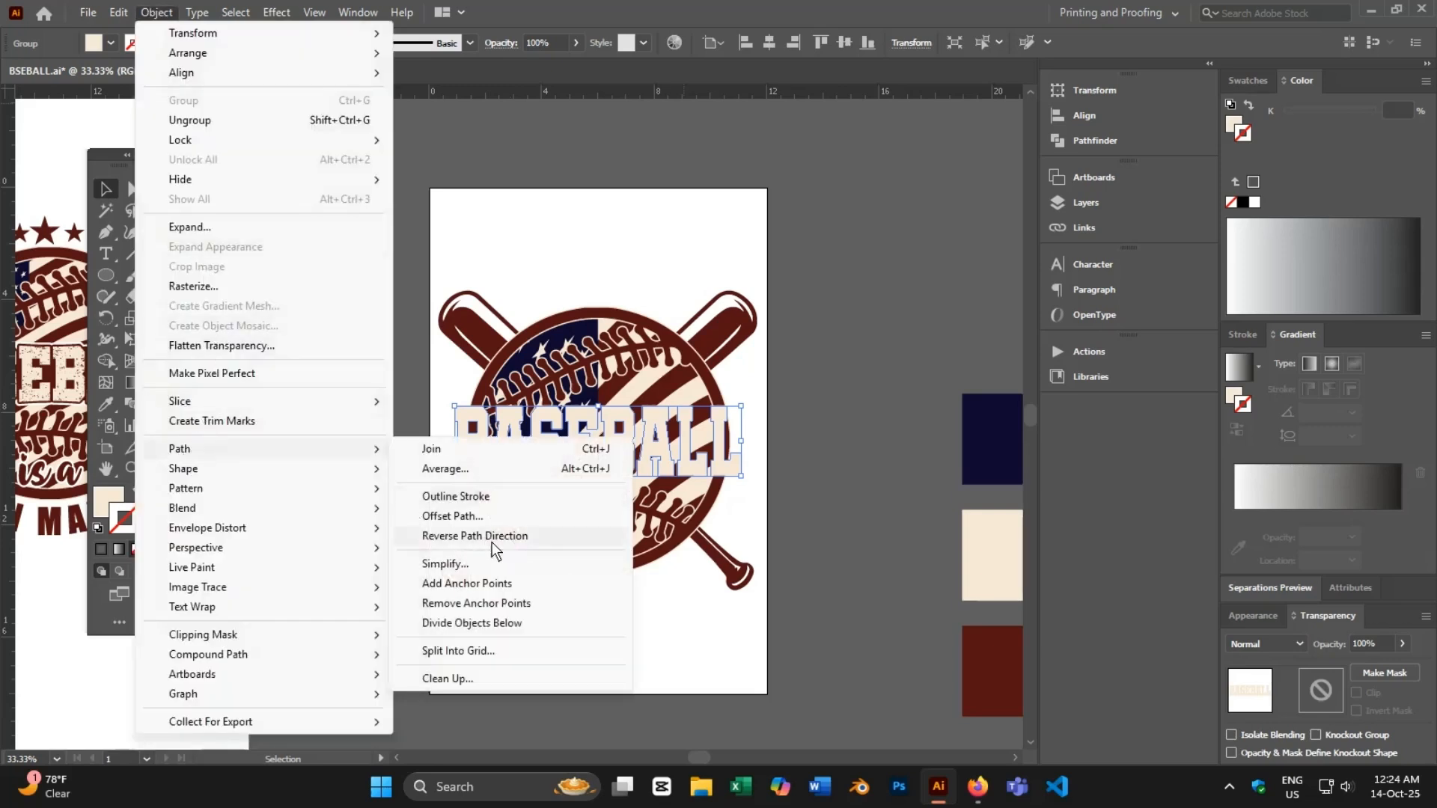
{"action": "left_click", "coordinate": [444, 515]}
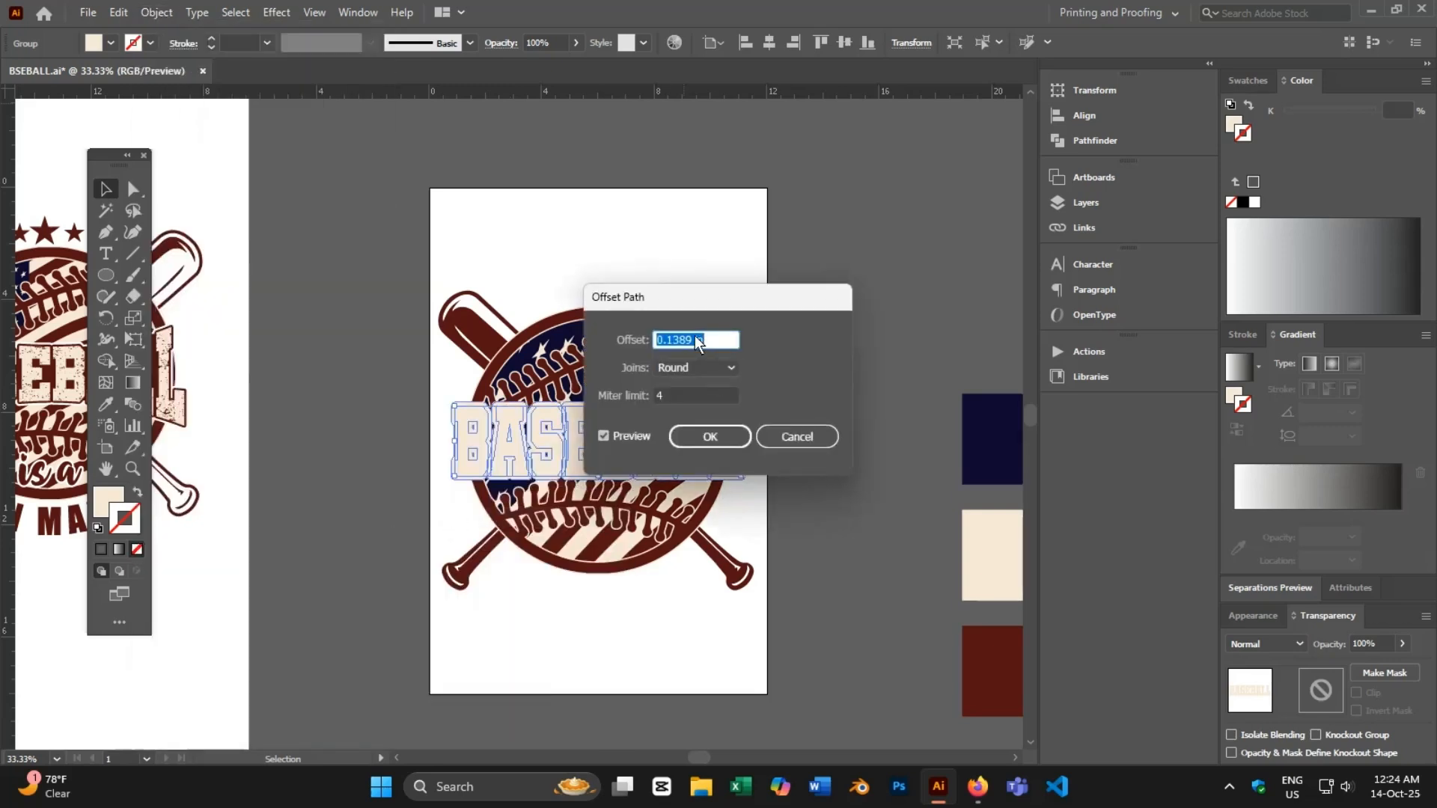
{"action": "left_click", "coordinate": [702, 438]}
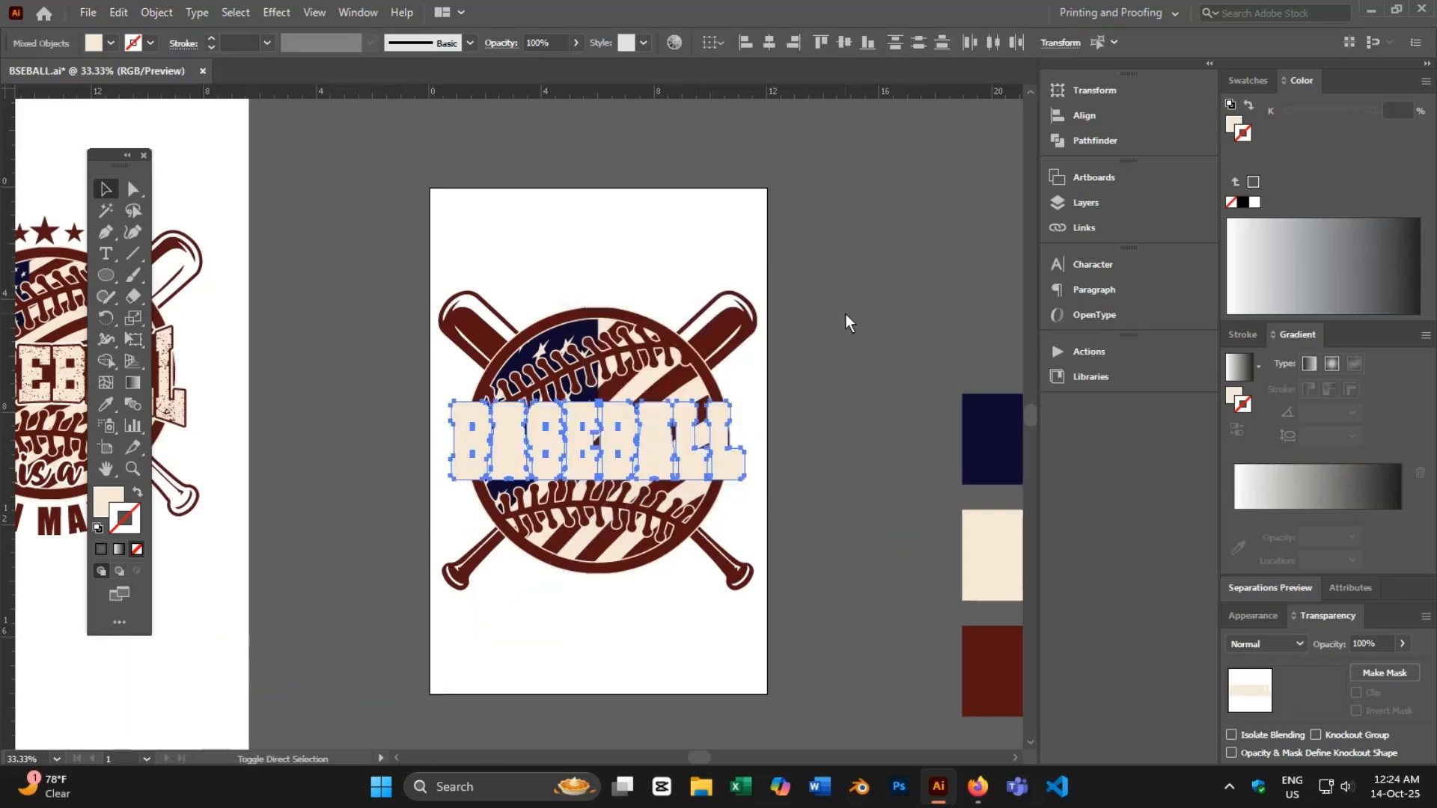
- Unite the offset letter shapes into one outline and place it directly behind the cream BASEBALL lettering
{"action": "key", "text": "ctrl+shift+F9"}
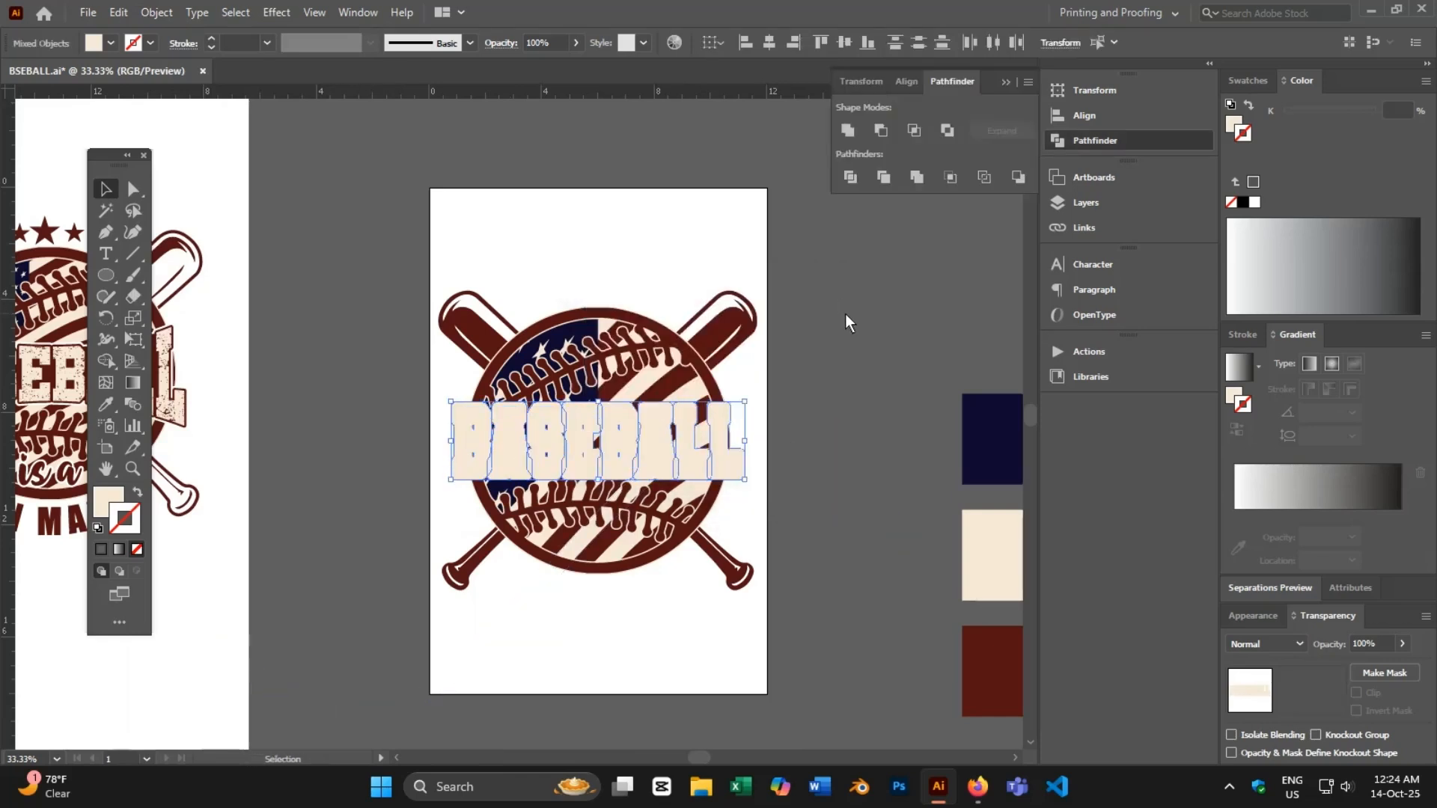
{"action": "left_click", "coordinate": [849, 130]}
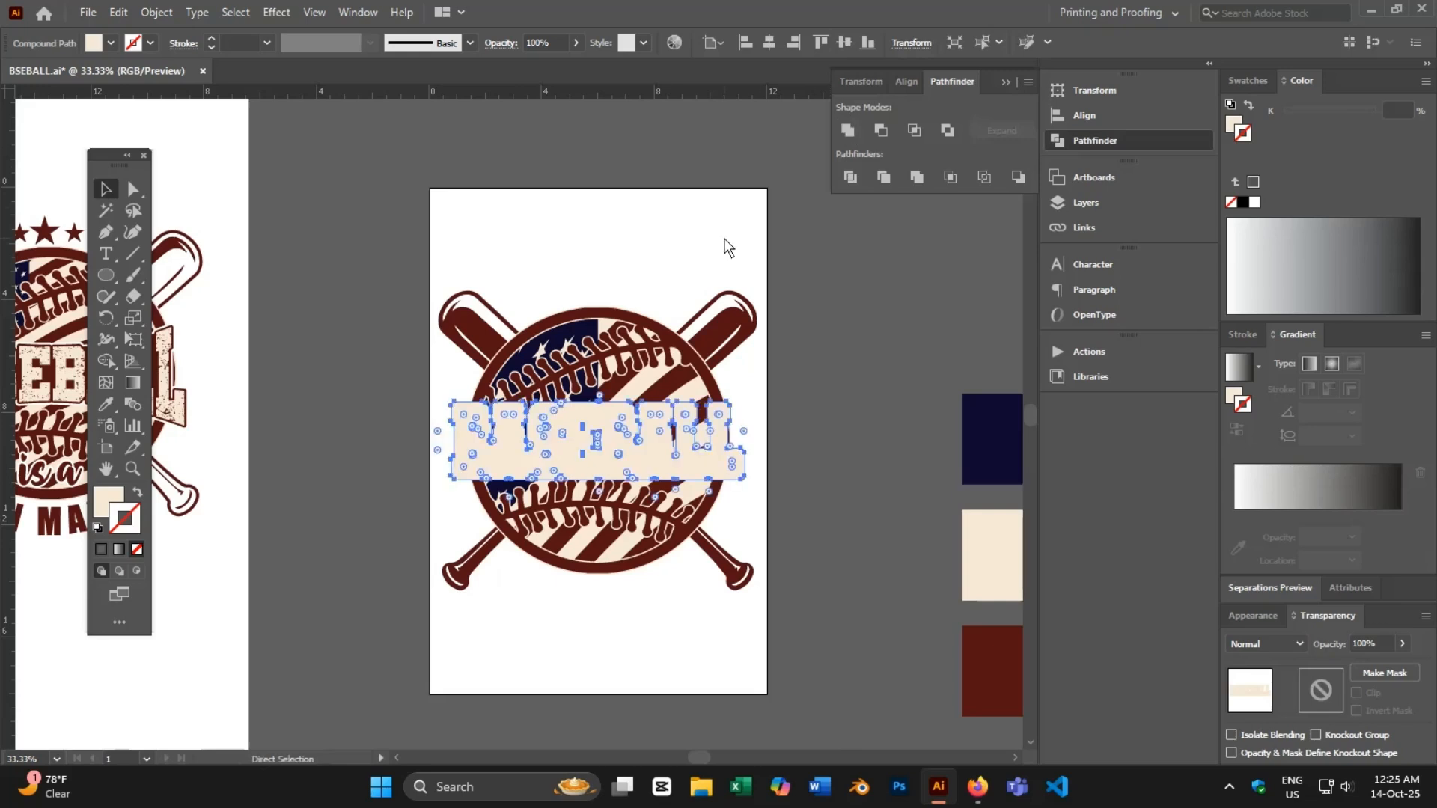
{"action": "key", "text": "ctrl+x"}
{"action": "left_click", "coordinate": [469, 439]}
{"action": "key", "text": "a"}
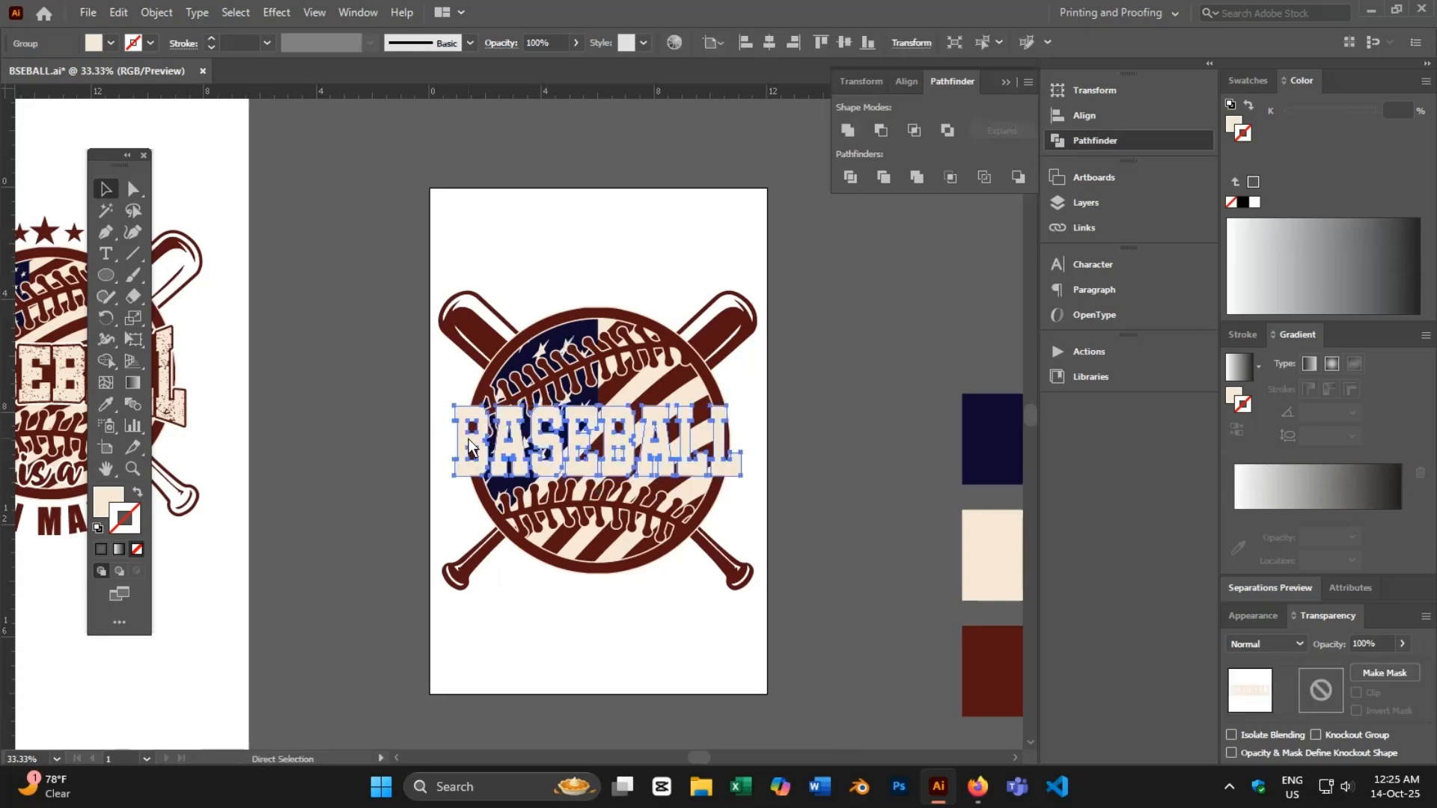
{"action": "key", "text": "ctrl+b"}
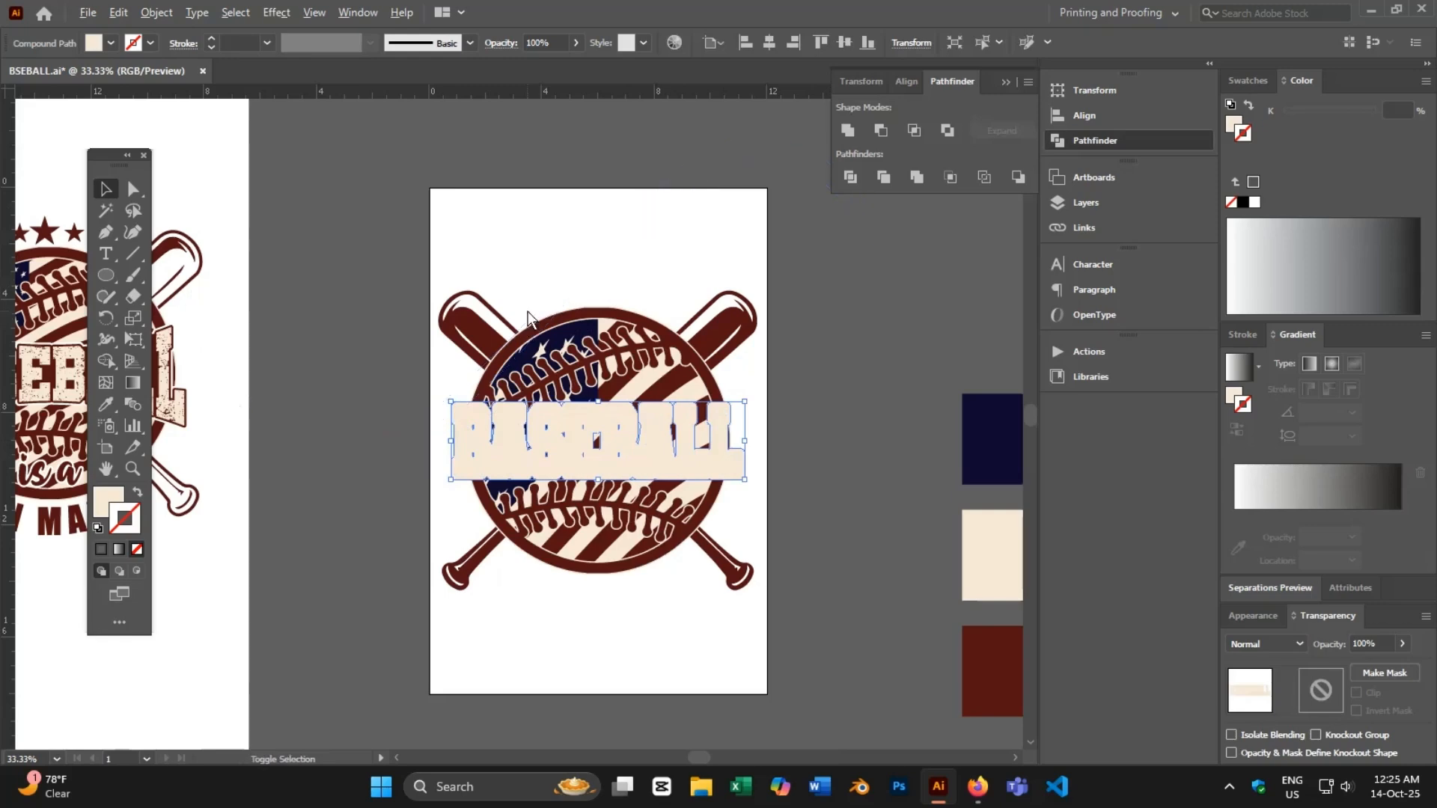
- Fill the united outline behind BASEBALL with the dark red sampled from the ball's rim
{"action": "scroll", "coordinate": [527, 311], "scroll_direction": "up", "scroll_amount": 2}
{"action": "key", "text": "i"}
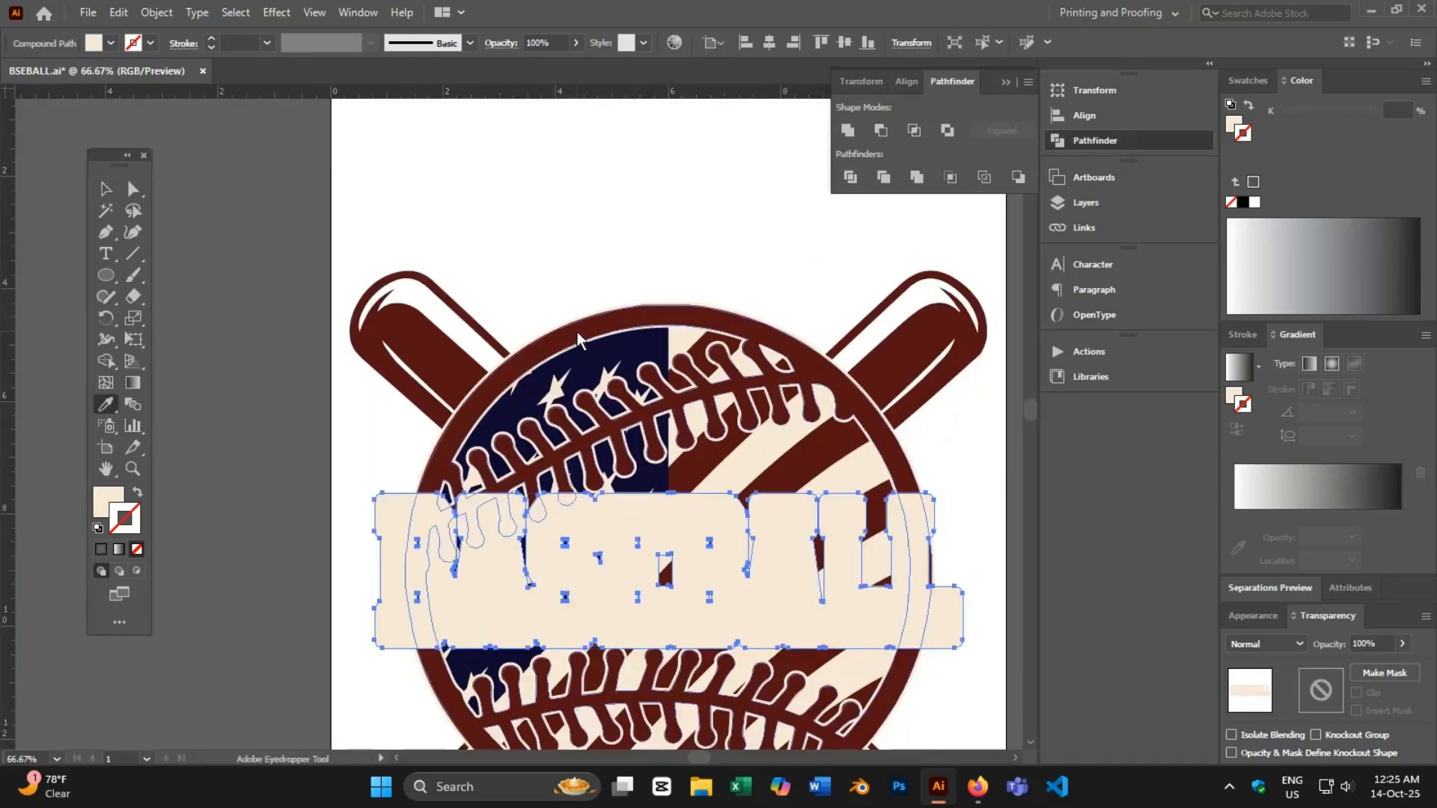
{"action": "left_click", "coordinate": [578, 342]}
{"action": "key", "text": "v"}
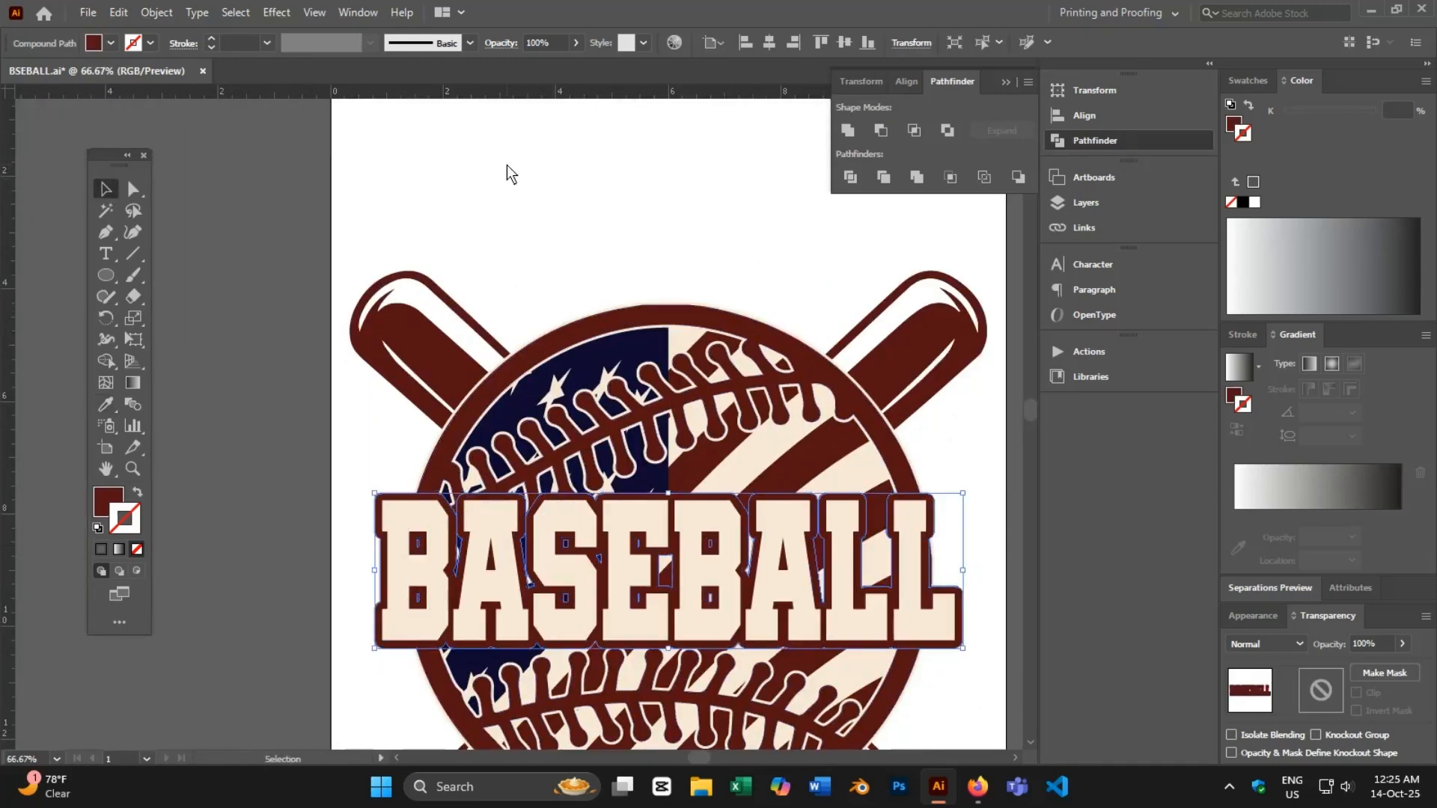
{"action": "left_click", "coordinate": [658, 286]}
{"action": "scroll", "coordinate": [658, 286], "scroll_direction": "down", "scroll_amount": 3}
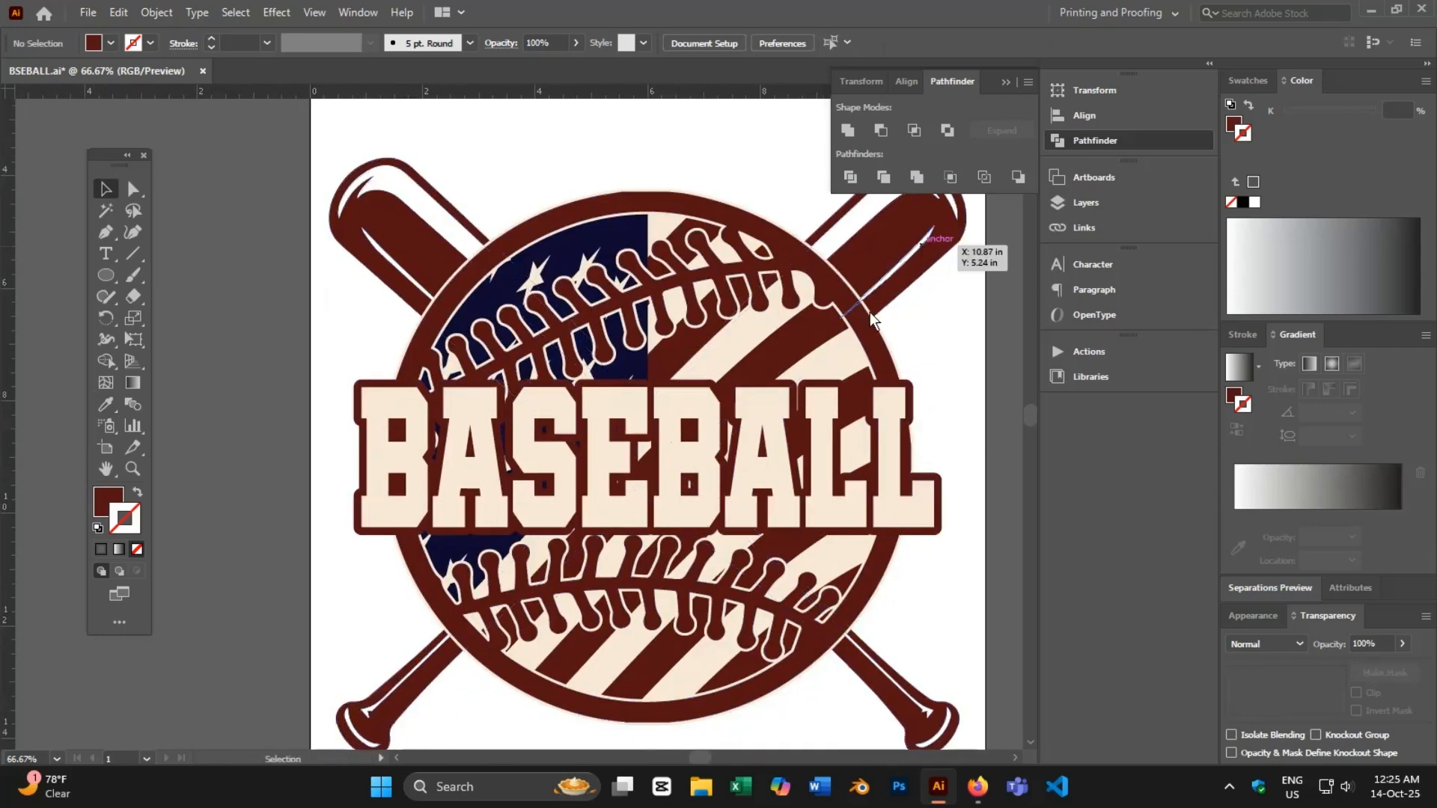
- Draw a closed, irregular dark red patch with the Pen tool over the BASEBALL lettering, covering the see-through gaps between its letters
{"action": "scroll", "coordinate": [397, 424], "scroll_direction": "up", "scroll_amount": 4}
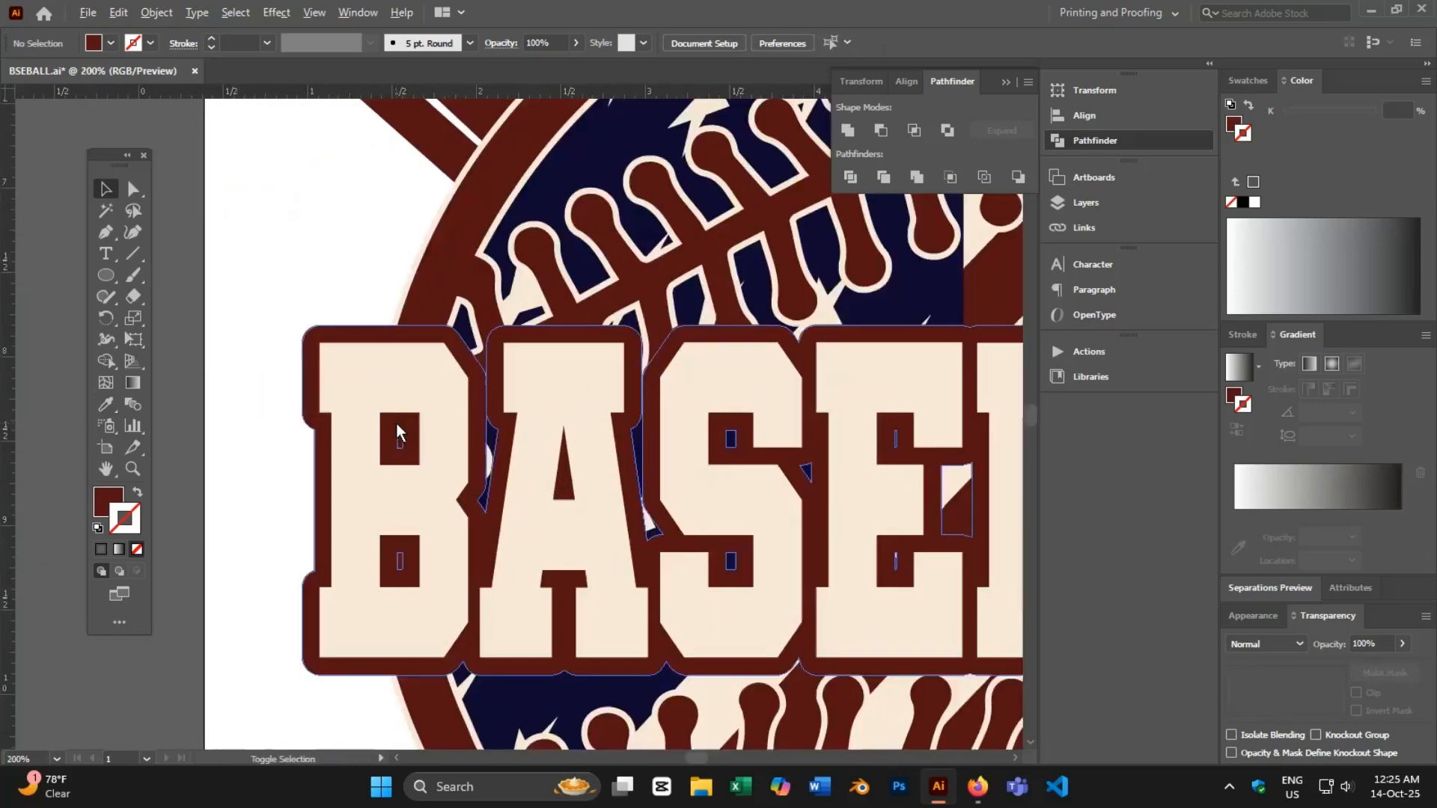
{"action": "scroll", "coordinate": [475, 438], "scroll_direction": "down", "scroll_amount": 4}
{"action": "scroll", "coordinate": [536, 478], "scroll_direction": "up", "scroll_amount": 3}
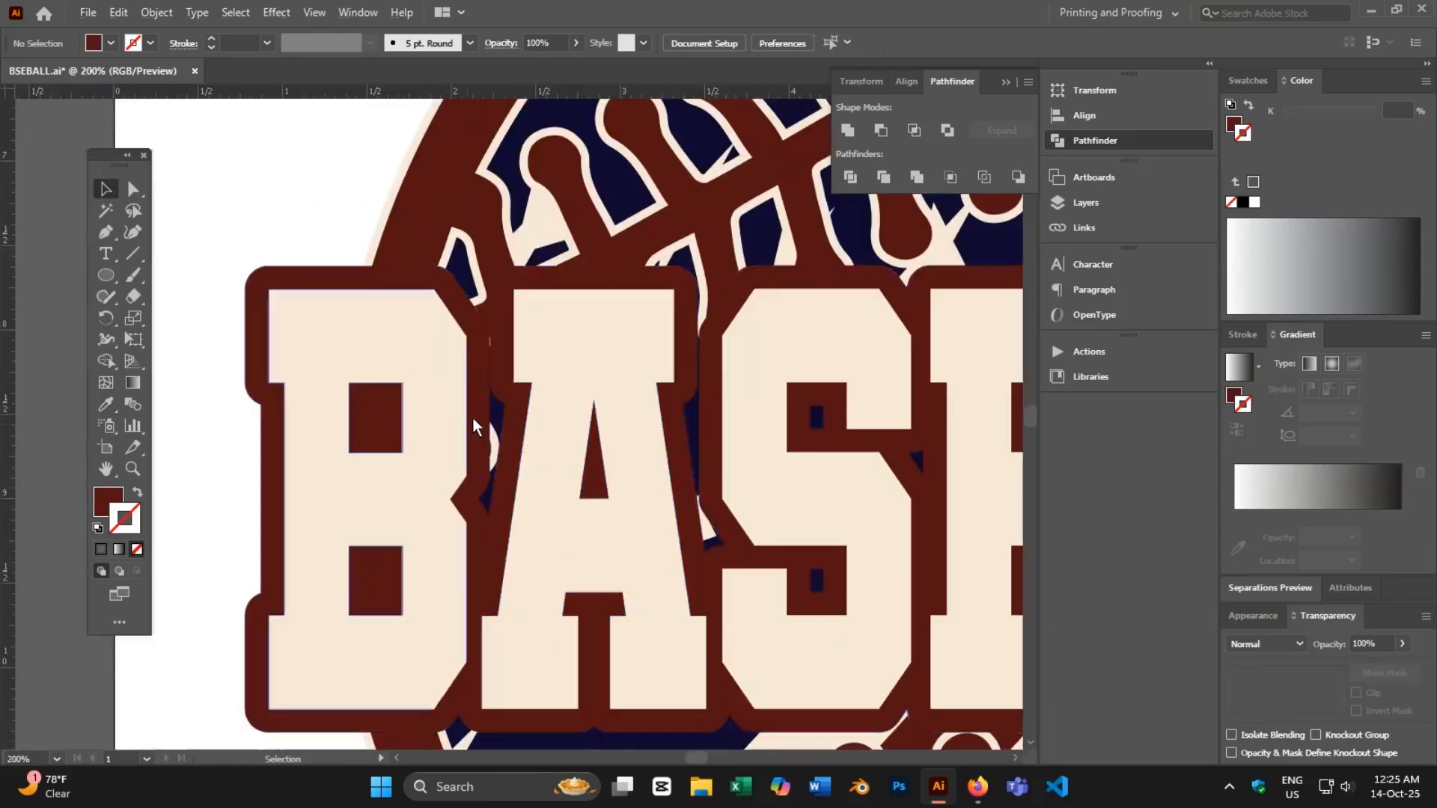
{"action": "scroll", "coordinate": [494, 432], "scroll_direction": "up", "scroll_amount": 3}
{"action": "scroll", "coordinate": [382, 463], "scroll_direction": "down", "scroll_amount": 5}
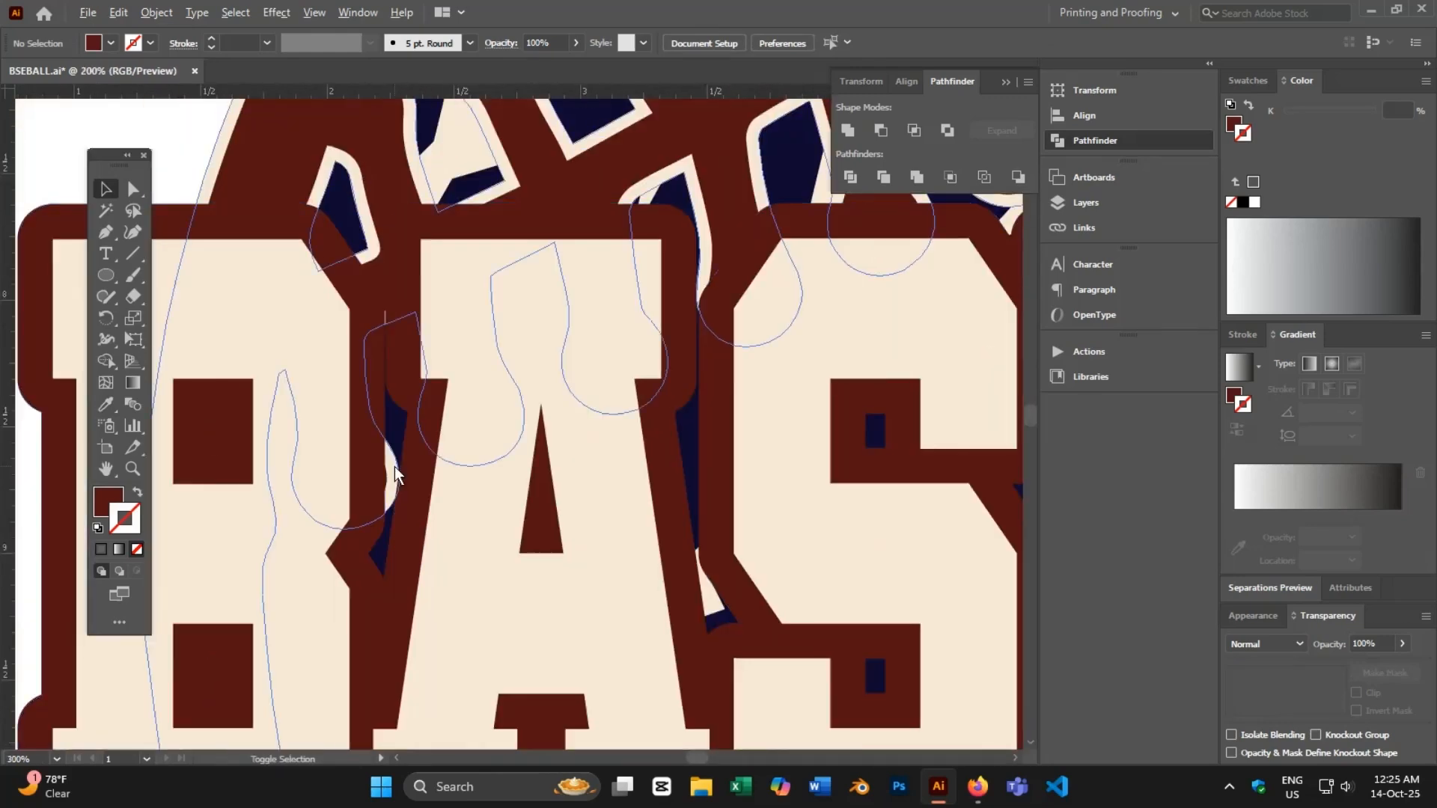
{"action": "scroll", "coordinate": [394, 466], "scroll_direction": "down", "scroll_amount": 1}
{"action": "left_click", "coordinate": [100, 233]}
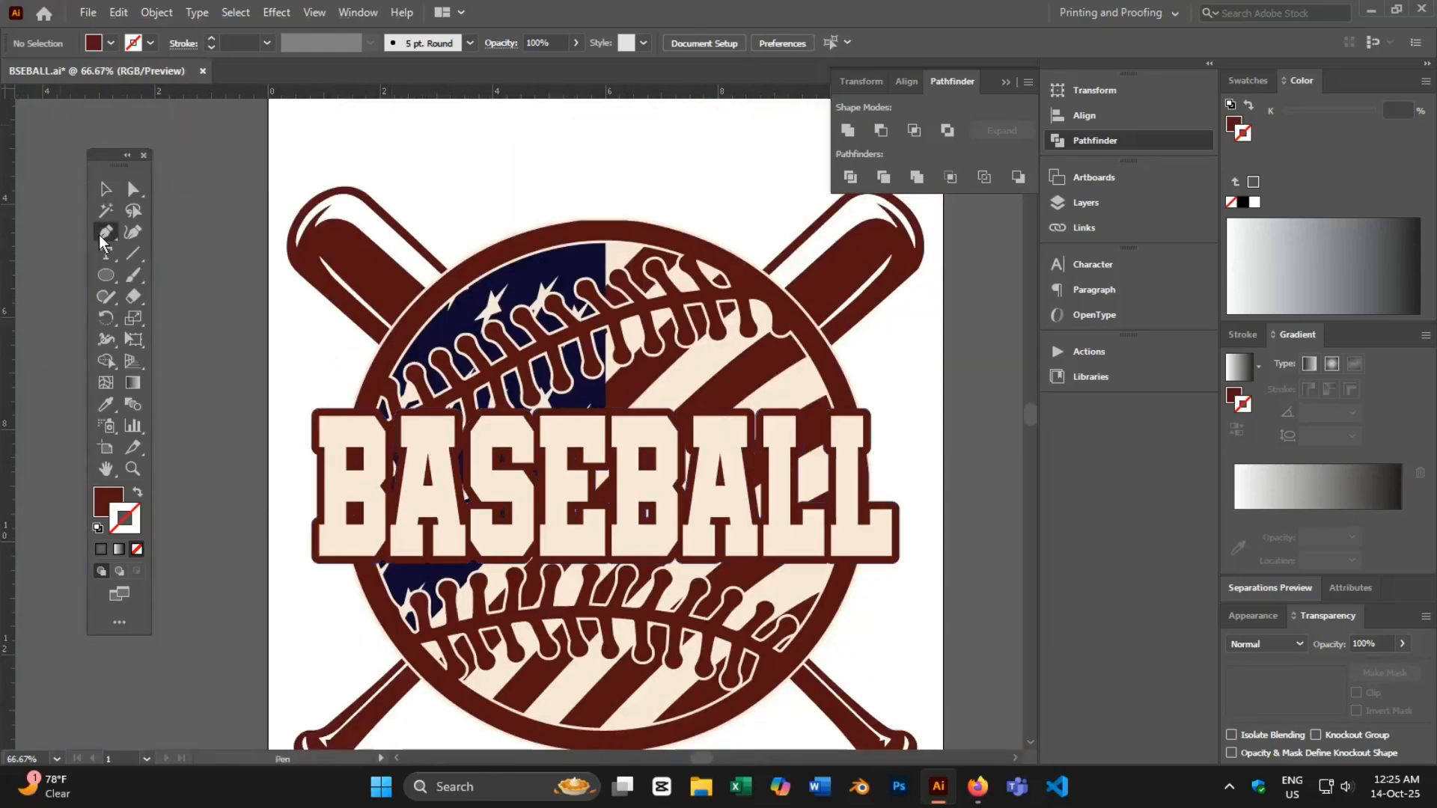
{"action": "left_click", "coordinate": [386, 439]}
{"action": "left_click", "coordinate": [551, 423]}
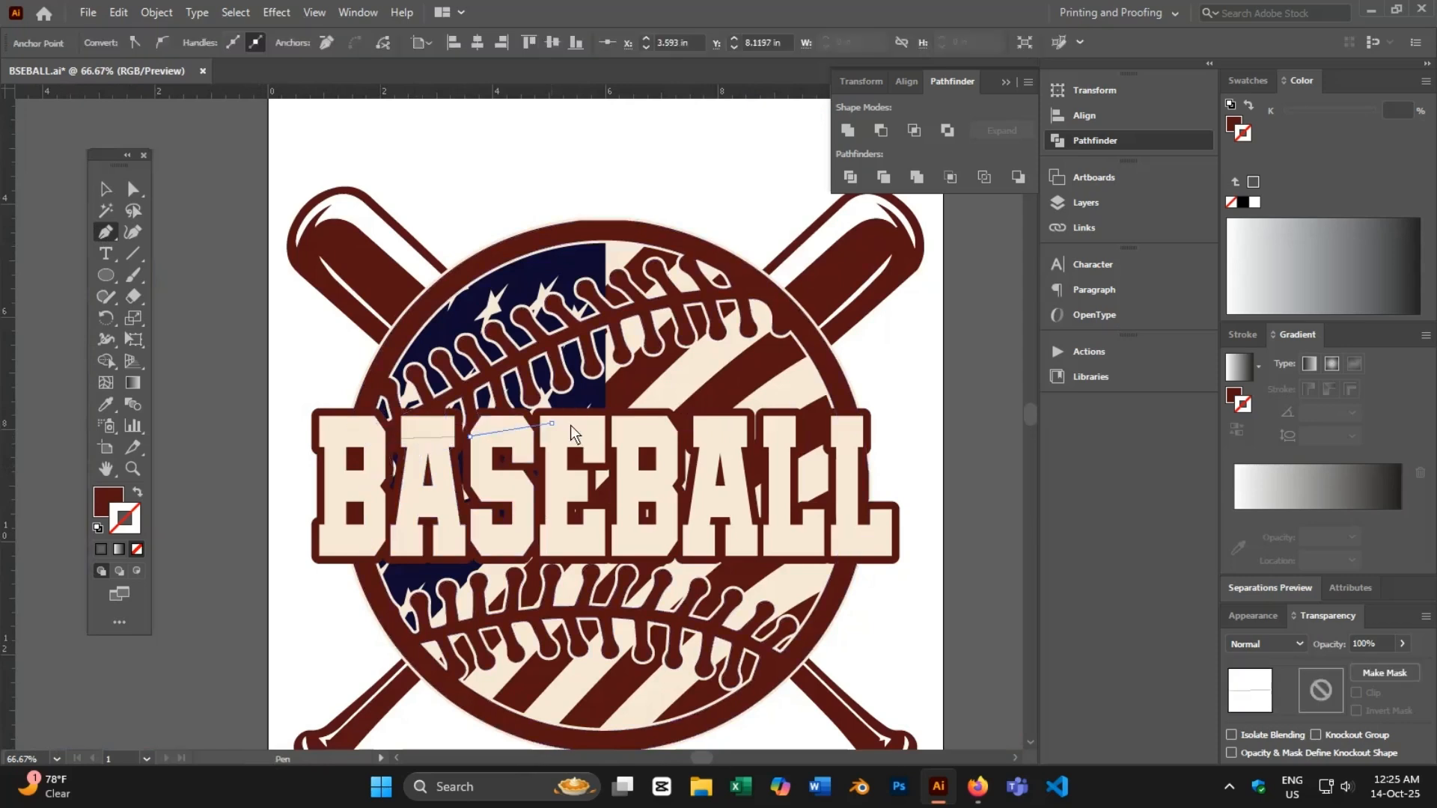
{"action": "left_click", "coordinate": [706, 431]}
{"action": "left_click", "coordinate": [784, 424]}
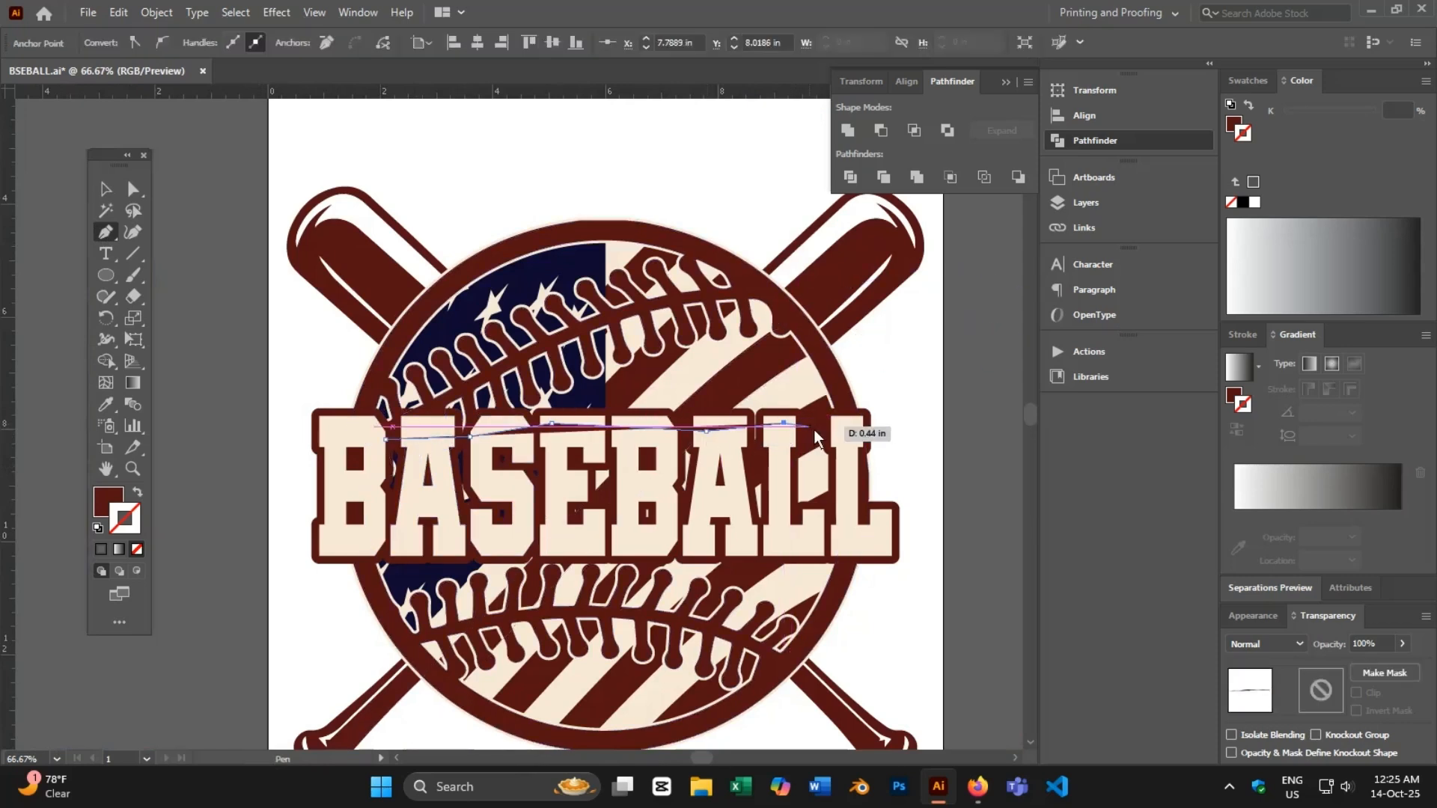
{"action": "left_click", "coordinate": [844, 439]}
{"action": "left_click", "coordinate": [852, 500]}
{"action": "left_click", "coordinate": [848, 534]}
{"action": "left_click", "coordinate": [798, 536]}
{"action": "left_click", "coordinate": [733, 547]}
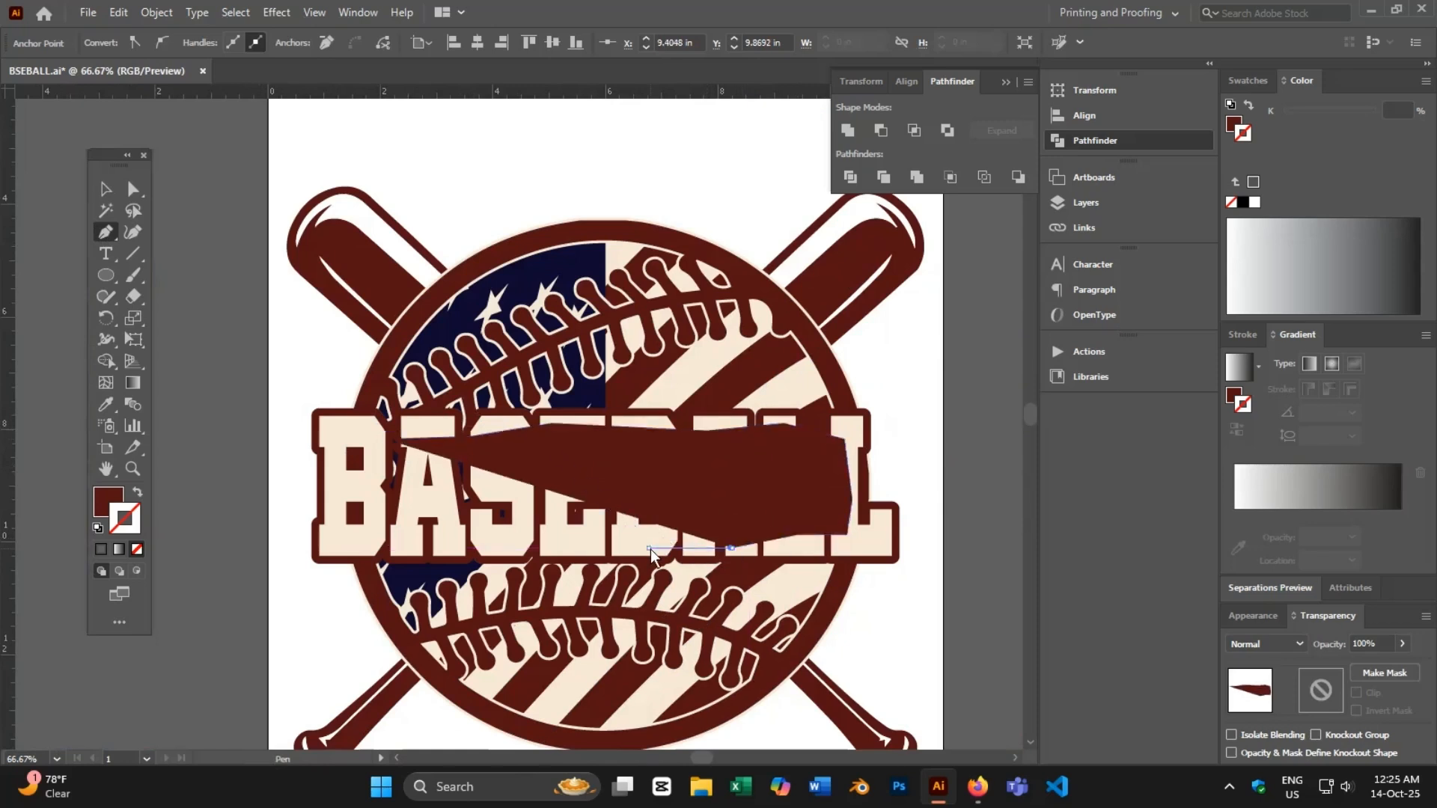
{"action": "left_click", "coordinate": [649, 549]}
{"action": "left_click", "coordinate": [557, 549]}
{"action": "left_click", "coordinate": [479, 554]}
{"action": "left_click", "coordinate": [375, 540]}
{"action": "left_click", "coordinate": [345, 502]}
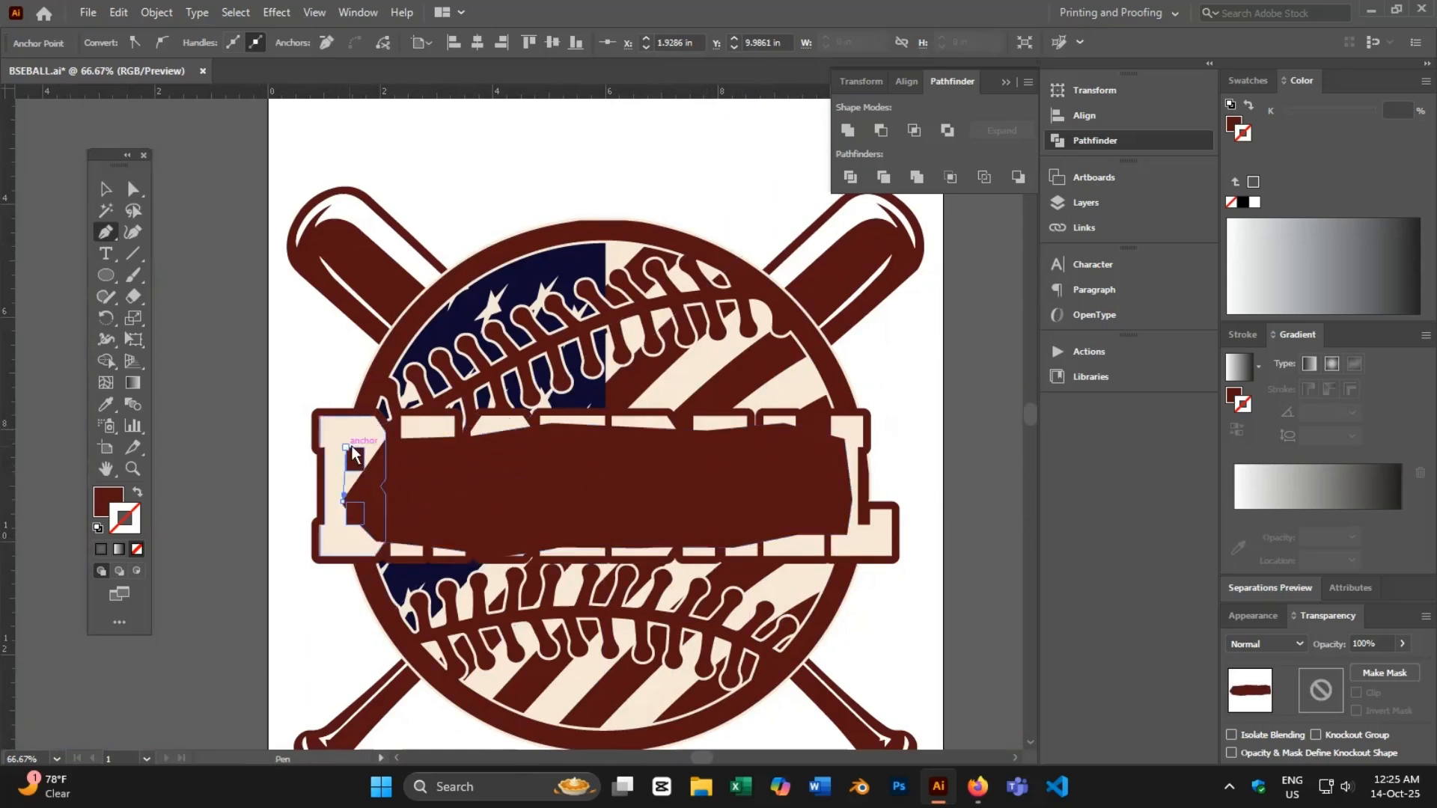
{"action": "left_click", "coordinate": [348, 448]}
{"action": "left_click", "coordinate": [384, 439]}
{"action": "left_click", "coordinate": [105, 191]}
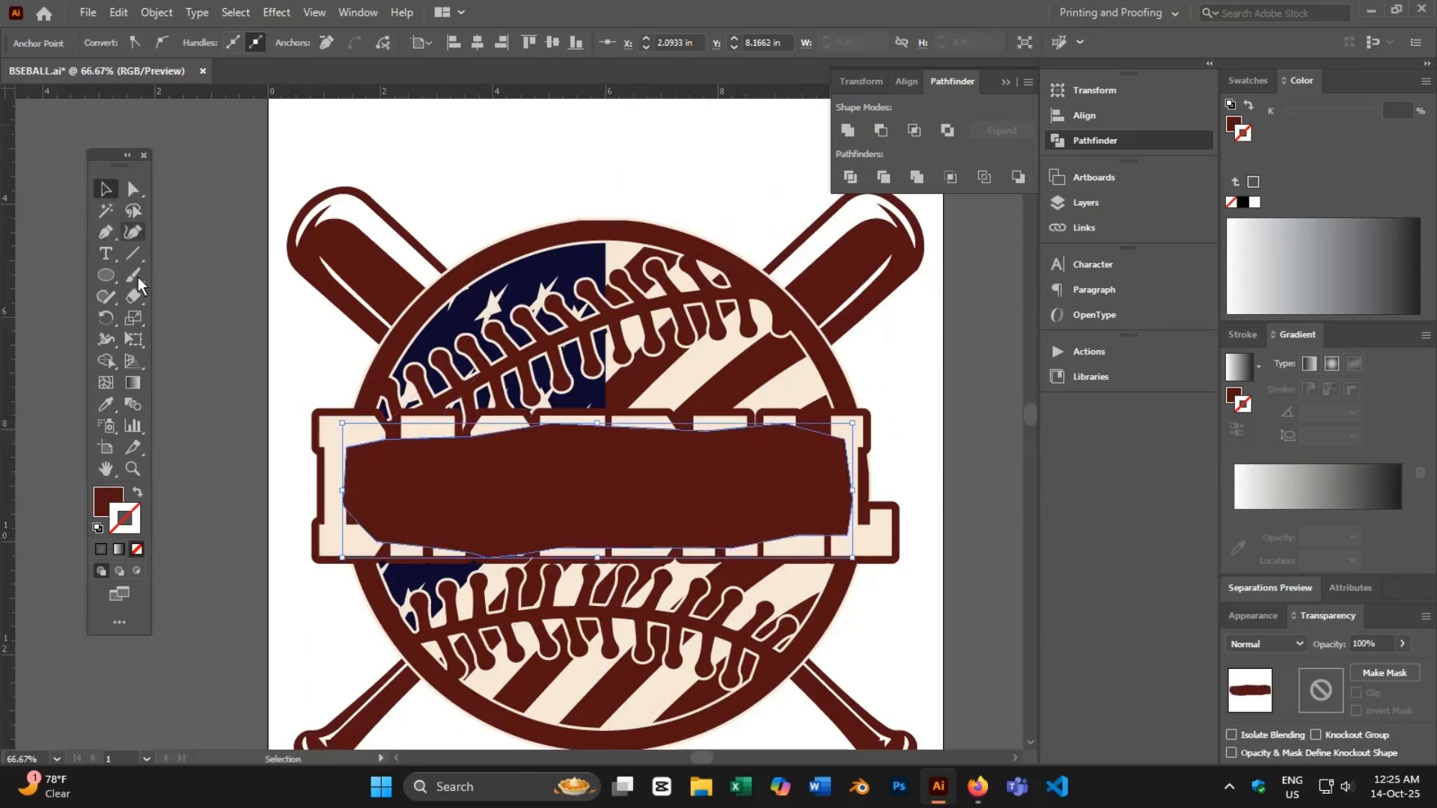
- Cut the dark red patch and paste it in place directly behind the cream BASEBALL lettering
{"action": "left_click", "coordinate": [277, 356]}
{"action": "left_click", "coordinate": [369, 464]}
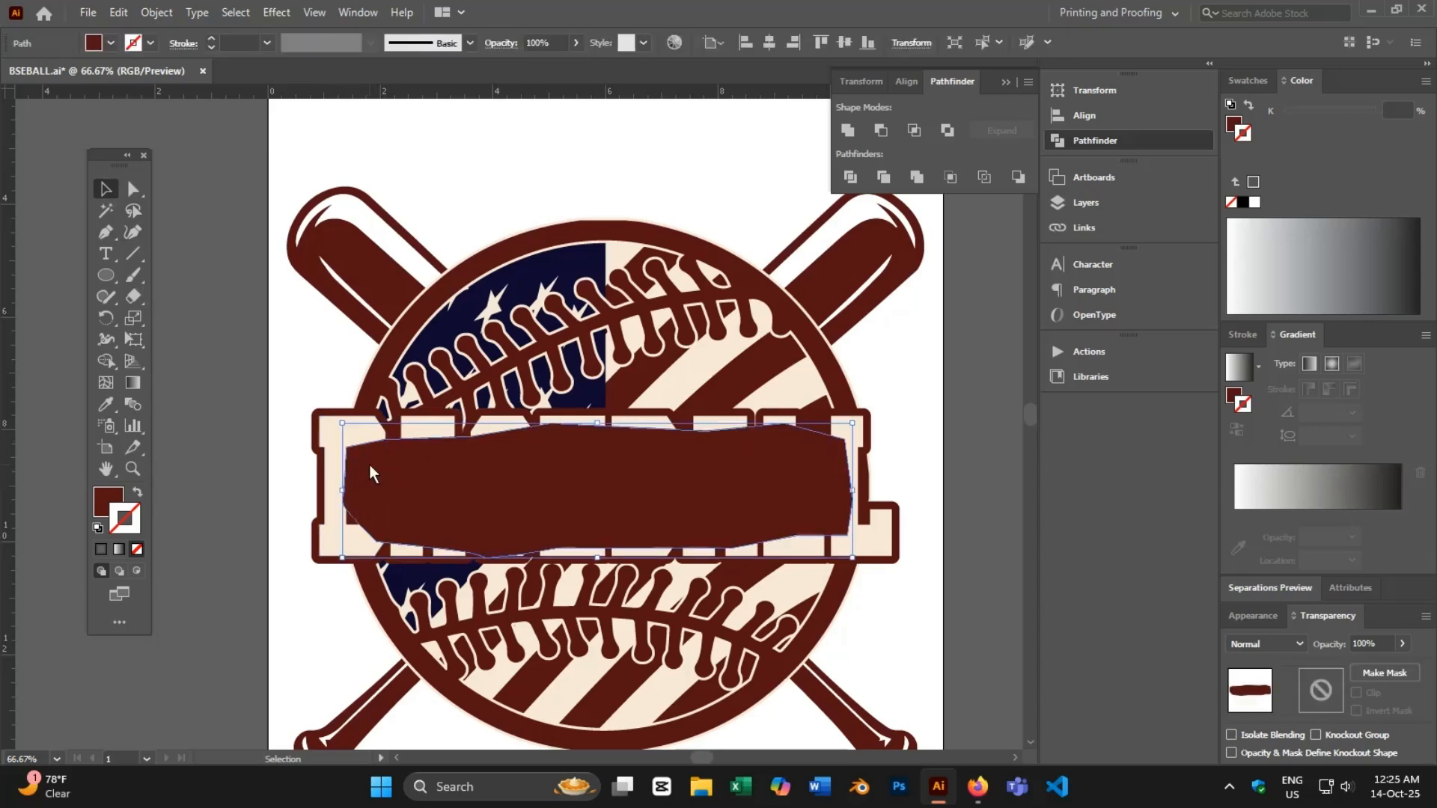
{"action": "key", "text": "ctrl+x"}
{"action": "left_click", "coordinate": [369, 430]}
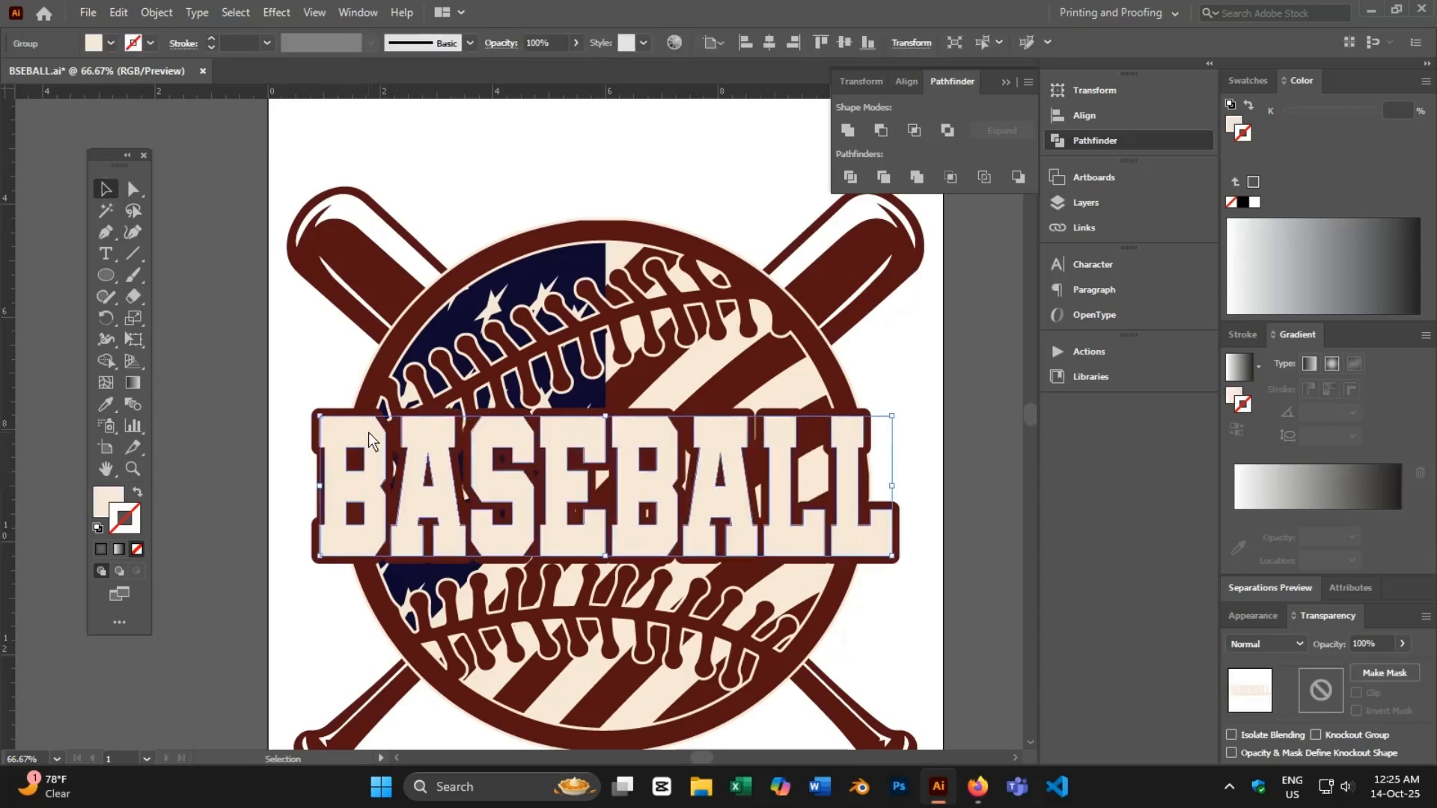
{"action": "key", "text": "a"}
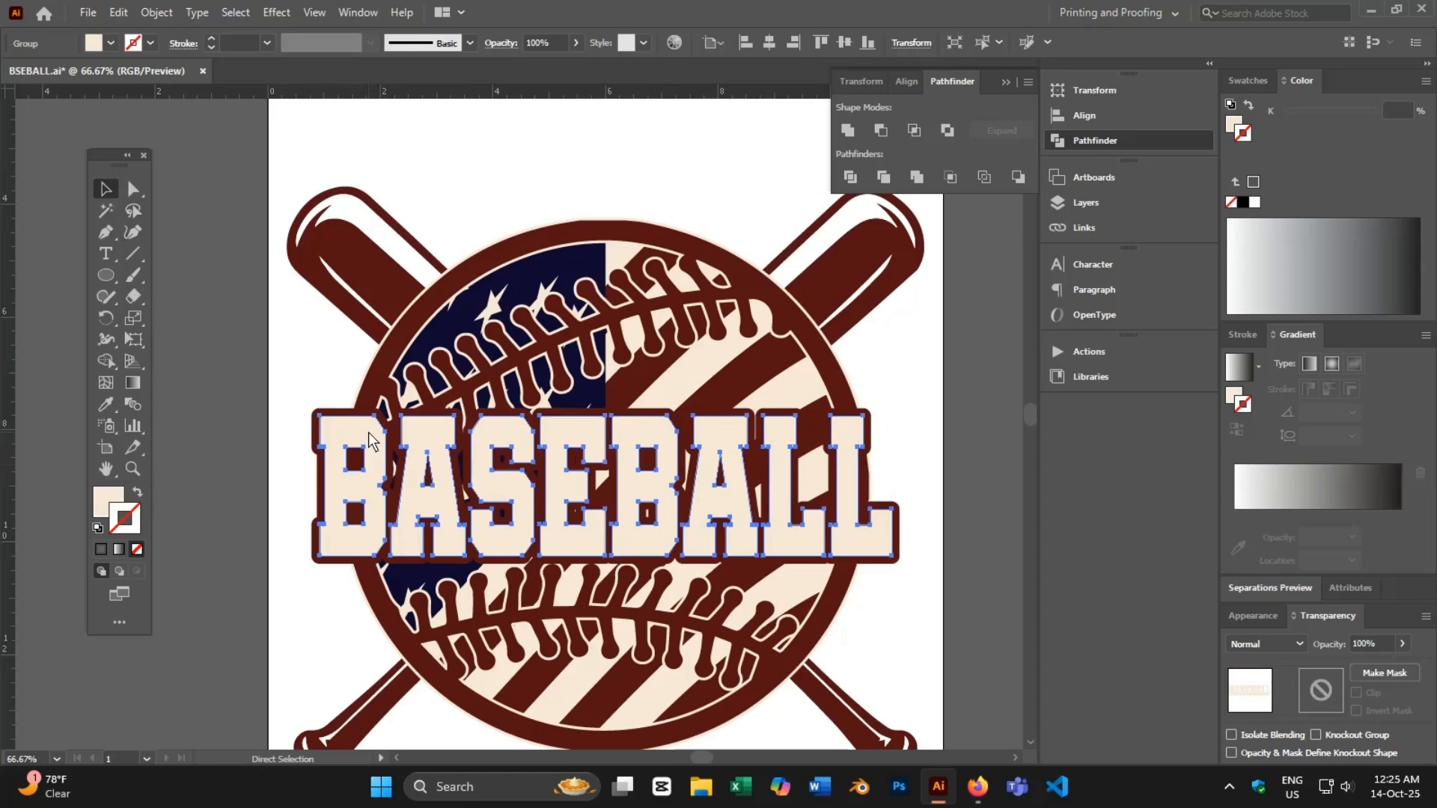
{"action": "key", "text": "ctrl+f"}
- Group the patch with the dark red outline behind BASEBALL and unite them into one solid backing shape
{"action": "scroll", "coordinate": [367, 465], "scroll_direction": "up", "scroll_amount": 3}
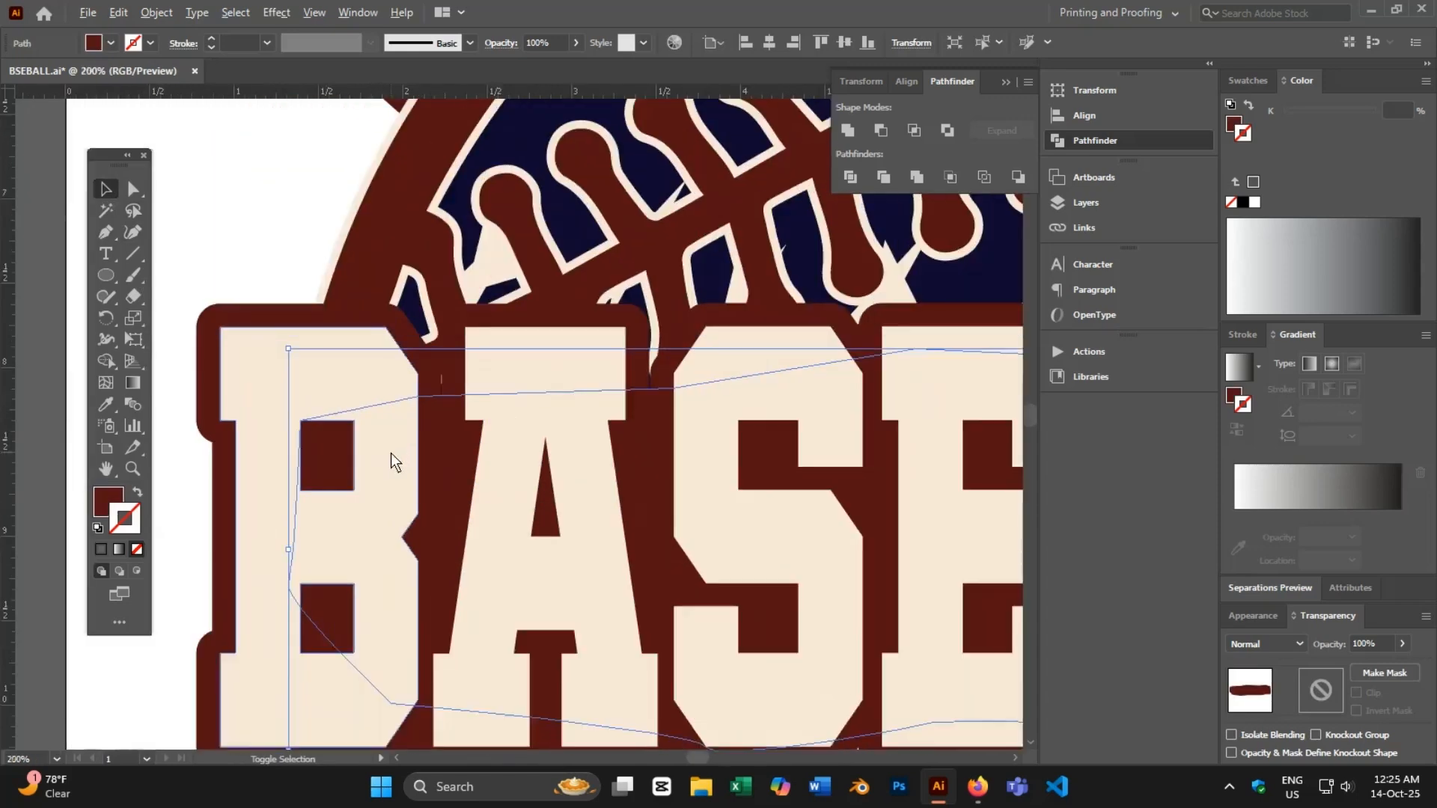
{"action": "left_click", "coordinate": [200, 313], "text": "shift"}
{"action": "right_click", "coordinate": [206, 313]}
{"action": "left_click", "coordinate": [256, 457]}
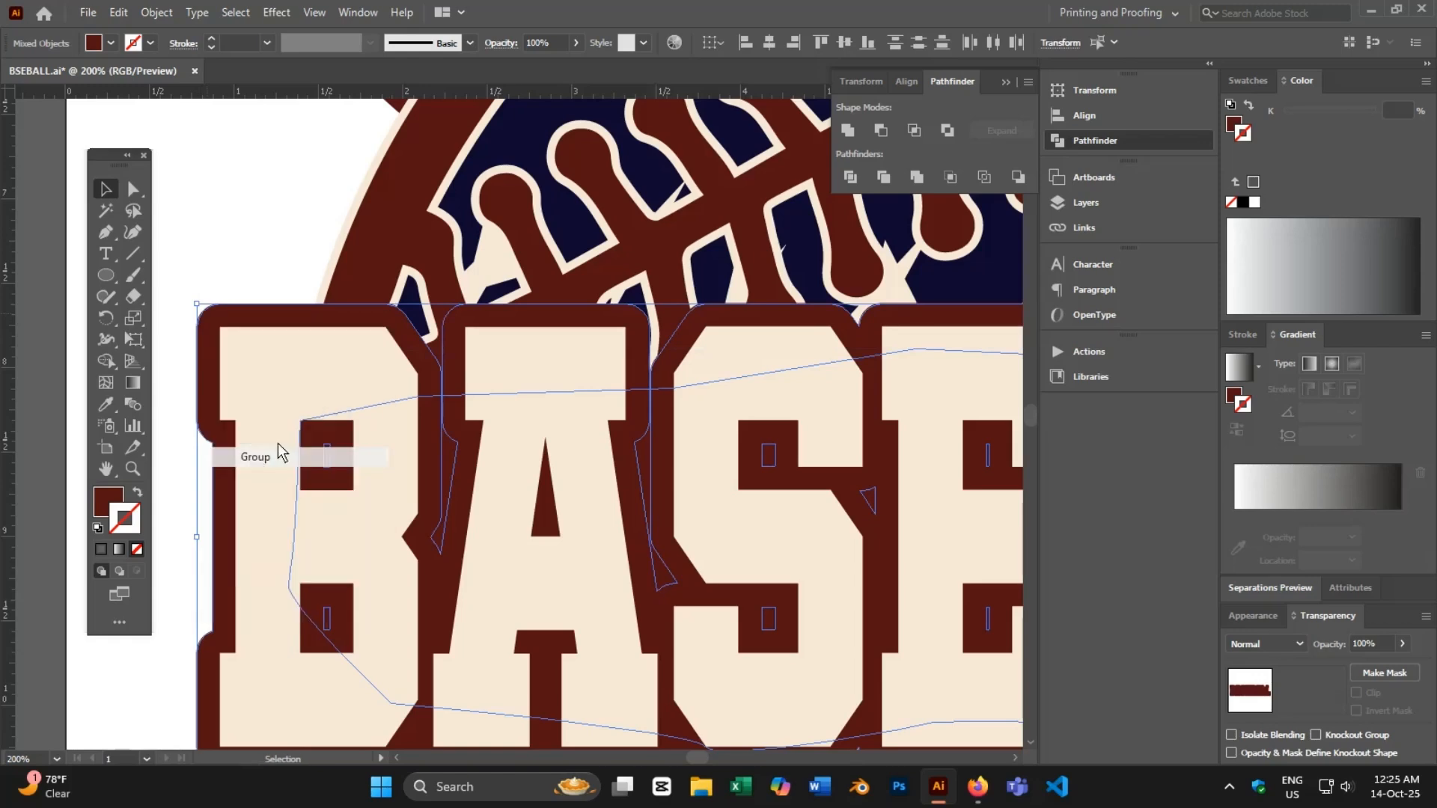
{"action": "left_click", "coordinate": [847, 132]}
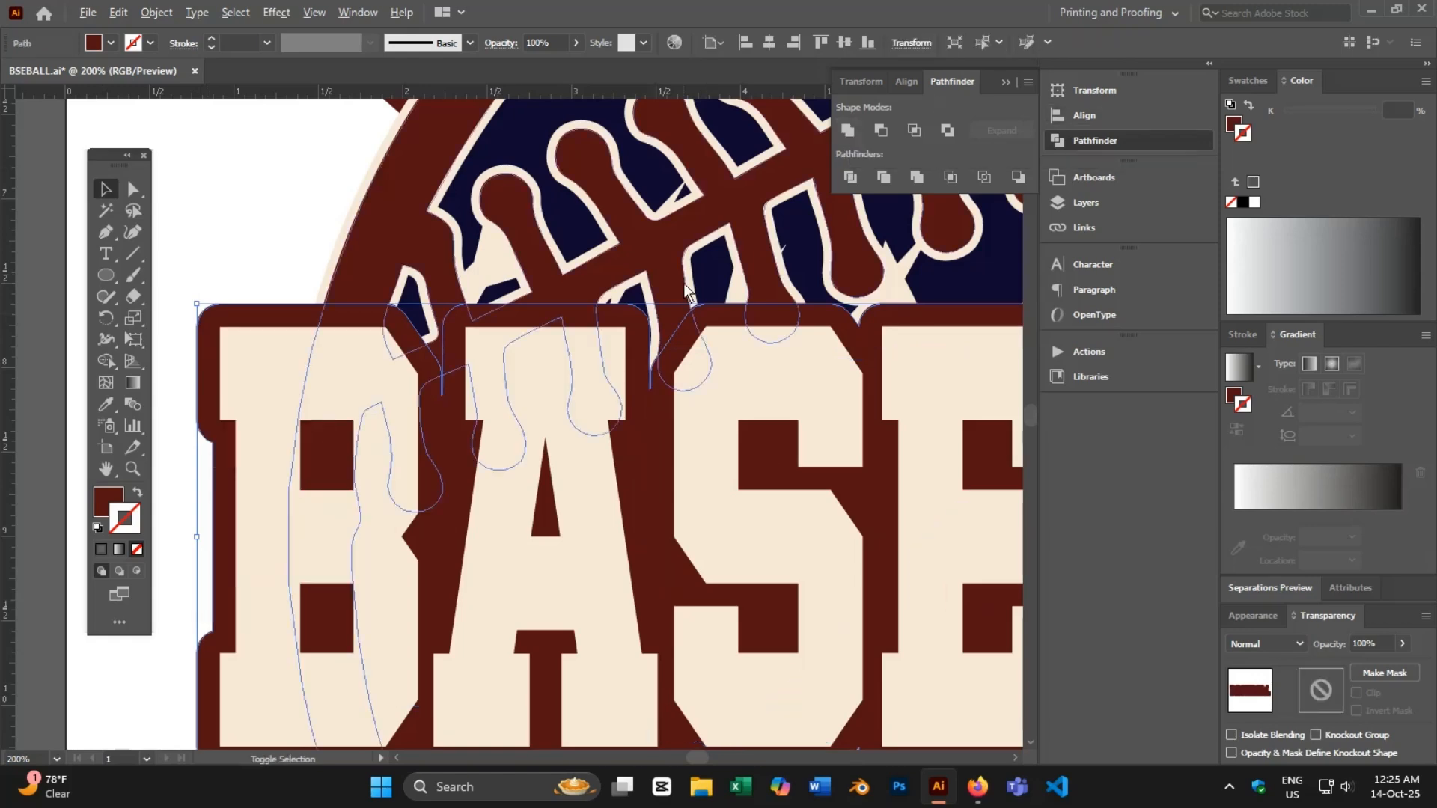
{"action": "scroll", "coordinate": [684, 283], "scroll_direction": "down", "scroll_amount": 3}
{"action": "left_click", "coordinate": [417, 451]}
- Examine the outline around the BASEBALL lettering in the finished reference design and compare it with the working artboard
{"action": "scroll", "coordinate": [362, 465], "scroll_direction": "down", "scroll_amount": 1}
{"action": "scroll", "coordinate": [663, 667], "scroll_direction": "down", "scroll_amount": 1}
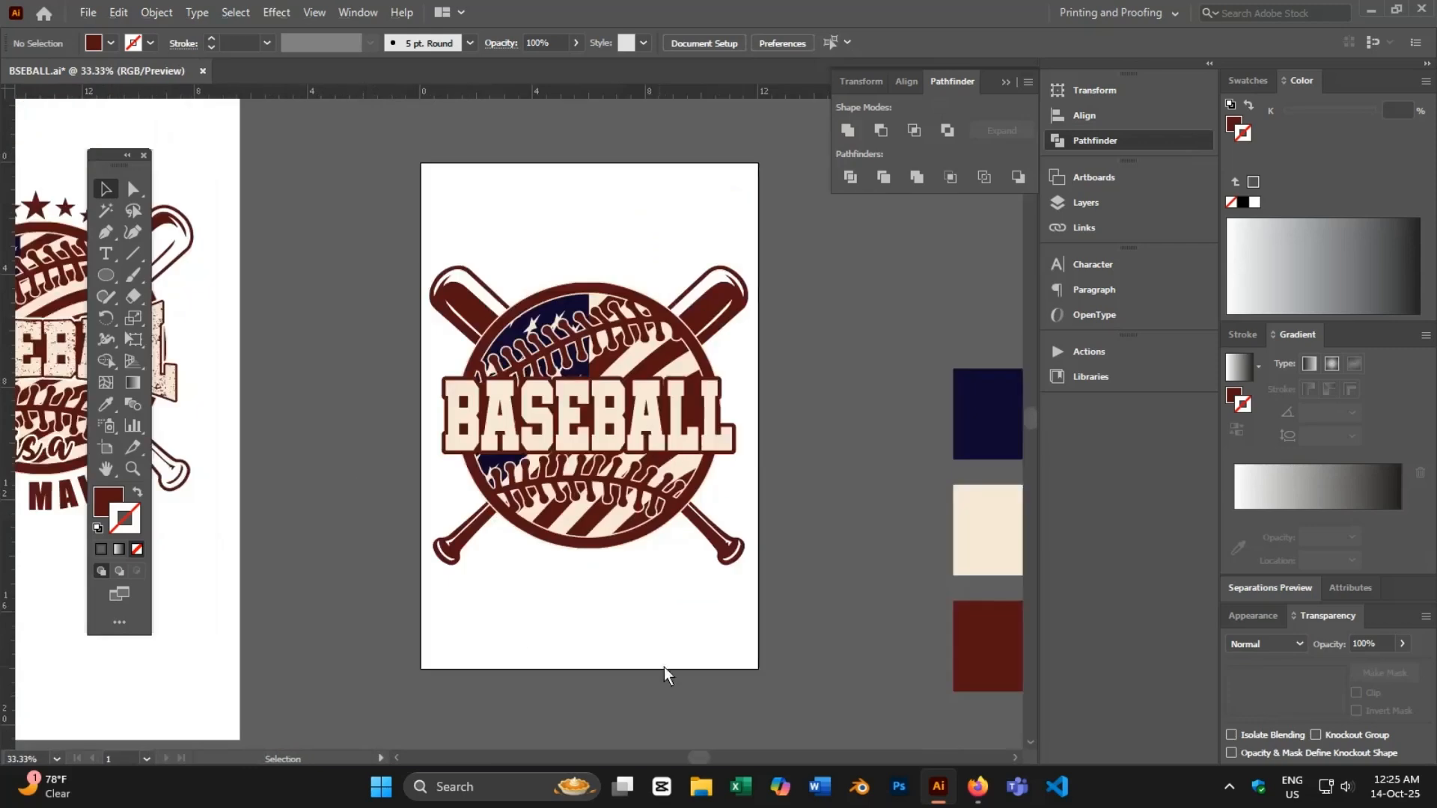
{"action": "scroll", "coordinate": [494, 578], "scroll_direction": "down", "scroll_amount": 2}
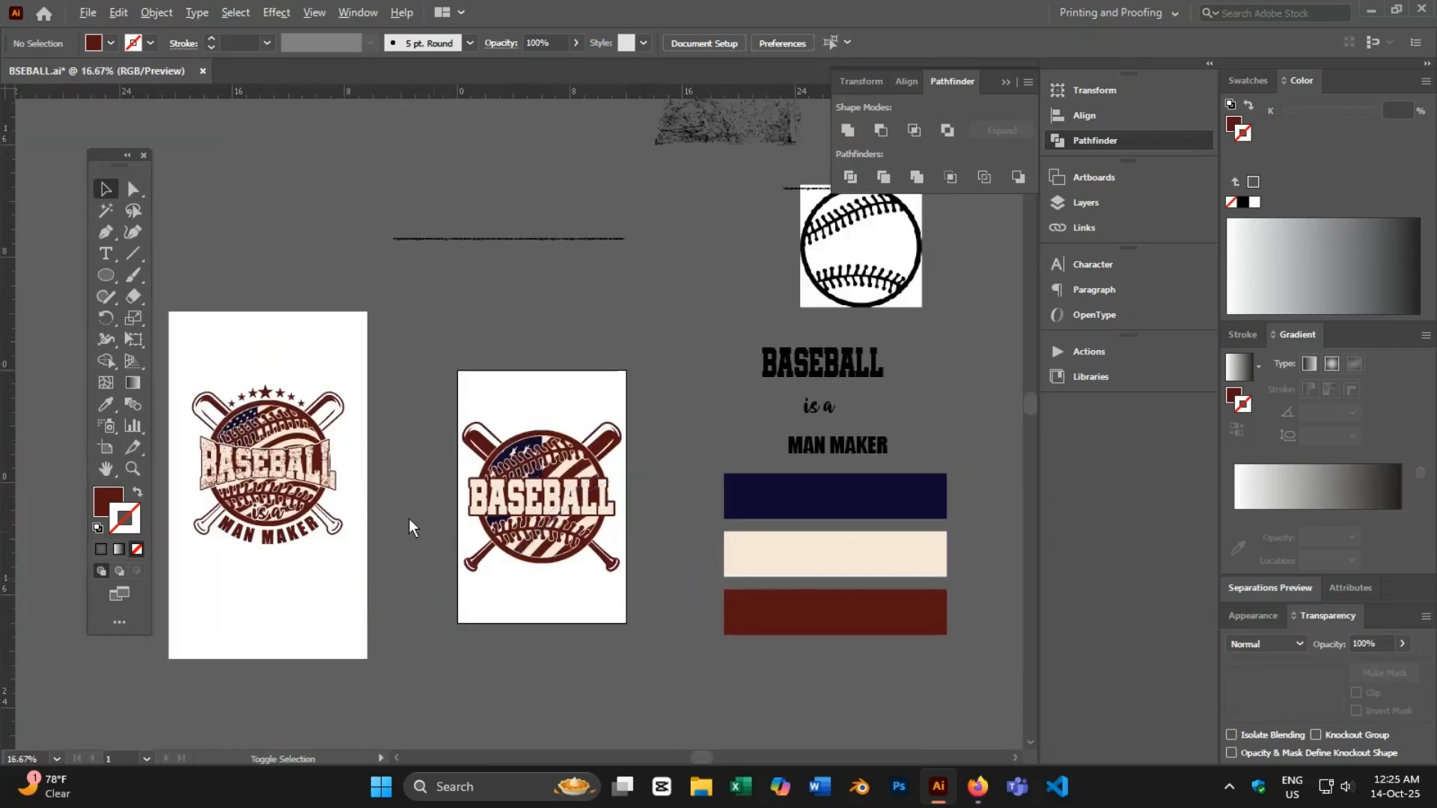
{"action": "scroll", "coordinate": [236, 458], "scroll_direction": "up", "scroll_amount": 4}
{"action": "scroll", "coordinate": [235, 458], "scroll_direction": "up", "scroll_amount": 3}
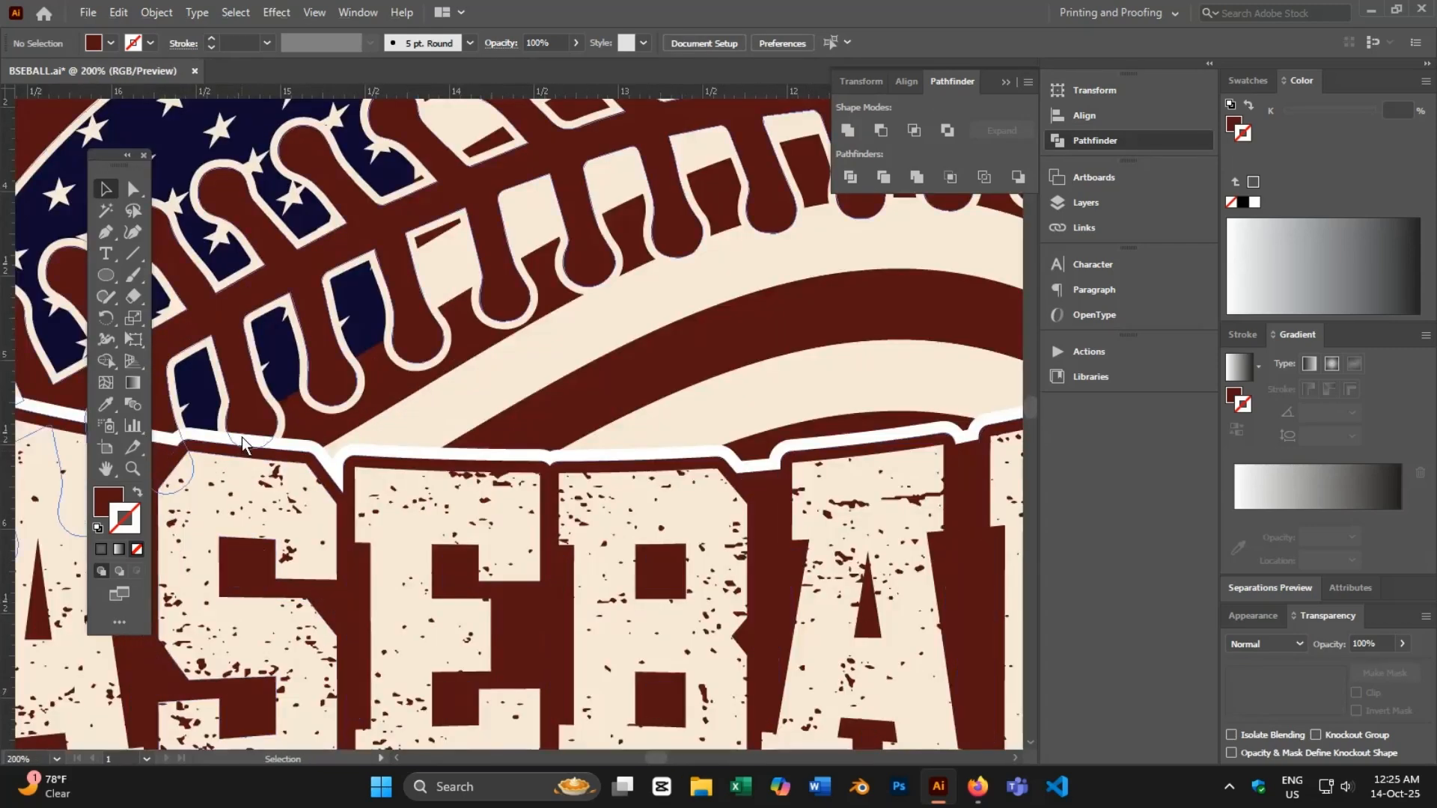
{"action": "scroll", "coordinate": [506, 361], "scroll_direction": "down", "scroll_amount": 1}
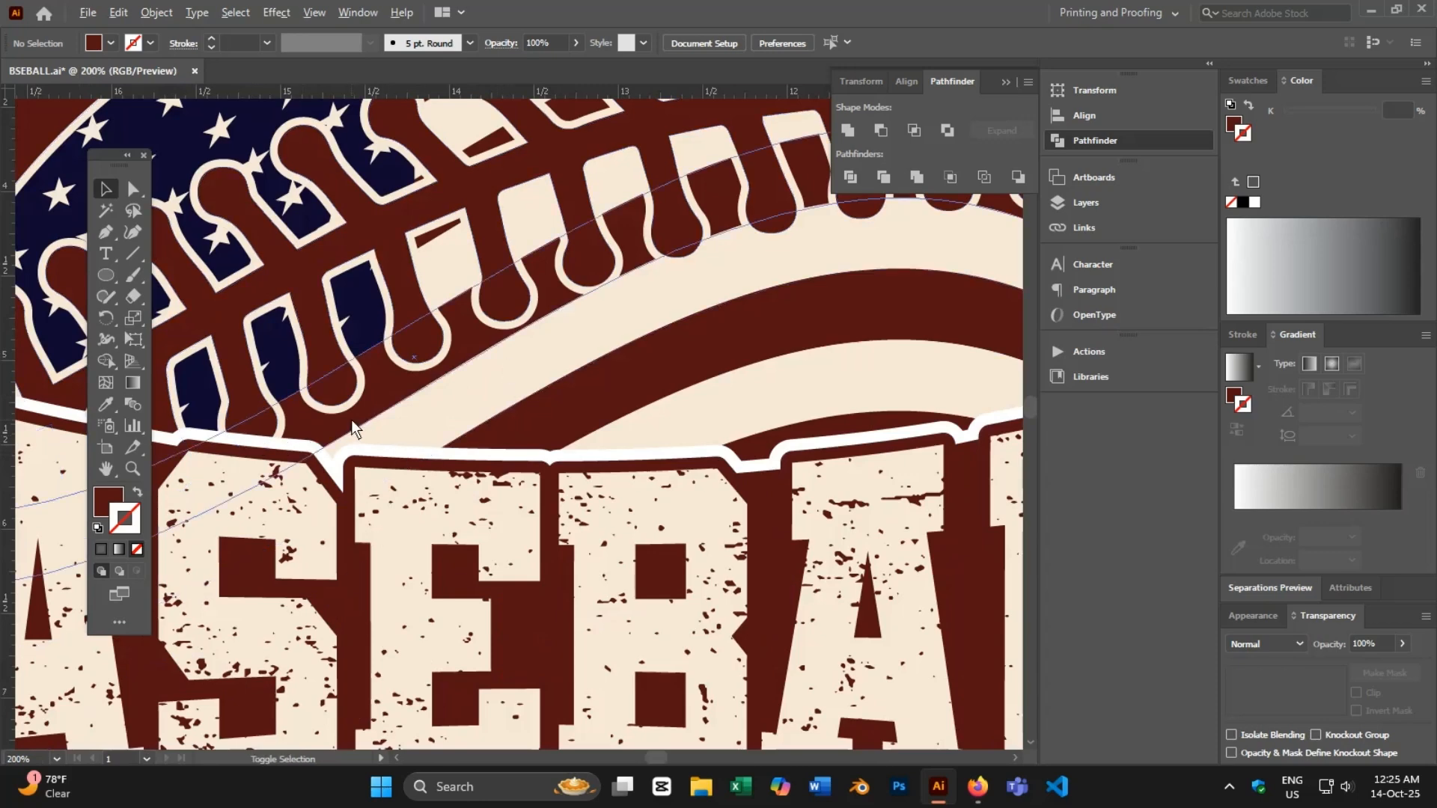
{"action": "scroll", "coordinate": [352, 403], "scroll_direction": "down", "scroll_amount": 4}
{"action": "left_click_drag", "start_coordinate": [709, 502], "coordinate": [550, 451]}
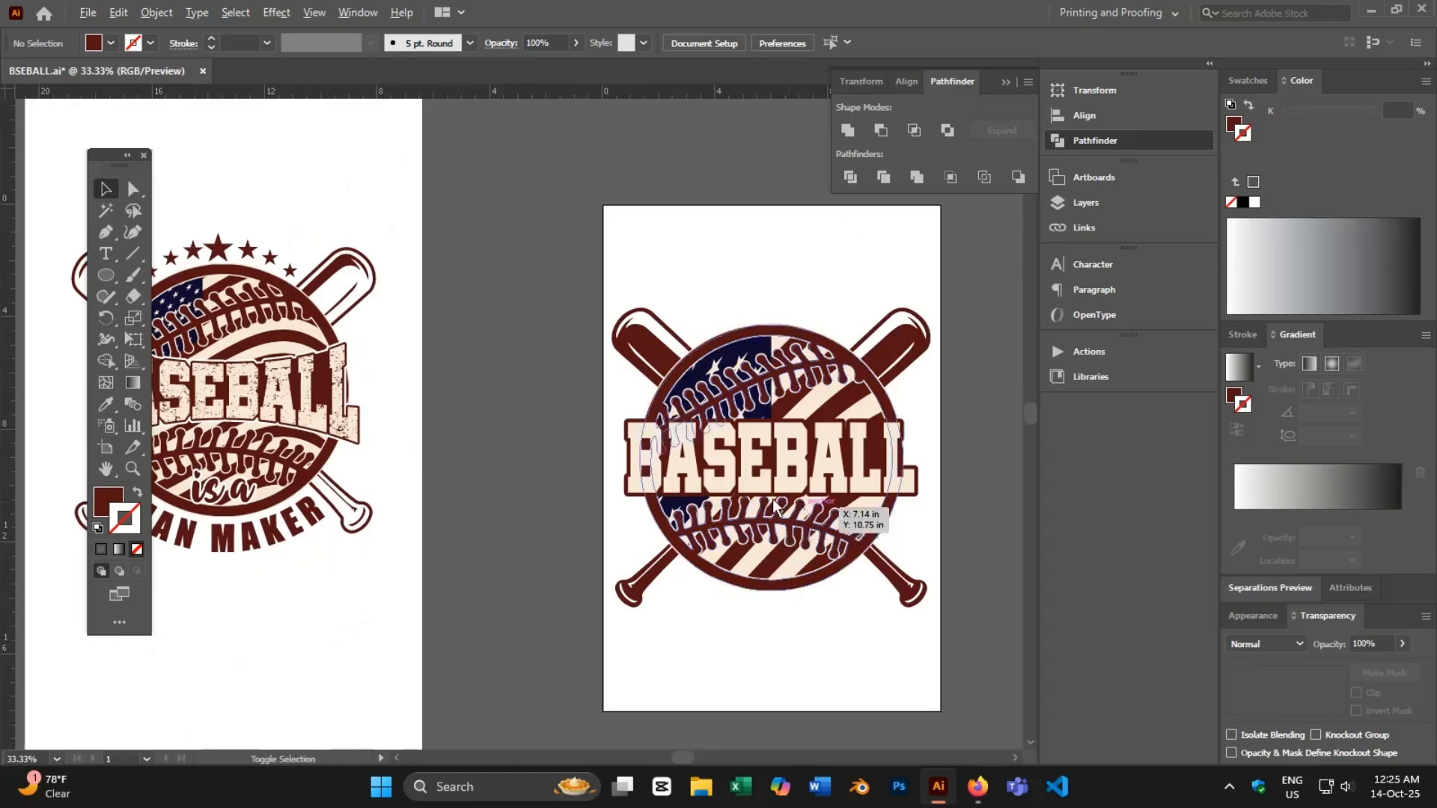
- Group the cream BASEBALL lettering with its dark red backing shape
{"action": "scroll", "coordinate": [715, 471], "scroll_direction": "up", "scroll_amount": 2}
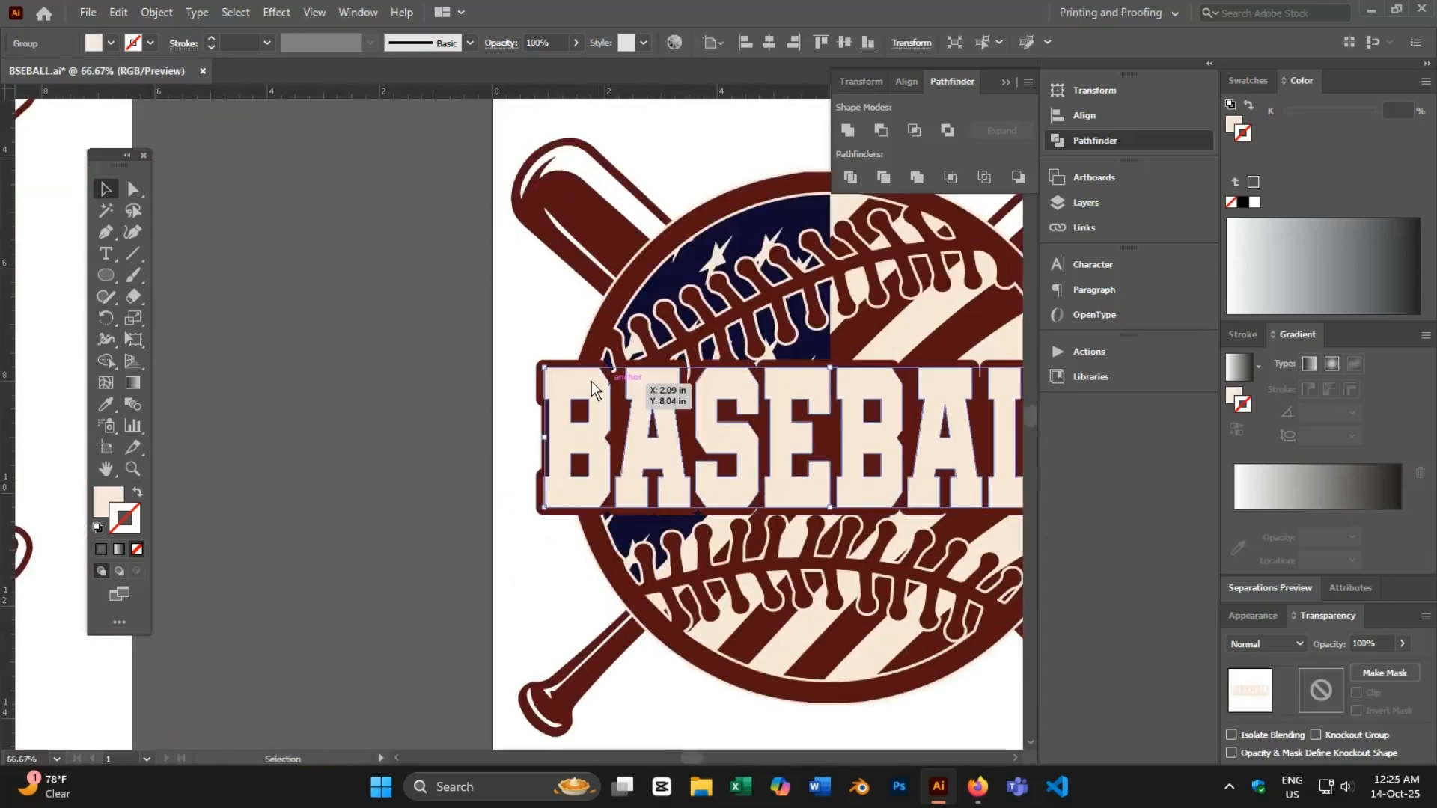
{"action": "left_click", "coordinate": [546, 370]}
{"action": "scroll", "coordinate": [545, 370], "scroll_direction": "up", "scroll_amount": 2}
{"action": "scroll", "coordinate": [546, 371], "scroll_direction": "up", "scroll_amount": 1}
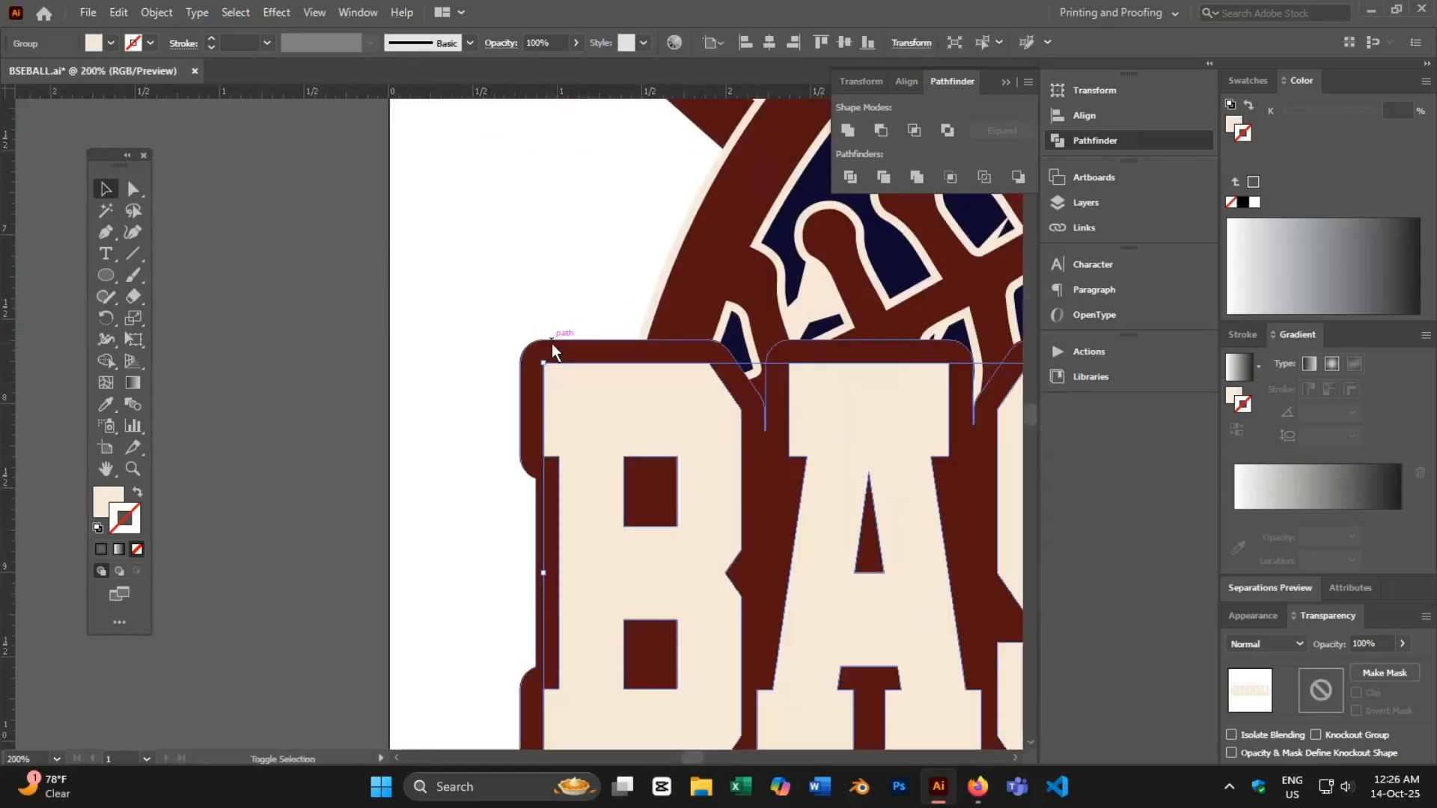
{"action": "left_click", "coordinate": [551, 344], "text": "shift"}
{"action": "scroll", "coordinate": [530, 335], "scroll_direction": "down", "scroll_amount": 3}
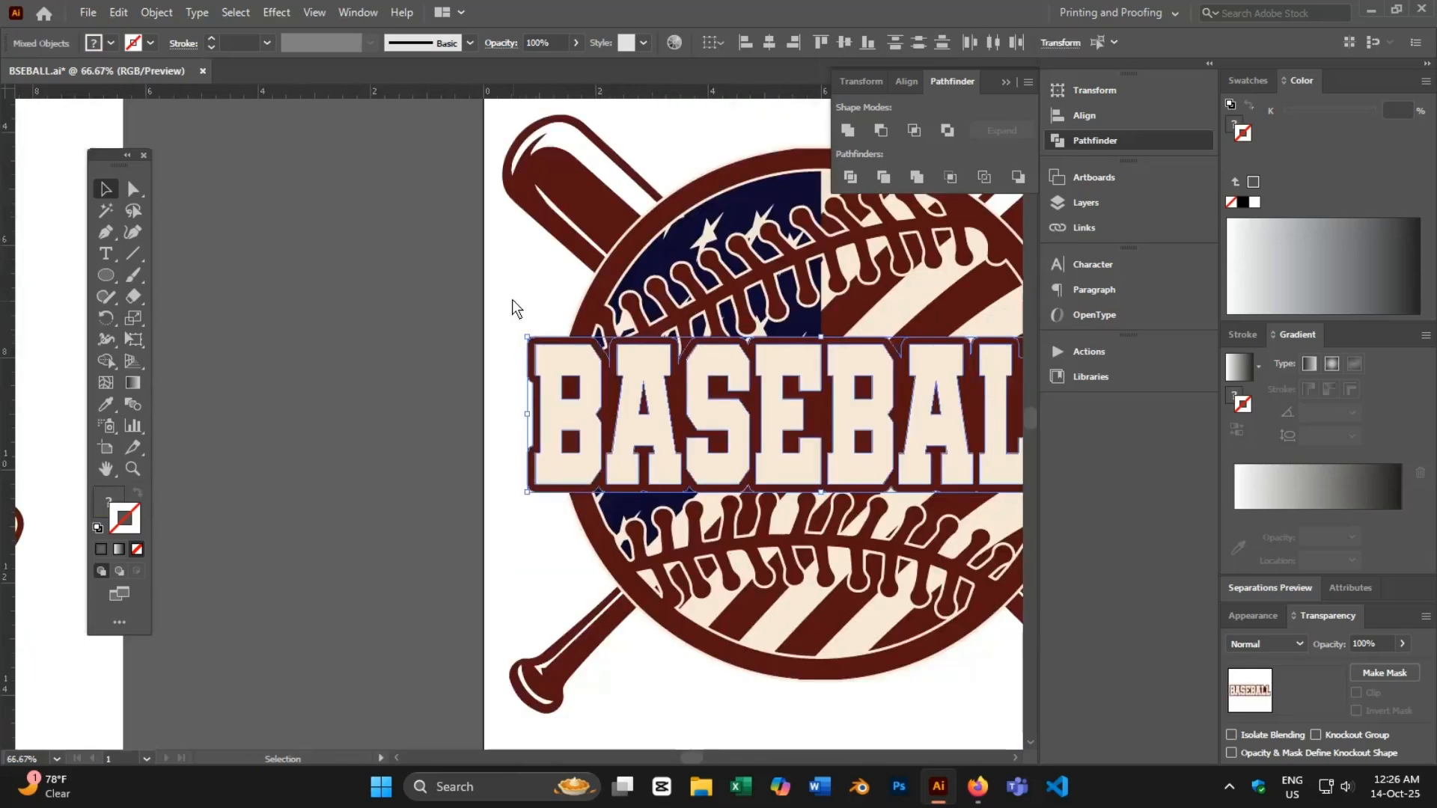
{"action": "right_click", "coordinate": [512, 300]}
{"action": "left_click", "coordinate": [560, 442]}
- Apply an Arc Lower warp with a horizontal bend of -21% to the BASEBALL group
{"action": "scroll", "coordinate": [371, 434], "scroll_direction": "down", "scroll_amount": 2}
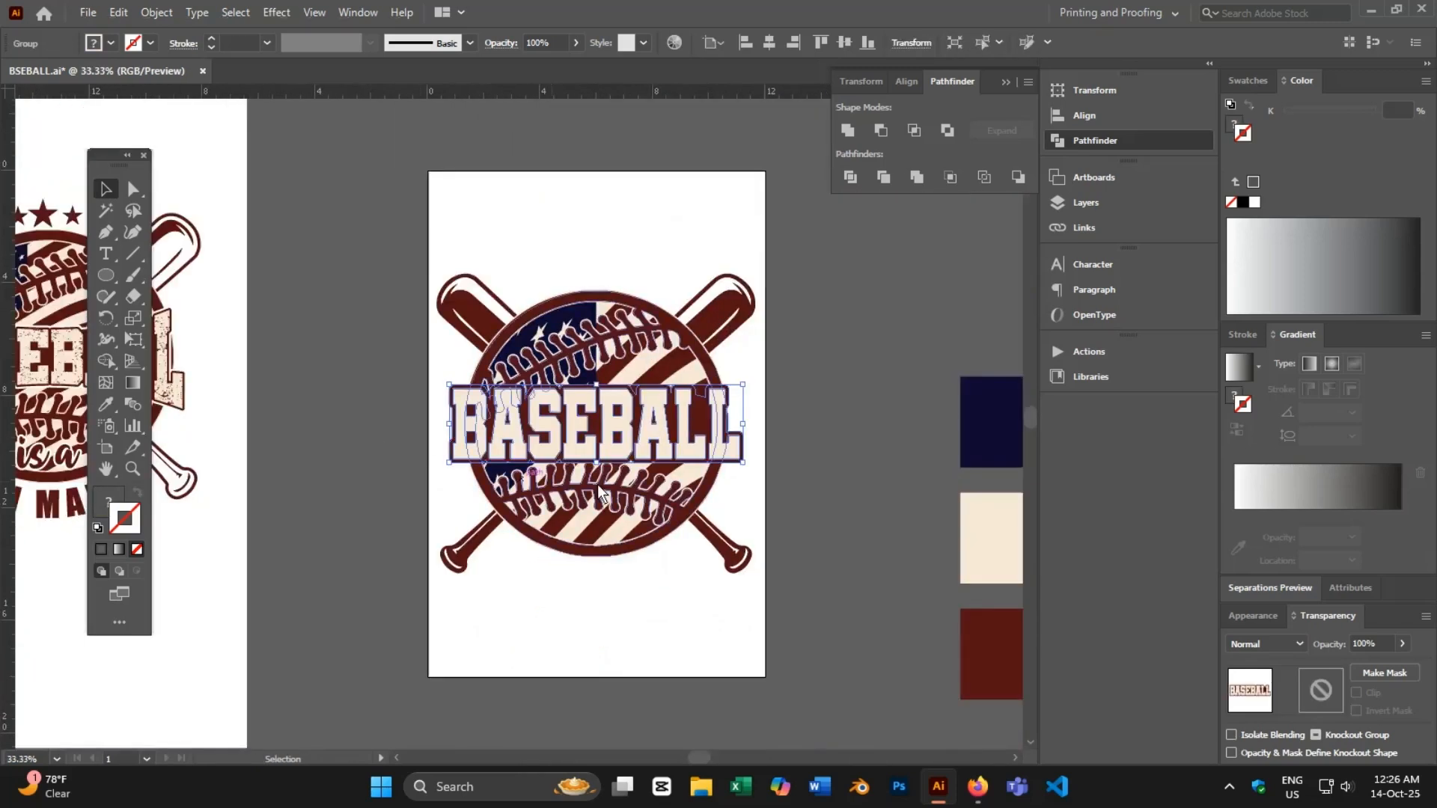
{"action": "left_click", "coordinate": [268, 15]}
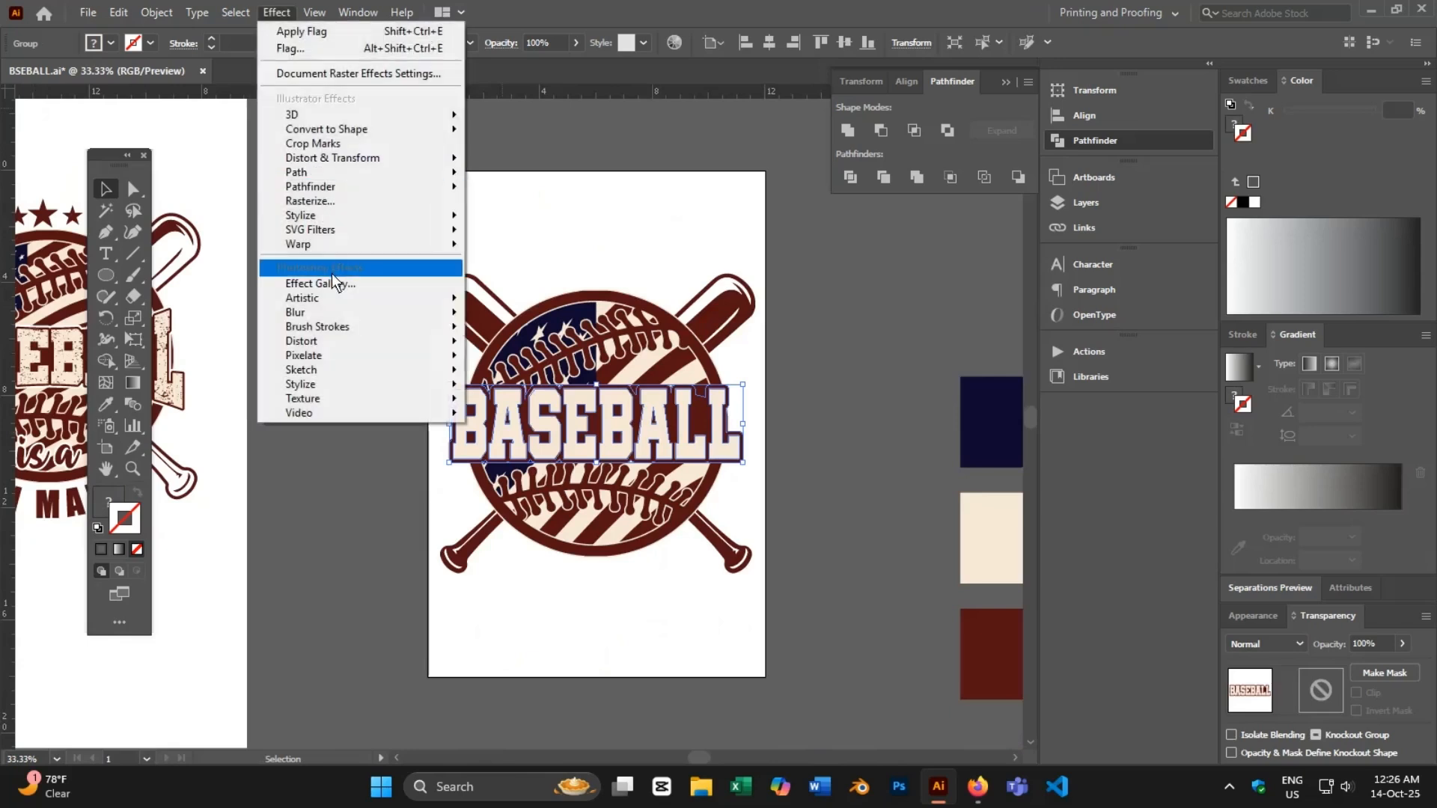
{"action": "mouse_move", "coordinate": [359, 244]}
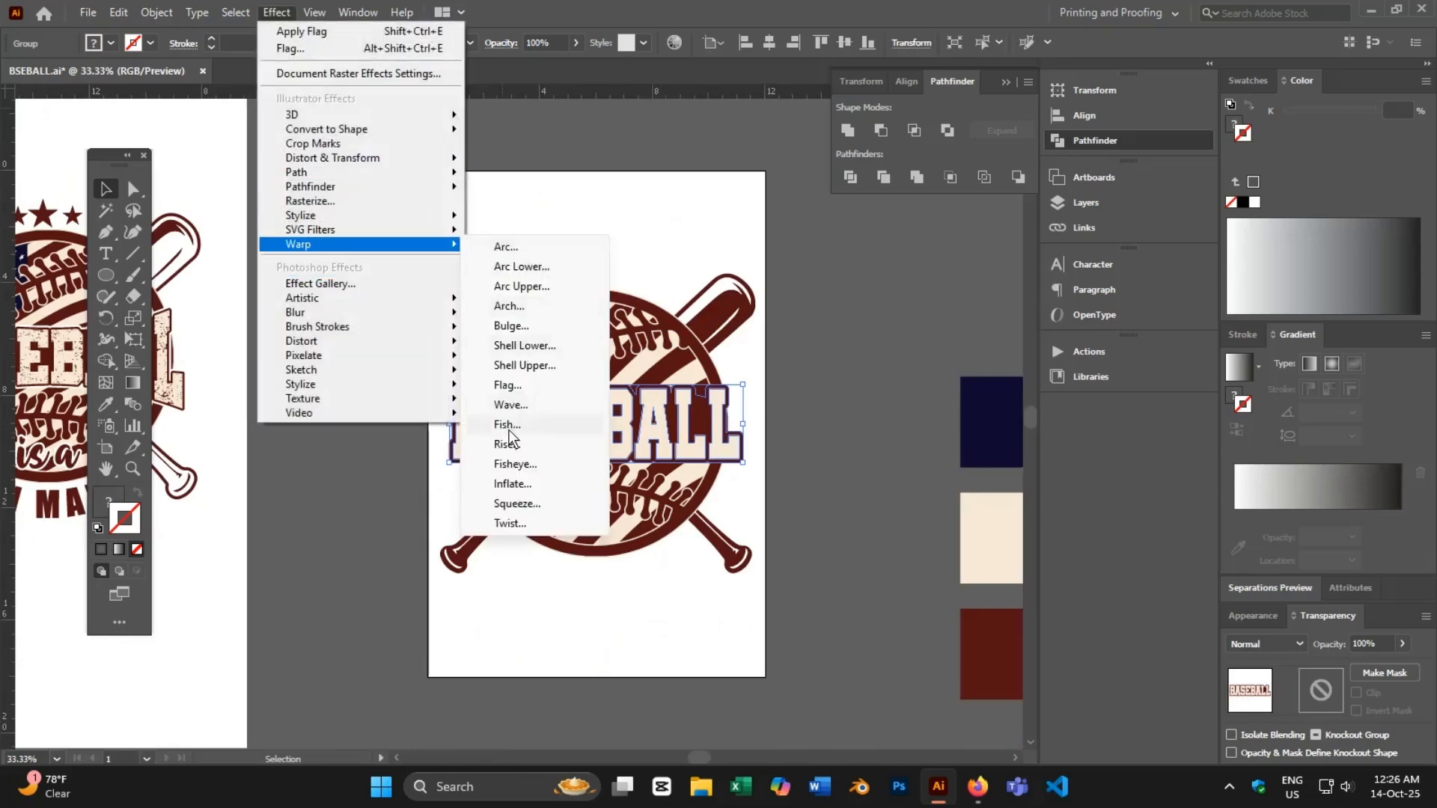
{"action": "left_click", "coordinate": [516, 267]}
{"action": "left_click_drag", "start_coordinate": [771, 379], "coordinate": [985, 341]}
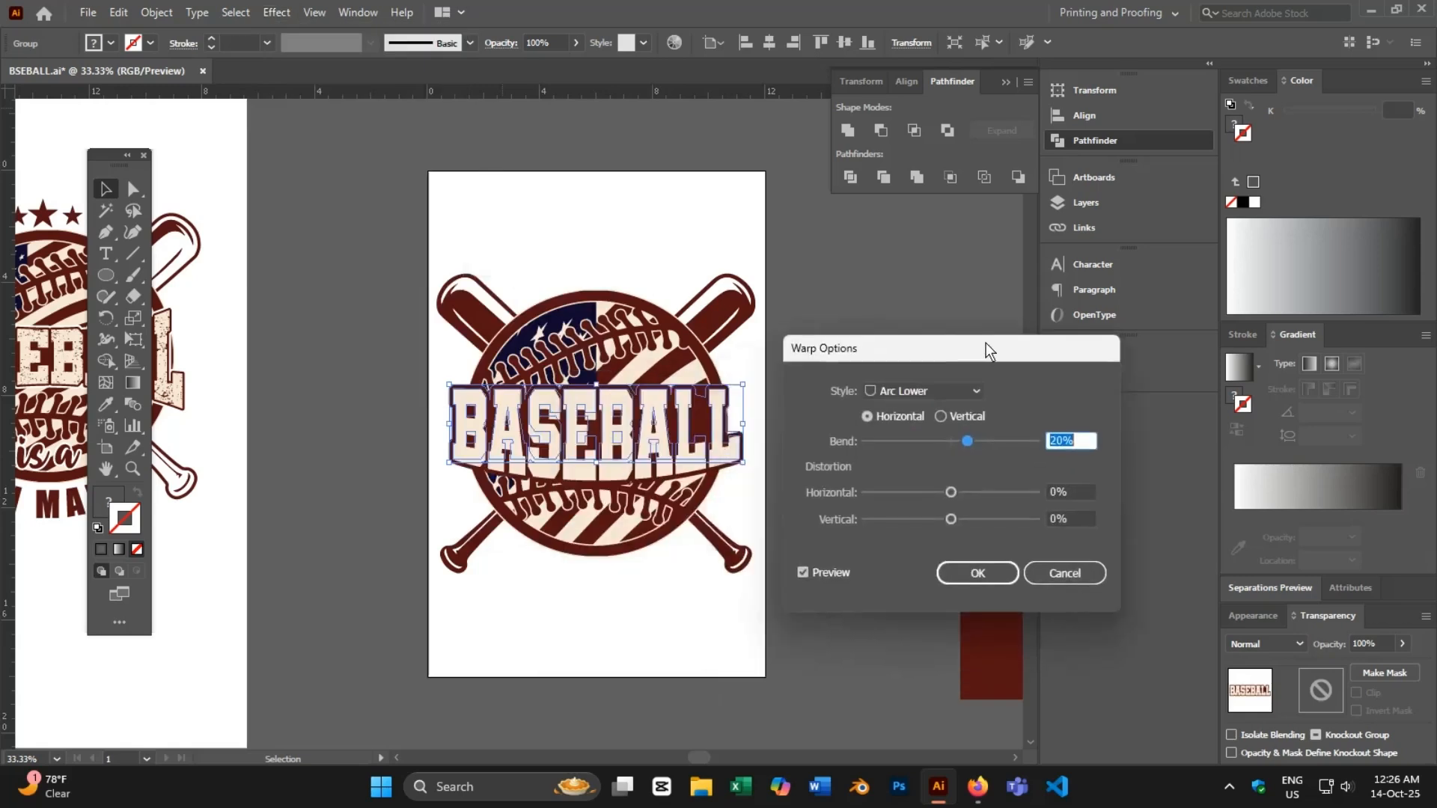
{"action": "left_click_drag", "start_coordinate": [964, 438], "coordinate": [931, 440]}
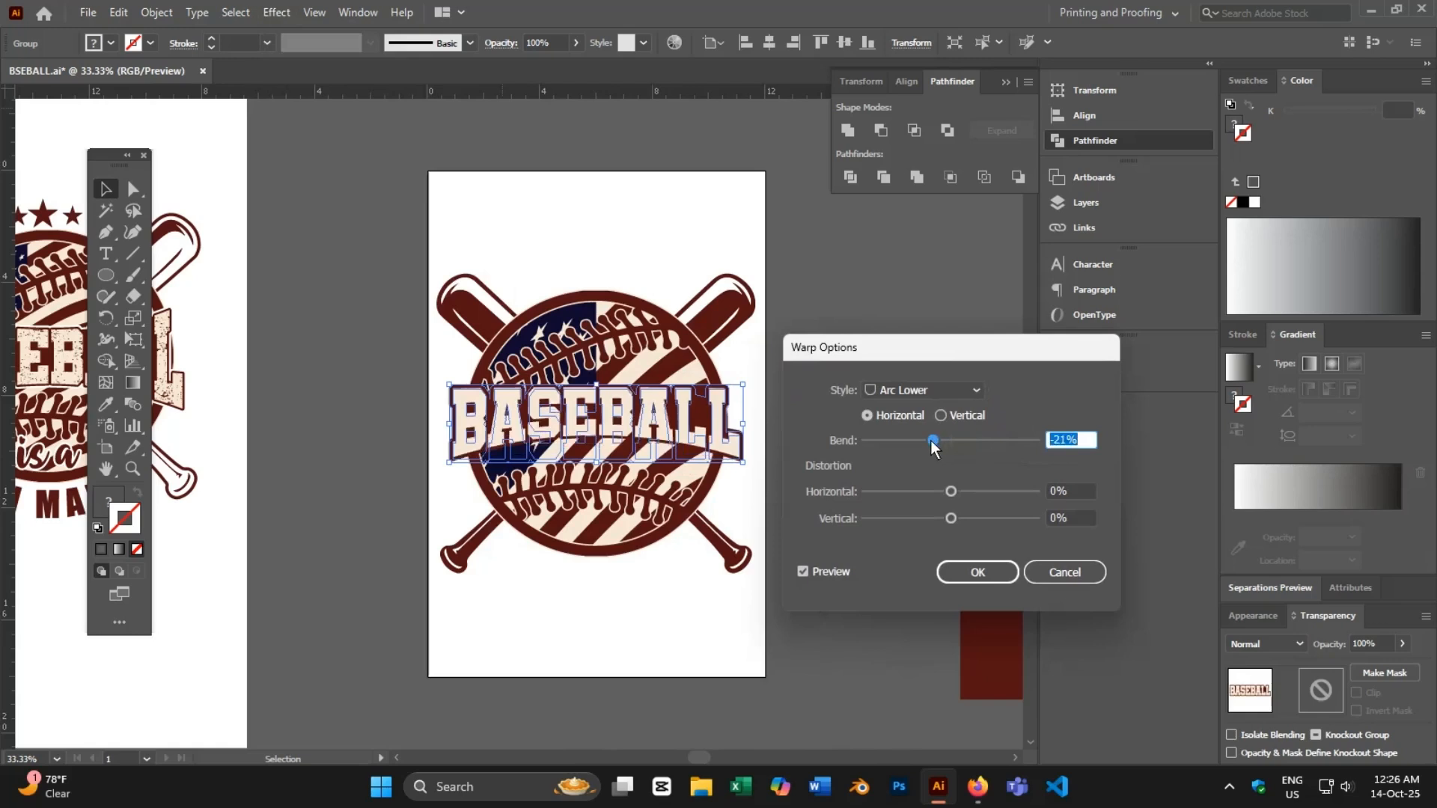
{"action": "left_click", "coordinate": [978, 572]}
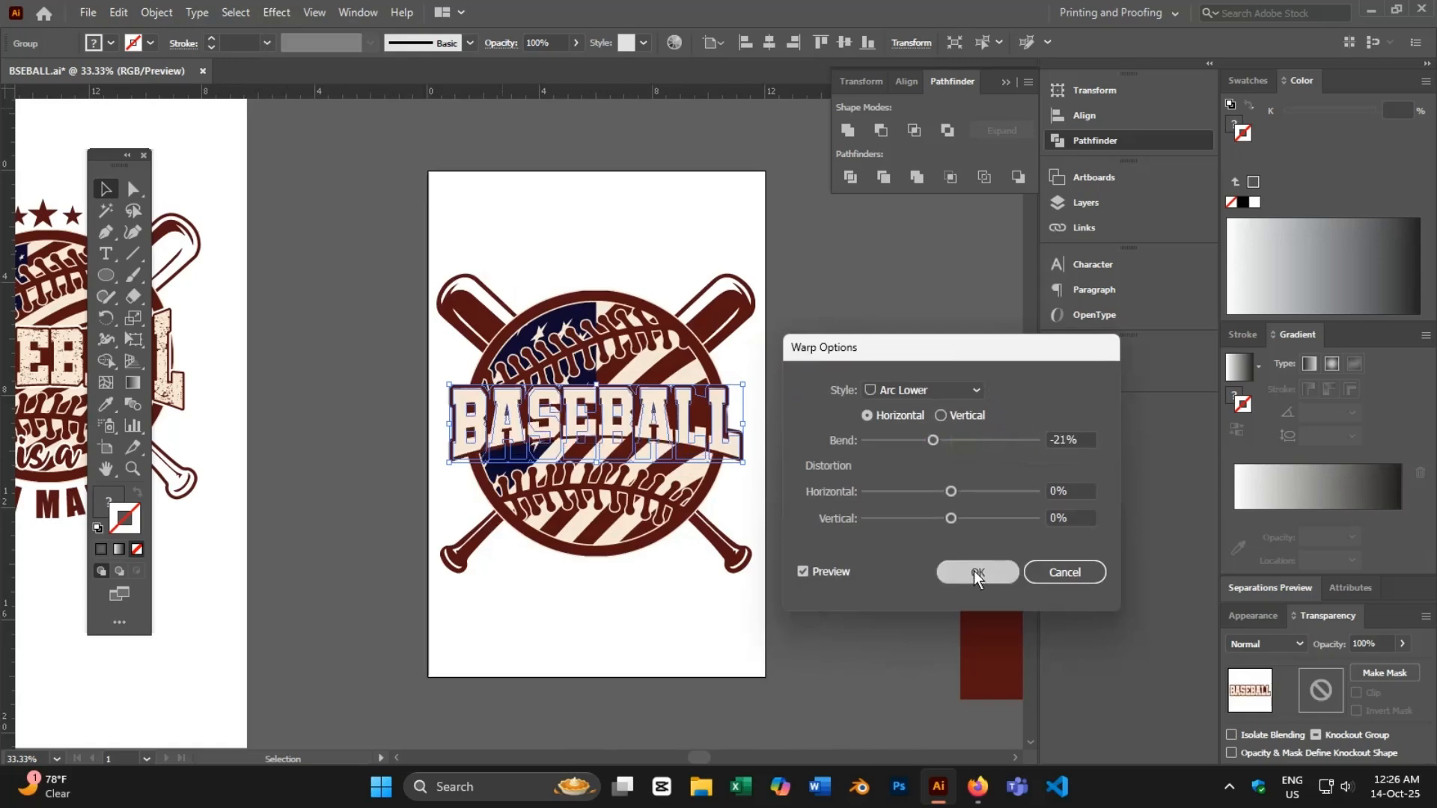
- Add a new Arc Upper warp with a horizontal bend of -21% to the BASEBALL group and stretch it taller from its center
{"action": "left_click", "coordinate": [267, 17]}
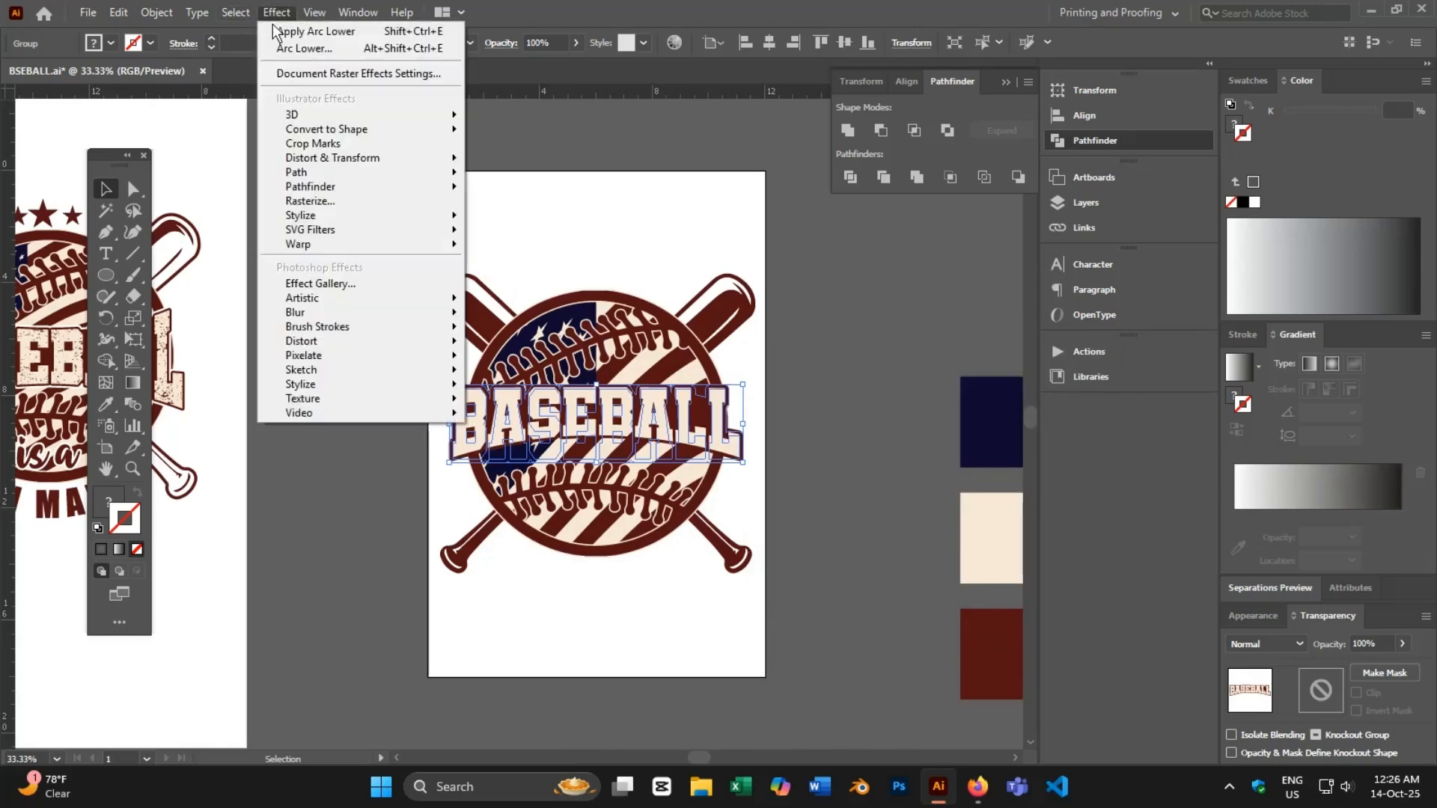
{"action": "mouse_move", "coordinate": [301, 248]}
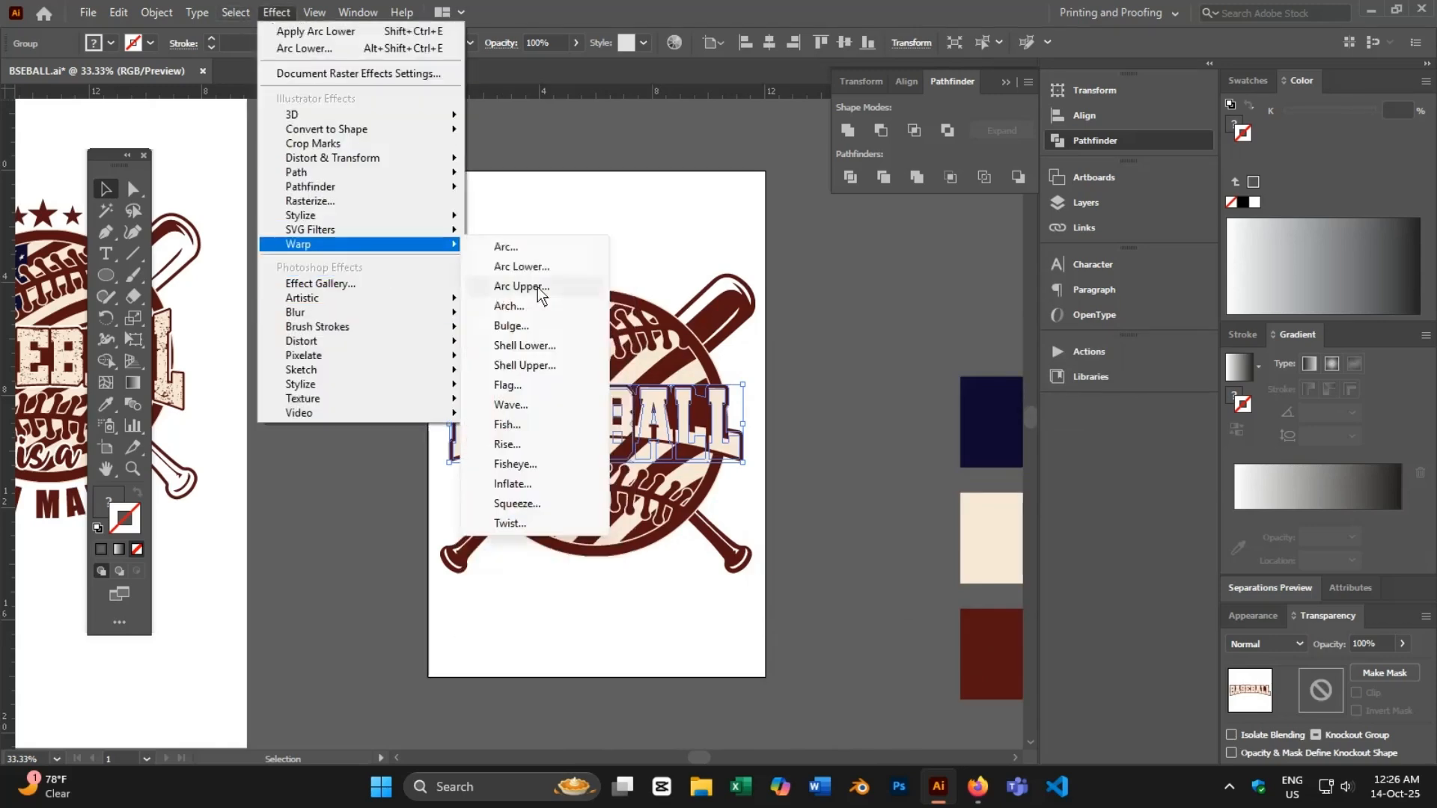
{"action": "left_click", "coordinate": [547, 286]}
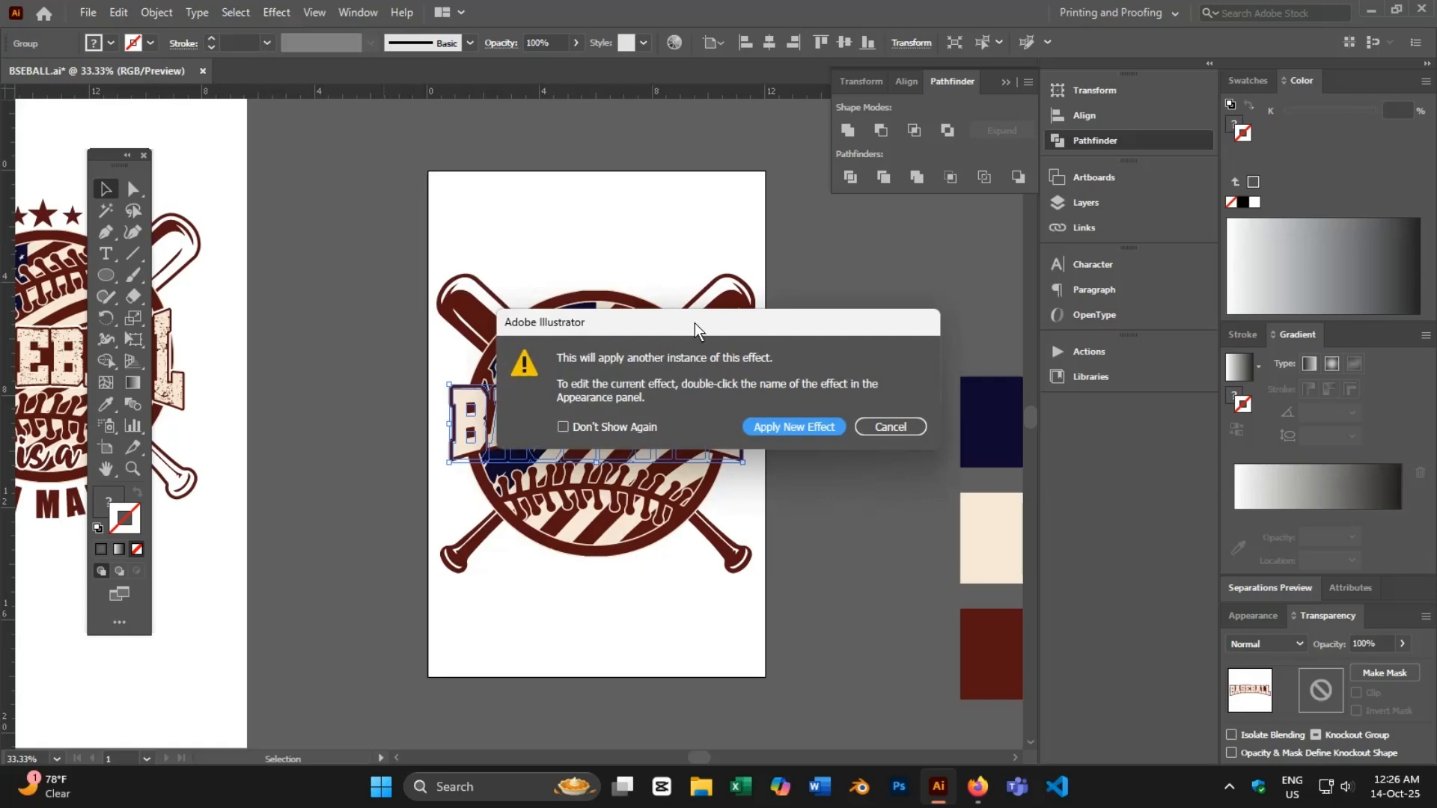
{"action": "left_click_drag", "start_coordinate": [694, 323], "coordinate": [894, 286]}
{"action": "left_click", "coordinate": [966, 389]}
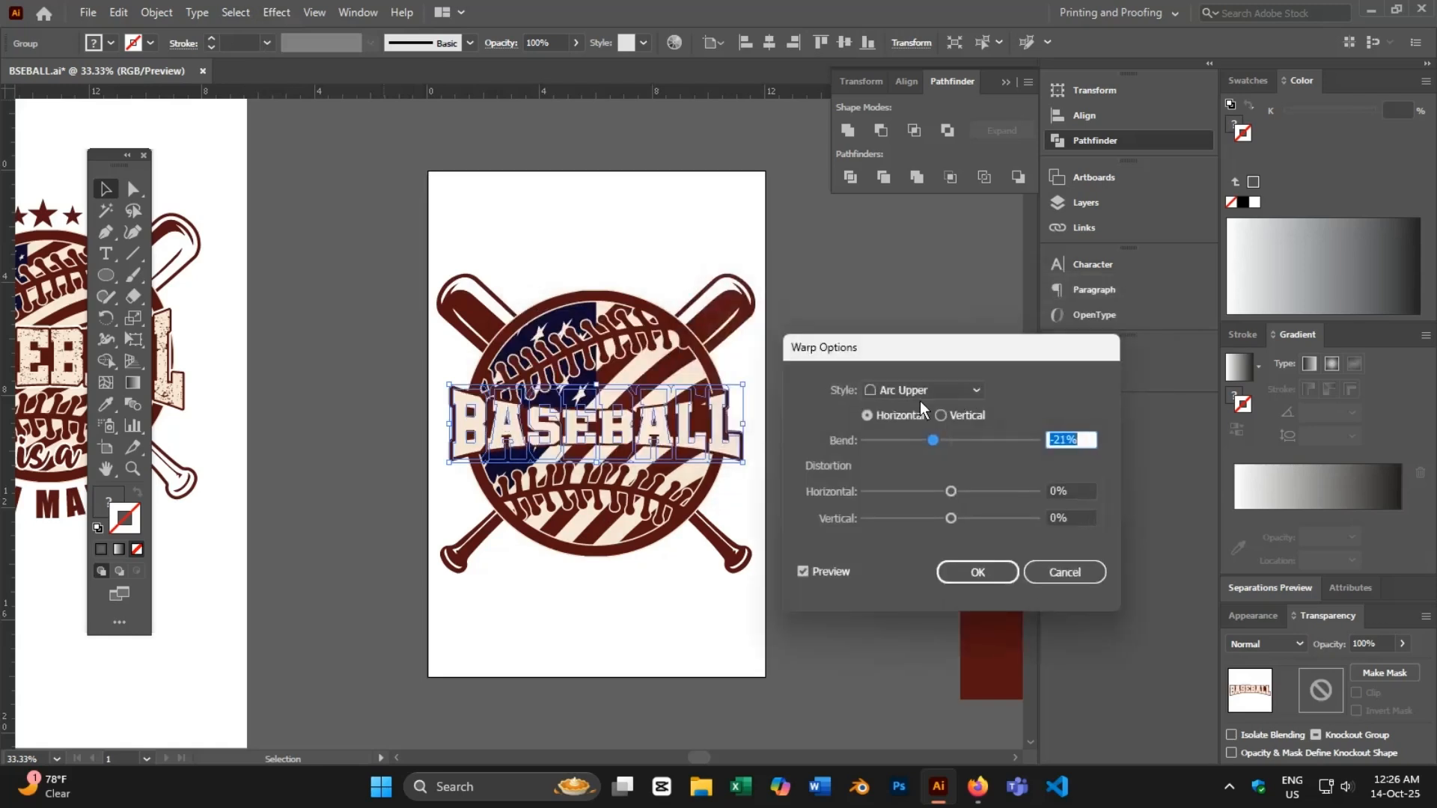
{"action": "left_click", "coordinate": [978, 572]}
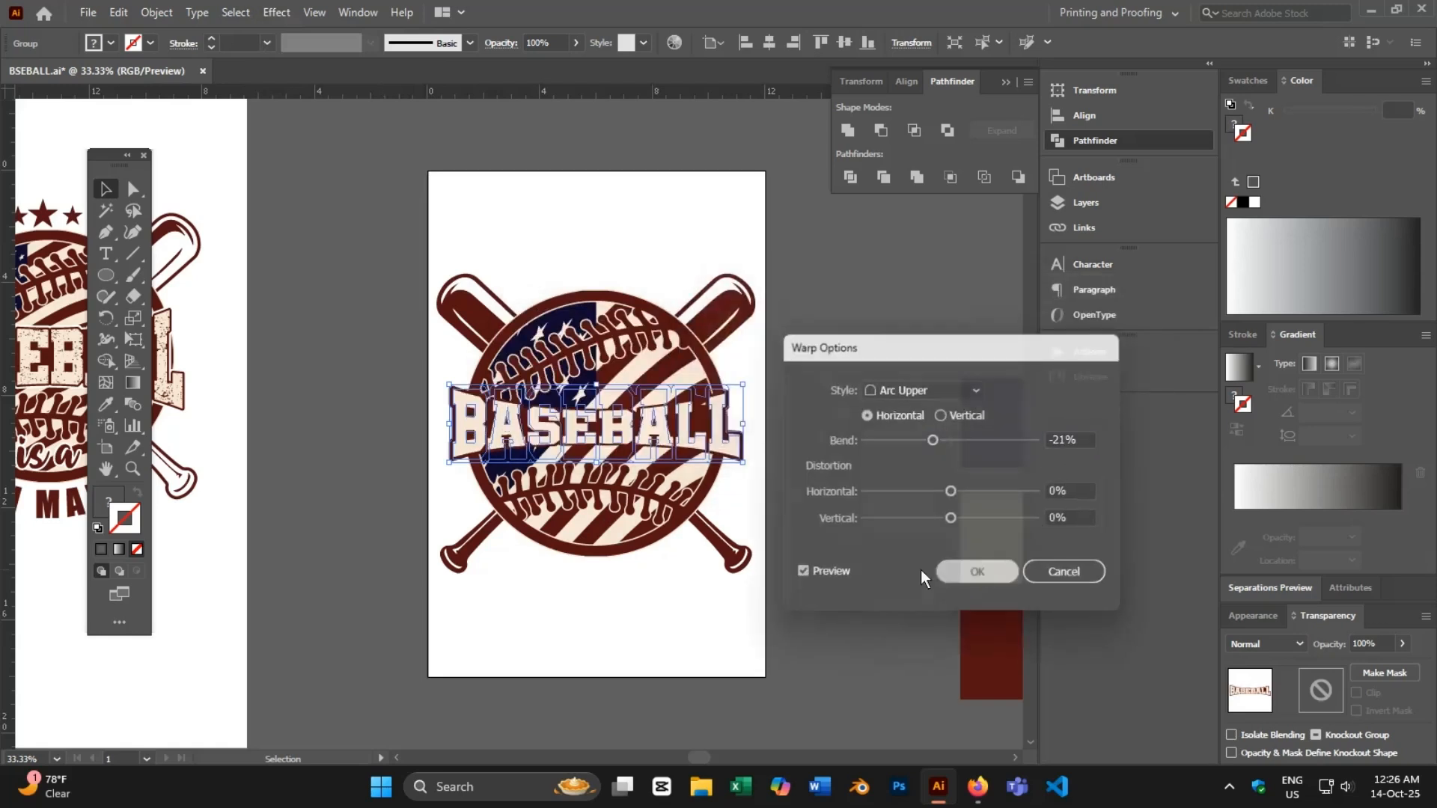
{"action": "left_click_drag", "start_coordinate": [595, 386], "coordinate": [596, 369]}
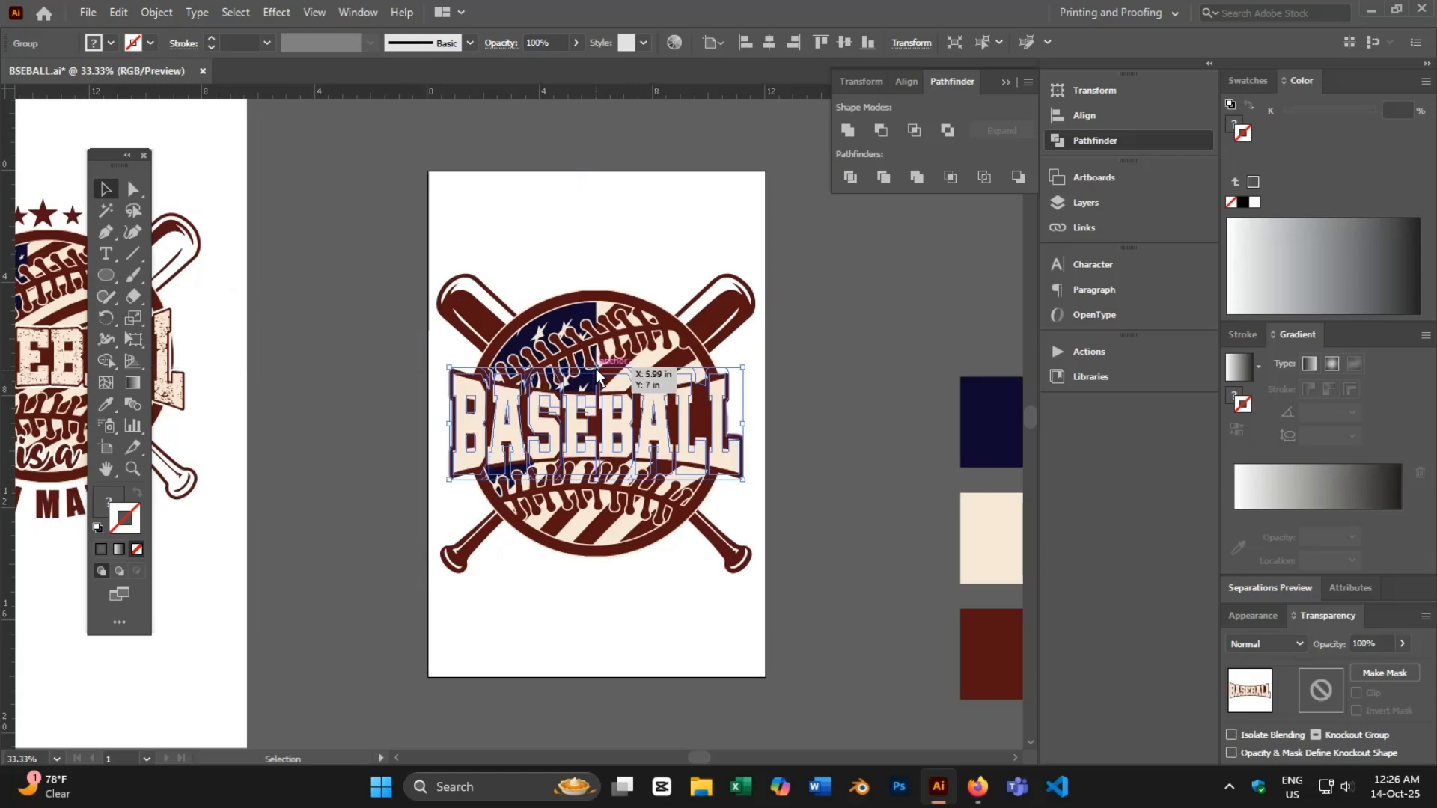
- Expand the appearance of the warped BASEBALL group and deselect it
{"action": "left_click", "coordinate": [147, 20]}
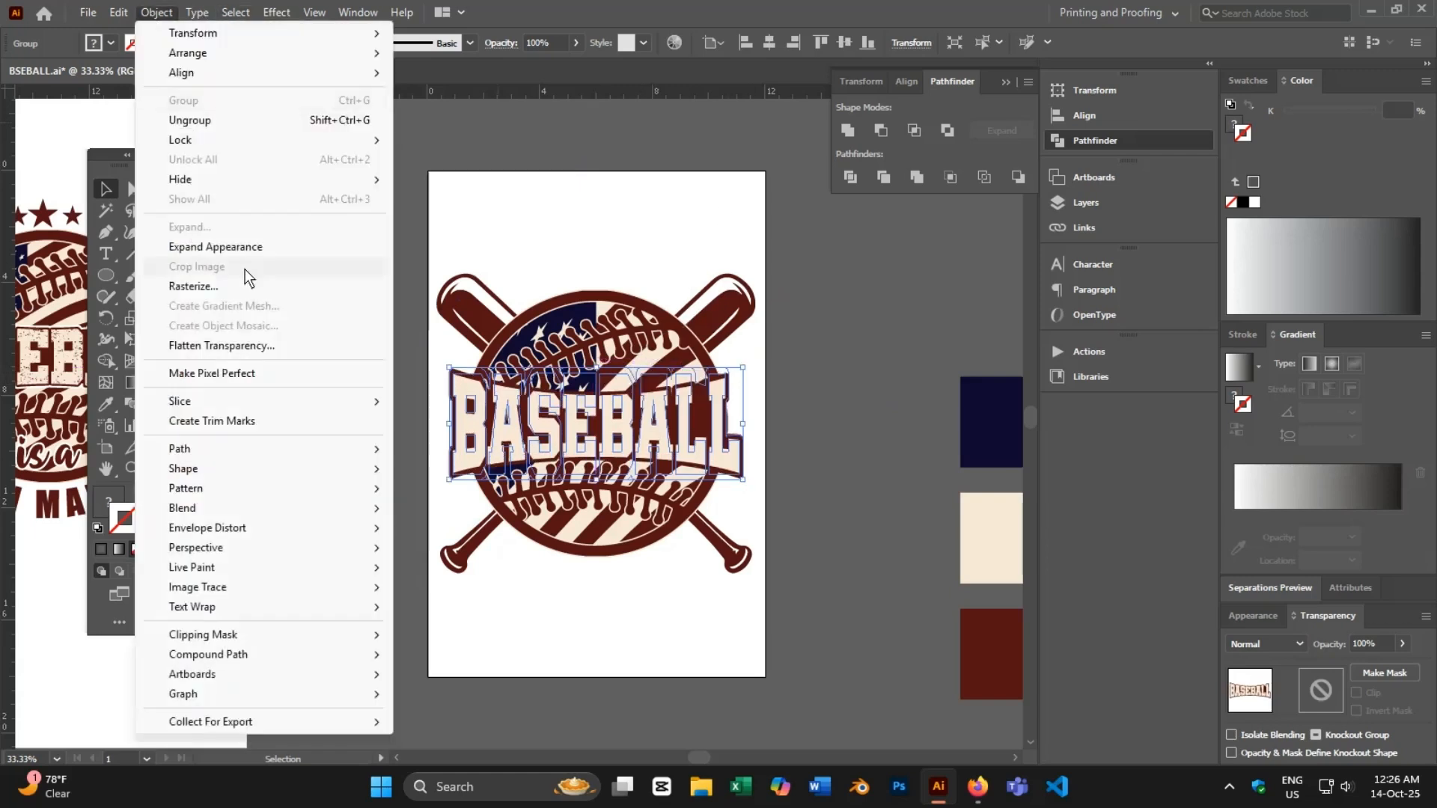
{"action": "left_click", "coordinate": [217, 242]}
{"action": "left_click", "coordinate": [839, 442]}
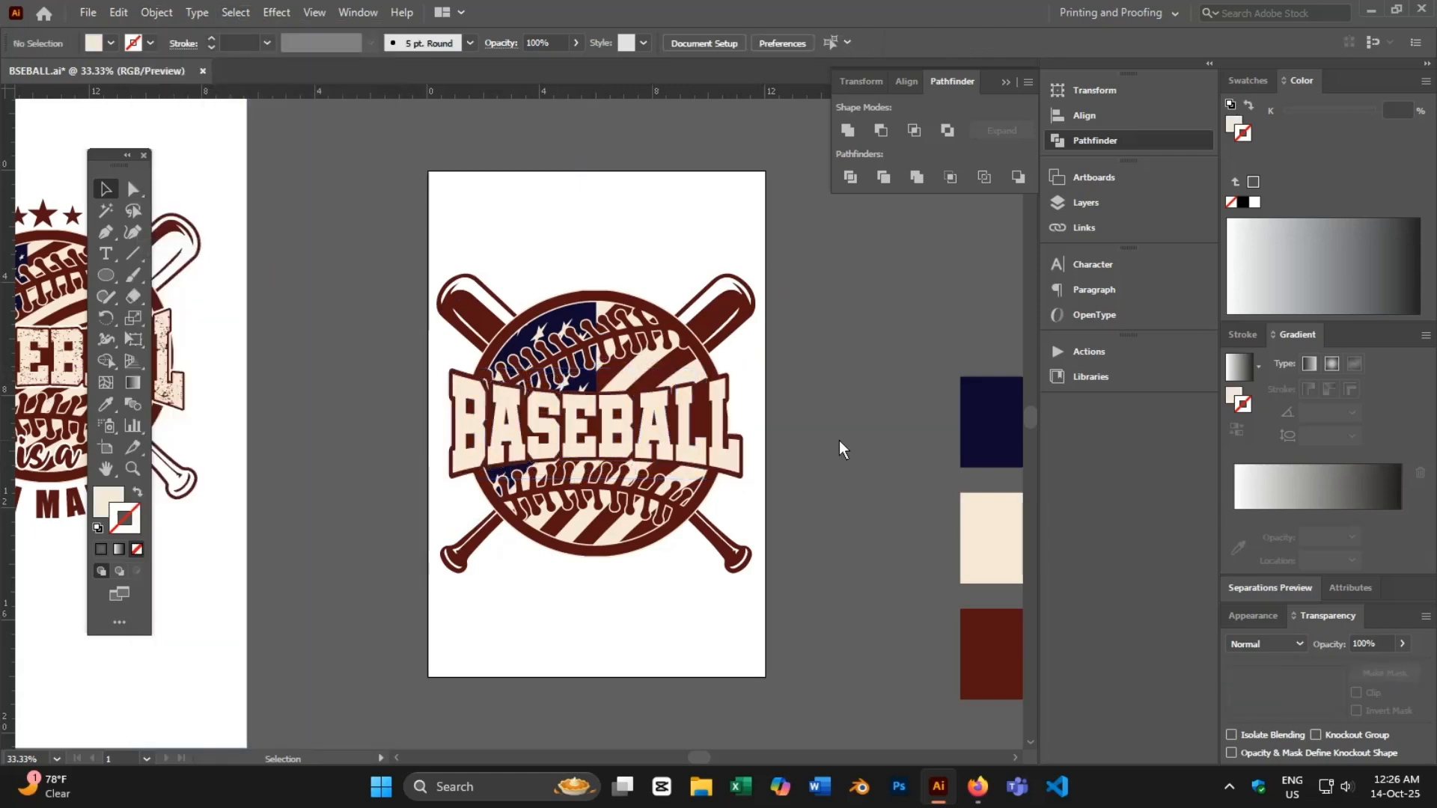
- Offset the BASEBALL group's paths by 0.1389 in with round joins and unite the result into one solid shape
{"action": "left_click", "coordinate": [471, 412]}
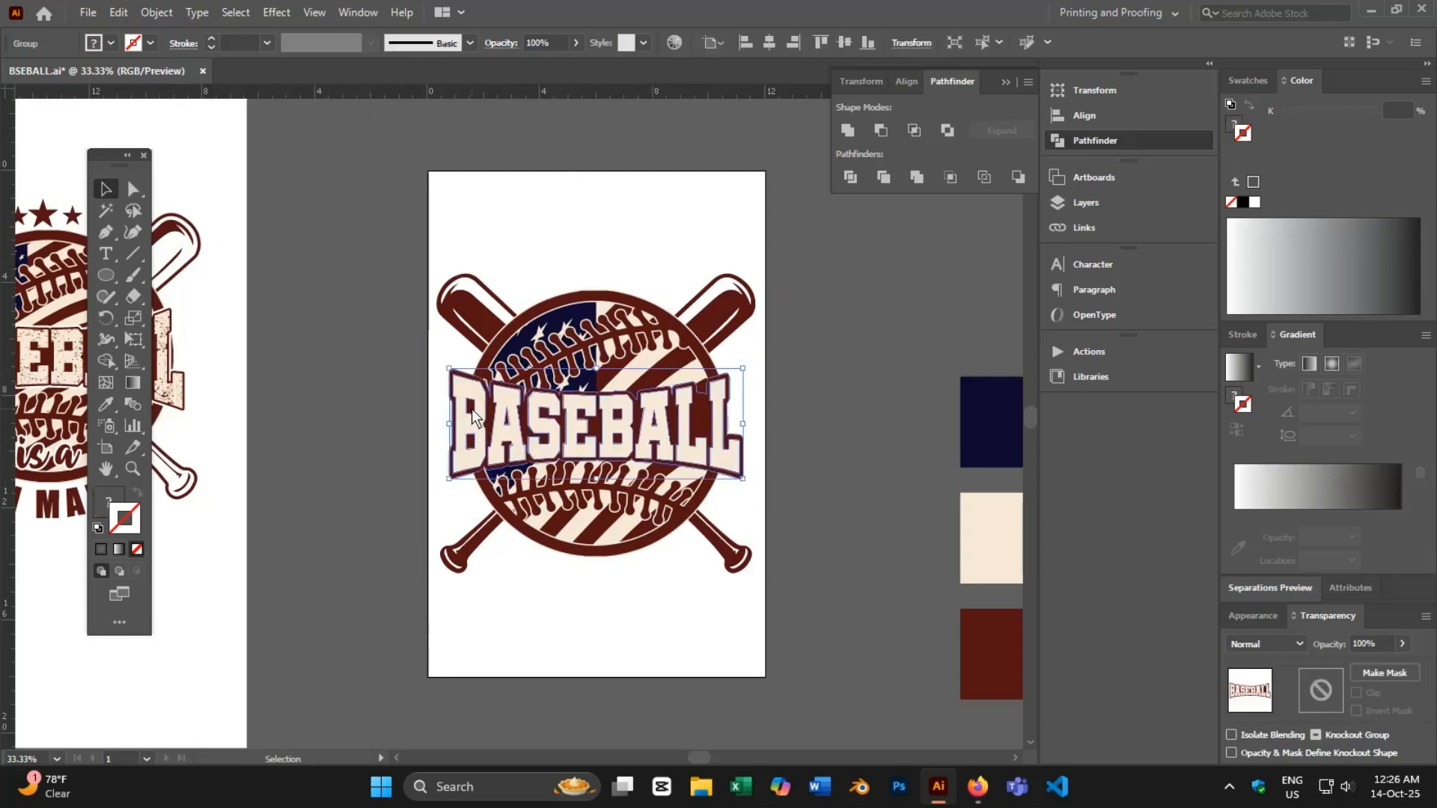
{"action": "scroll", "coordinate": [461, 398], "scroll_direction": "up", "scroll_amount": 1}
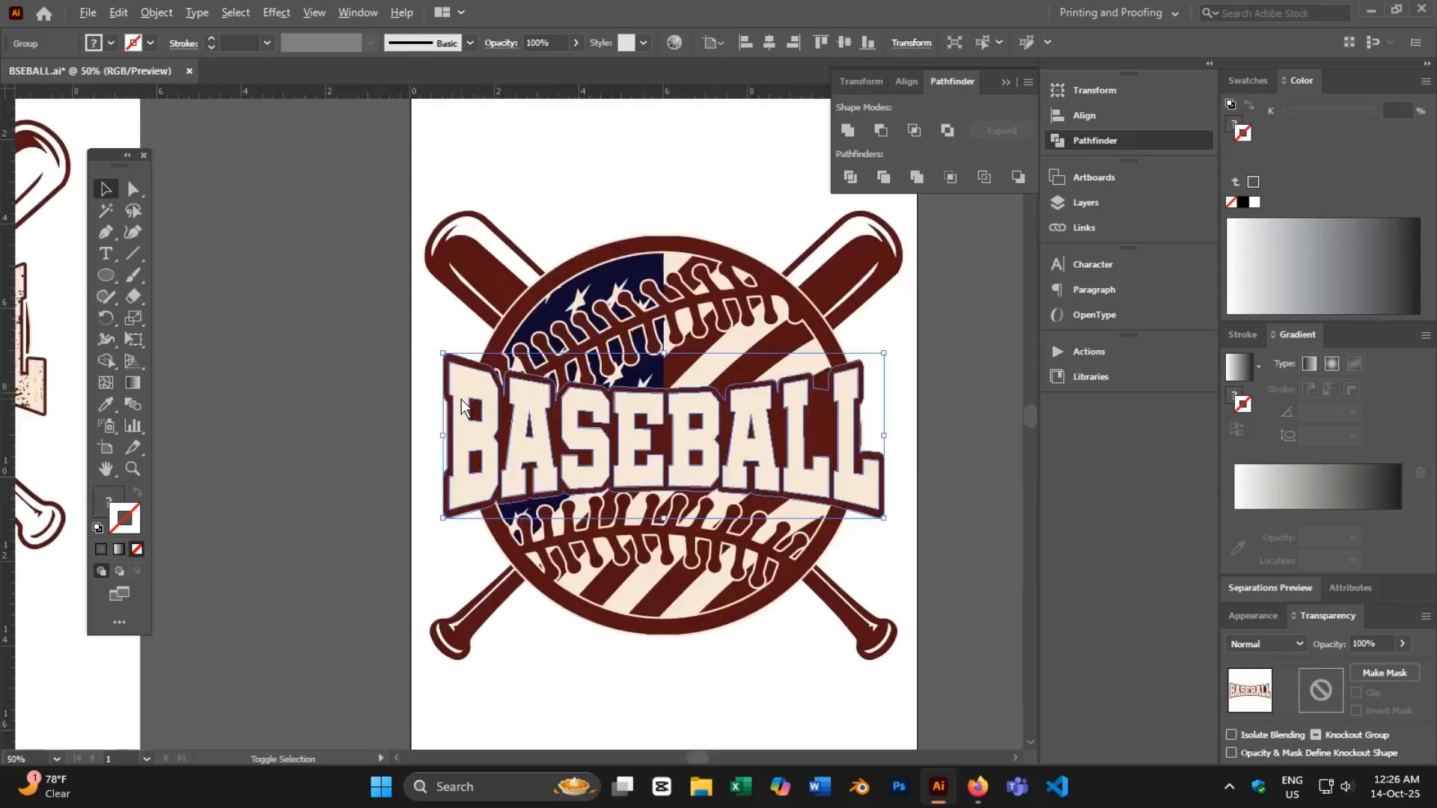
{"action": "left_click", "coordinate": [149, 15]}
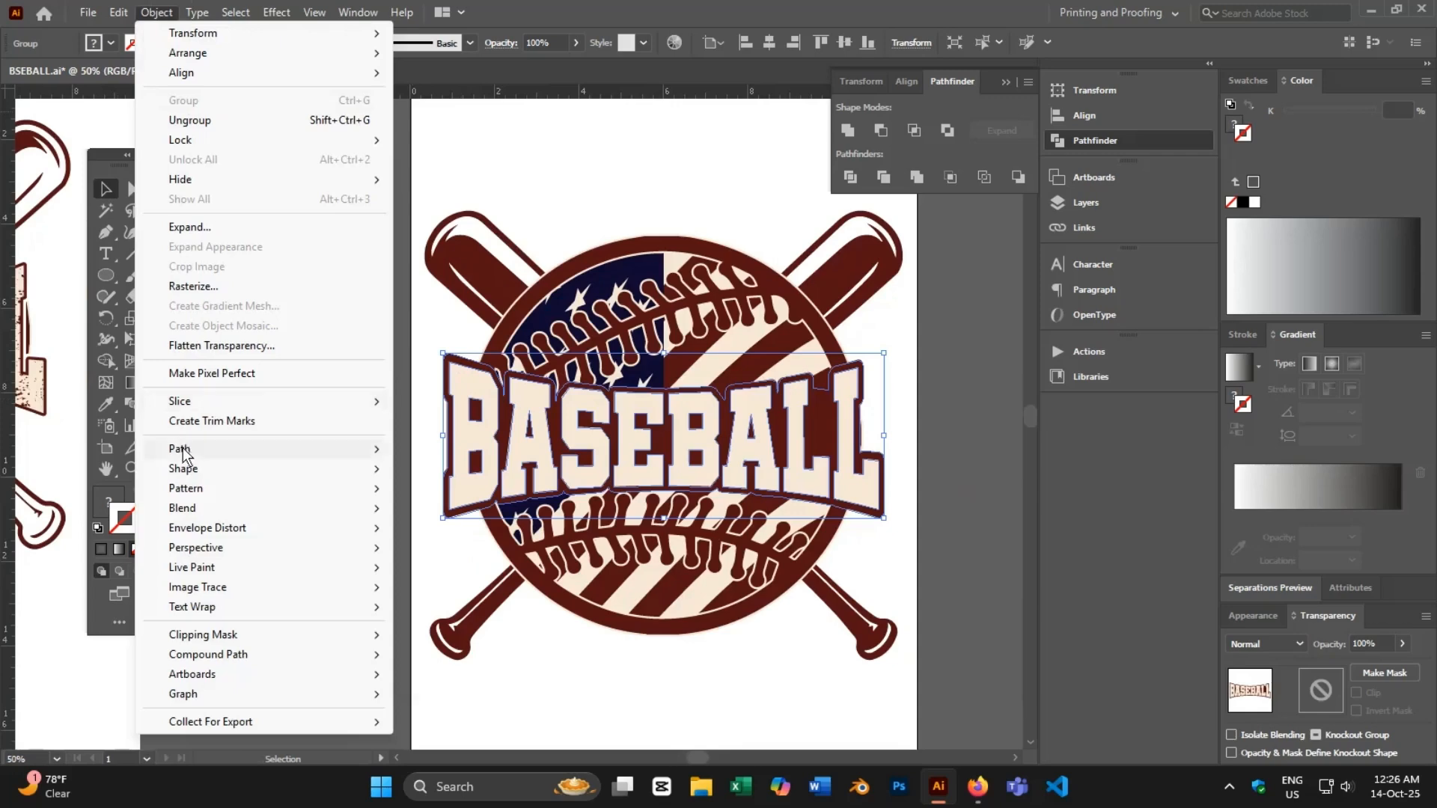
{"action": "mouse_move", "coordinate": [337, 452]}
{"action": "left_click", "coordinate": [457, 517]}
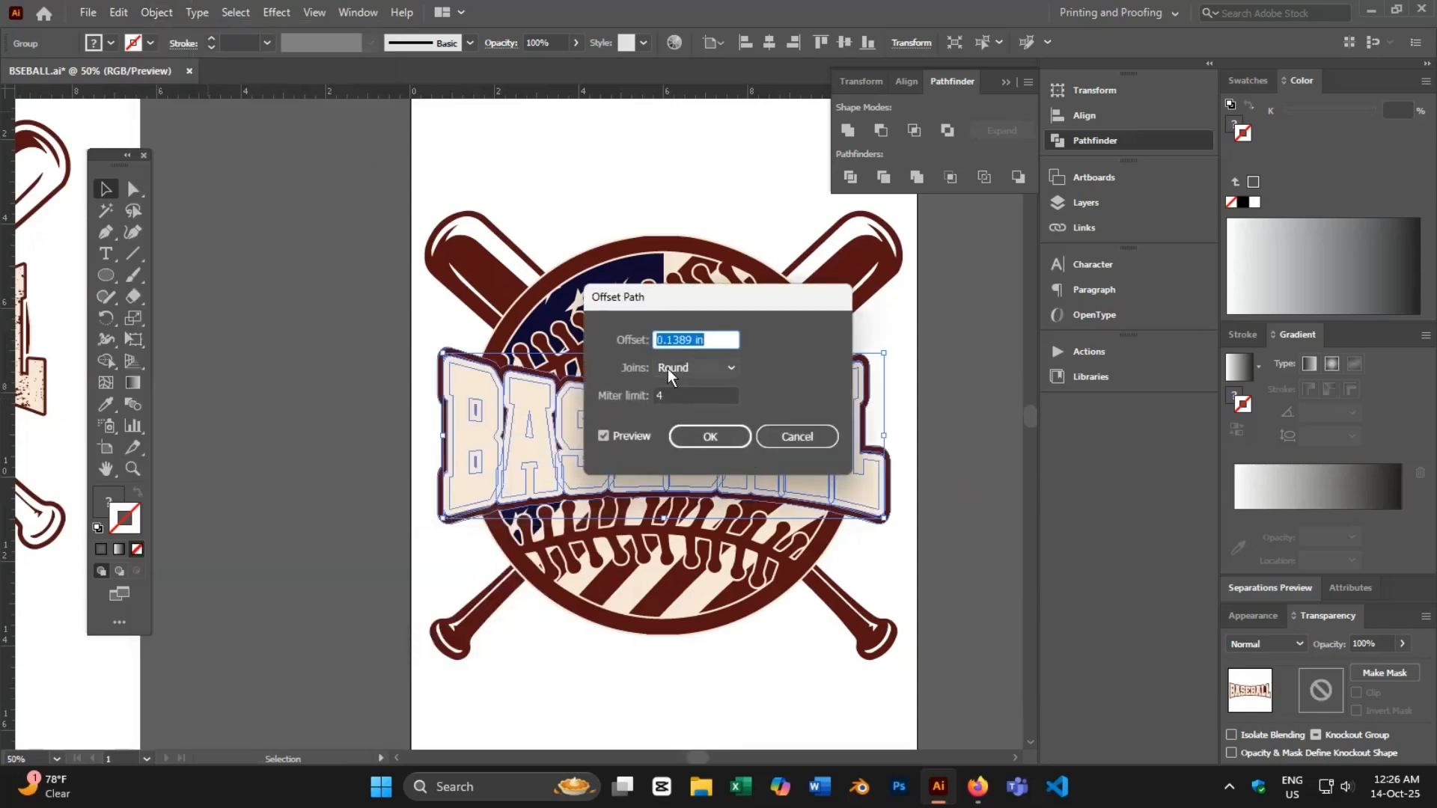
{"action": "left_click", "coordinate": [713, 438]}
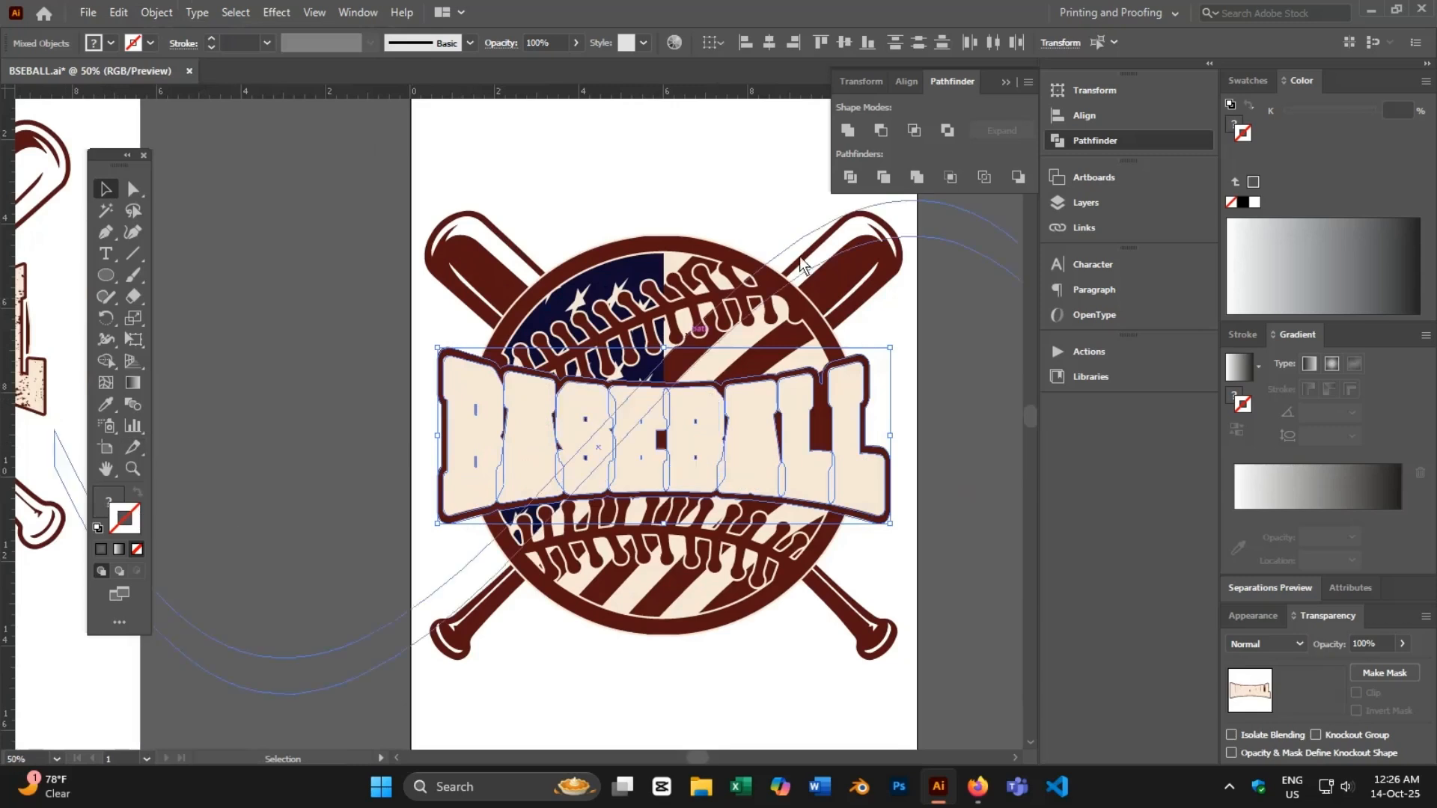
{"action": "left_click", "coordinate": [846, 133]}
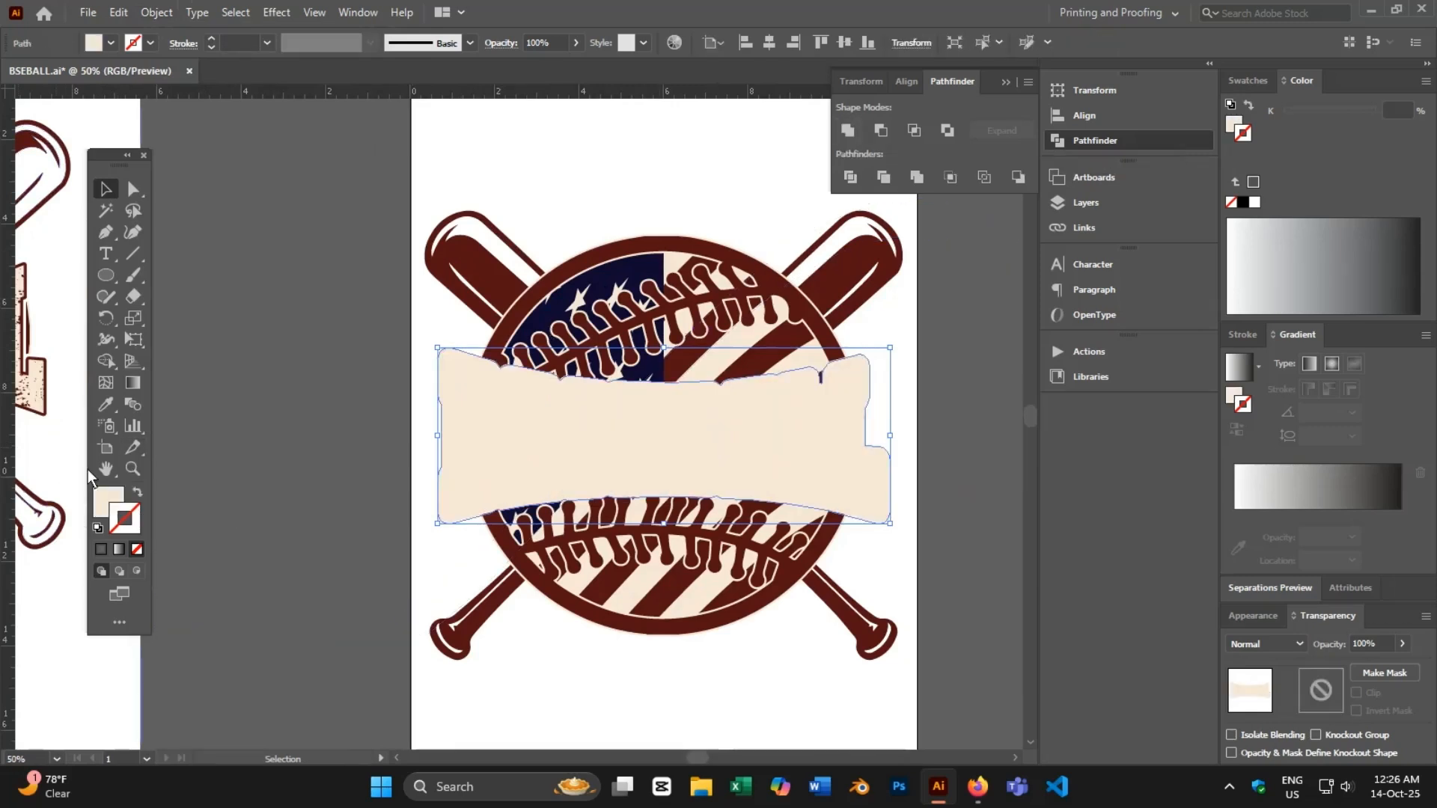
- Fill the united BASEBALL offset shape with black (000000) and cut it to the clipboard
{"action": "double_click", "coordinate": [109, 498]}
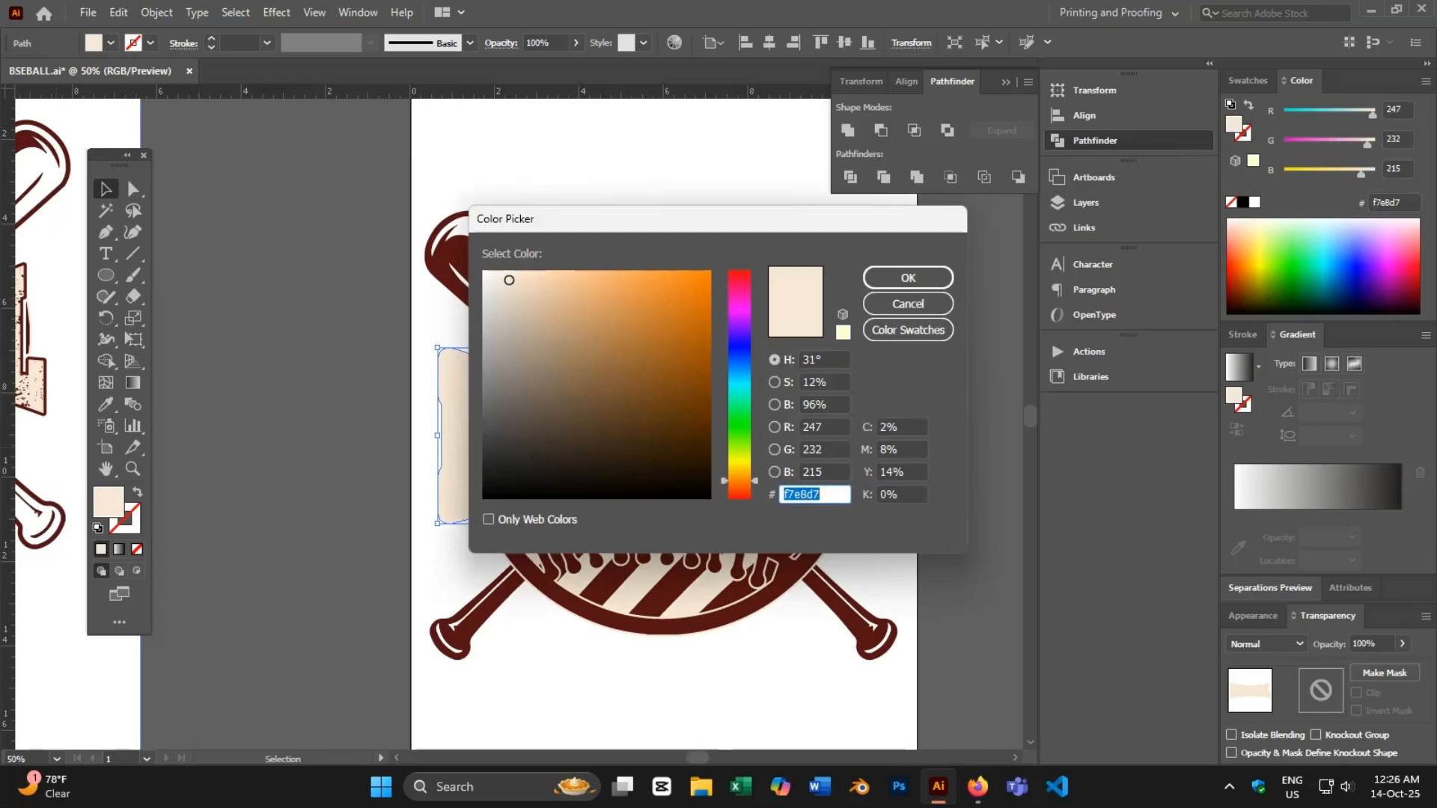
{"action": "type", "text": "000000"}
{"action": "left_click", "coordinate": [948, 266]}
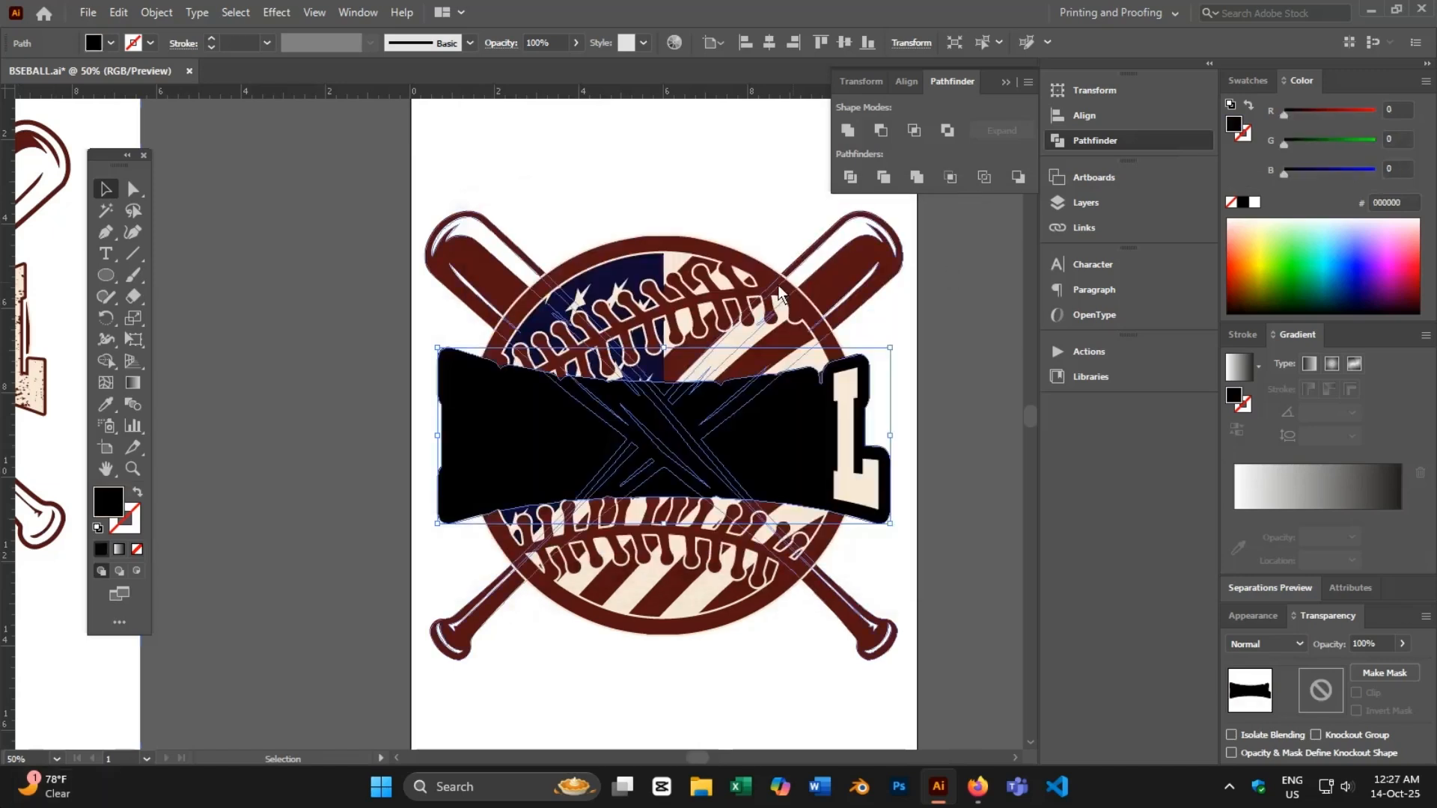
{"action": "key", "text": "a"}
{"action": "key", "text": "ctrl+x"}
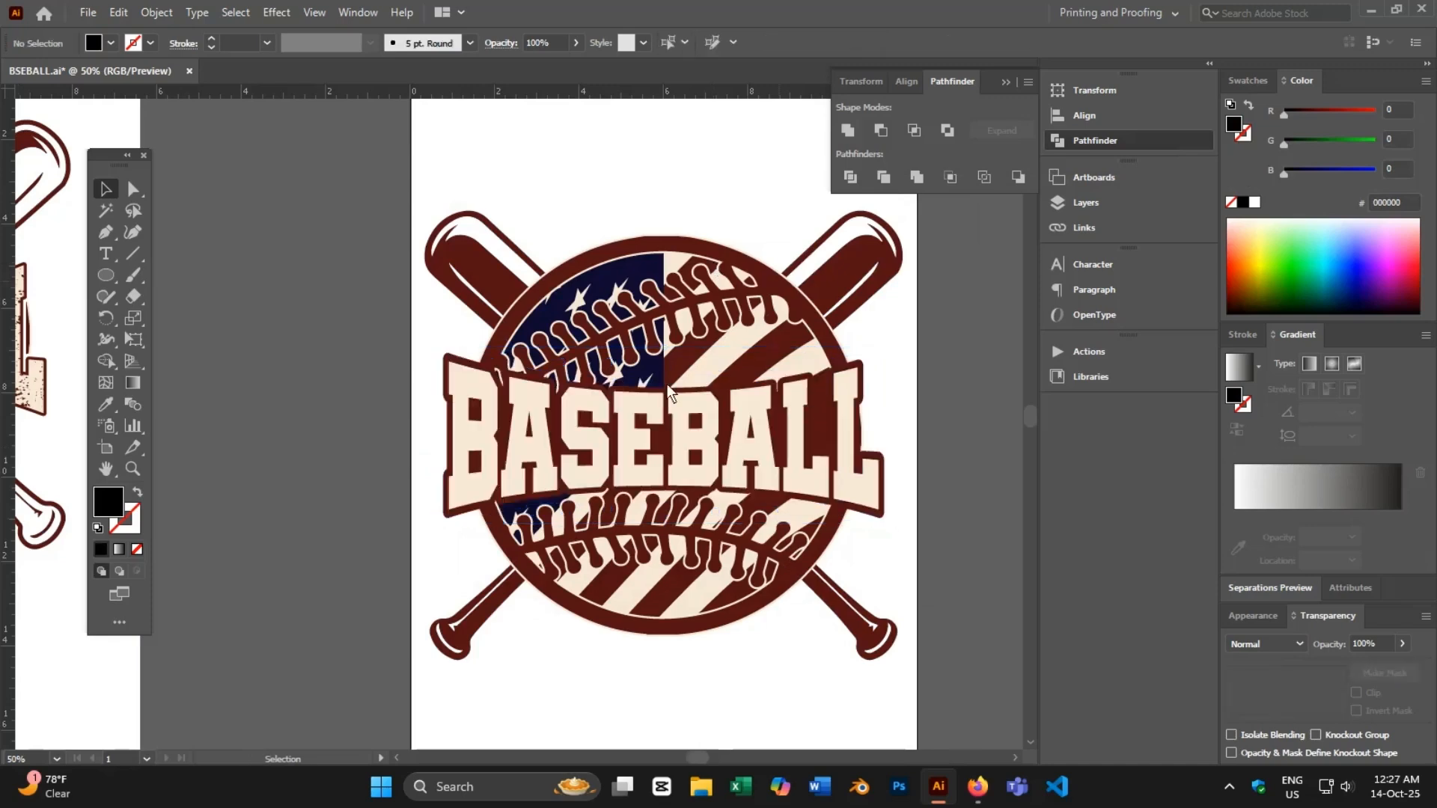
- Group the flag-patterned baseball together with the crossed bats
{"action": "left_click", "coordinate": [615, 276]}
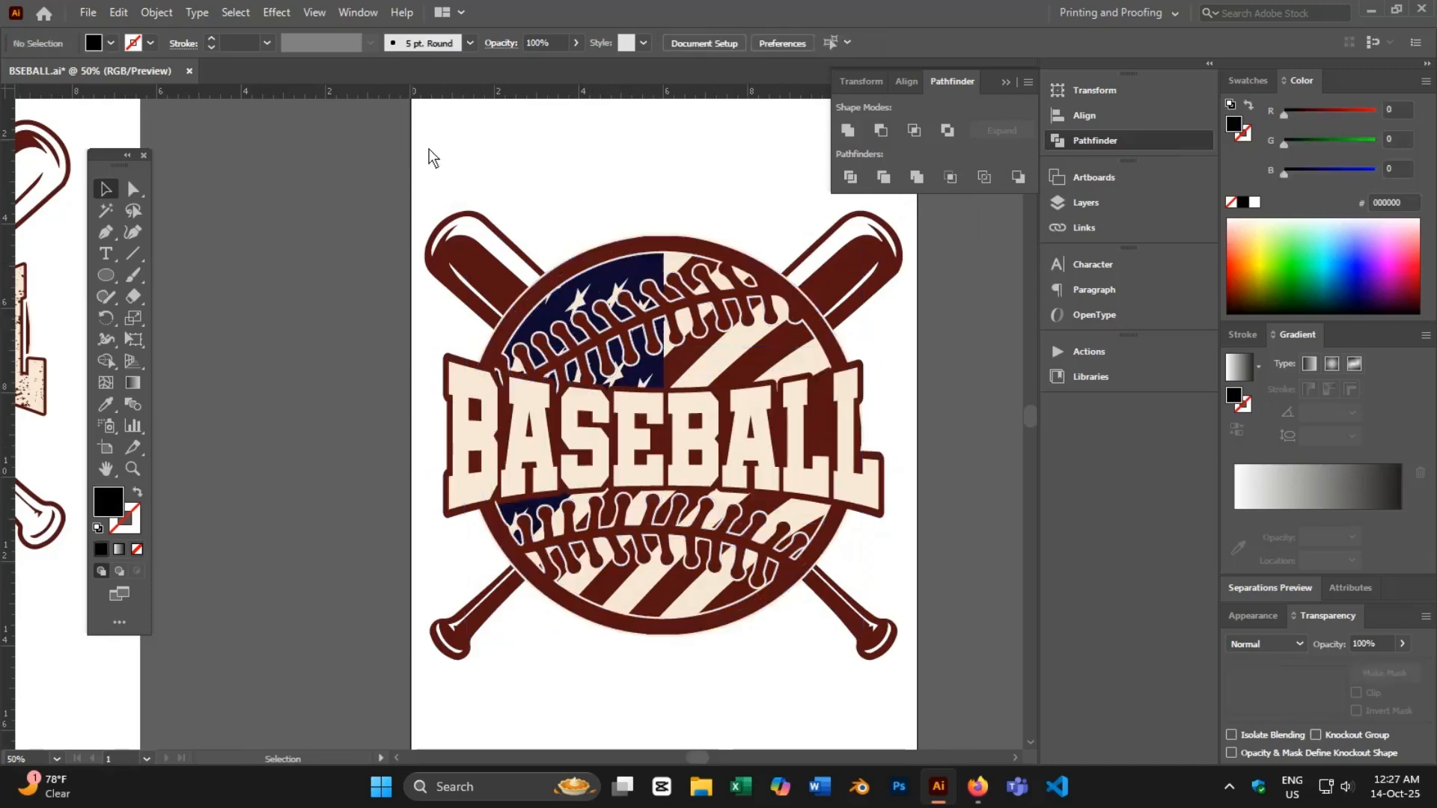
{"action": "left_click", "coordinate": [892, 286], "text": "shift"}
{"action": "right_click", "coordinate": [654, 140]}
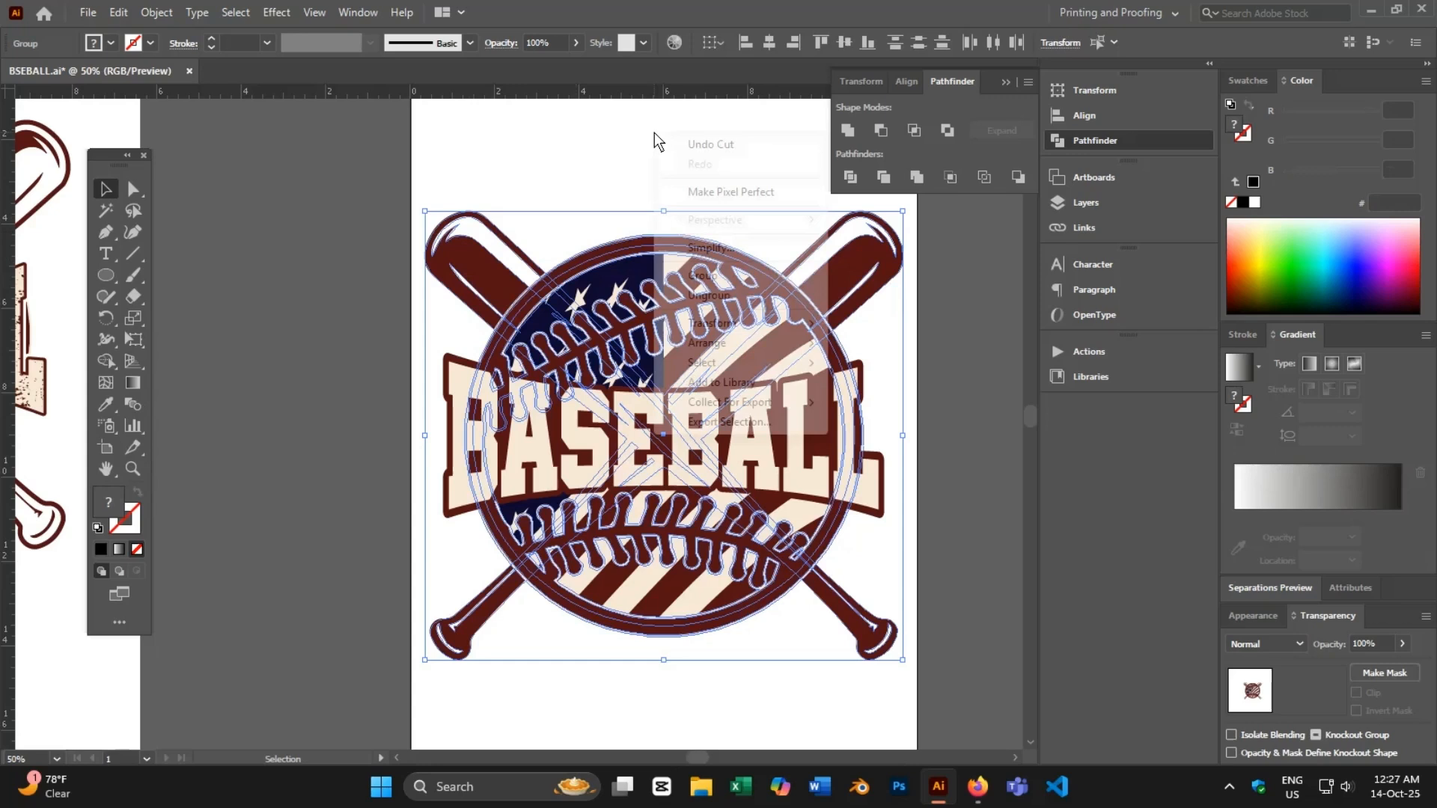
{"action": "left_click", "coordinate": [709, 276]}
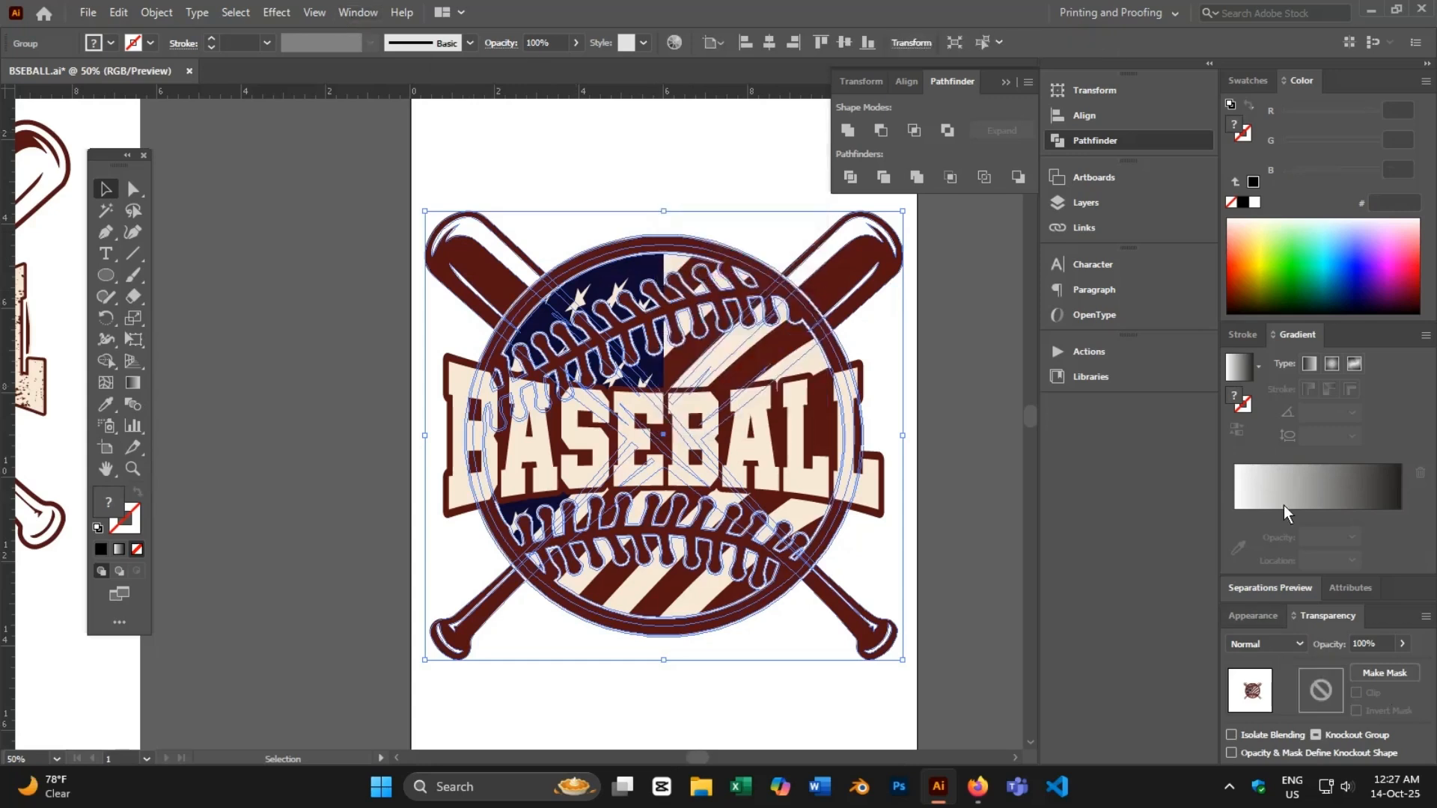
- Give the ball-and-bats group an opacity mask with Clip off and paste the black BASEBALL shape in place inside it
{"action": "left_click", "coordinate": [1359, 672]}
{"action": "left_click", "coordinate": [1357, 693]}
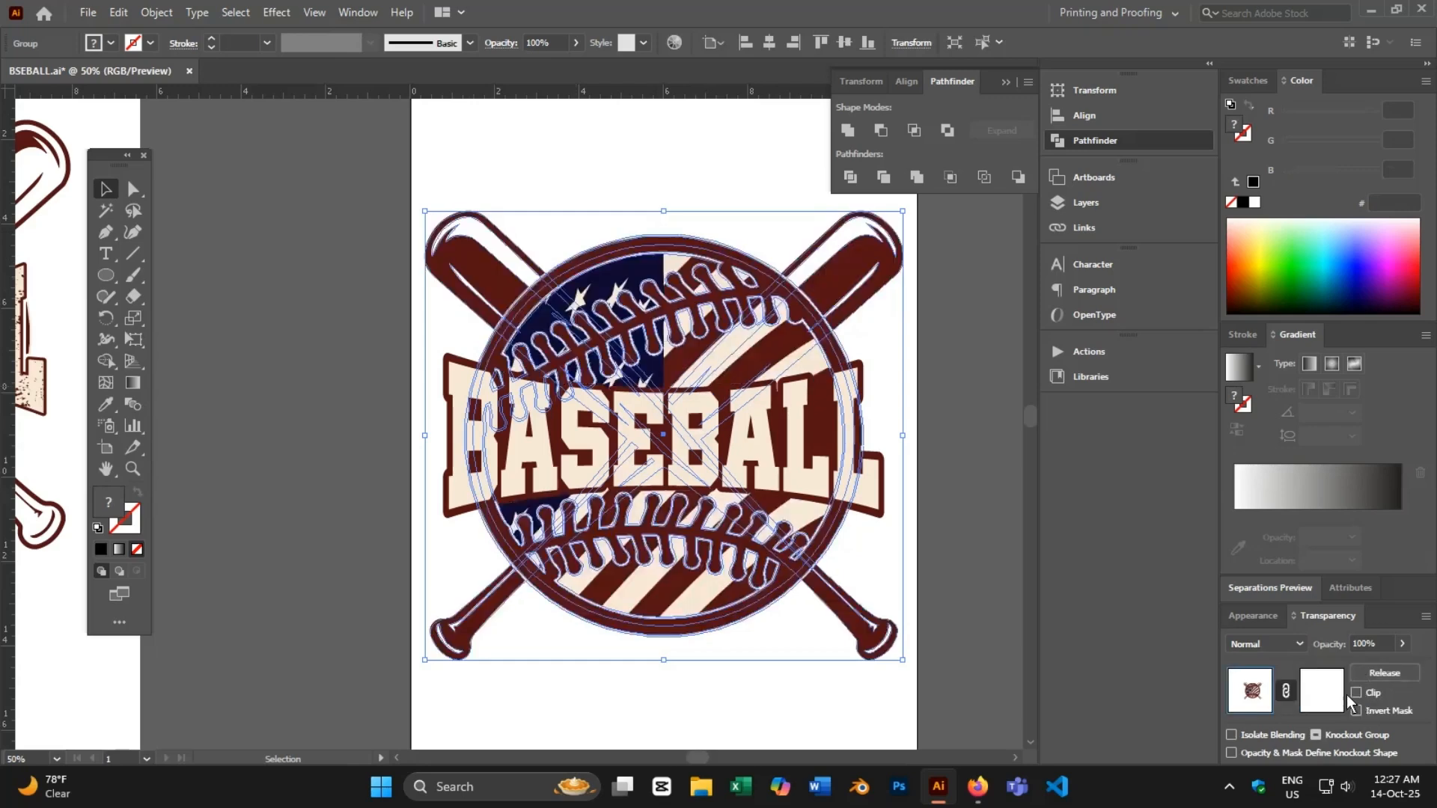
{"action": "left_click", "coordinate": [1334, 696]}
{"action": "key", "text": "ctrl+f"}
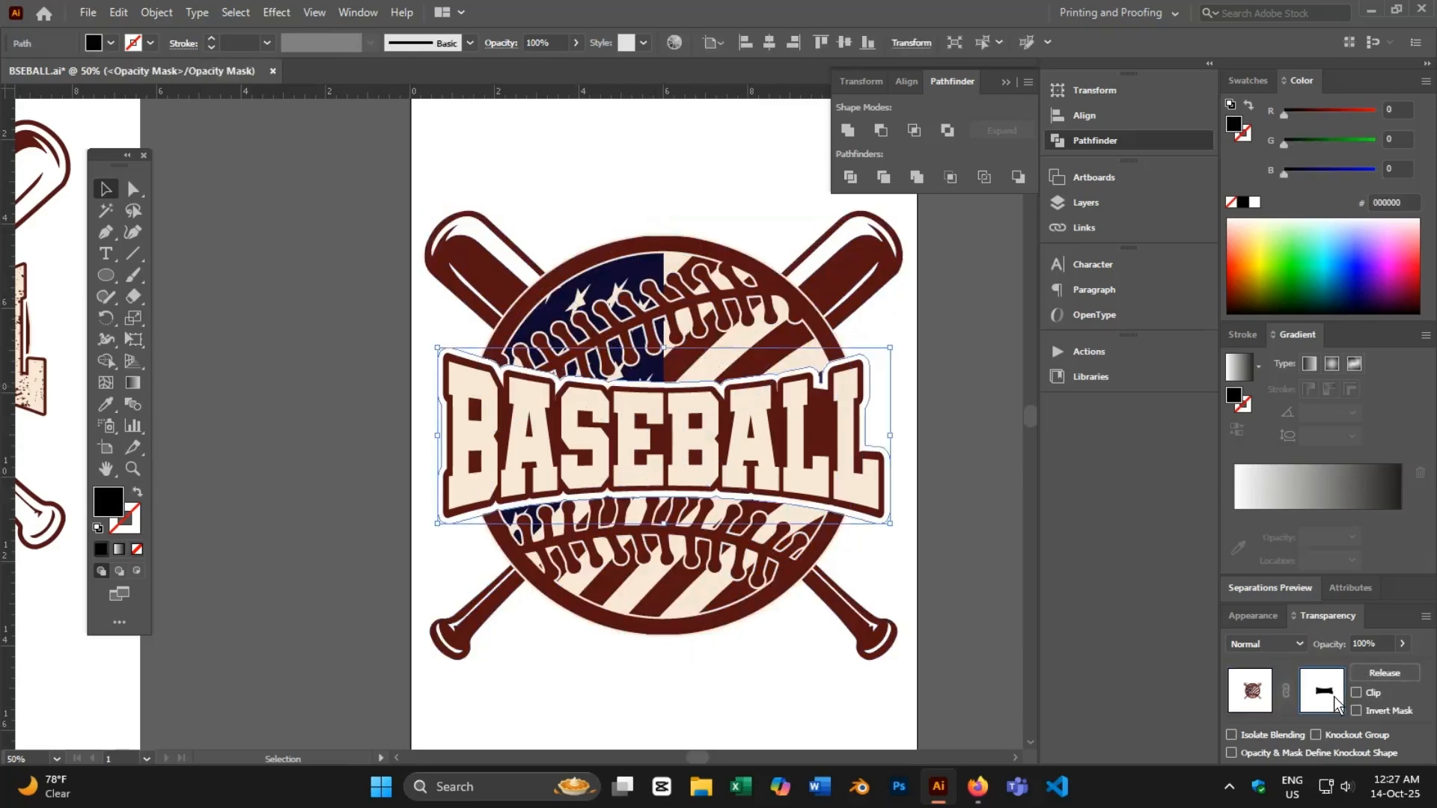
{"action": "left_click", "coordinate": [1251, 699]}
{"action": "scroll", "coordinate": [1035, 558], "scroll_direction": "down", "scroll_amount": 4}
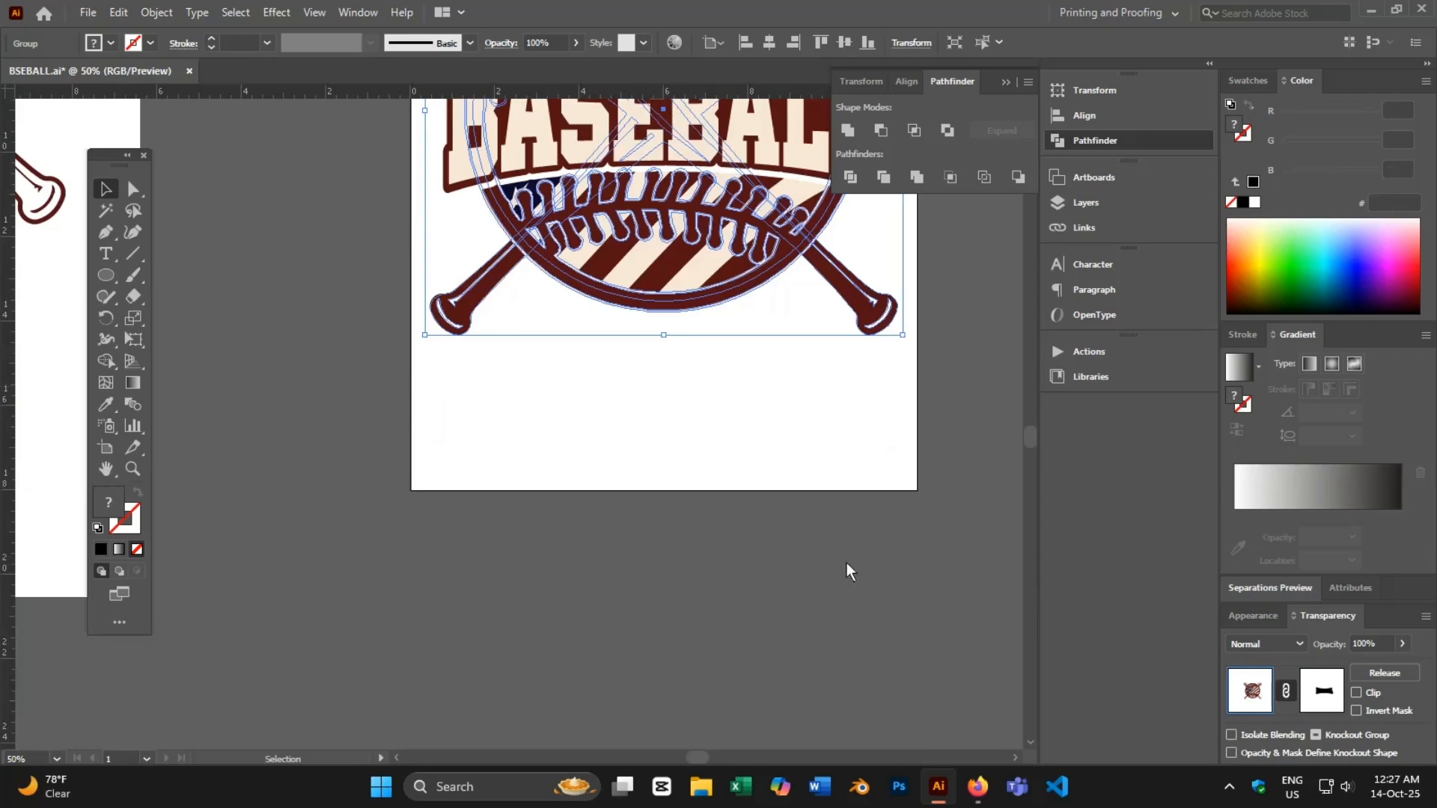
{"action": "left_click", "coordinate": [637, 641]}
- Move the "is a" text onto the lower part of the baseball and bring it to the front
{"action": "scroll", "coordinate": [638, 641], "scroll_direction": "down", "scroll_amount": 3}
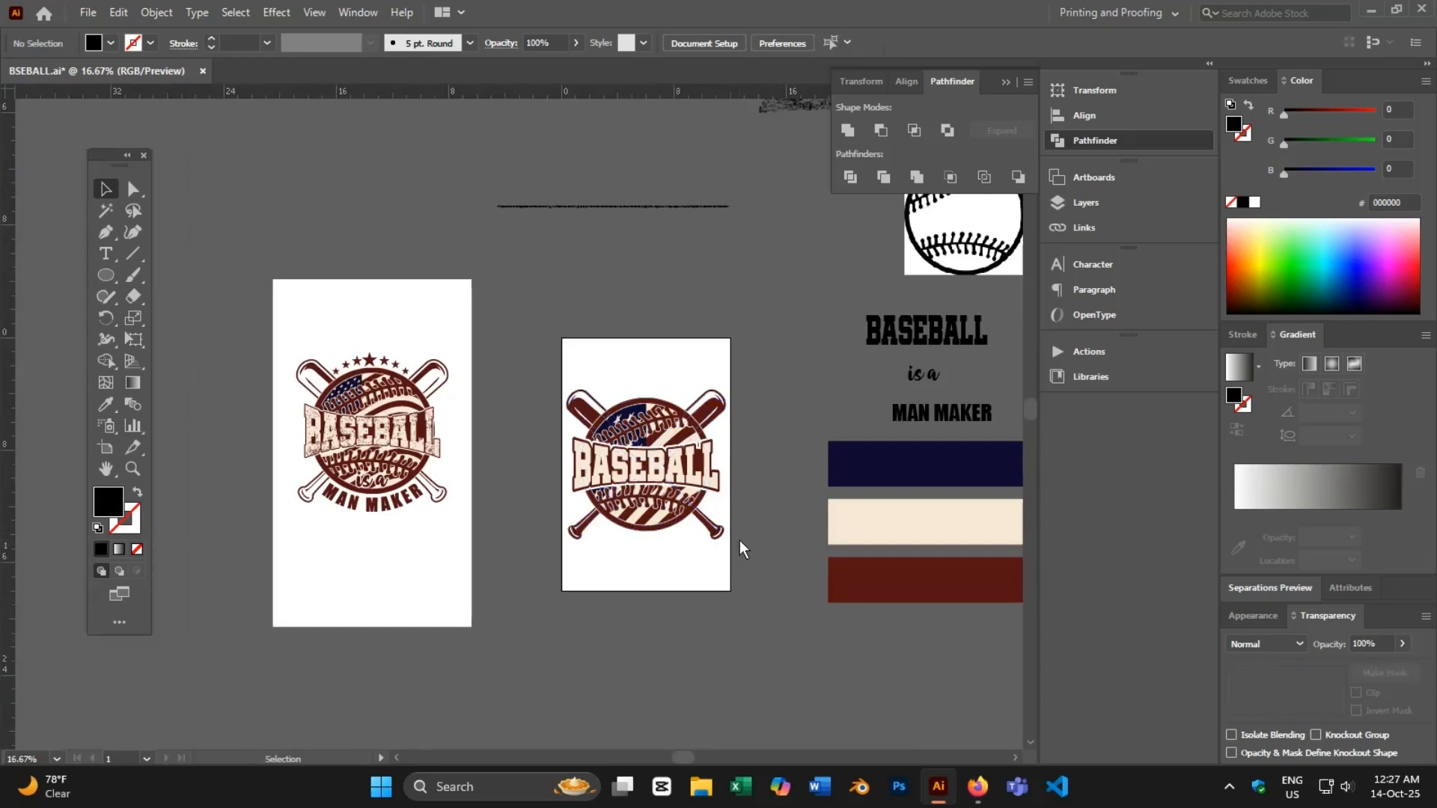
{"action": "left_click_drag", "start_coordinate": [705, 602], "coordinate": [663, 579]}
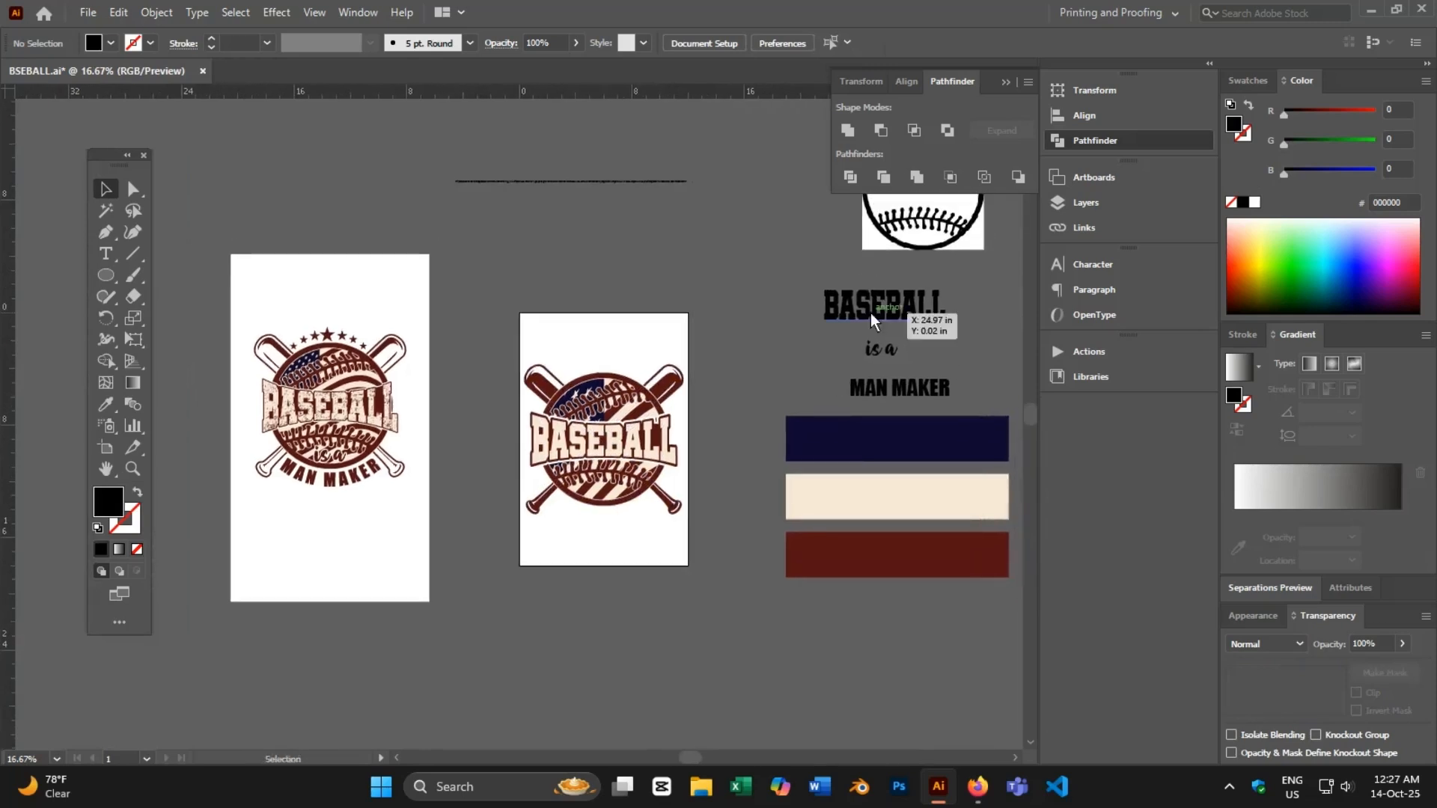
{"action": "left_click_drag", "start_coordinate": [874, 351], "coordinate": [592, 490]}
{"action": "scroll", "coordinate": [591, 489], "scroll_direction": "up", "scroll_amount": 3}
{"action": "right_click", "coordinate": [591, 490]}
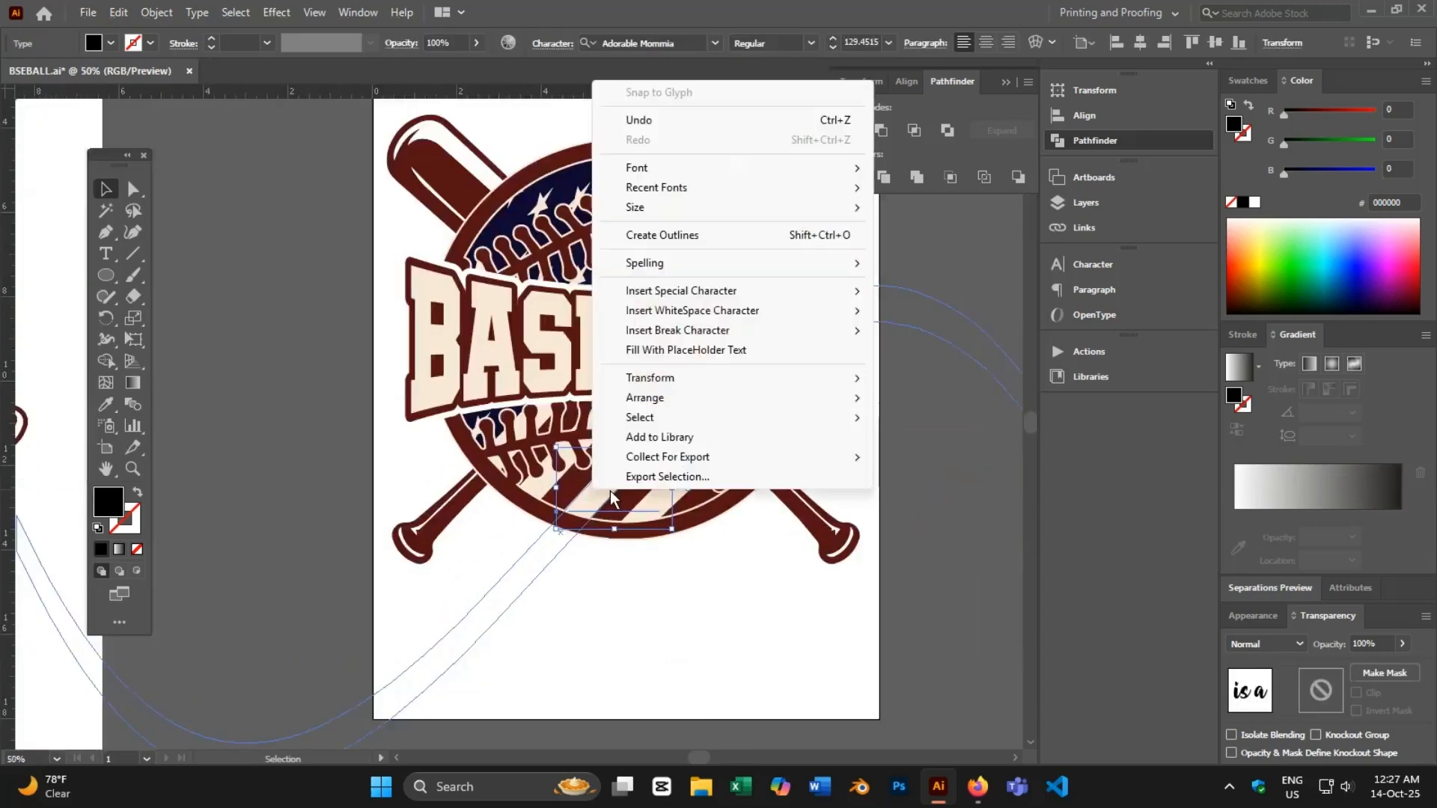
{"action": "mouse_move", "coordinate": [651, 398]}
{"action": "left_click", "coordinate": [898, 405]}
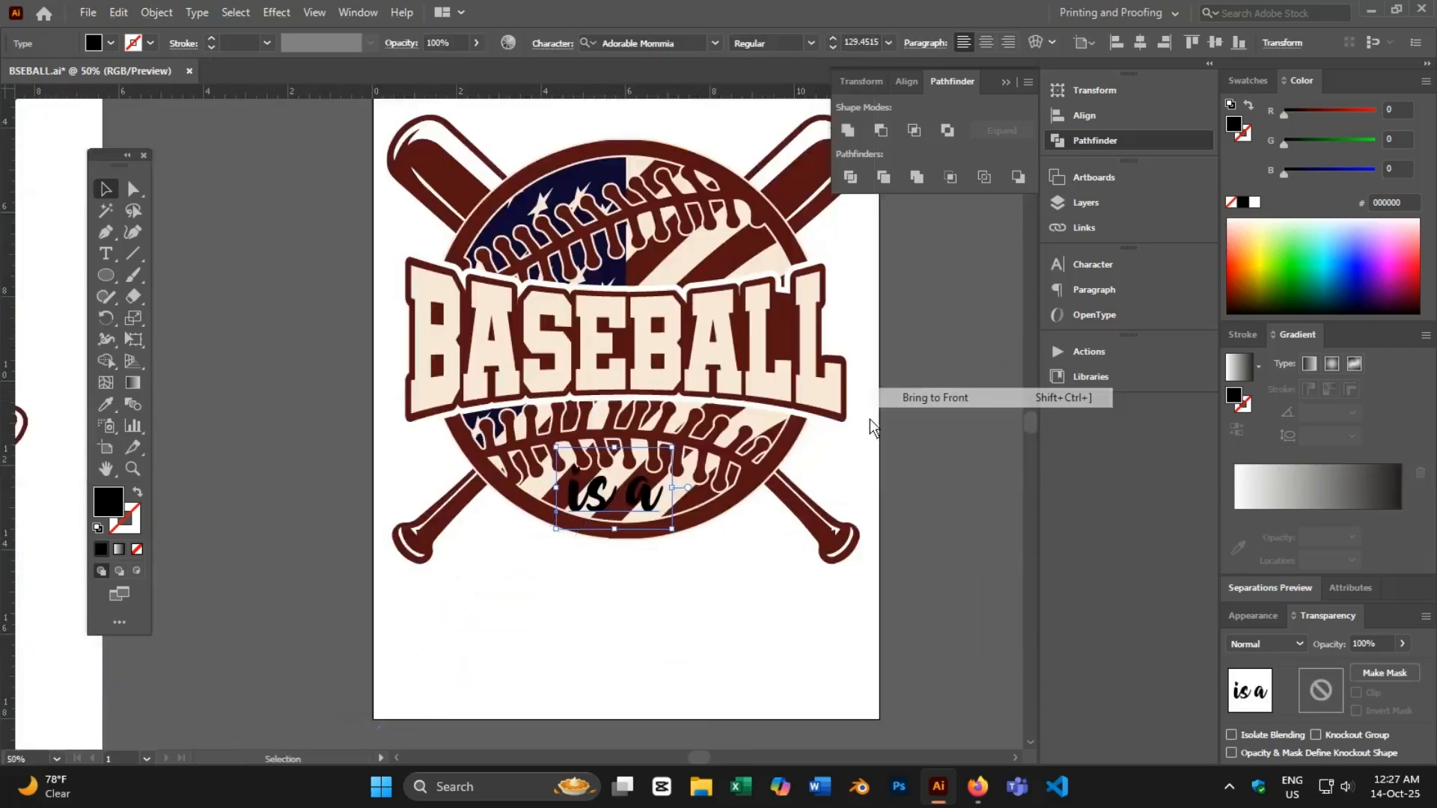
- Convert the "is a" text to outlines, center it horizontally on the artboard and scale it down slightly from its center
{"action": "right_click", "coordinate": [644, 515]}
{"action": "left_click", "coordinate": [710, 258]}
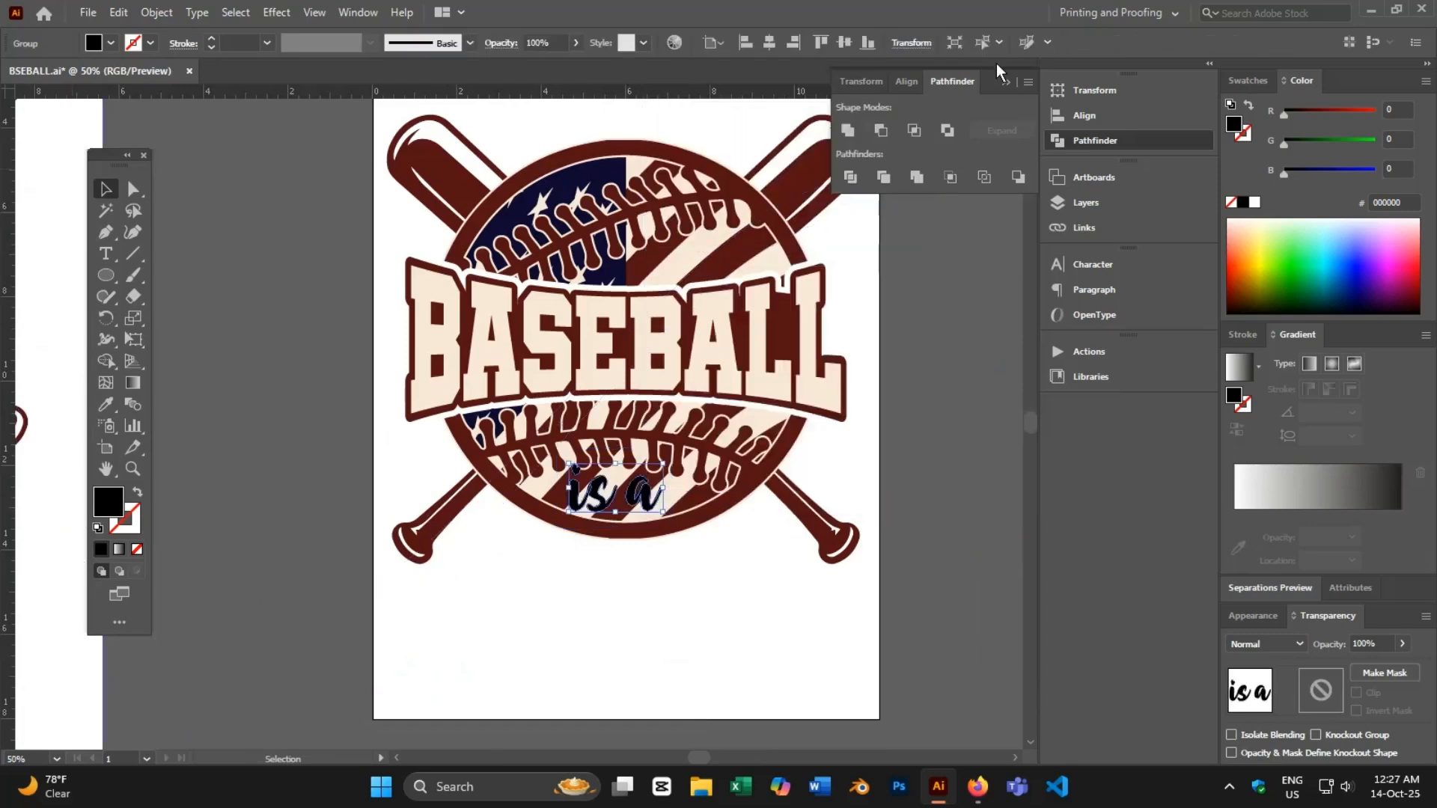
{"action": "left_click", "coordinate": [768, 40]}
{"action": "scroll", "coordinate": [582, 456], "scroll_direction": "up", "scroll_amount": 2}
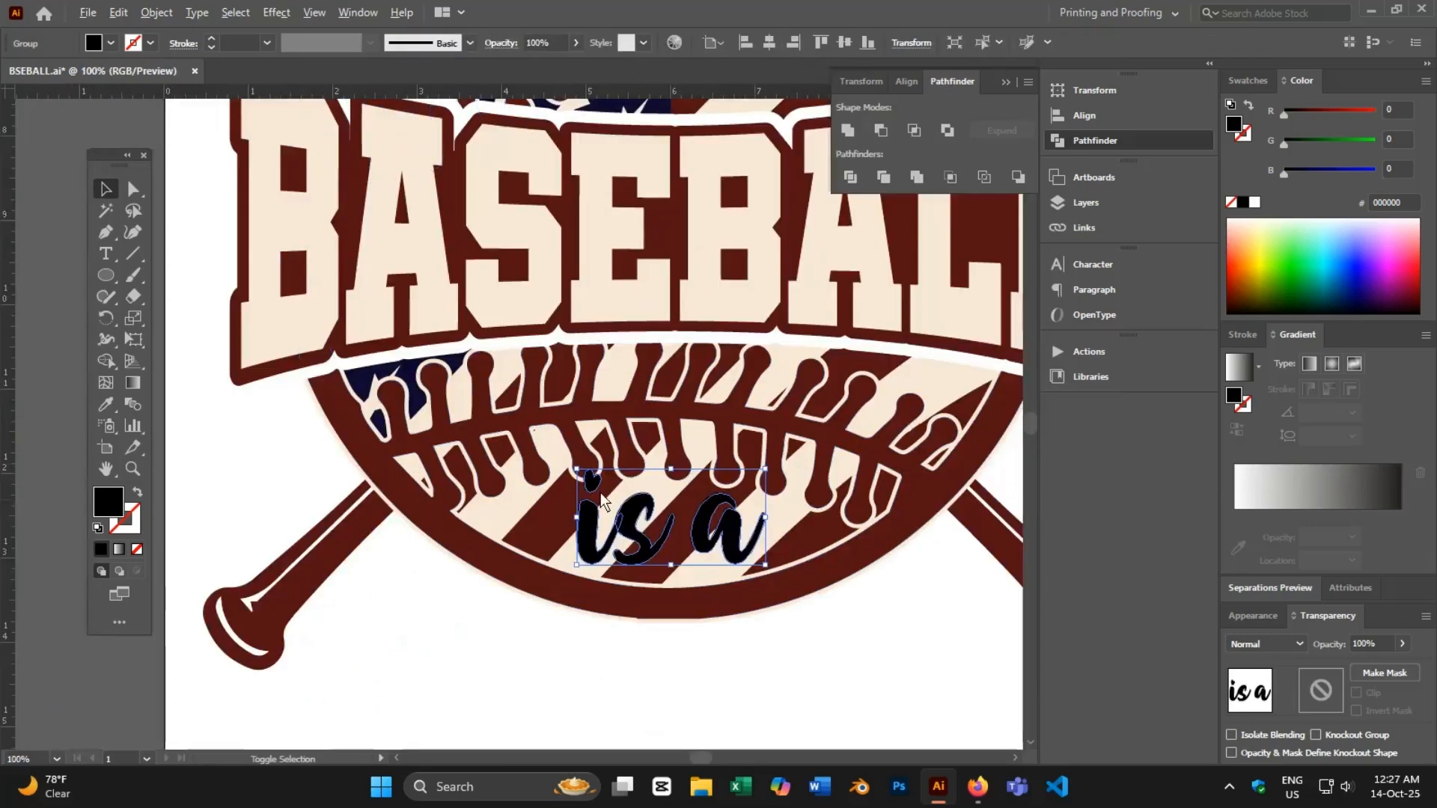
{"action": "left_click_drag", "start_coordinate": [576, 470], "coordinate": [609, 487]}
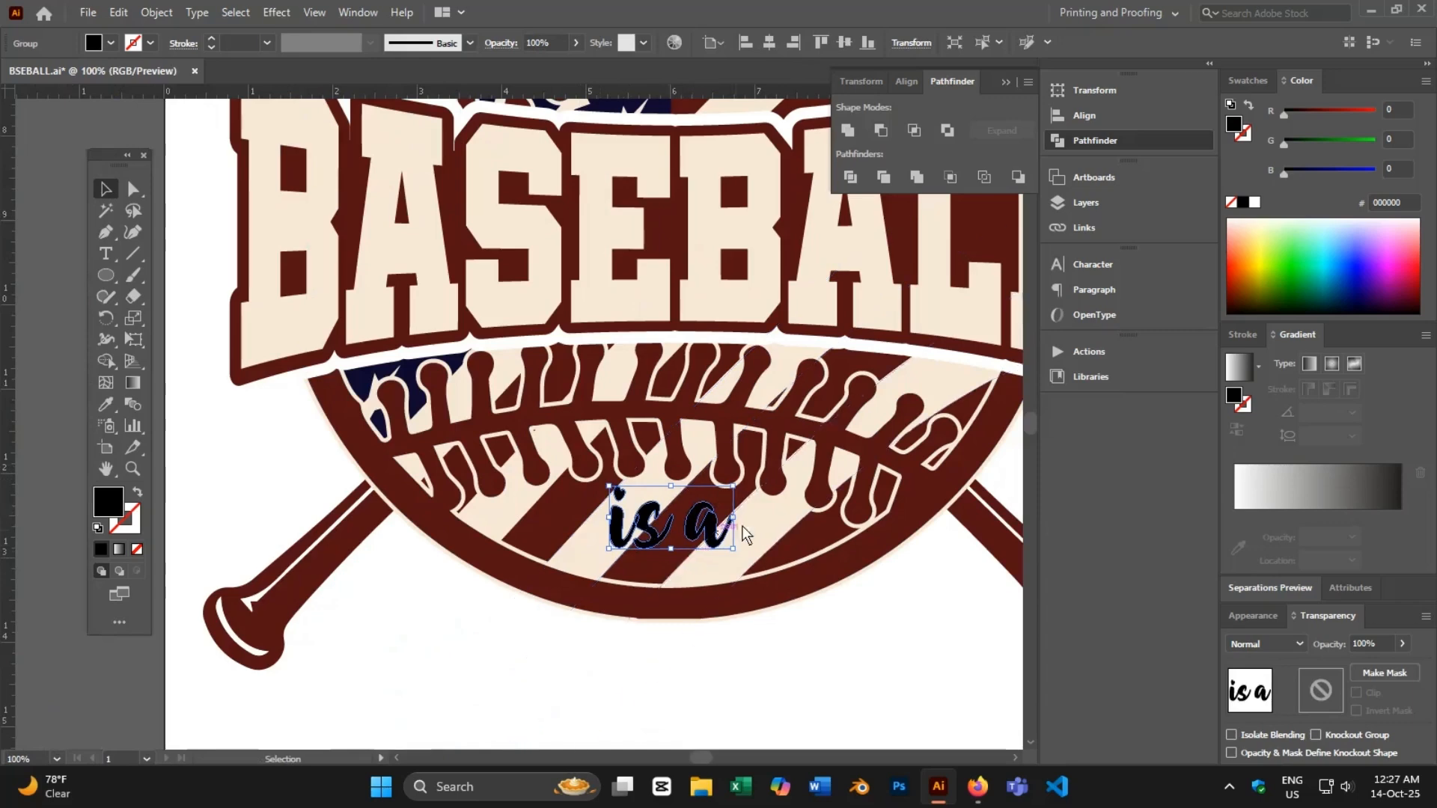
{"action": "left_click_drag", "start_coordinate": [731, 487], "coordinate": [748, 477]}
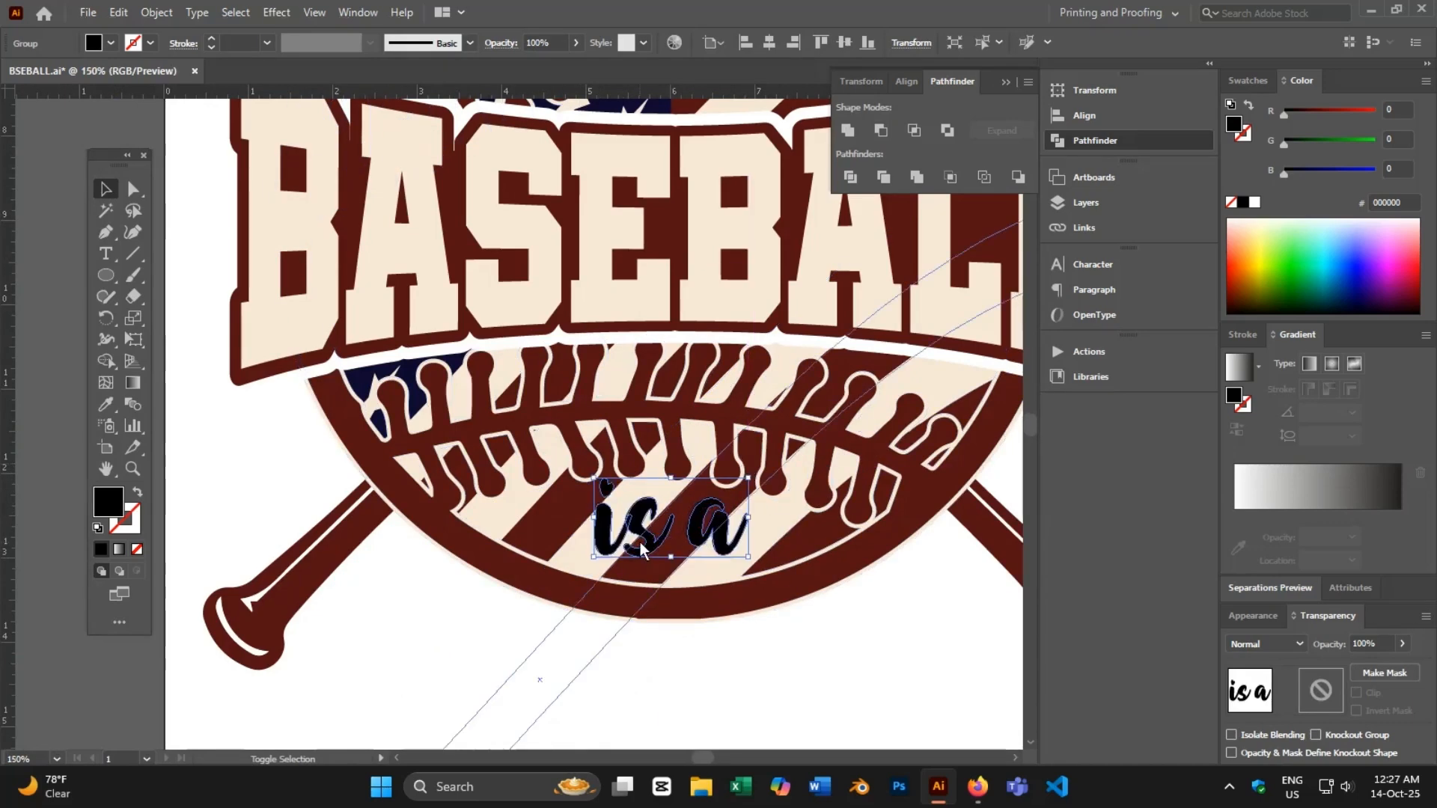
- Offset the "is a" outlines by 5 px with round joins, unite them into a solid backing and cut it to the clipboard
{"action": "scroll", "coordinate": [639, 544], "scroll_direction": "up", "scroll_amount": 2}
{"action": "left_click", "coordinate": [160, 15]}
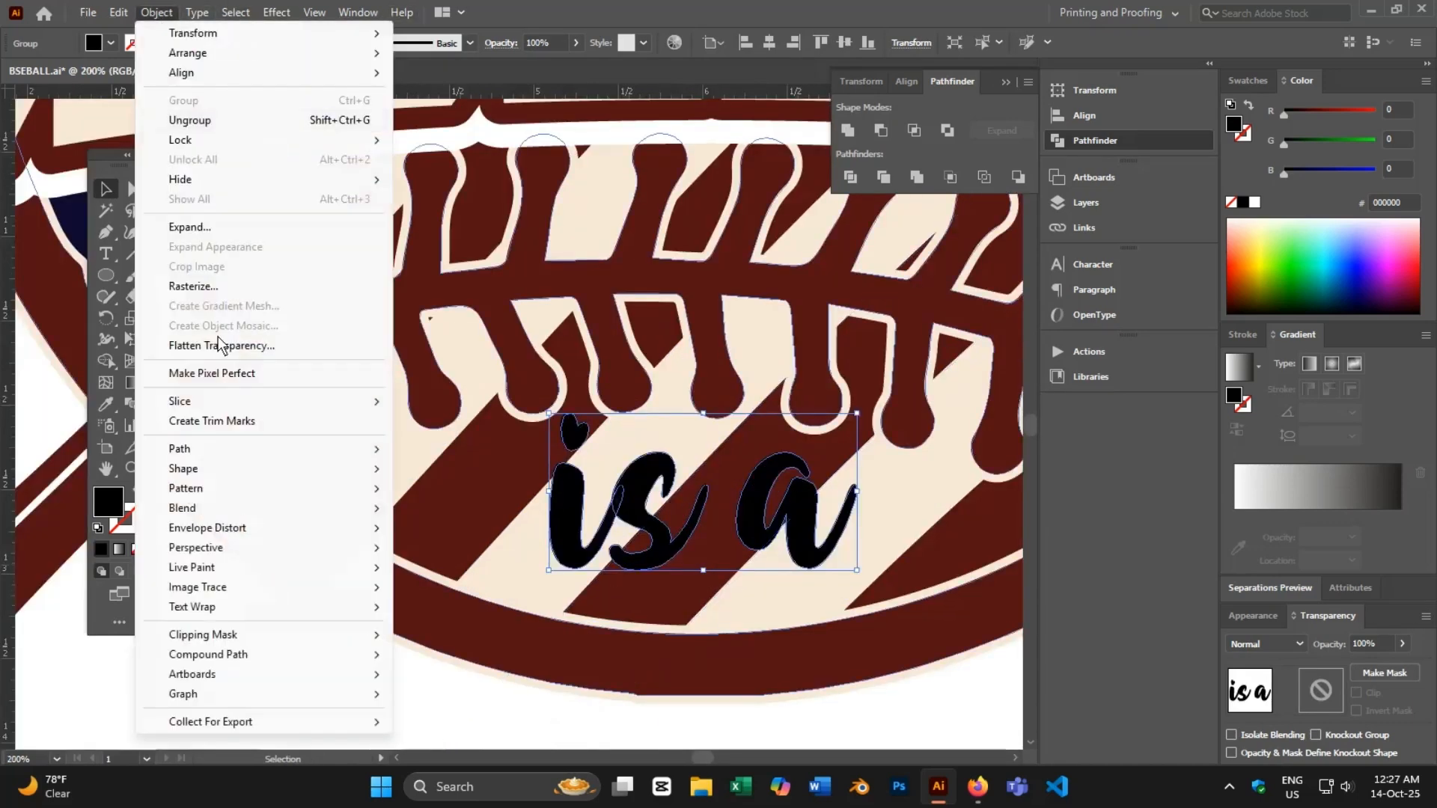
{"action": "mouse_move", "coordinate": [367, 450]}
{"action": "left_click", "coordinate": [453, 517]}
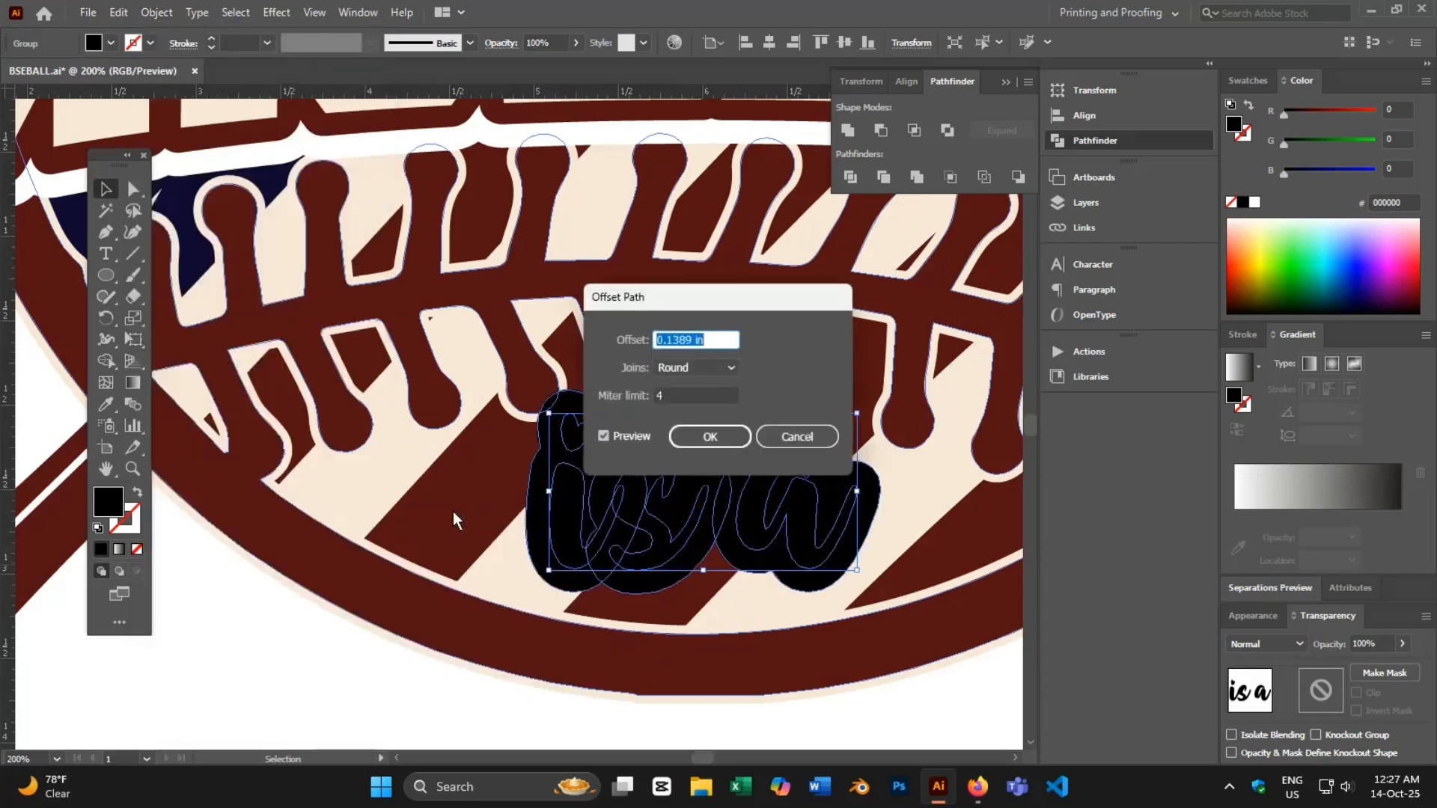
{"action": "type", "text": "5px"}
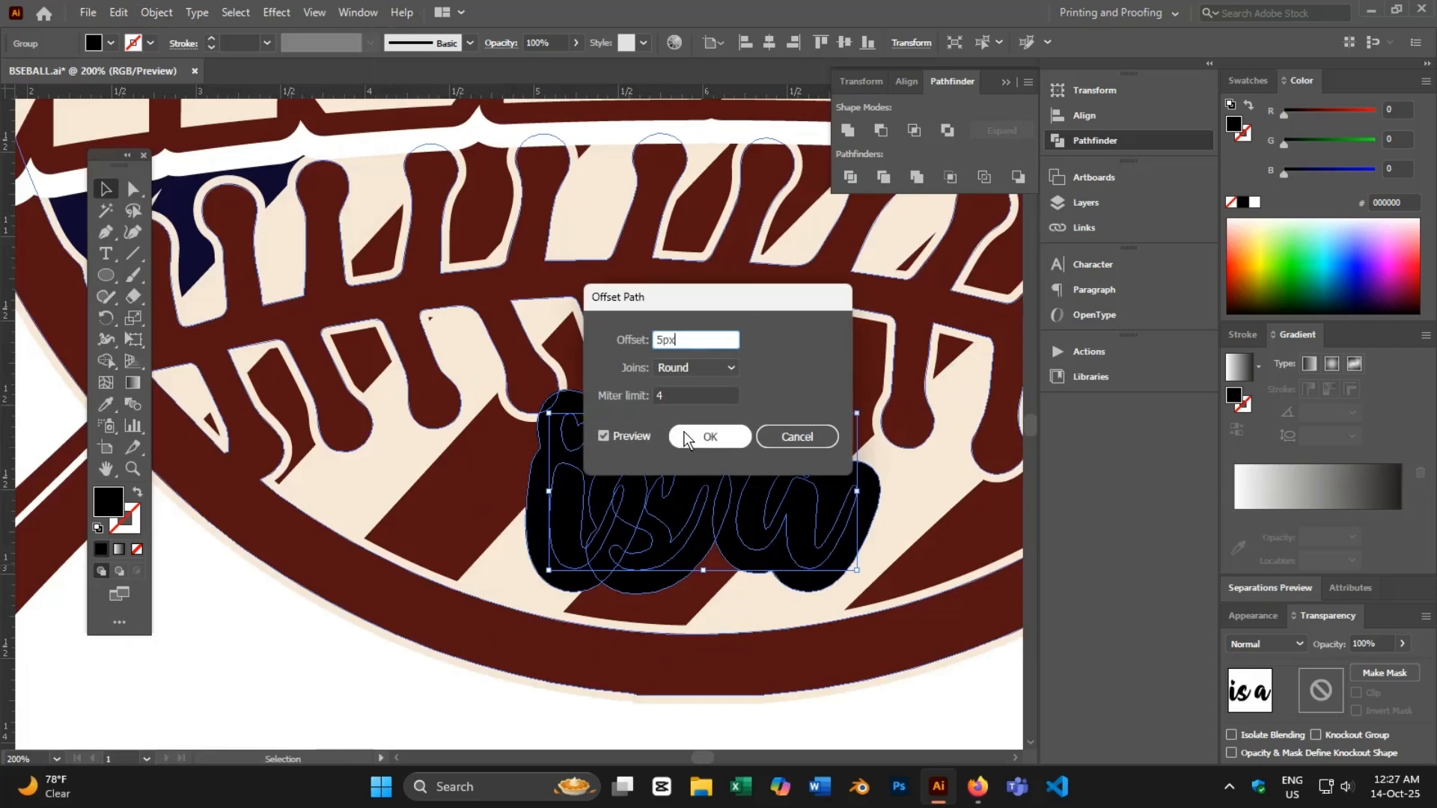
{"action": "left_click", "coordinate": [715, 437]}
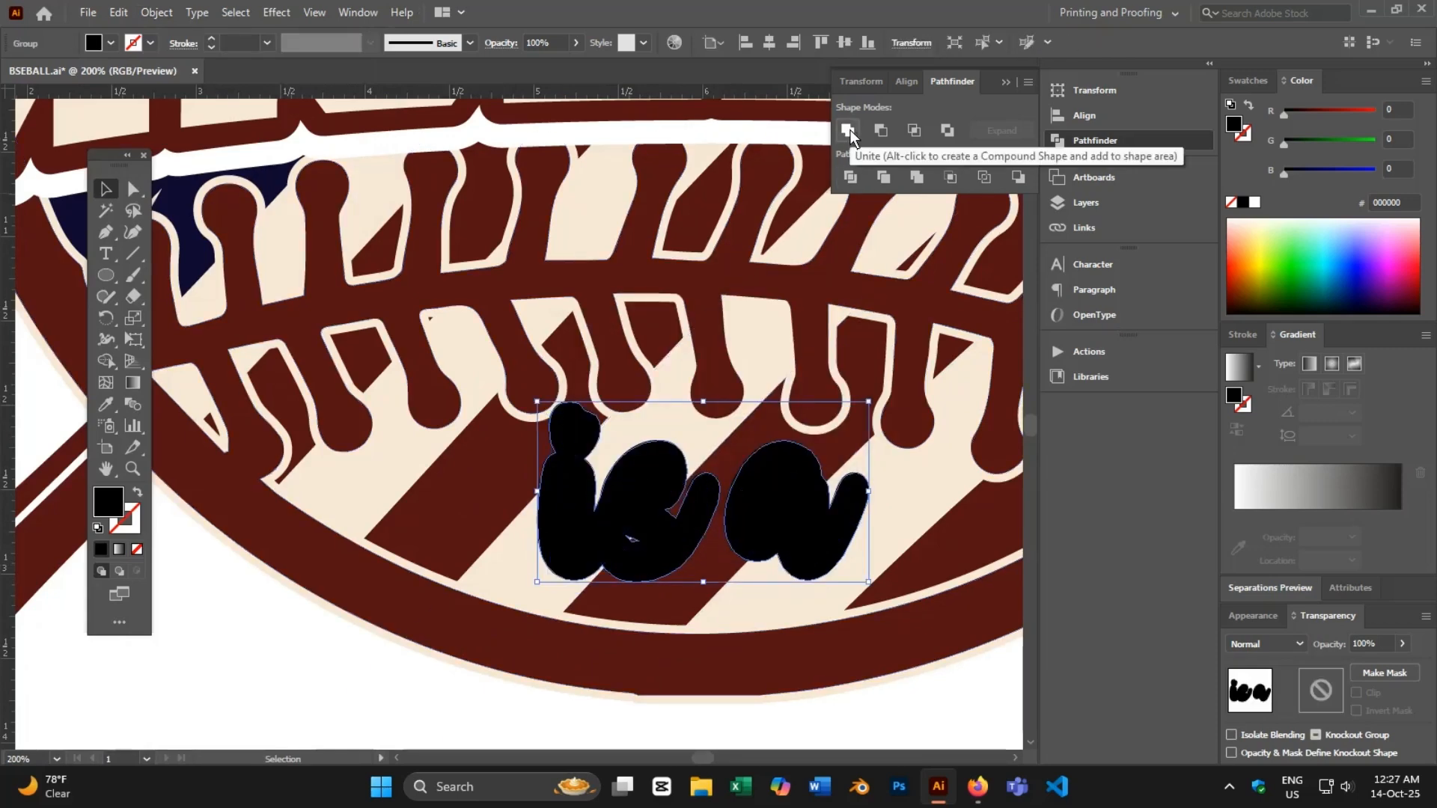
{"action": "key", "text": "ctrl+x"}
- Paste the "is a" backing in place into the ball-and-bats opacity mask, return to the artwork and select the "is a" lettering
{"action": "left_click", "coordinate": [496, 487]}
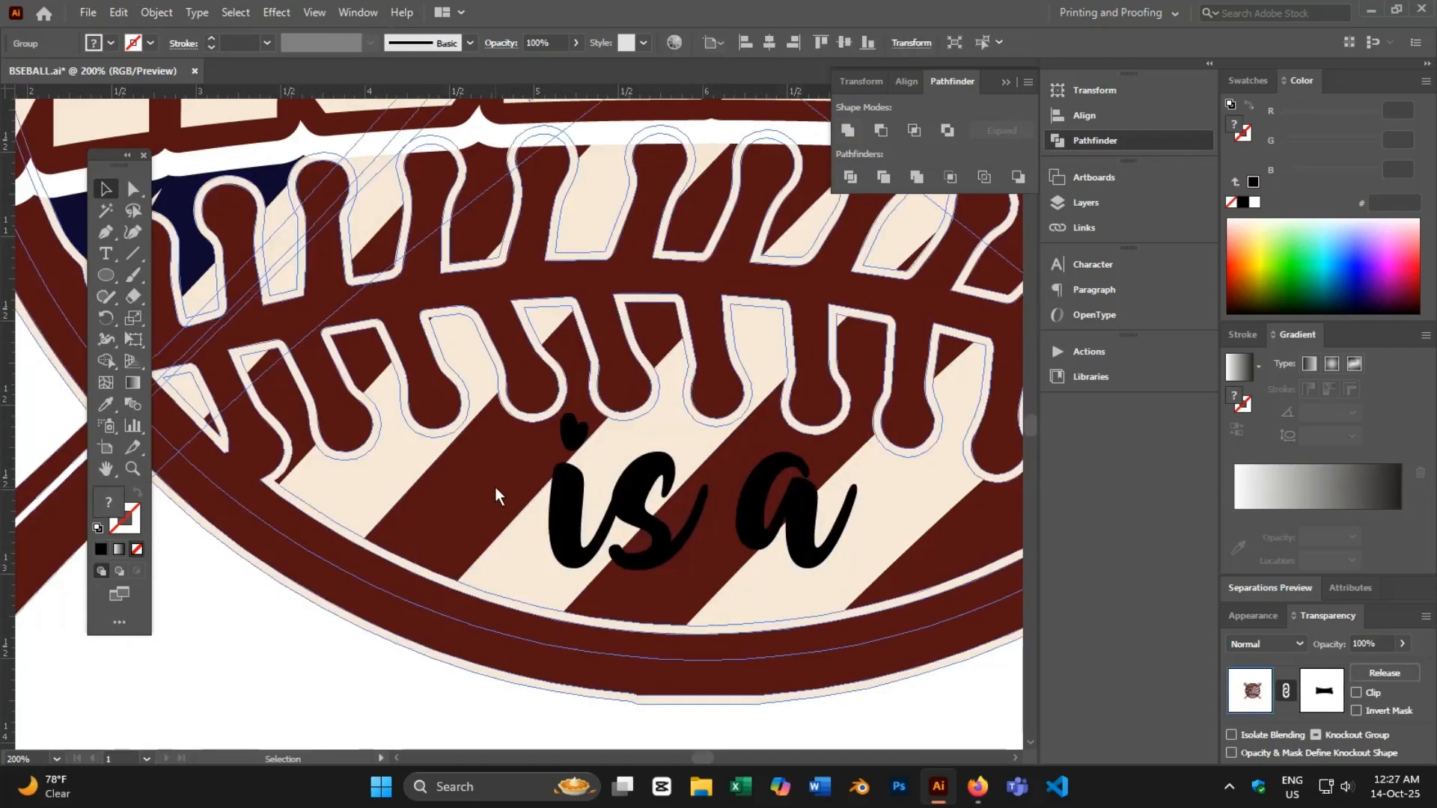
{"action": "left_click", "coordinate": [1312, 700]}
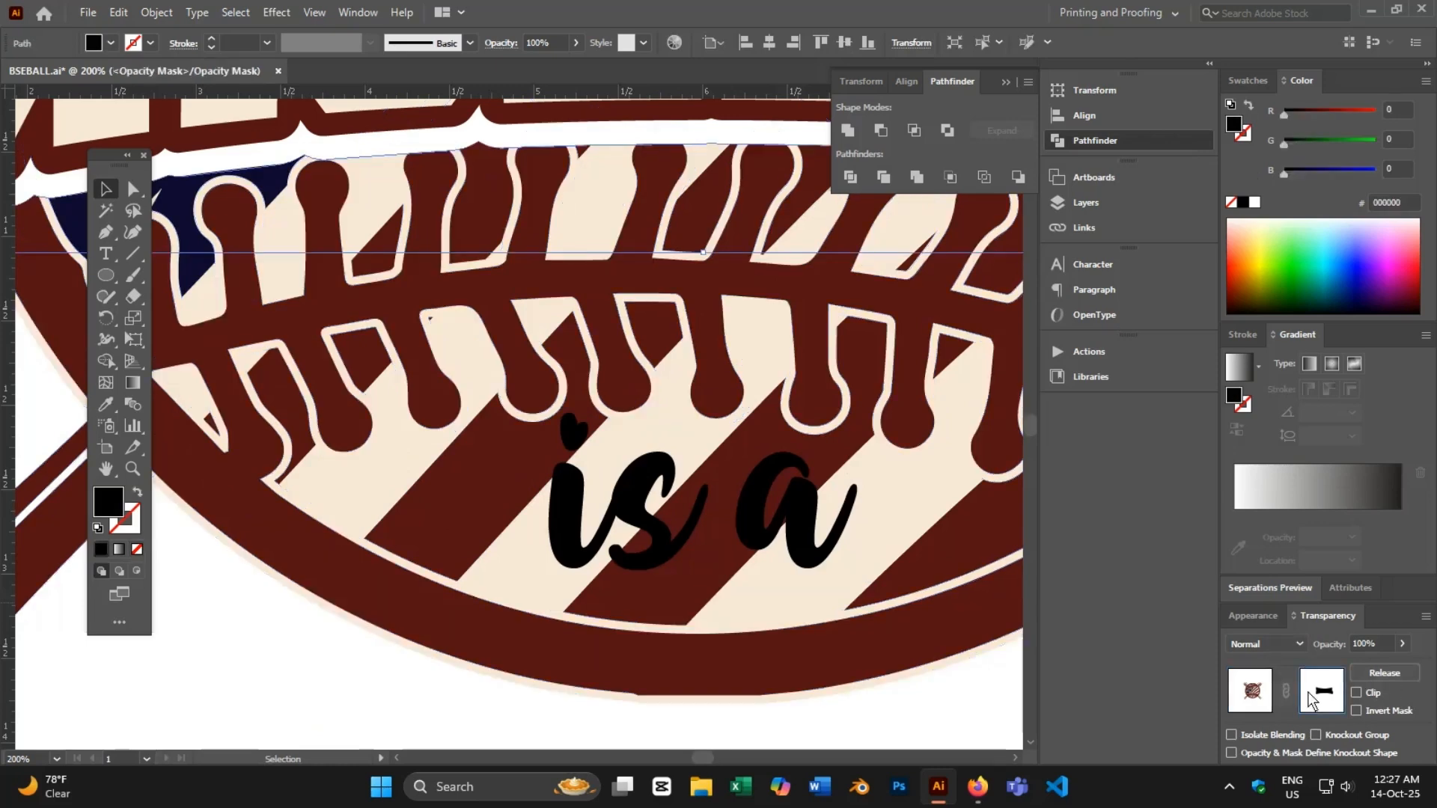
{"action": "key", "text": "ctrl+f"}
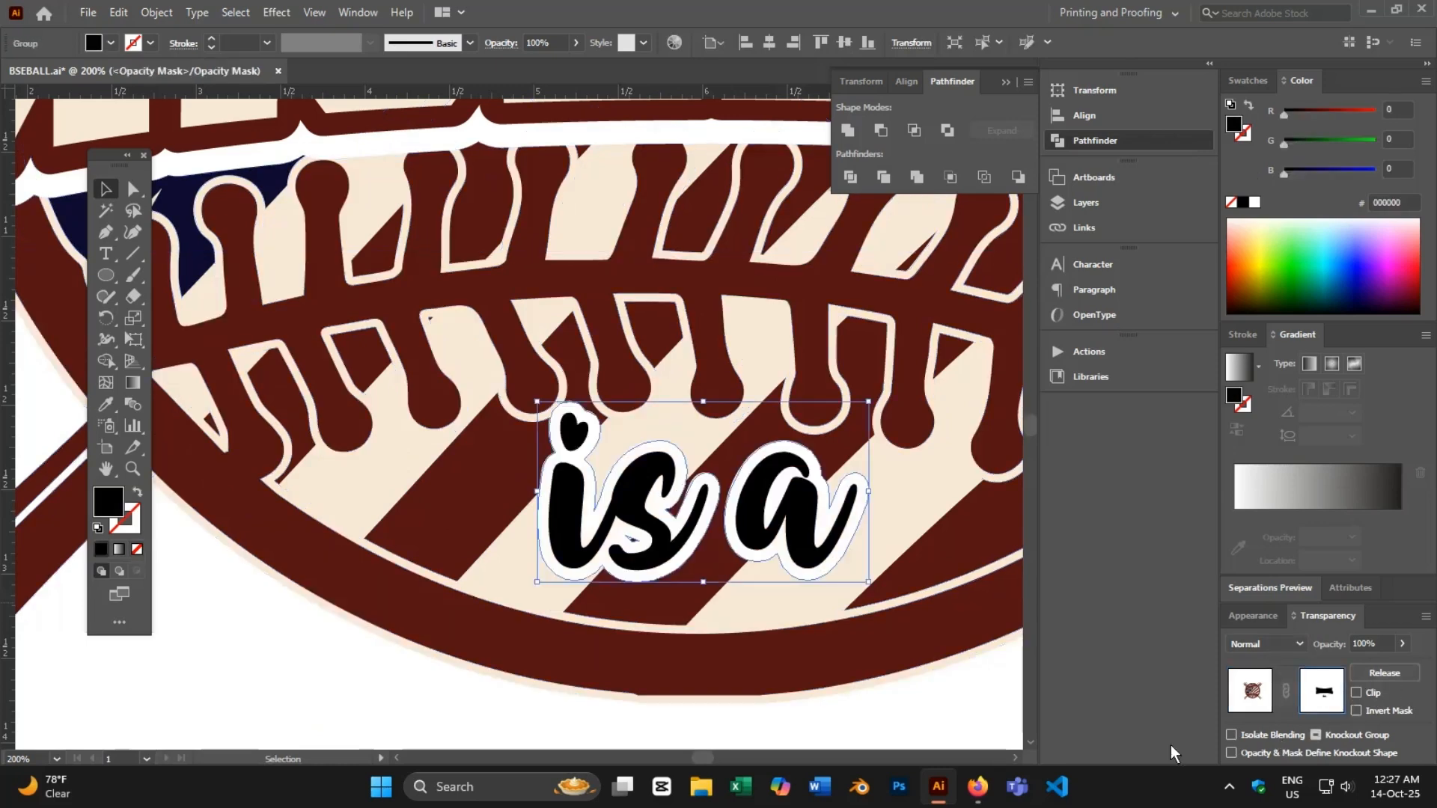
{"action": "scroll", "coordinate": [461, 520], "scroll_direction": "right", "scroll_amount": 5}
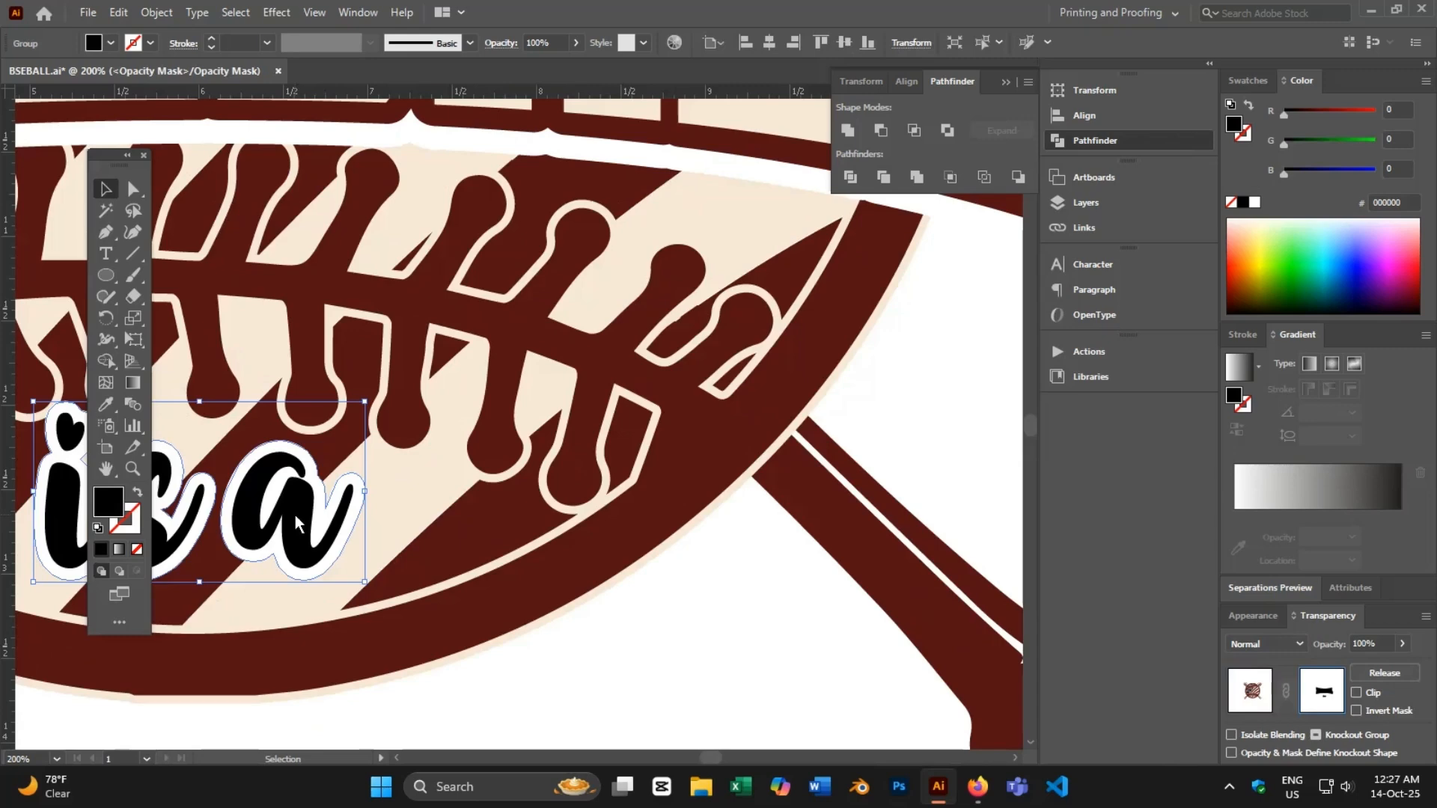
{"action": "left_click", "coordinate": [1248, 693]}
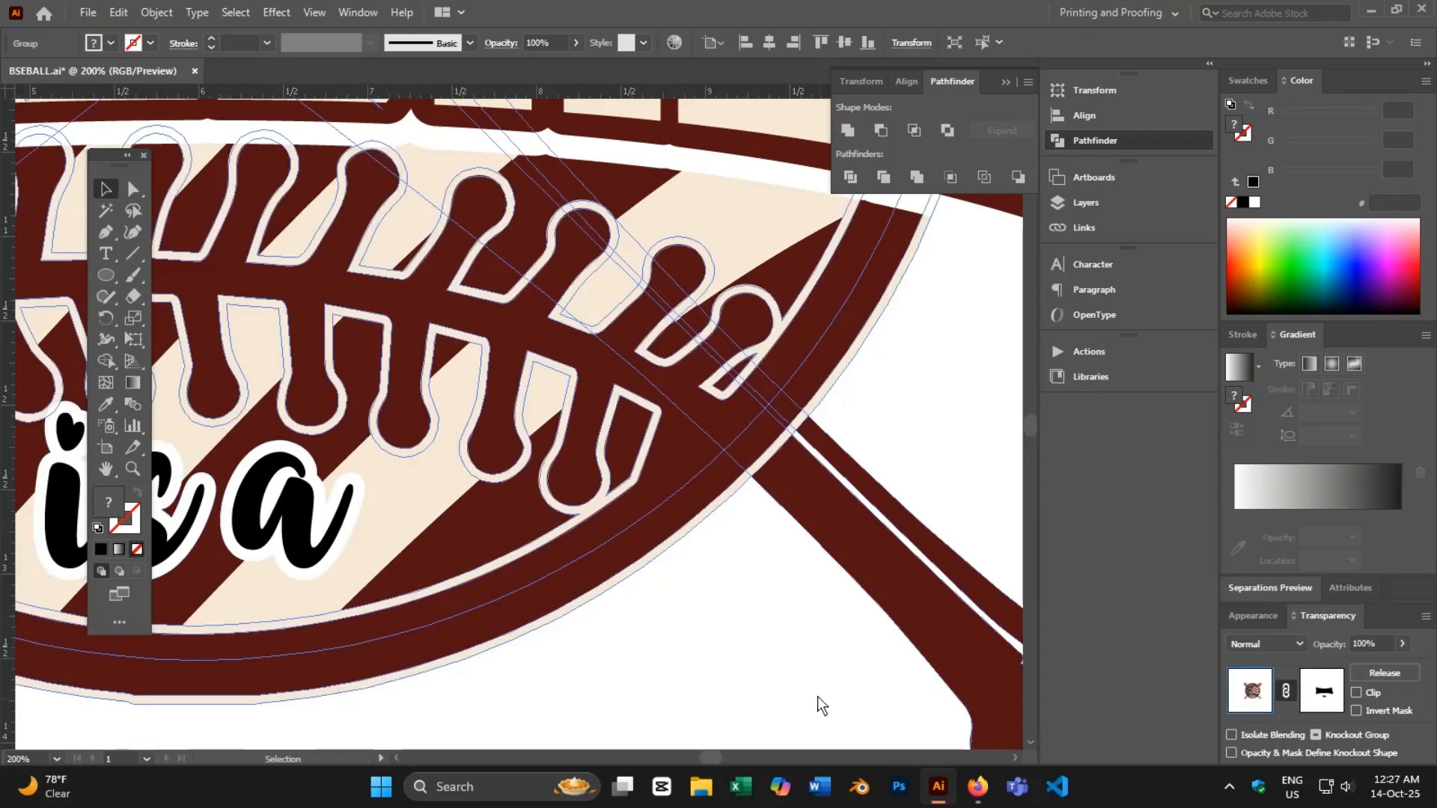
{"action": "left_click", "coordinate": [817, 700]}
{"action": "left_click_drag", "start_coordinate": [728, 666], "coordinate": [1145, 608]}
{"action": "left_click", "coordinate": [538, 451]}
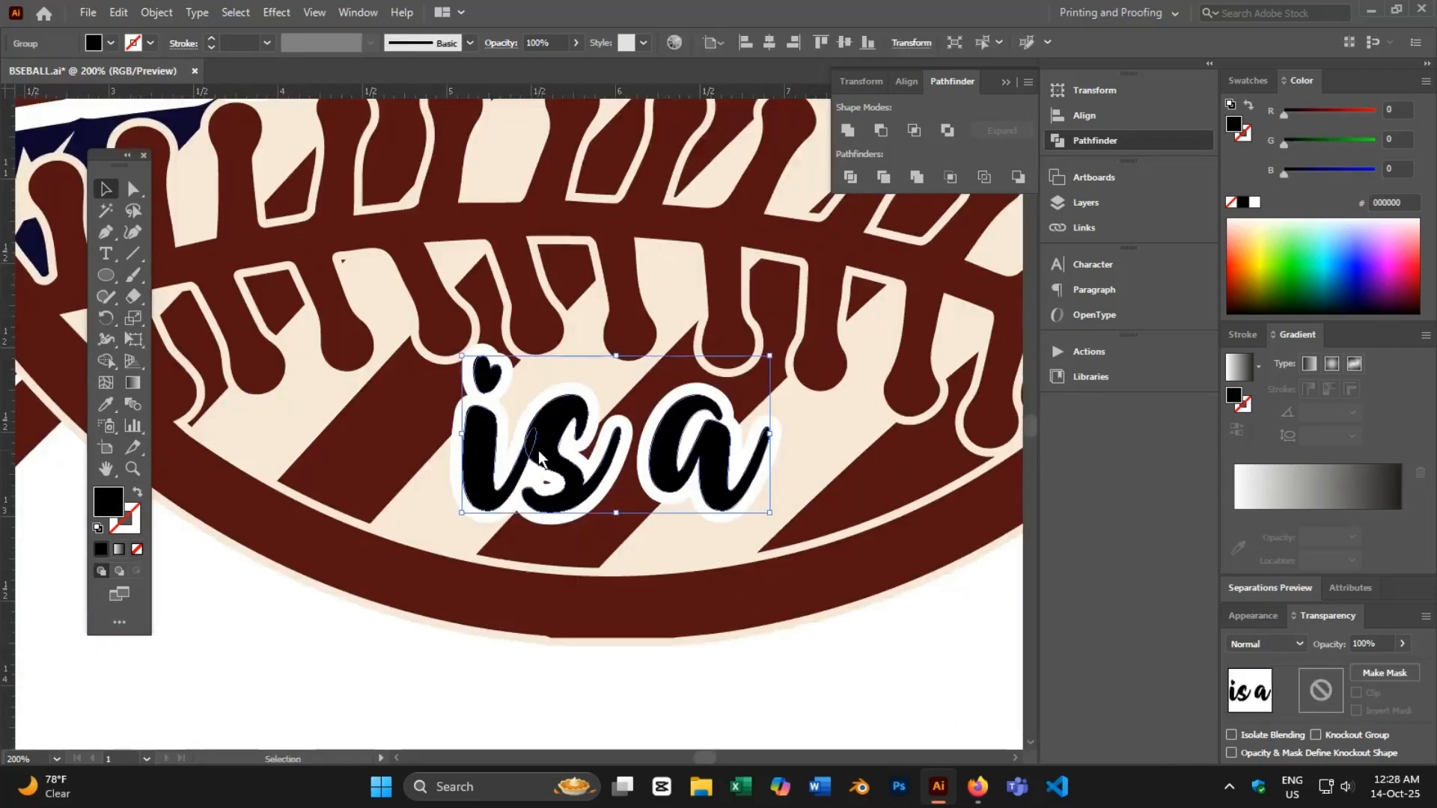
- Recolor the "is a" lettering with the dark red sampled from the baseball's outline and deselect it
{"action": "key", "text": "i"}
{"action": "left_click", "coordinate": [784, 585]}
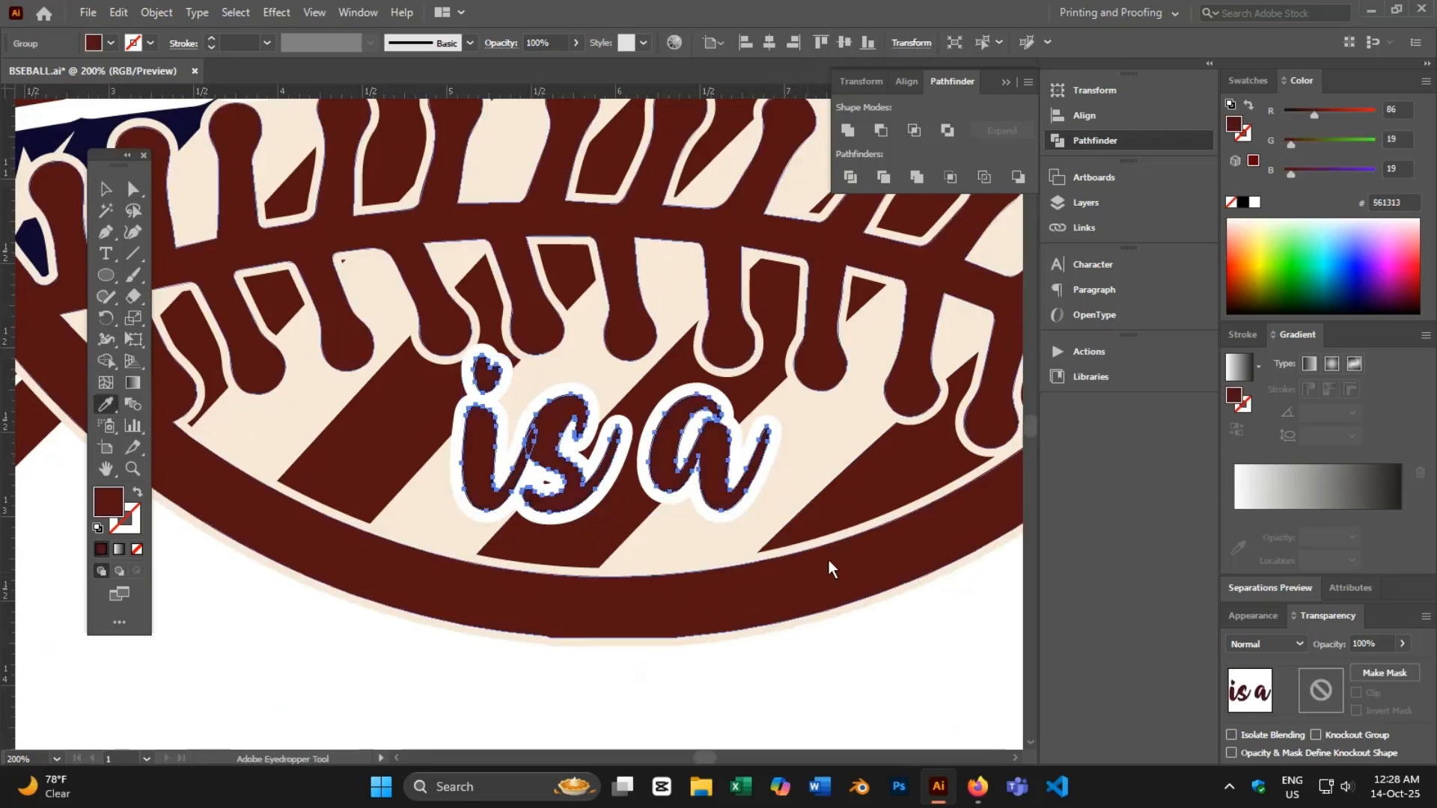
{"action": "scroll", "coordinate": [889, 500], "scroll_direction": "down", "scroll_amount": 3}
{"action": "left_click", "coordinate": [106, 190]}
{"action": "left_click", "coordinate": [288, 379]}
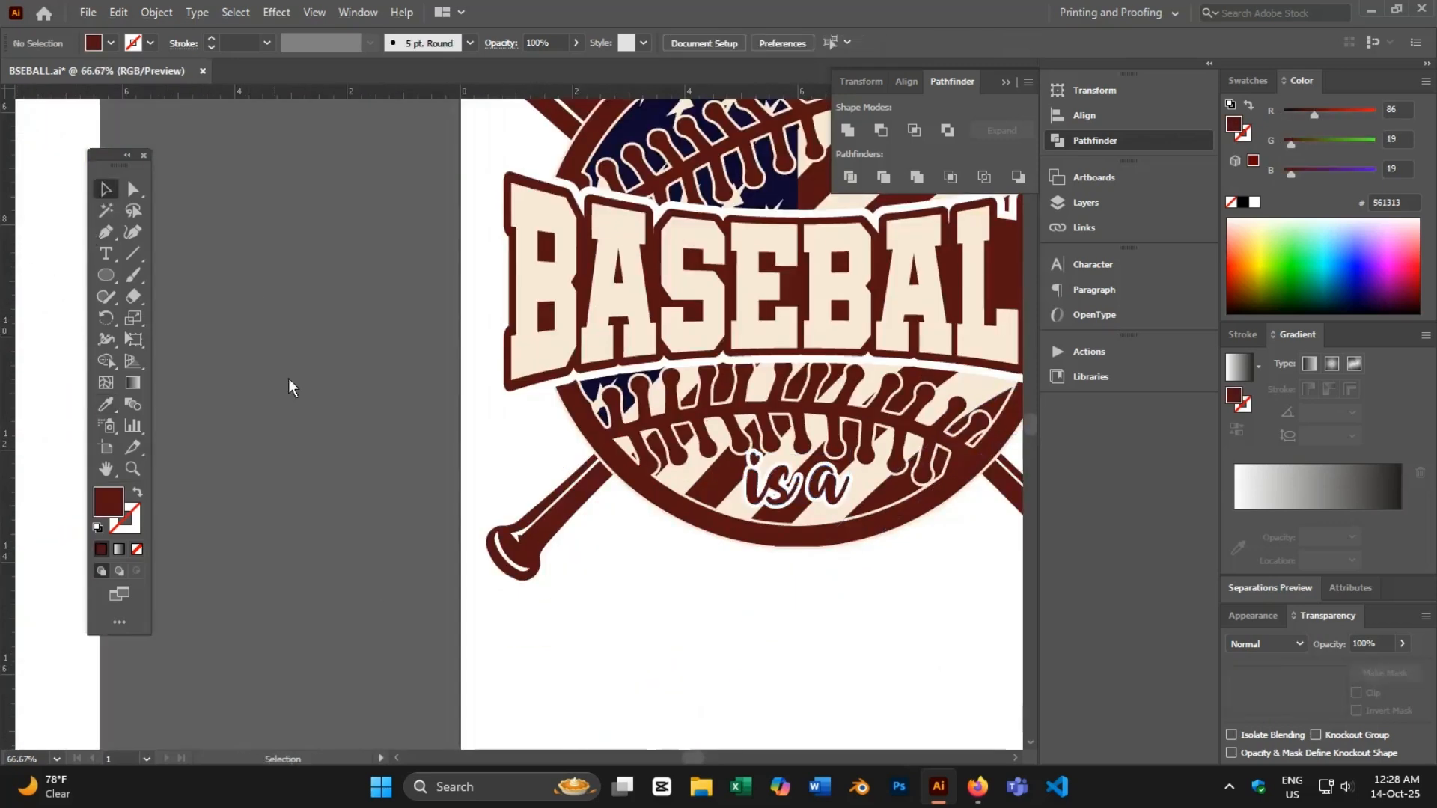
- Draw a circle about 8.75 in across over the baseball and center it horizontally and vertically on the artboard
{"action": "scroll", "coordinate": [379, 581], "scroll_direction": "down", "scroll_amount": 3}
{"action": "scroll", "coordinate": [379, 581], "scroll_direction": "down", "scroll_amount": 2}
{"action": "scroll", "coordinate": [841, 529], "scroll_direction": "down", "scroll_amount": 3}
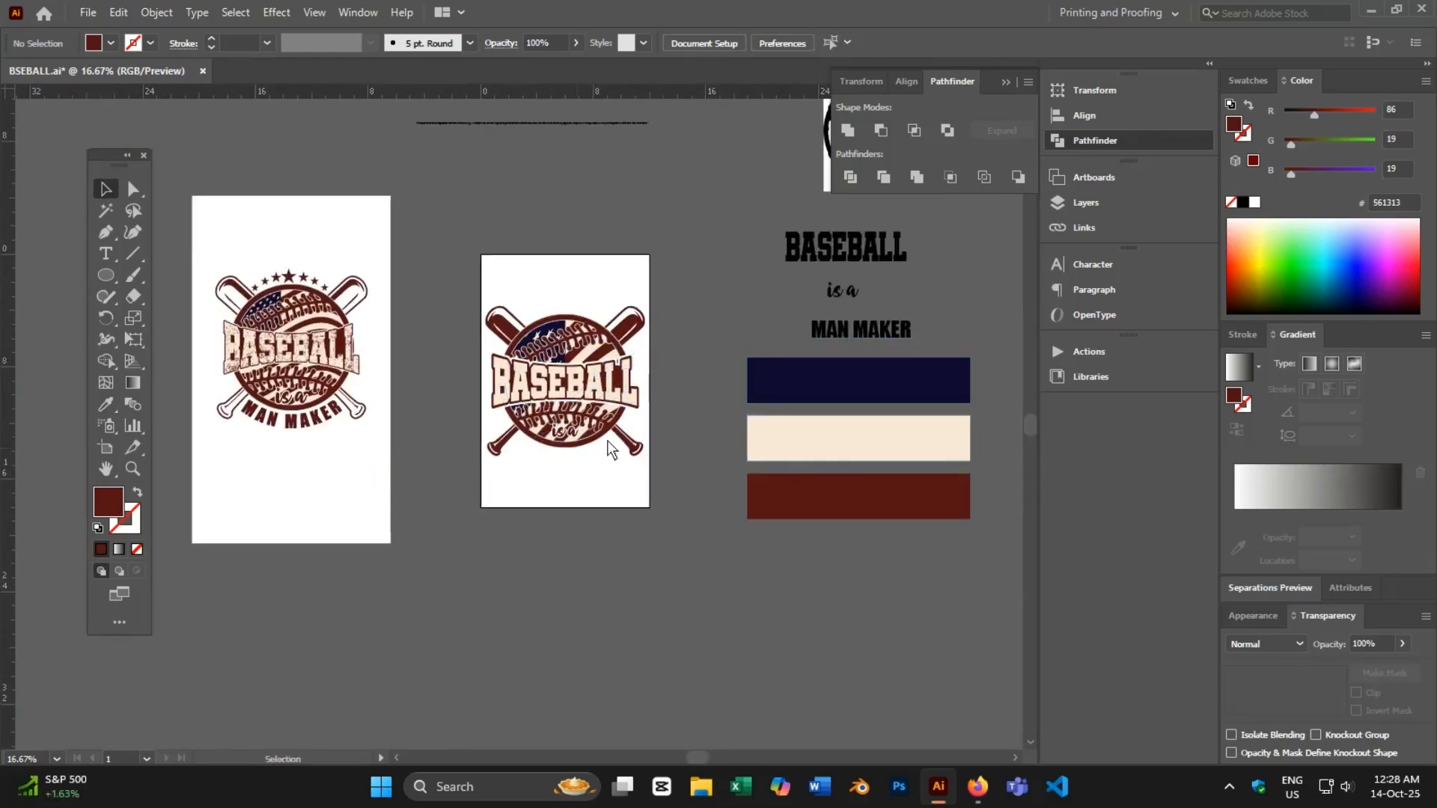
{"action": "left_click", "coordinate": [106, 275]}
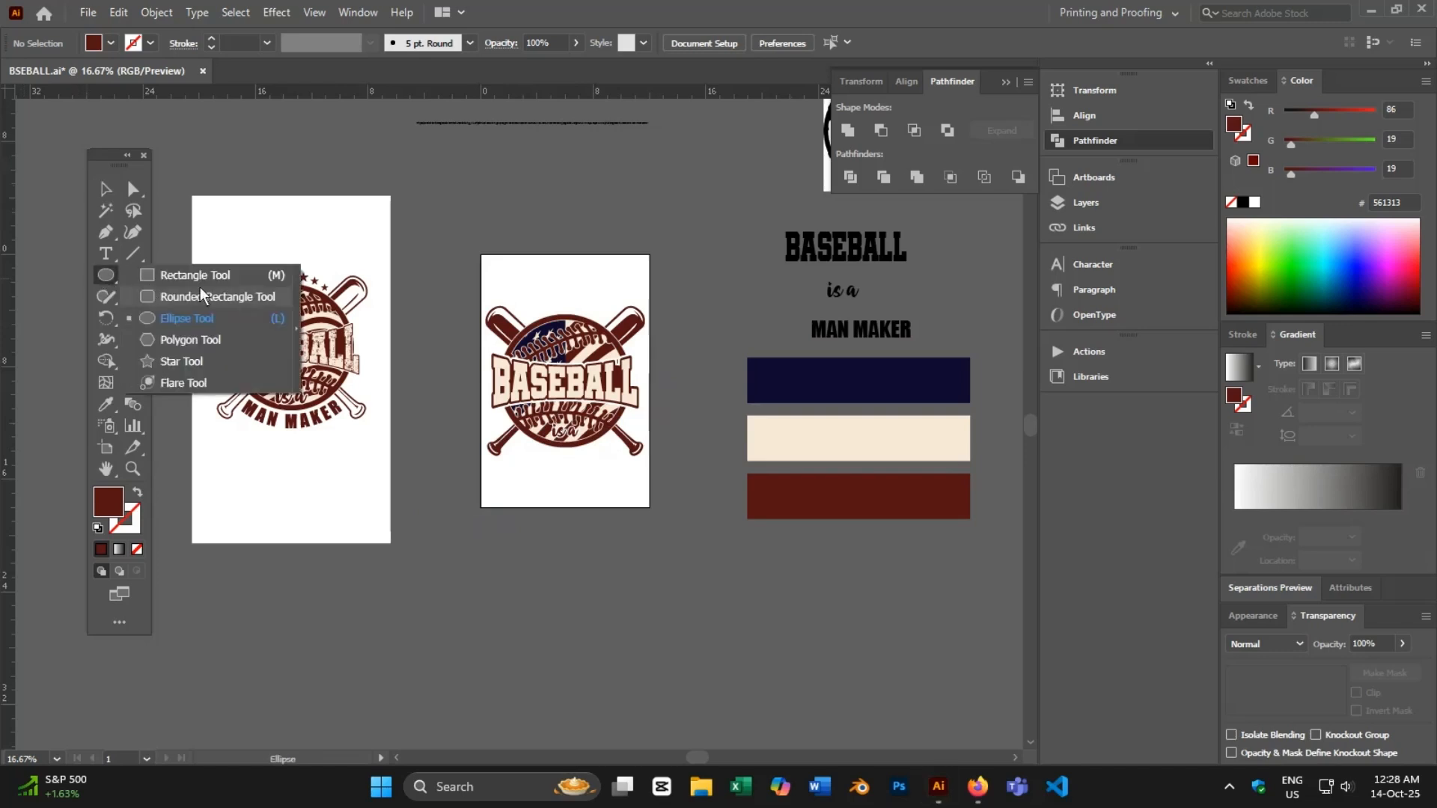
{"action": "left_click", "coordinate": [148, 318]}
{"action": "scroll", "coordinate": [542, 440], "scroll_direction": "up", "scroll_amount": 1}
{"action": "left_click_drag", "start_coordinate": [508, 317], "coordinate": [641, 451]}
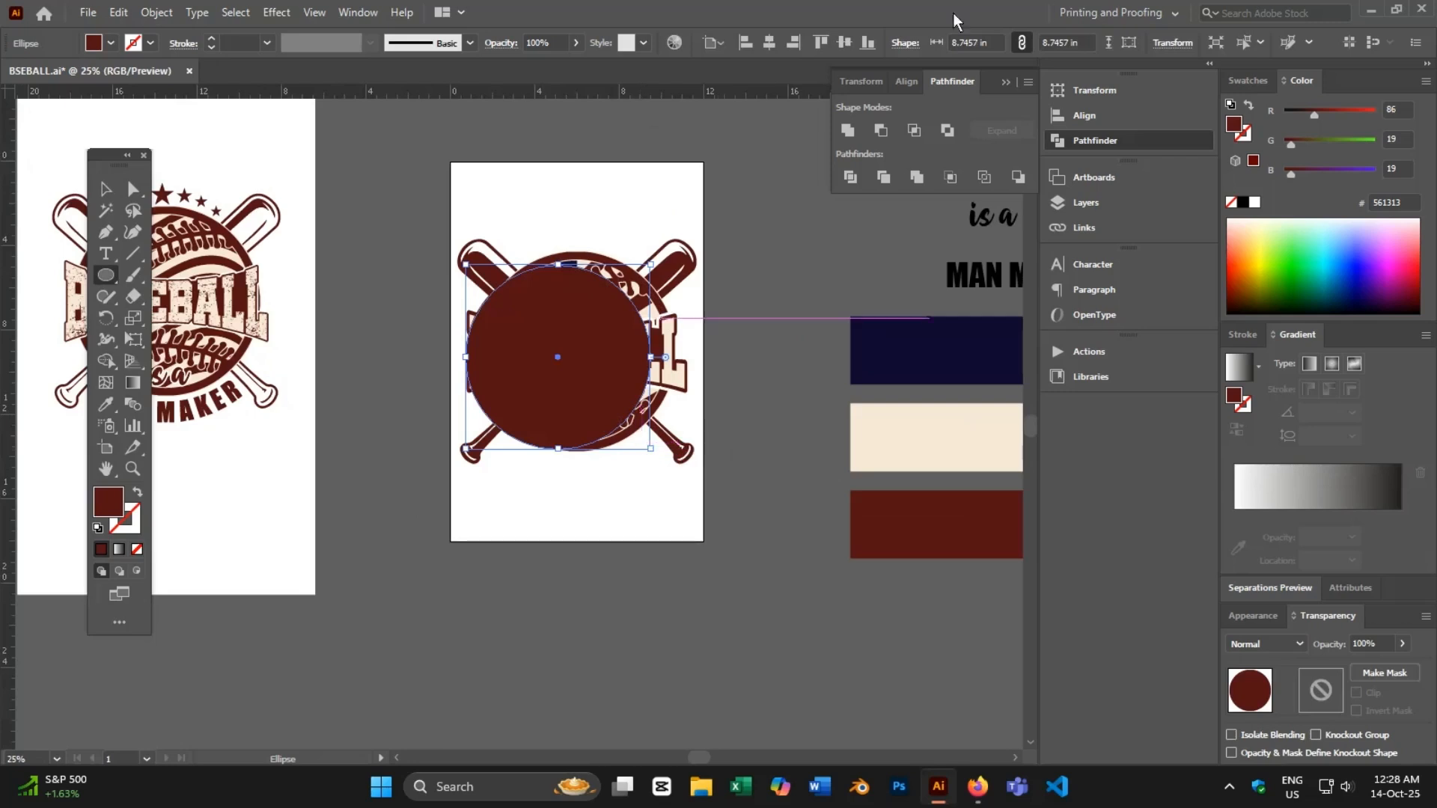
{"action": "left_click", "coordinate": [770, 42]}
{"action": "left_click", "coordinate": [843, 43]}
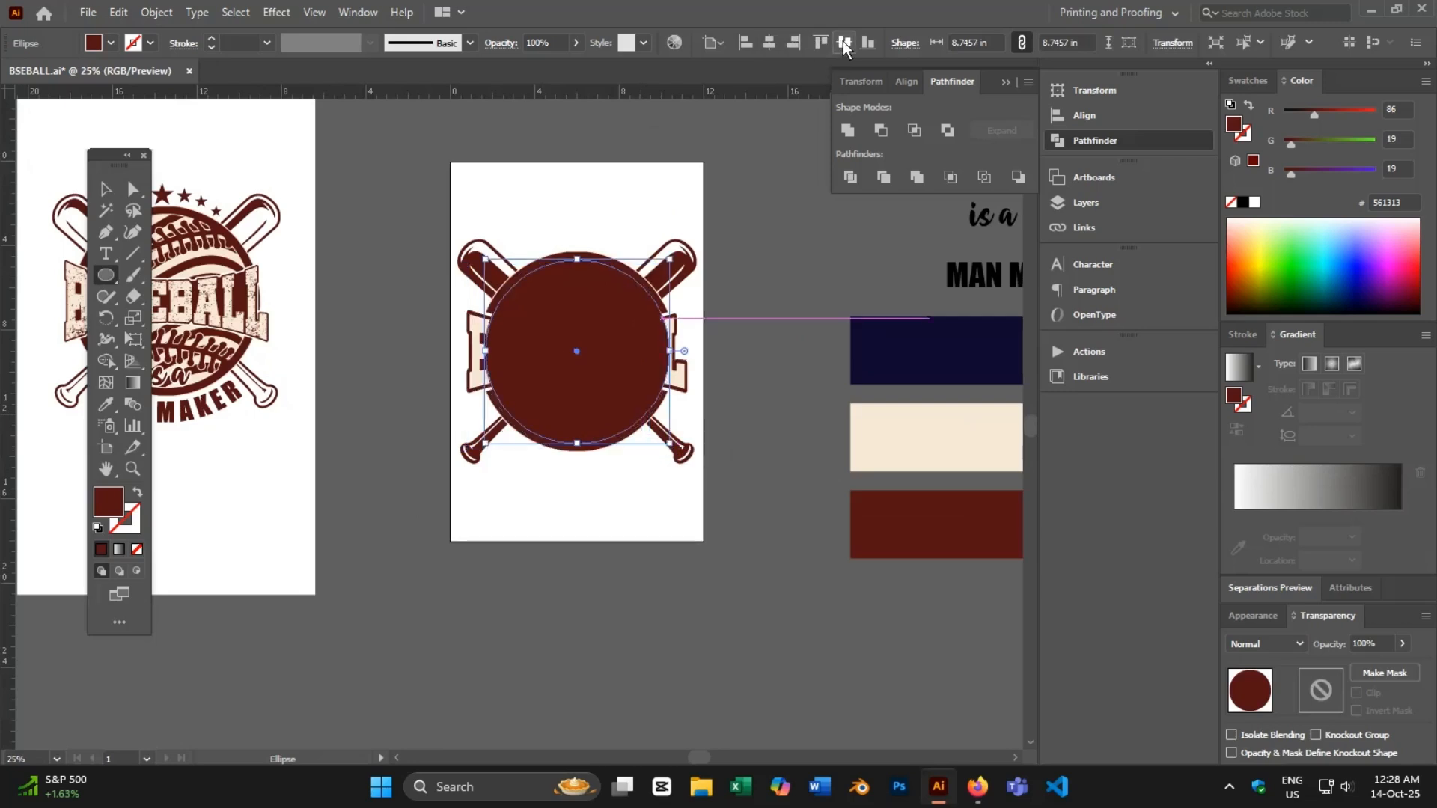
- Enlarge the circle from its center to about 10 in and swap fill and stroke, leaving a dark red outline only
{"action": "scroll", "coordinate": [635, 308], "scroll_direction": "up", "scroll_amount": 2}
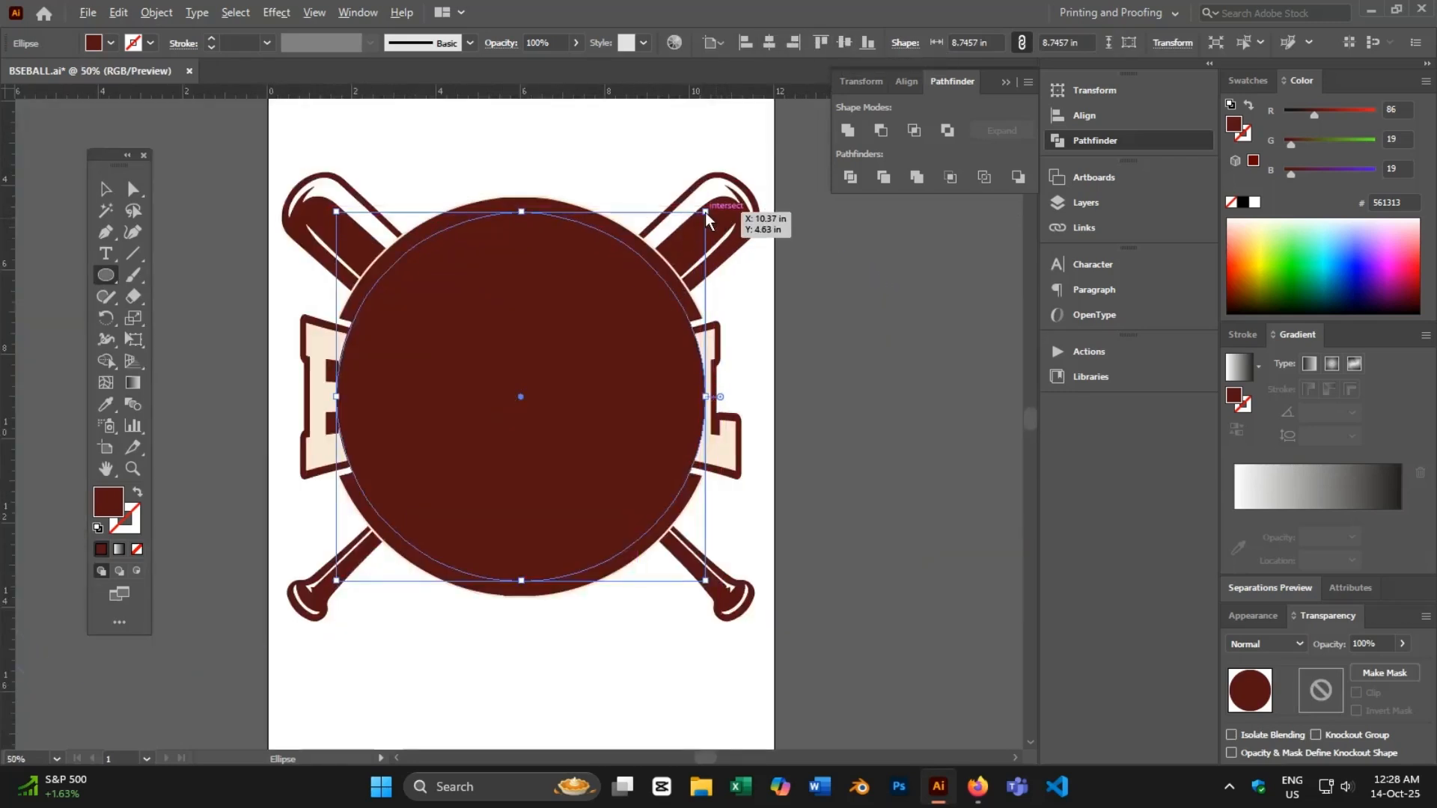
{"action": "left_click_drag", "start_coordinate": [705, 212], "coordinate": [734, 191]}
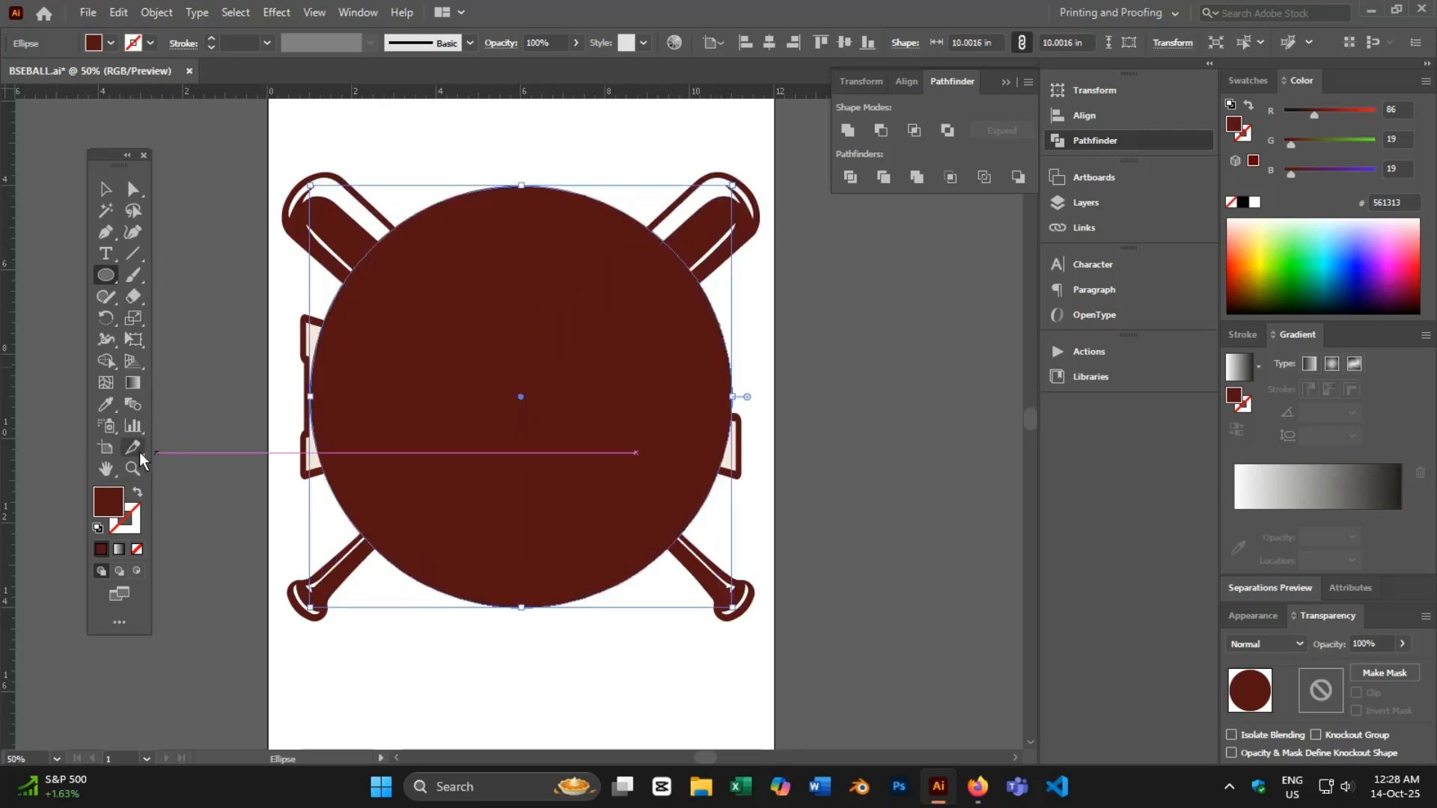
{"action": "left_click", "coordinate": [137, 492]}
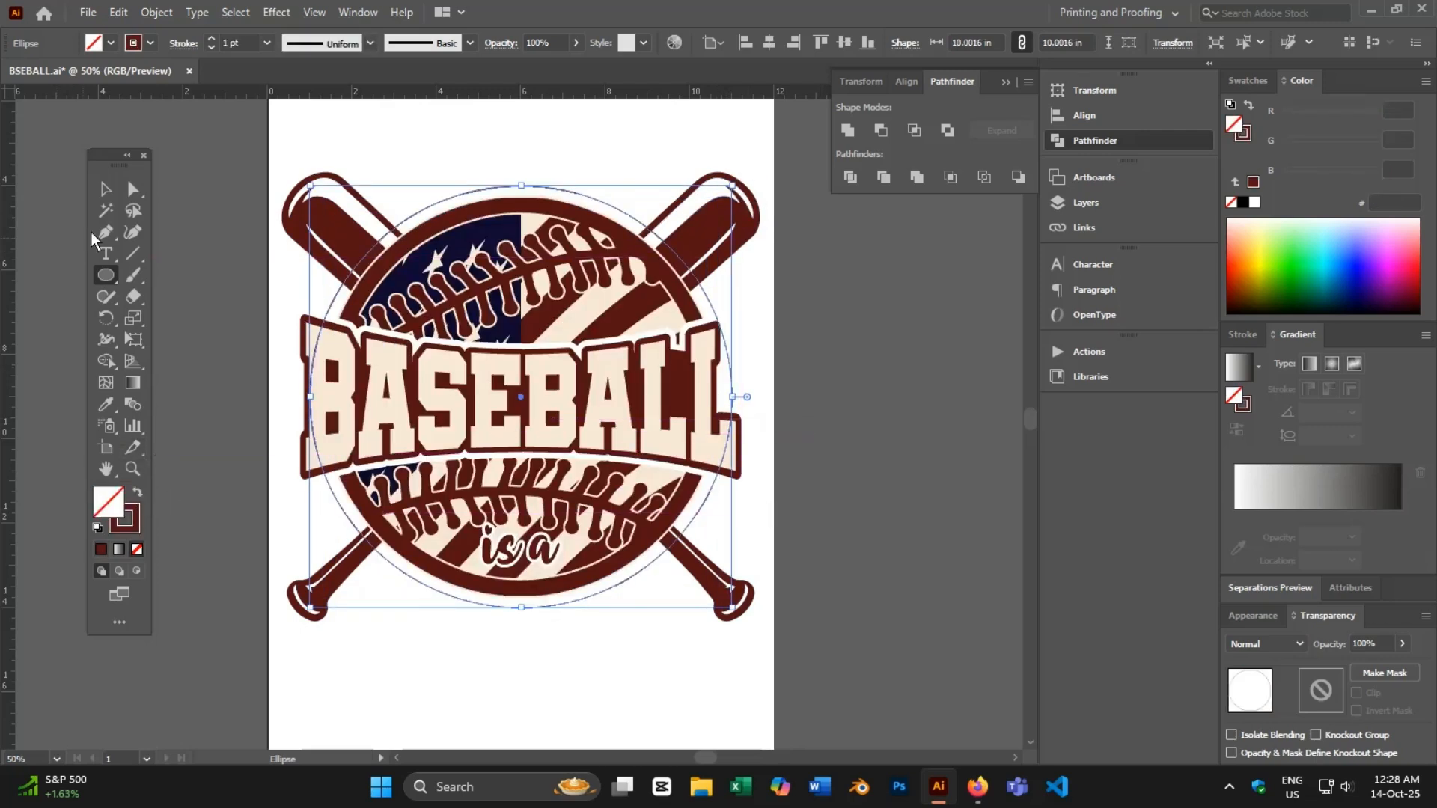
{"action": "left_click", "coordinate": [105, 190]}
{"action": "left_click", "coordinate": [295, 129]}
- Copy the black MAN MAKER text object from beside the artboard
{"action": "scroll", "coordinate": [305, 191], "scroll_direction": "down", "scroll_amount": 2}
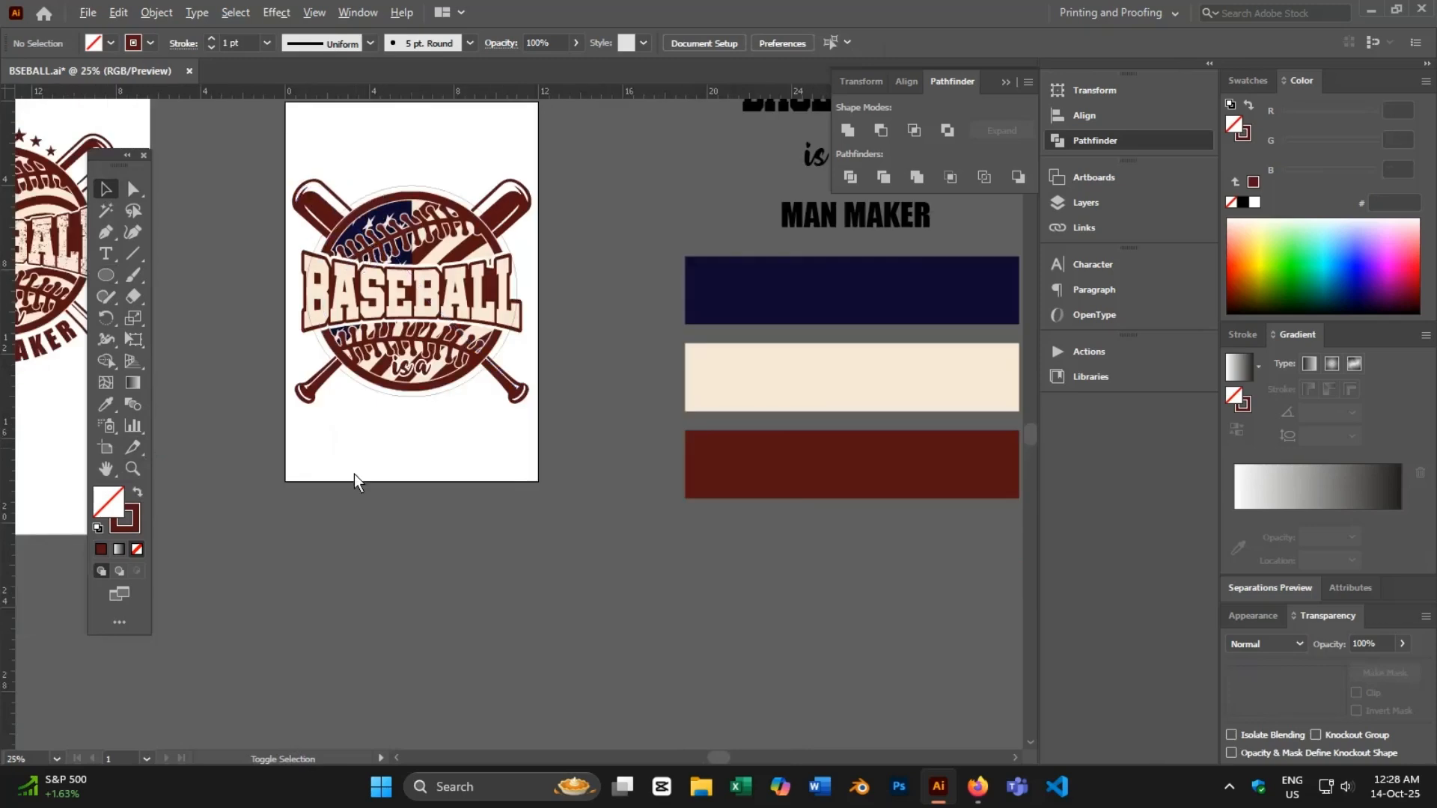
{"action": "scroll", "coordinate": [460, 556], "scroll_direction": "down", "scroll_amount": 2}
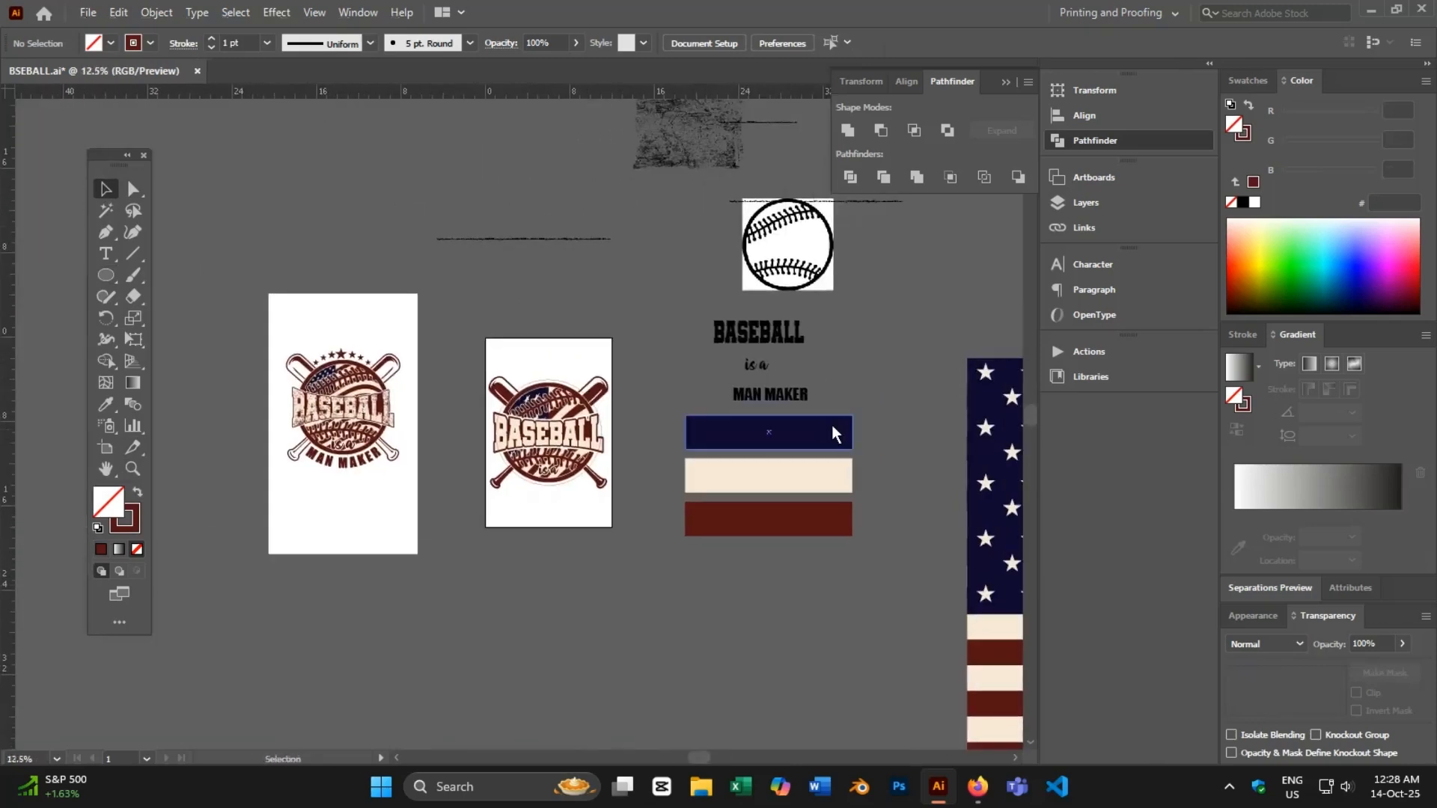
{"action": "left_click", "coordinate": [792, 388]}
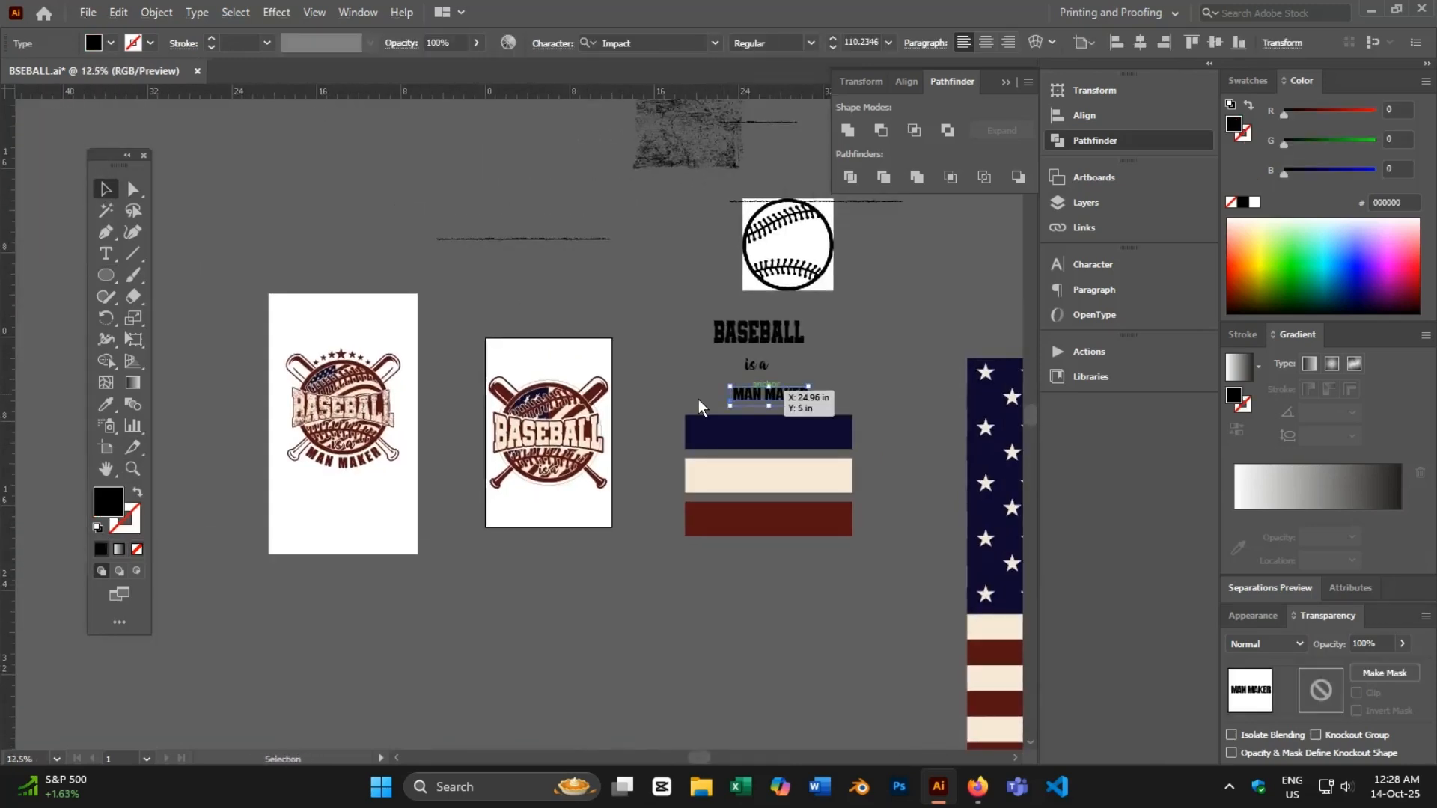
{"action": "scroll", "coordinate": [540, 405], "scroll_direction": "up", "scroll_amount": 2}
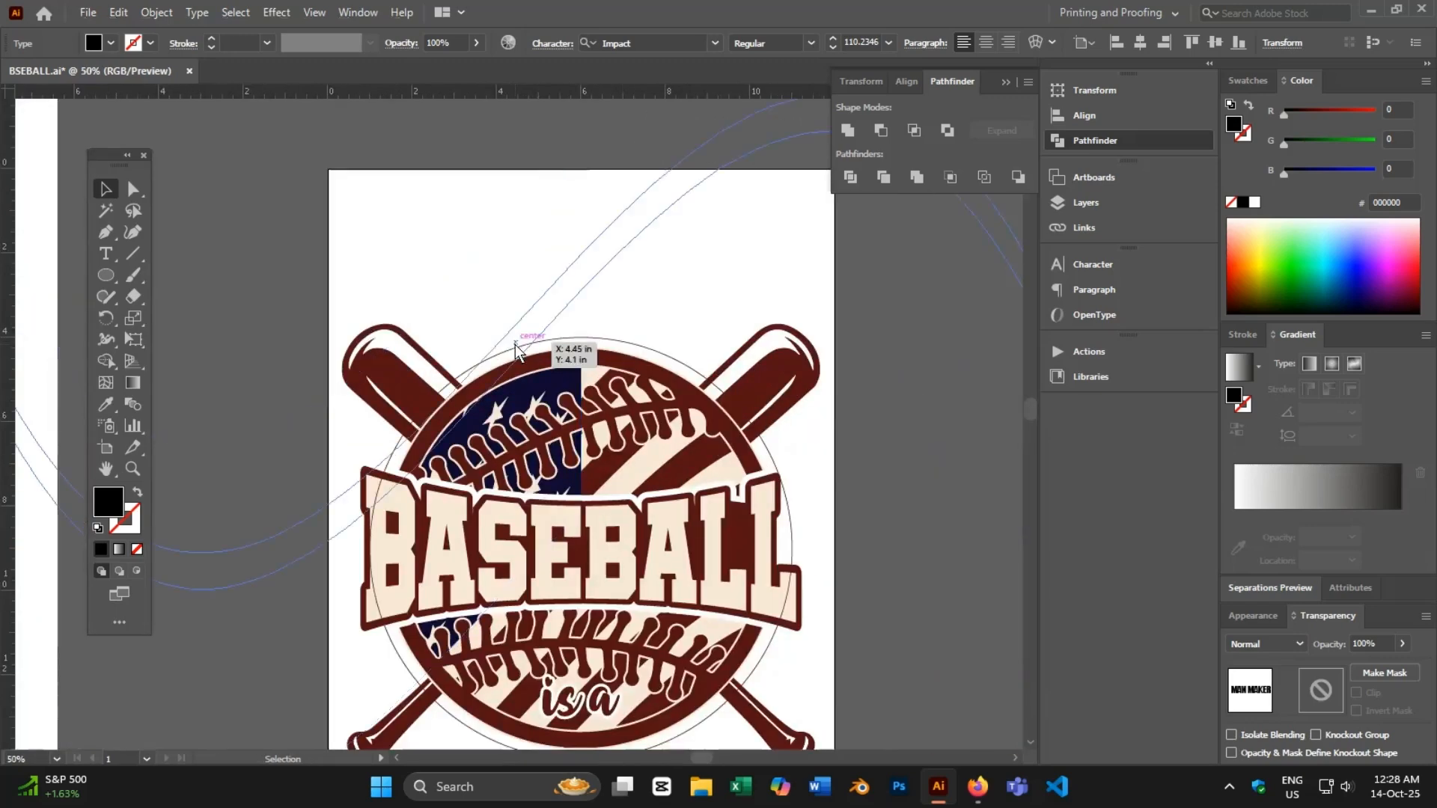
- Turn the circle outline around the baseball into a type path carrying the copied Impact text MAN MAKER
{"action": "left_click", "coordinate": [515, 348]}
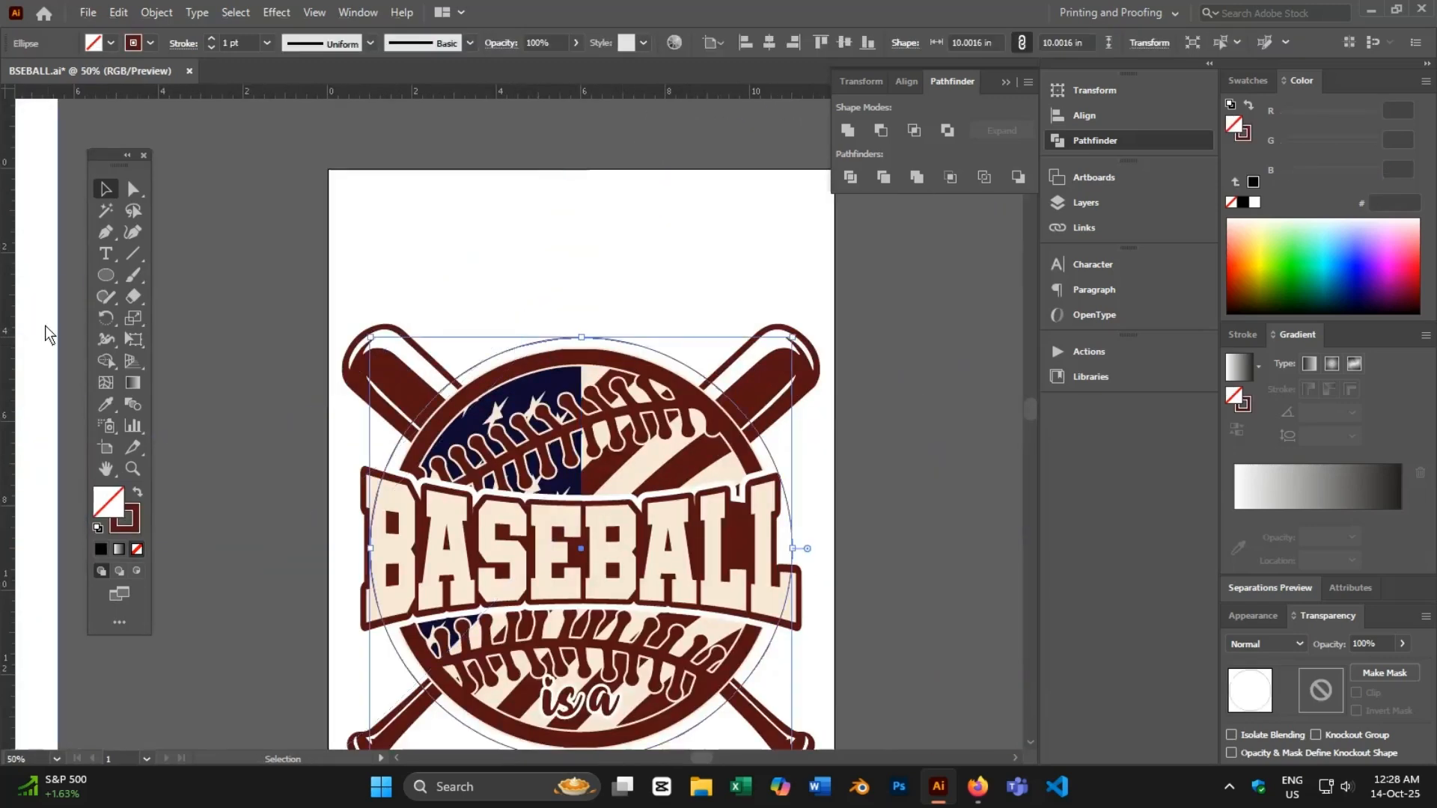
{"action": "left_click", "coordinate": [107, 253]}
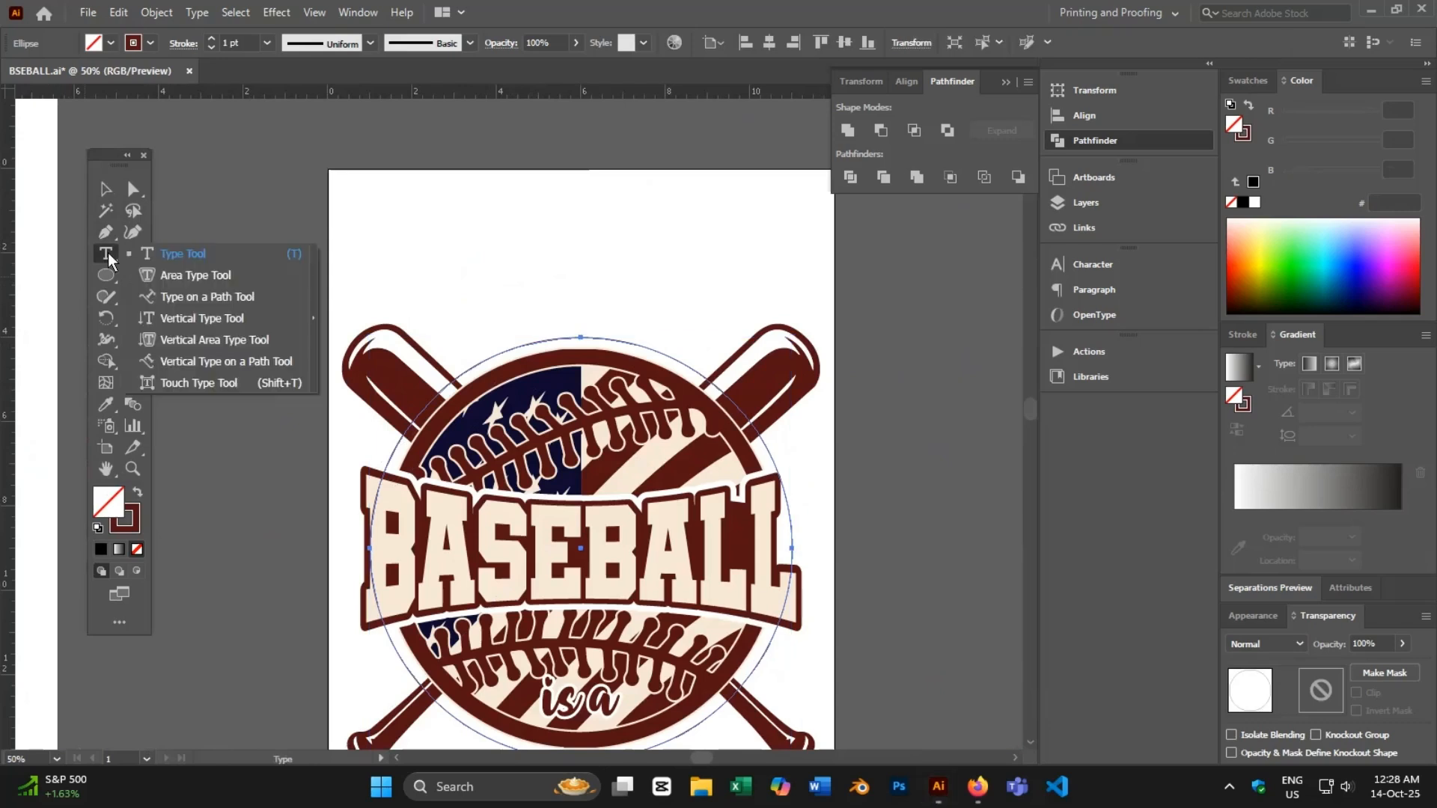
{"action": "left_click", "coordinate": [191, 298]}
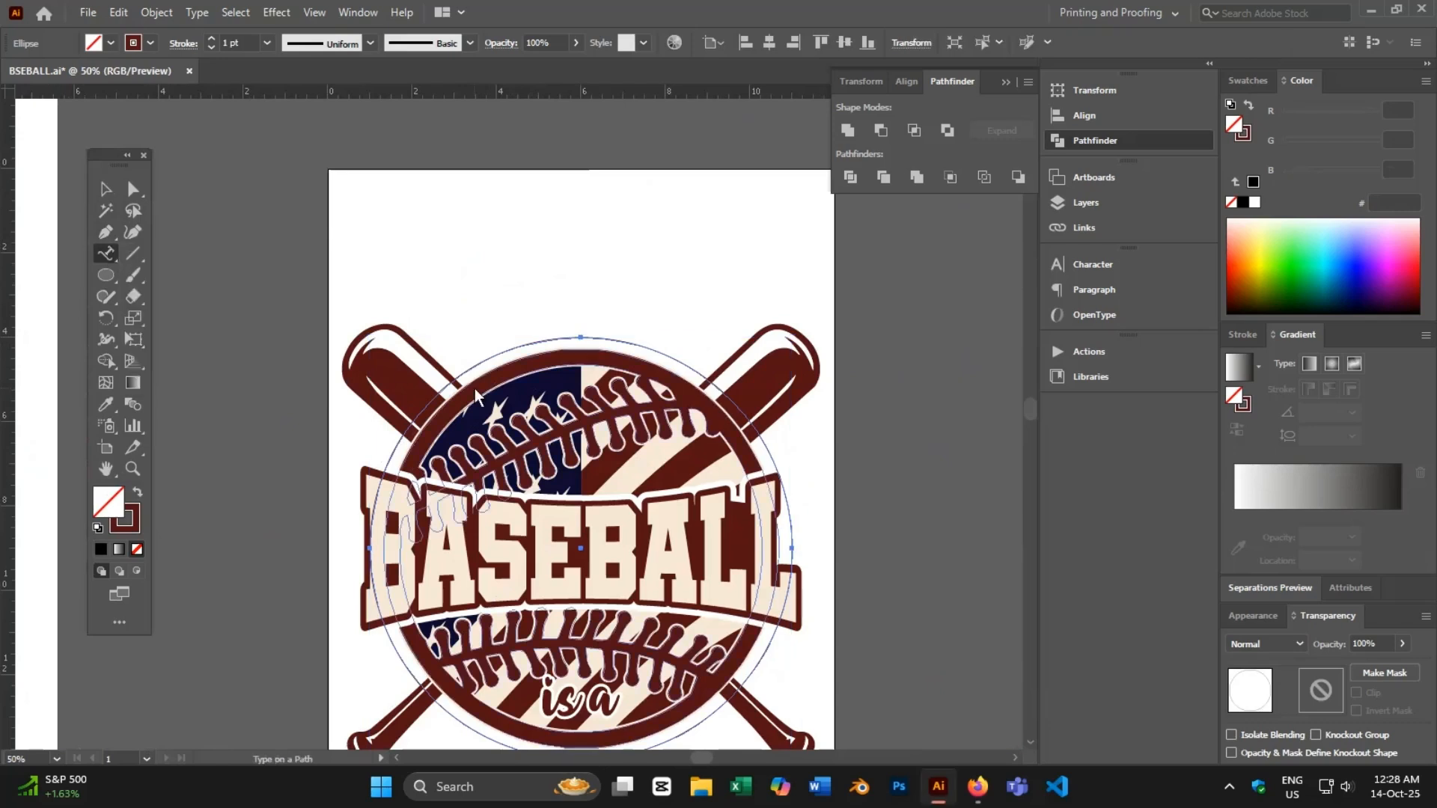
{"action": "left_click", "coordinate": [465, 368]}
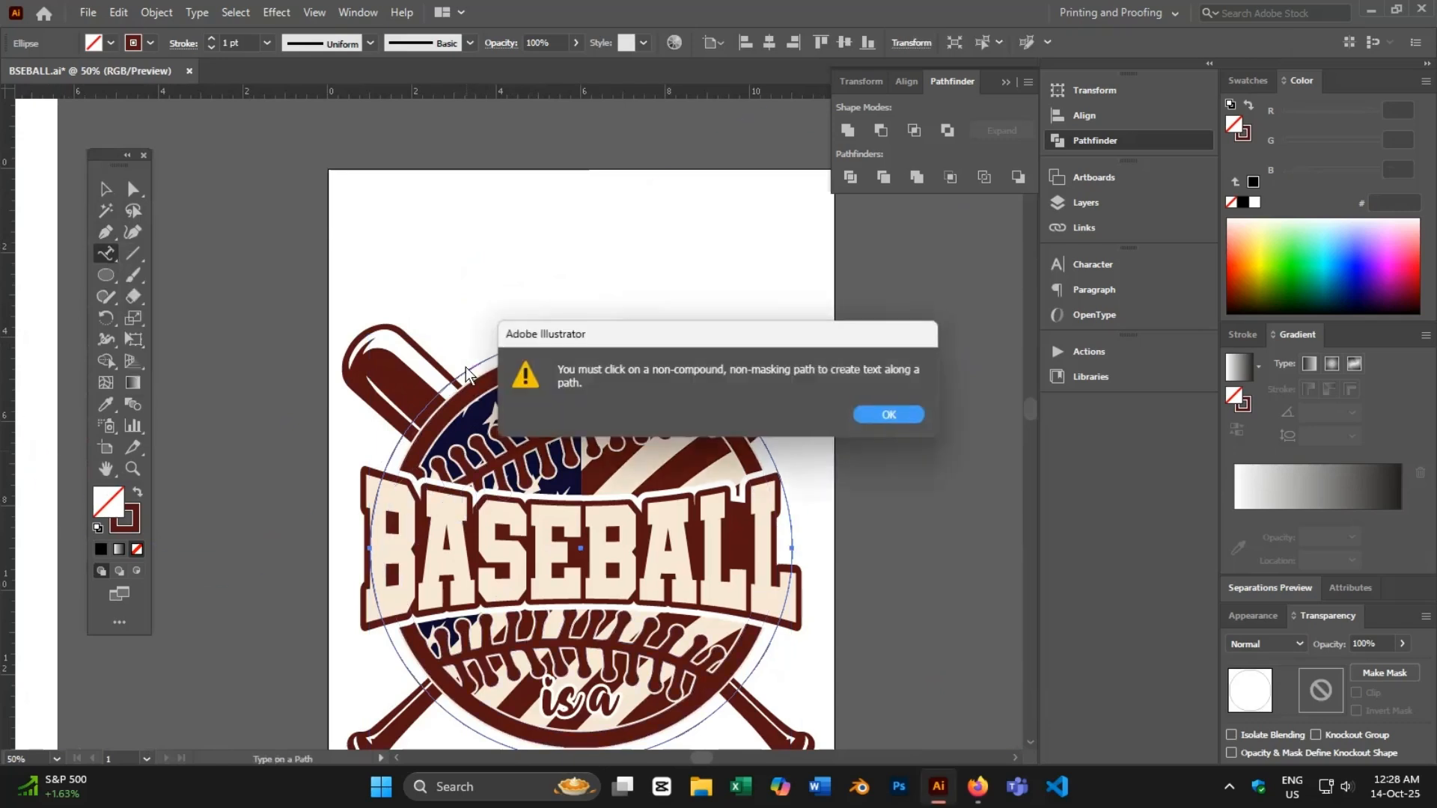
{"action": "left_click", "coordinate": [888, 416]}
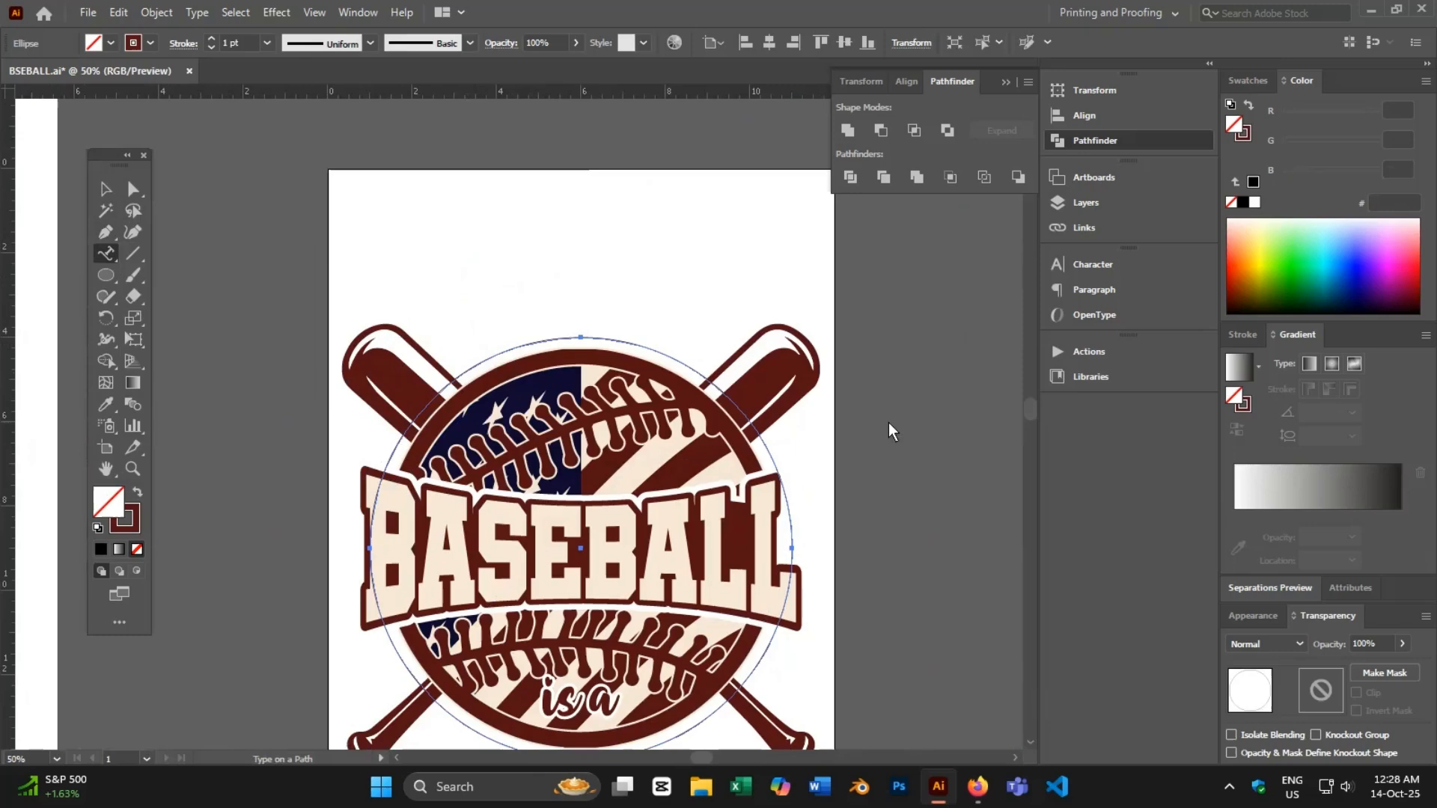
{"action": "left_click", "coordinate": [469, 374]}
{"action": "key", "text": "ctrl+minus"}
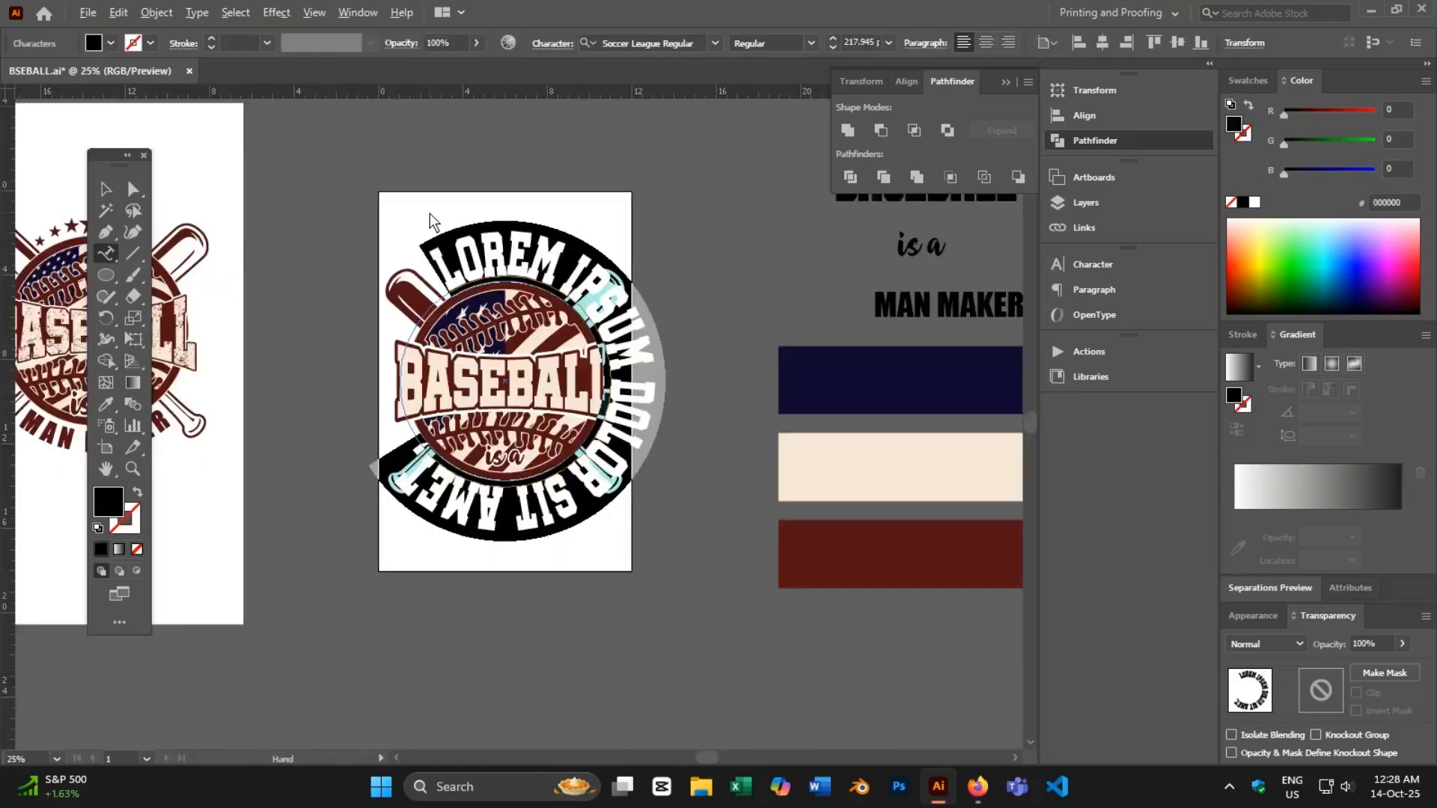
{"action": "type", "text": "MAN MAKER"}
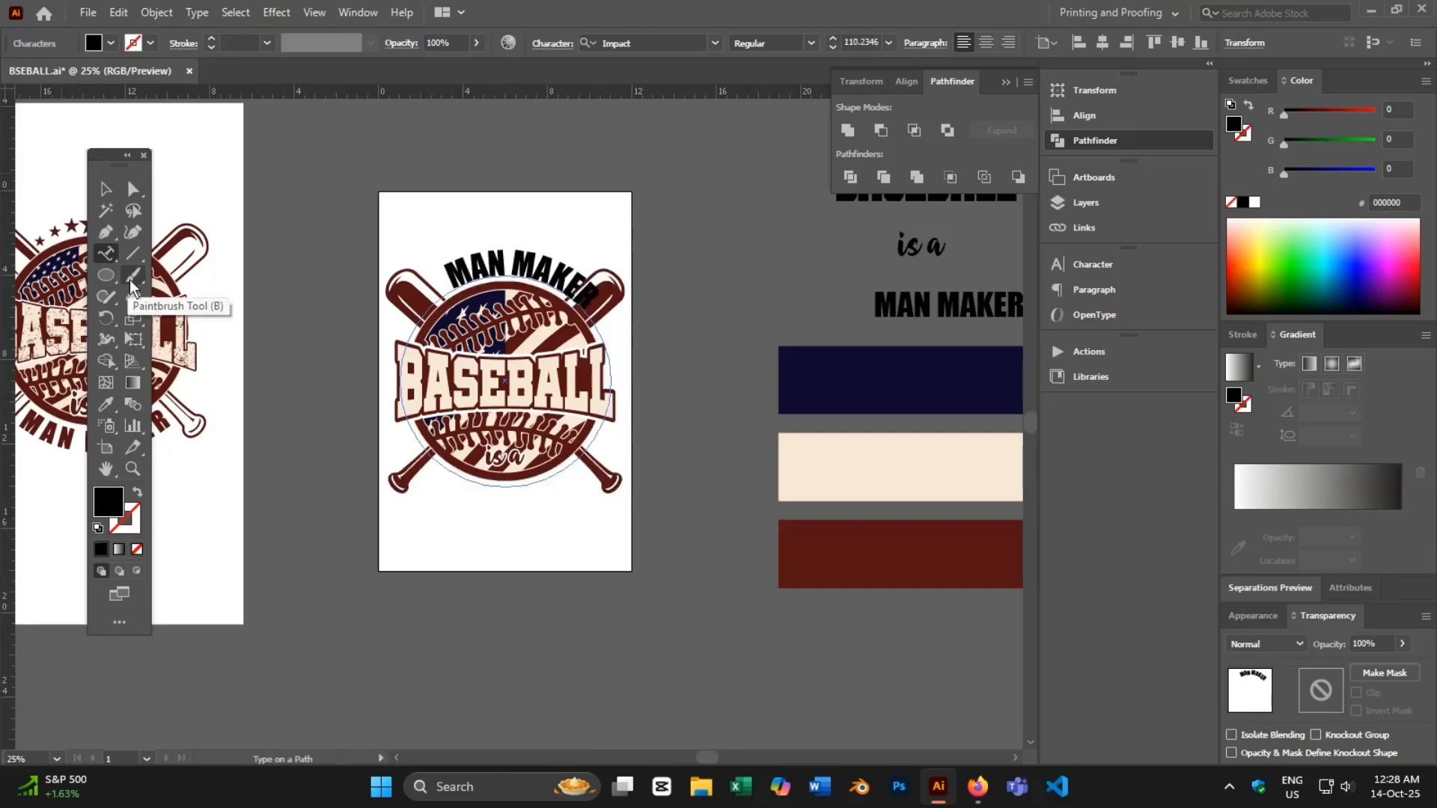
- Flip the MAN MAKER type on its path and align it to the path by Ascender, keeping the Rainbow effect
{"action": "left_click", "coordinate": [105, 188]}
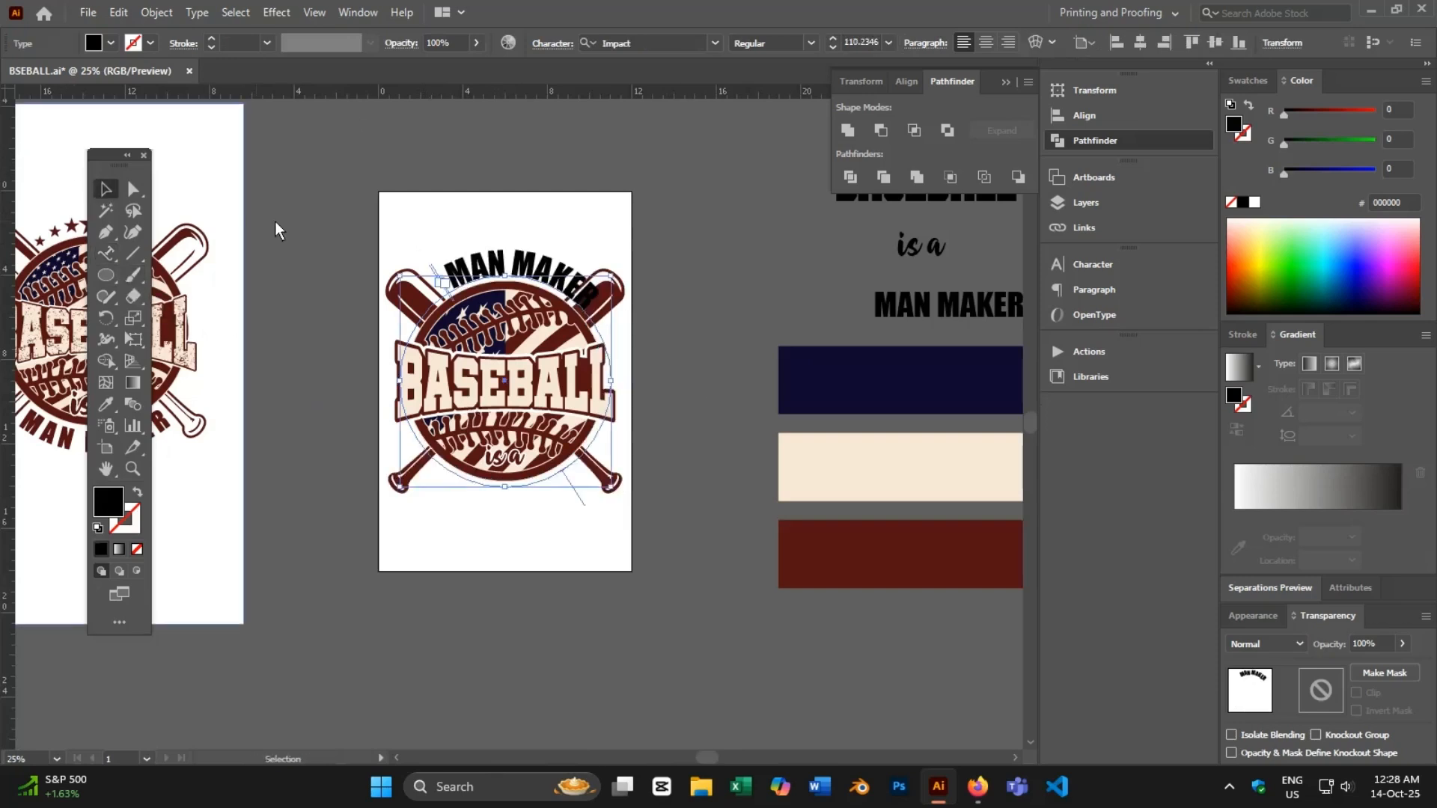
{"action": "left_click", "coordinate": [186, 19]}
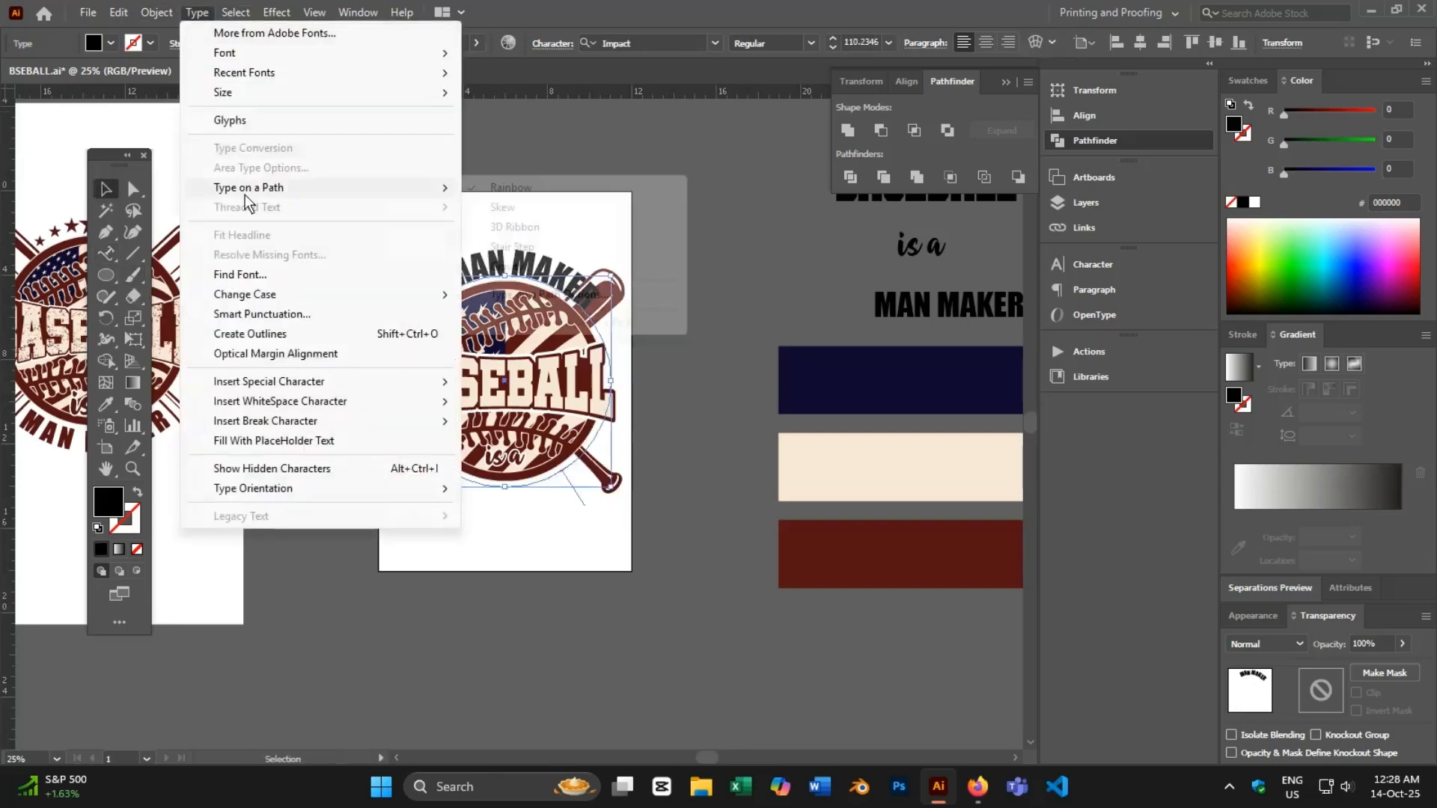
{"action": "mouse_move", "coordinate": [245, 194]}
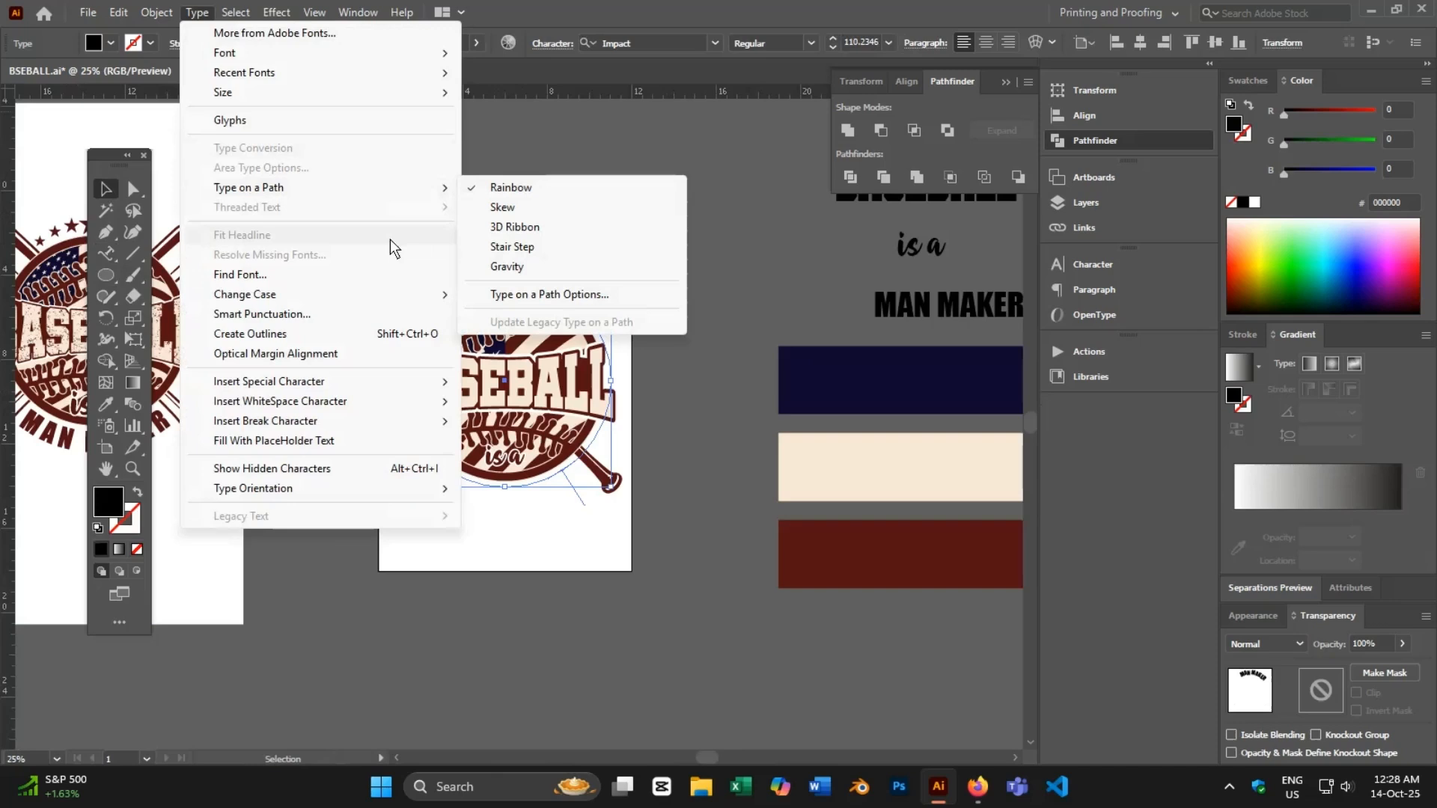
{"action": "left_click", "coordinate": [535, 295]}
{"action": "left_click", "coordinate": [767, 339]}
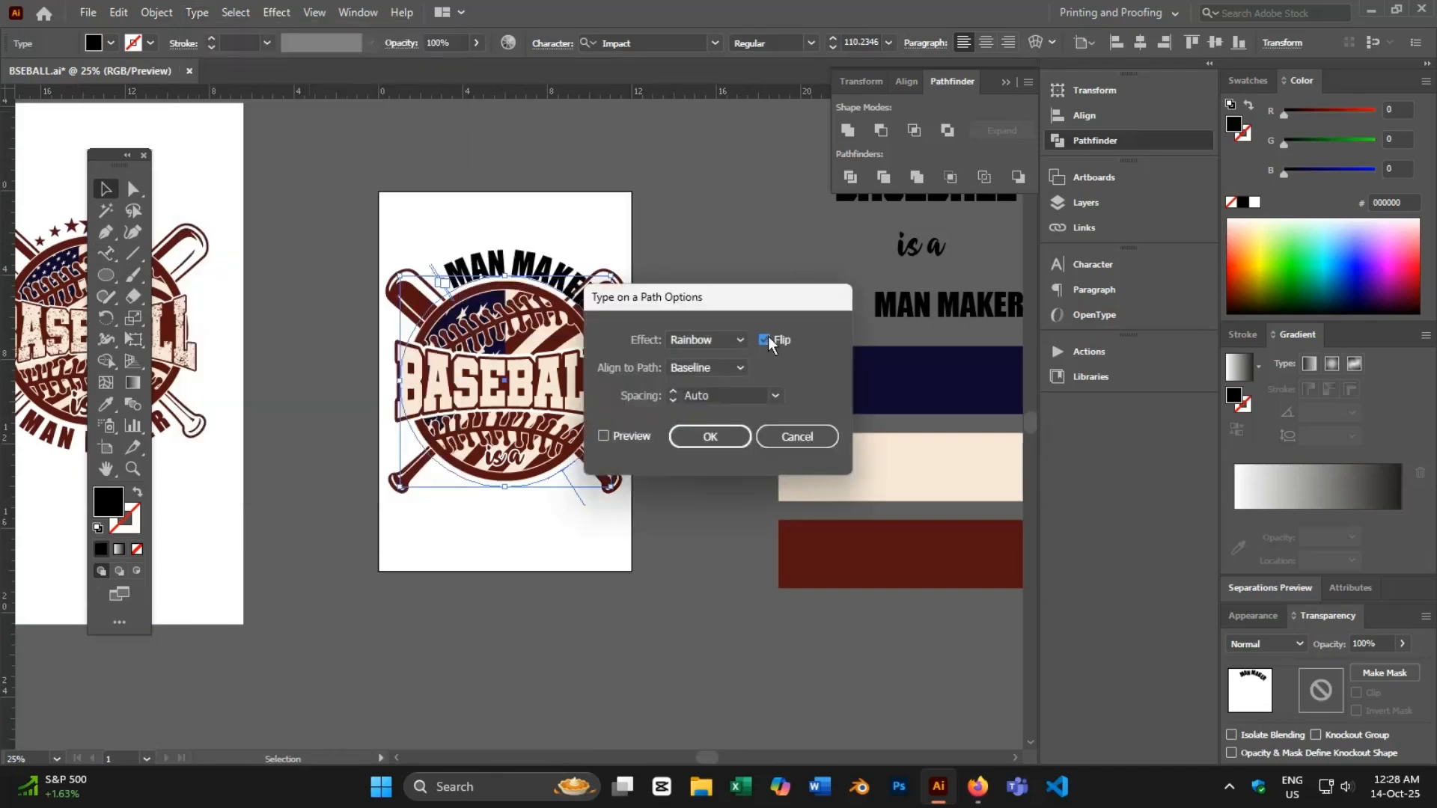
{"action": "left_click", "coordinate": [604, 439]}
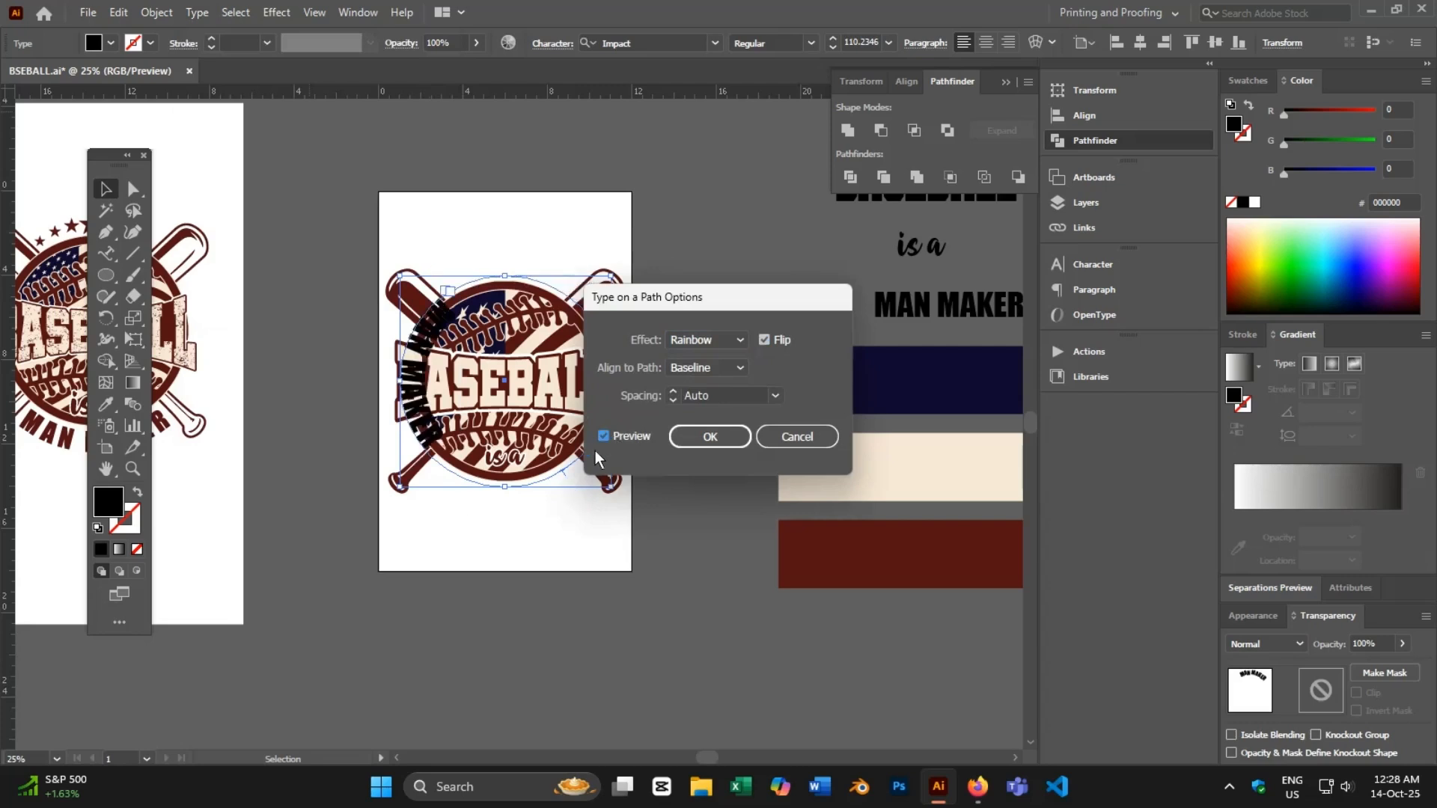
{"action": "left_click", "coordinate": [719, 370]}
{"action": "left_click", "coordinate": [723, 385]}
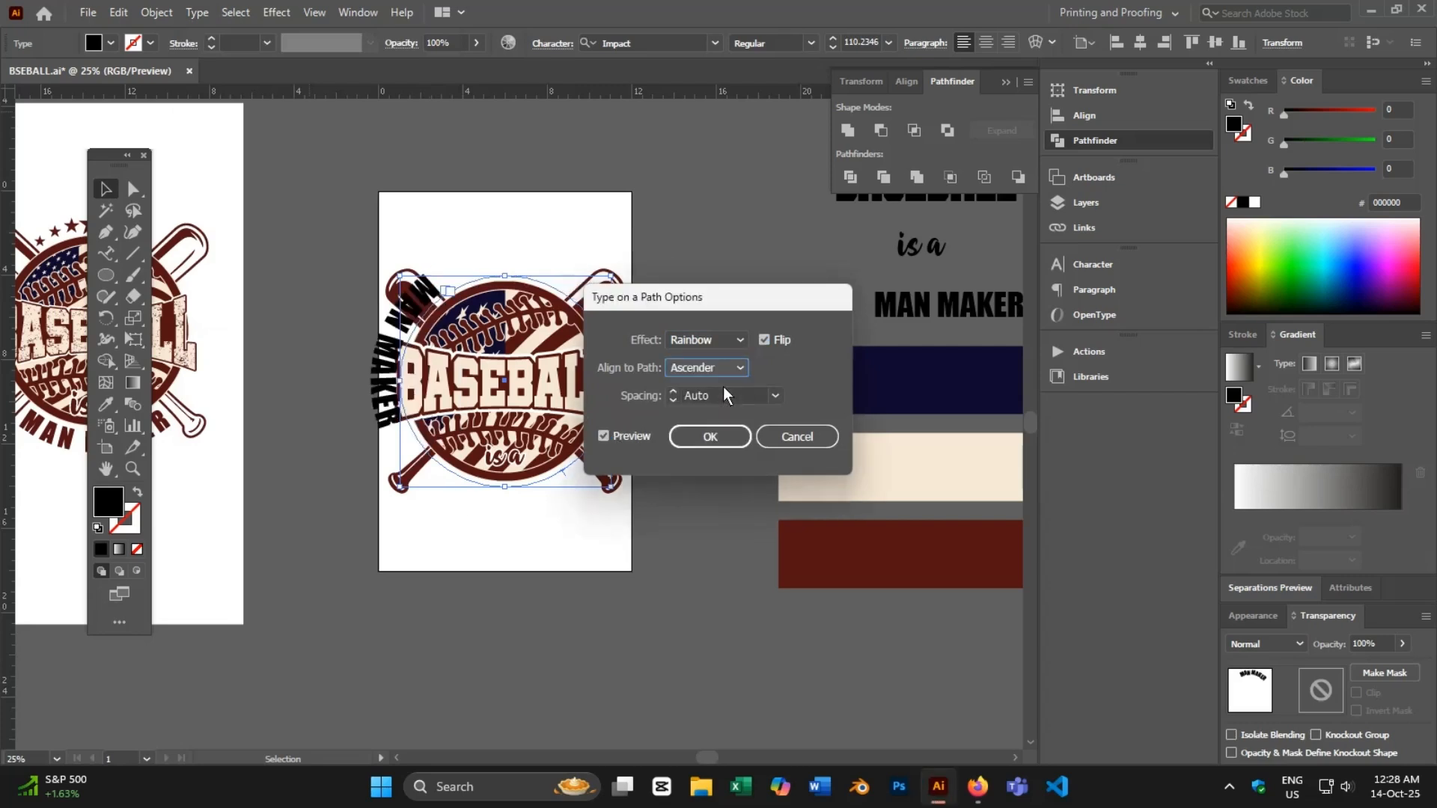
{"action": "left_click", "coordinate": [721, 436]}
- Rotate the circular path text so MAN MAKER curves upright below the baseball
{"action": "left_click_drag", "start_coordinate": [620, 272], "coordinate": [388, 308]}
{"action": "left_click_drag", "start_coordinate": [633, 416], "coordinate": [602, 353]}
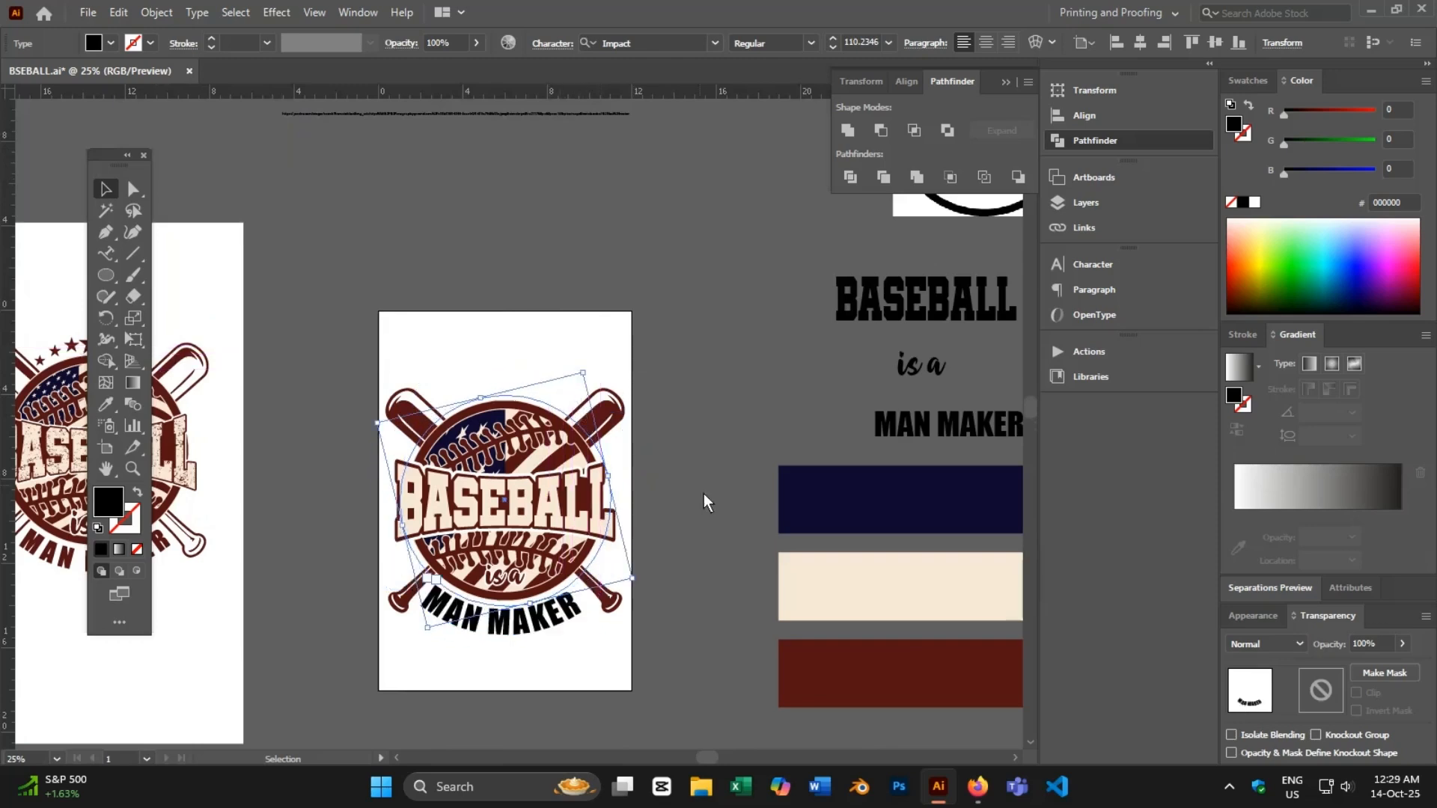
{"action": "scroll", "coordinate": [707, 514], "scroll_direction": "down", "scroll_amount": 3}
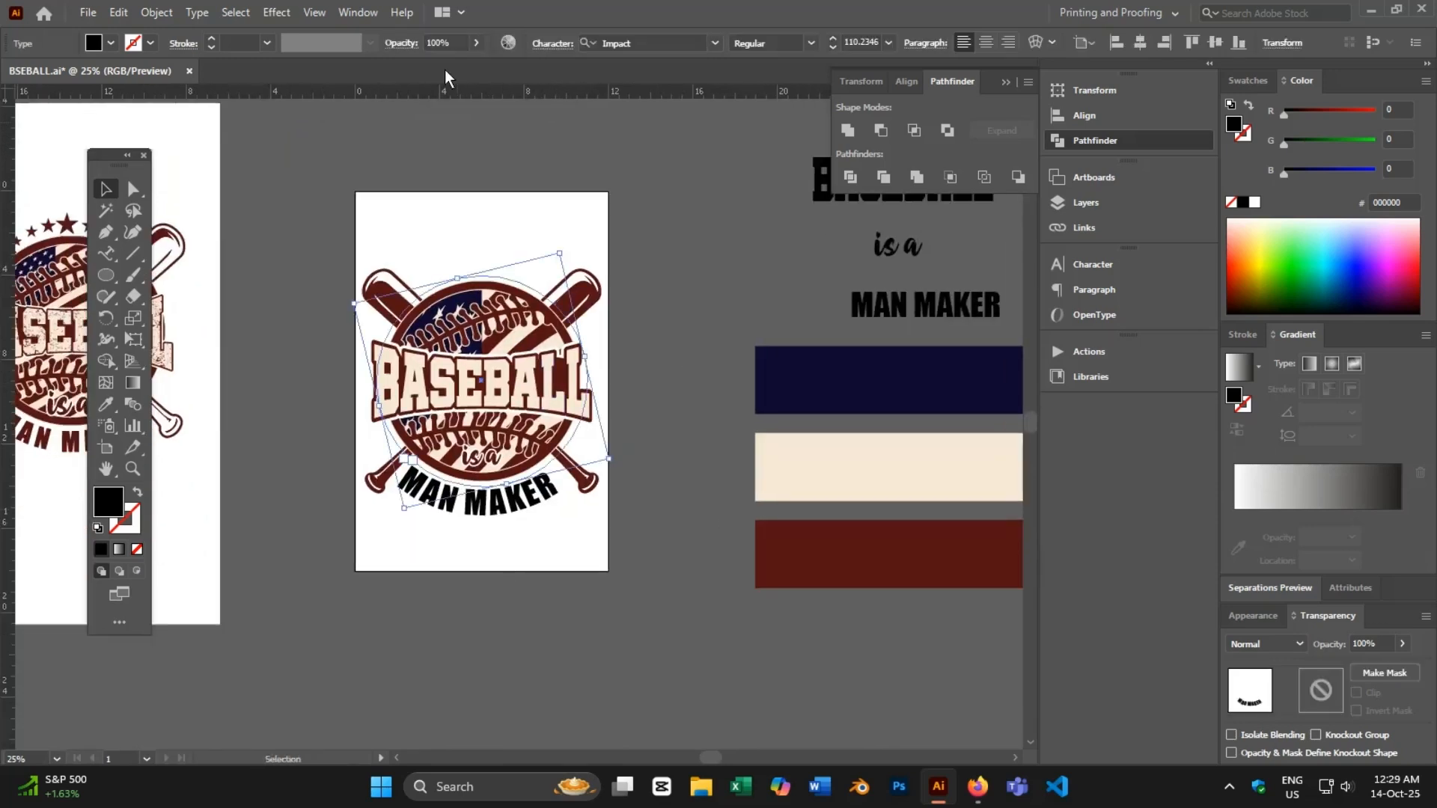
- Set the MAN MAKER font size to 90 pt and rotate the path text to recenter it under the baseball
{"action": "left_click", "coordinate": [551, 43]}
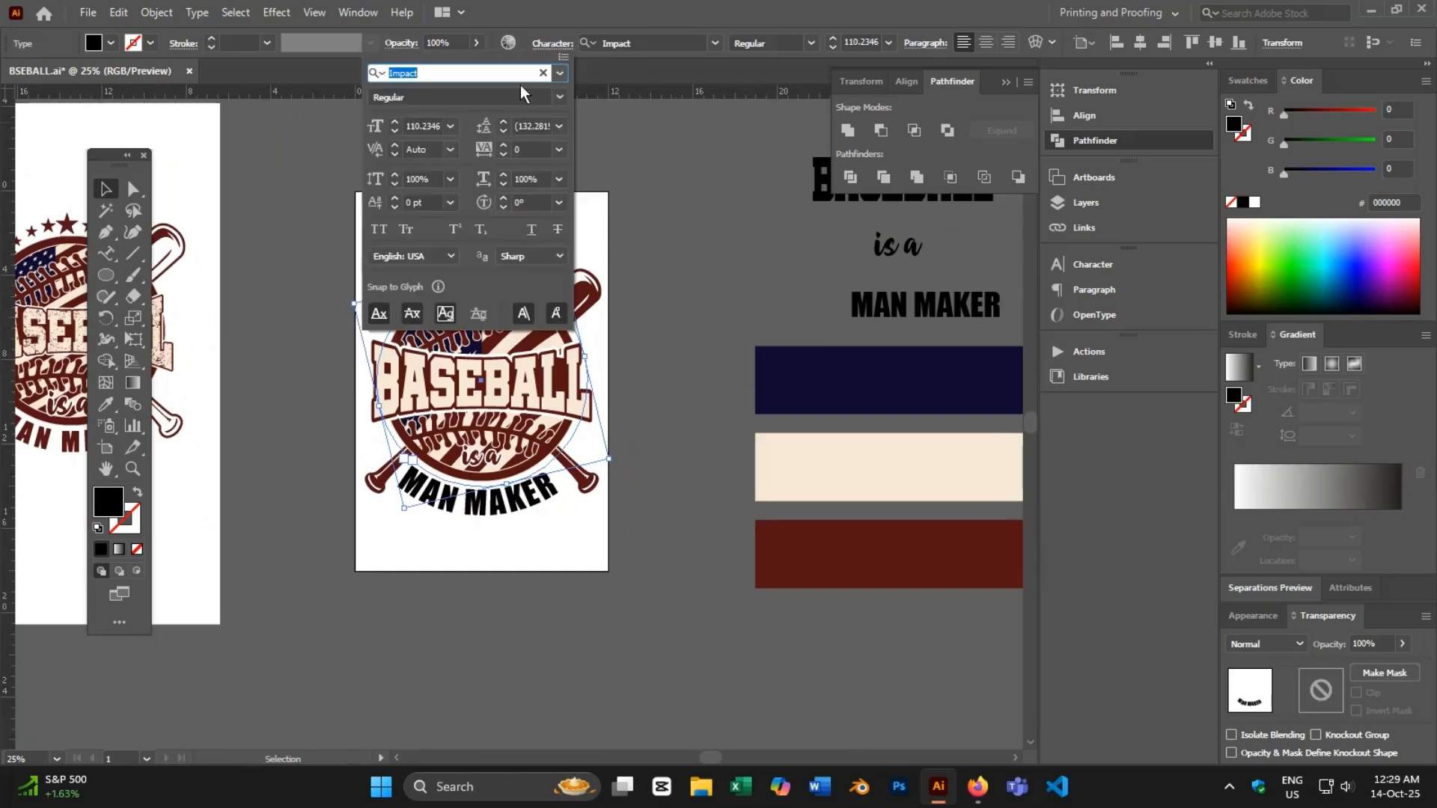
{"action": "left_click", "coordinate": [441, 128]}
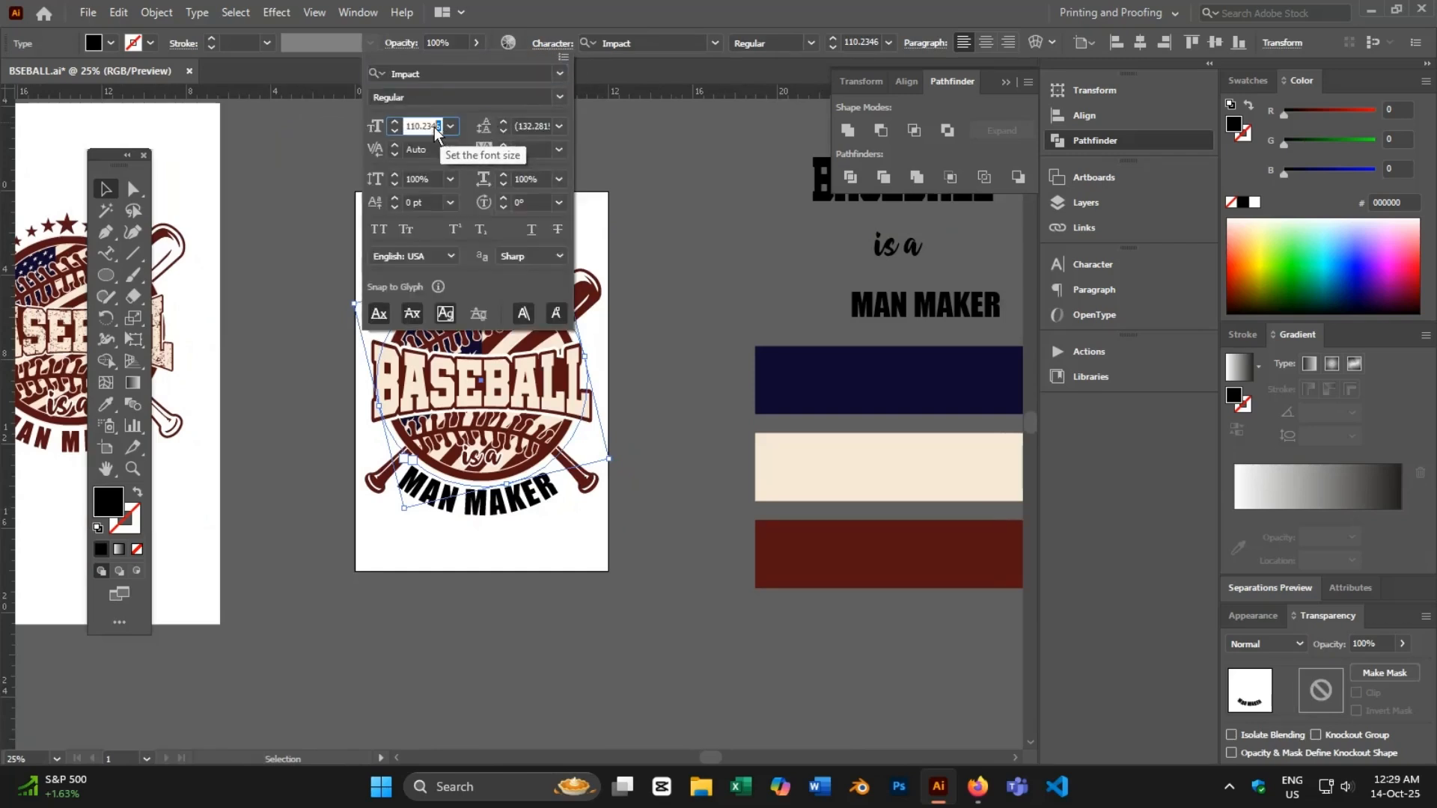
{"action": "type", "text": "90"}
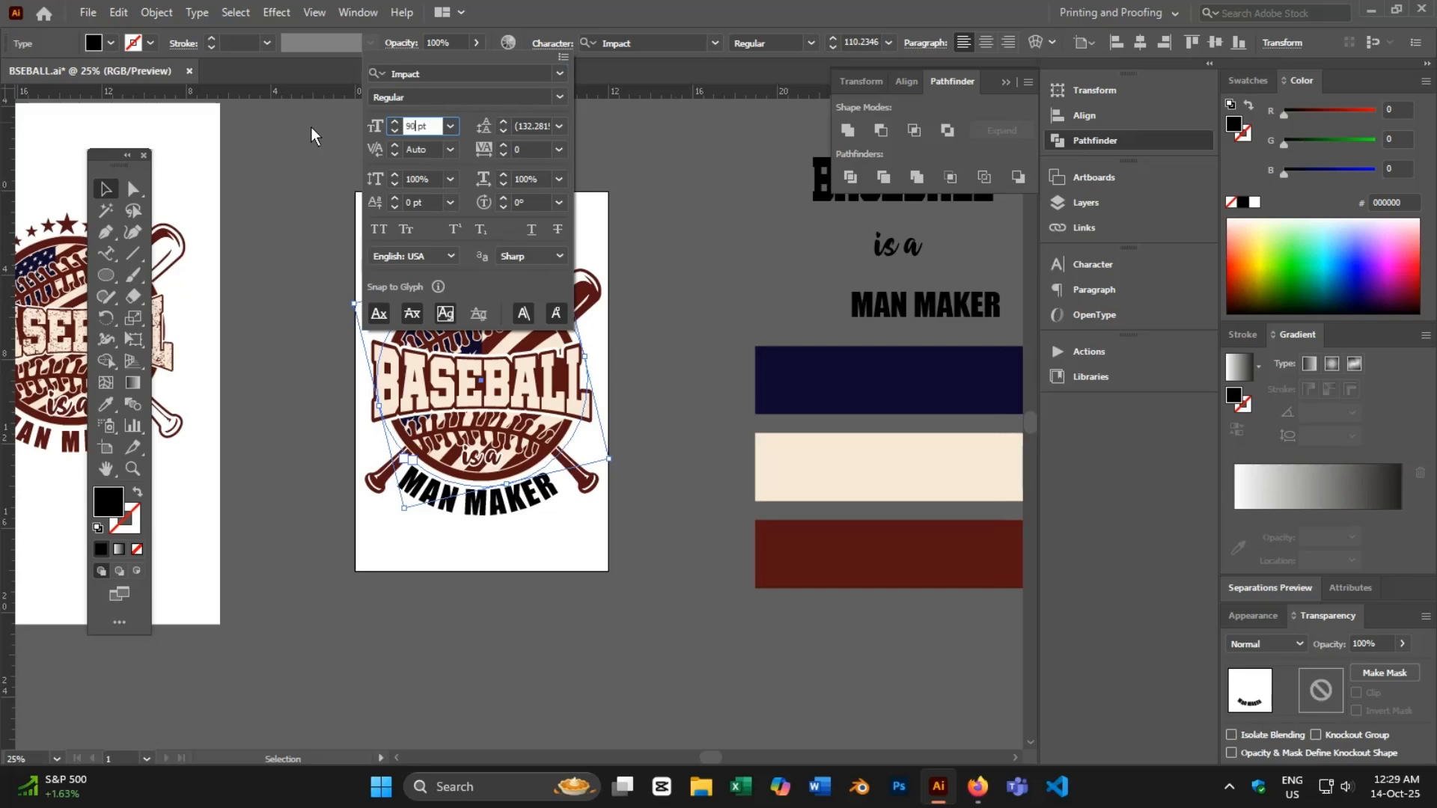
{"action": "key", "text": "Return"}
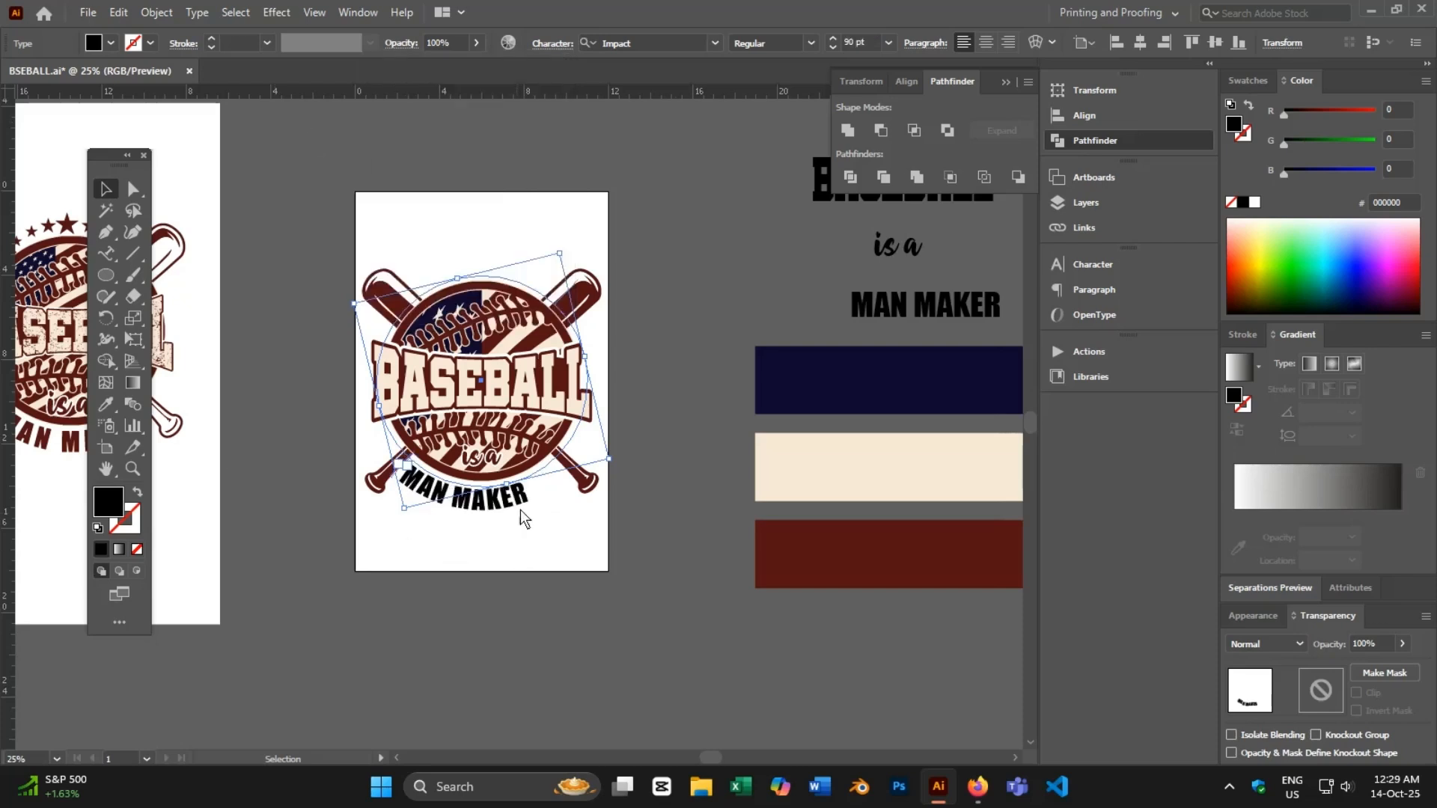
{"action": "left_click_drag", "start_coordinate": [617, 465], "coordinate": [629, 448]}
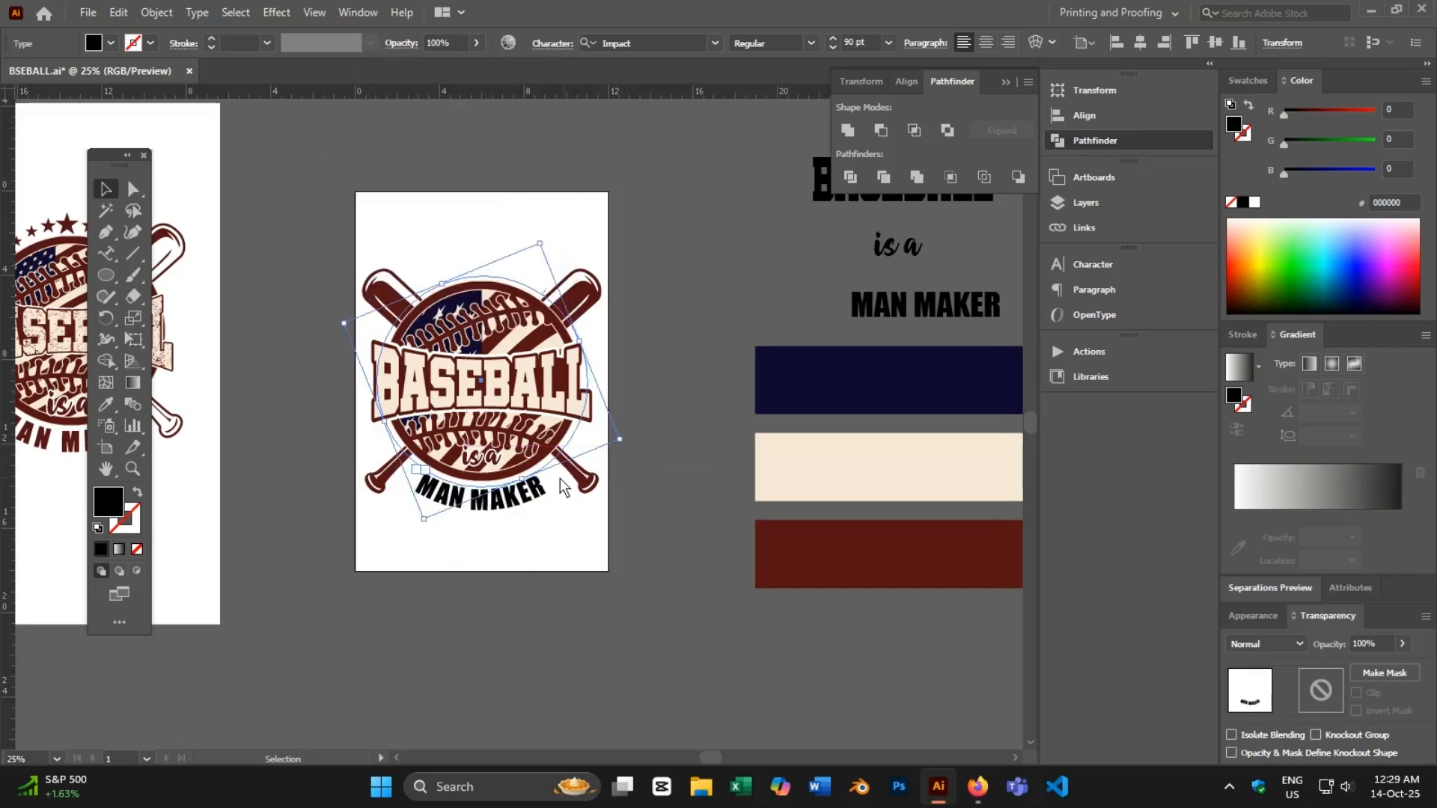
- Set the tracking of the MAN MAKER text to 100
{"action": "left_click", "coordinate": [560, 47]}
{"action": "left_click", "coordinate": [528, 149]}
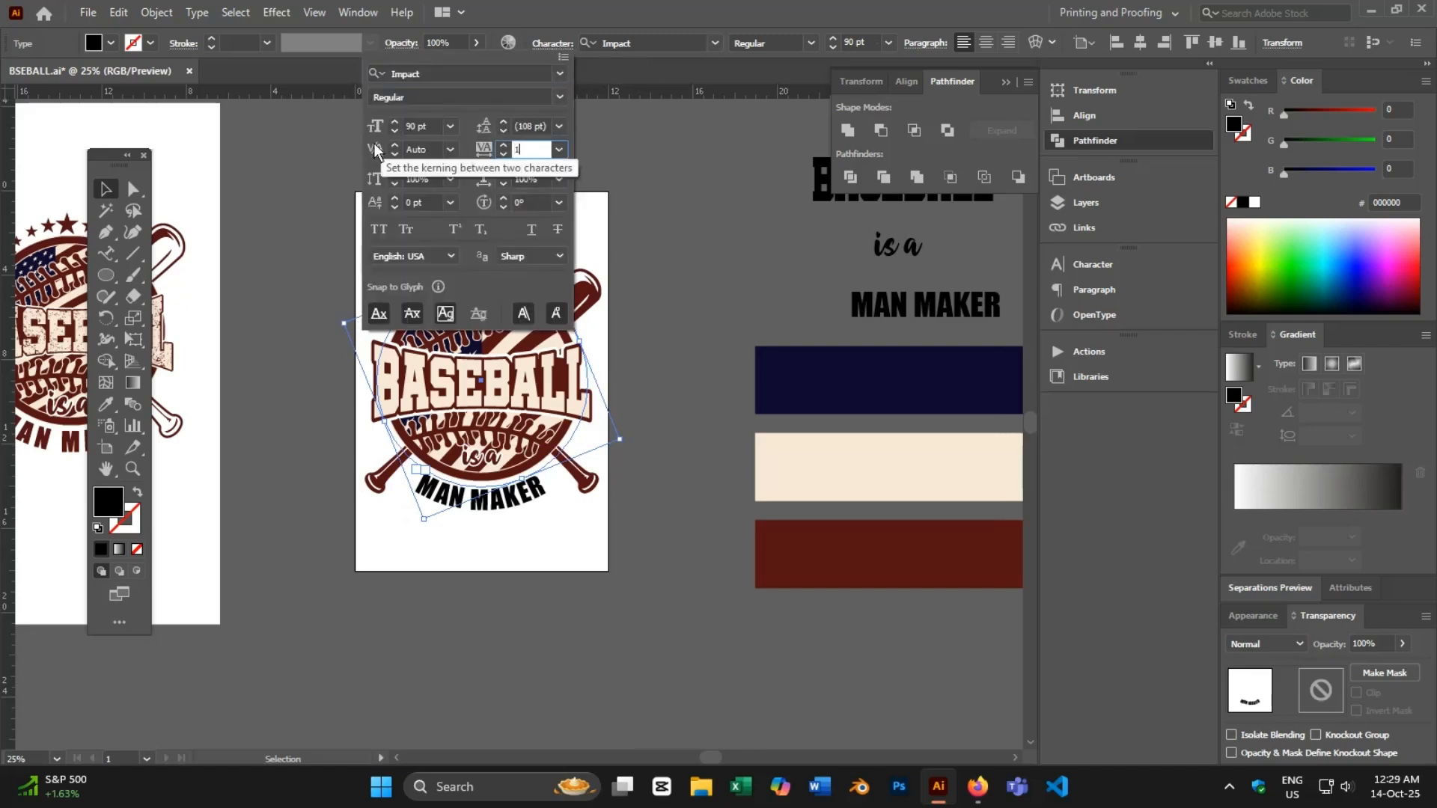
{"action": "type", "text": "100"}
{"action": "key", "text": "Return"}
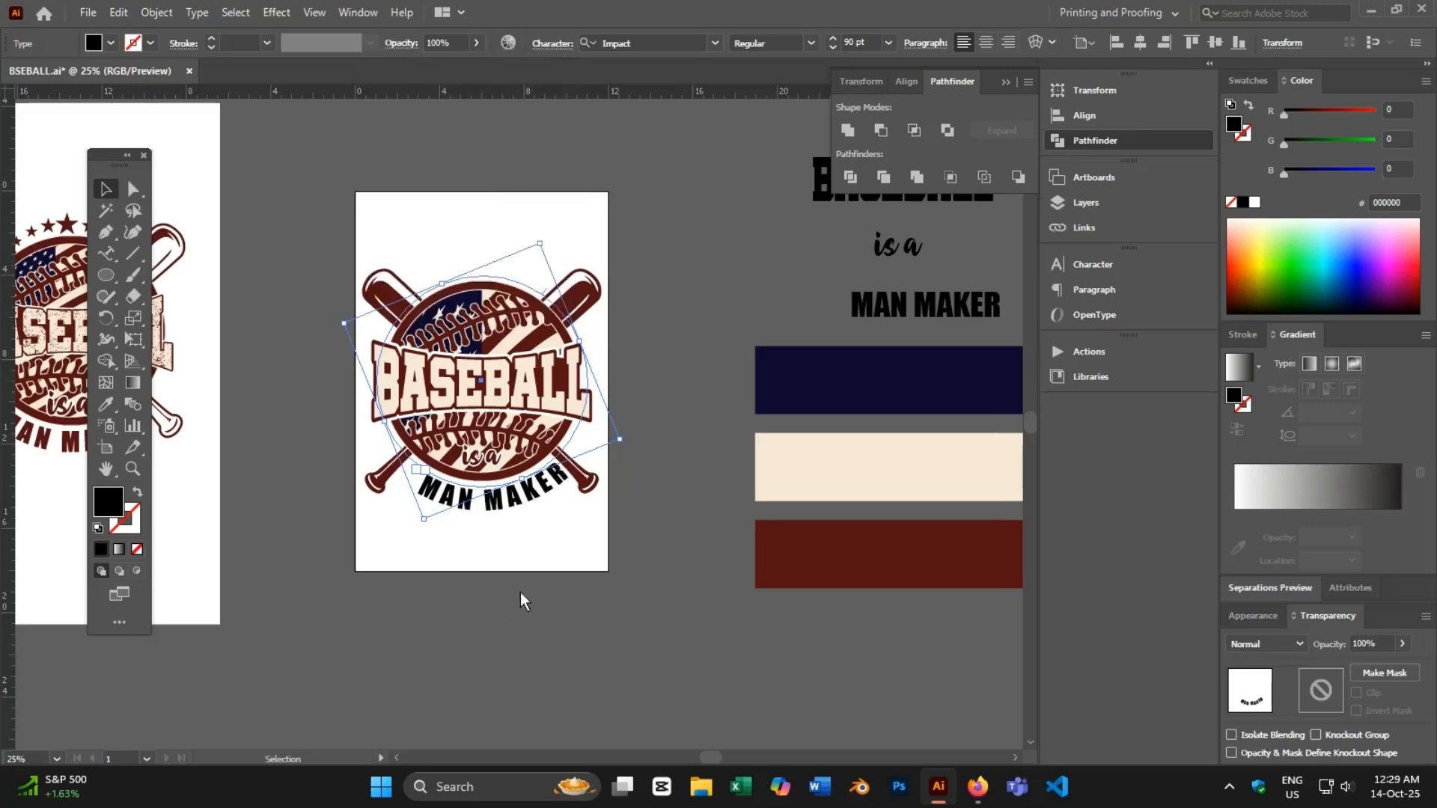
- Scale down and rotate the MAN MAKER path text so it sits centered beneath the baseball between the bat handles
{"action": "key", "text": "ctrl+equal"}
{"action": "scroll", "coordinate": [519, 515], "scroll_direction": "up", "scroll_amount": 1}
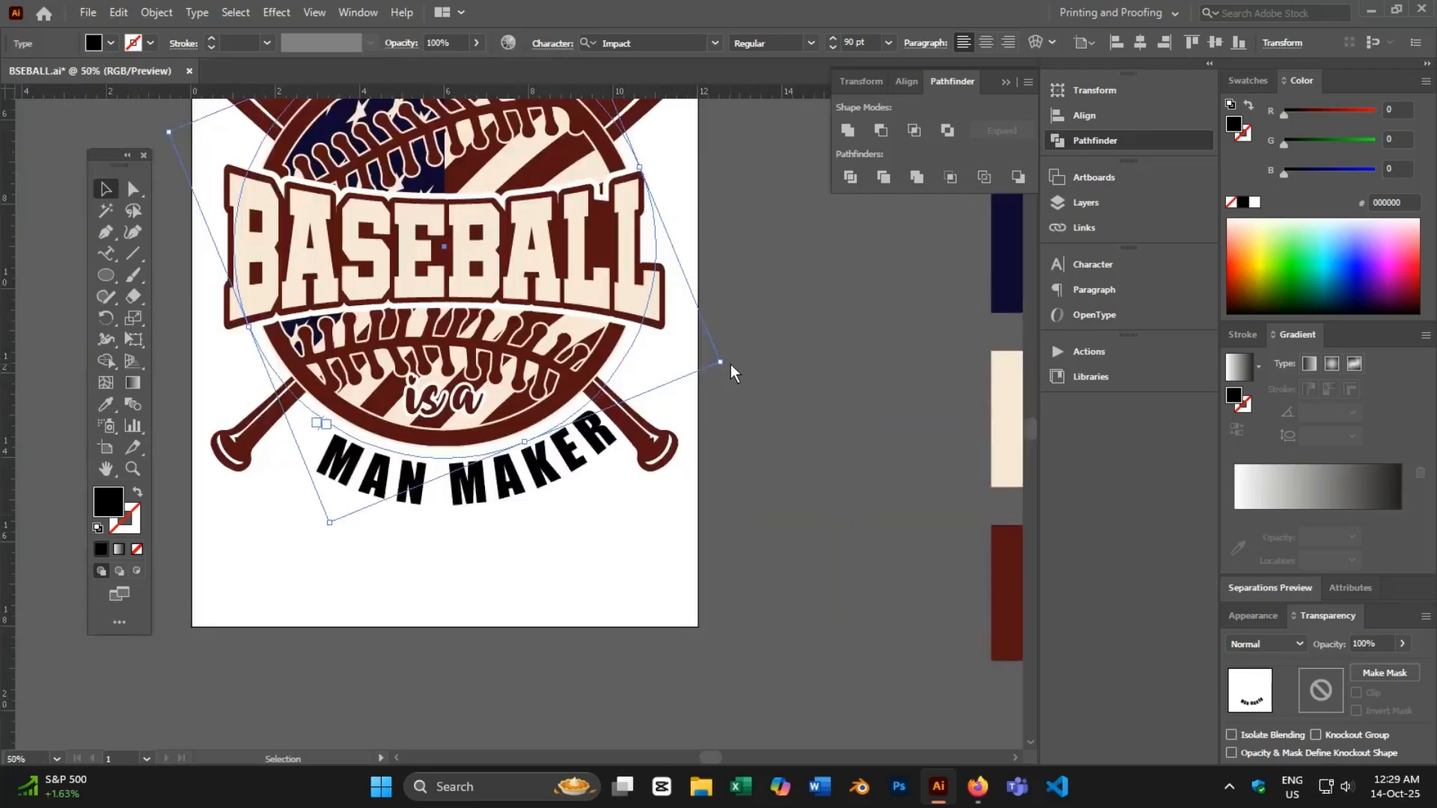
{"action": "left_click_drag", "start_coordinate": [731, 364], "coordinate": [699, 407]}
{"action": "left_click", "coordinate": [700, 406]}
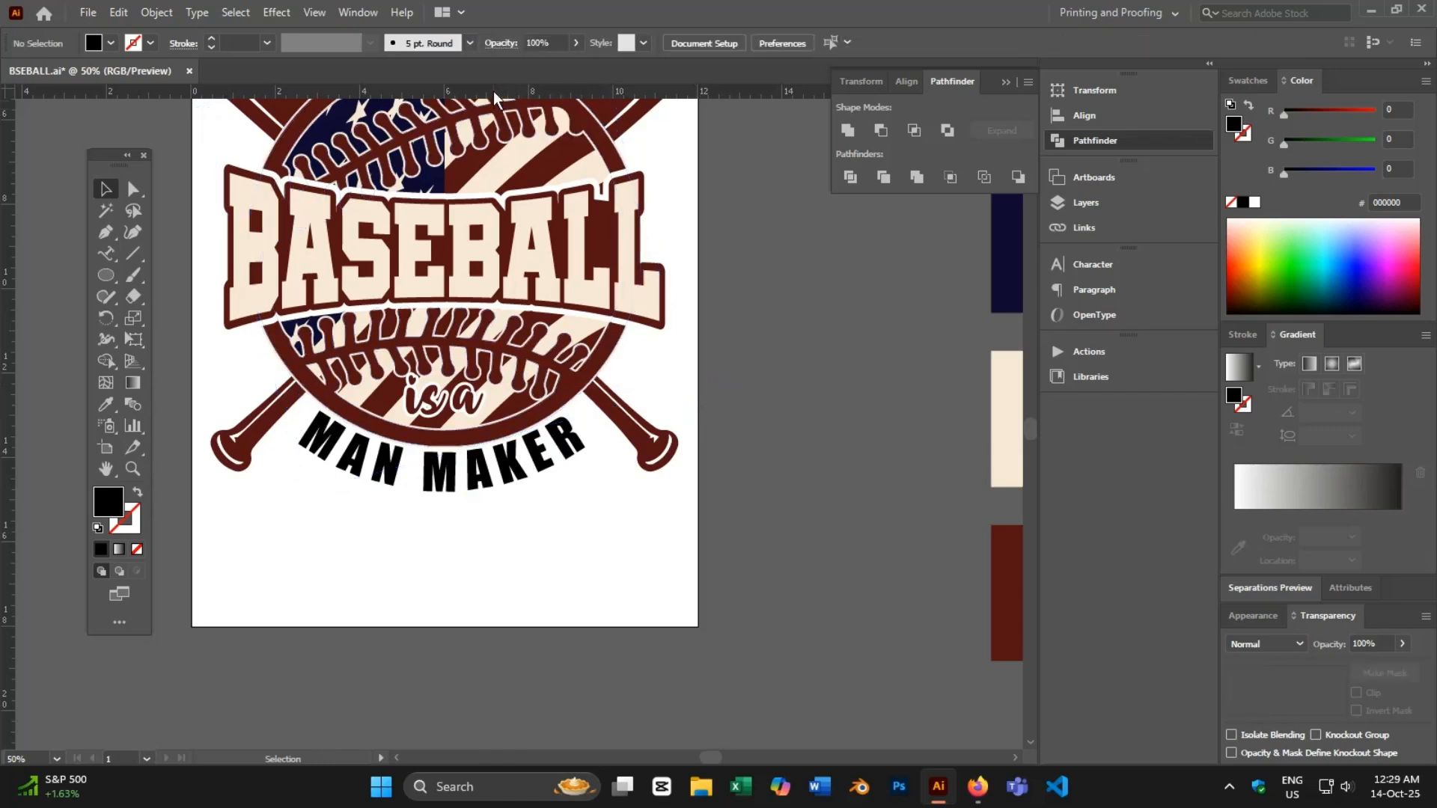
- Add a horizontal guide near the ends of MAN MAKER and rotate the curved text slightly to level it
{"action": "left_click_drag", "start_coordinate": [493, 91], "coordinate": [487, 412]}
{"action": "key", "text": "ctrl+plus"}
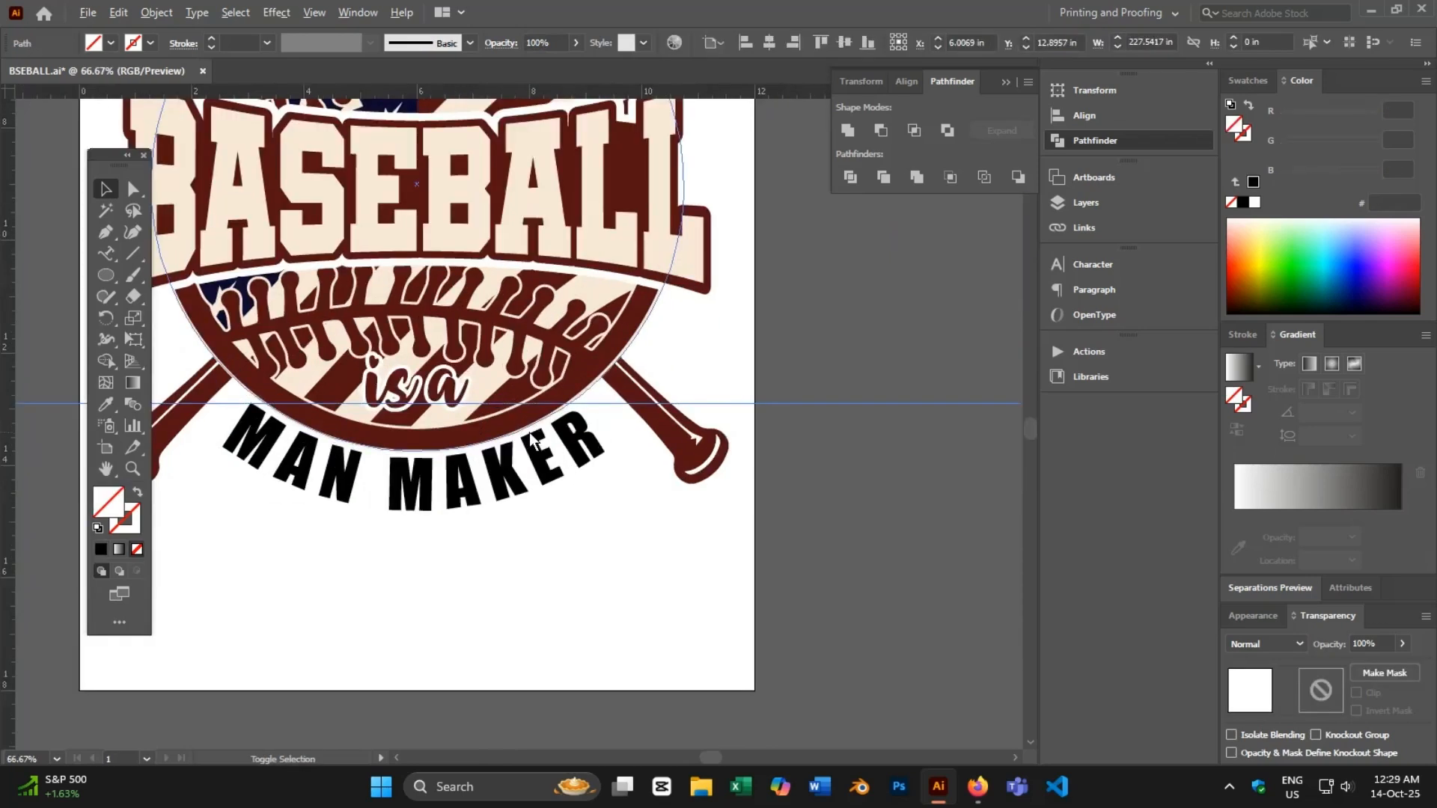
{"action": "left_click", "coordinate": [603, 453]}
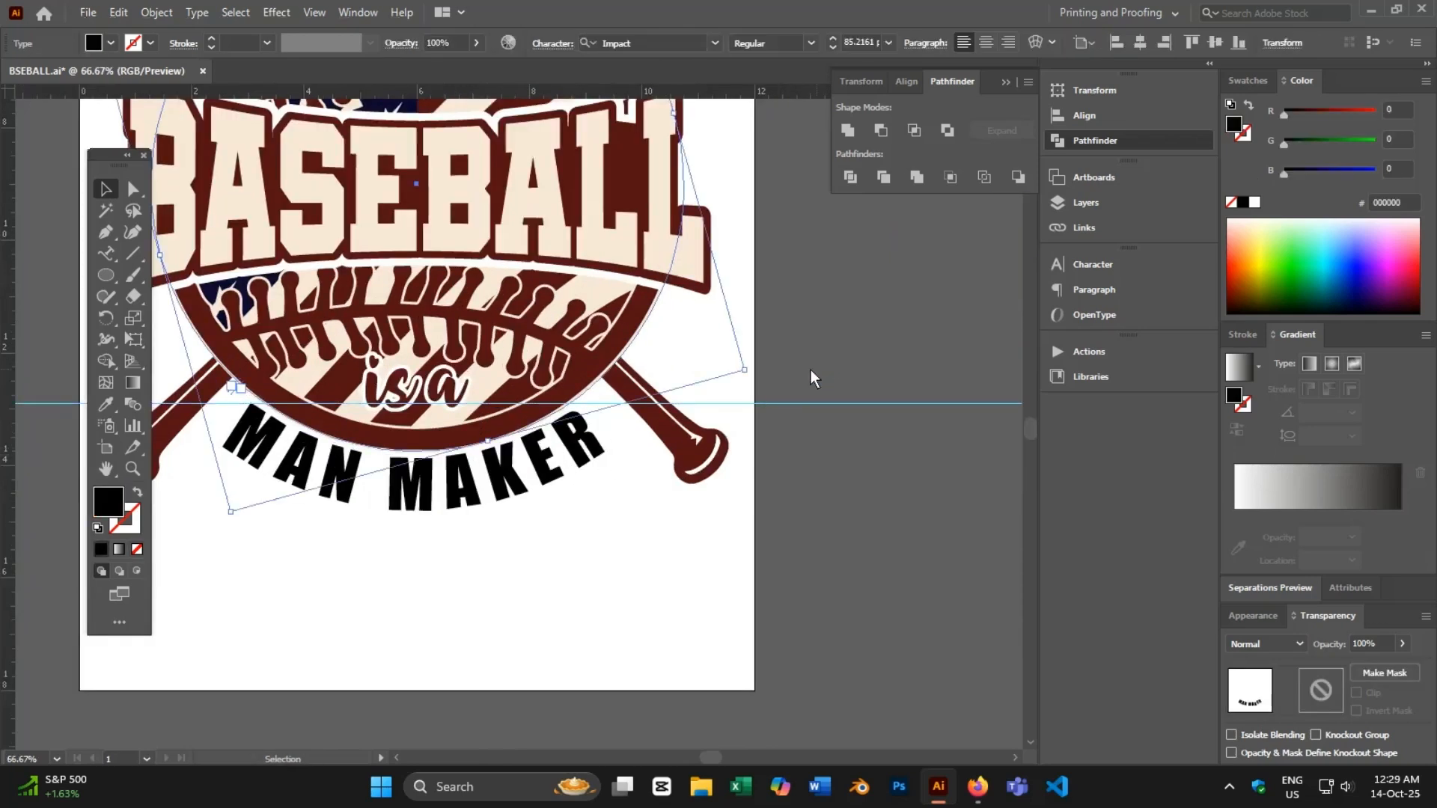
{"action": "left_click_drag", "start_coordinate": [753, 377], "coordinate": [755, 368]}
{"action": "left_click", "coordinate": [582, 532]}
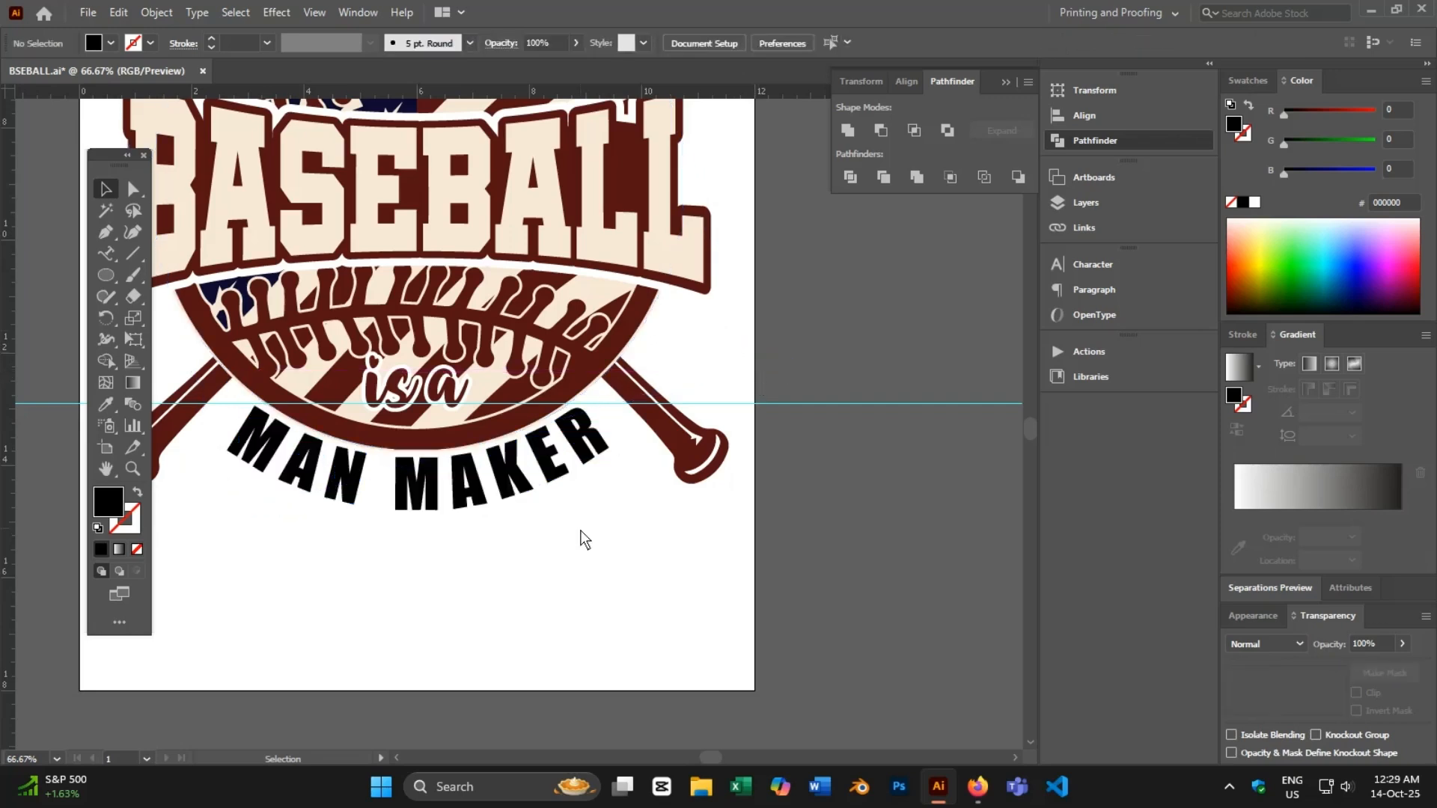
- Convert the MAN MAKER path text to outlines and delete the horizontal guide
{"action": "left_click", "coordinate": [279, 466]}
{"action": "right_click", "coordinate": [279, 468]}
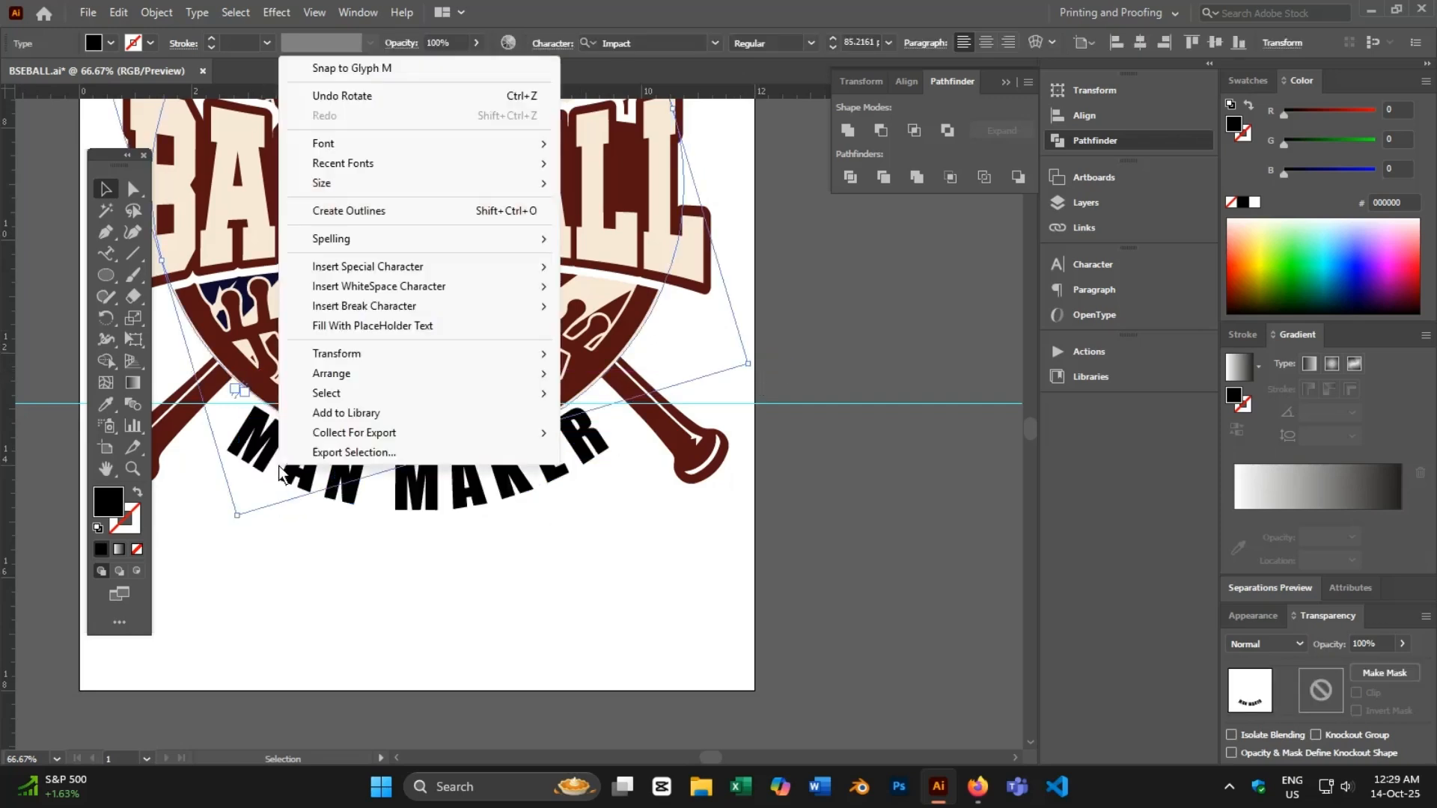
{"action": "left_click", "coordinate": [337, 212]}
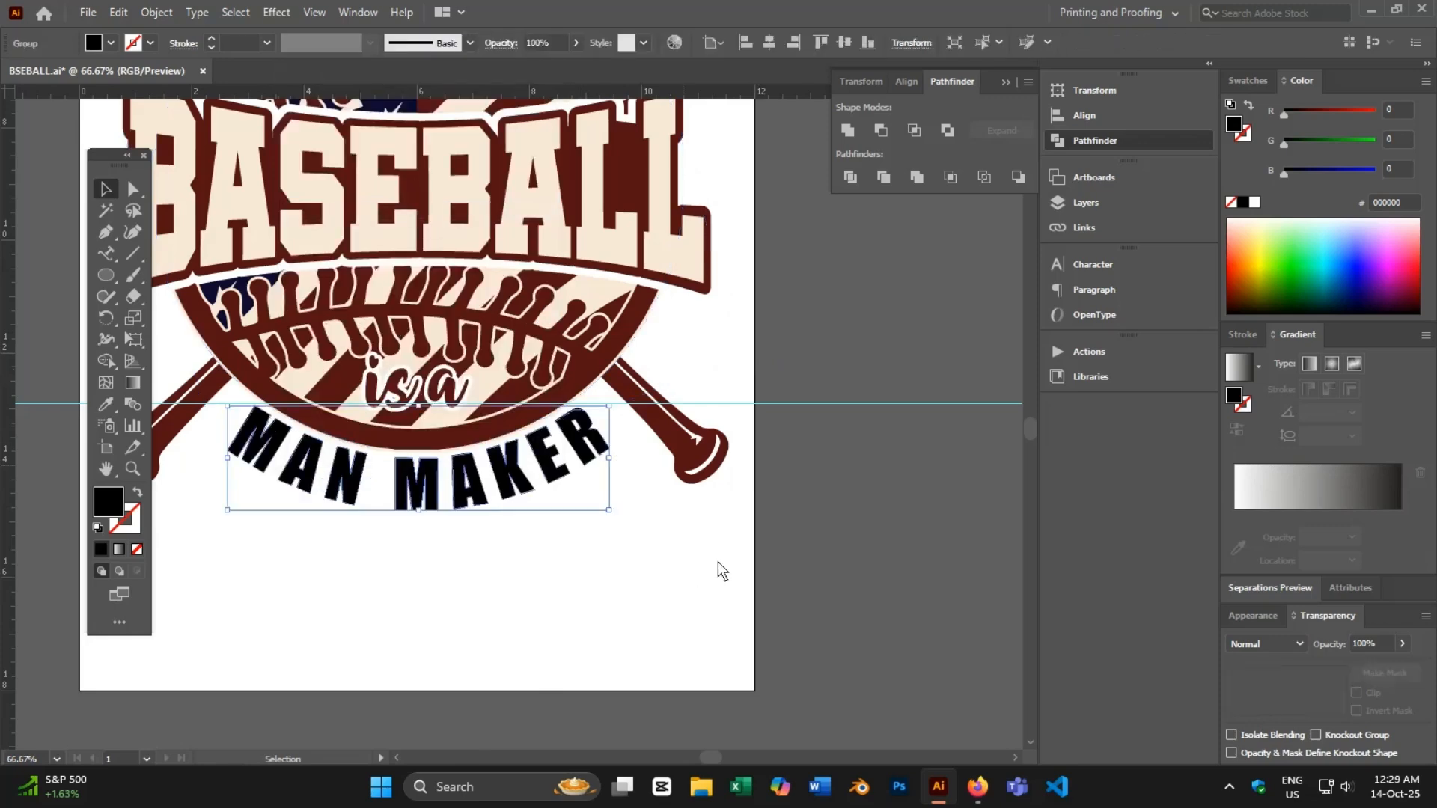
{"action": "left_click", "coordinate": [820, 504]}
{"action": "left_click", "coordinate": [820, 506]}
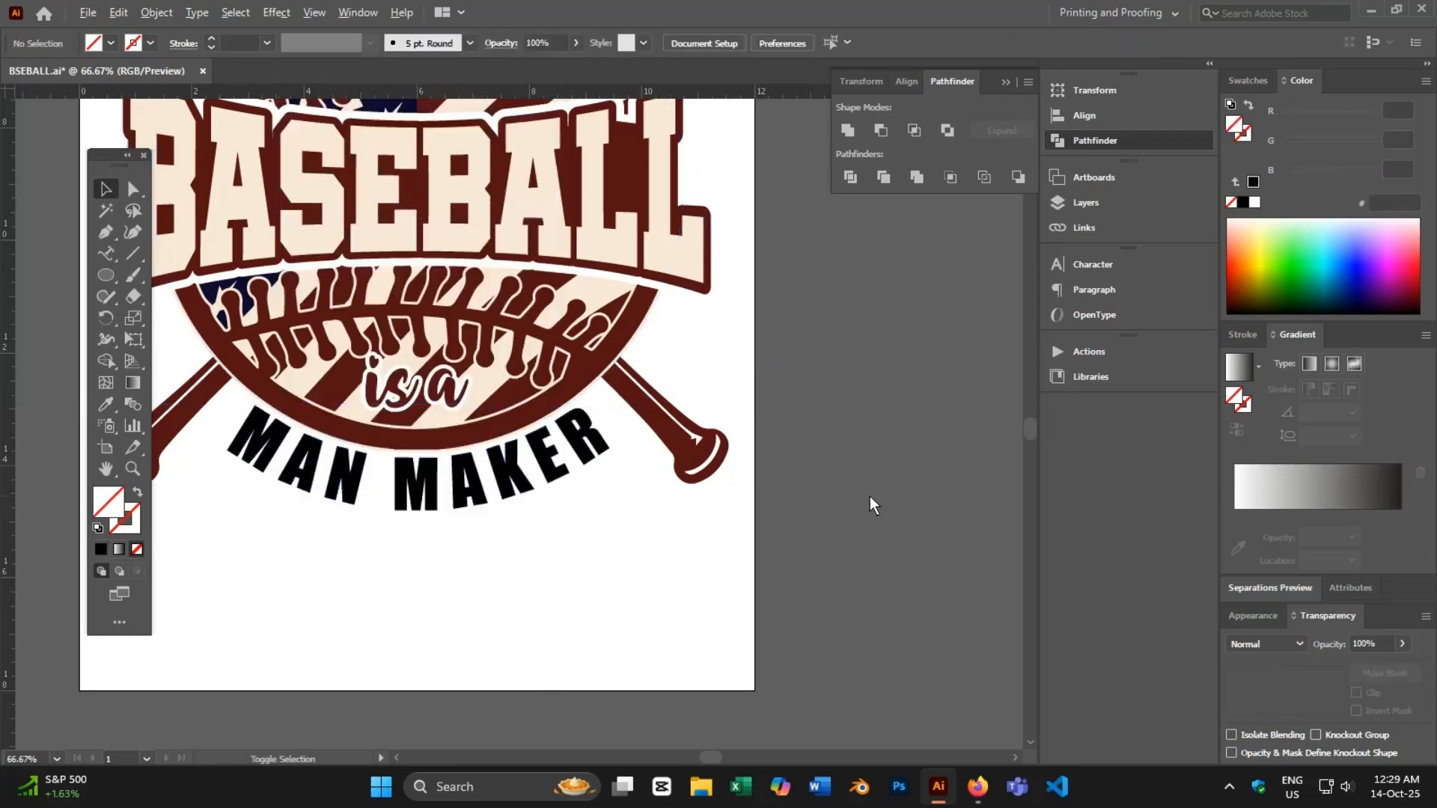
- Fill the outlined MAN MAKER lettering with the maroon (561313) sampled from the baseball
{"action": "scroll", "coordinate": [870, 496], "scroll_direction": "down", "scroll_amount": 2}
{"action": "left_click", "coordinate": [603, 499]}
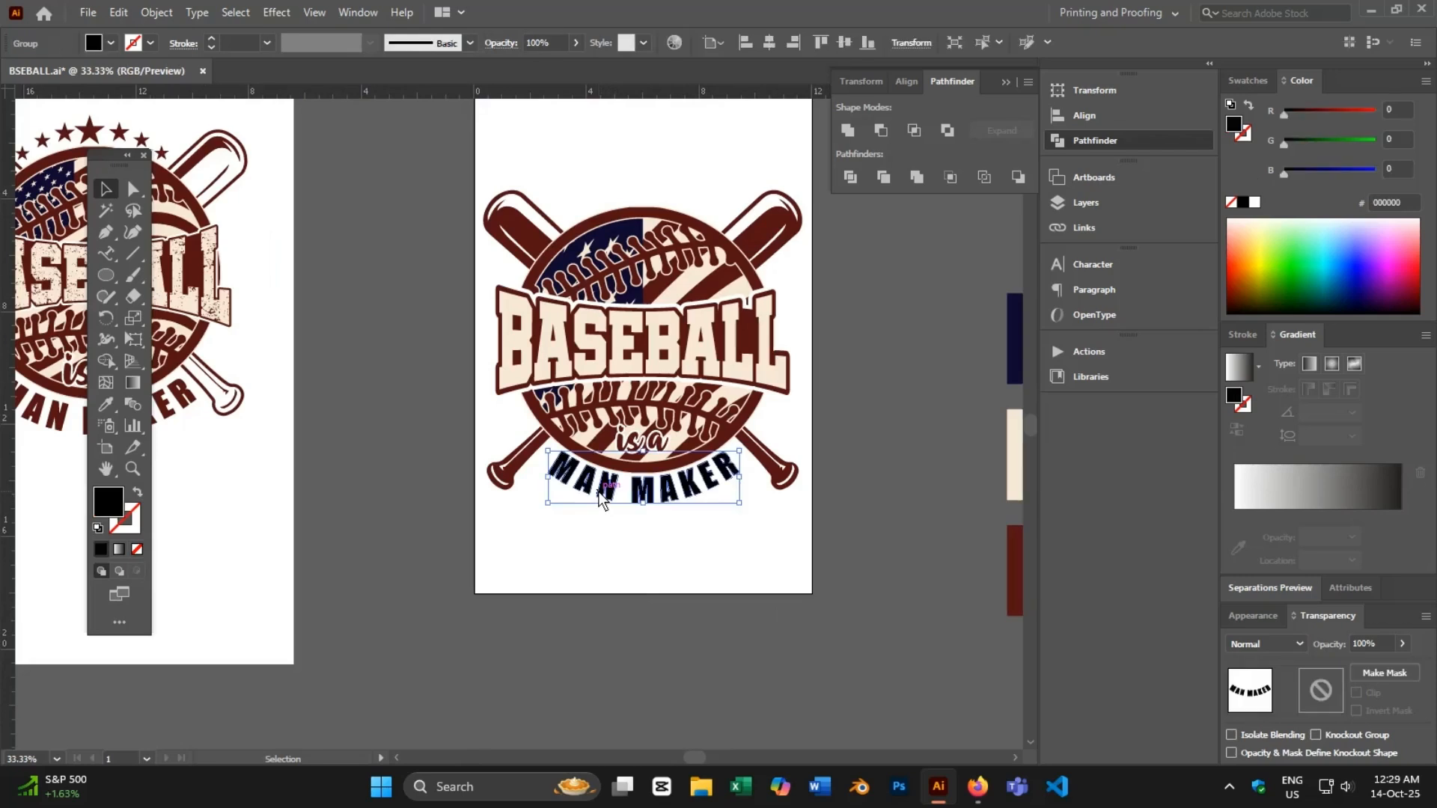
{"action": "key", "text": "i"}
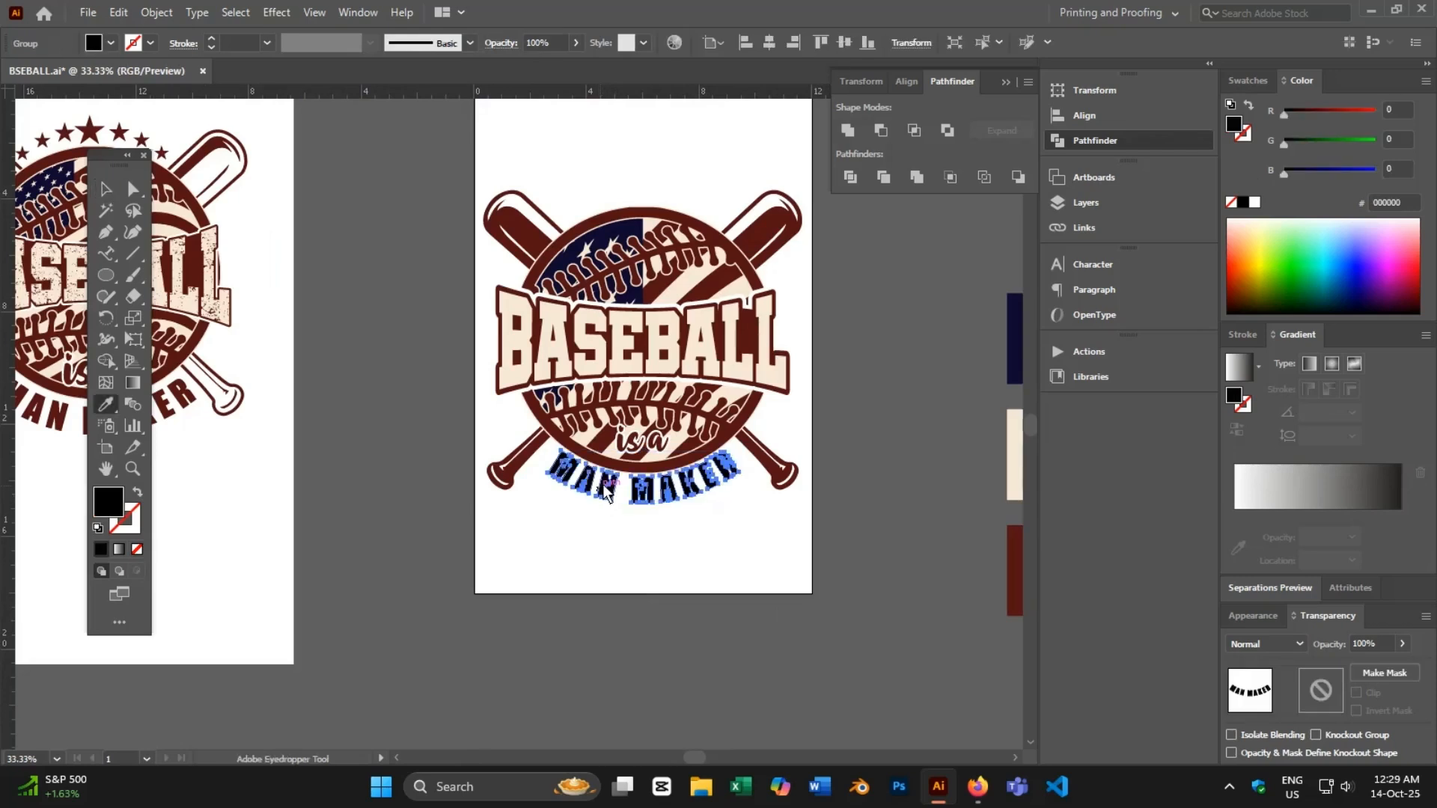
{"action": "left_click", "coordinate": [741, 422]}
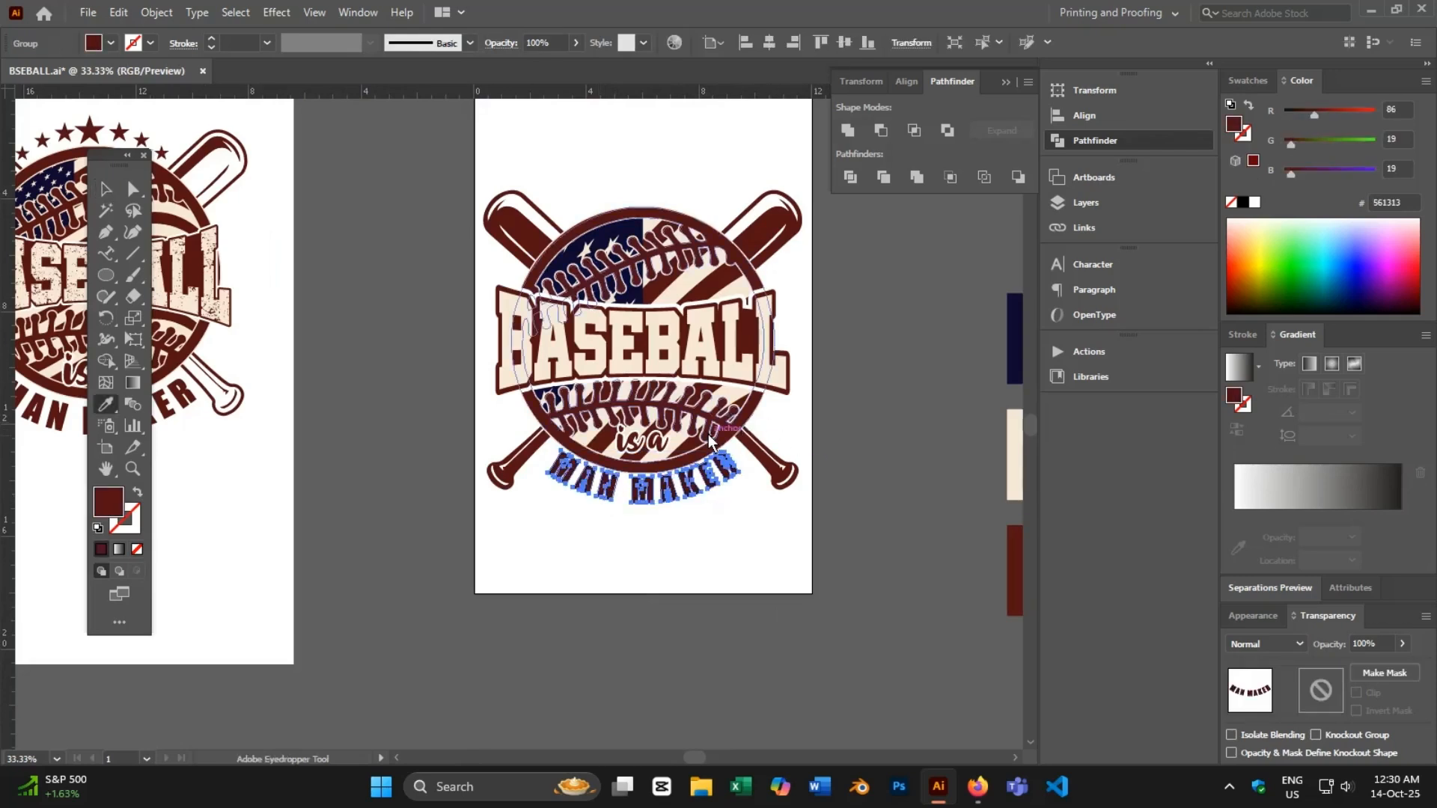
{"action": "left_click", "coordinate": [106, 188]}
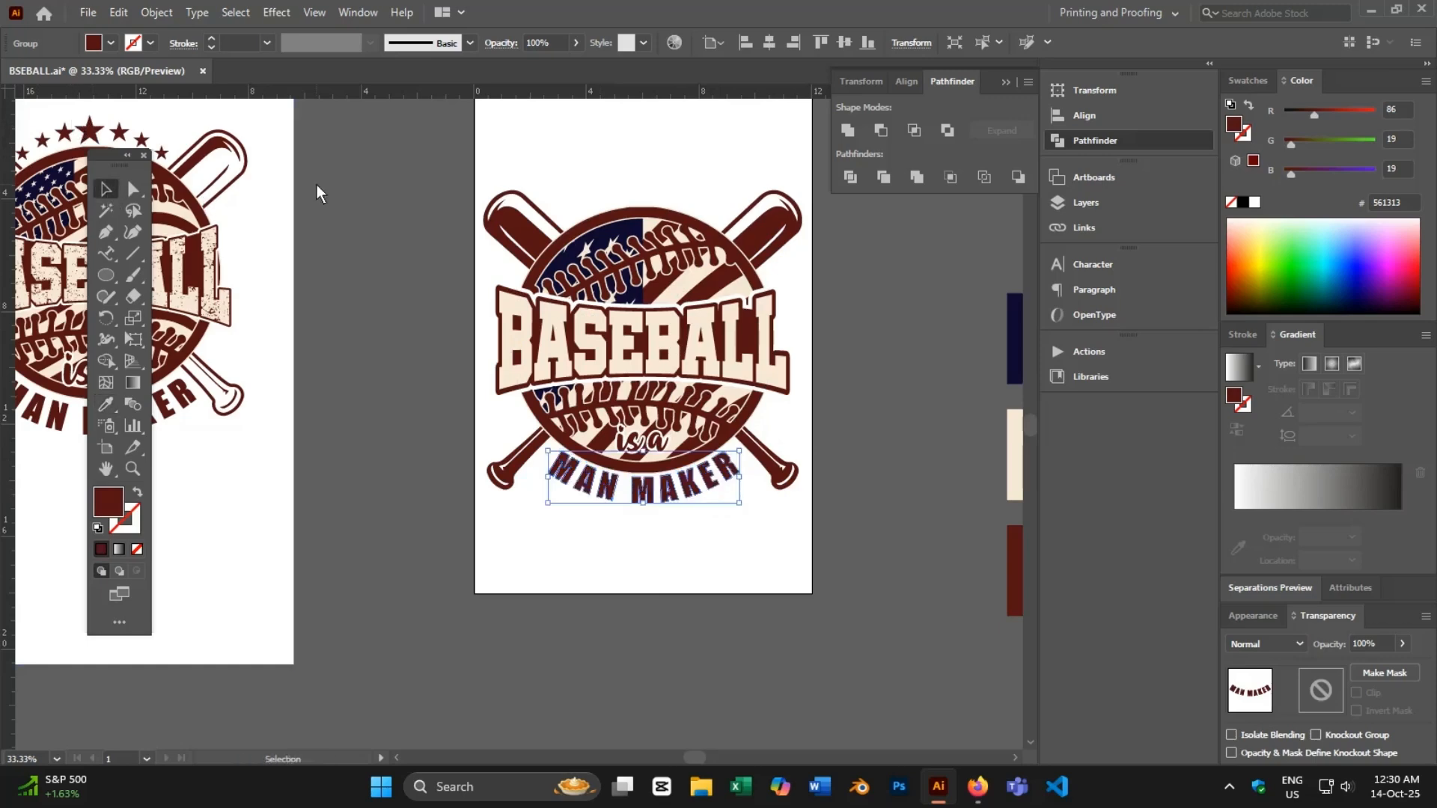
{"action": "left_click", "coordinate": [317, 185]}
- Compare the bats and the area above the baseball with the reference design
{"action": "scroll", "coordinate": [466, 371], "scroll_direction": "down", "scroll_amount": 2}
{"action": "left_click_drag", "start_coordinate": [631, 503], "coordinate": [646, 454]}
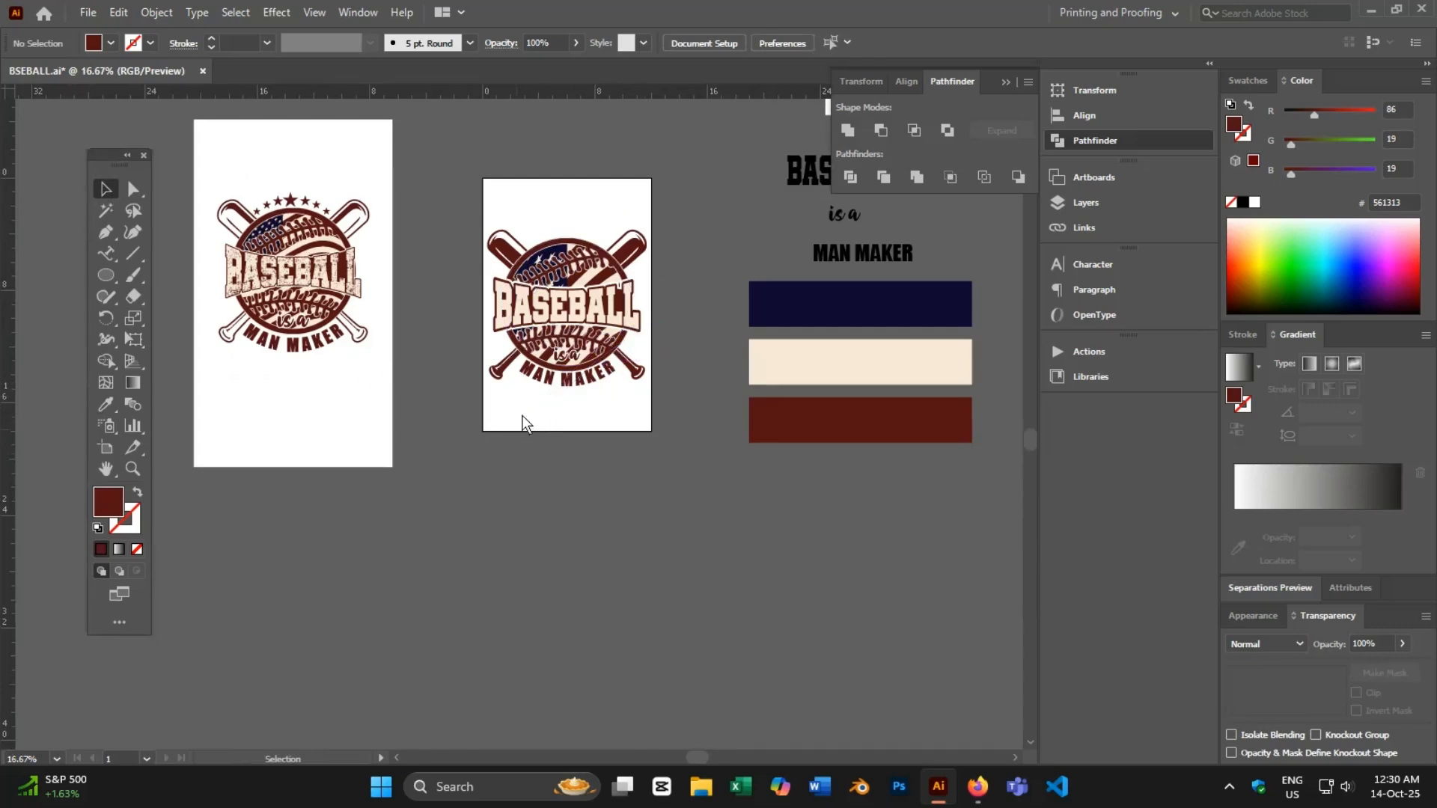
{"action": "scroll", "coordinate": [623, 237], "scroll_direction": "up", "scroll_amount": 4}
{"action": "left_click_drag", "start_coordinate": [530, 186], "coordinate": [858, 230]}
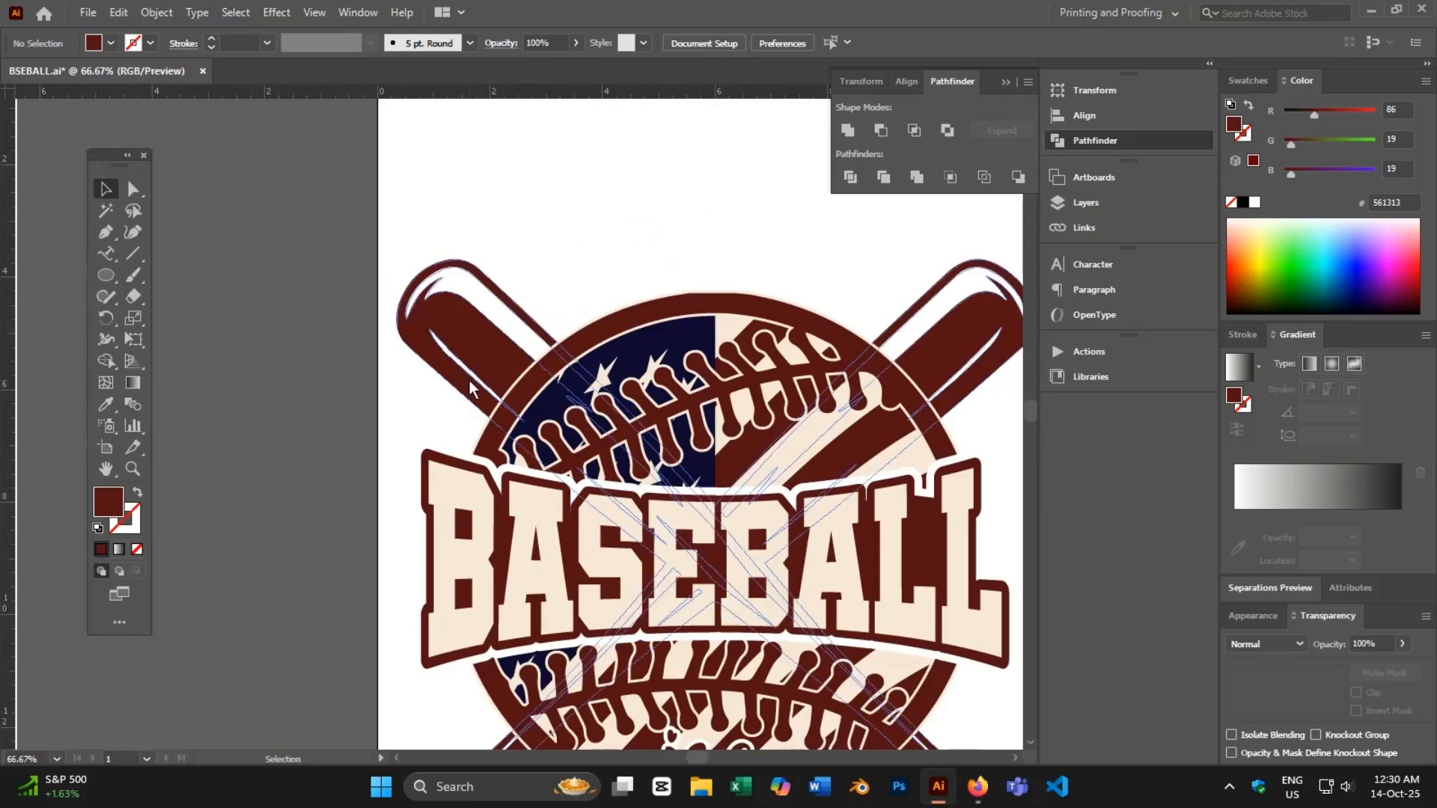
{"action": "scroll", "coordinate": [469, 381], "scroll_direction": "down", "scroll_amount": 4}
{"action": "scroll", "coordinate": [322, 311], "scroll_direction": "up", "scroll_amount": 4}
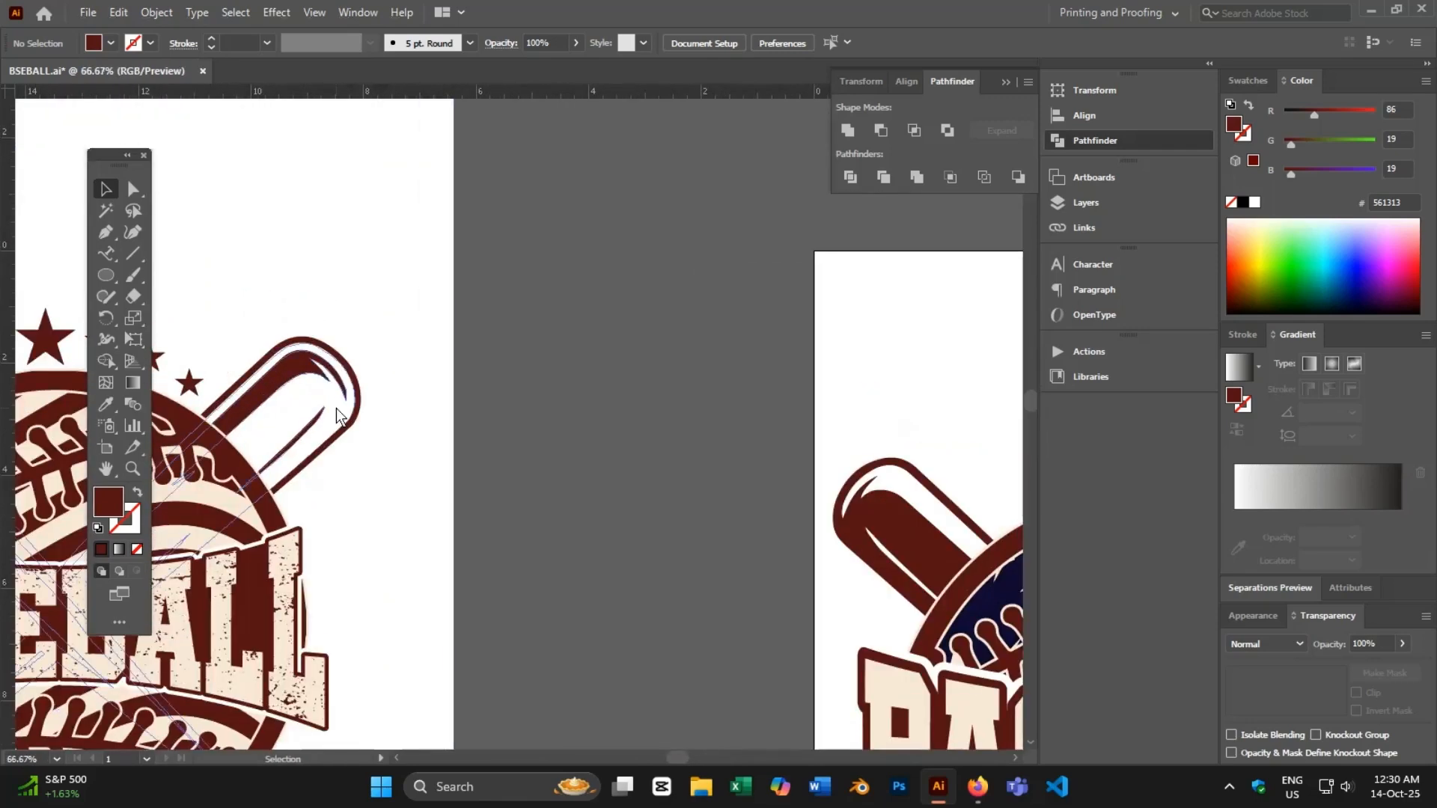
{"action": "scroll", "coordinate": [298, 397], "scroll_direction": "down", "scroll_amount": 3}
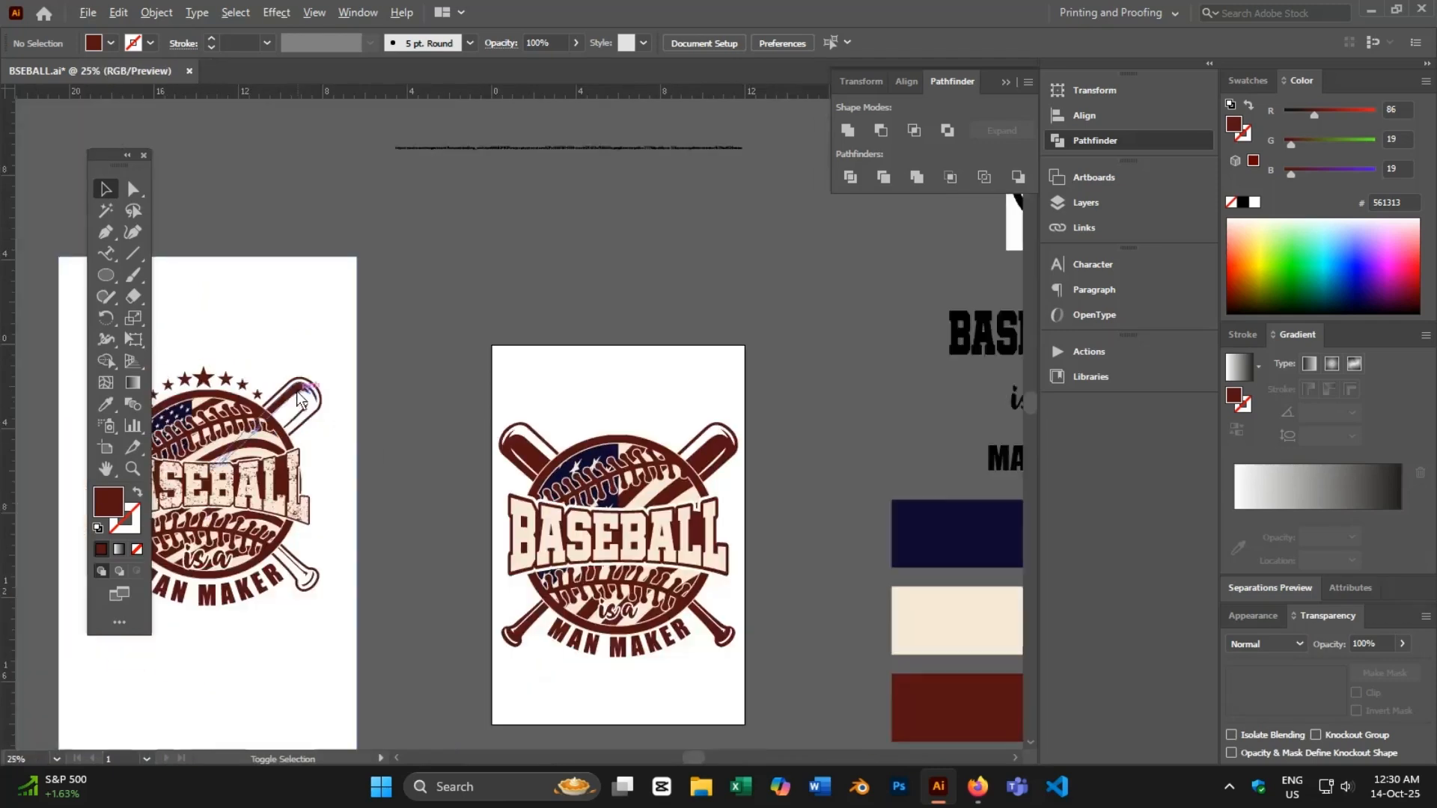
{"action": "left_click_drag", "start_coordinate": [504, 613], "coordinate": [459, 554]}
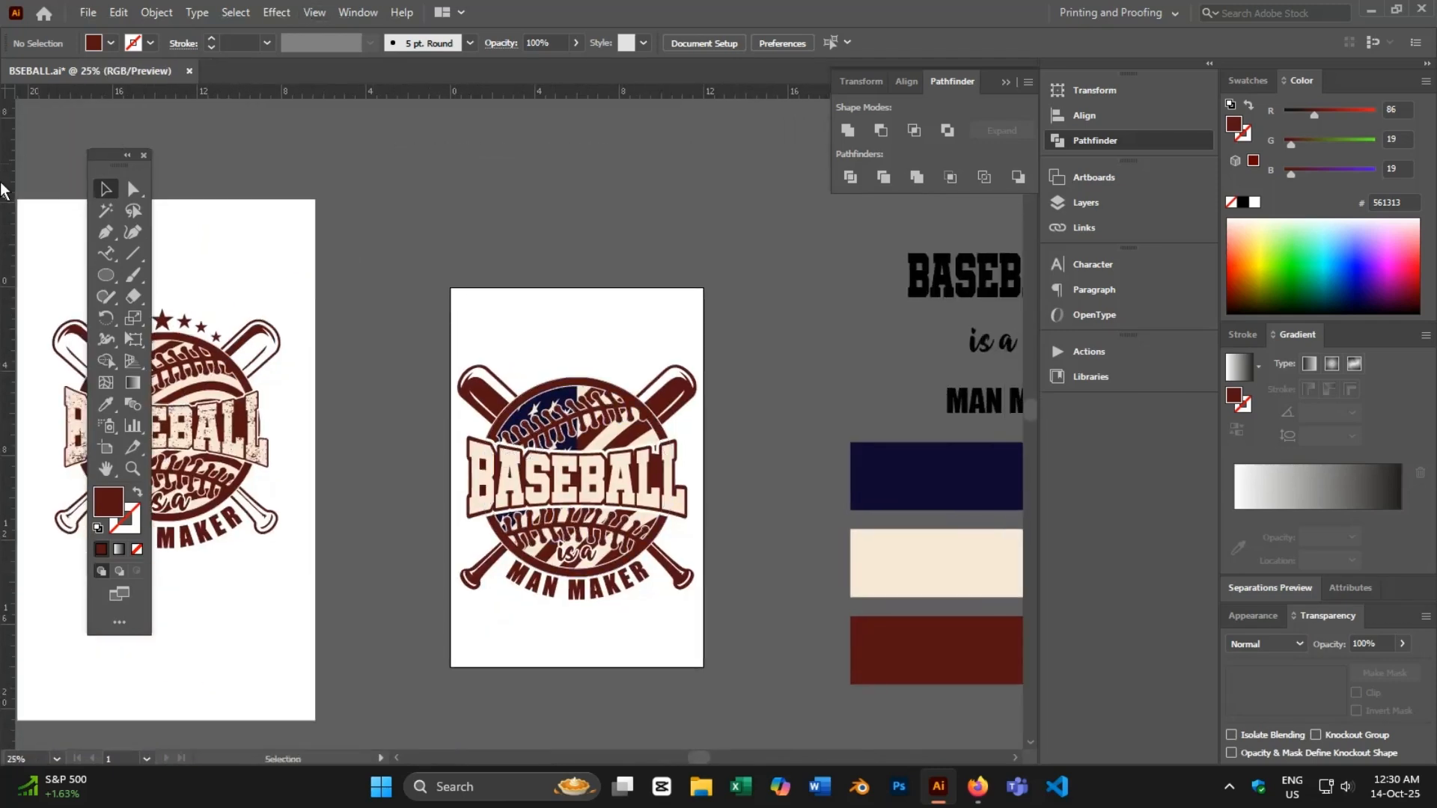
- Draw a maroon five-pointed star above the baseball and center it horizontally on the artboard
{"action": "left_click_drag", "start_coordinate": [106, 275], "coordinate": [171, 359]}
{"action": "scroll", "coordinate": [534, 394], "scroll_direction": "up", "scroll_amount": 3}
{"action": "left_click_drag", "start_coordinate": [647, 315], "coordinate": [663, 344]}
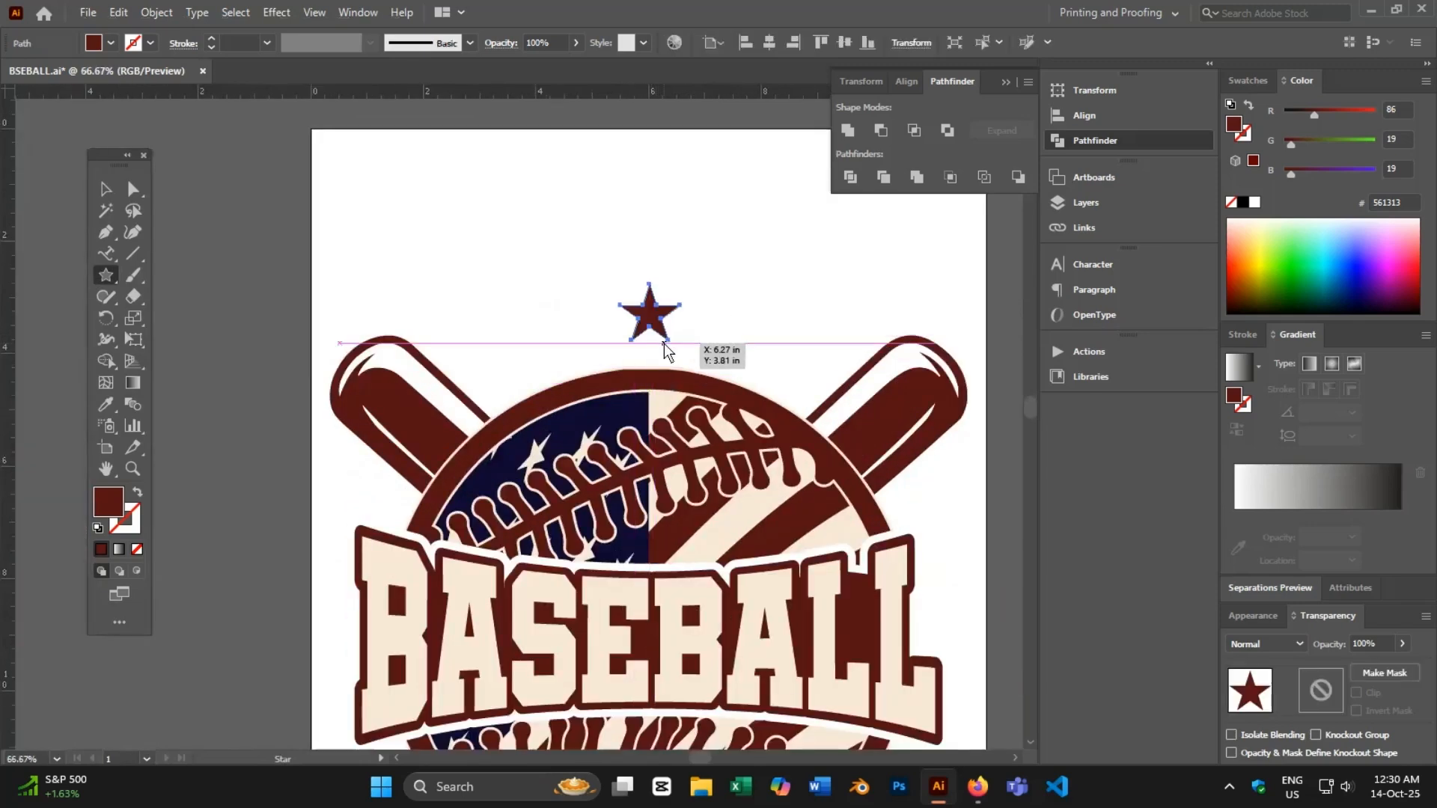
{"action": "left_click", "coordinate": [766, 46]}
{"action": "left_click", "coordinate": [105, 189]}
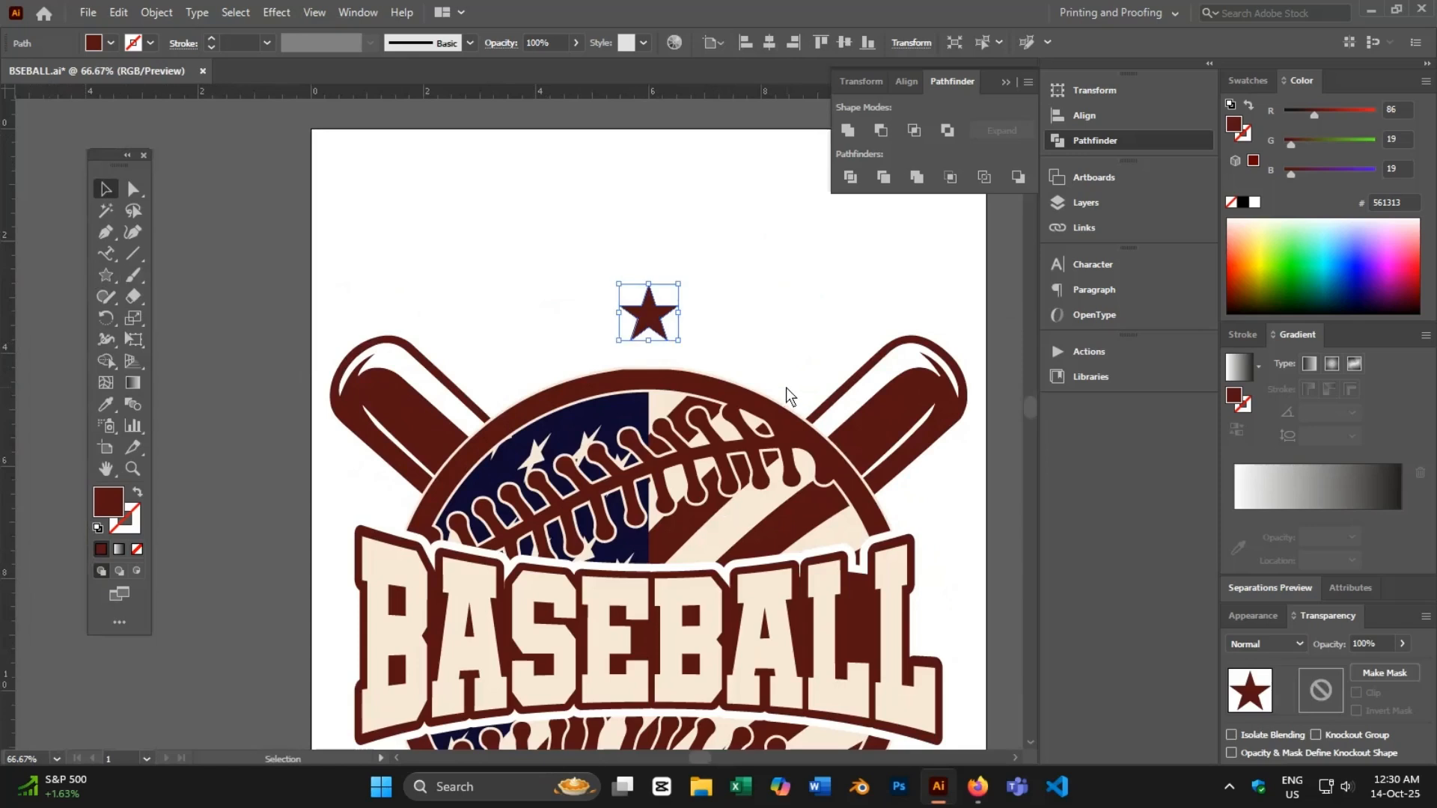
- Duplicate the star twice to its right, making each copy smaller and lower so they follow the ball's curve
{"action": "key", "text": "ctrl+plus"}
{"action": "left_click_drag", "start_coordinate": [595, 296], "coordinate": [700, 317]}
{"action": "left_click_drag", "start_coordinate": [739, 259], "coordinate": [724, 274]}
{"action": "left_click_drag", "start_coordinate": [696, 310], "coordinate": [781, 331]}
{"action": "left_click", "coordinate": [780, 263]}
{"action": "left_click", "coordinate": [766, 330]}
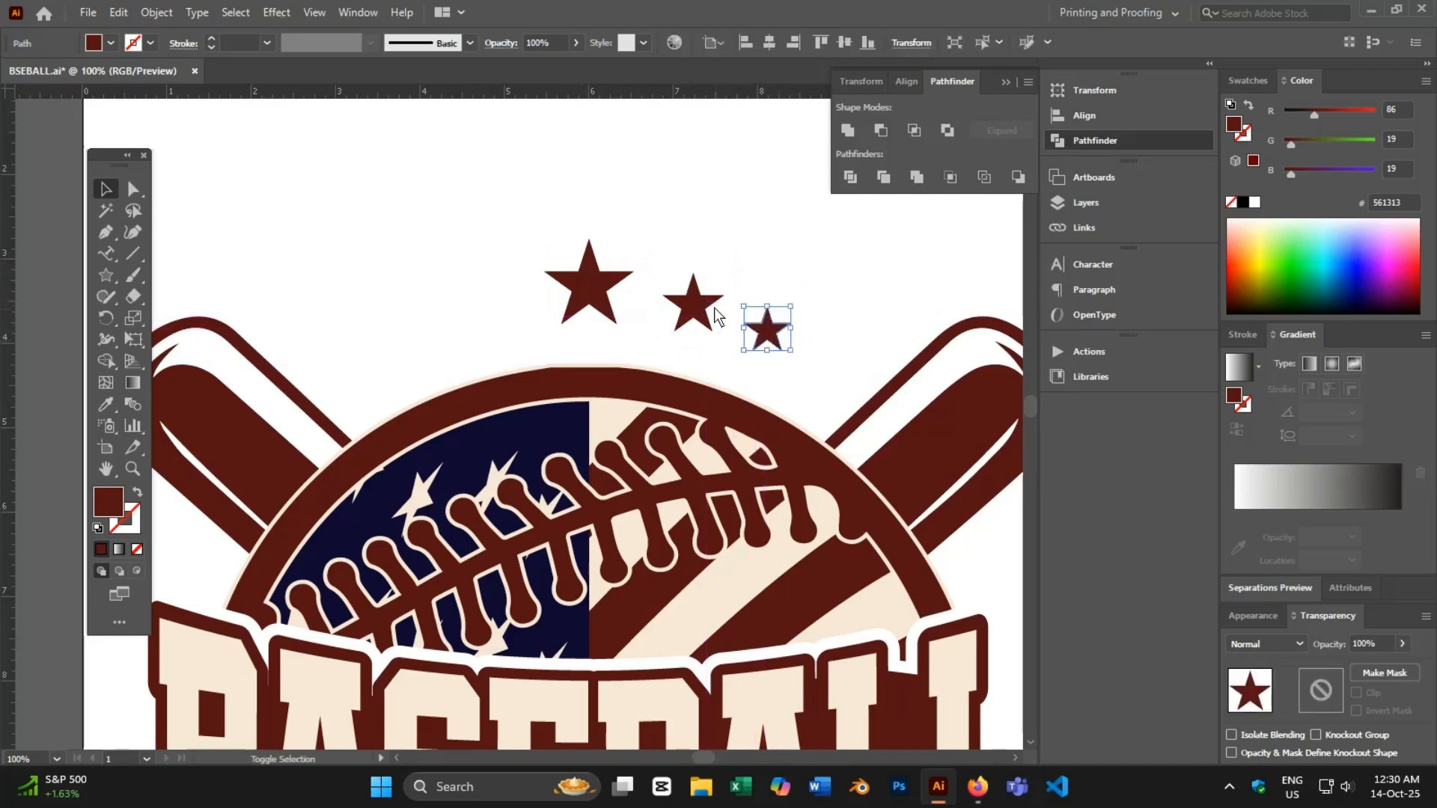
- Group the two smaller stars to the right of the large star
{"action": "left_click", "coordinate": [704, 304], "text": "shift"}
{"action": "right_click", "coordinate": [703, 304]}
{"action": "left_click", "coordinate": [753, 420]}
- Create a mirrored copy of the small star pair with Reflect and place it left of the large star
{"action": "right_click", "coordinate": [686, 233]}
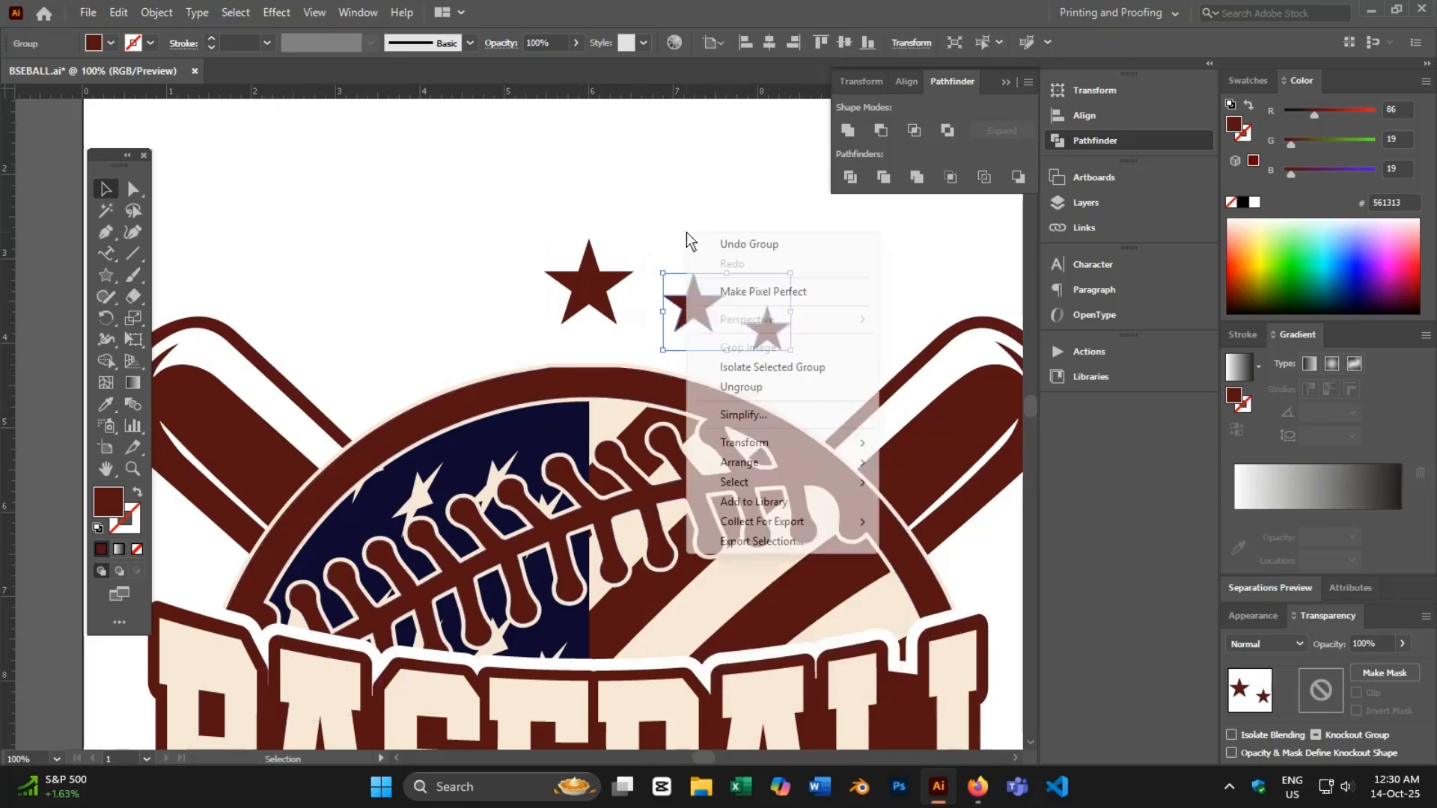
{"action": "mouse_move", "coordinate": [743, 447]}
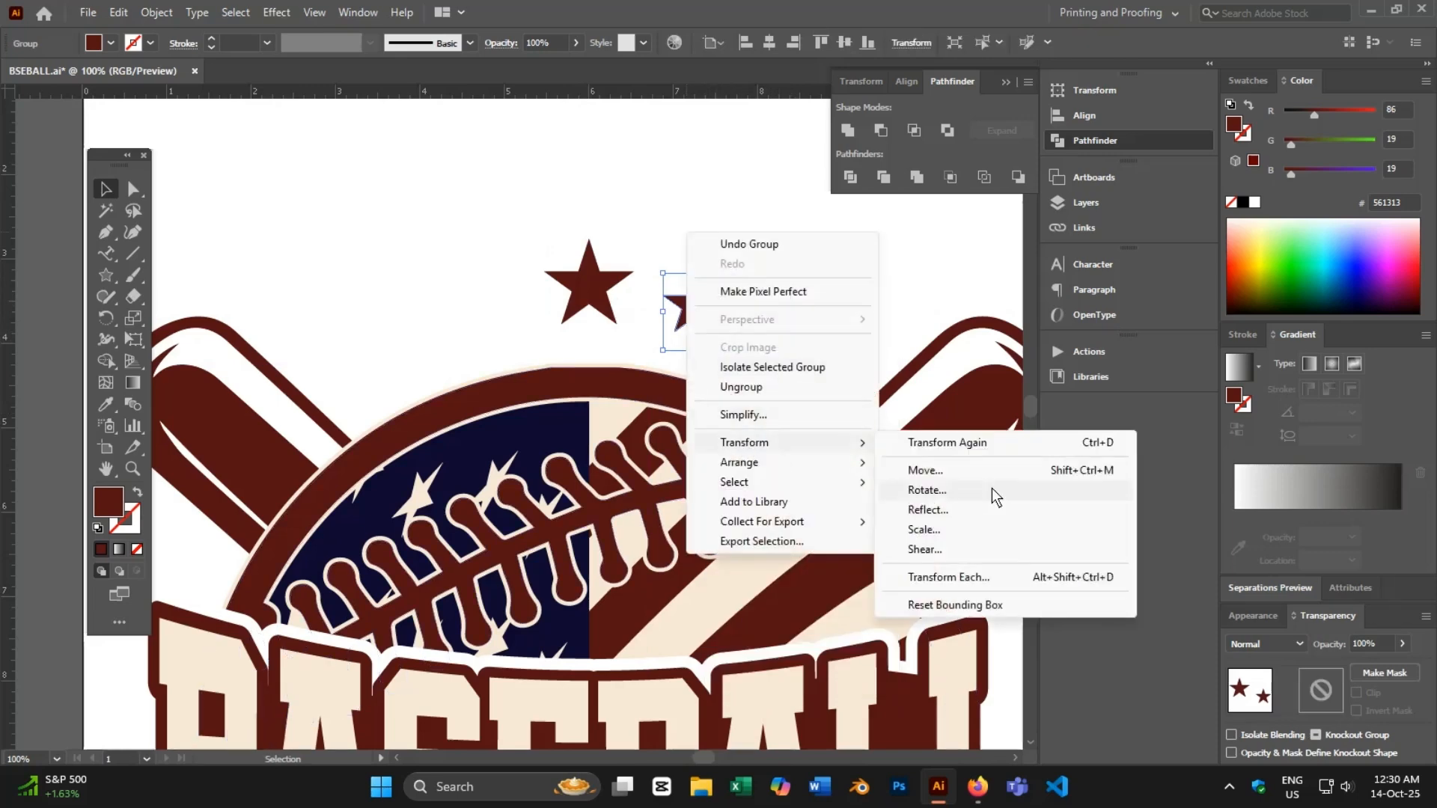
{"action": "left_click", "coordinate": [931, 507]}
{"action": "left_click", "coordinate": [626, 506]}
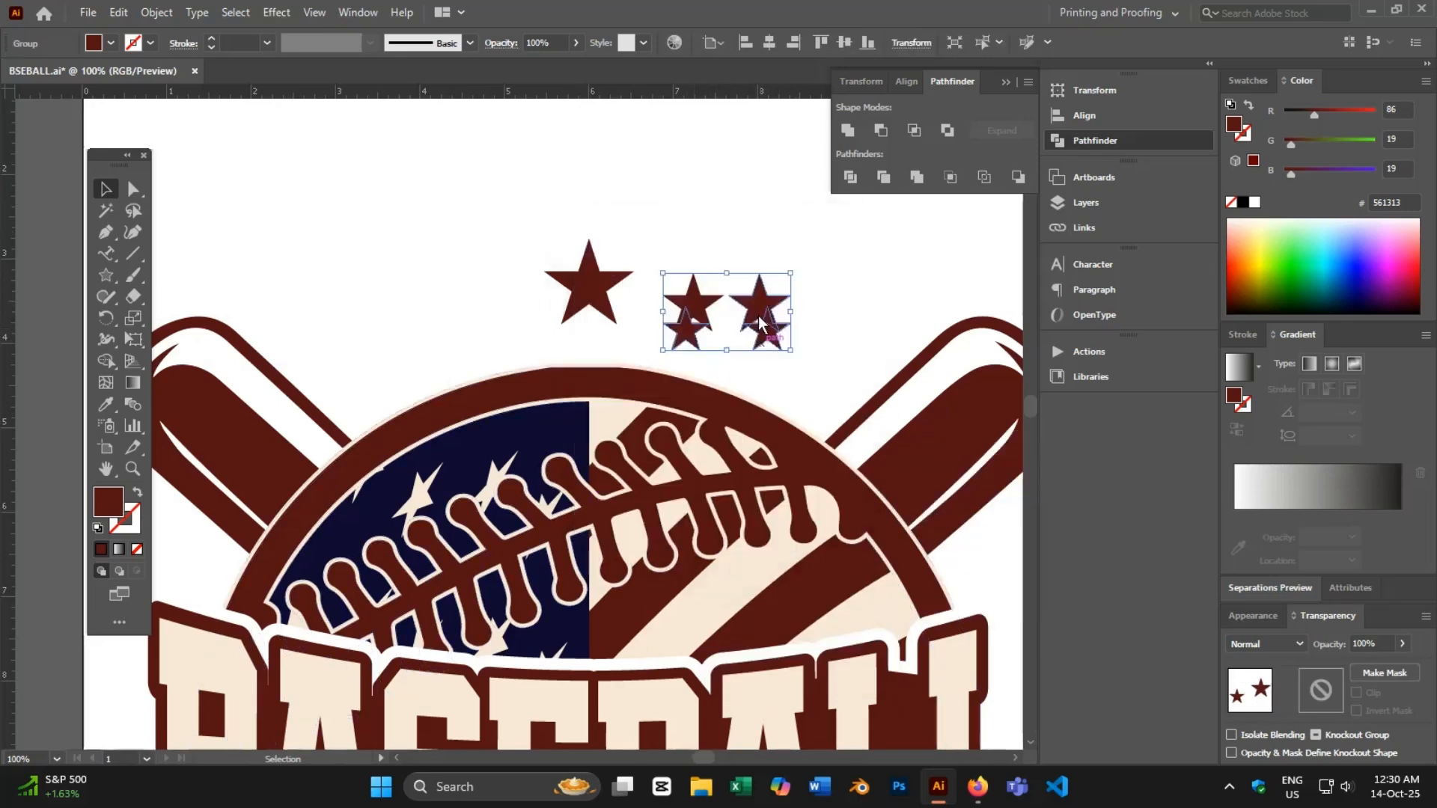
{"action": "left_click_drag", "start_coordinate": [682, 330], "coordinate": [420, 346]}
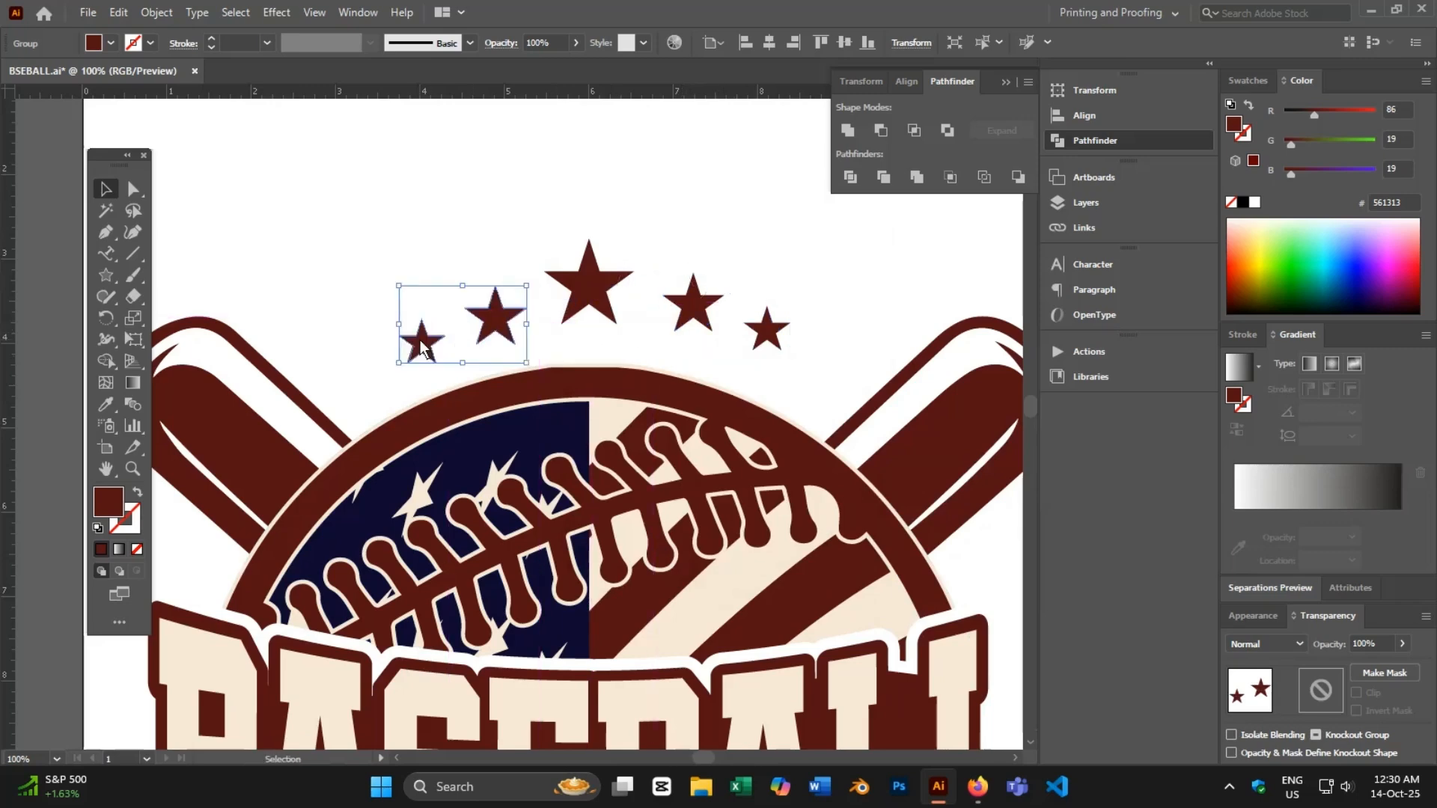
{"action": "left_click", "coordinate": [438, 213]}
- Move the right star pair down about 0.2 in to match the height of the left pair
{"action": "scroll", "coordinate": [429, 261], "scroll_direction": "down", "scroll_amount": 3}
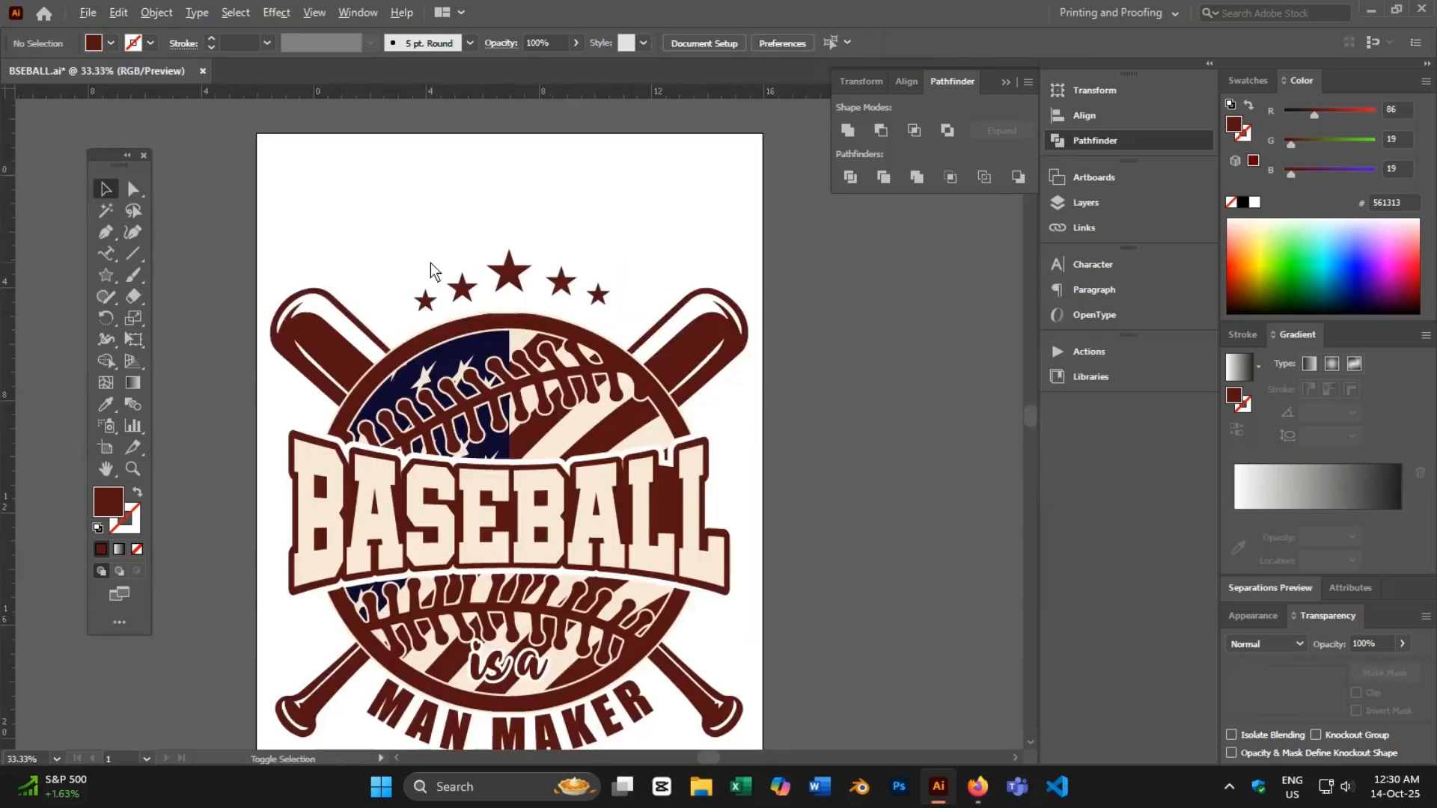
{"action": "scroll", "coordinate": [462, 286], "scroll_direction": "up", "scroll_amount": 3}
{"action": "left_click_drag", "start_coordinate": [636, 267], "coordinate": [633, 285]}
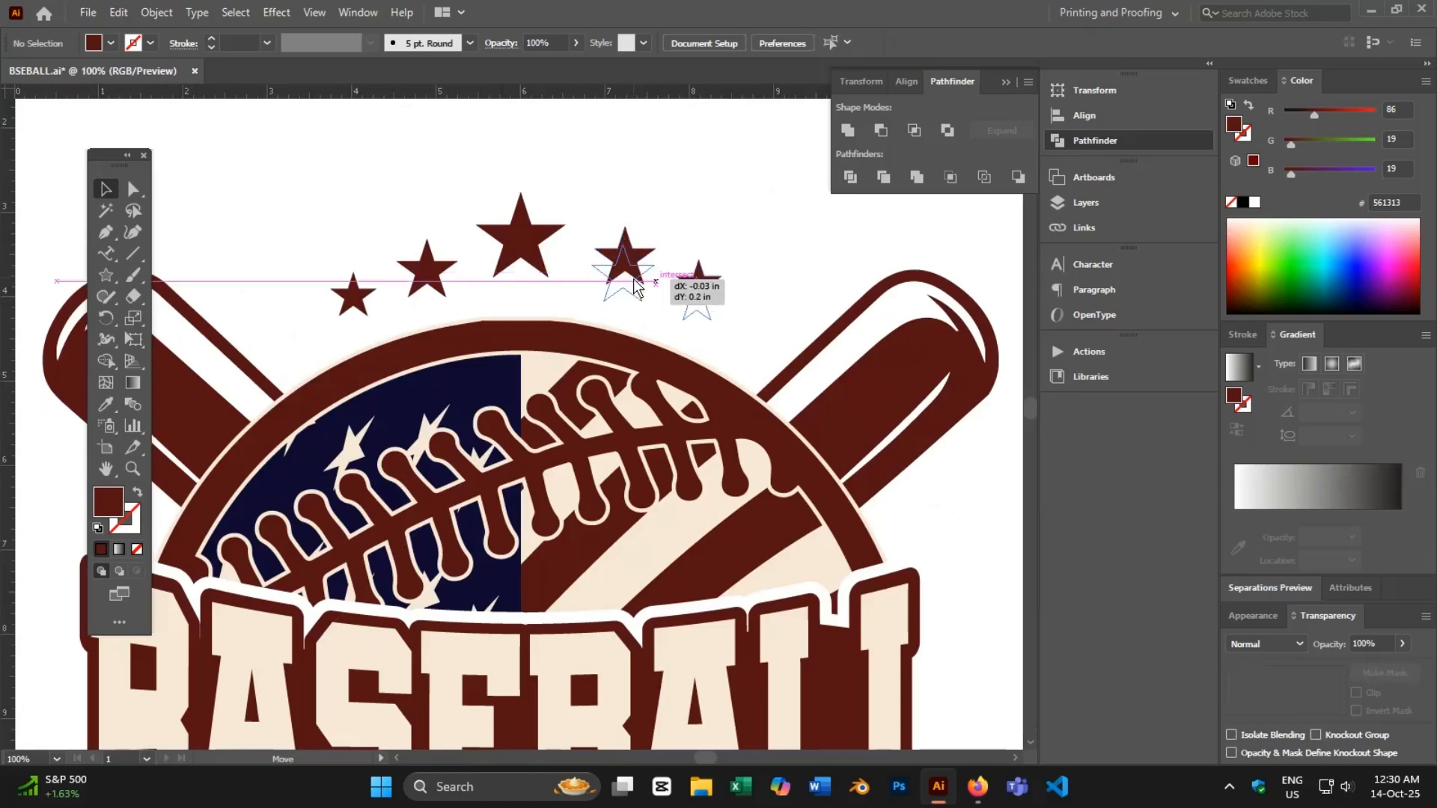
{"action": "left_click", "coordinate": [573, 129]}
- Level the right star pair with the left against a temporary horizontal guide, and nudge the large center star down
{"action": "left_click_drag", "start_coordinate": [533, 97], "coordinate": [508, 303]}
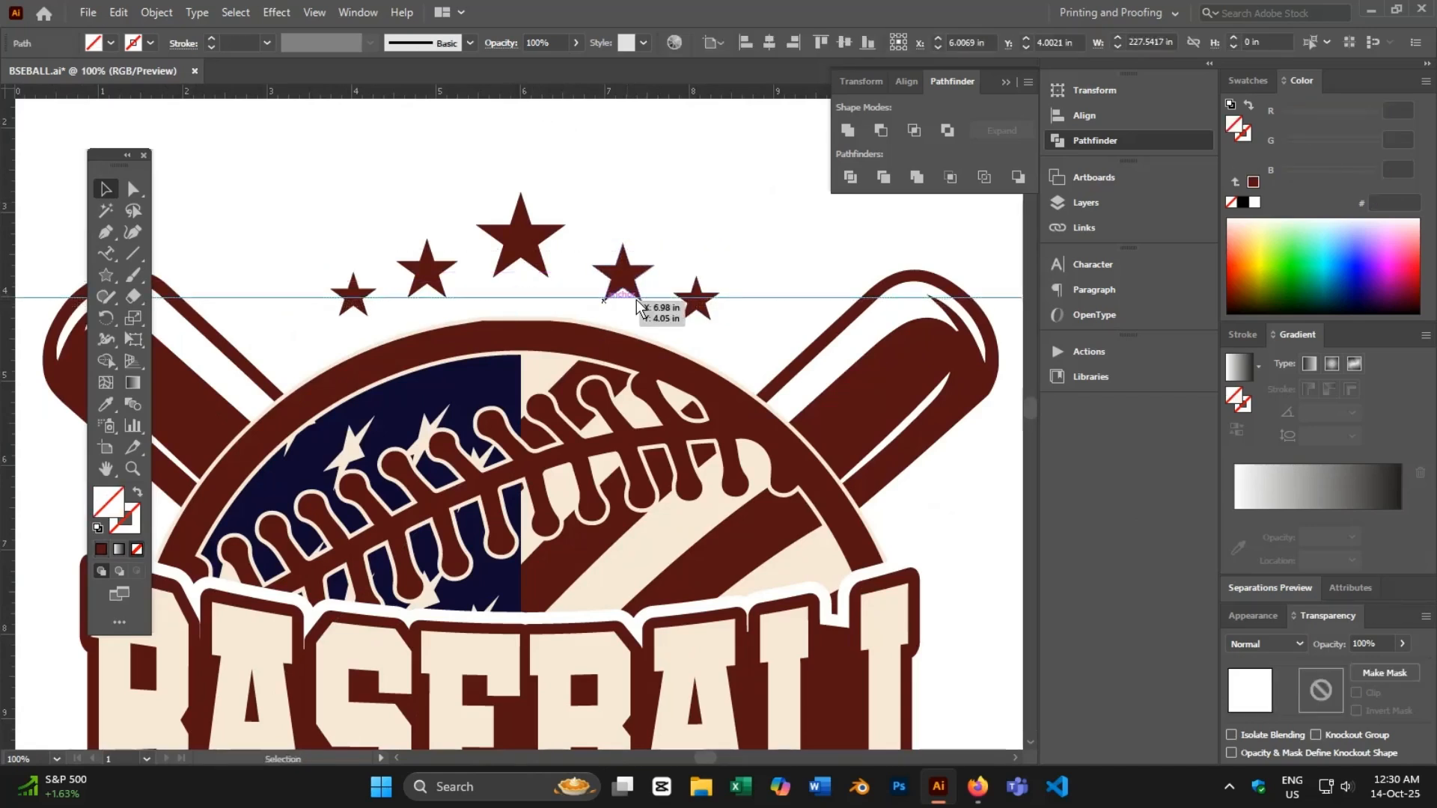
{"action": "scroll", "coordinate": [617, 291], "scroll_direction": "up", "scroll_amount": 3}
{"action": "left_click", "coordinate": [632, 245]}
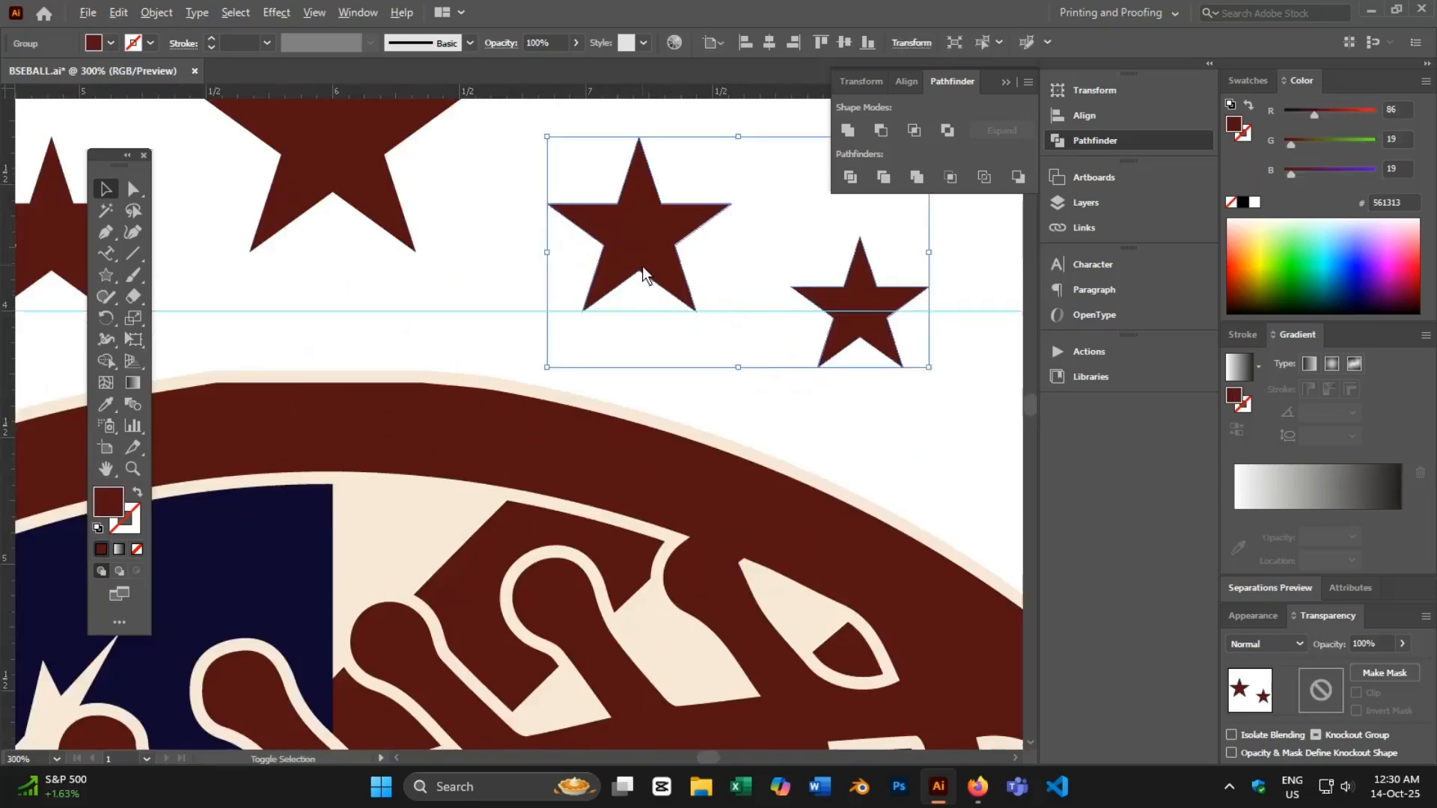
{"action": "scroll", "coordinate": [642, 266], "scroll_direction": "down", "scroll_amount": 2}
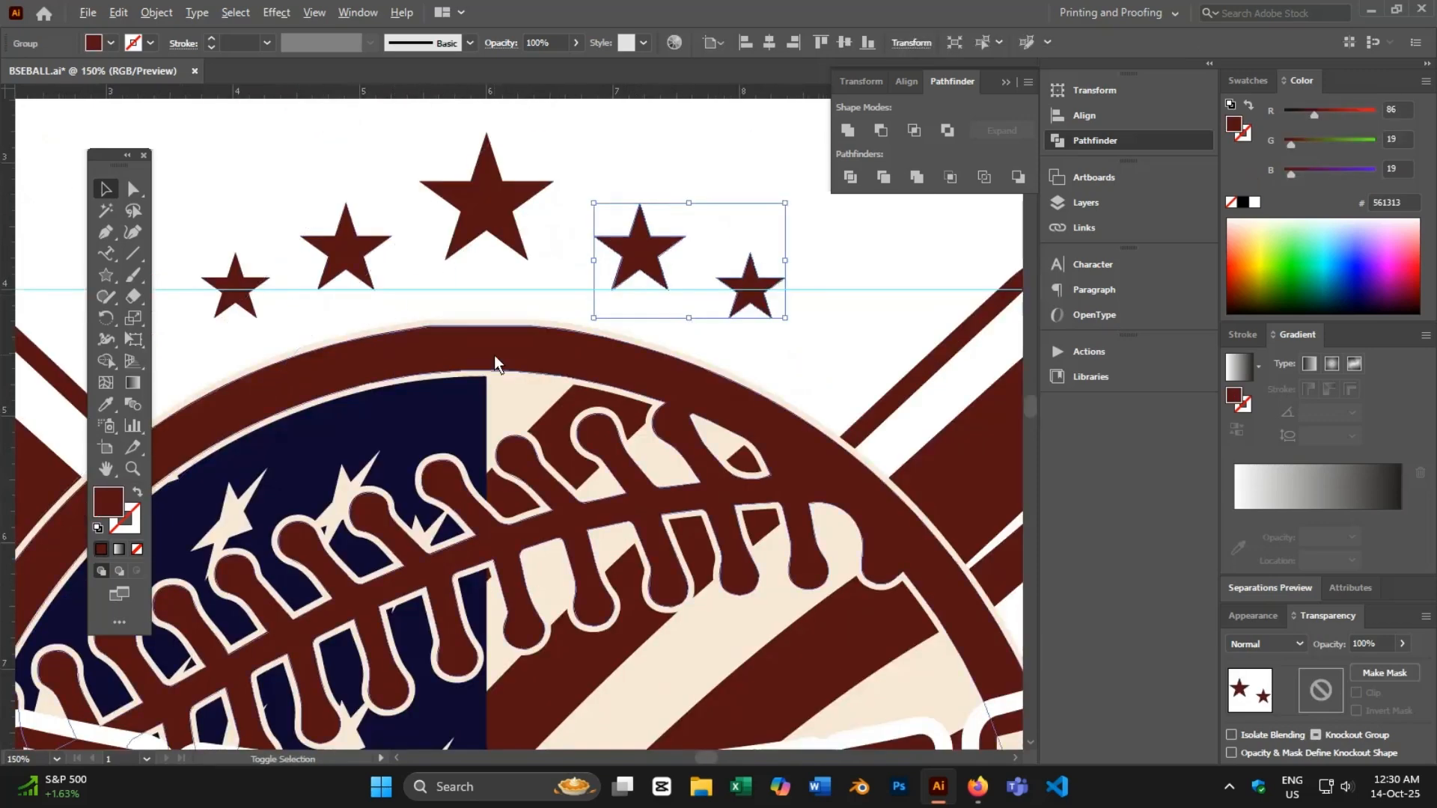
{"action": "left_click_drag", "start_coordinate": [856, 243], "coordinate": [865, 304]}
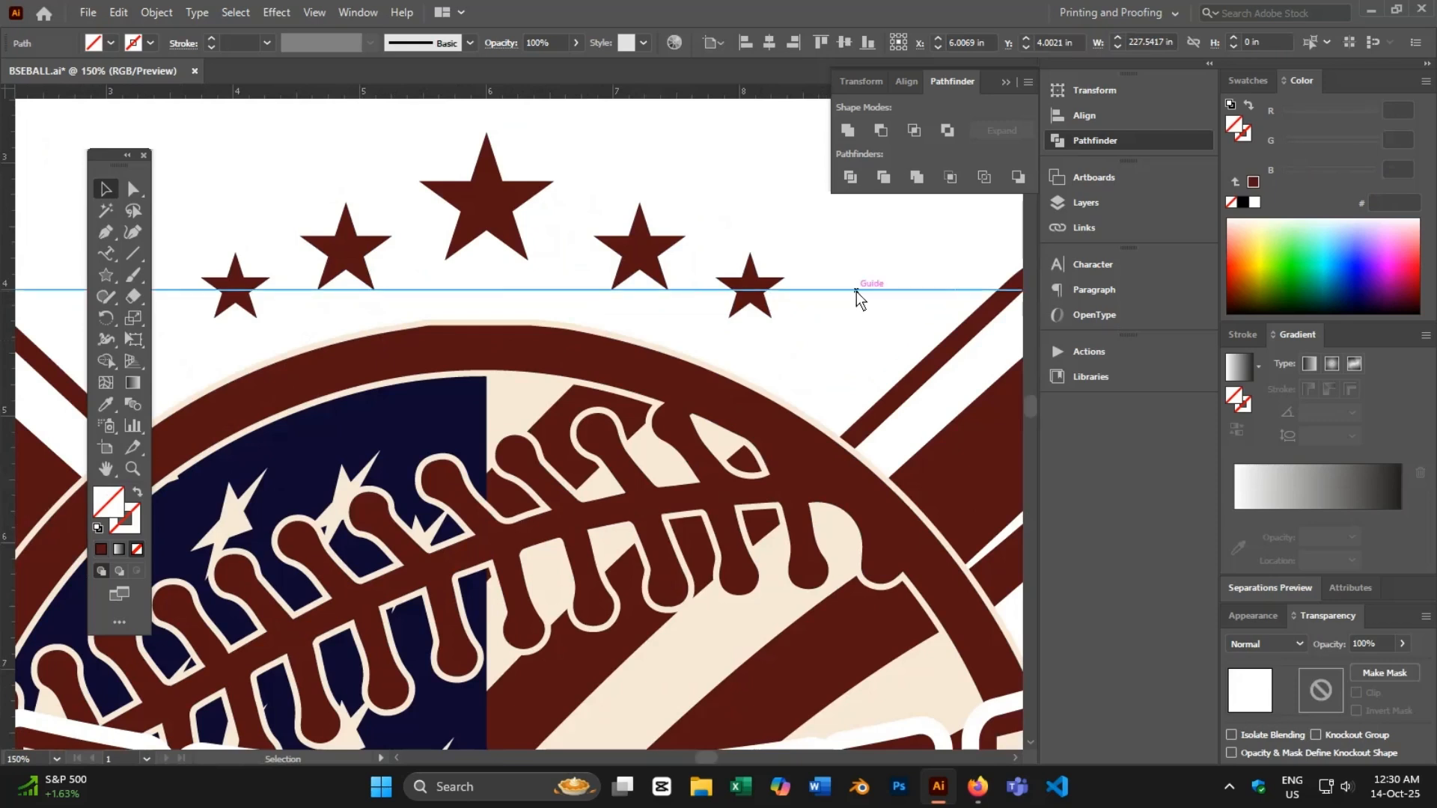
{"action": "key", "text": "Delete"}
{"action": "left_click", "coordinate": [481, 197]}
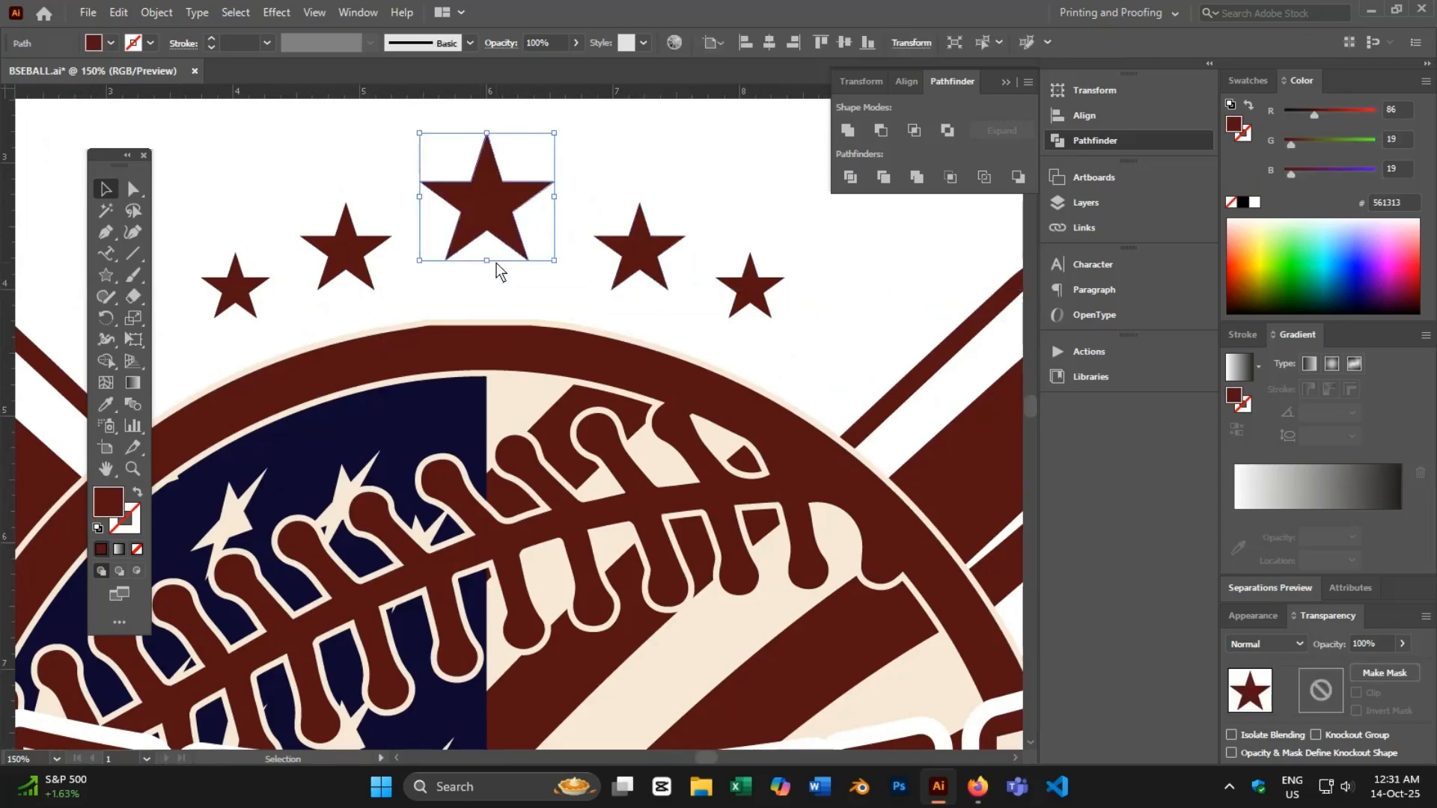
{"action": "key", "text": "Down"}
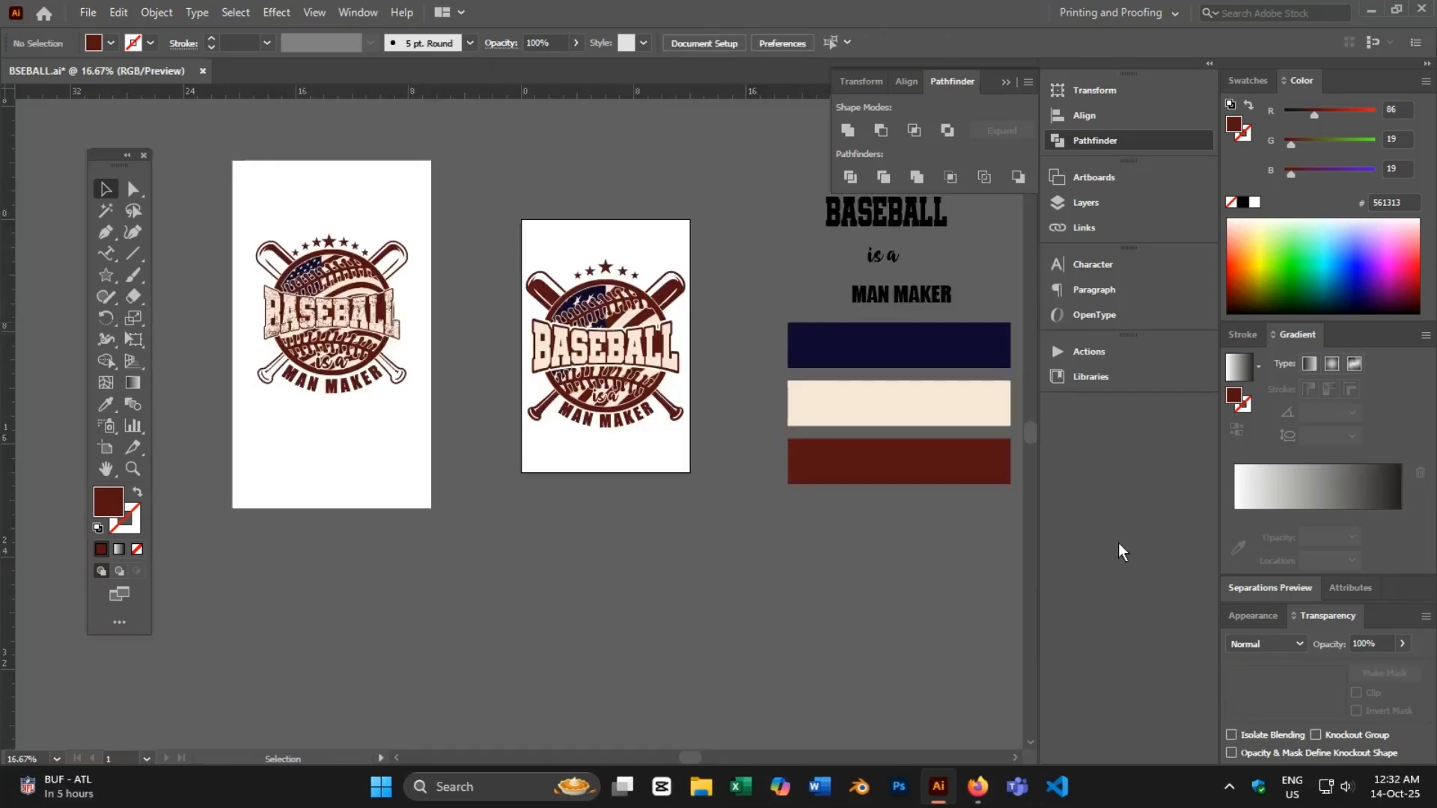
- Ungroup the finished BASEBALL lettering on the artboard
{"action": "scroll", "coordinate": [582, 317], "scroll_direction": "up", "scroll_amount": 6}
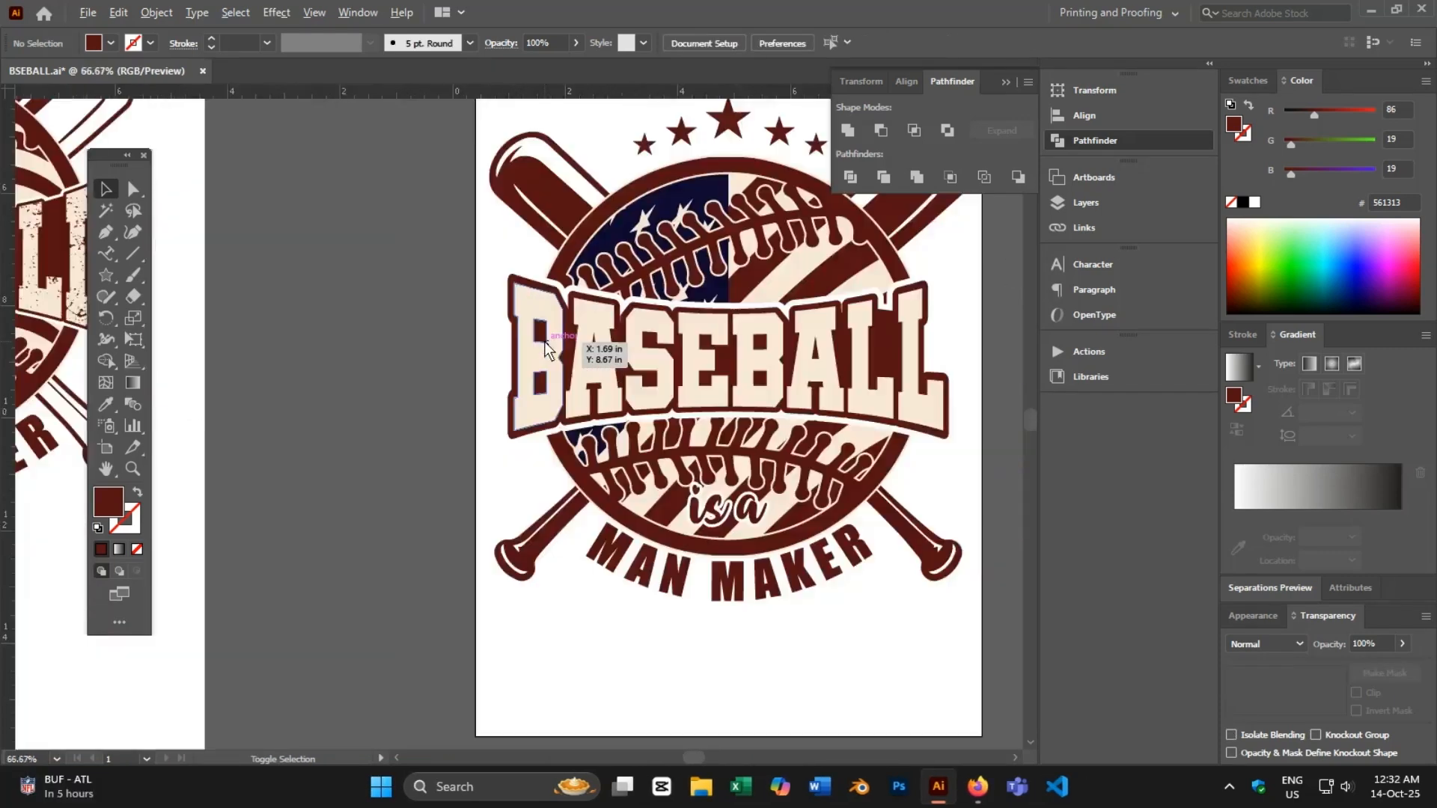
{"action": "left_click", "coordinate": [551, 307]}
{"action": "scroll", "coordinate": [523, 321], "scroll_direction": "down", "scroll_amount": 2}
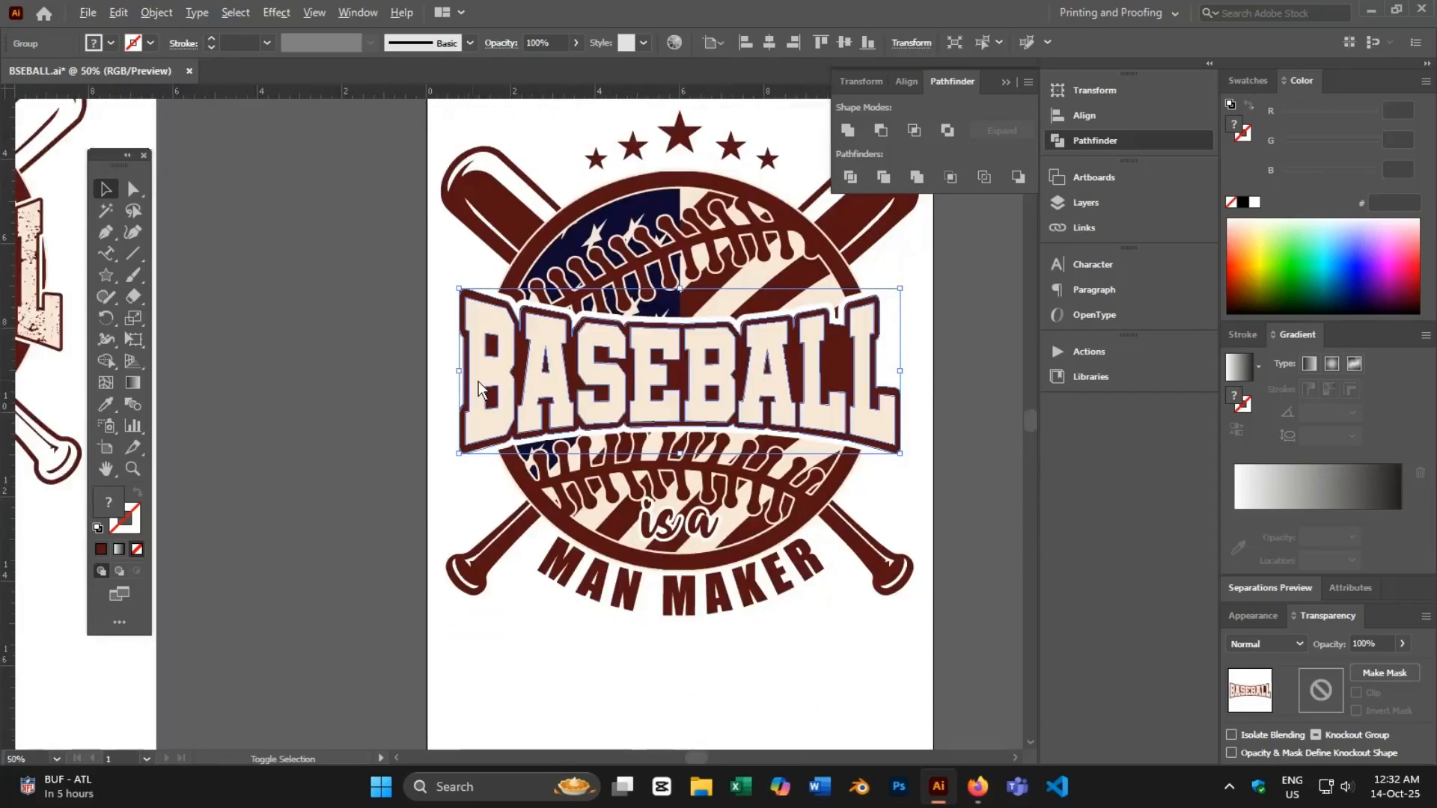
{"action": "scroll", "coordinate": [526, 432], "scroll_direction": "down", "scroll_amount": 2}
{"action": "left_click_drag", "start_coordinate": [762, 367], "coordinate": [659, 530]}
{"action": "right_click", "coordinate": [411, 603]}
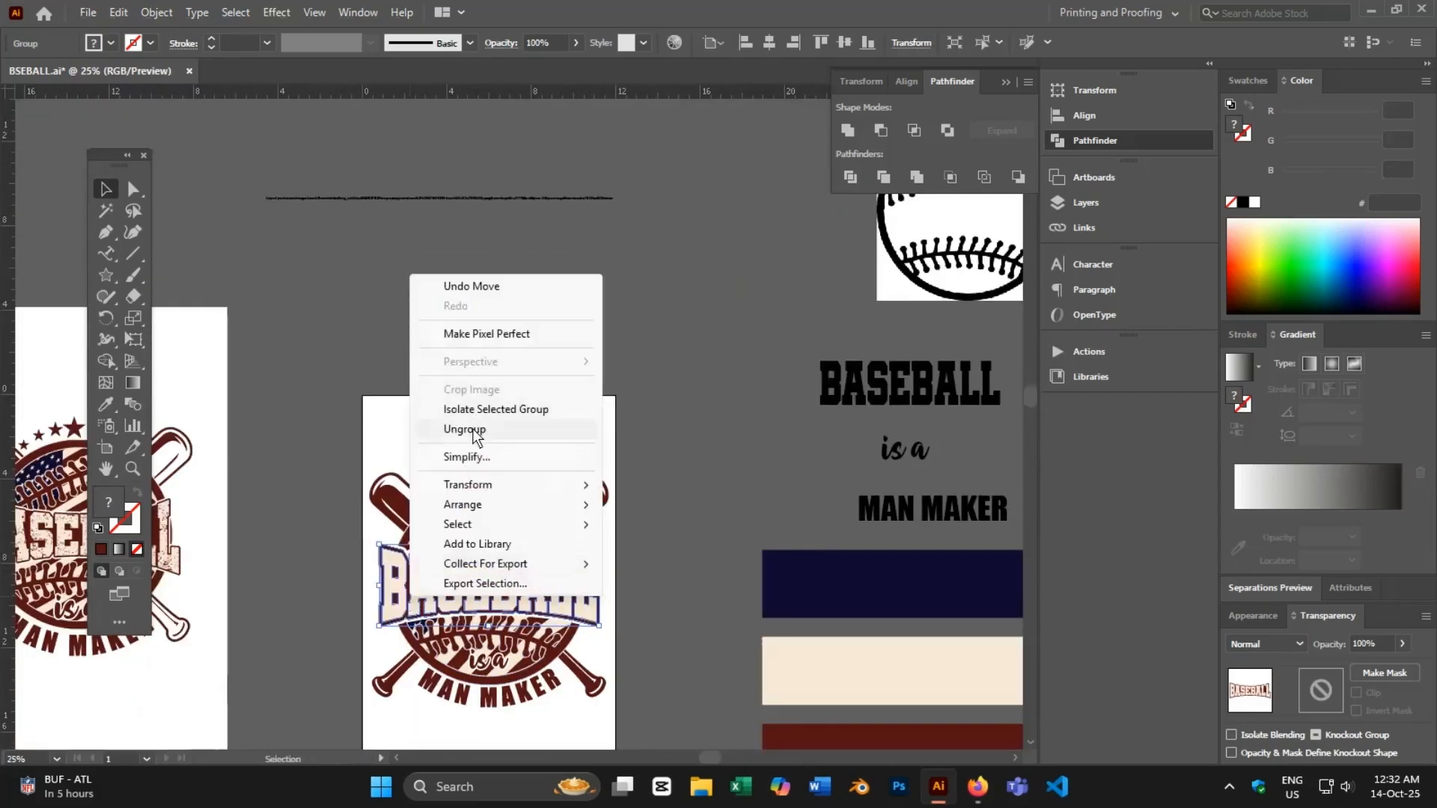
{"action": "left_click", "coordinate": [473, 430]}
{"action": "left_click", "coordinate": [653, 548]}
{"action": "left_click", "coordinate": [473, 595]}
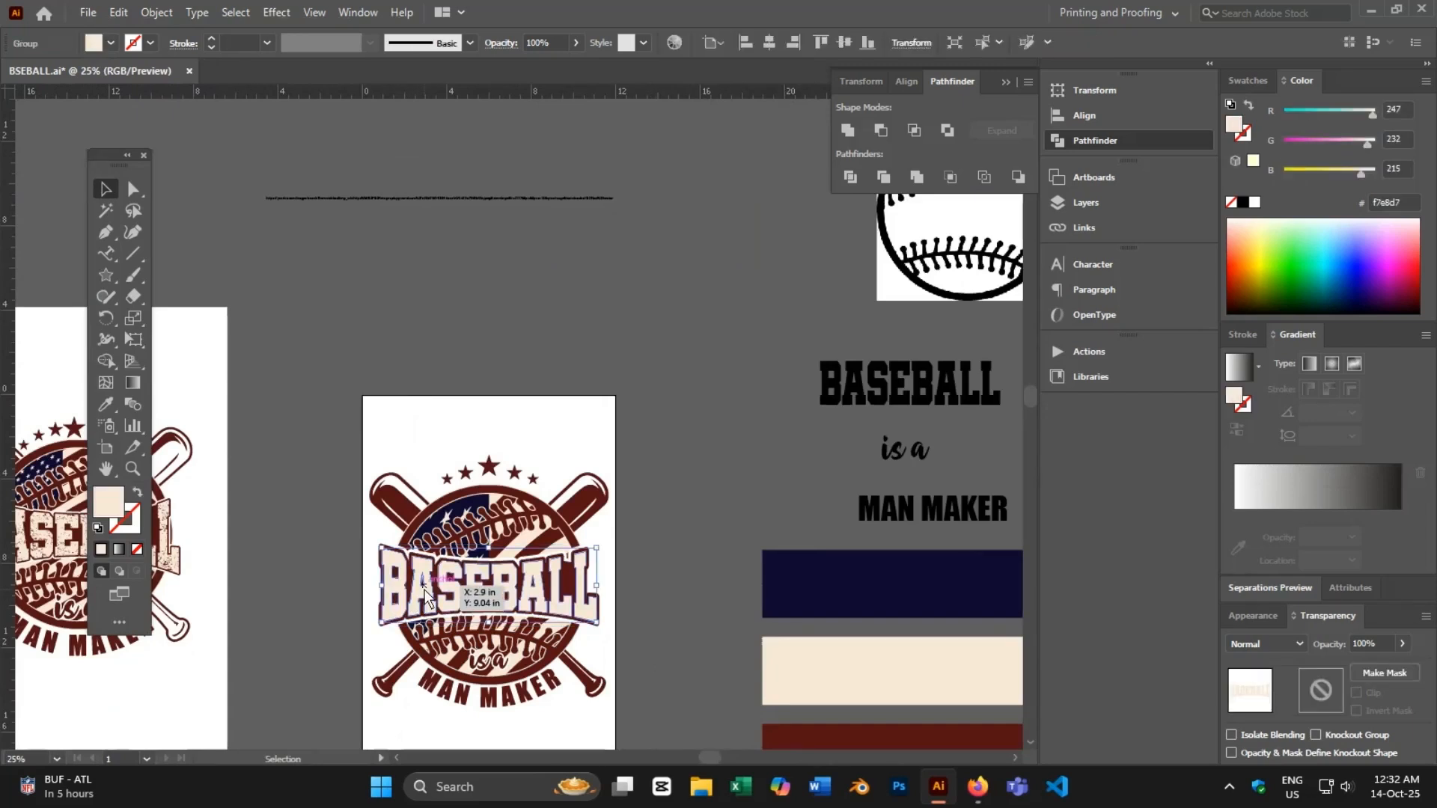
{"action": "left_click_drag", "start_coordinate": [474, 595], "coordinate": [535, 341]}
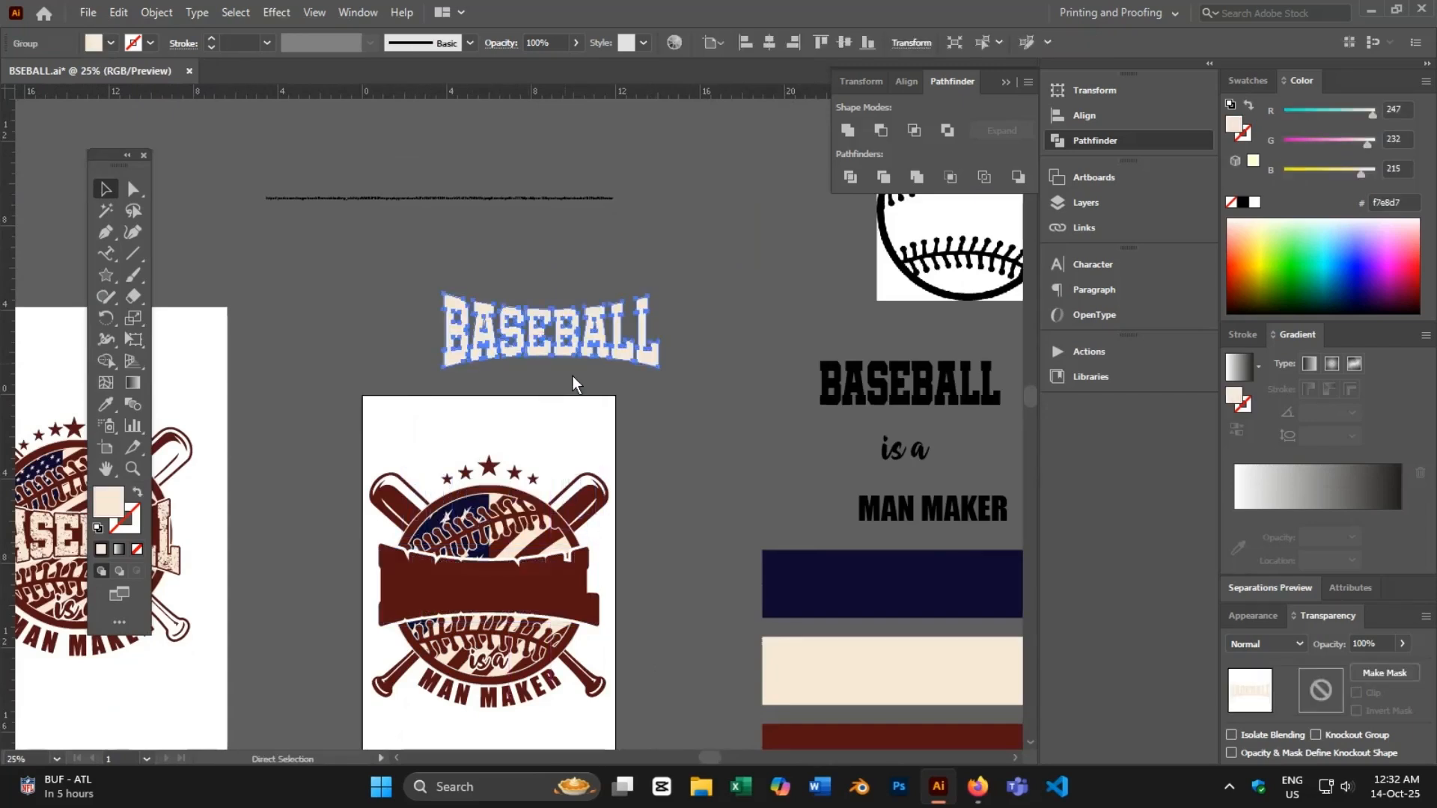
{"action": "key", "text": "ctrl+z"}
{"action": "left_click", "coordinate": [664, 510]}
{"action": "scroll", "coordinate": [496, 626], "scroll_direction": "down", "scroll_amount": 3}
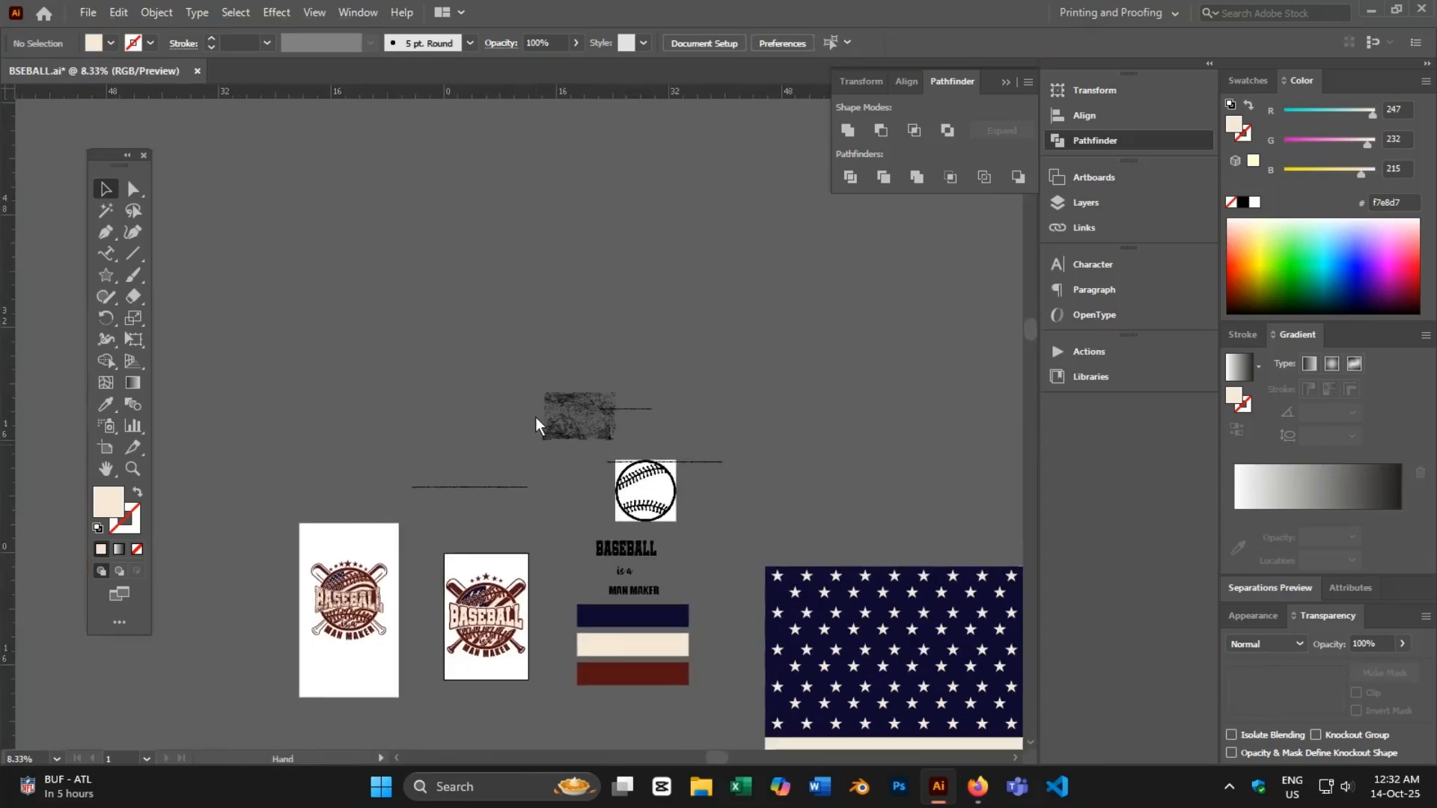
{"action": "scroll", "coordinate": [536, 416], "scroll_direction": "down", "scroll_amount": 2}
{"action": "left_click", "coordinate": [638, 328]}
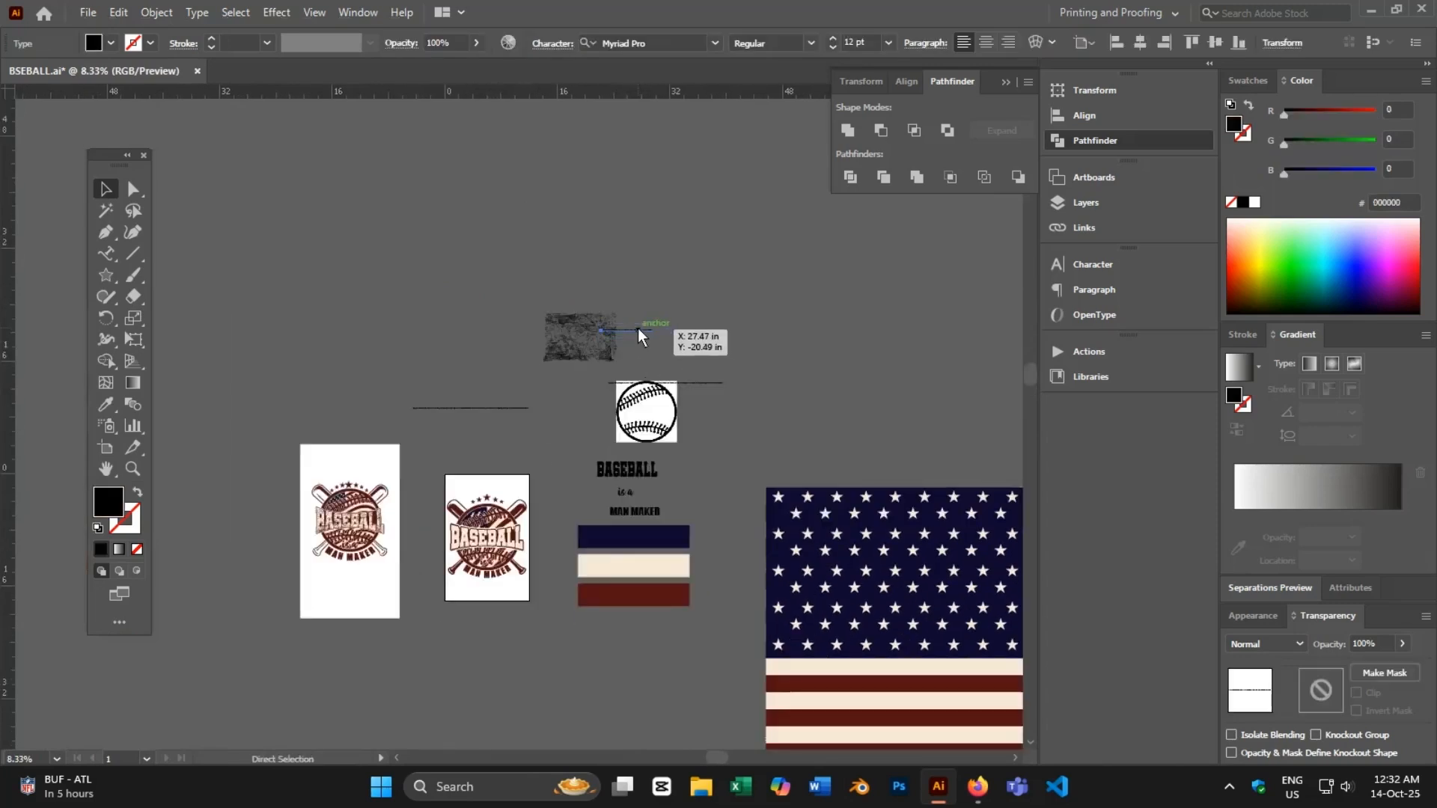
- Switch to Firefox and open Vecteezy's "Abstract grunge frames collection, Distressed rectangular" vector page in a new tab
{"action": "left_click", "coordinate": [978, 786]}
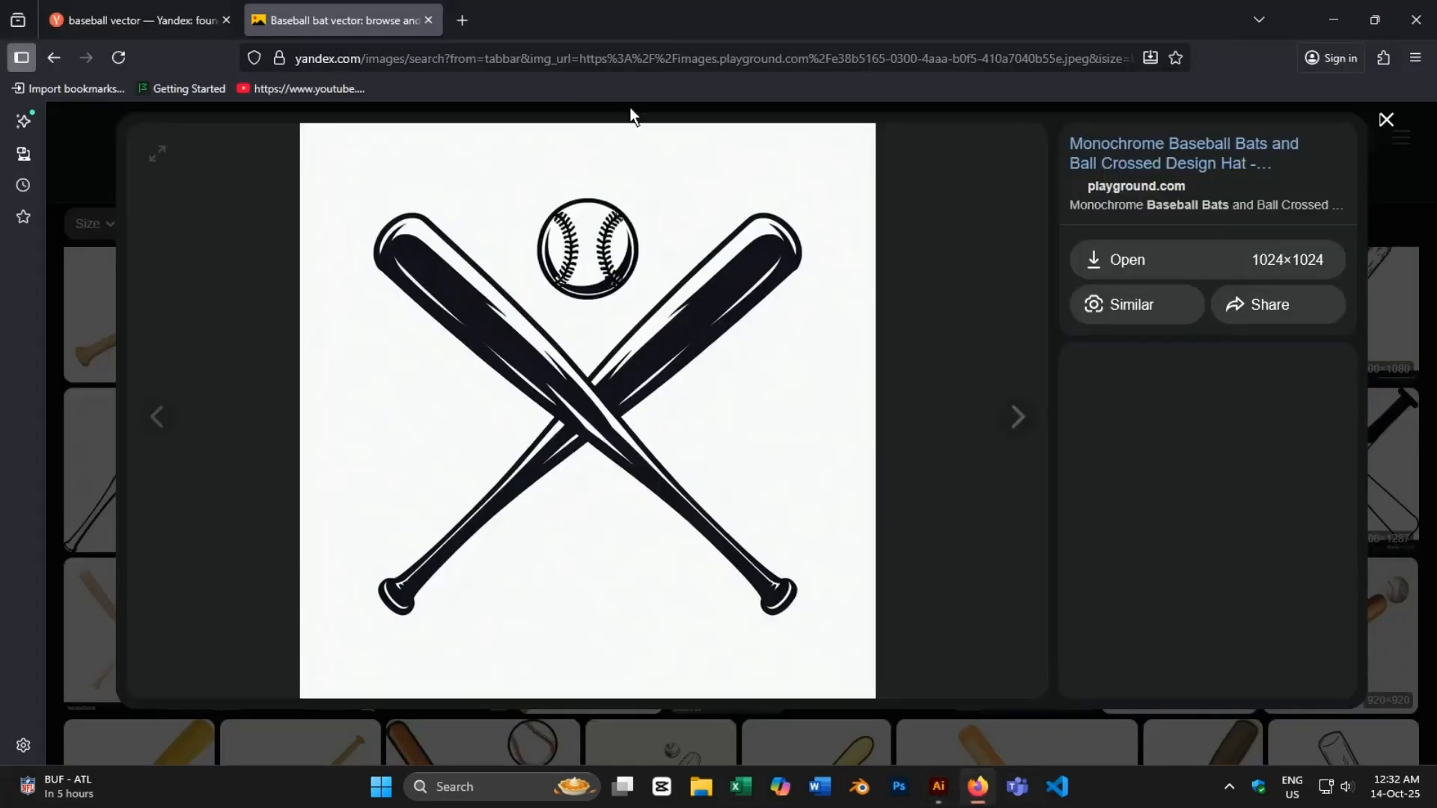
{"action": "left_click", "coordinate": [469, 18]}
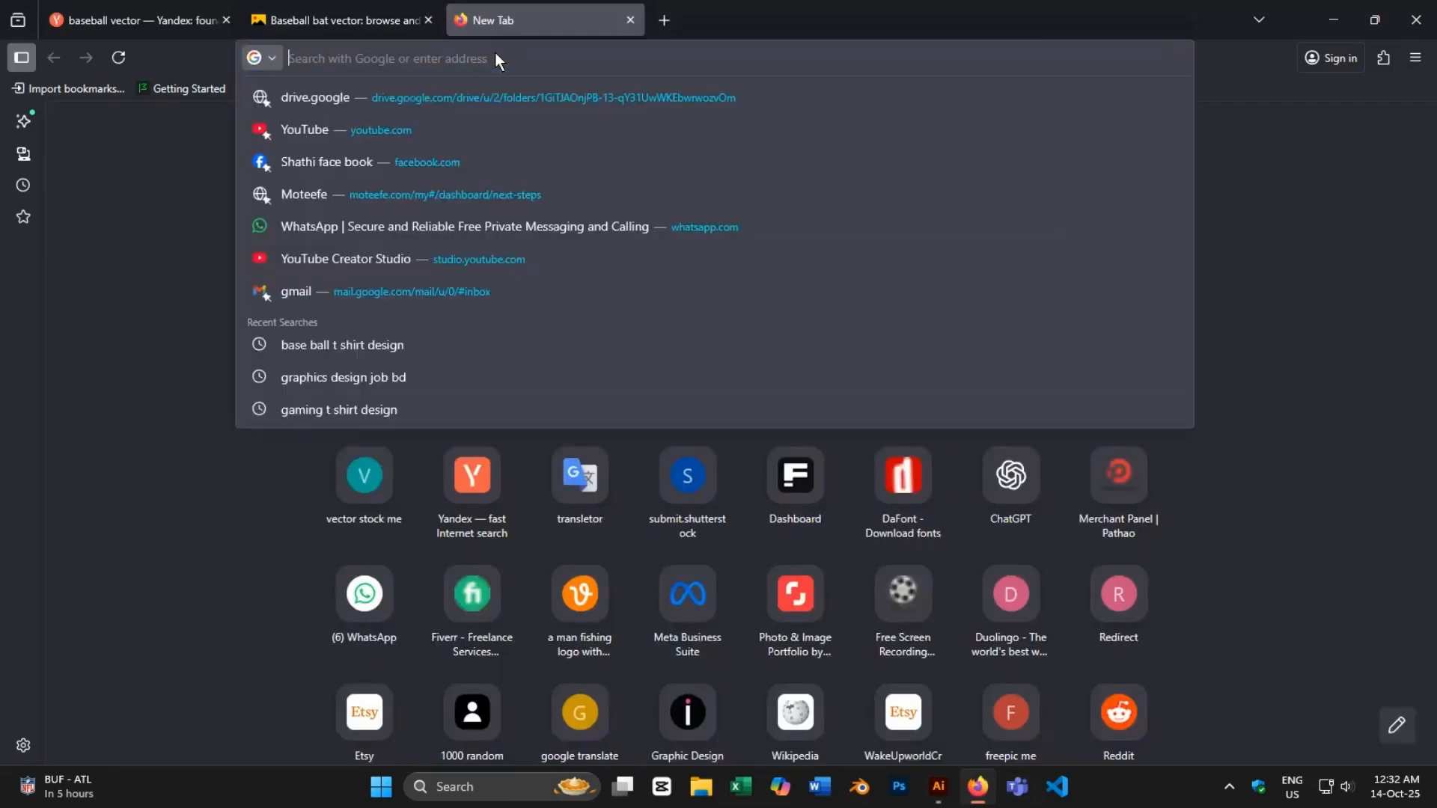
{"action": "type", "text": "https://www.vecteezy.com/vector-art/10815486-abstract-grunge-frames-collection-distressed-rectangular"}
{"action": "key", "text": "Return"}
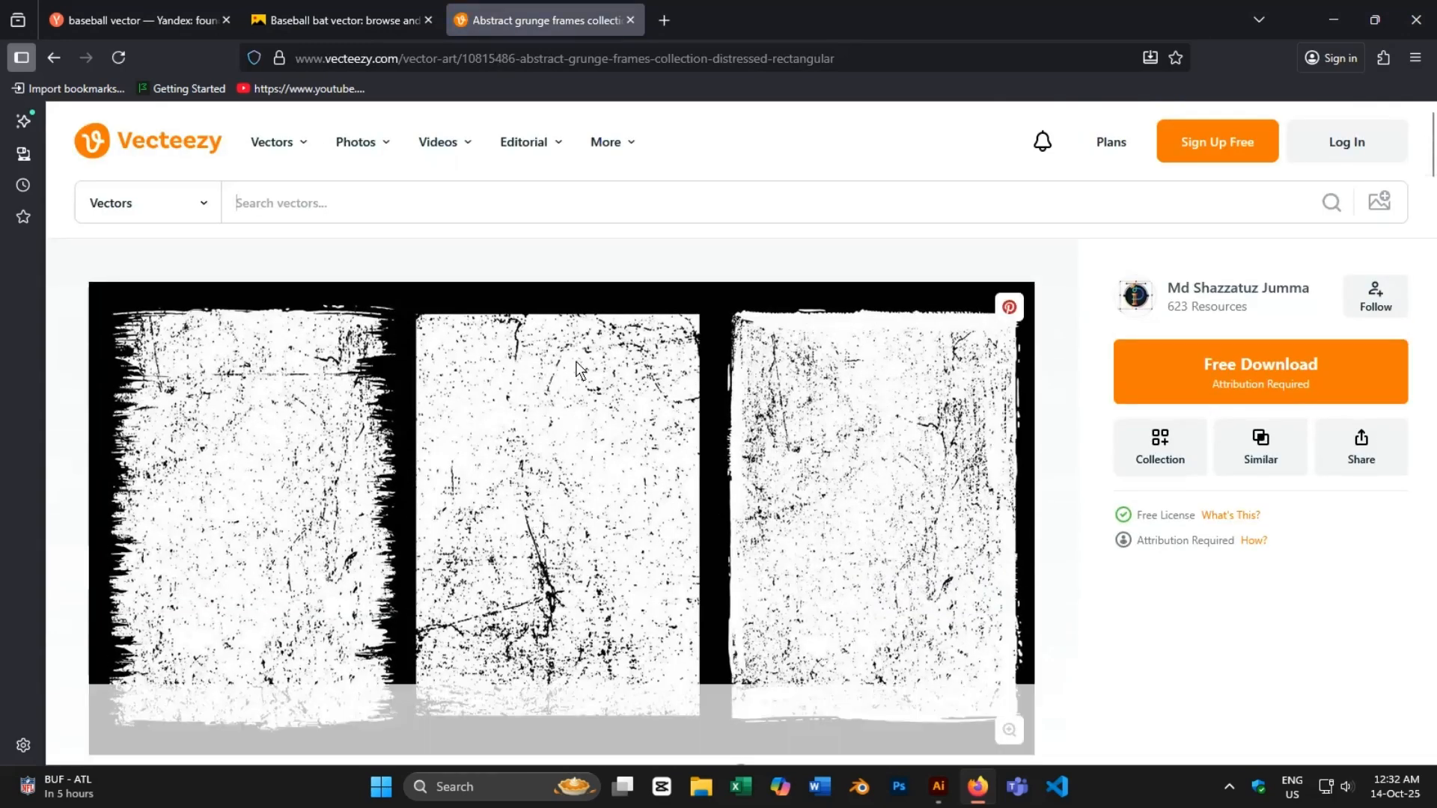
- Download the free abstract grunge frames vector from Vecteezy, dismissing the login and Pro pop-ups
{"action": "left_click", "coordinate": [1229, 376]}
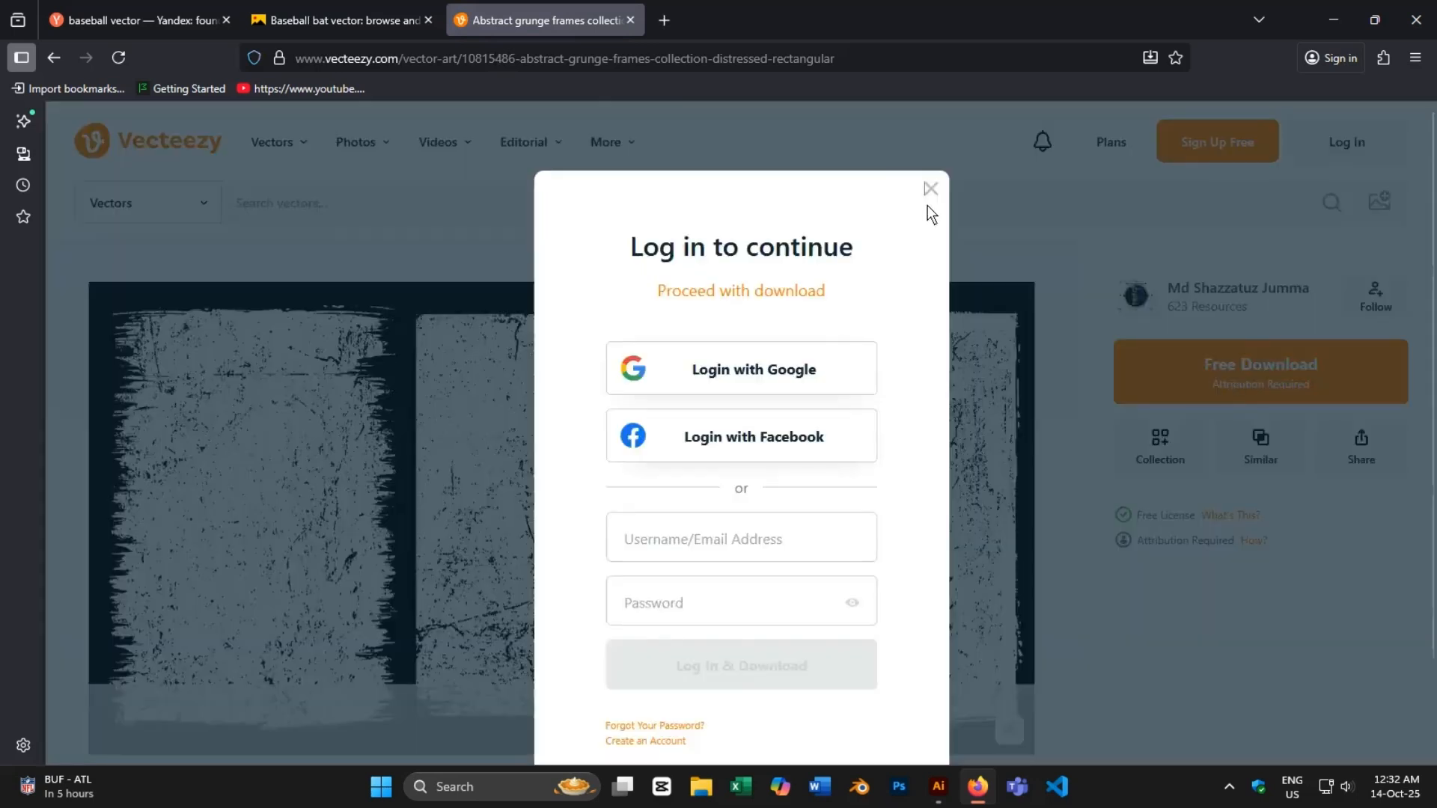
{"action": "left_click", "coordinate": [930, 190]}
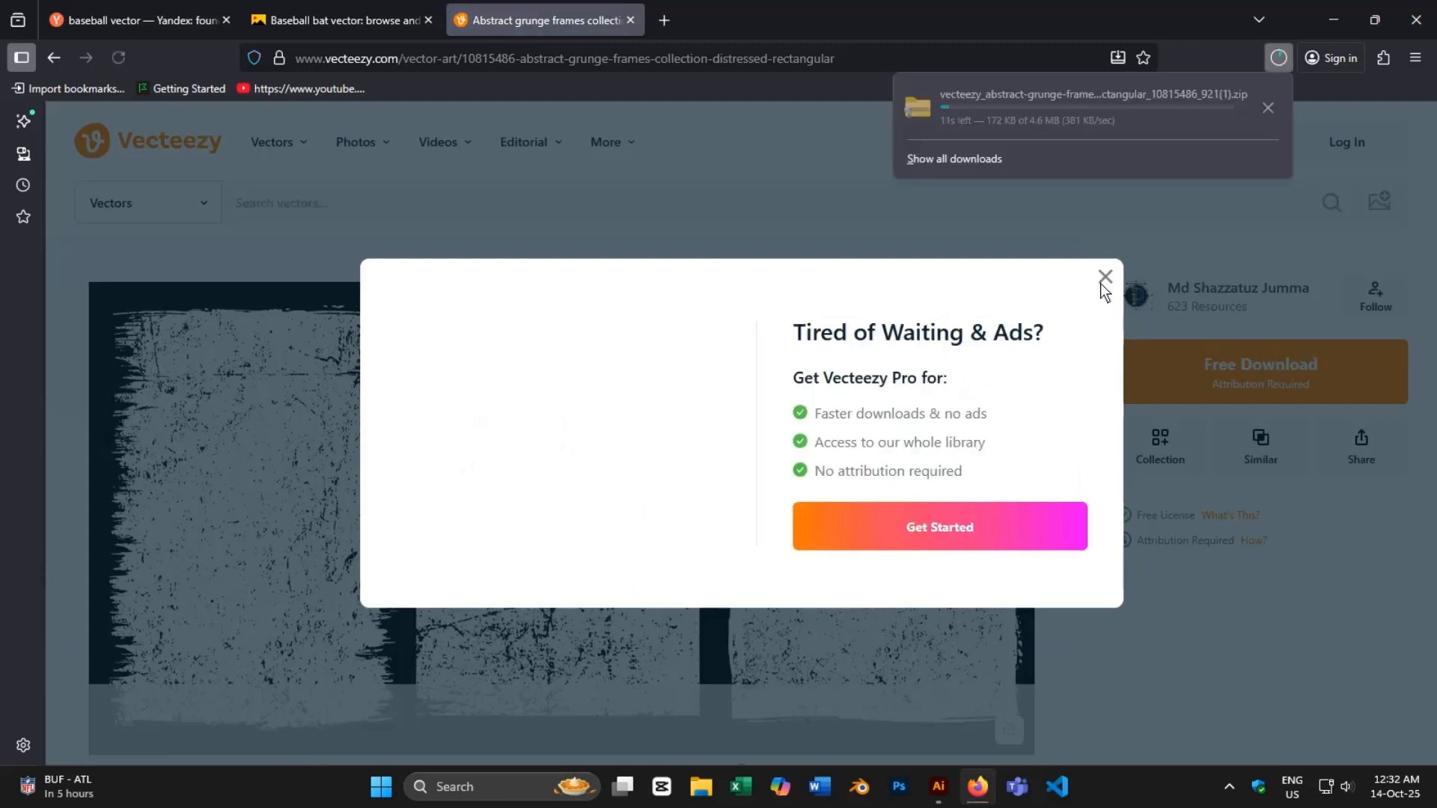
{"action": "left_click", "coordinate": [1103, 278]}
{"action": "left_click", "coordinate": [1279, 59]}
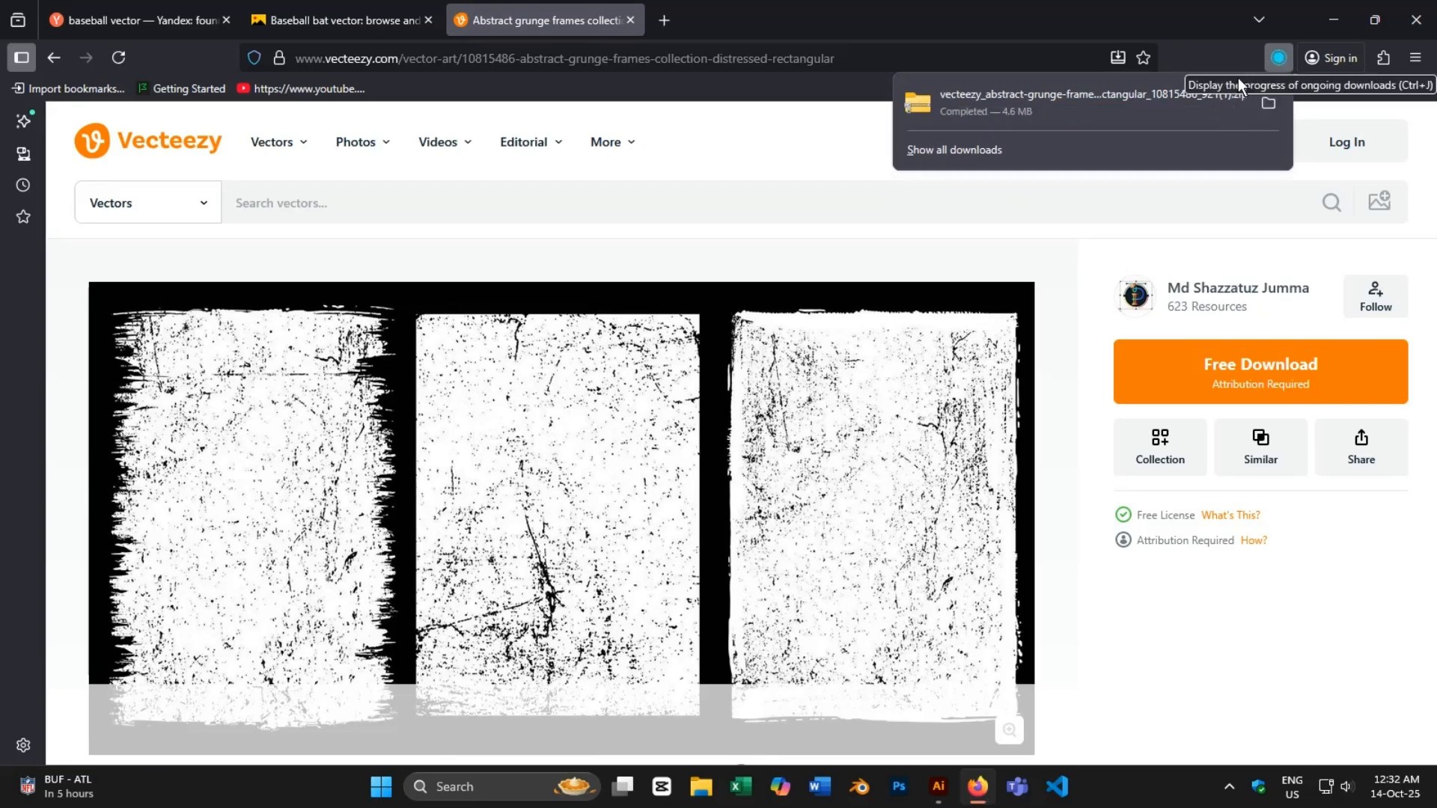
{"action": "scroll", "coordinate": [645, 488], "scroll_direction": "down", "scroll_amount": 4}
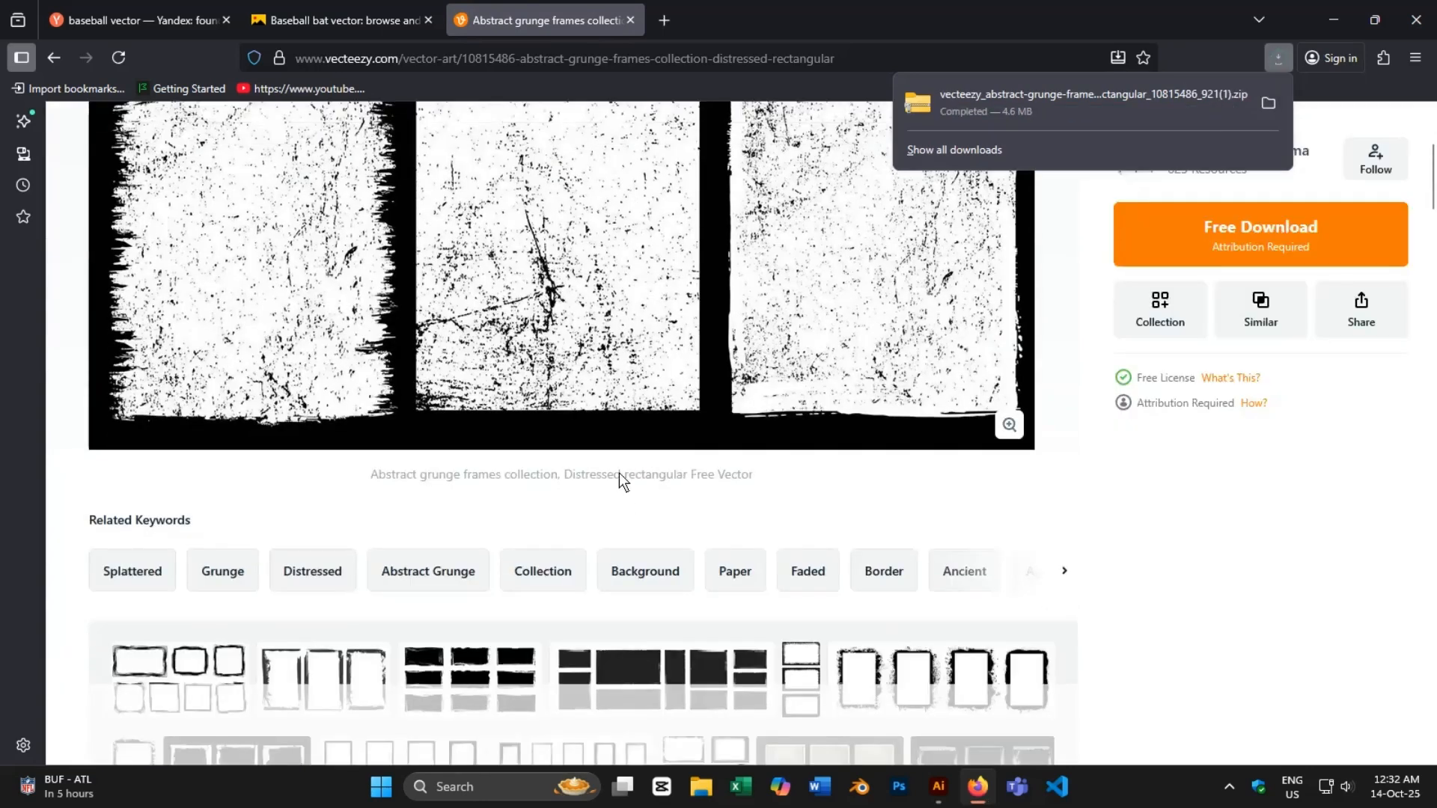
{"action": "scroll", "coordinate": [618, 473], "scroll_direction": "up", "scroll_amount": 4}
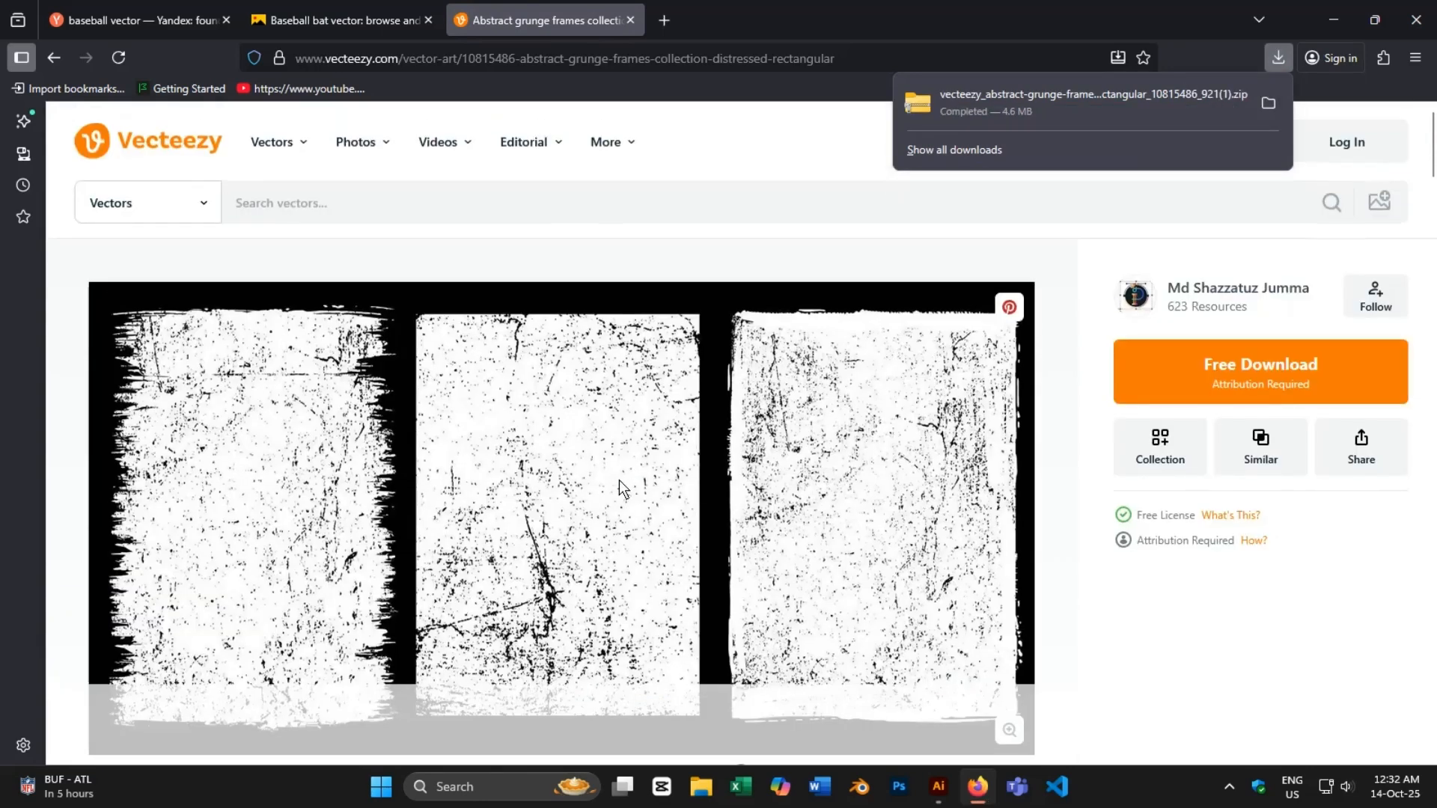
- Open the downloaded grunge frames archive and load its Encapsulated PostScript file in Illustrator
{"action": "left_click", "coordinate": [973, 118]}
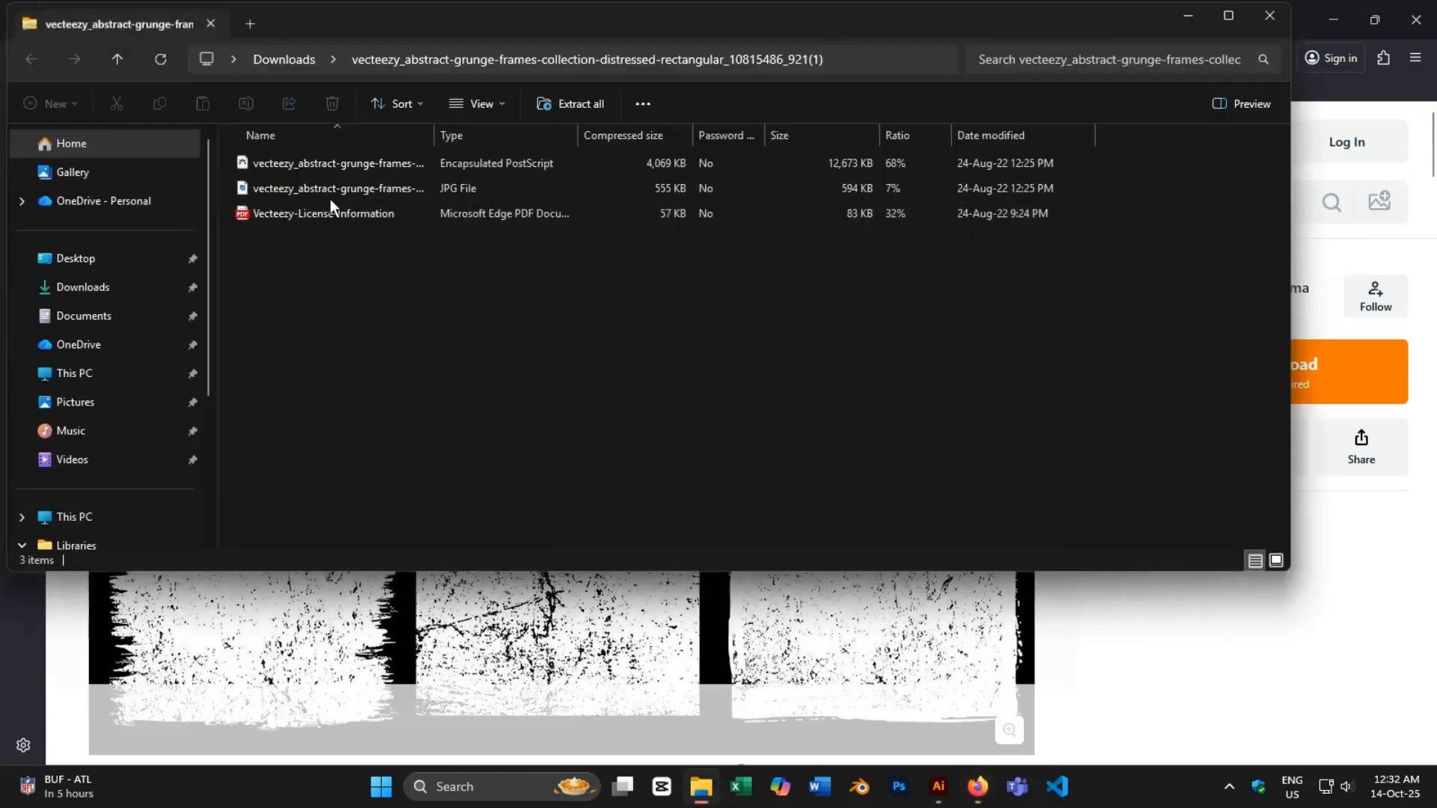
{"action": "left_click", "coordinate": [283, 170]}
{"action": "double_click", "coordinate": [283, 169]}
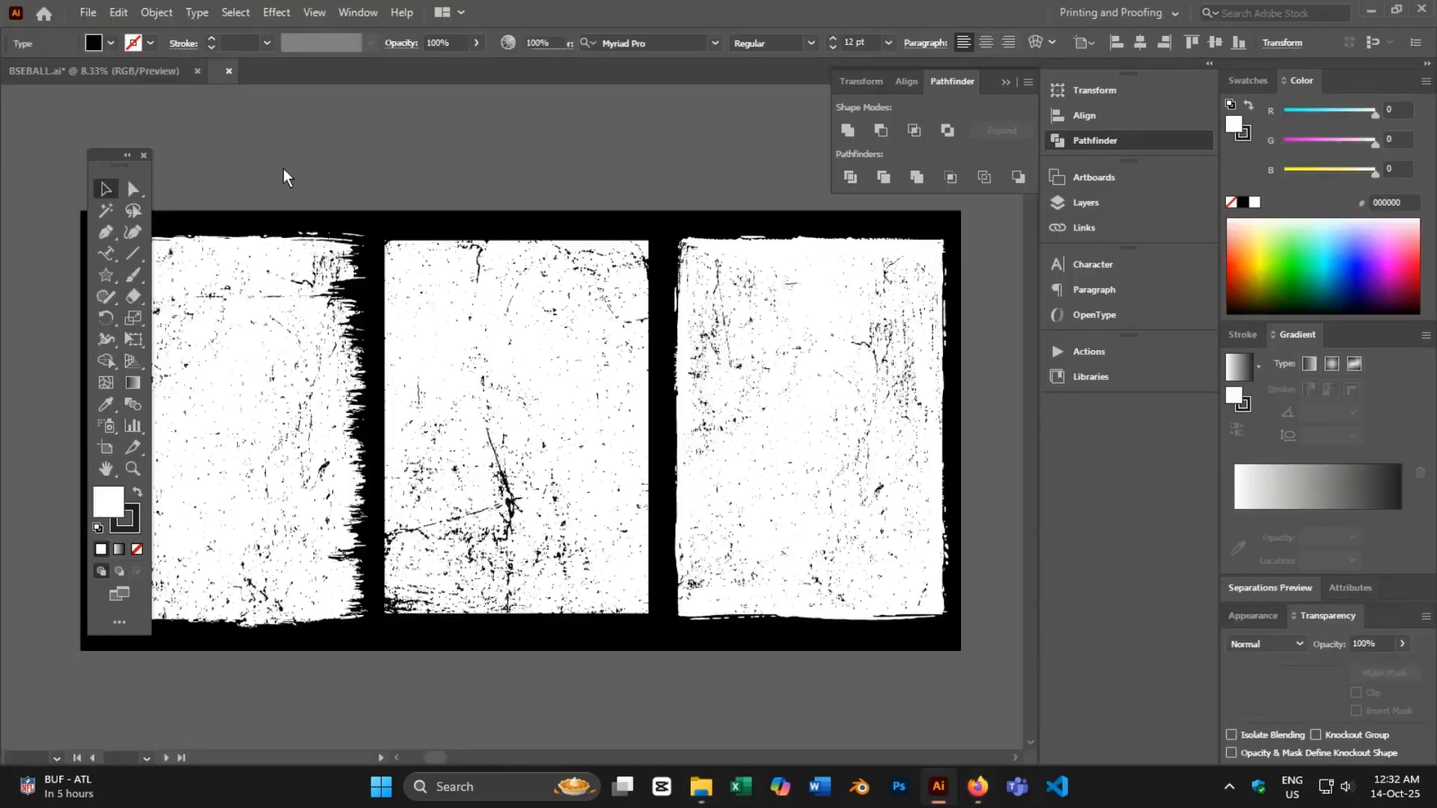
- Move the rightmost white grunge frame off the black background onto empty canvas
{"action": "left_click_drag", "start_coordinate": [792, 407], "coordinate": [439, 573]}
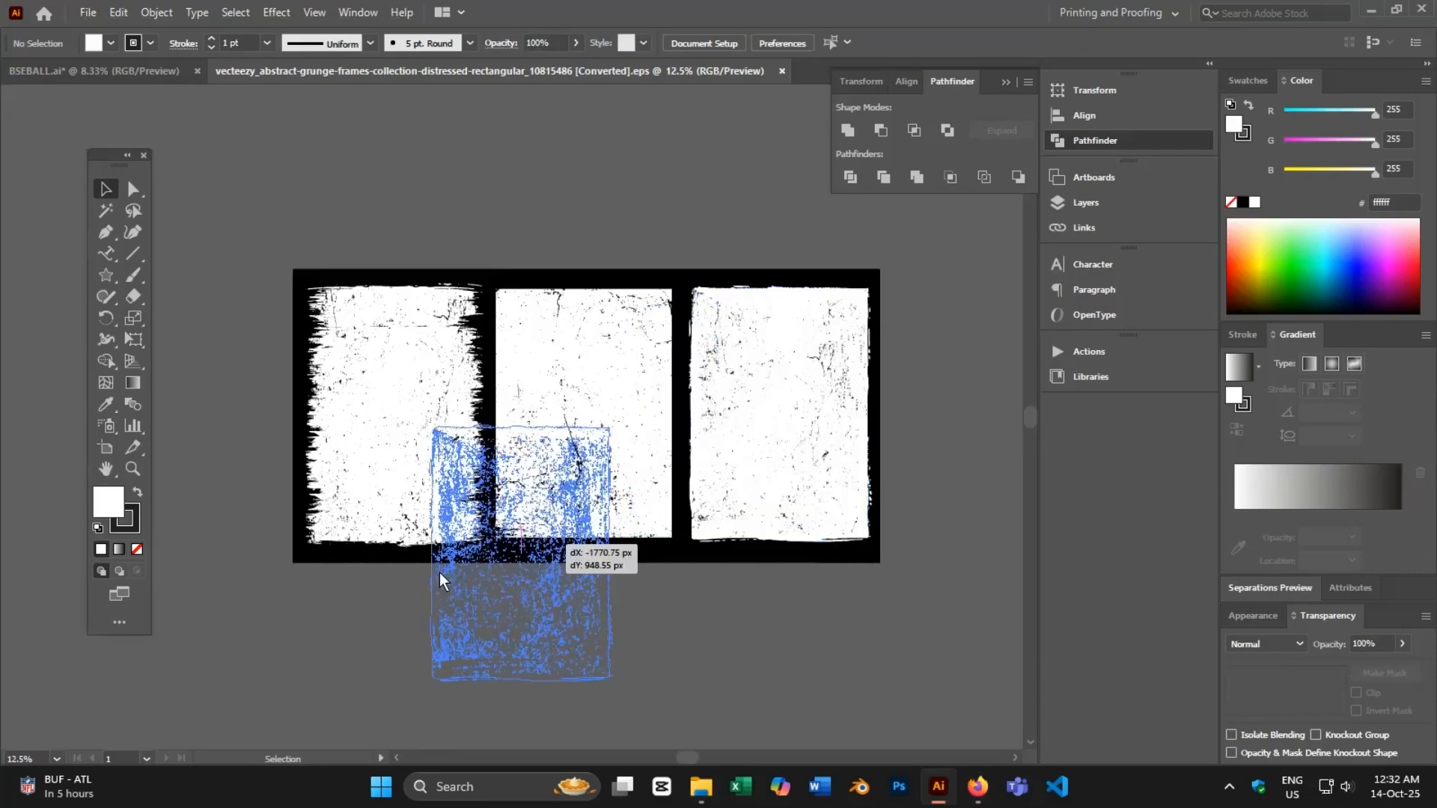
{"action": "scroll", "coordinate": [792, 529], "scroll_direction": "down", "scroll_amount": 5}
{"action": "scroll", "coordinate": [792, 529], "scroll_direction": "left", "scroll_amount": 5}
{"action": "left_click_drag", "start_coordinate": [678, 378], "coordinate": [331, 381]}
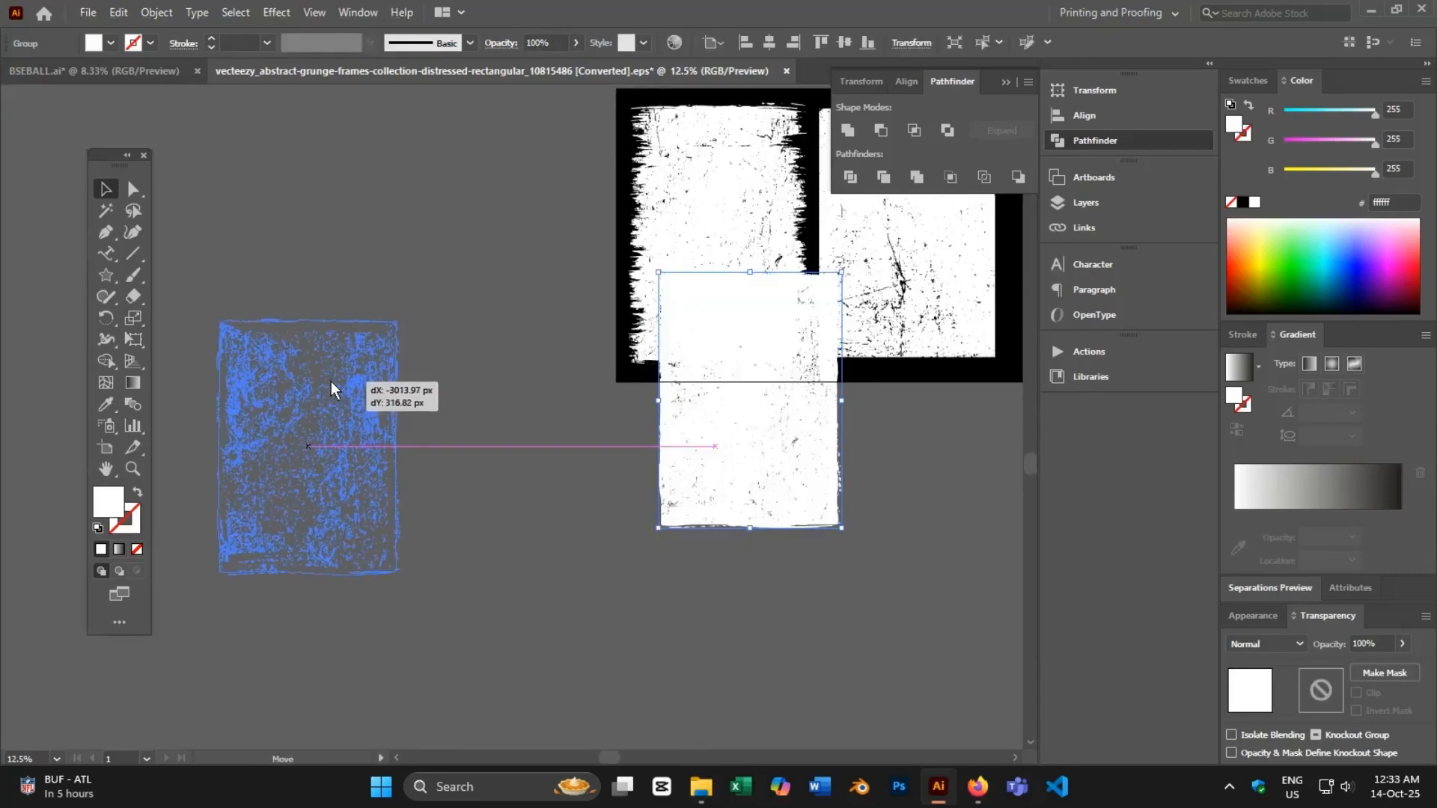
{"action": "scroll", "coordinate": [449, 419], "scroll_direction": "down", "scroll_amount": 2}
{"action": "scroll", "coordinate": [419, 389], "scroll_direction": "left", "scroll_amount": 3}
{"action": "scroll", "coordinate": [375, 371], "scroll_direction": "up", "scroll_amount": 1}
{"action": "scroll", "coordinate": [357, 367], "scroll_direction": "up", "scroll_amount": 1}
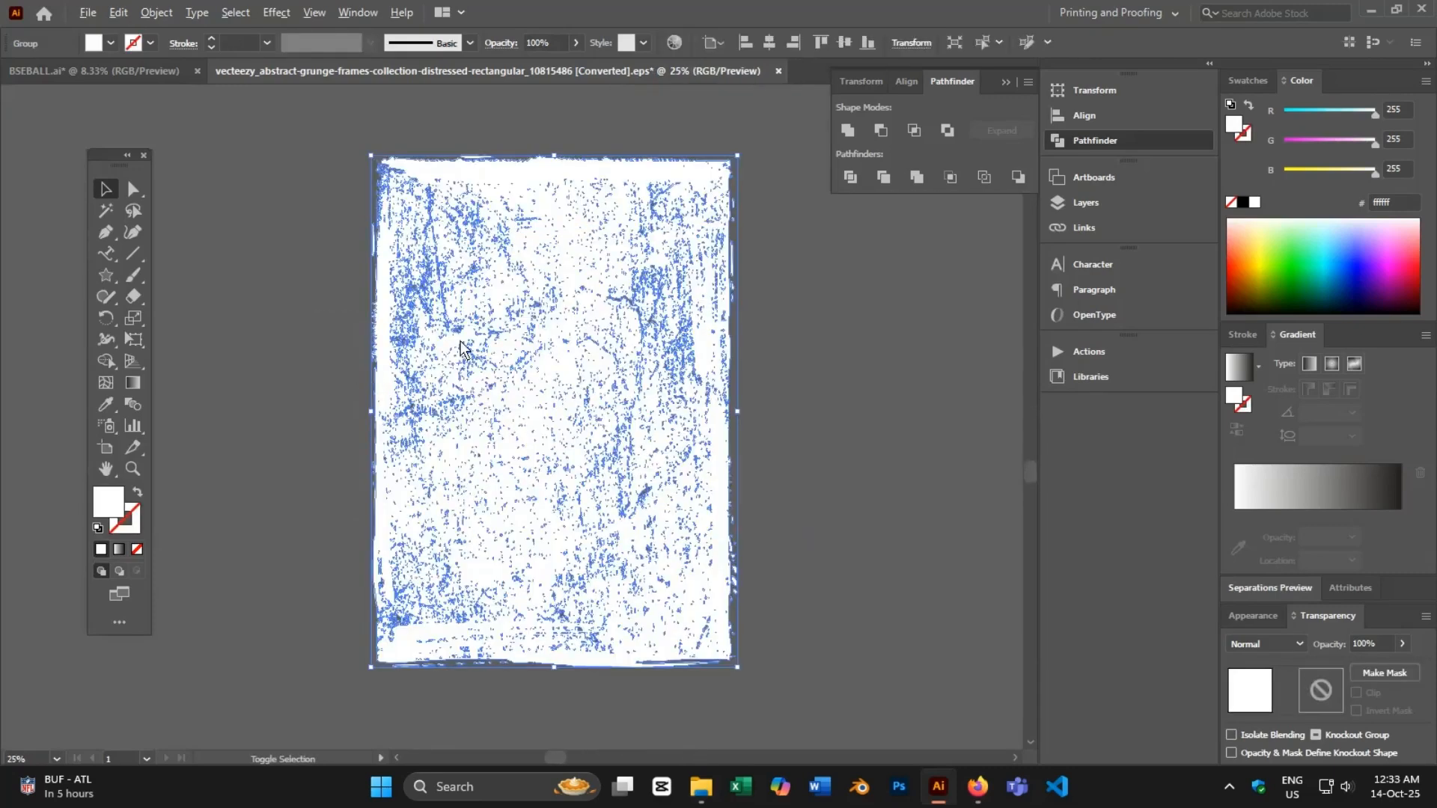
- Ungroup the grunge frame and move its main textured piece away from the small loose fragments
{"action": "right_click", "coordinate": [460, 323]}
{"action": "left_click", "coordinate": [528, 476]}
{"action": "left_click", "coordinate": [840, 448]}
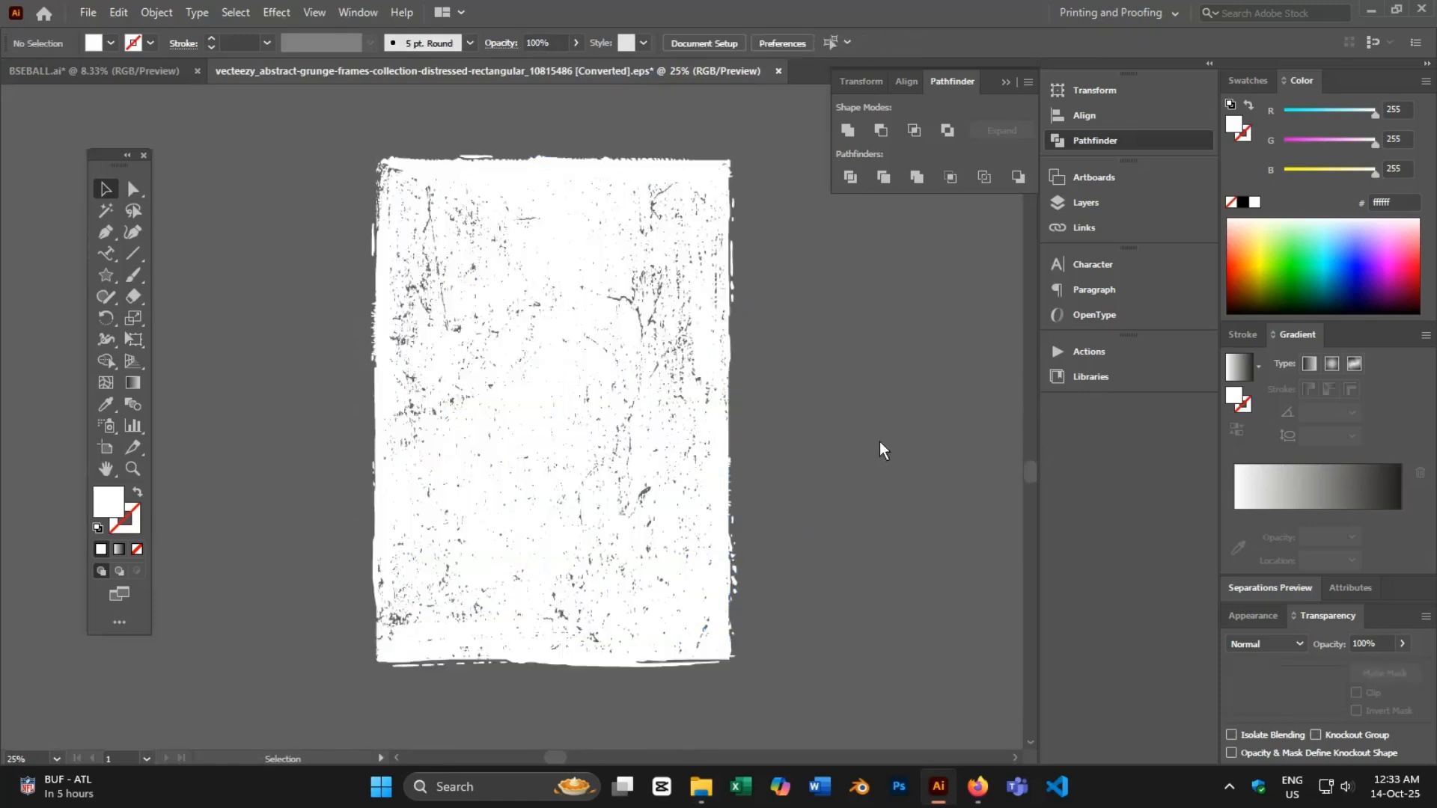
{"action": "left_click_drag", "start_coordinate": [549, 309], "coordinate": [335, 371]}
{"action": "left_click_drag", "start_coordinate": [511, 261], "coordinate": [749, 456]}
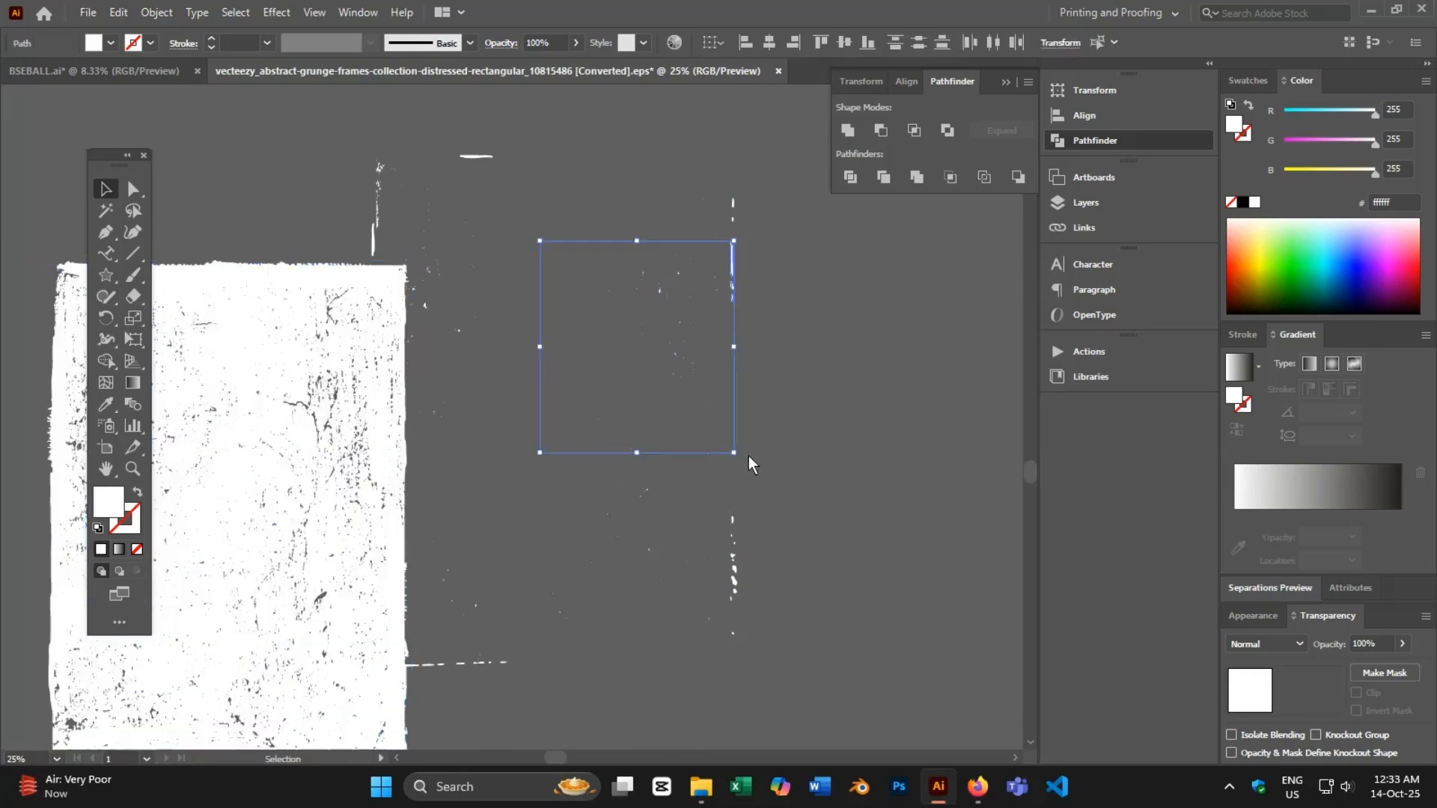
{"action": "scroll", "coordinate": [834, 460], "scroll_direction": "down", "scroll_amount": 1}
{"action": "left_click_drag", "start_coordinate": [360, 419], "coordinate": [236, 183]}
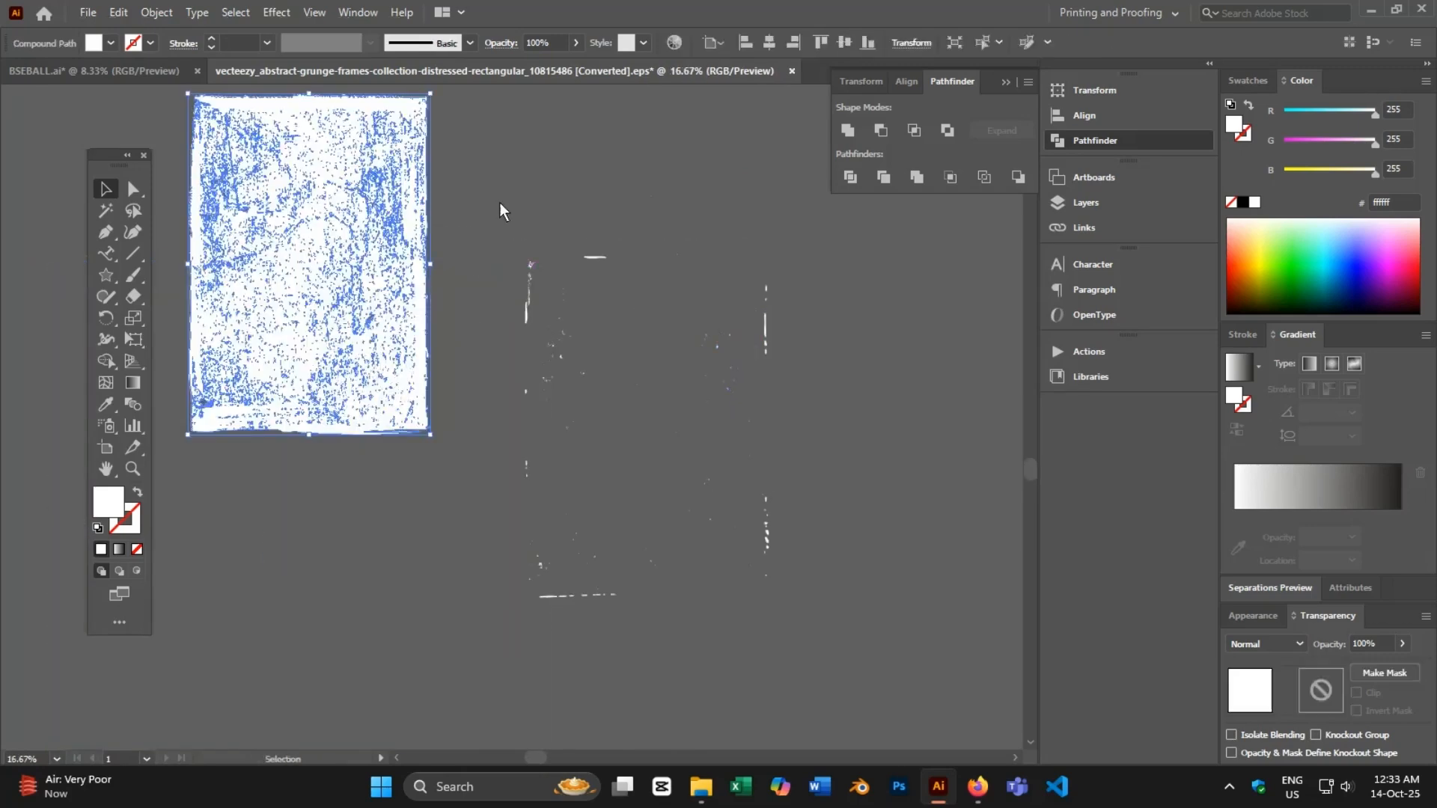
- Delete the loose fragments separated from the grunge texture
{"action": "left_click_drag", "start_coordinate": [707, 520], "coordinate": [820, 600]}
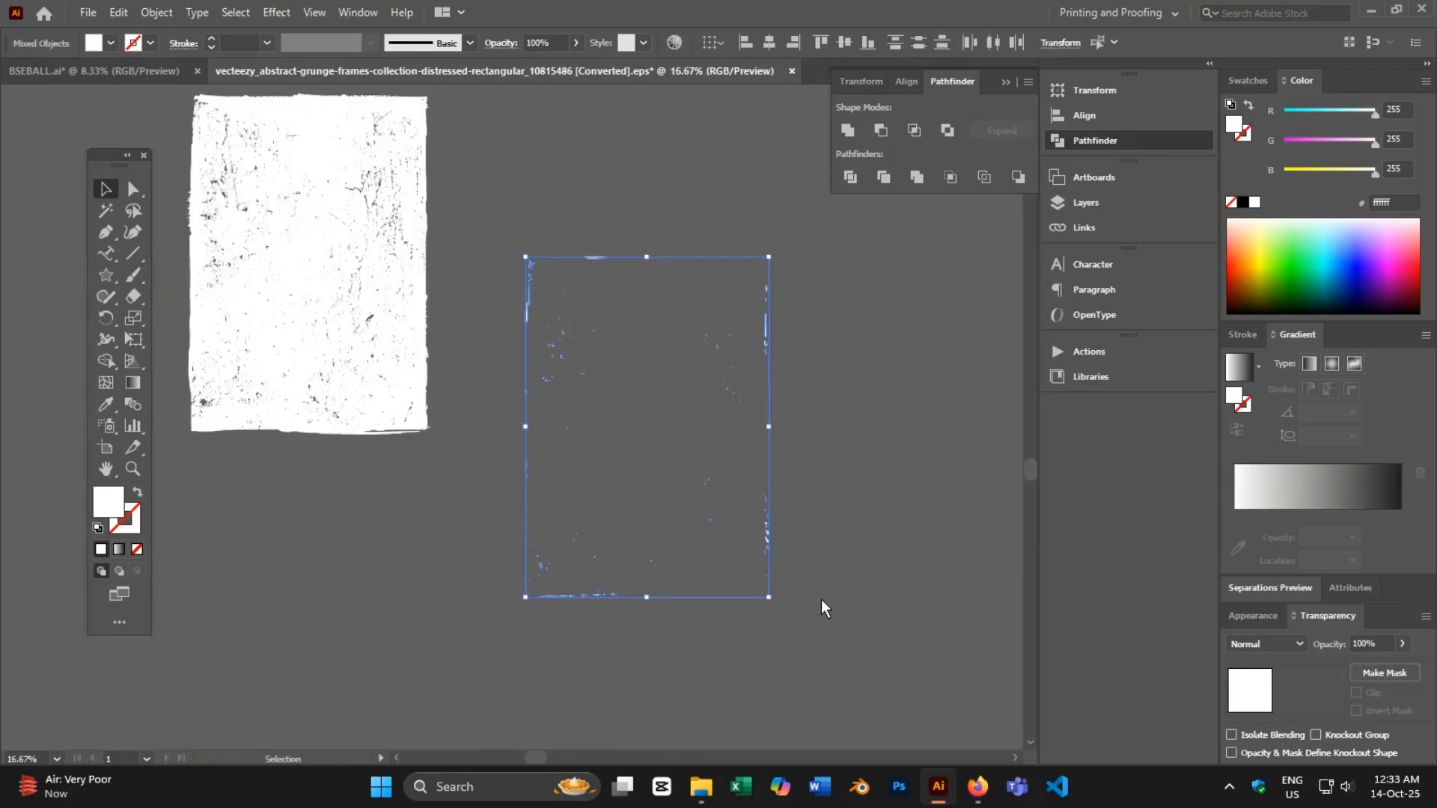
{"action": "key", "text": "Delete"}
{"action": "left_click_drag", "start_coordinate": [543, 584], "coordinate": [740, 648]}
- Examine the speckles and rough edges of the isolated grunge texture up close
{"action": "scroll", "coordinate": [407, 267], "scroll_direction": "up", "scroll_amount": 5}
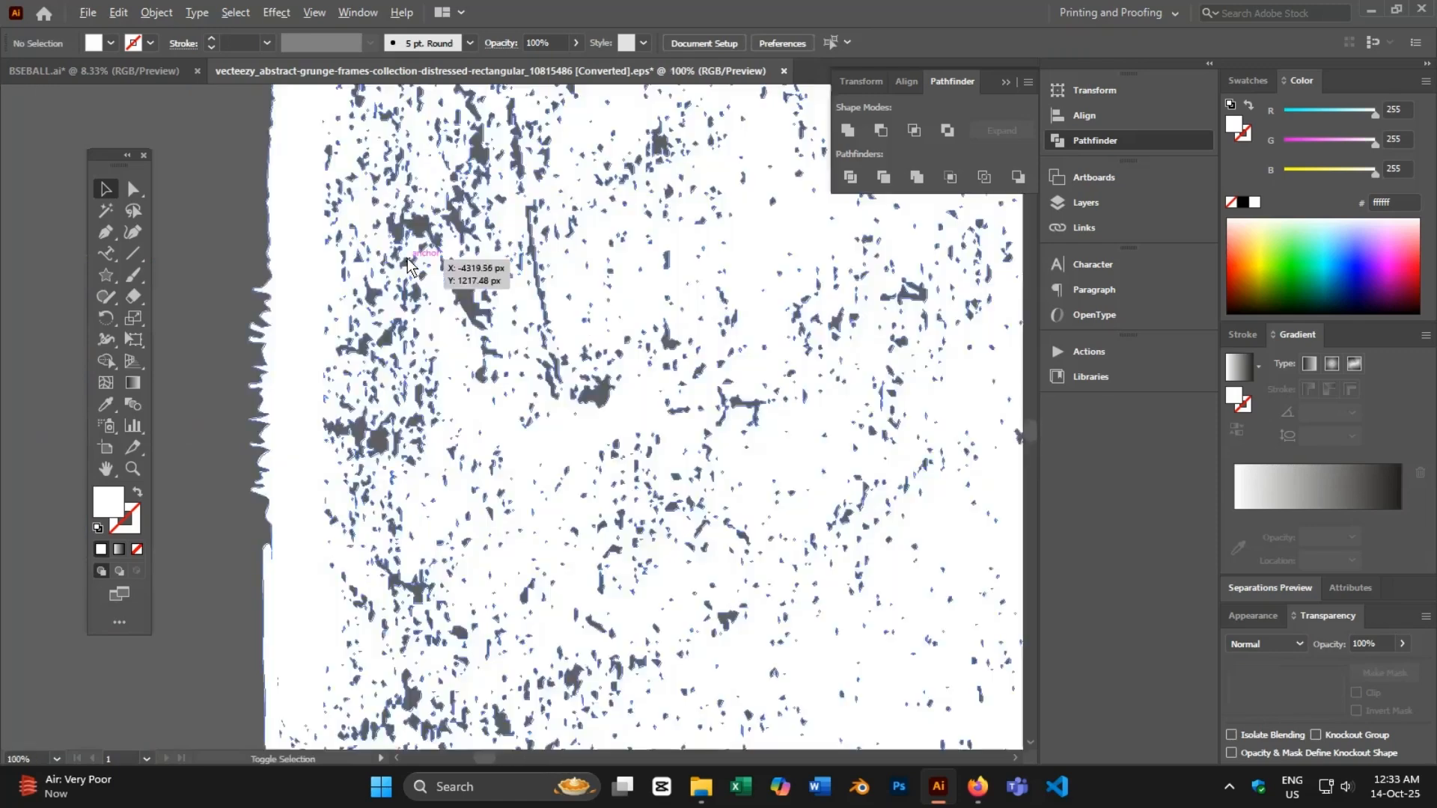
{"action": "scroll", "coordinate": [410, 269], "scroll_direction": "up", "scroll_amount": 2}
{"action": "scroll", "coordinate": [490, 298], "scroll_direction": "down", "scroll_amount": 6}
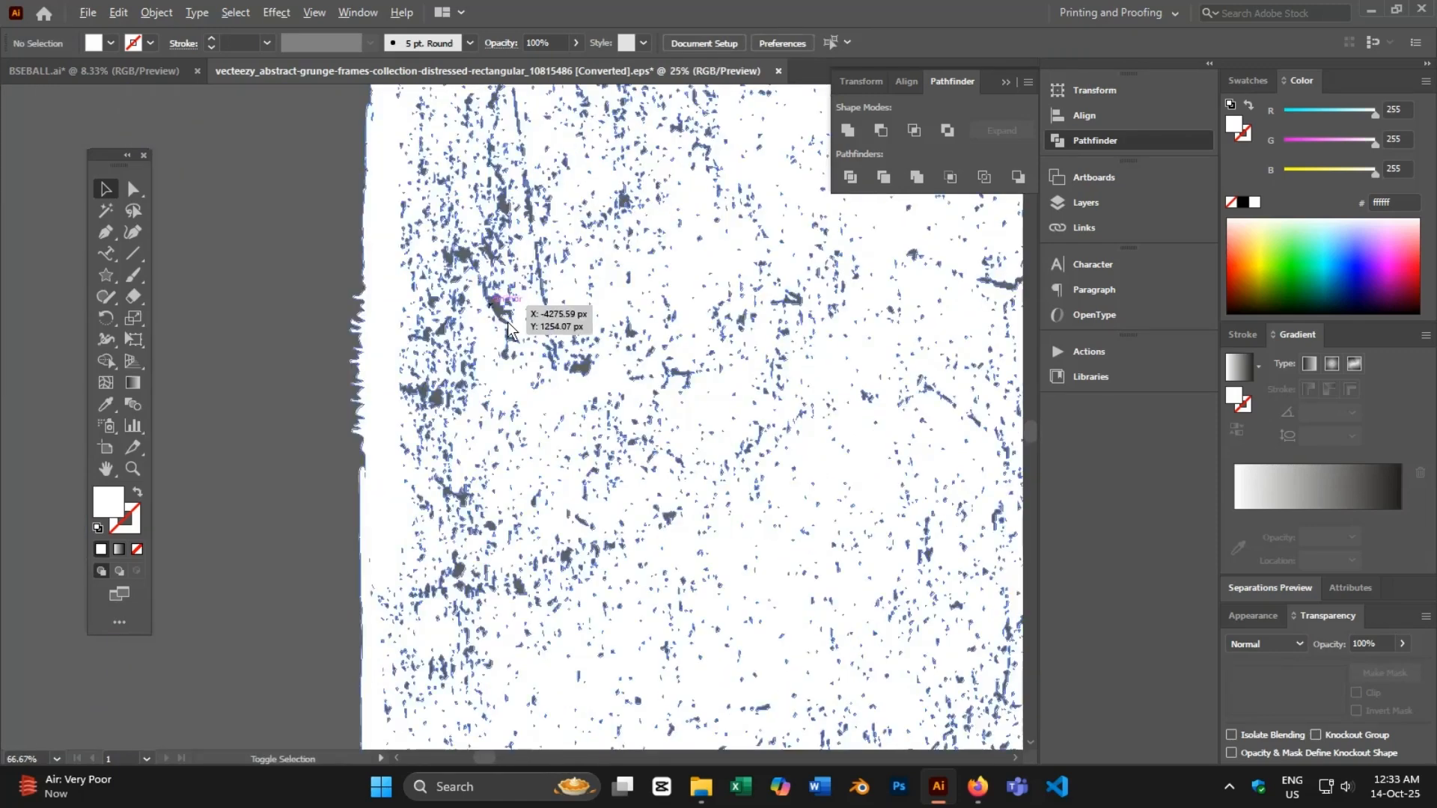
{"action": "left_click_drag", "start_coordinate": [903, 496], "coordinate": [858, 454]}
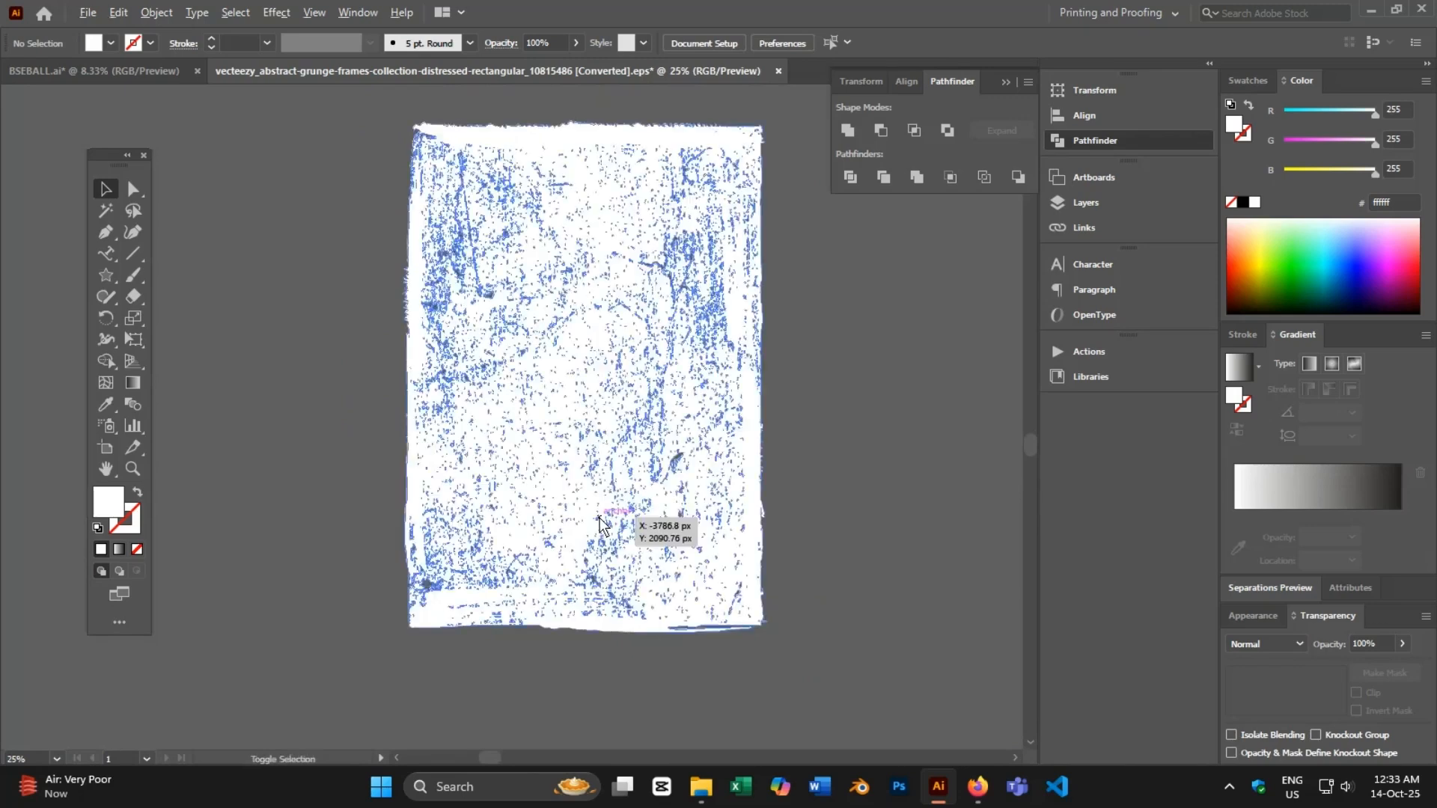
{"action": "left_click_drag", "start_coordinate": [697, 437], "coordinate": [537, 464]}
{"action": "scroll", "coordinate": [537, 464], "scroll_direction": "down", "scroll_amount": 1}
{"action": "scroll", "coordinate": [569, 463], "scroll_direction": "down", "scroll_amount": 1}
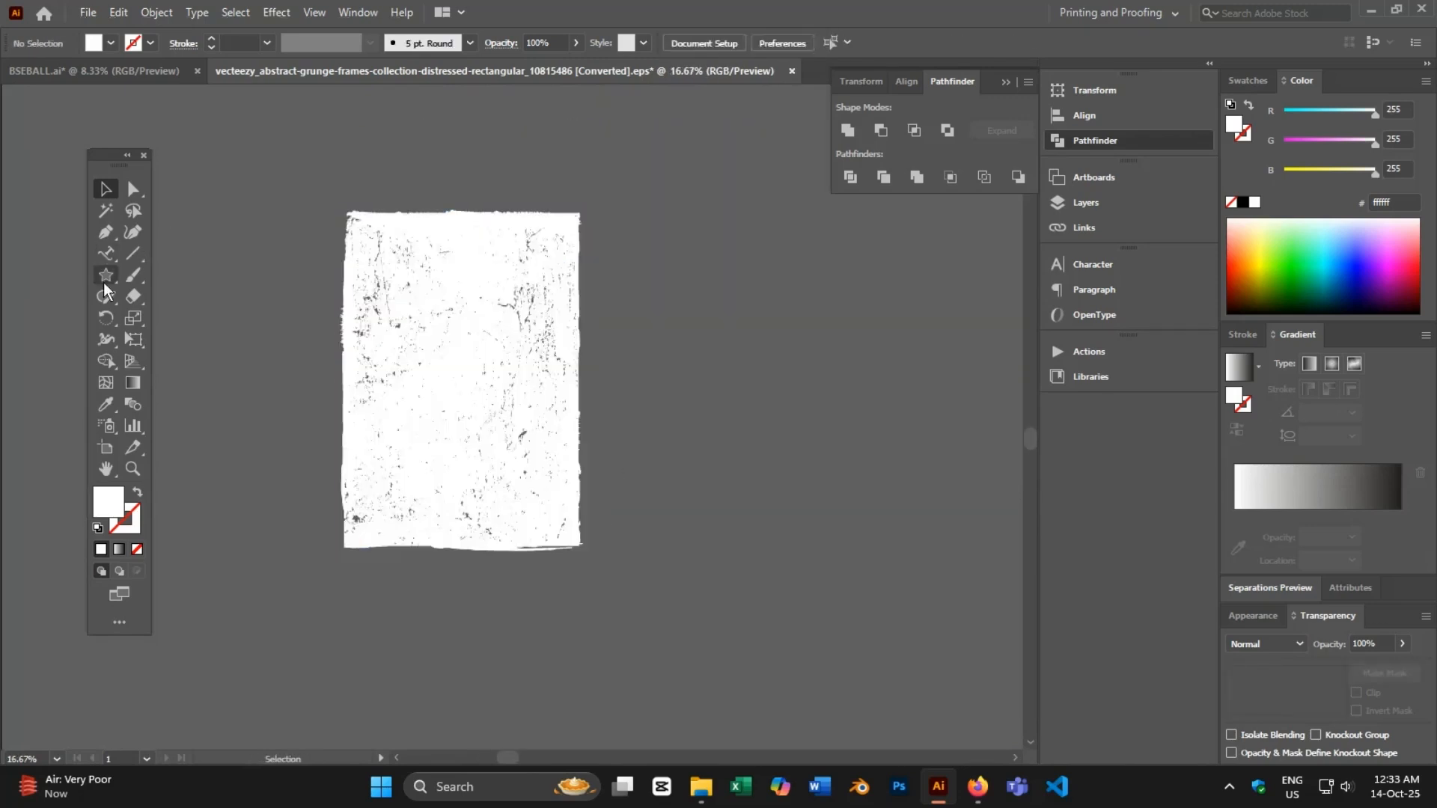
- Draw a rectangle slightly larger than the grunge texture, cut it and paste it behind the texture
{"action": "left_click_drag", "start_coordinate": [103, 281], "coordinate": [182, 276]}
{"action": "left_click_drag", "start_coordinate": [312, 154], "coordinate": [617, 591]}
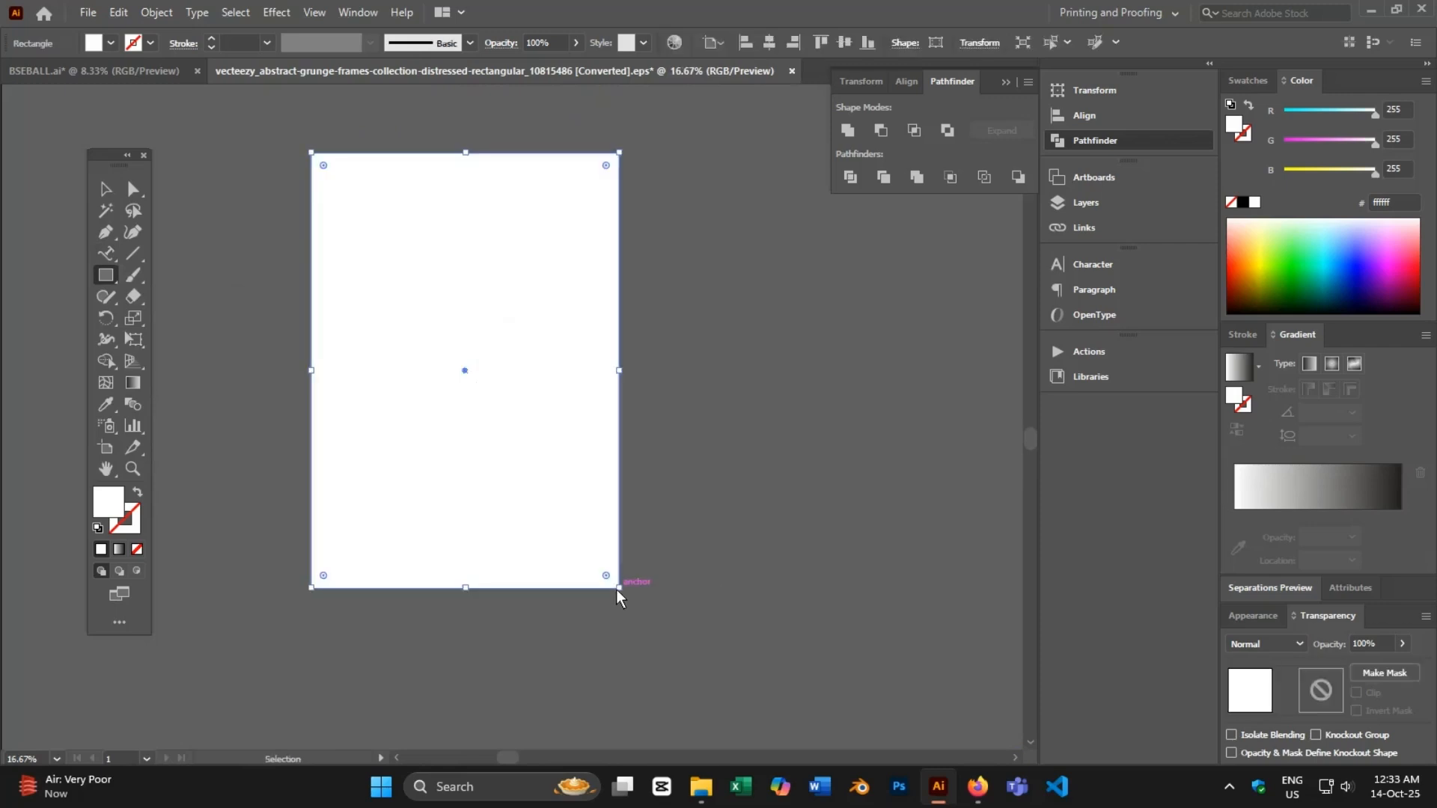
{"action": "key", "text": "ctrl+z"}
{"action": "left_click", "coordinate": [107, 193]}
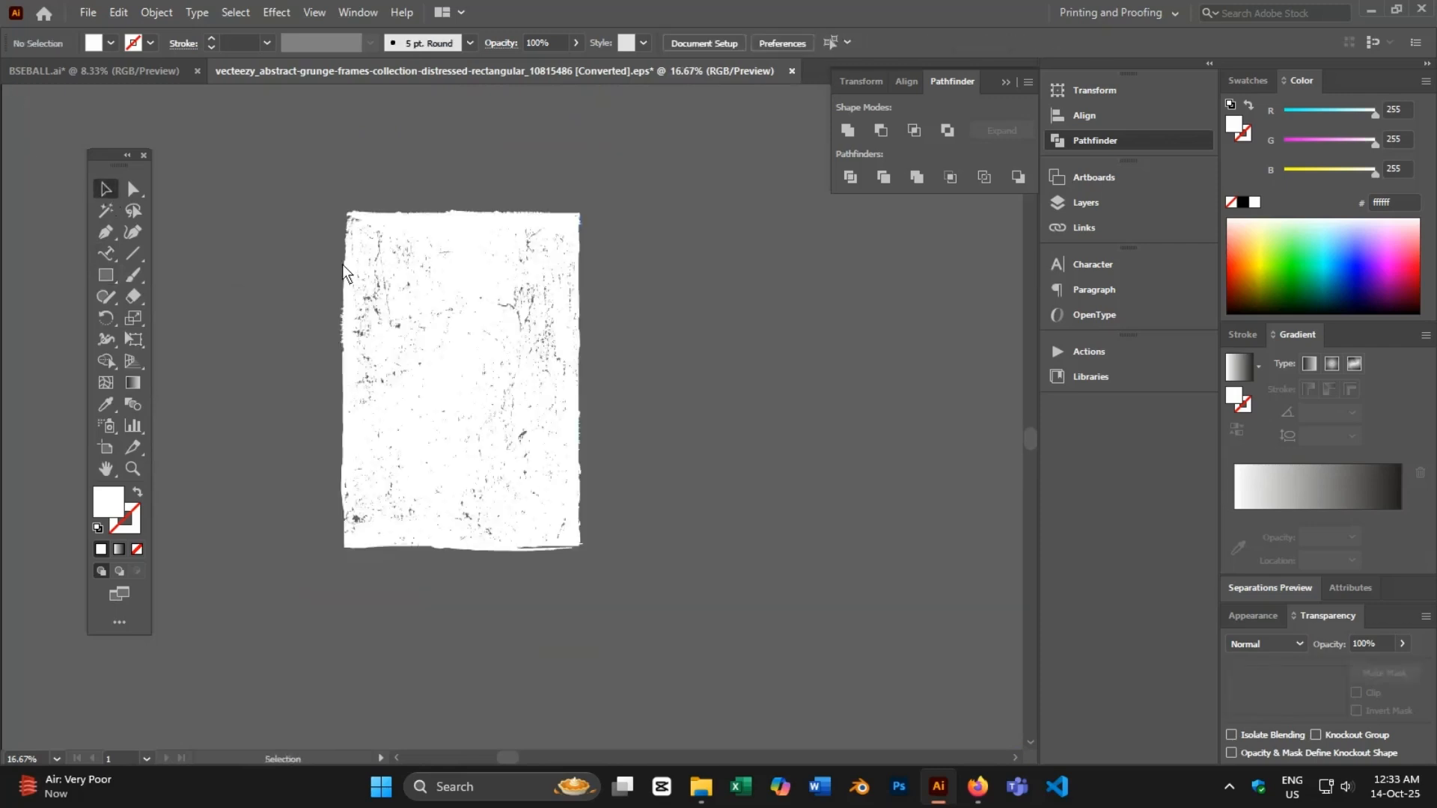
{"action": "left_click", "coordinate": [343, 264]}
{"action": "key", "text": "ctrl+b"}
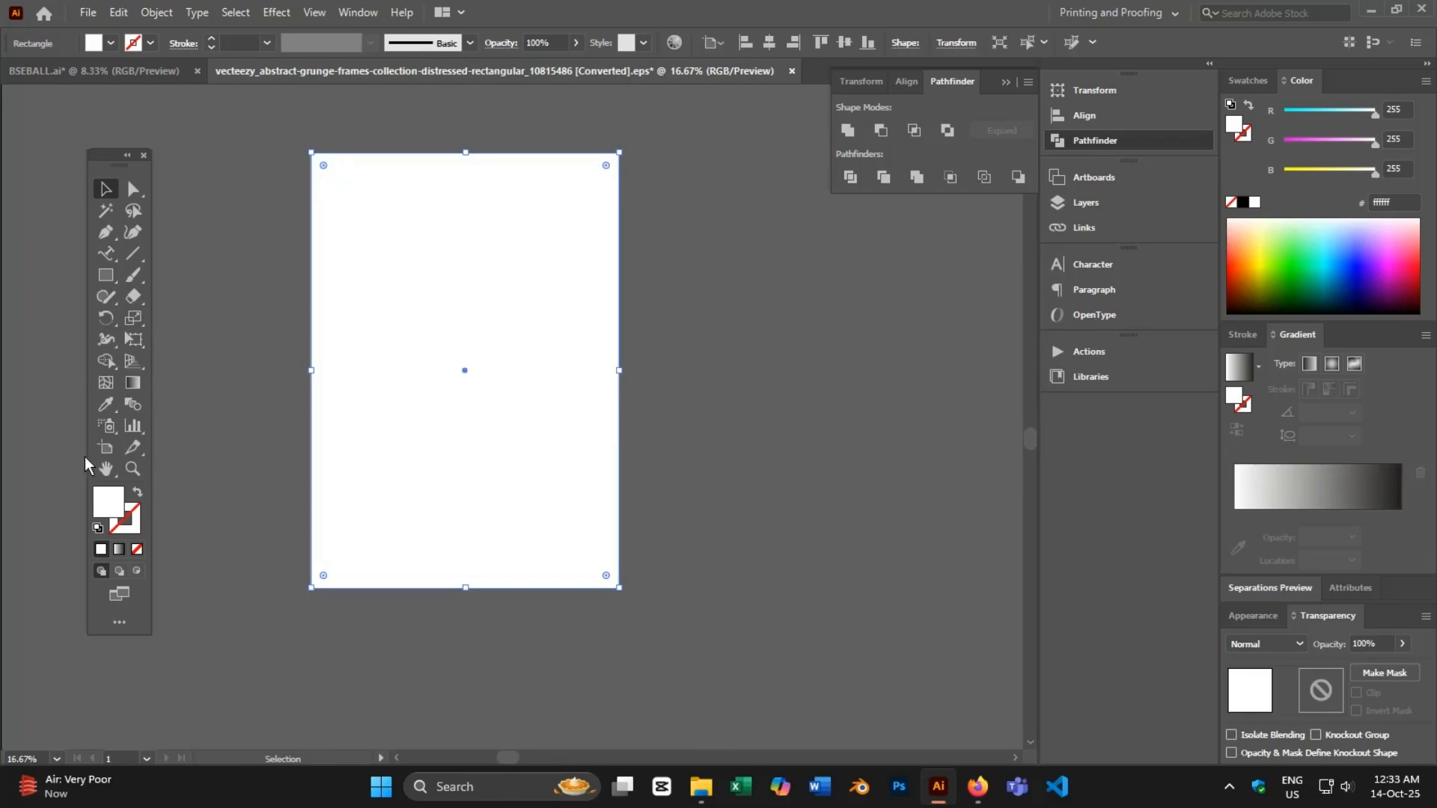
- Set the backing rectangle's fill color to 000000
{"action": "double_click", "coordinate": [113, 506]}
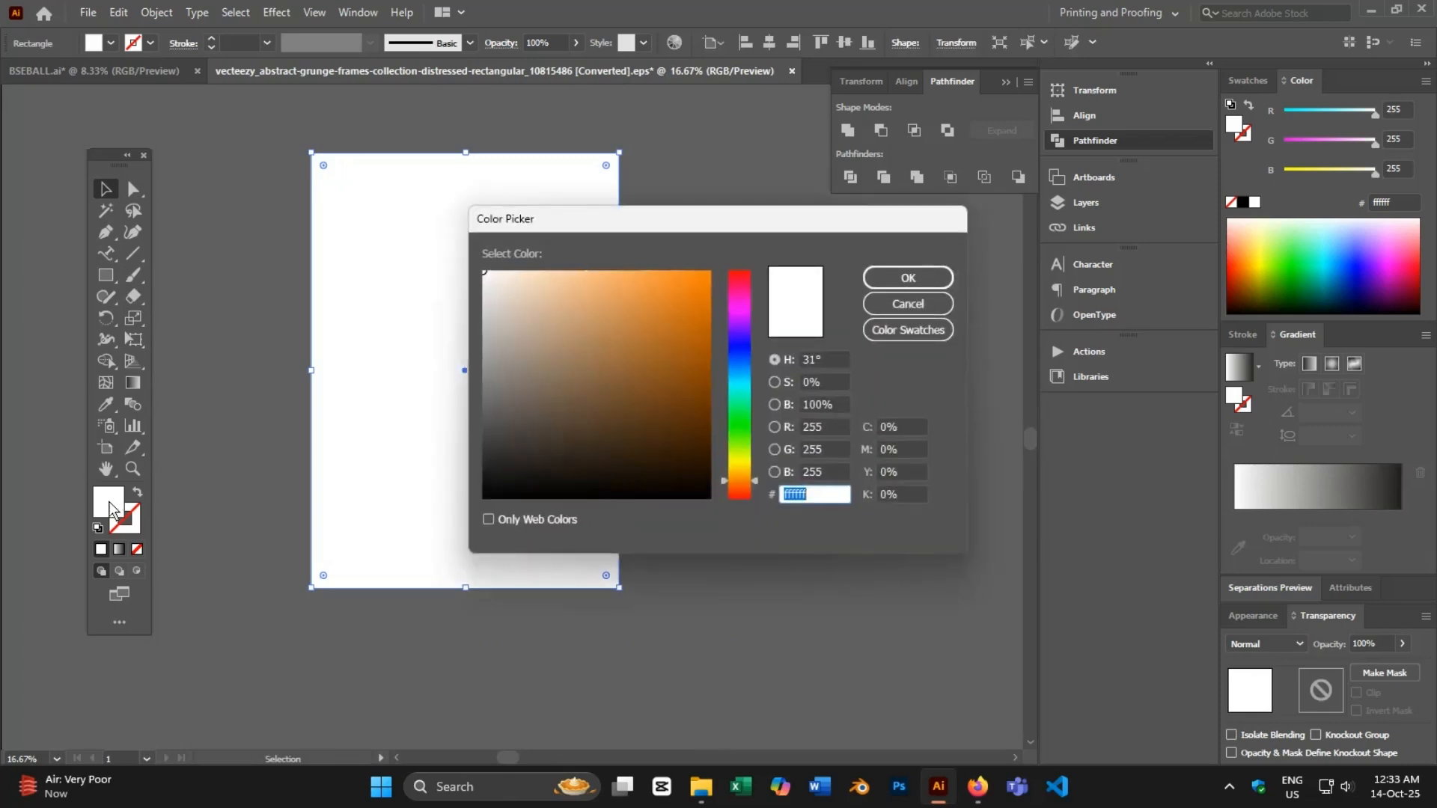
{"action": "type", "text": "000000"}
{"action": "left_click", "coordinate": [929, 280]}
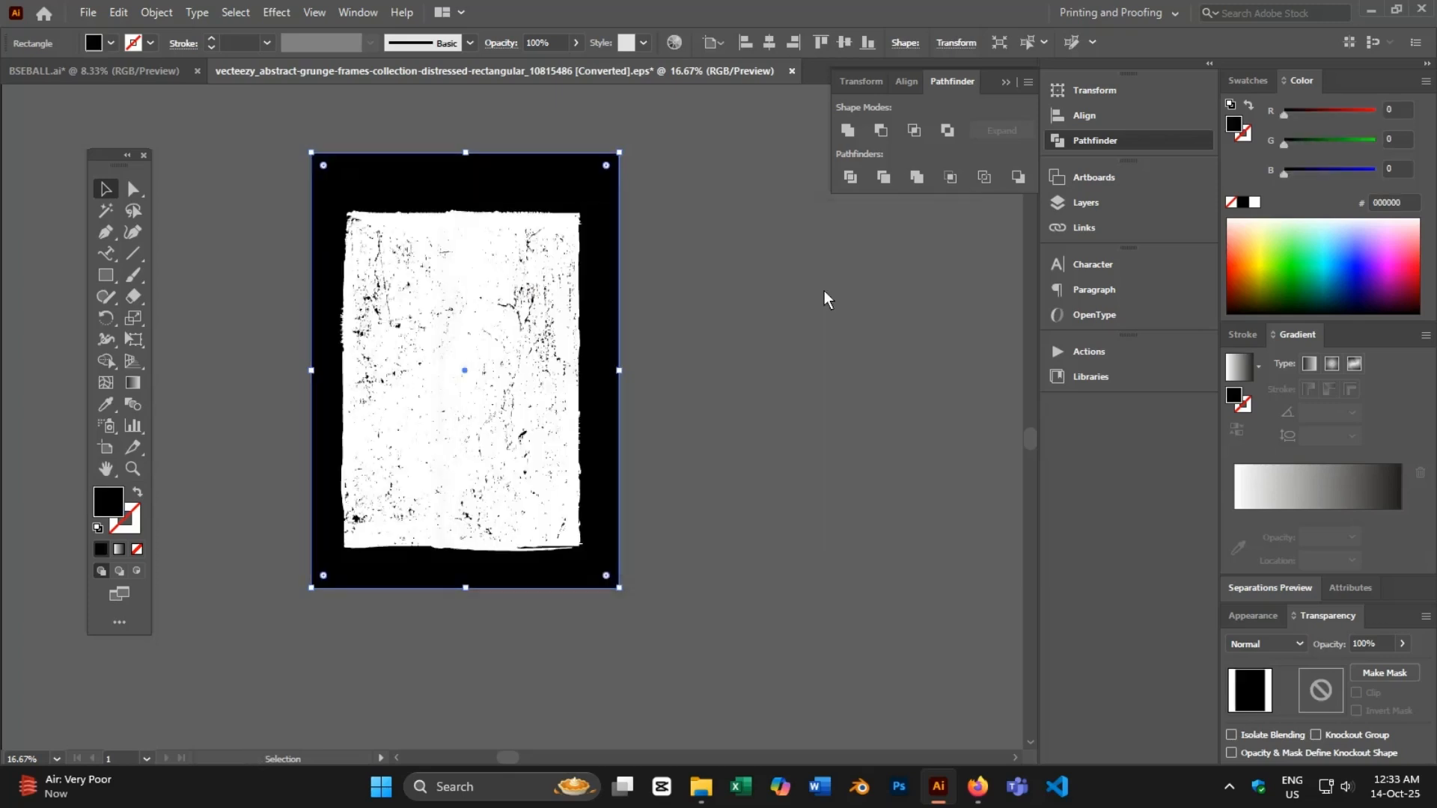
- Divide the grunge texture and black rectangle with Pathfinder, and ungroup the resulting pieces
{"action": "left_click", "coordinate": [744, 306]}
{"action": "left_click_drag", "start_coordinate": [792, 498], "coordinate": [445, 183]}
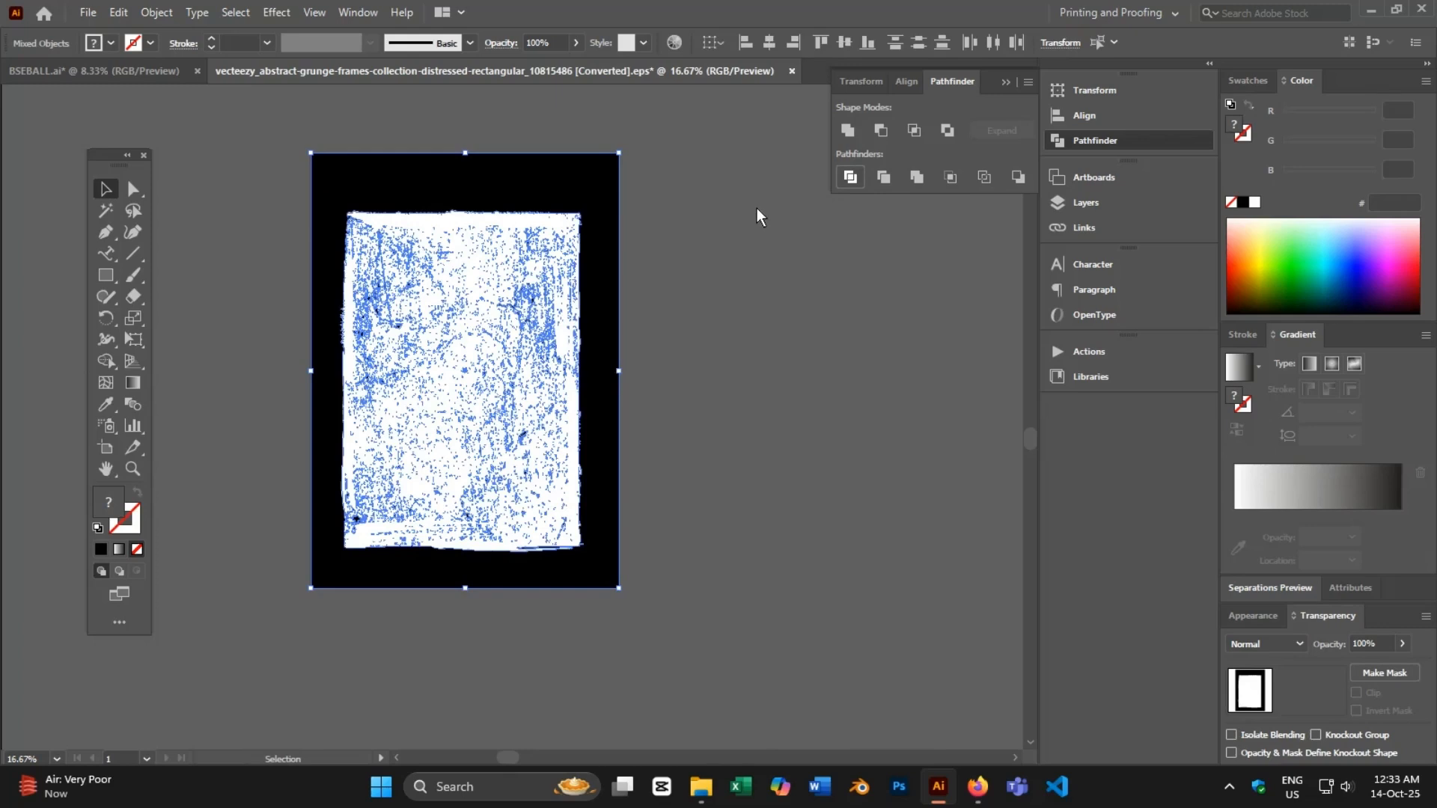
{"action": "right_click", "coordinate": [592, 299]}
{"action": "left_click", "coordinate": [687, 454]}
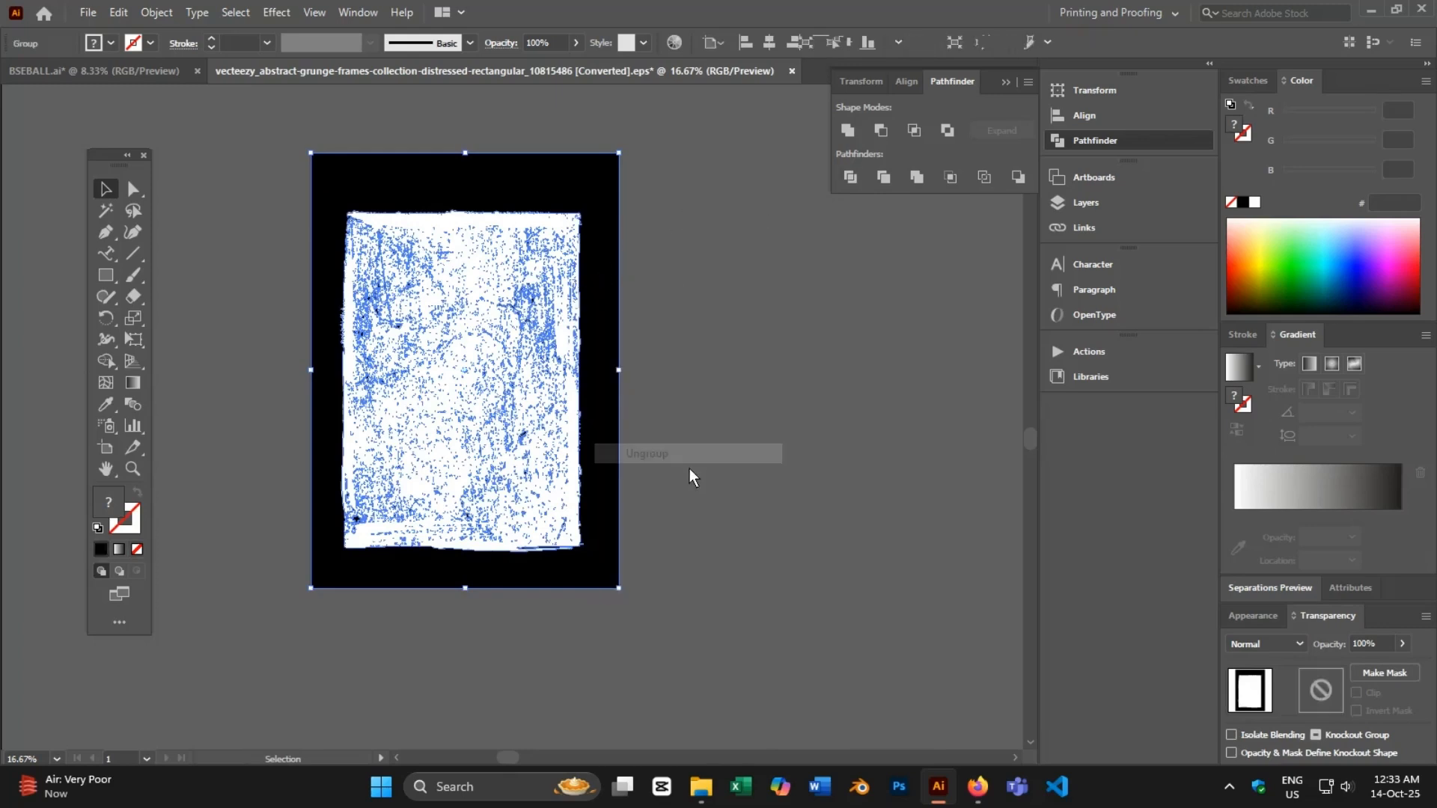
- Delete the white speckled shape and the surrounding black frame, keeping only the black grunge specks
{"action": "left_click", "coordinate": [689, 469]}
{"action": "left_click", "coordinate": [476, 215]}
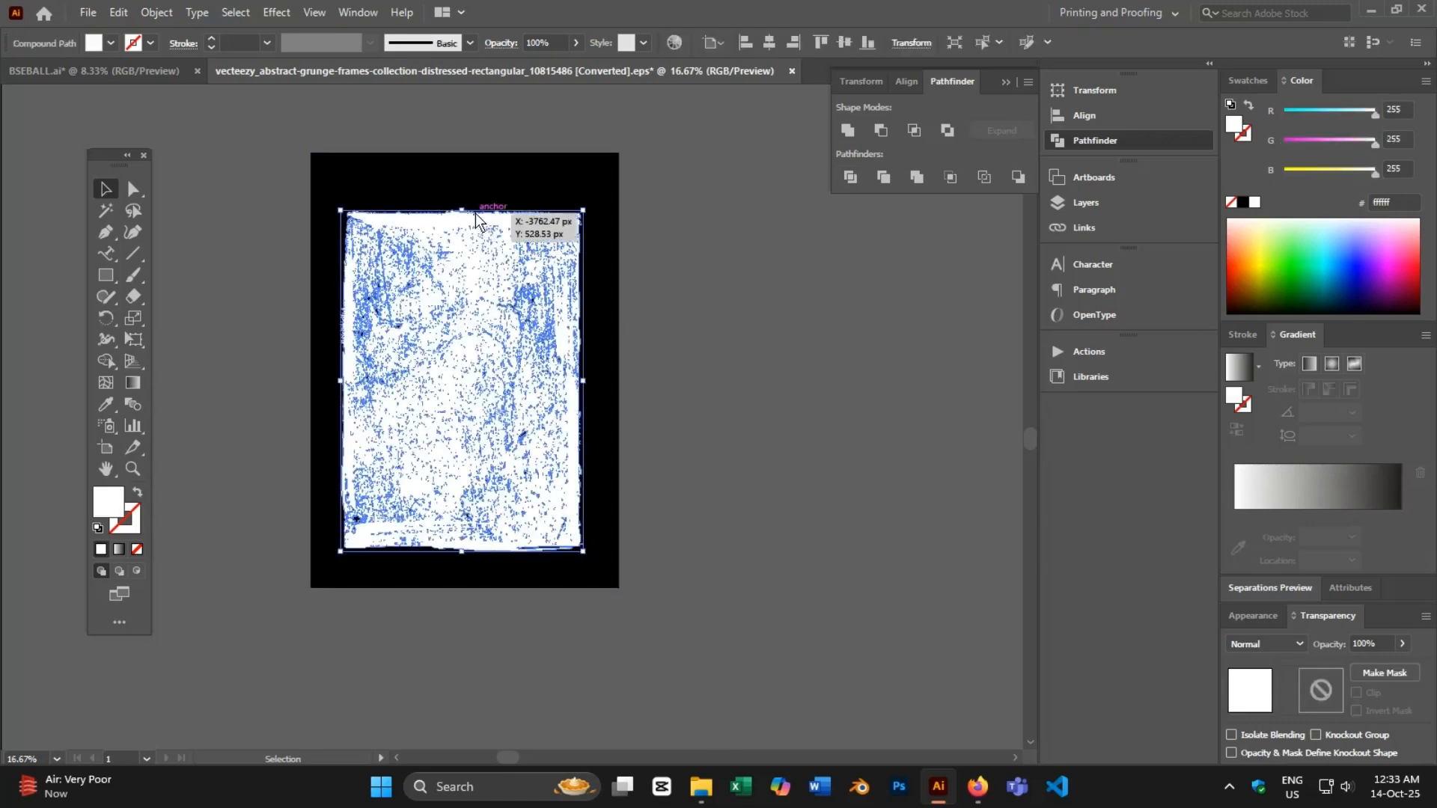
{"action": "key", "text": "Delete"}
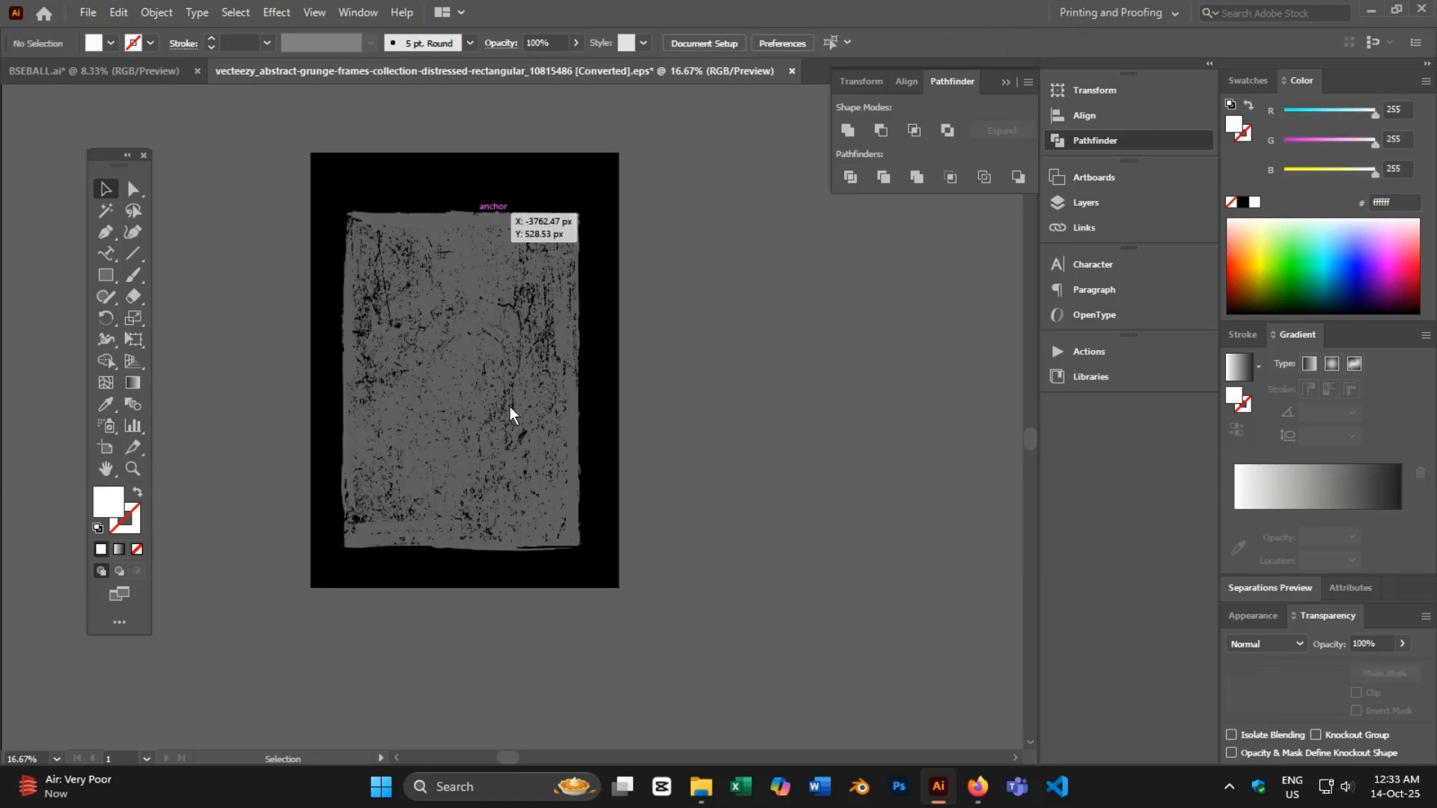
{"action": "left_click", "coordinate": [498, 168]}
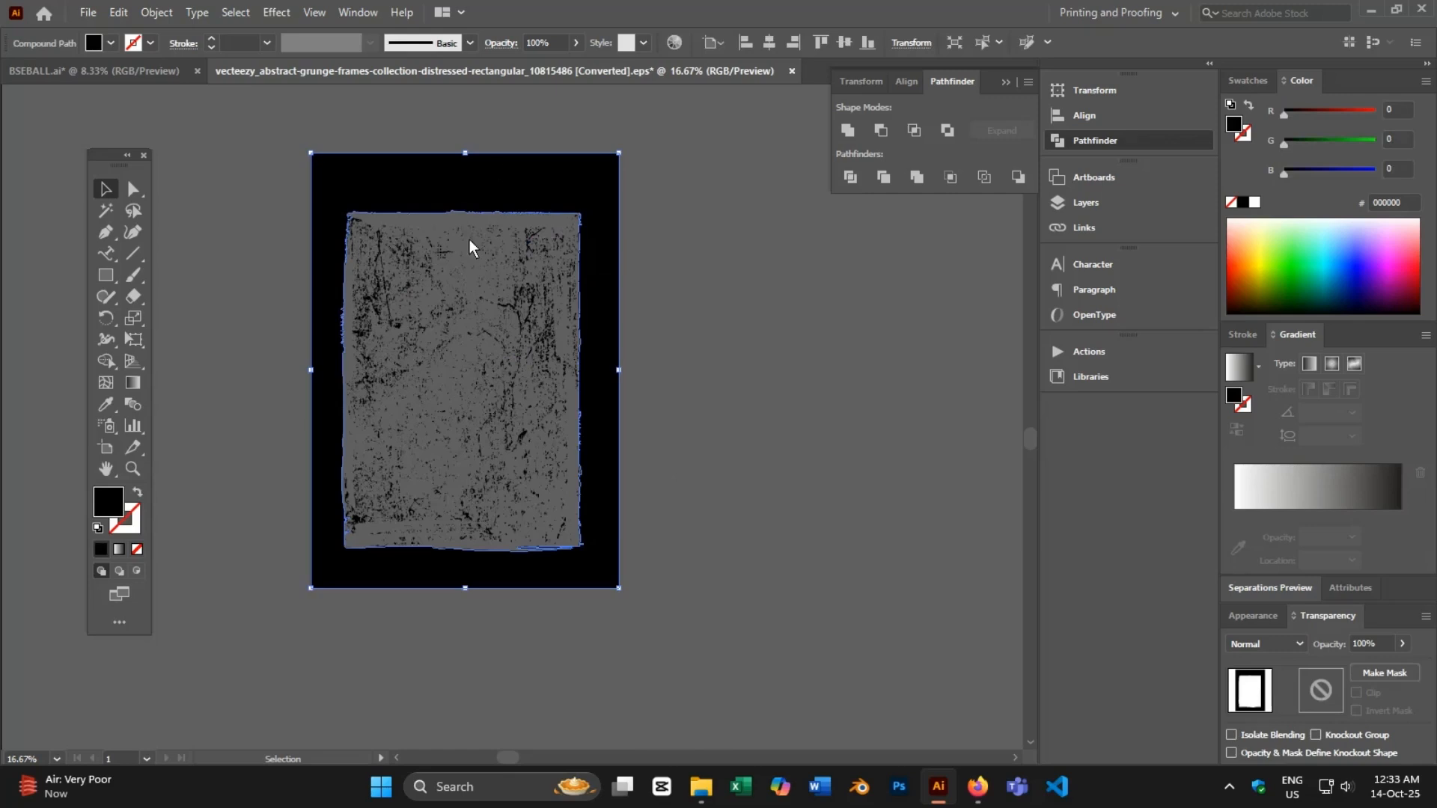
{"action": "left_click", "coordinate": [132, 297]}
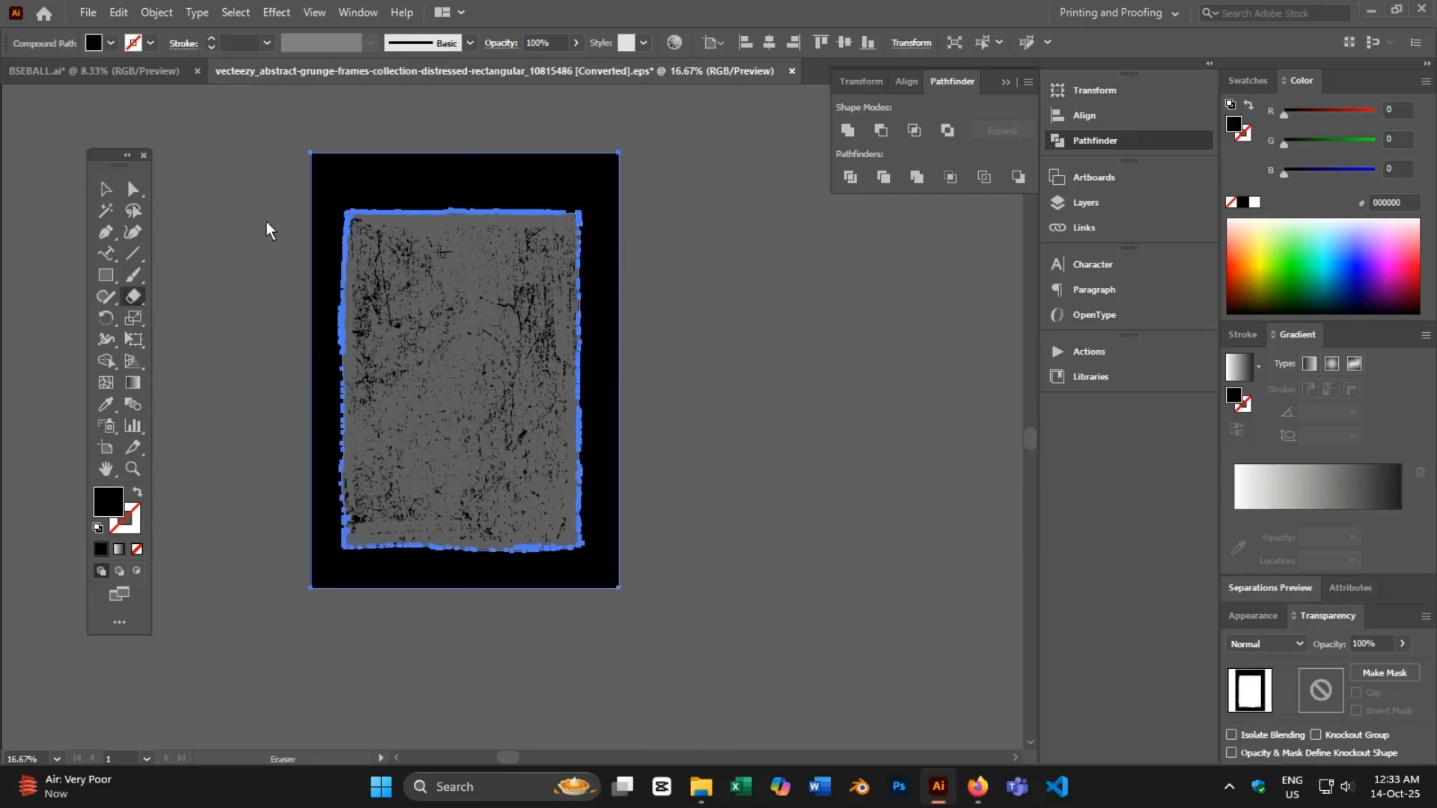
{"action": "left_click", "coordinate": [106, 189]}
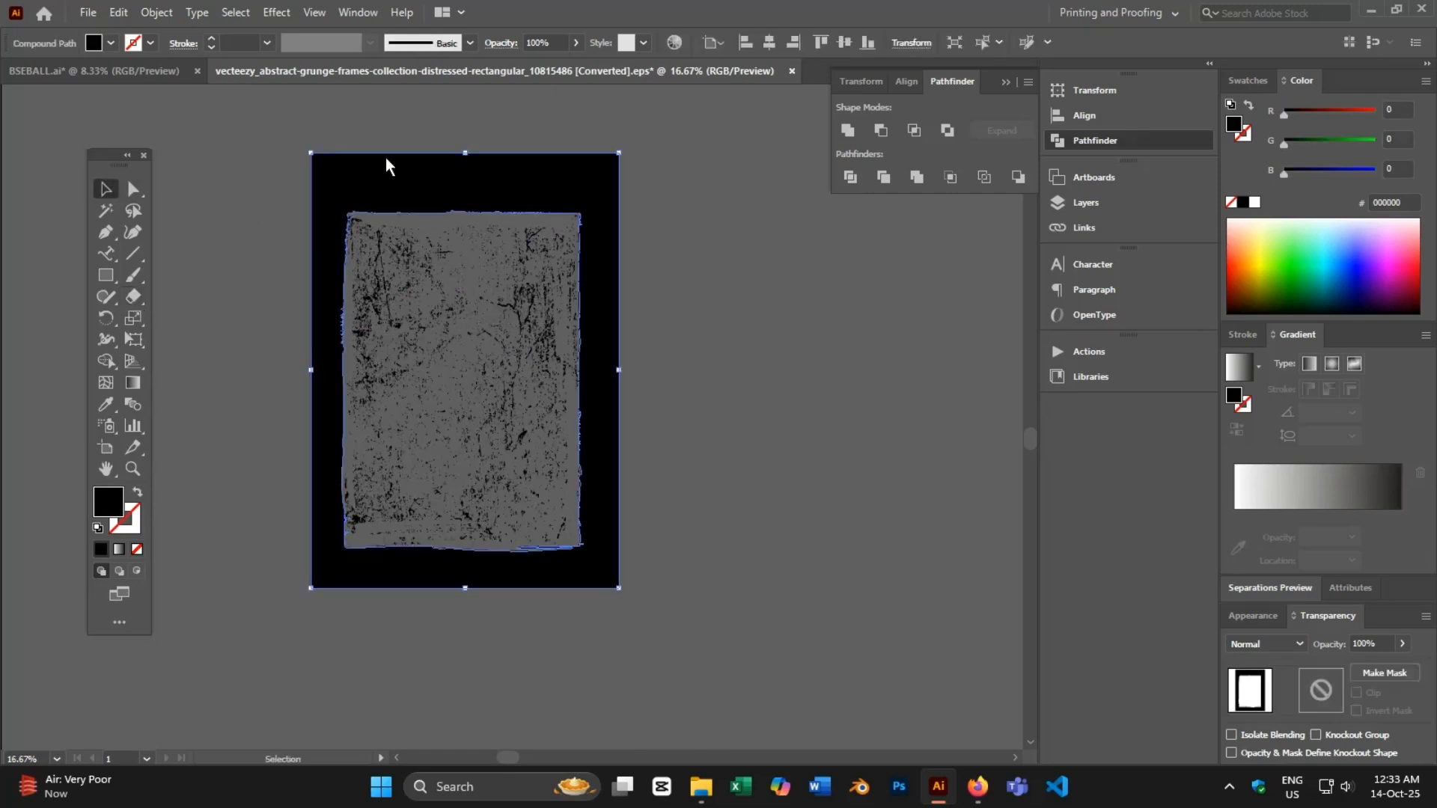
{"action": "key", "text": "Delete"}
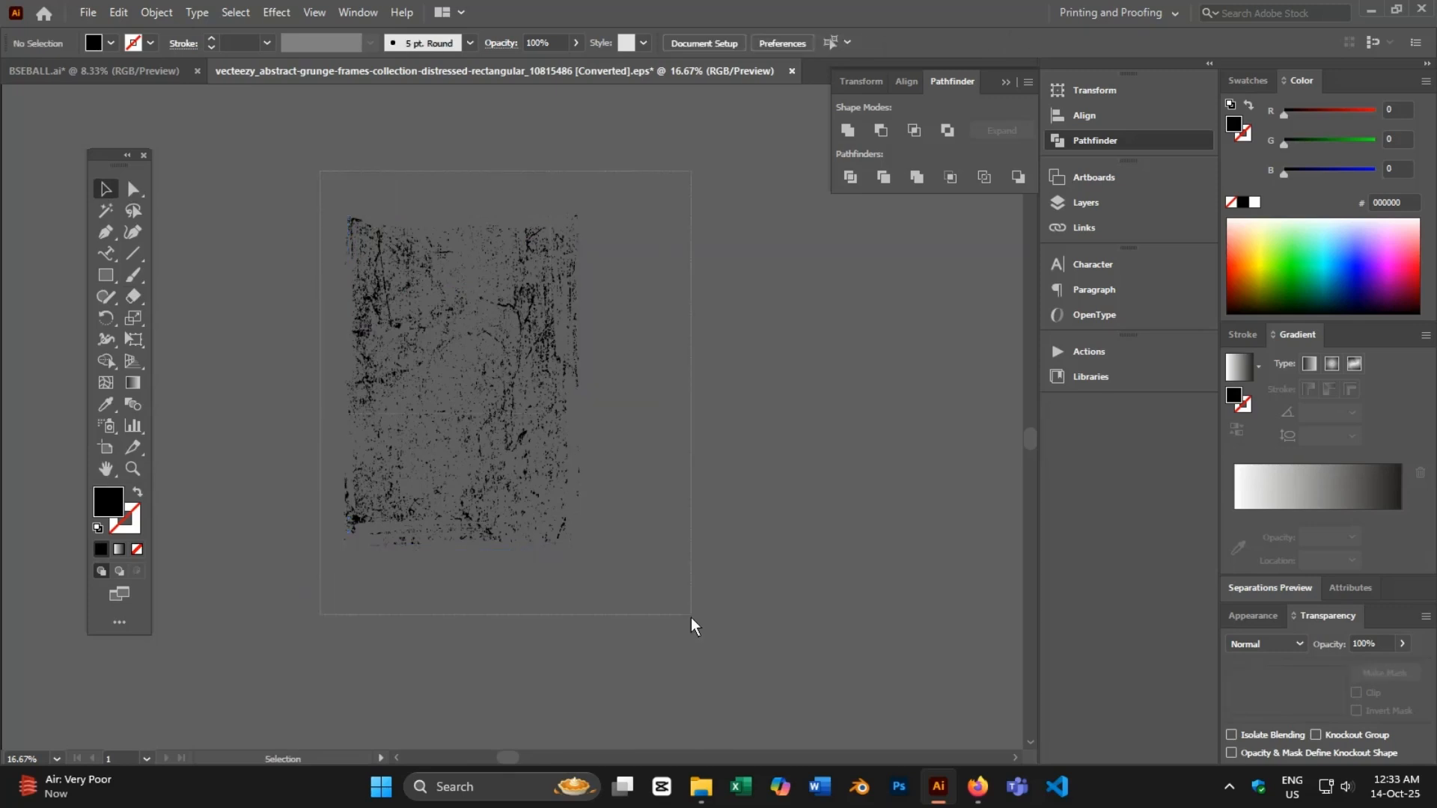
- Group the remaining black specks, cut them and paste them into the BSEBALL.ai document
{"action": "key", "text": "ctrl+a"}
{"action": "right_click", "coordinate": [740, 282]}
{"action": "left_click", "coordinate": [778, 399]}
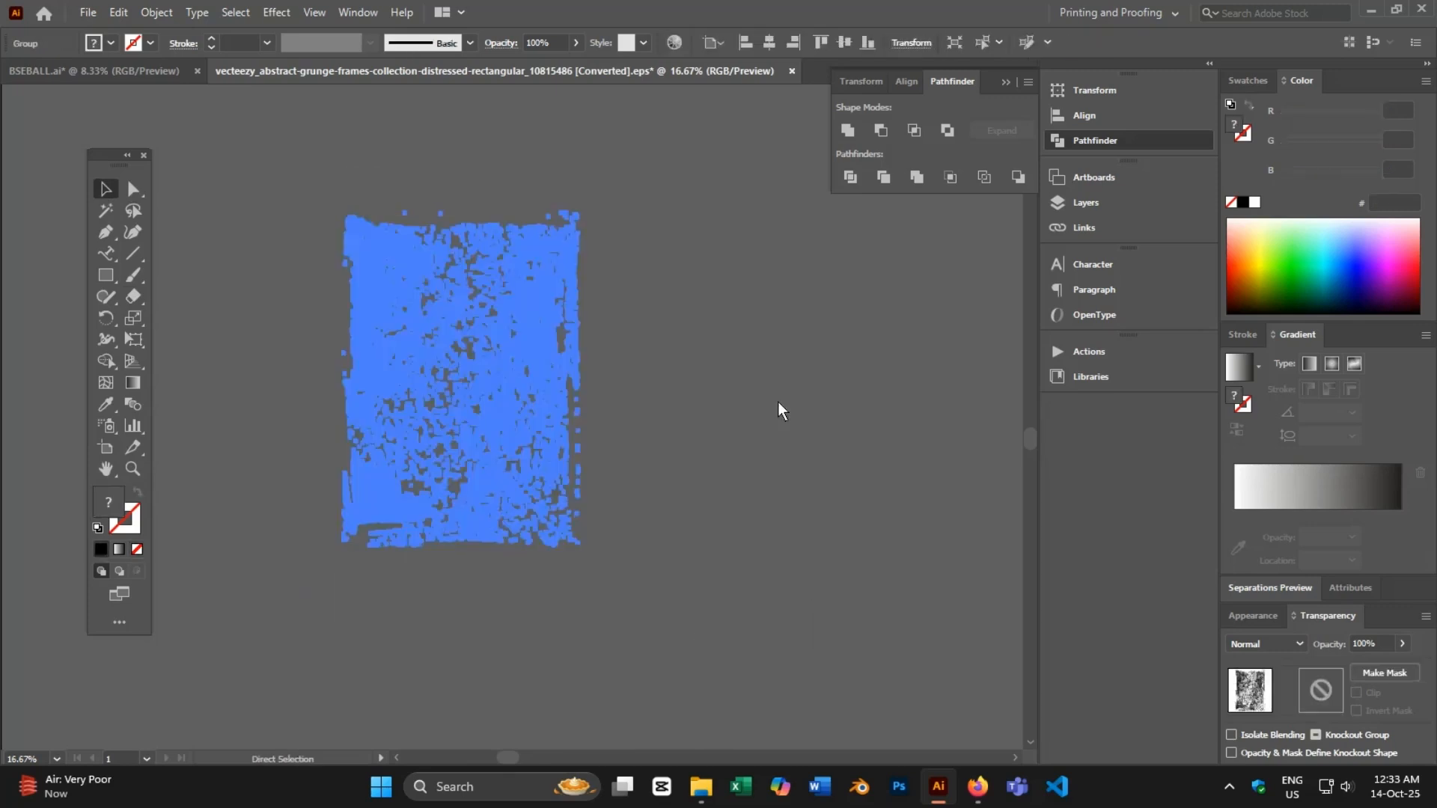
{"action": "key", "text": "Delete"}
{"action": "left_click", "coordinate": [133, 69]}
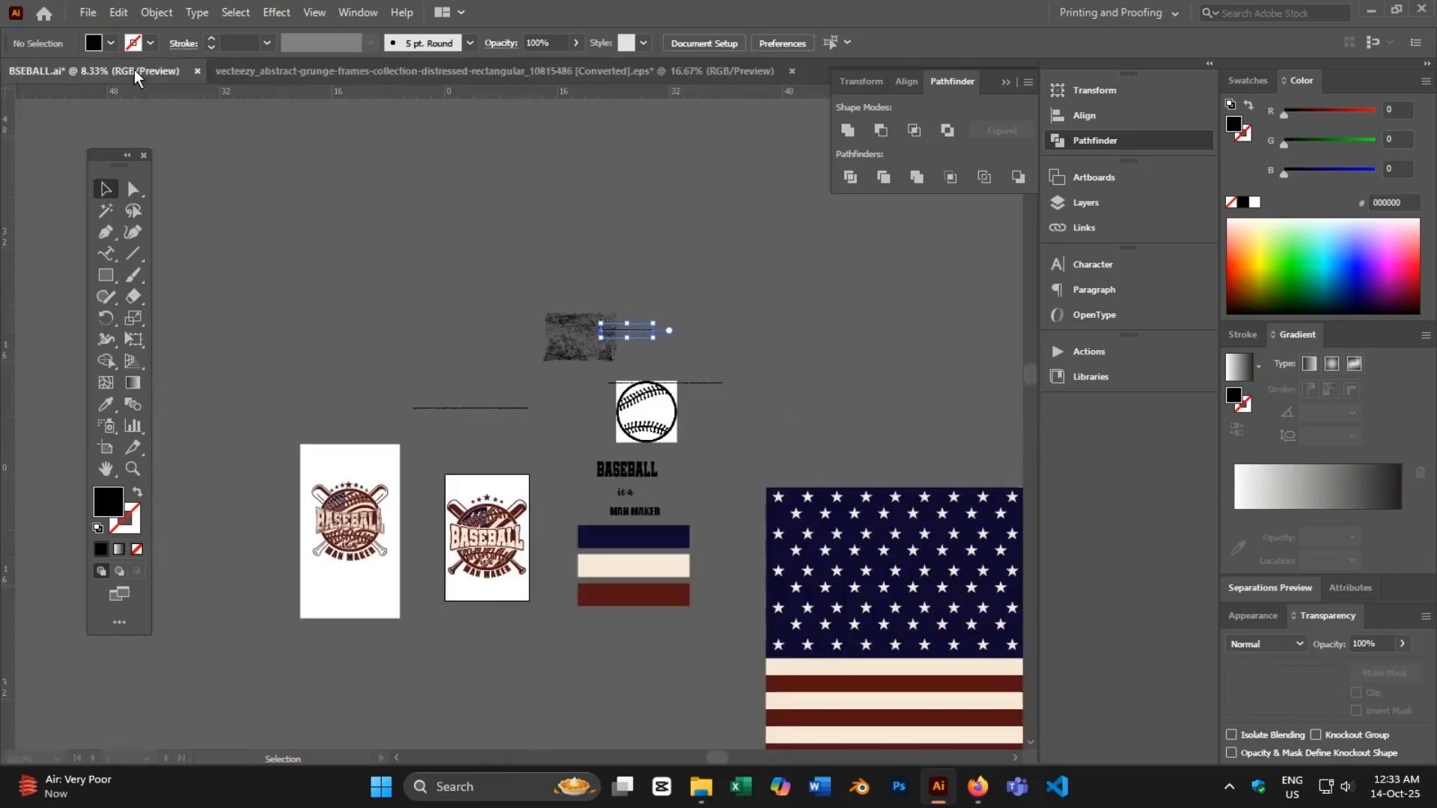
{"action": "left_click_drag", "start_coordinate": [765, 490], "coordinate": [722, 426]}
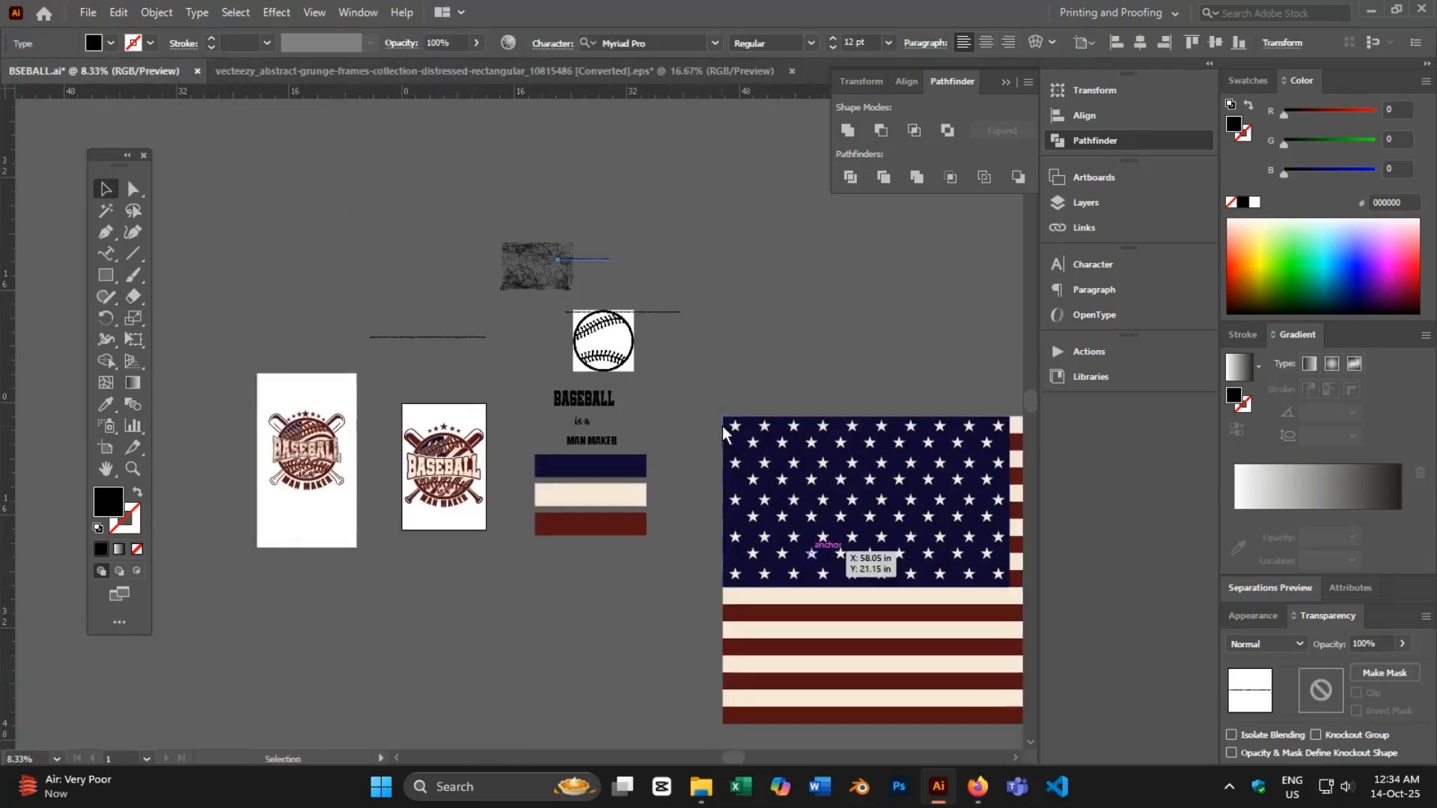
{"action": "key", "text": "ctrl+v"}
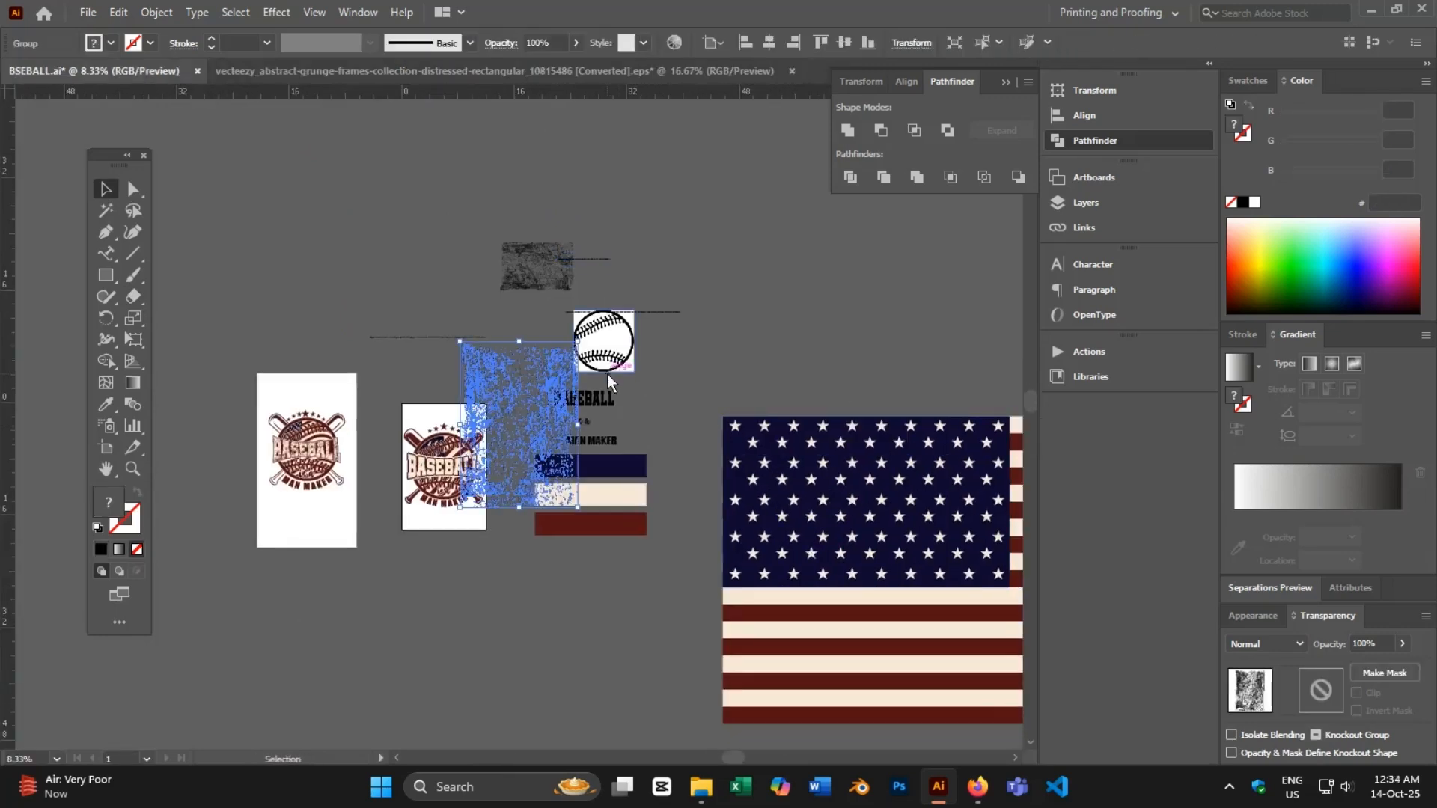
- Rotate the pasted grunge texture about a quarter turn into landscape orientation and move it over the artboard's baseball design
{"action": "scroll", "coordinate": [536, 431], "scroll_direction": "up", "scroll_amount": 2}
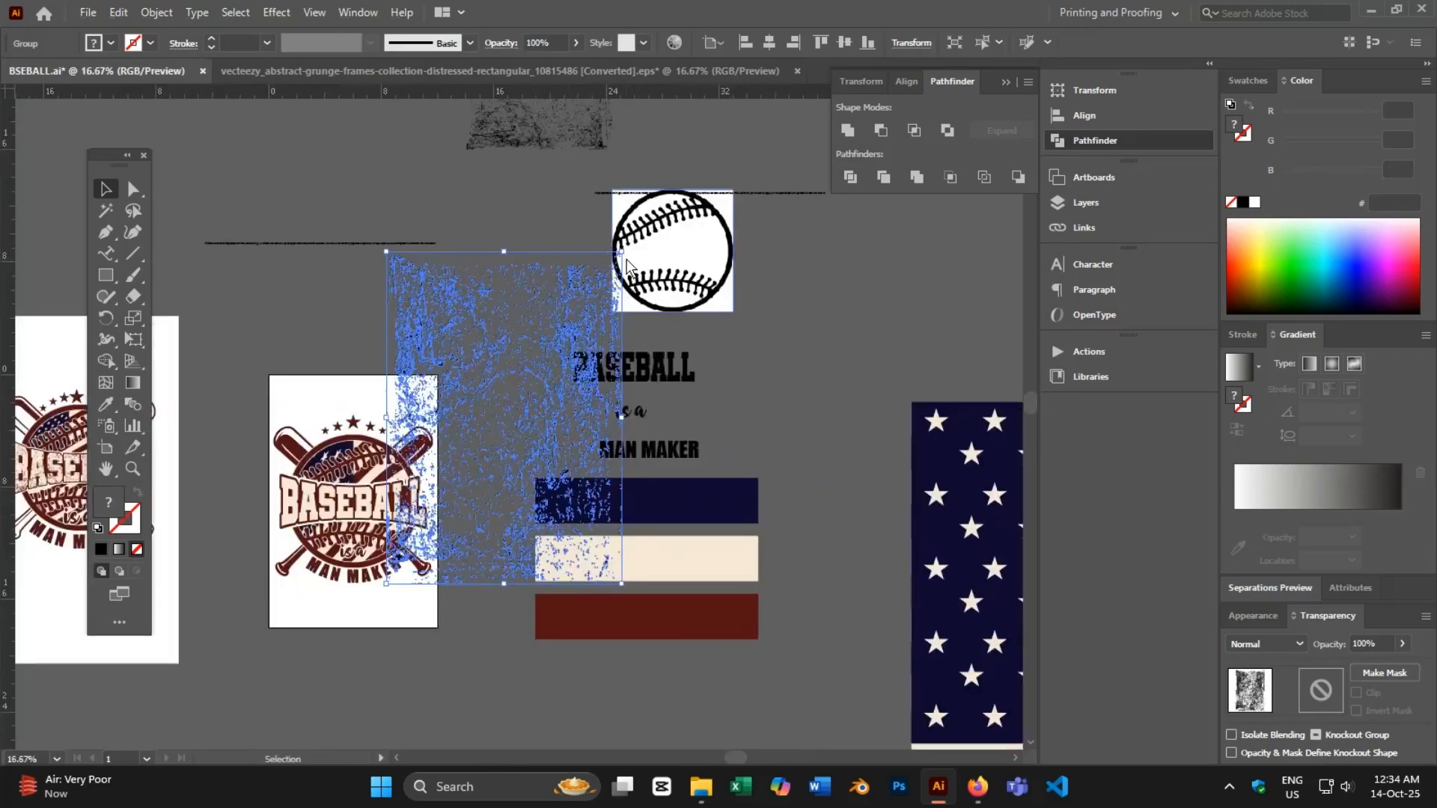
{"action": "left_click_drag", "start_coordinate": [627, 254], "coordinate": [372, 322]}
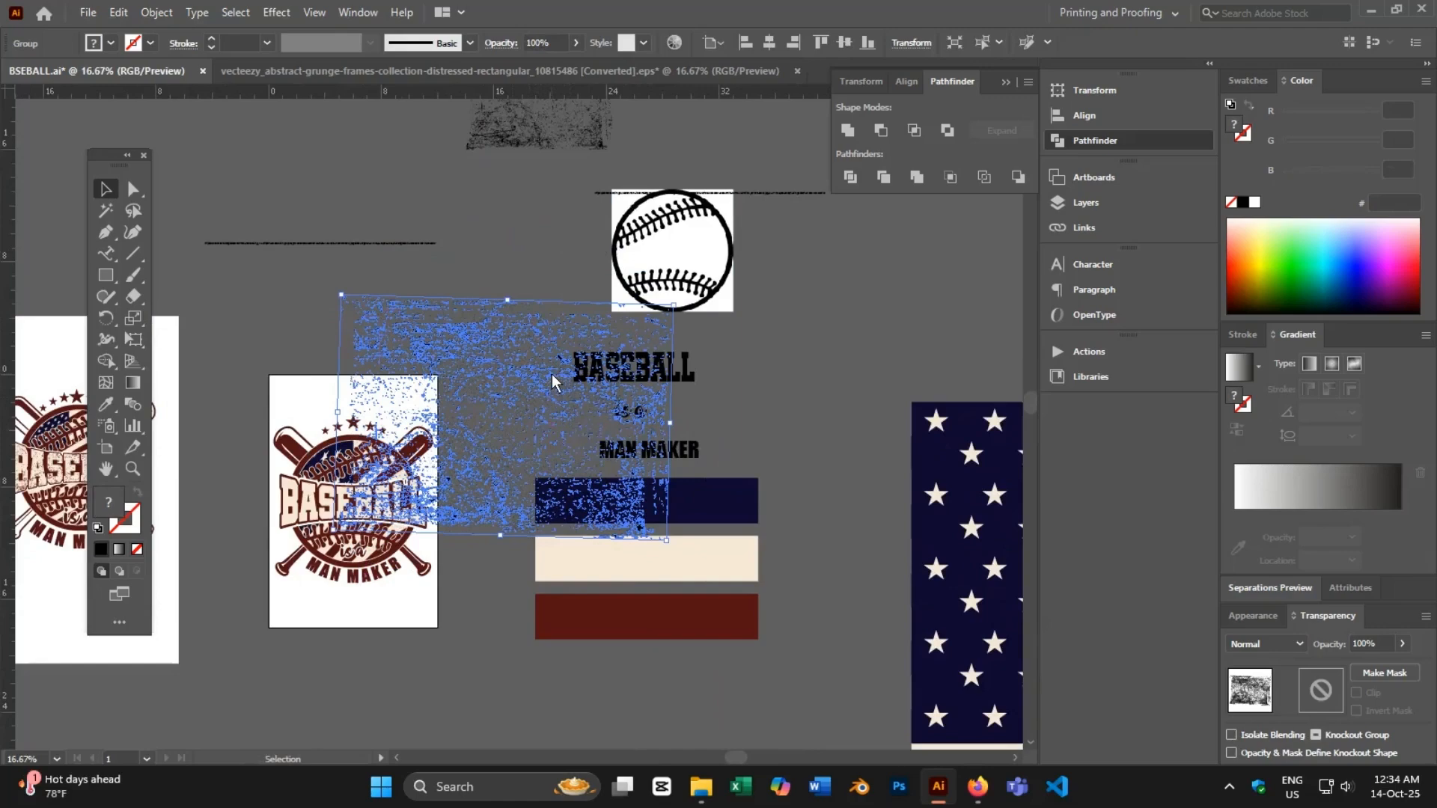
{"action": "left_click_drag", "start_coordinate": [551, 374], "coordinate": [429, 458]}
- Scale the grunge texture down to slightly wider than the artboard and position it over the BASEBALL lettering
{"action": "scroll", "coordinate": [326, 529], "scroll_direction": "up", "scroll_amount": 3}
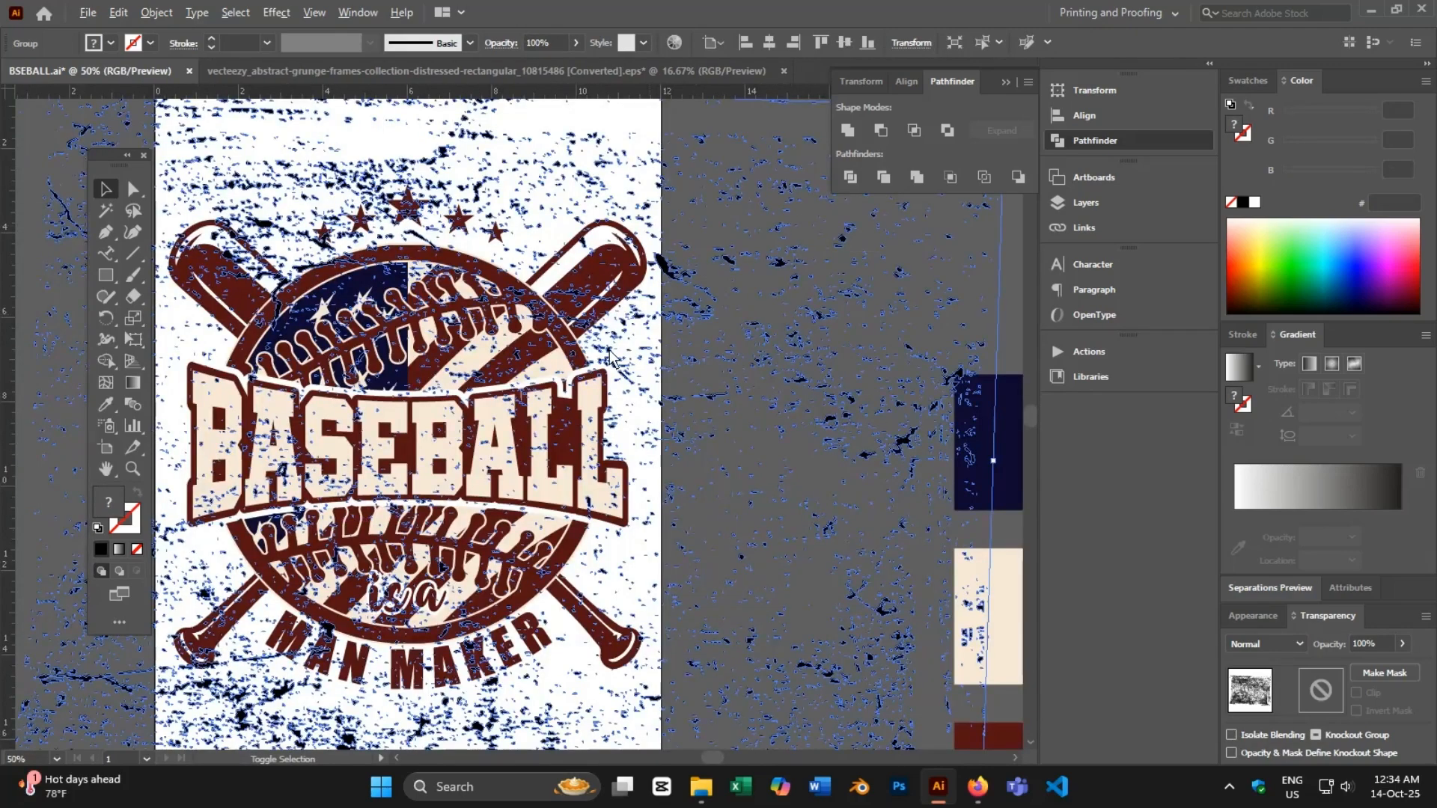
{"action": "scroll", "coordinate": [616, 352], "scroll_direction": "down", "scroll_amount": 2}
{"action": "left_click_drag", "start_coordinate": [563, 229], "coordinate": [561, 278]}
{"action": "left_click_drag", "start_coordinate": [675, 428], "coordinate": [659, 419]}
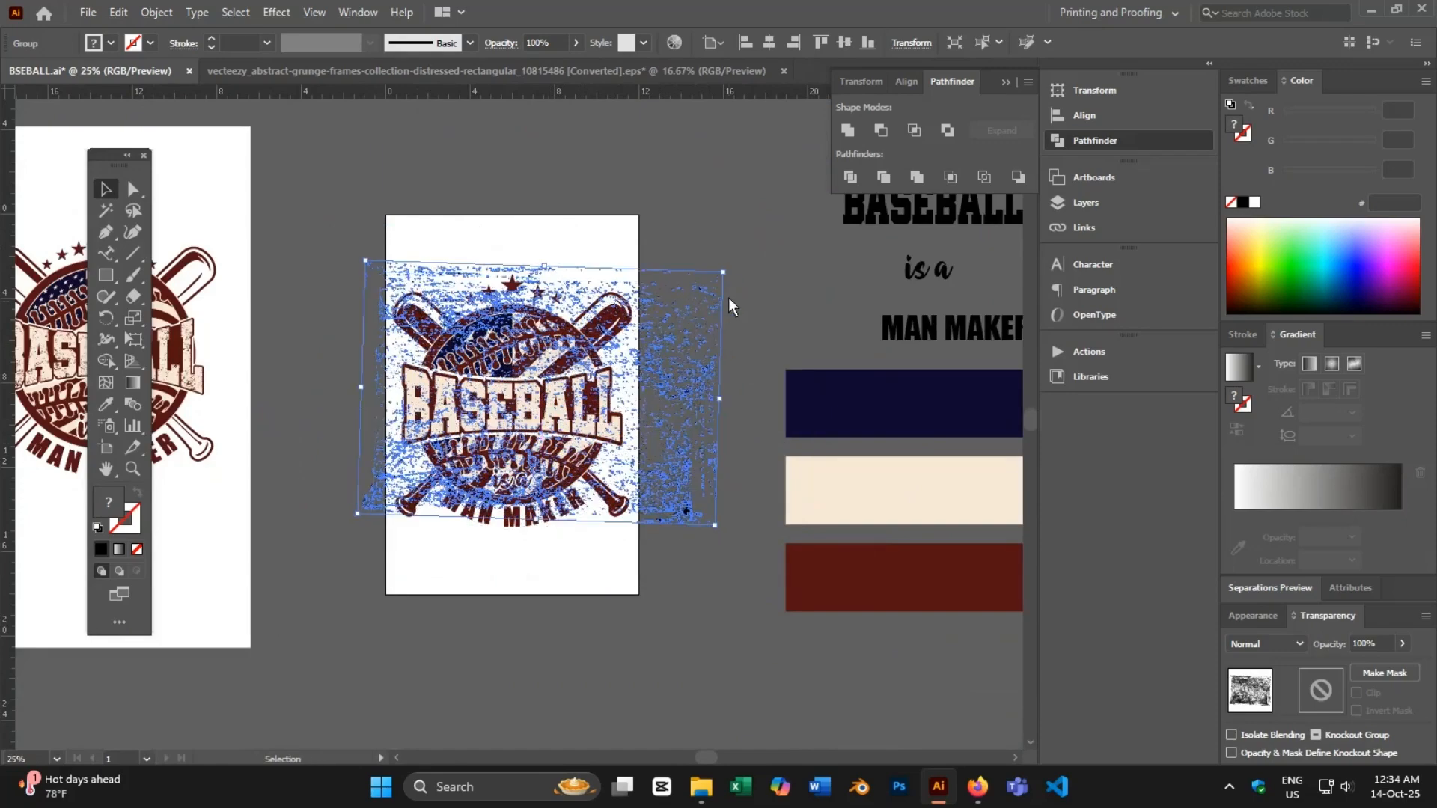
{"action": "left_click_drag", "start_coordinate": [728, 273], "coordinate": [638, 325]}
{"action": "scroll", "coordinate": [612, 433], "scroll_direction": "up", "scroll_amount": 2}
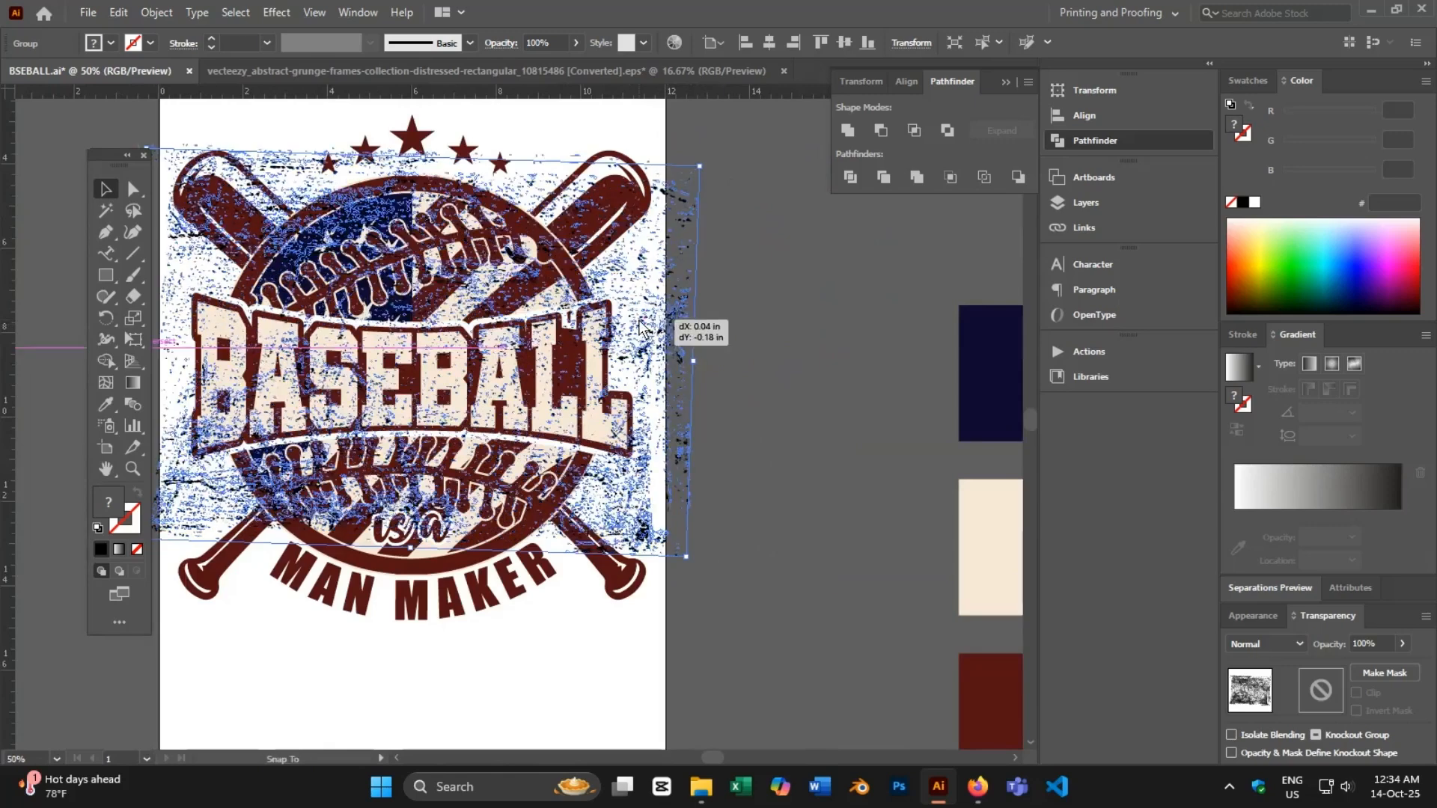
- Cut the grunge texture and paste it into a new opacity mask on the cream BASEBALL lettering, with Clip turned off
{"action": "key", "text": "a"}
{"action": "key", "text": "Delete"}
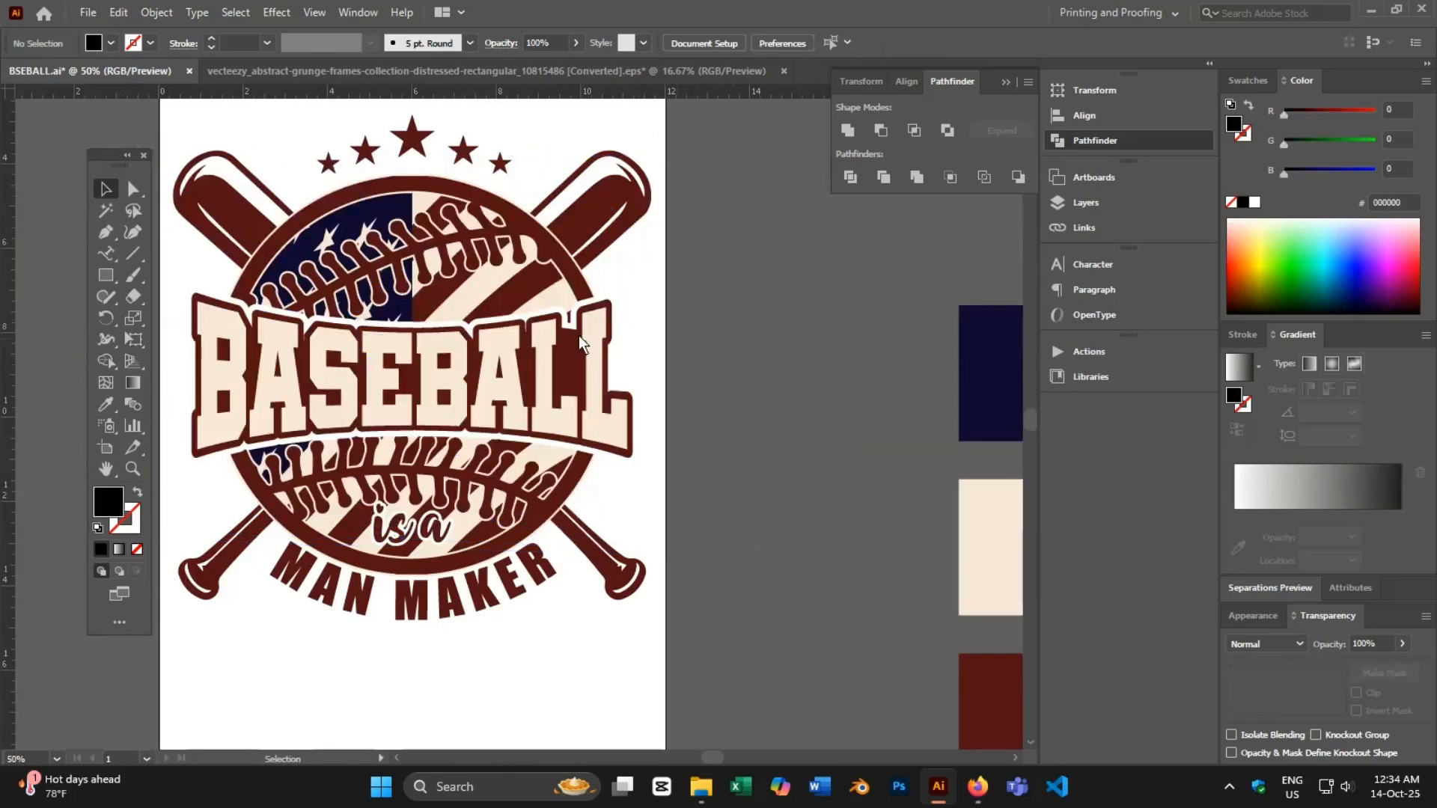
{"action": "left_click", "coordinate": [448, 384]}
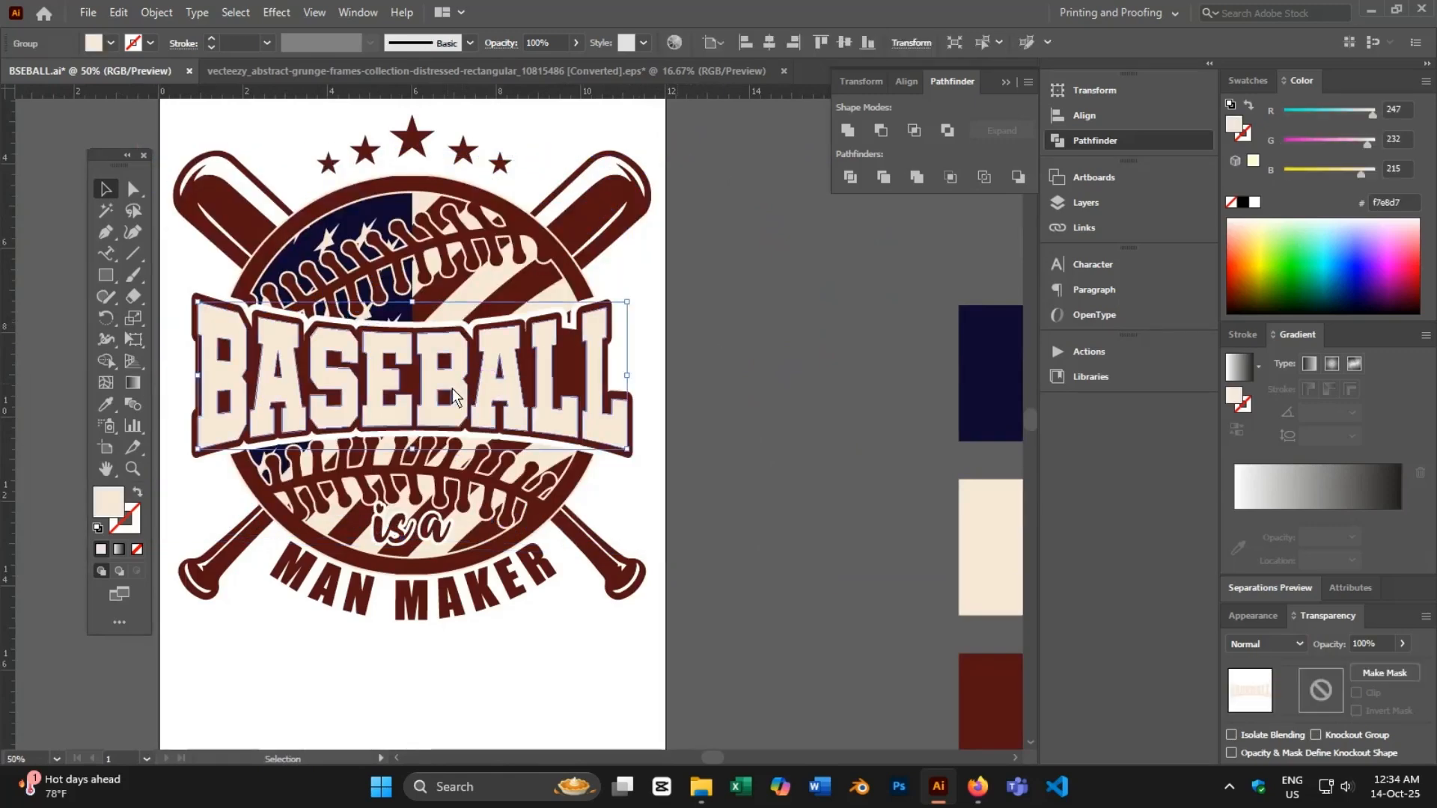
{"action": "left_click", "coordinate": [1385, 673]}
{"action": "left_click", "coordinate": [1357, 693]}
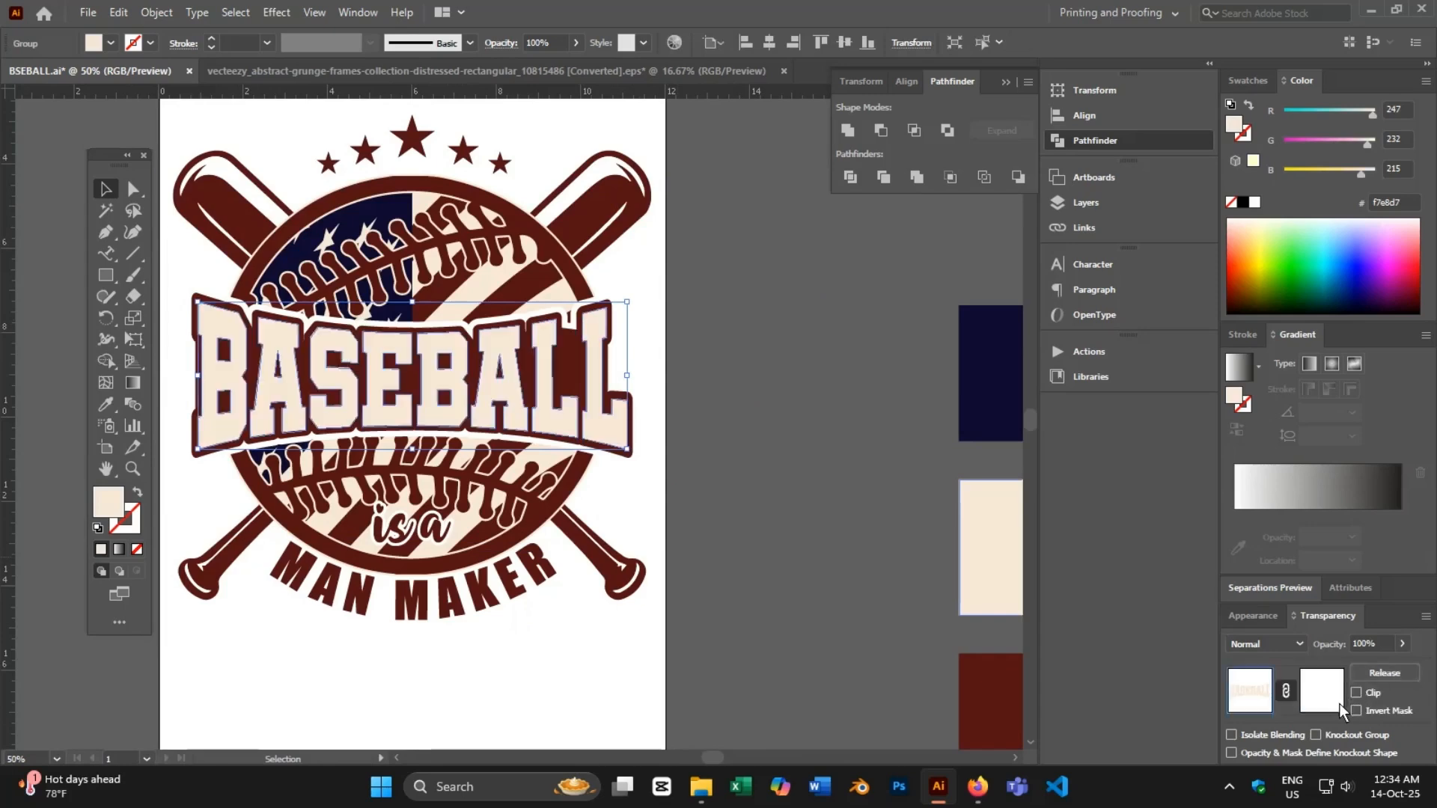
{"action": "left_click", "coordinate": [1332, 700]}
{"action": "key", "text": "ctrl+v"}
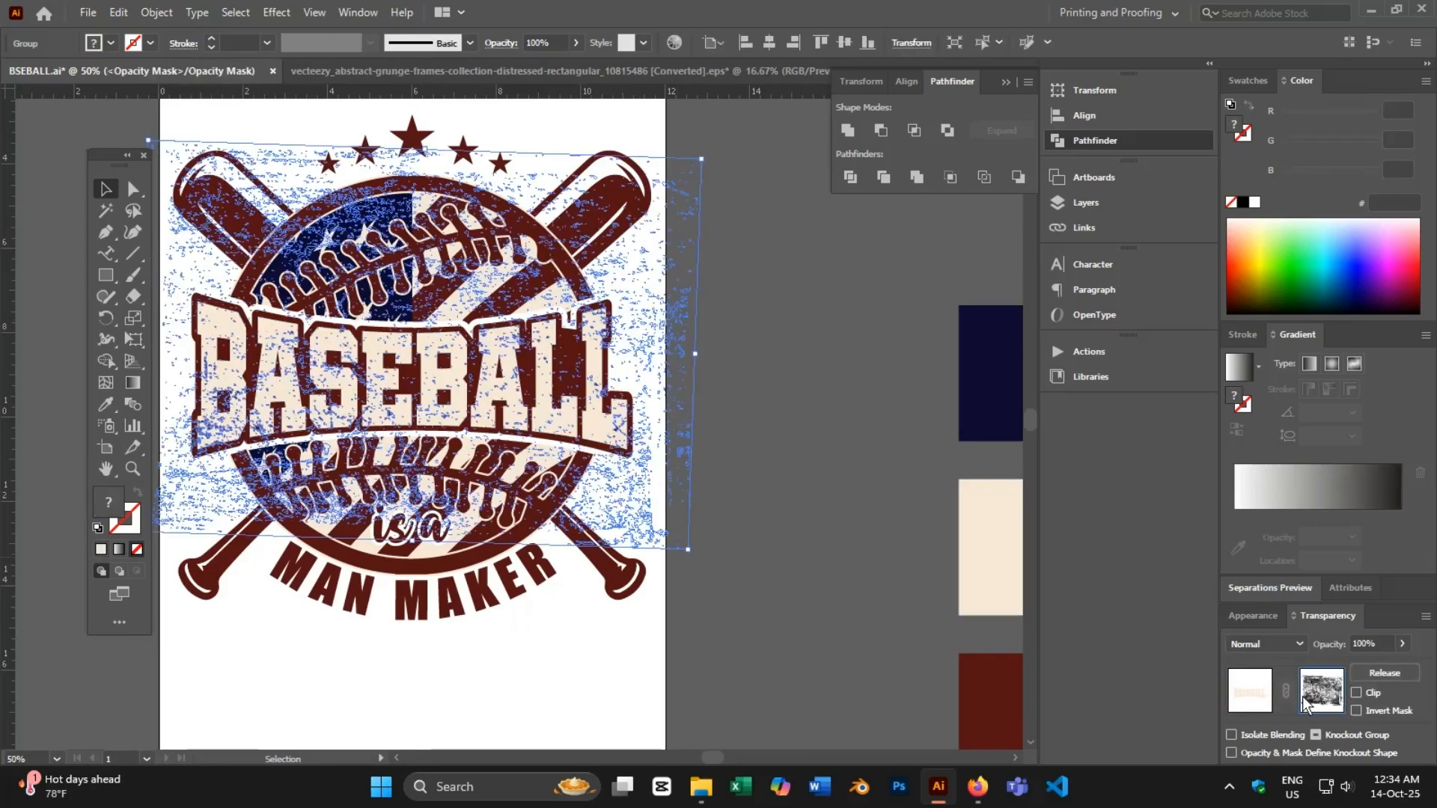